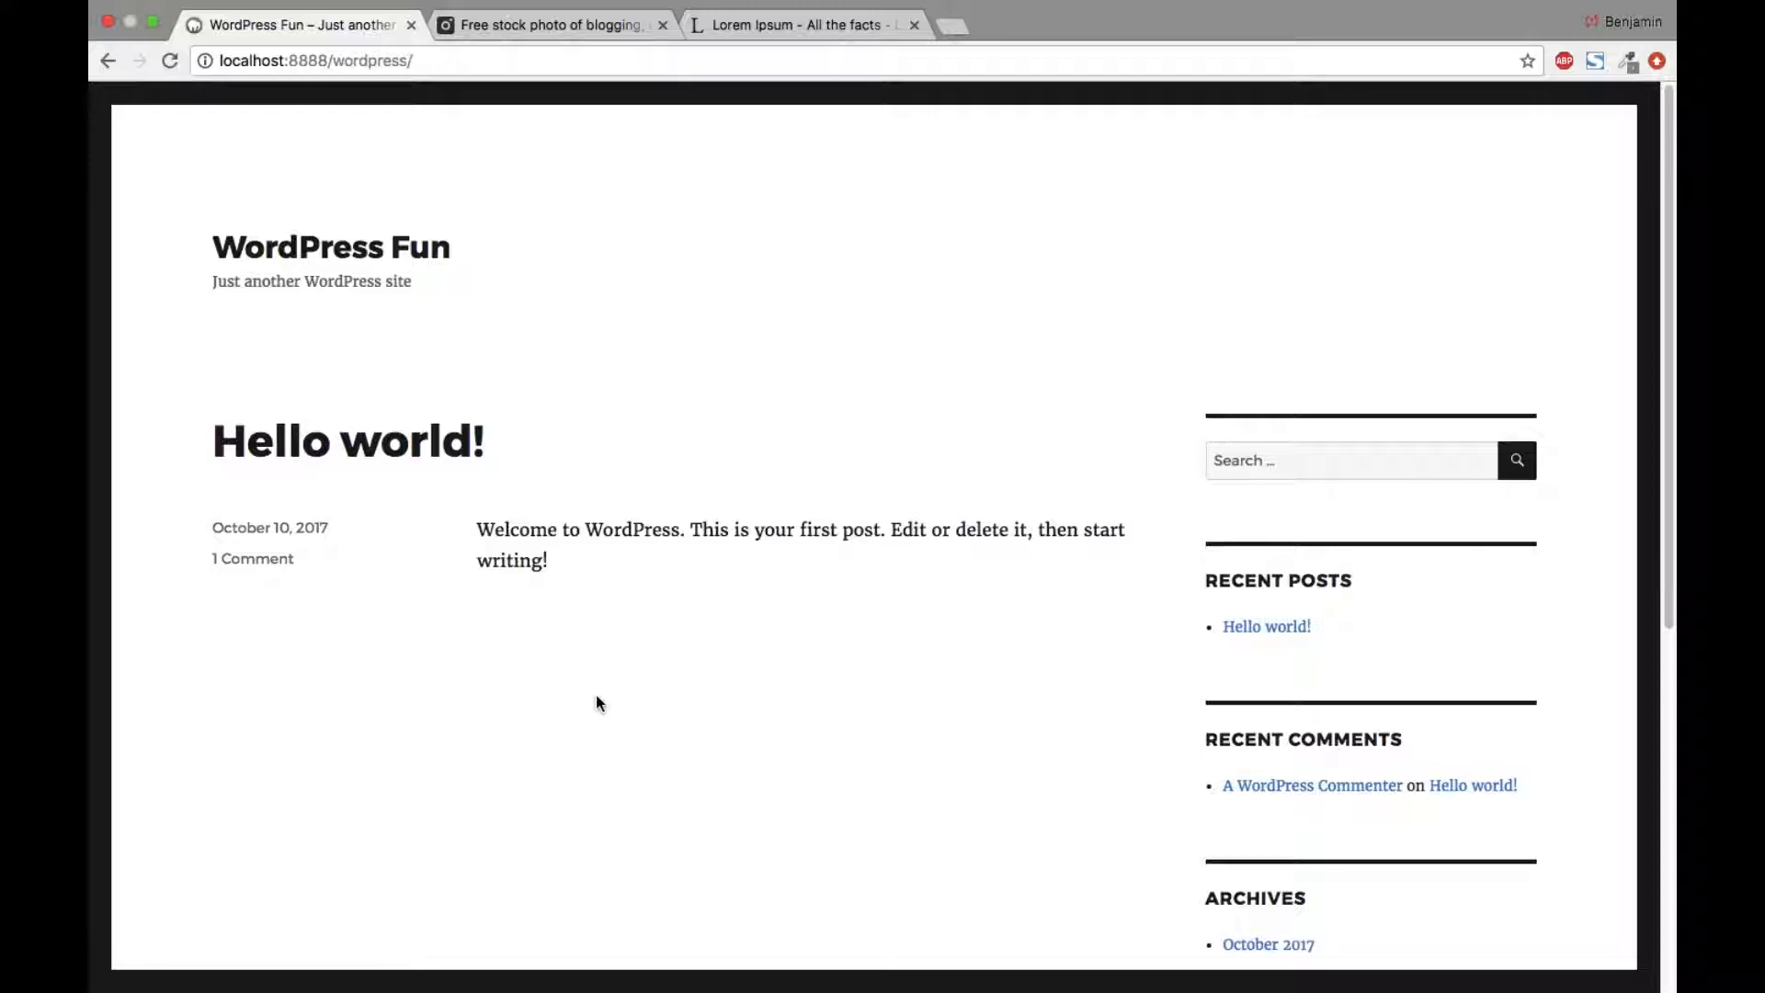
Step: Go to the site's wp-admin address and log in with the prefilled credentials
mouse_move(1096, 960)
click(557, 63)
click(560, 66)
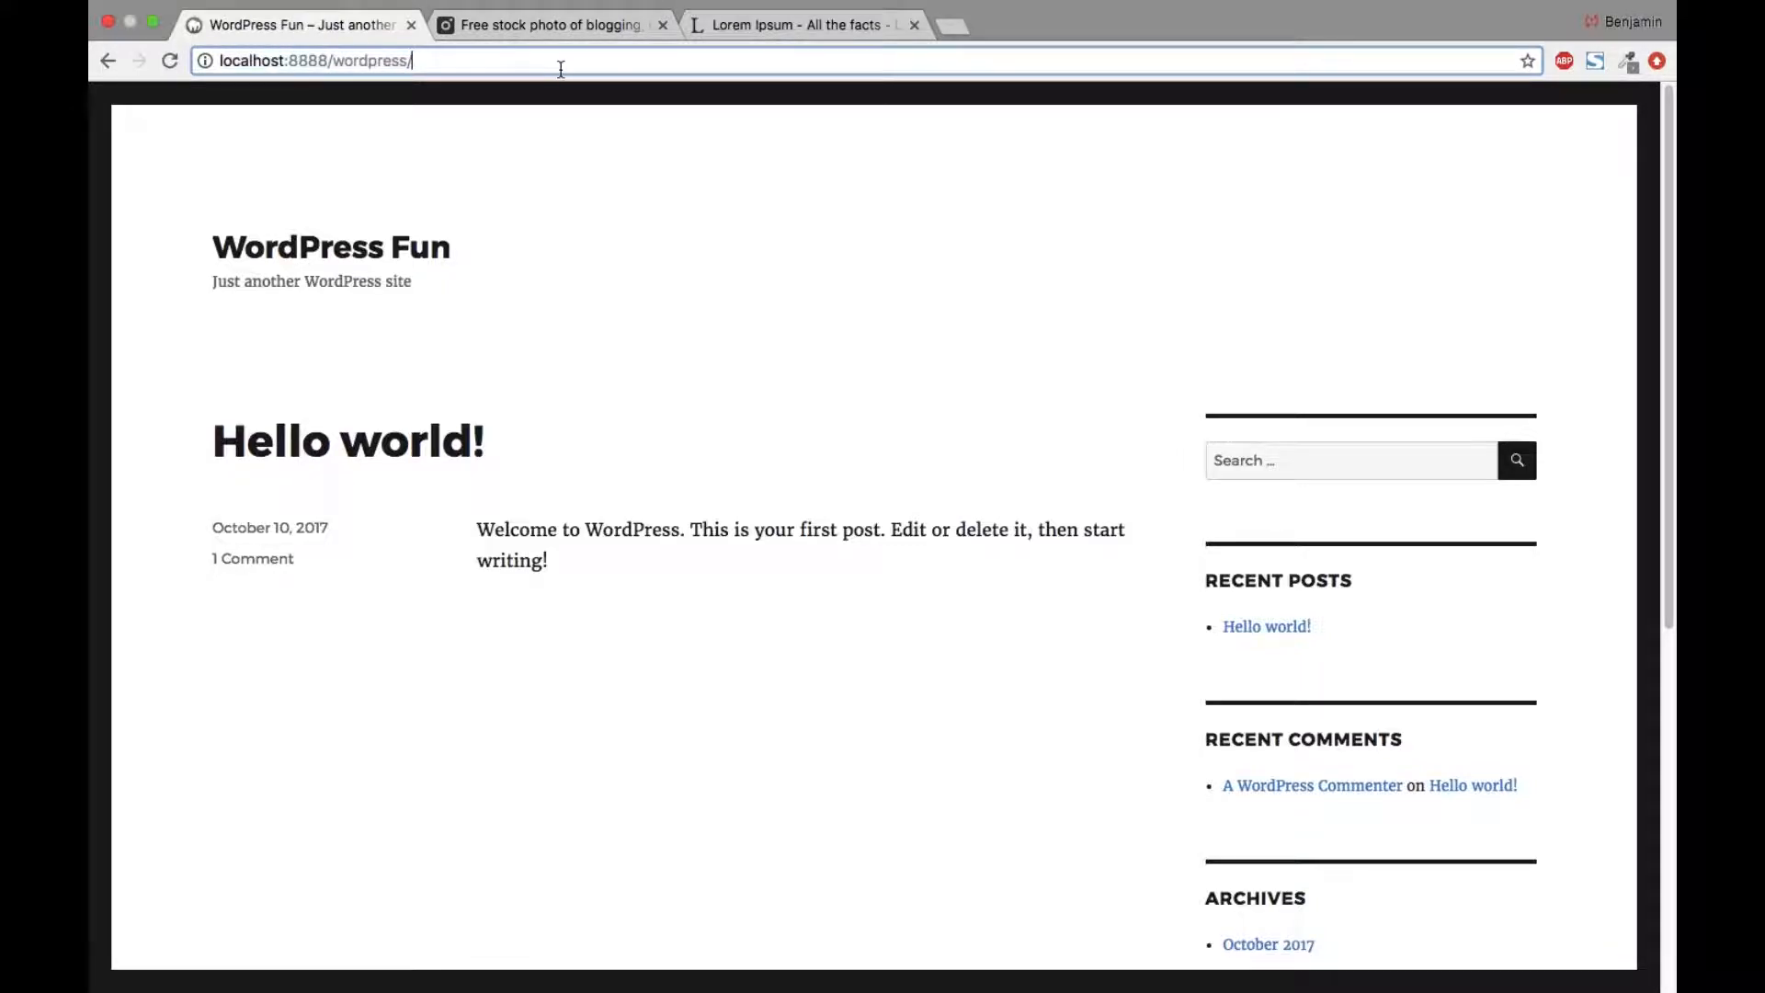
text(wp-admin)
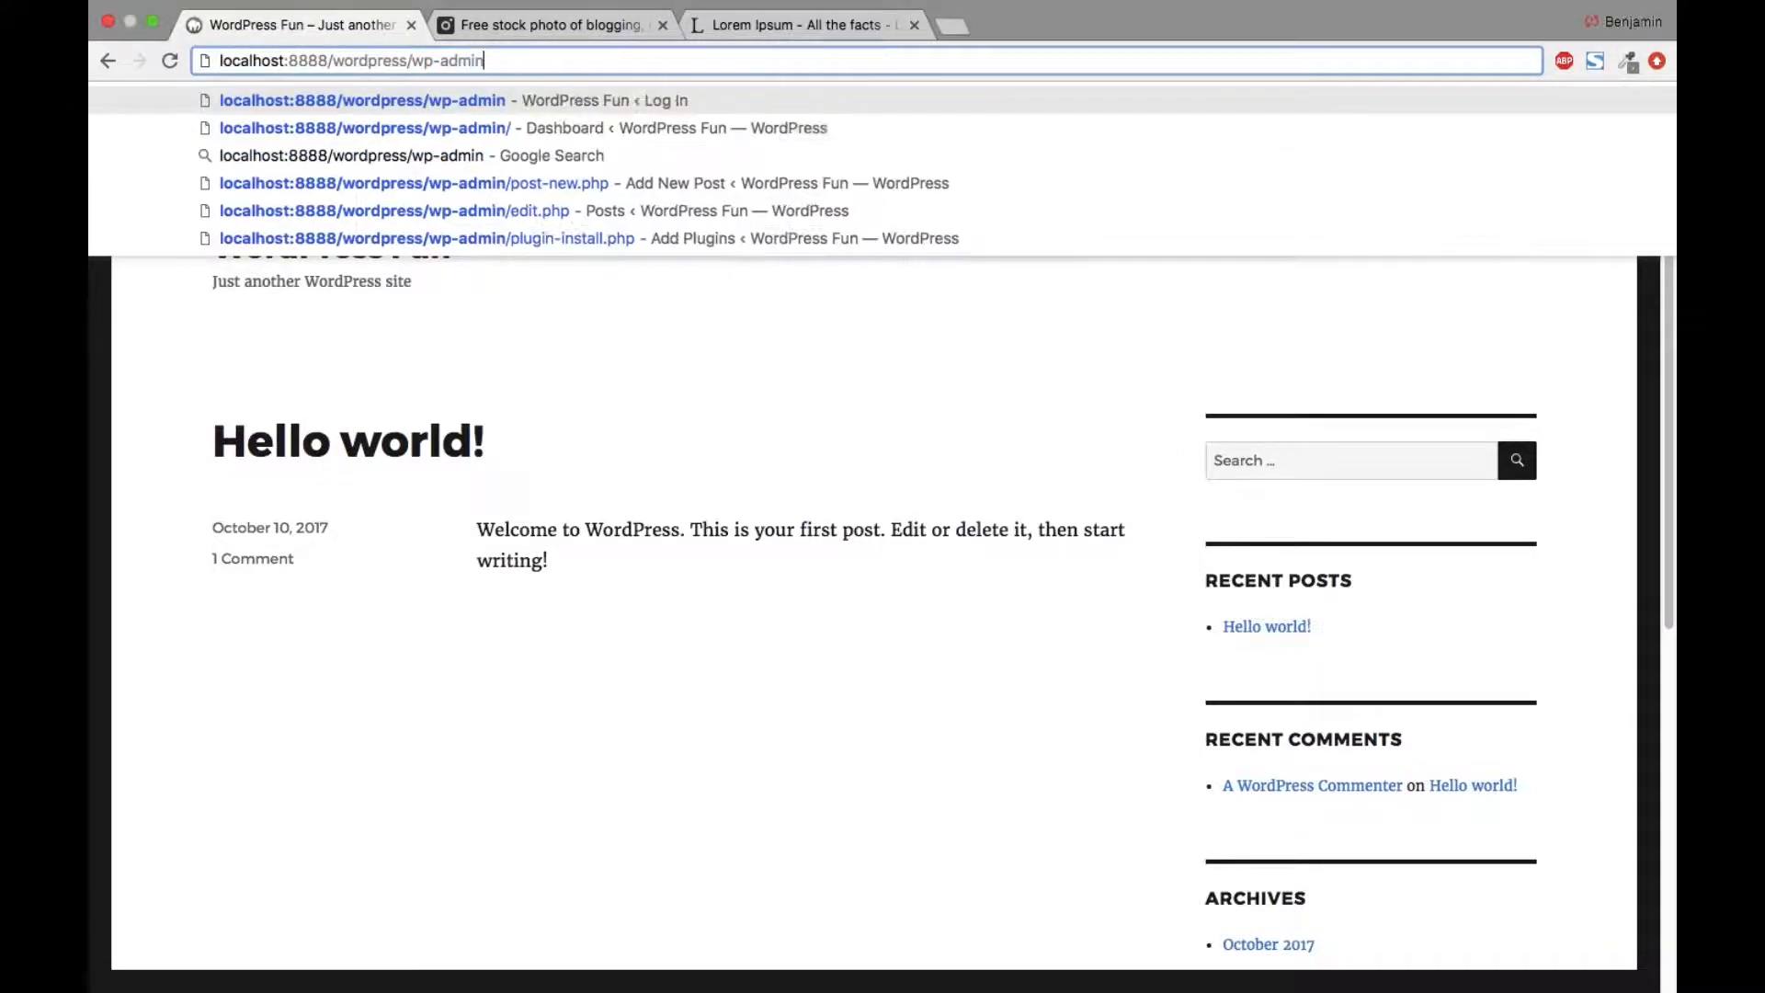
key(Return)
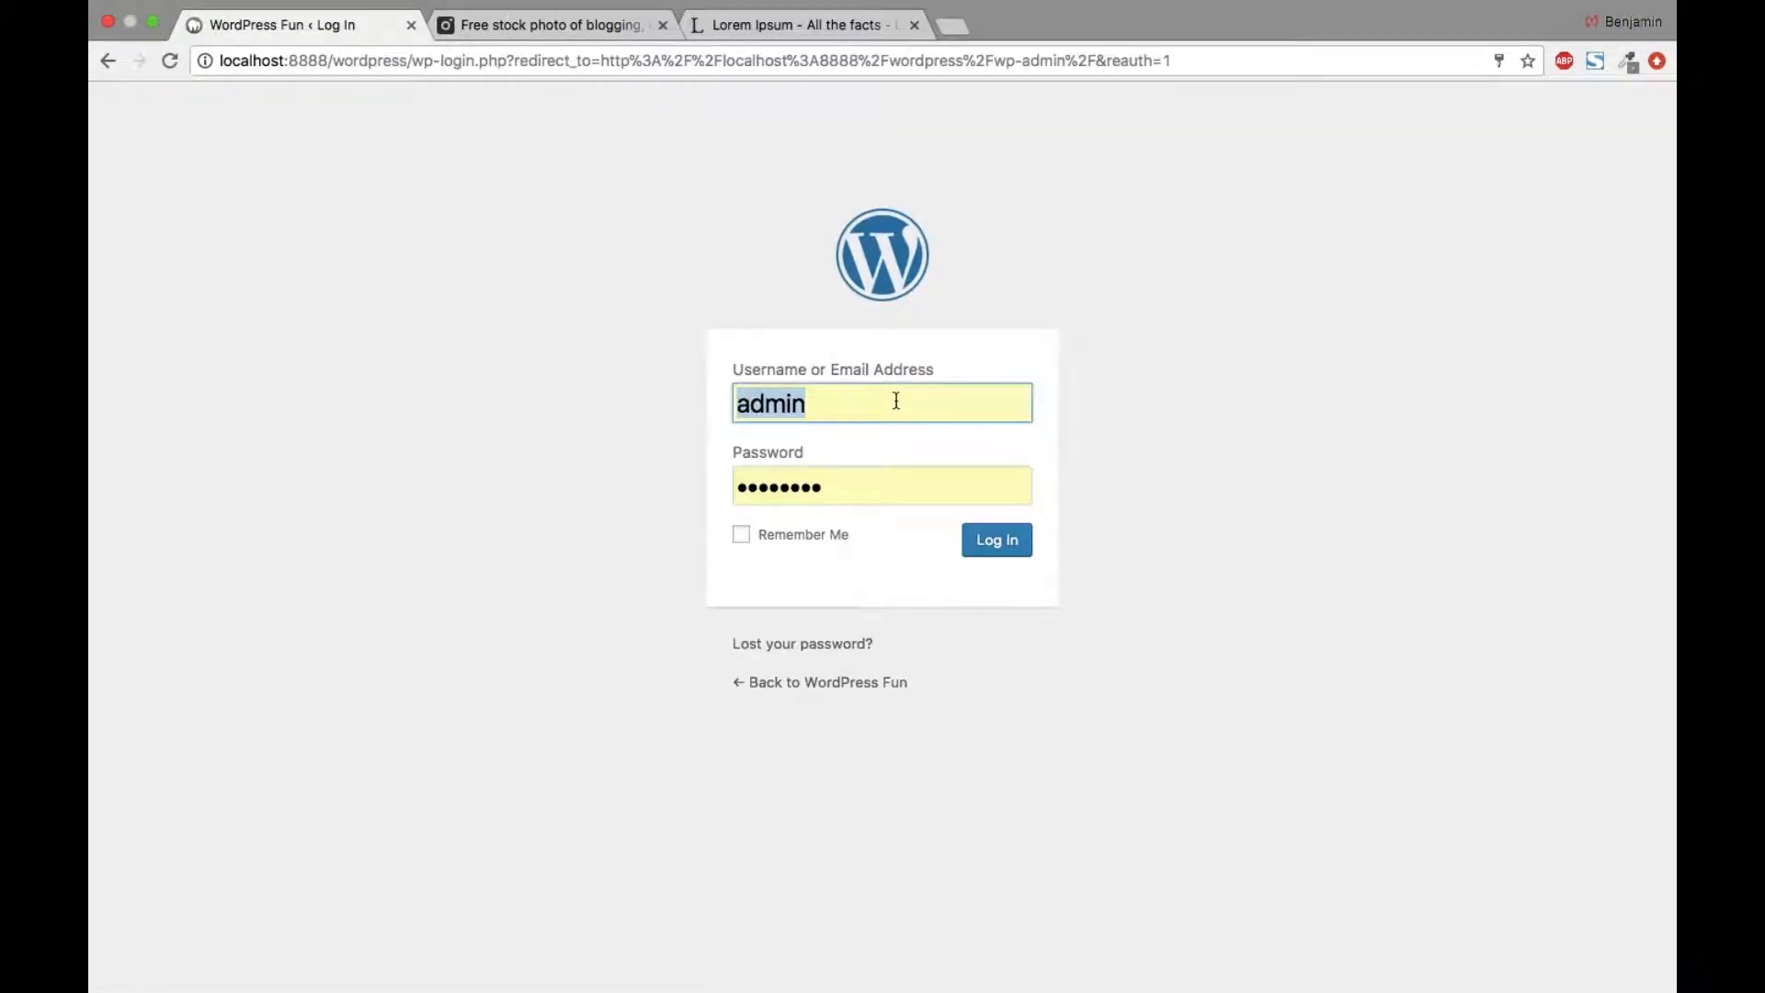
click(1002, 549)
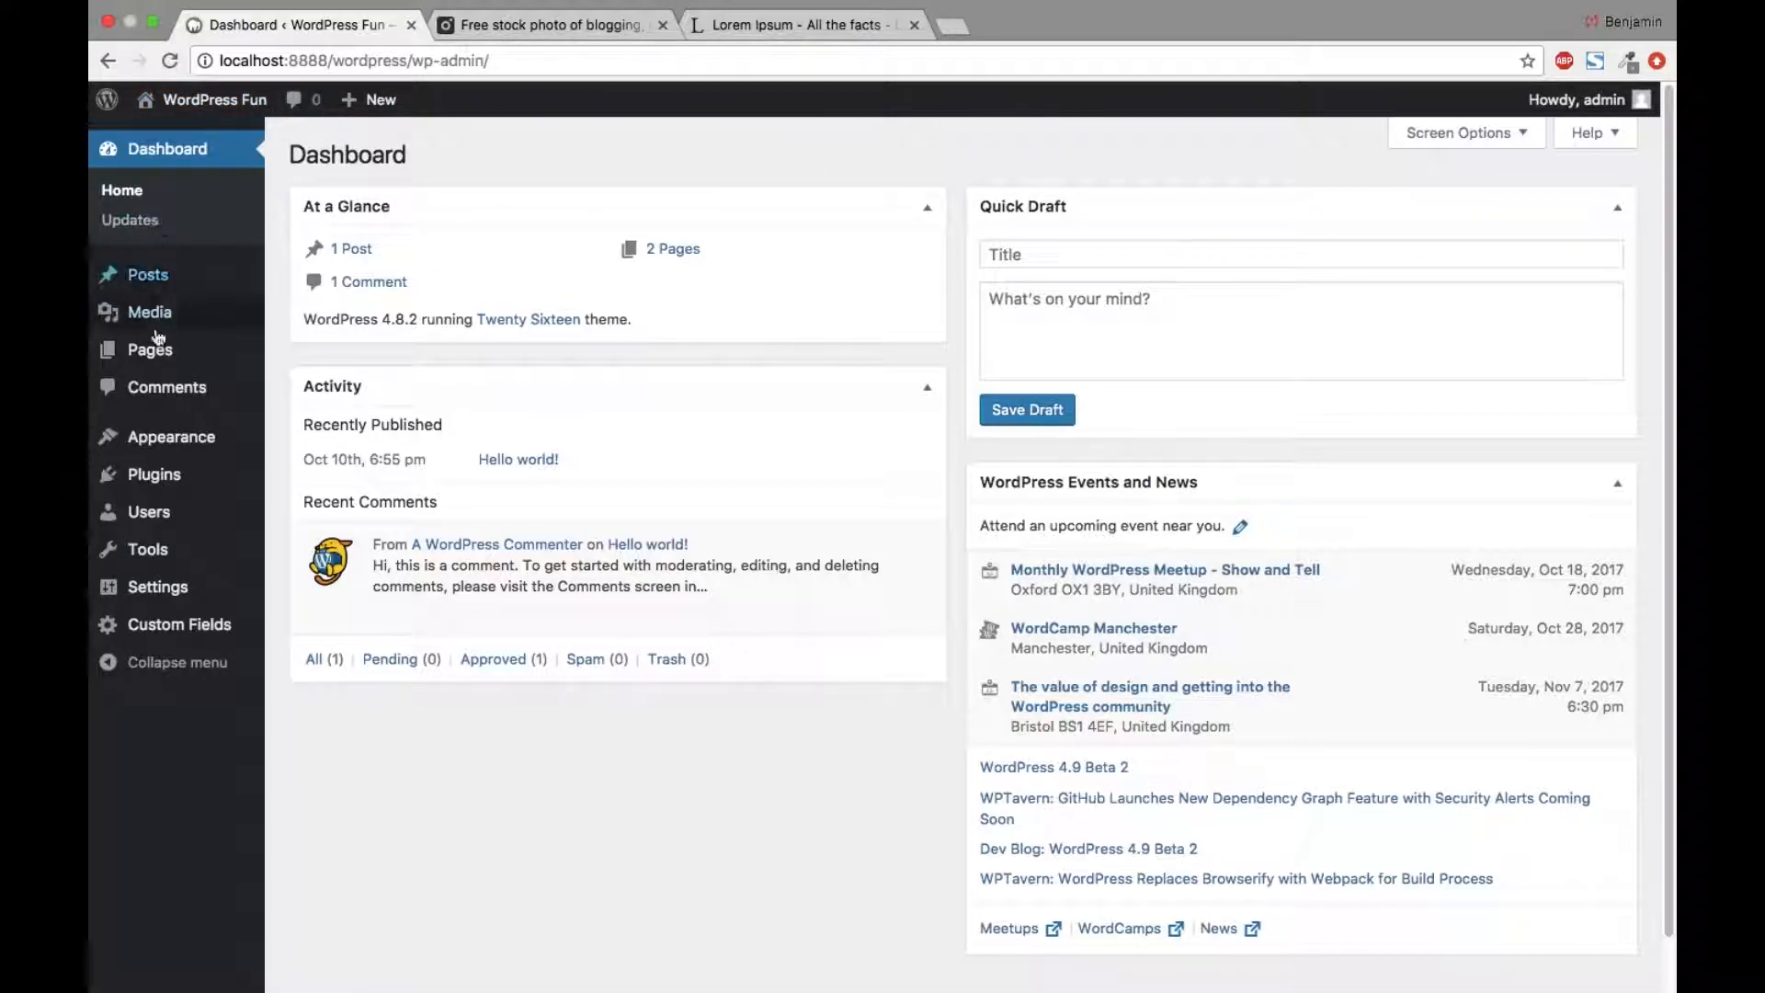
Step: Open the list of all posts and move the "Hello world!" post to the trash
mouse_move(218, 325)
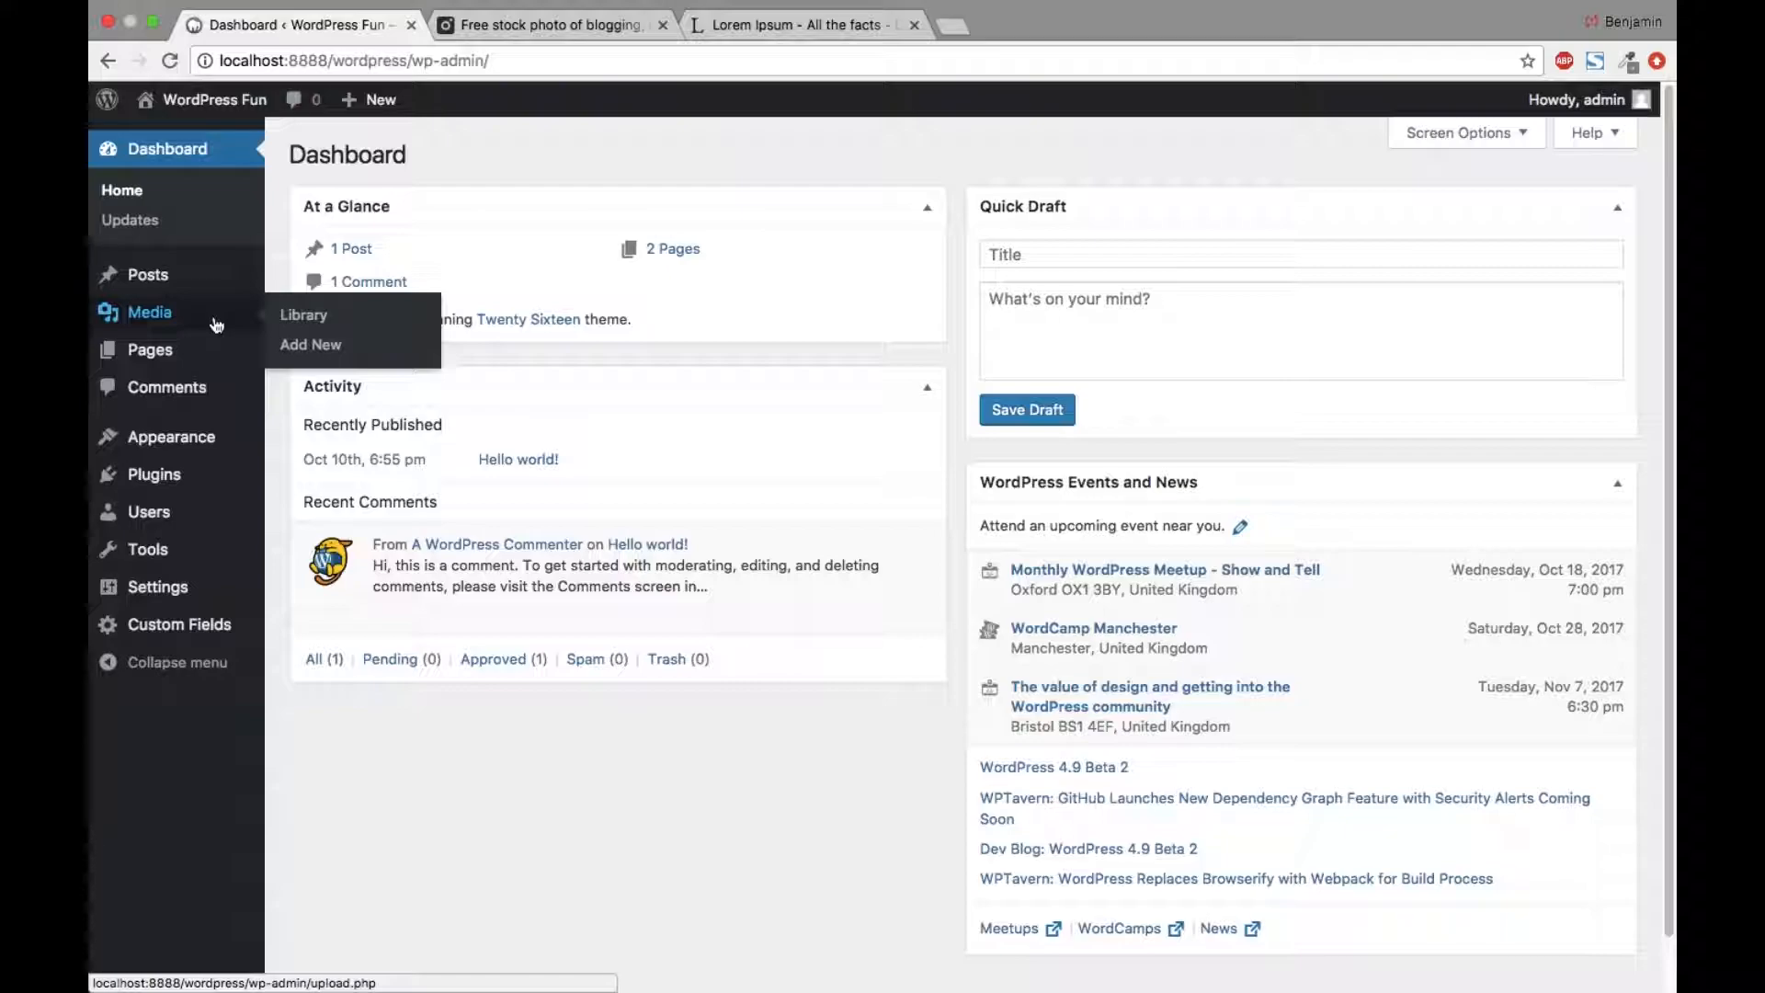
click(214, 292)
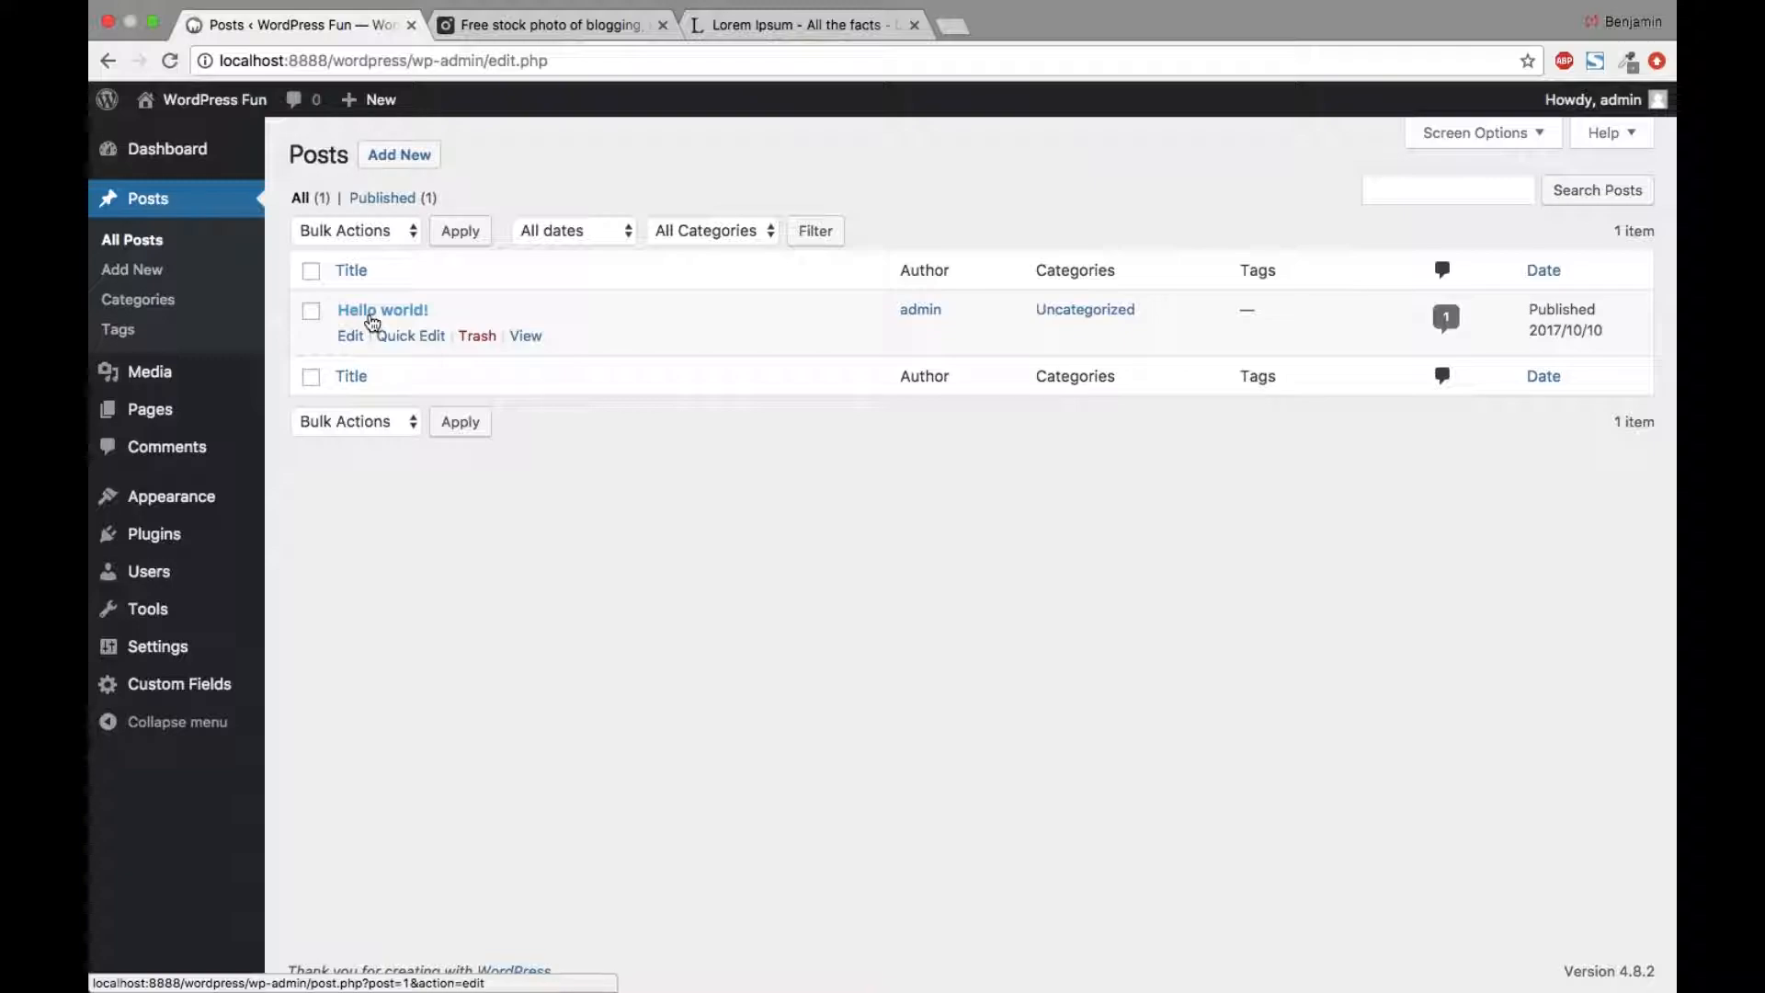
click(311, 311)
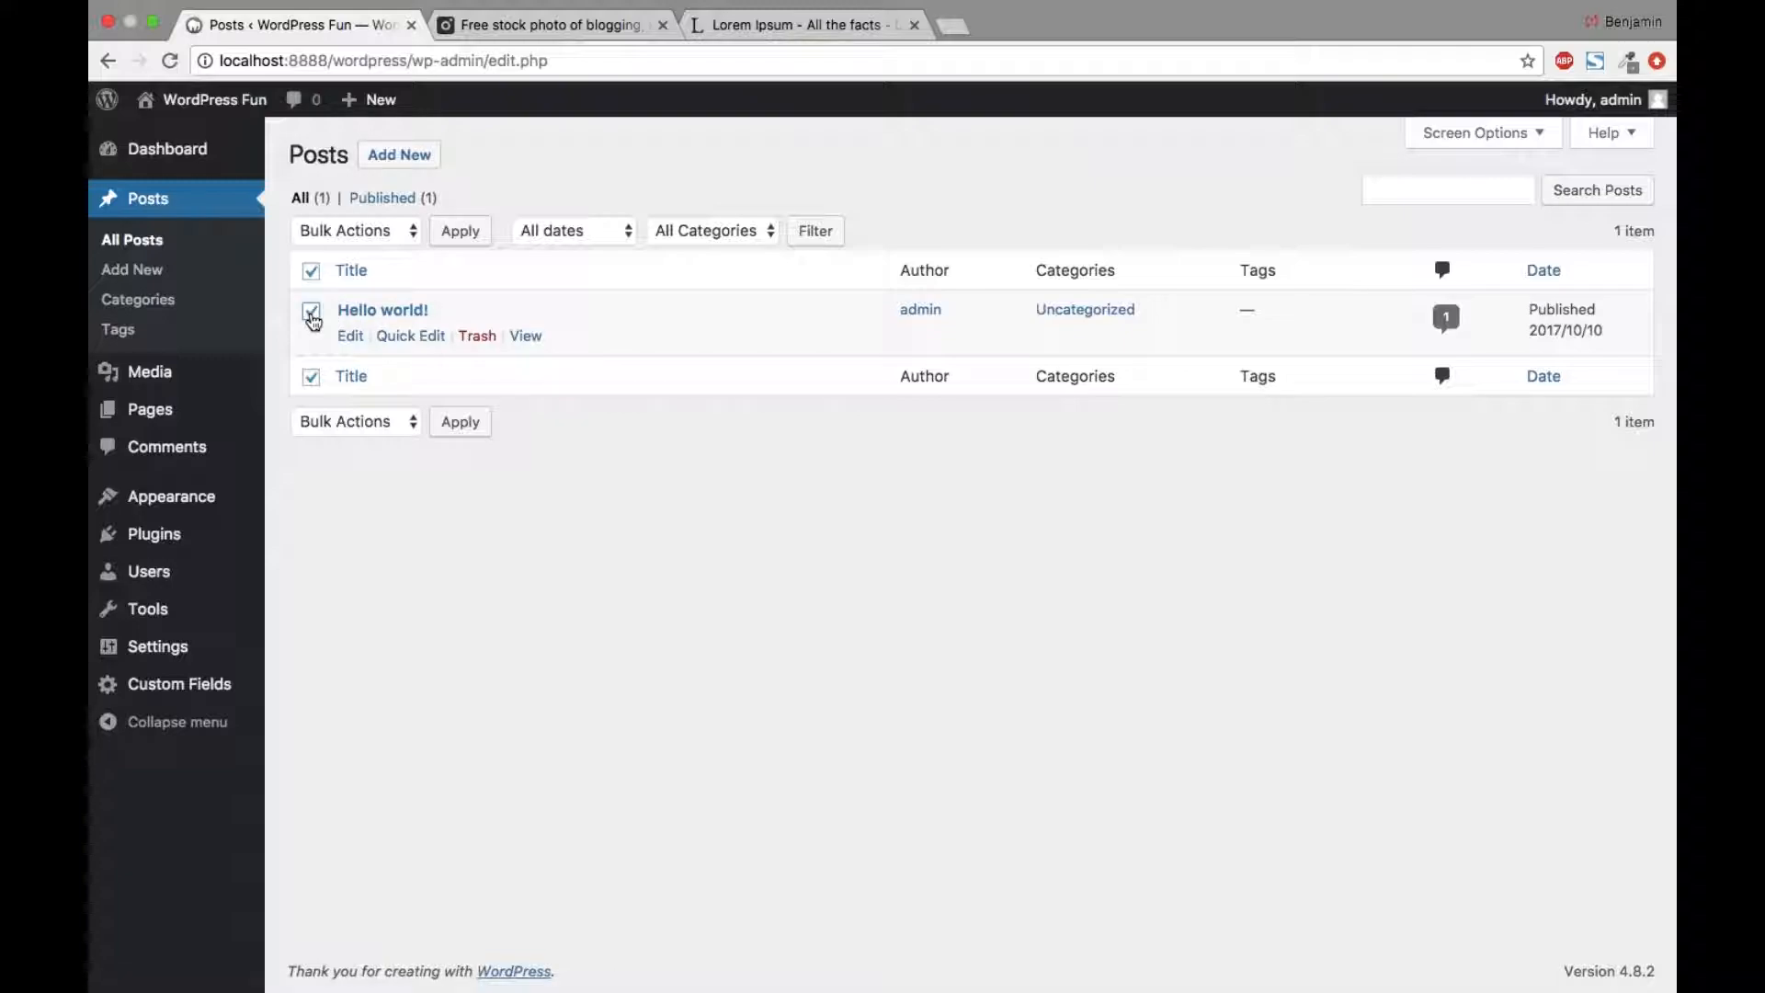
click(373, 237)
click(367, 269)
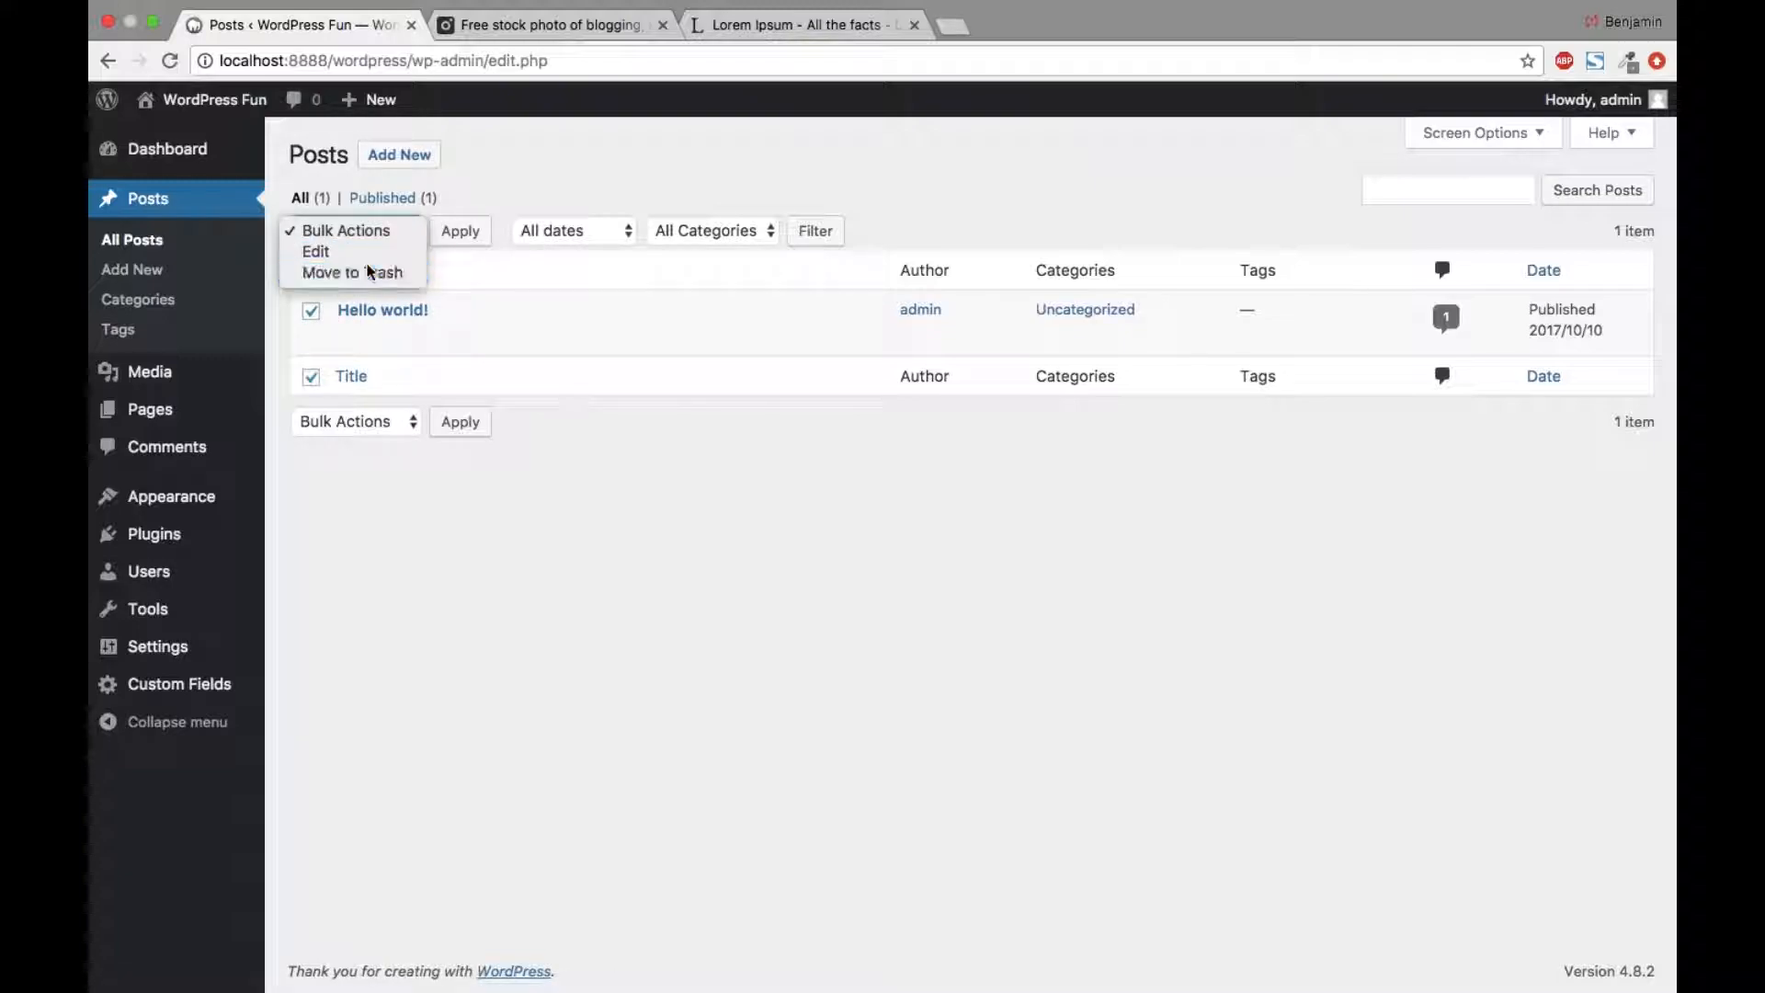
click(462, 246)
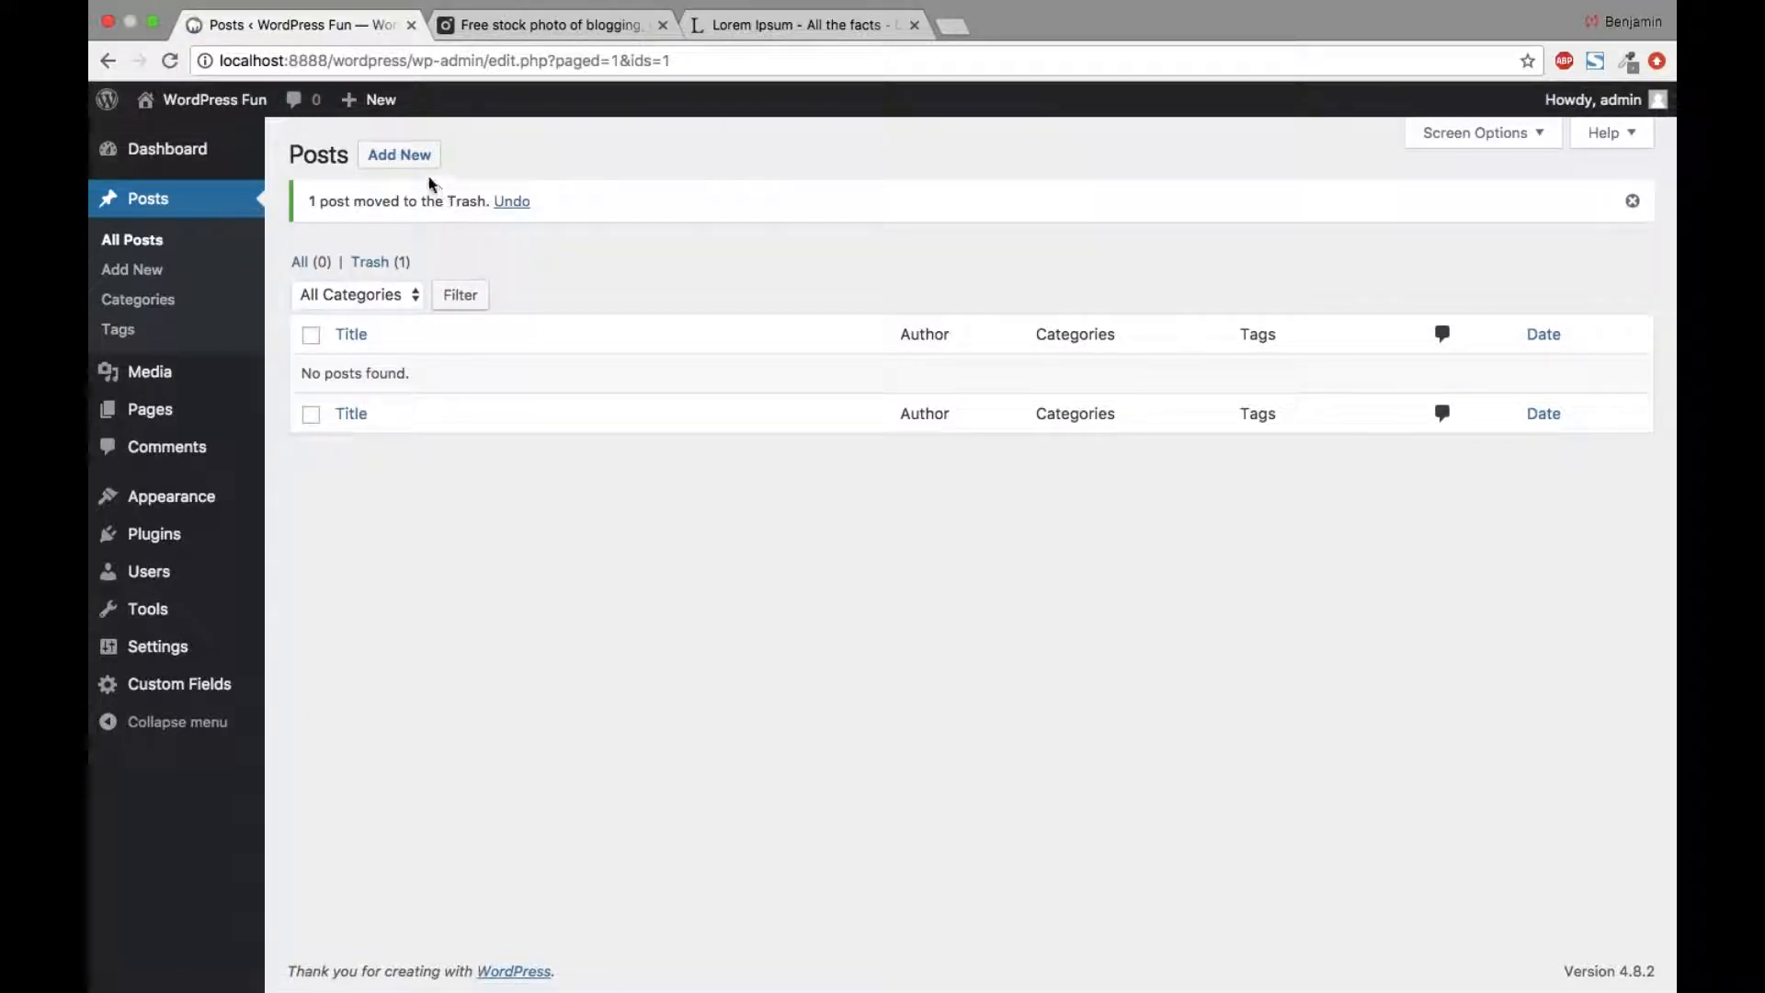
Step: Start a new post and show the second row of formatting tools in the editor
click(405, 156)
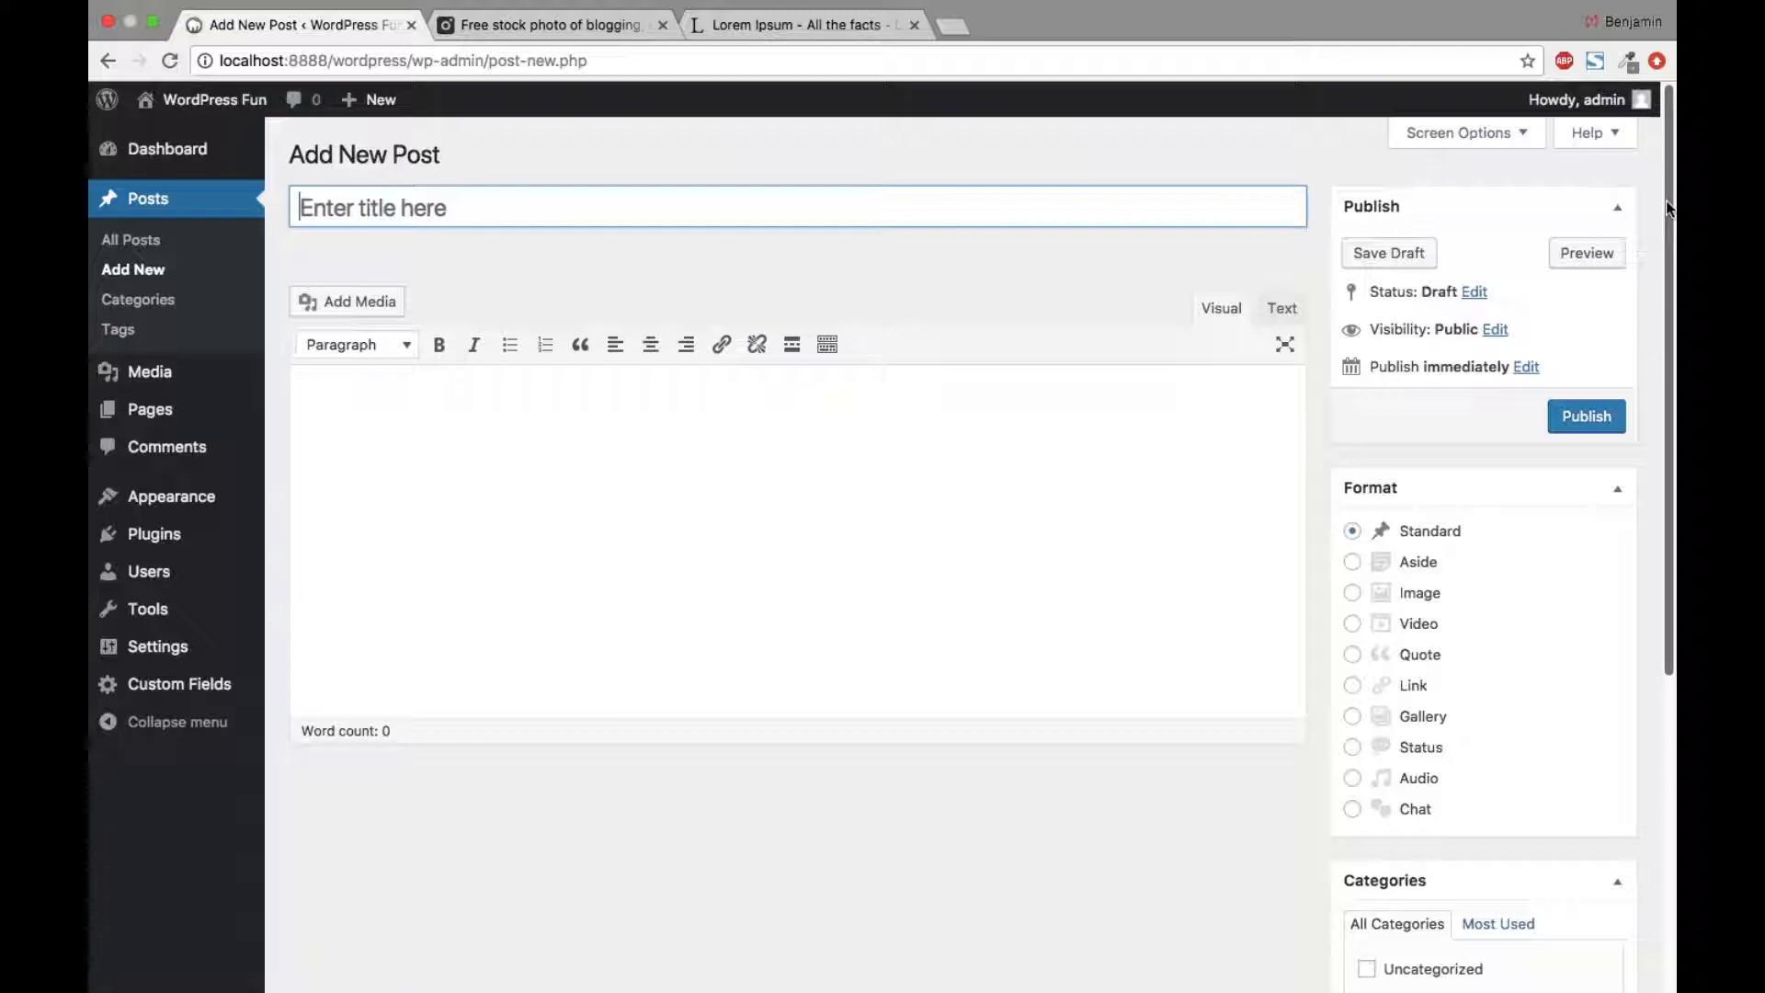
scroll(1581, 391, down, 4)
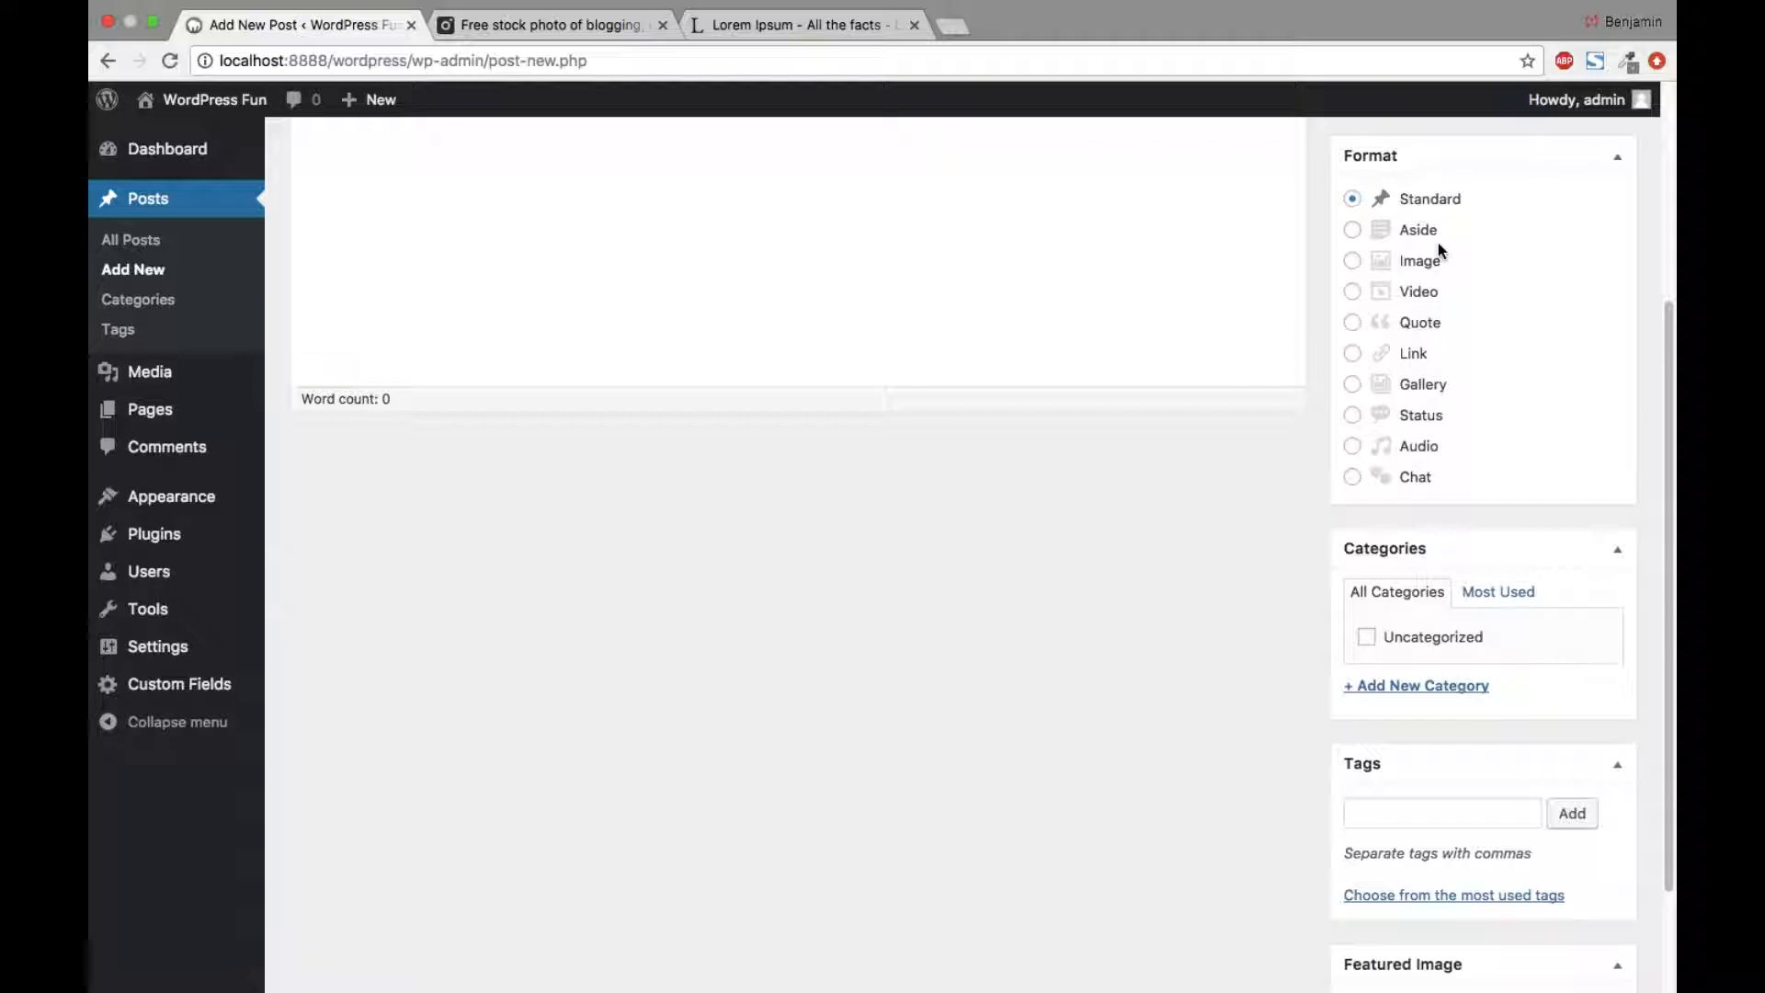
scroll(1439, 250, down, 2)
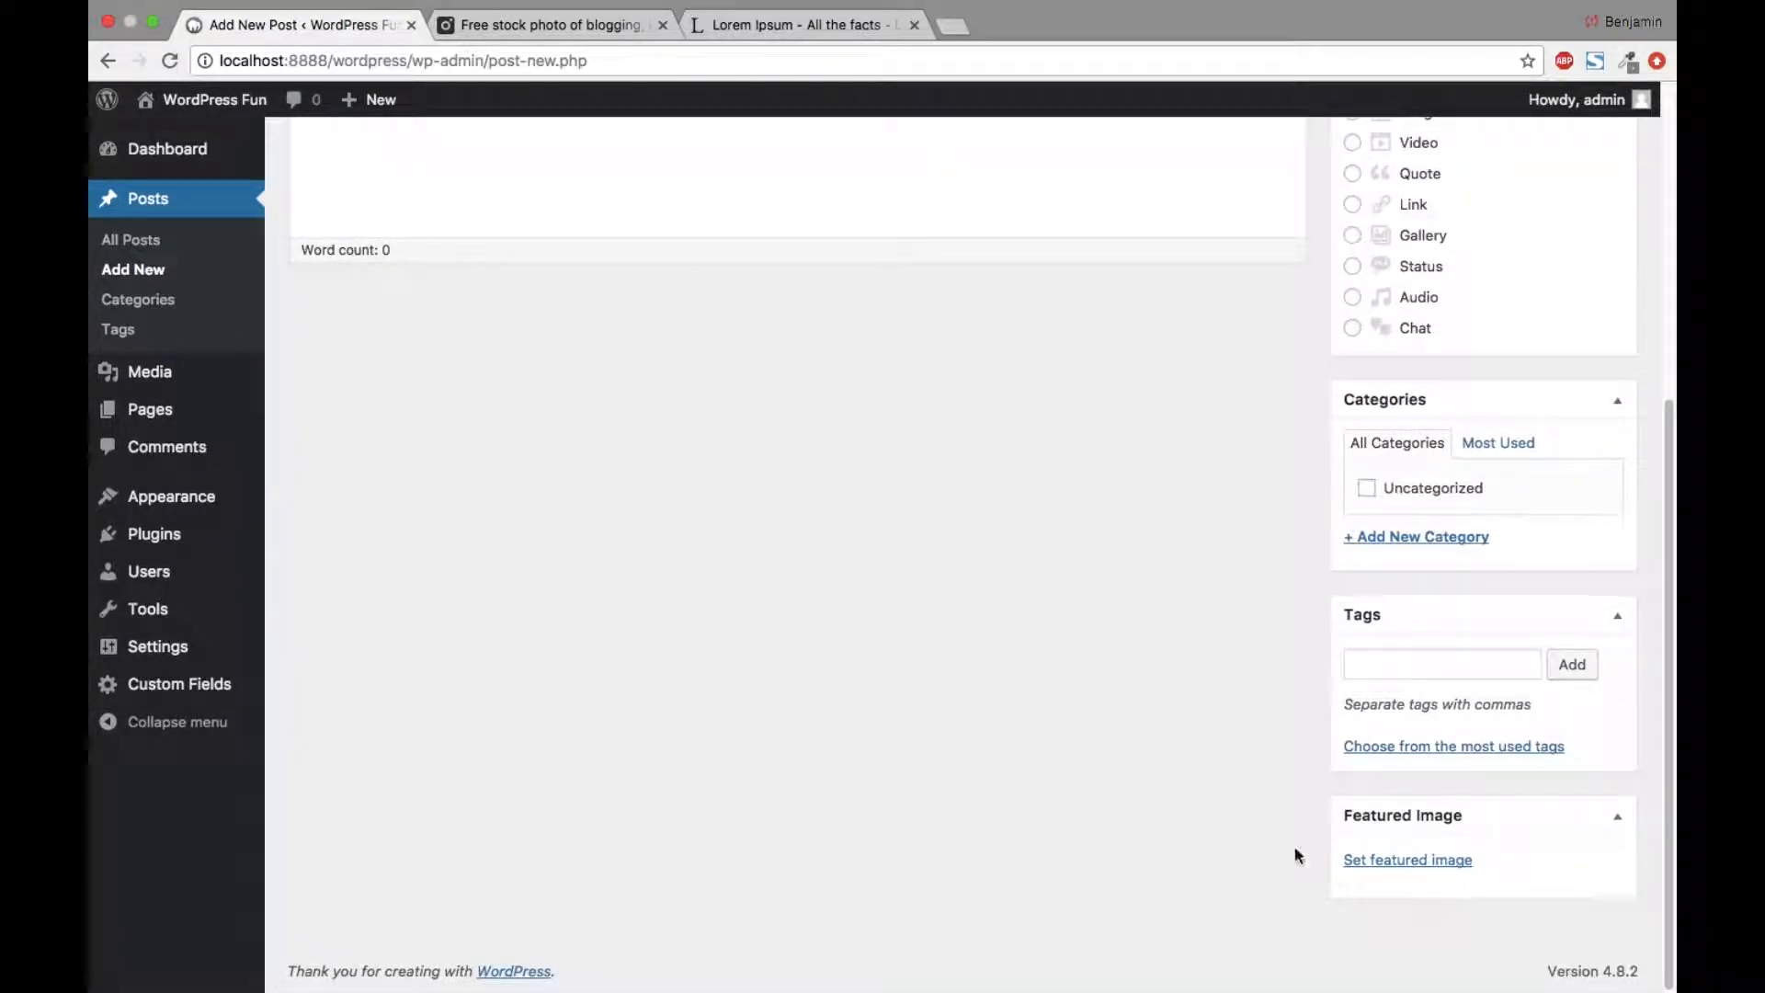
scroll(1222, 797, up, 6)
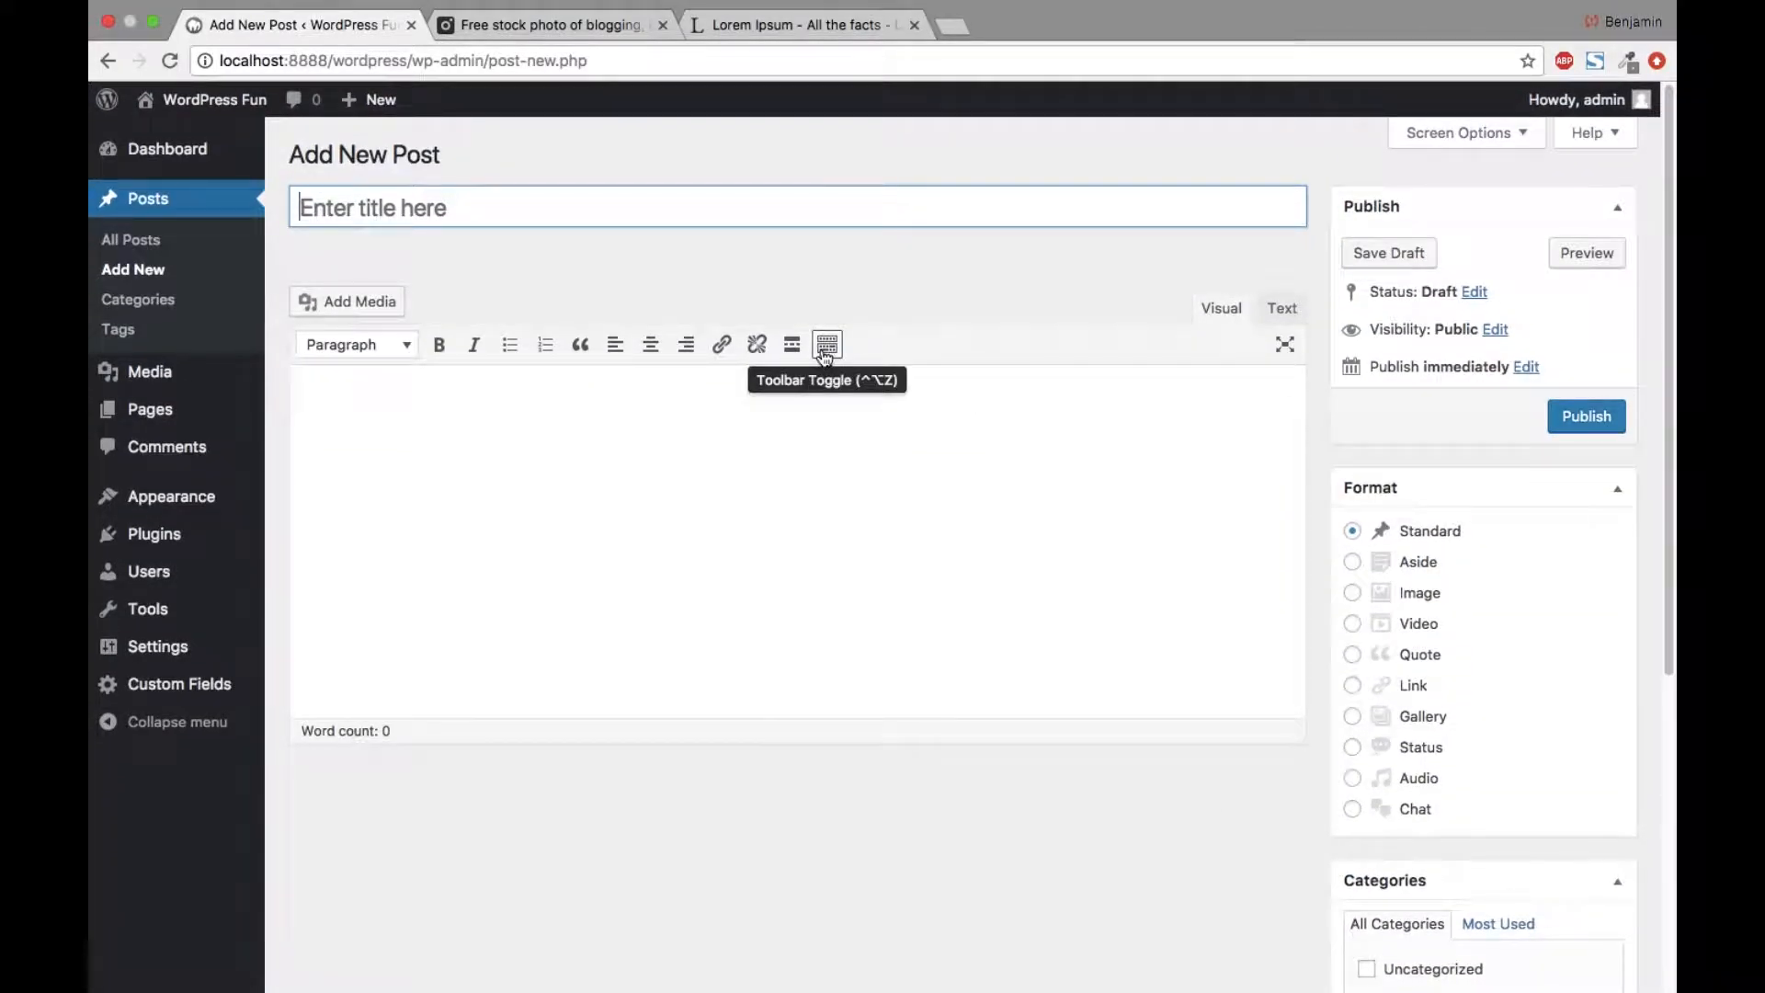
click(827, 345)
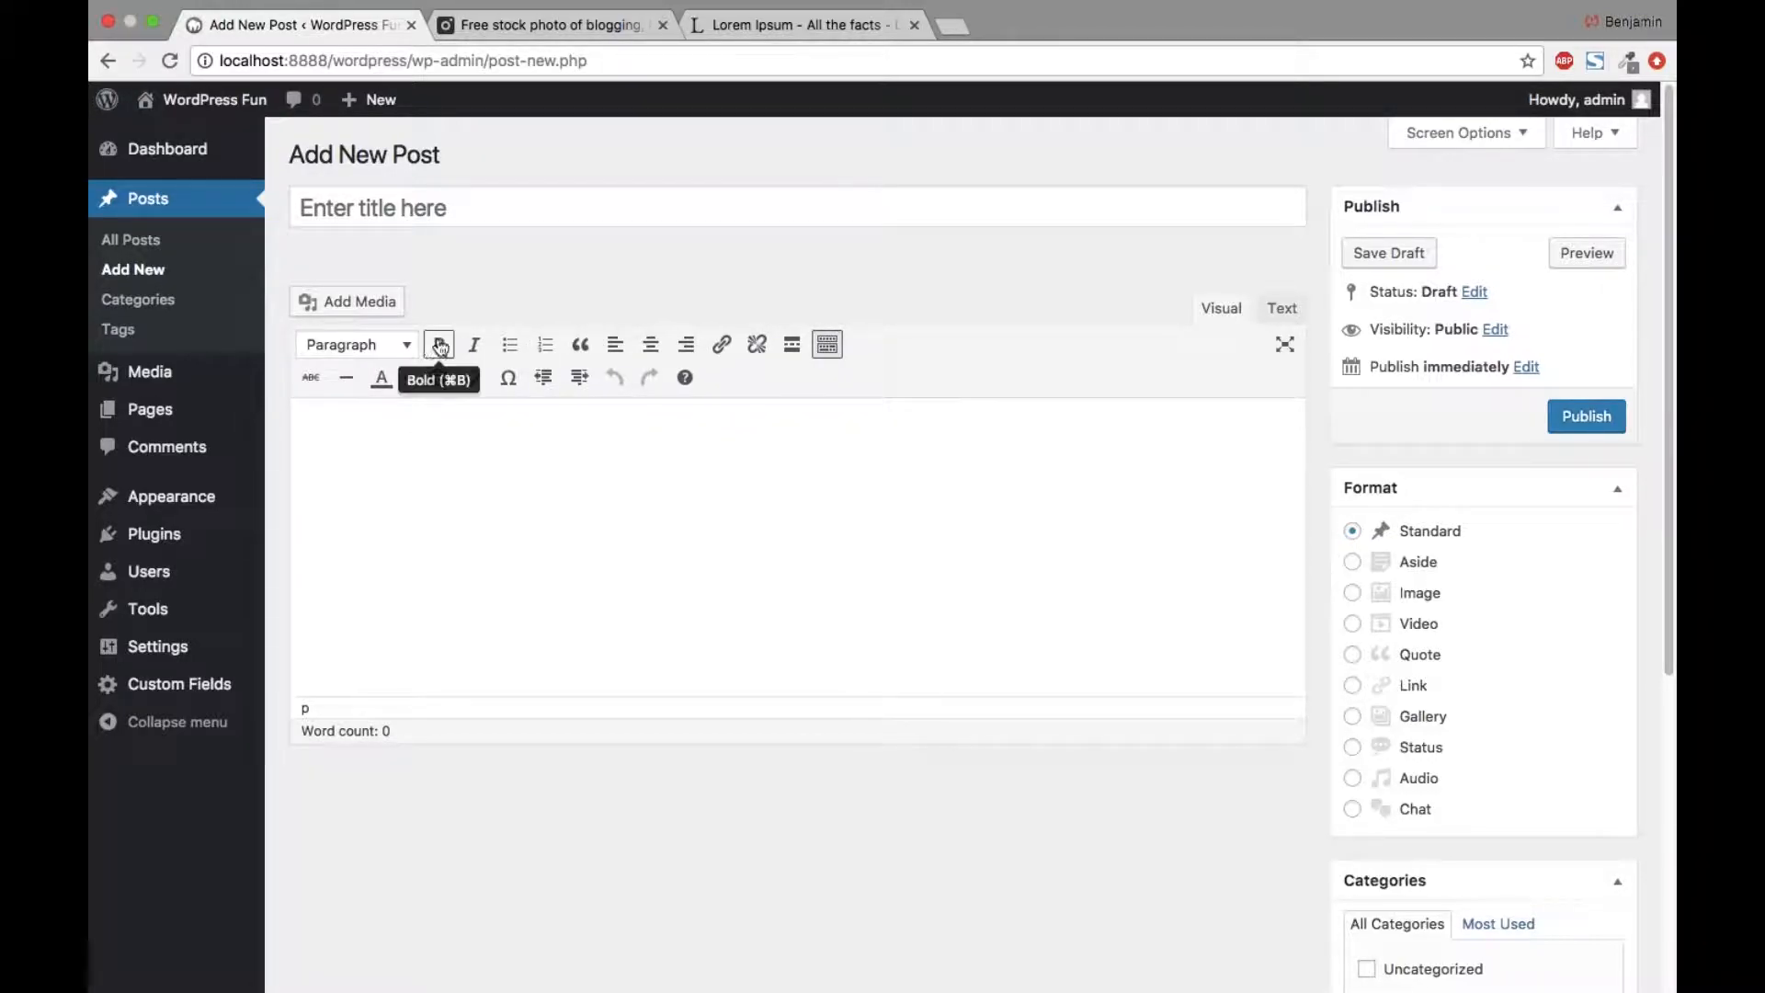
click(407, 347)
click(407, 346)
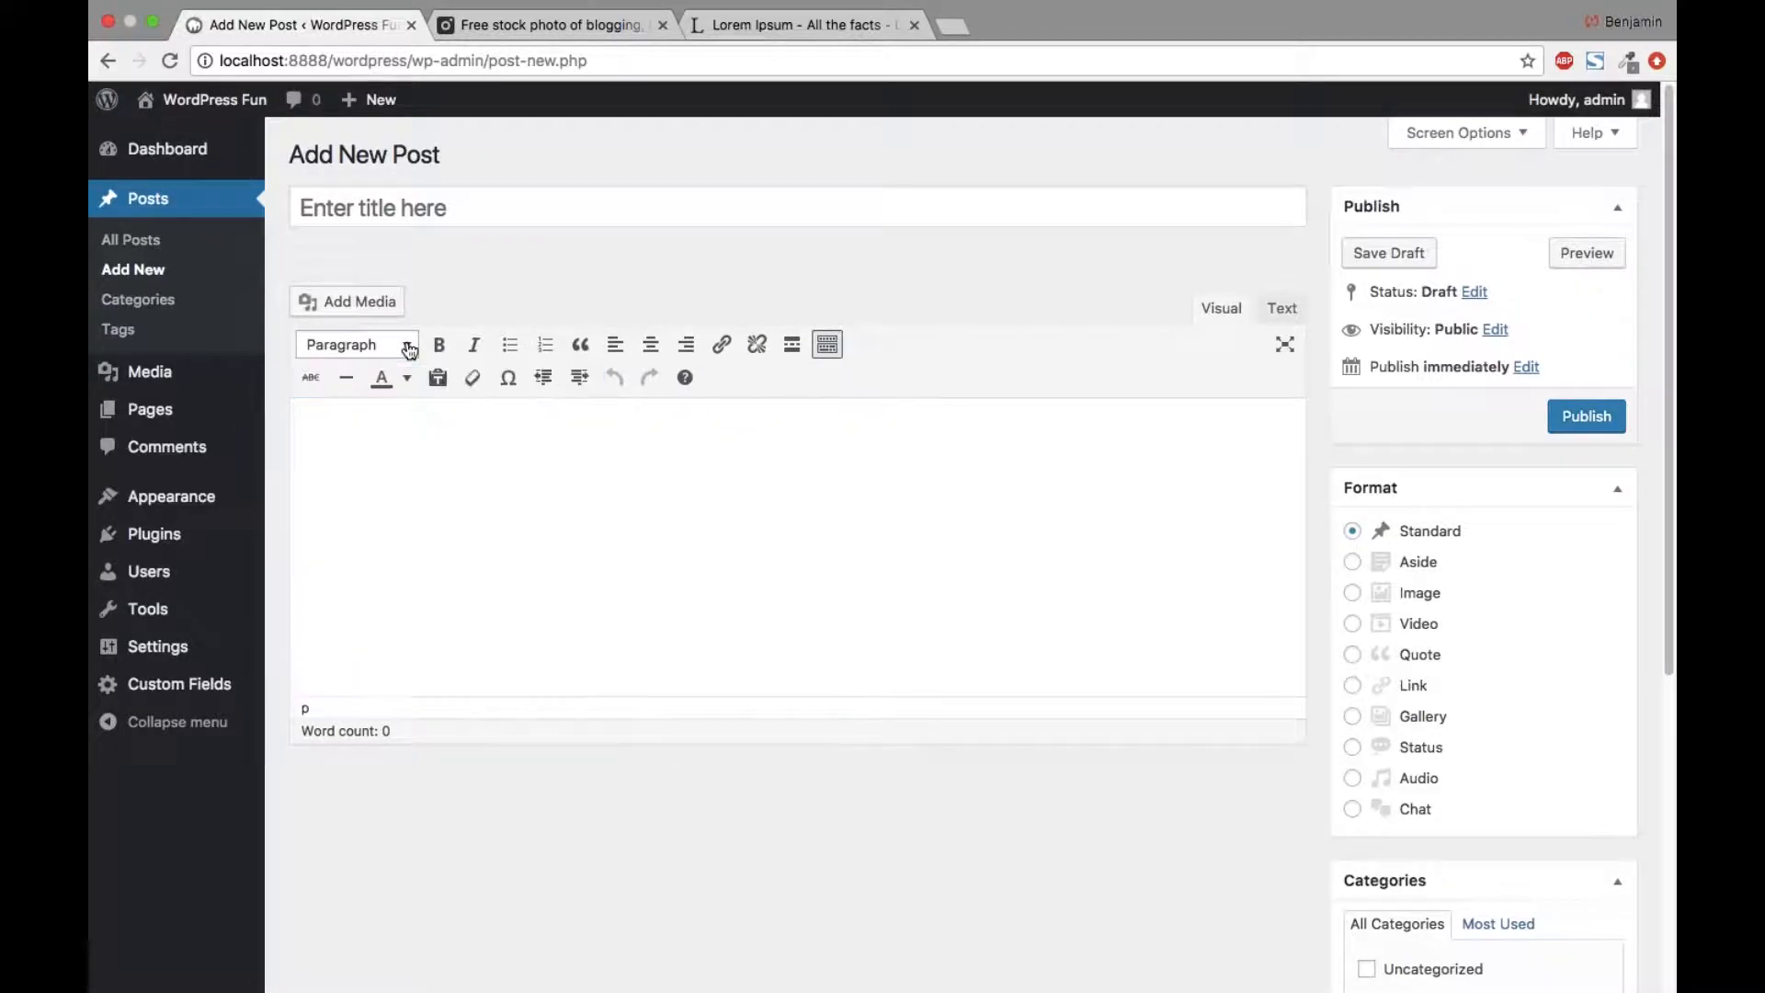
click(1287, 354)
click(1284, 343)
Step: Enable the Excerpt, Author and Slug boxes in the post editor's screen options and collapse the options
click(1493, 138)
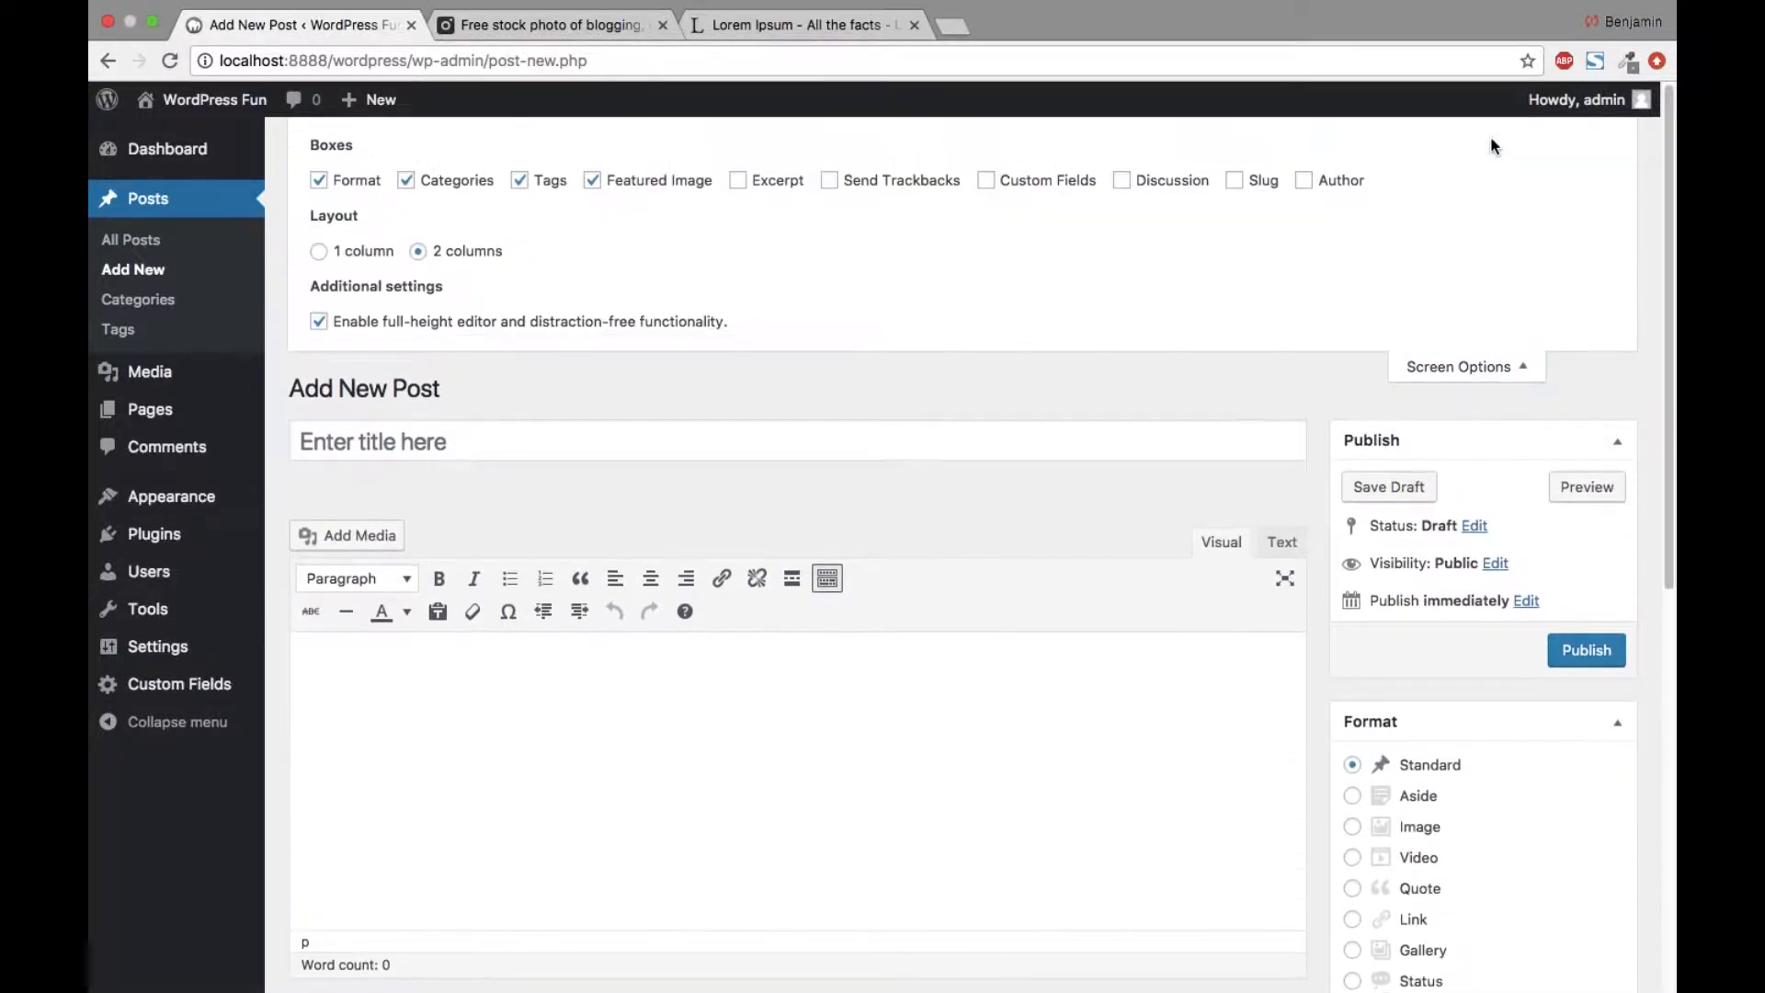
scroll(947, 488, down, 6)
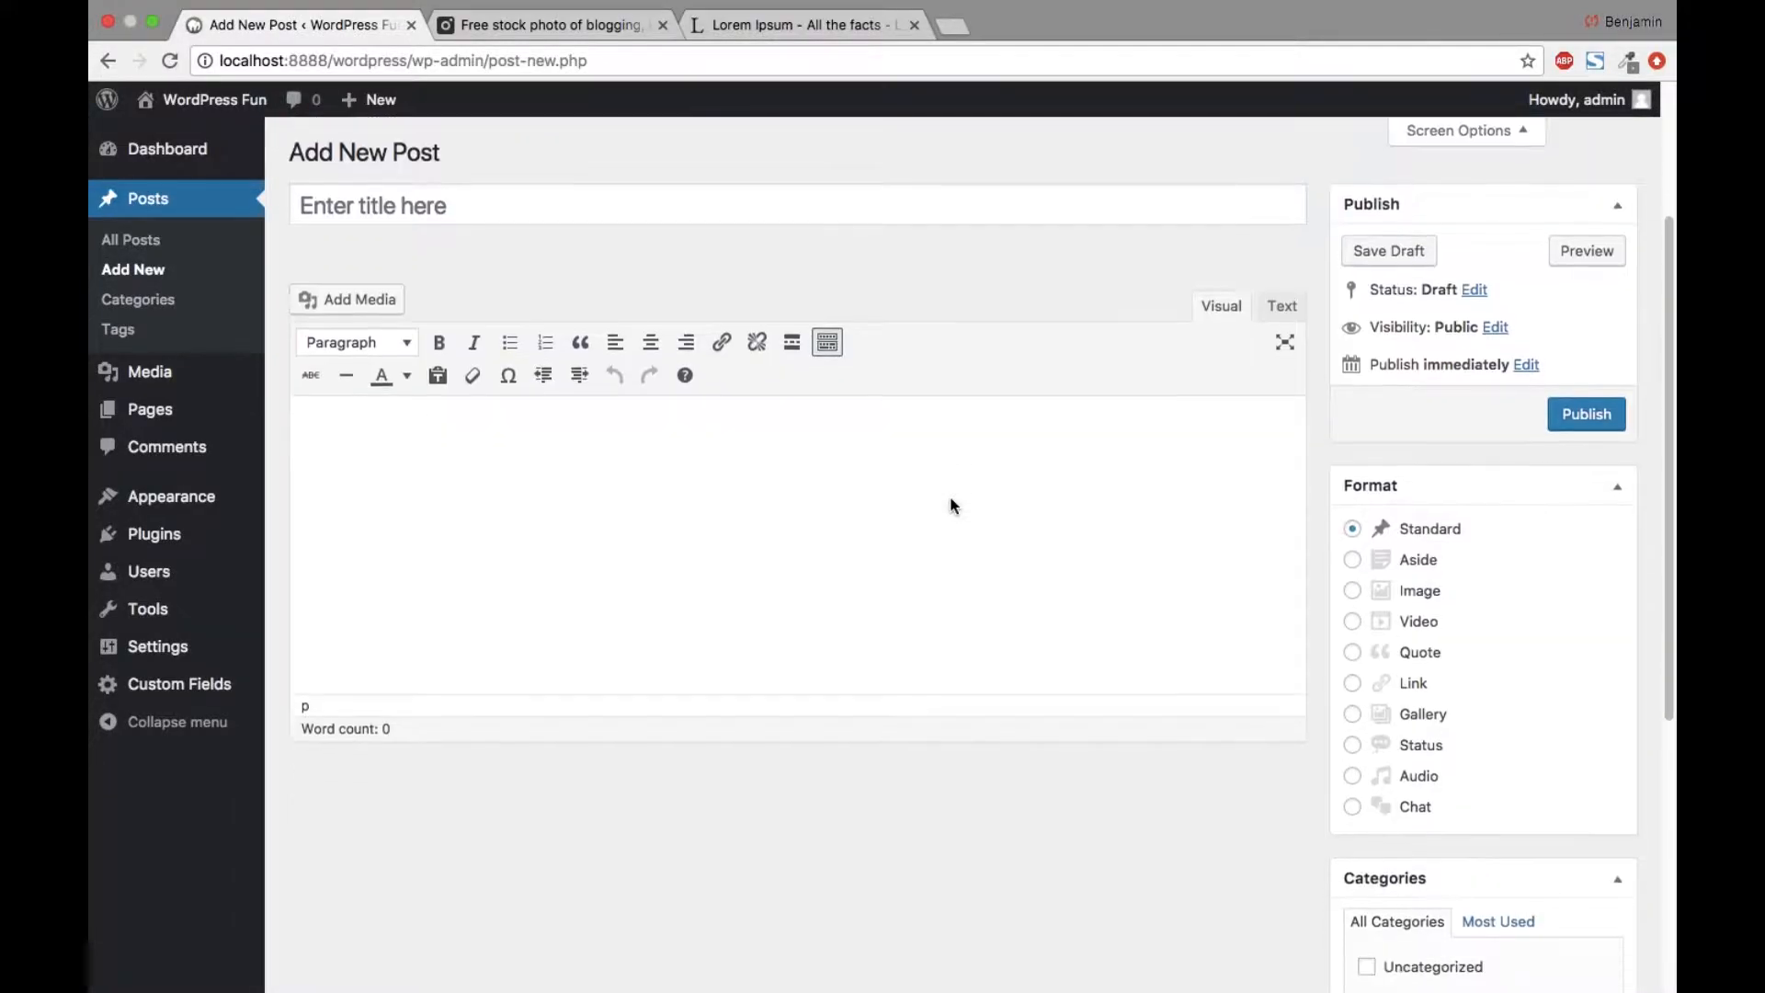
scroll(951, 504, up, 5)
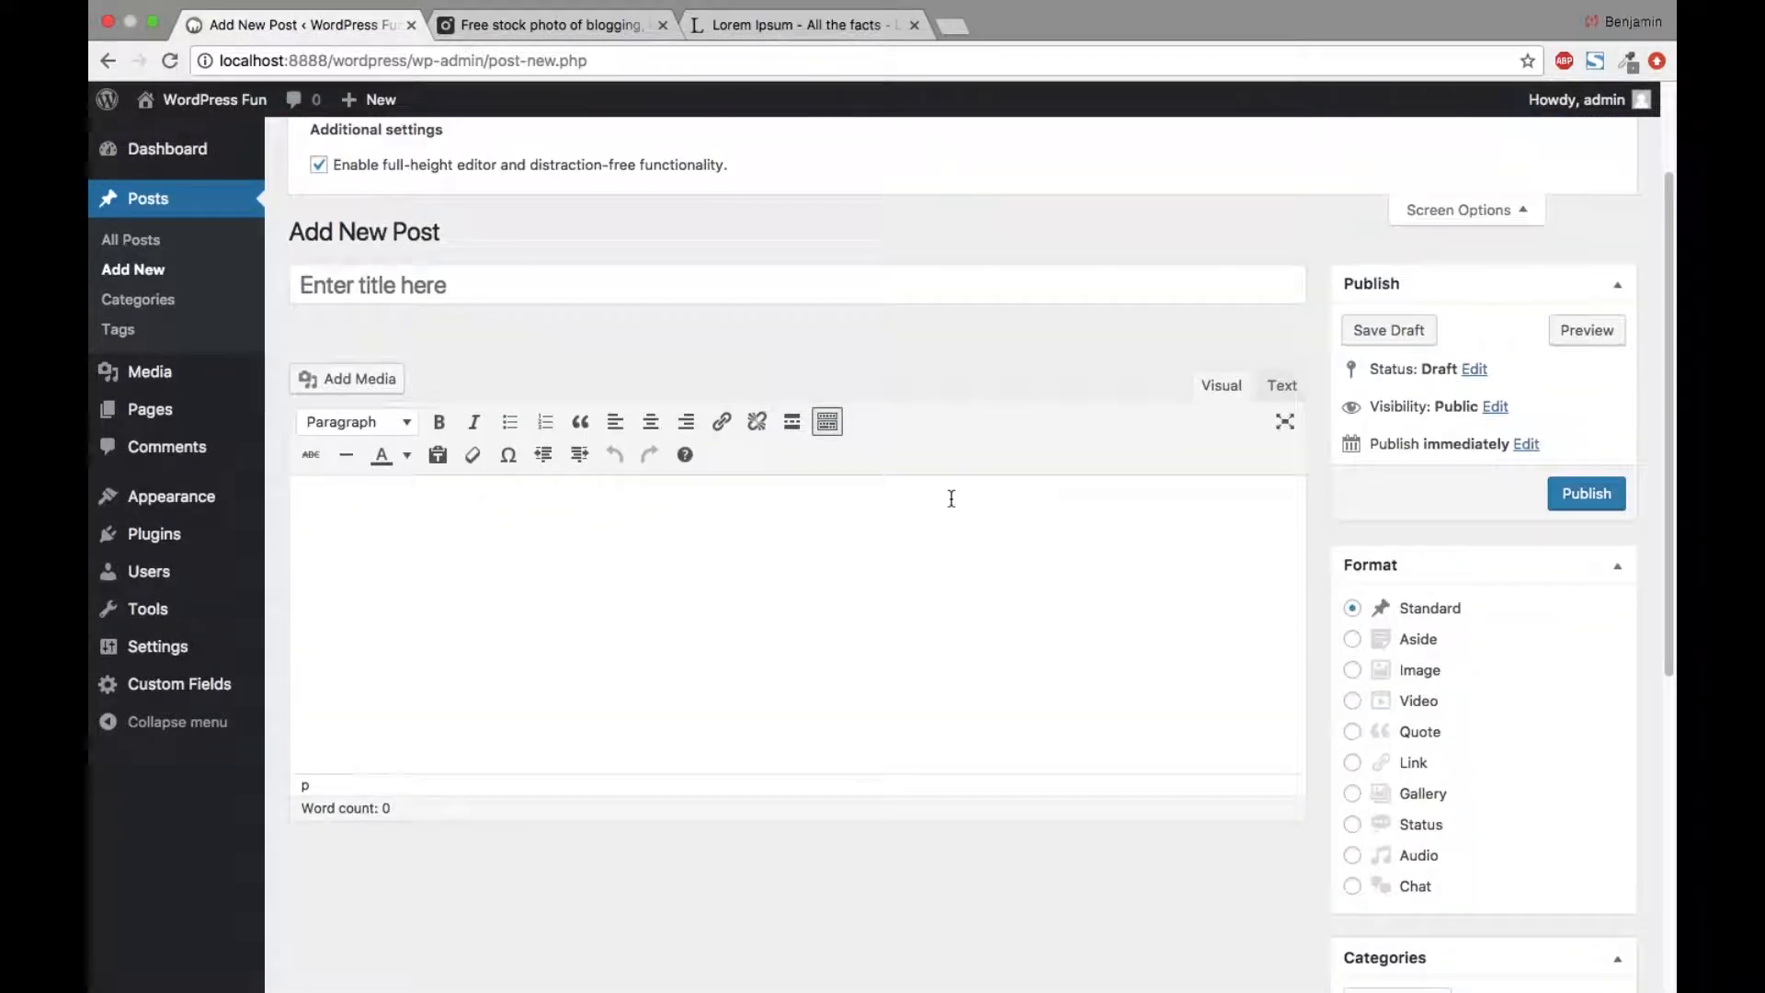
scroll(952, 499, down, 3)
scroll(949, 497, up, 5)
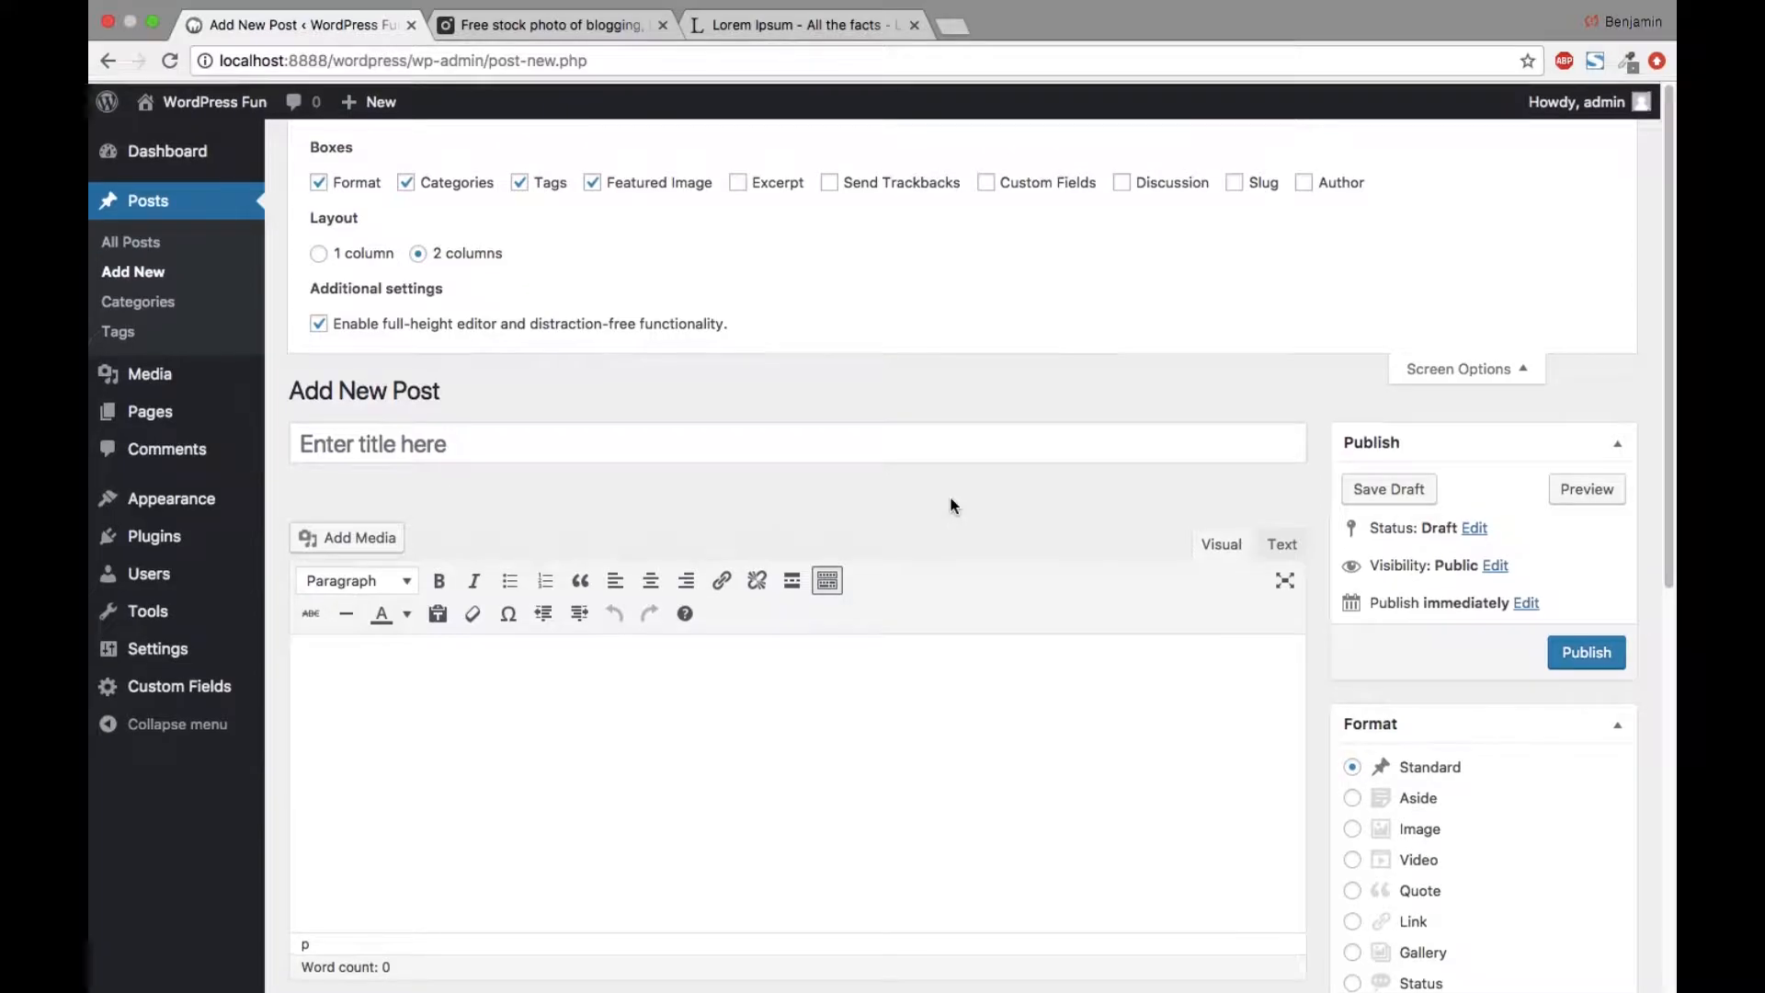
click(737, 181)
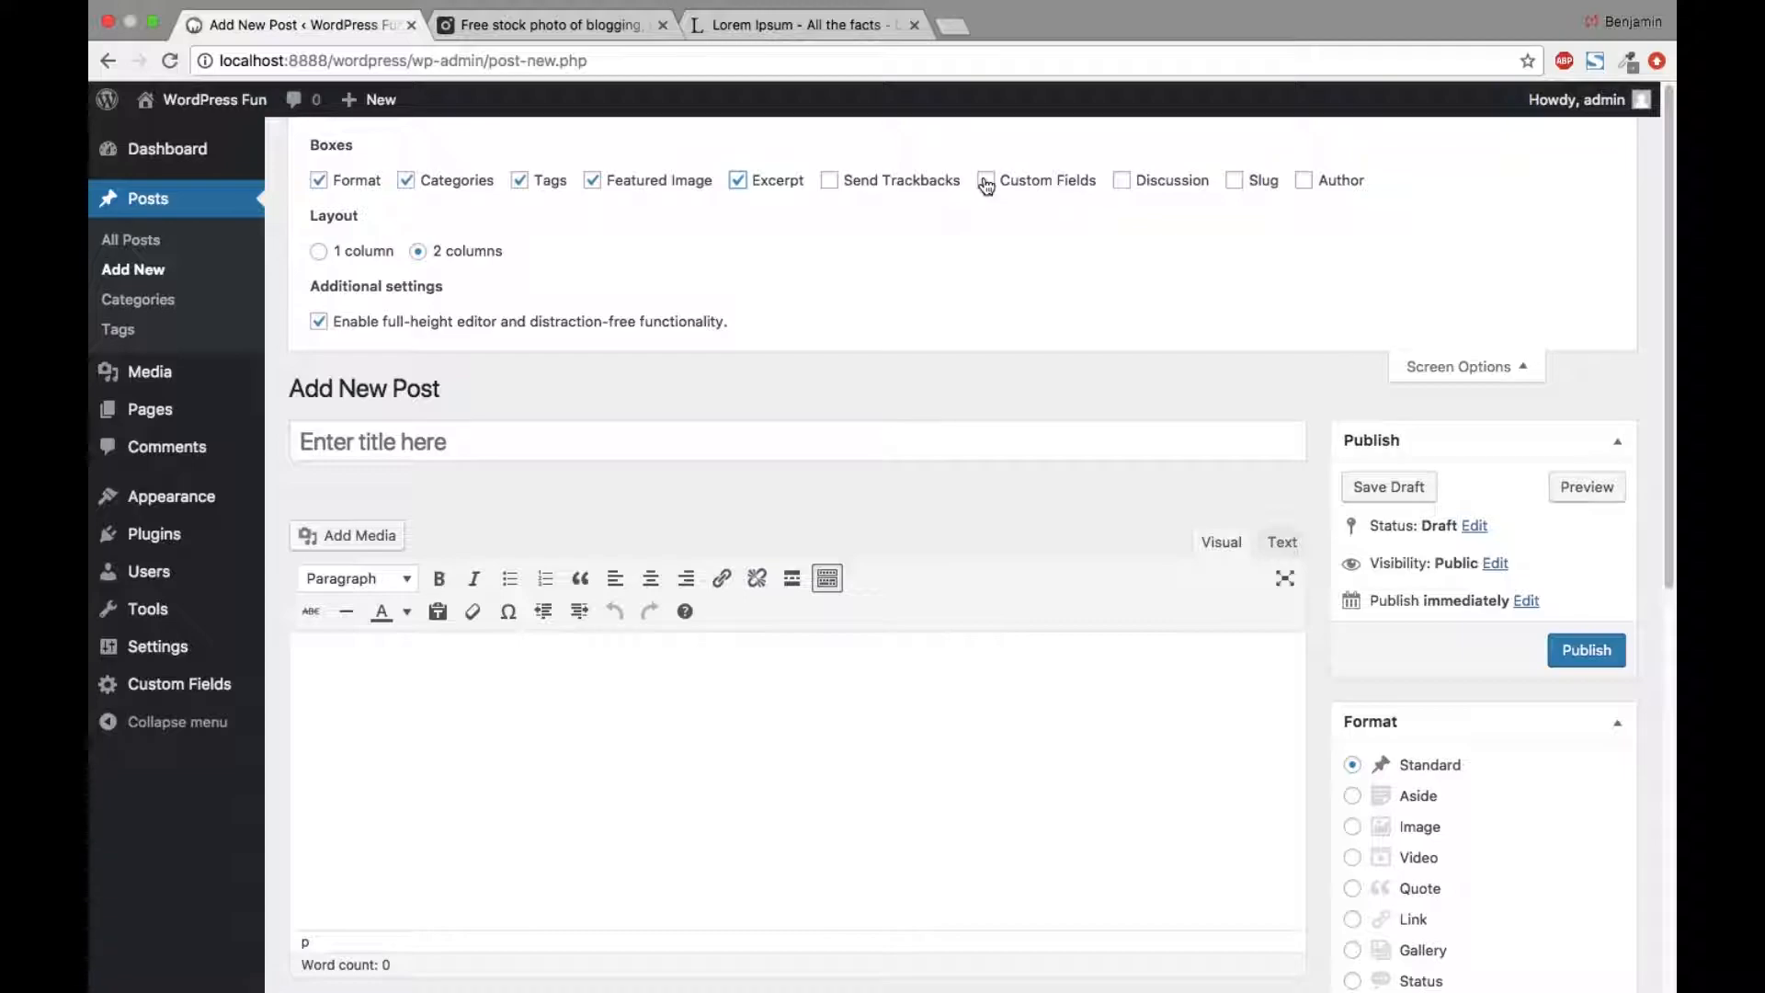
click(1304, 181)
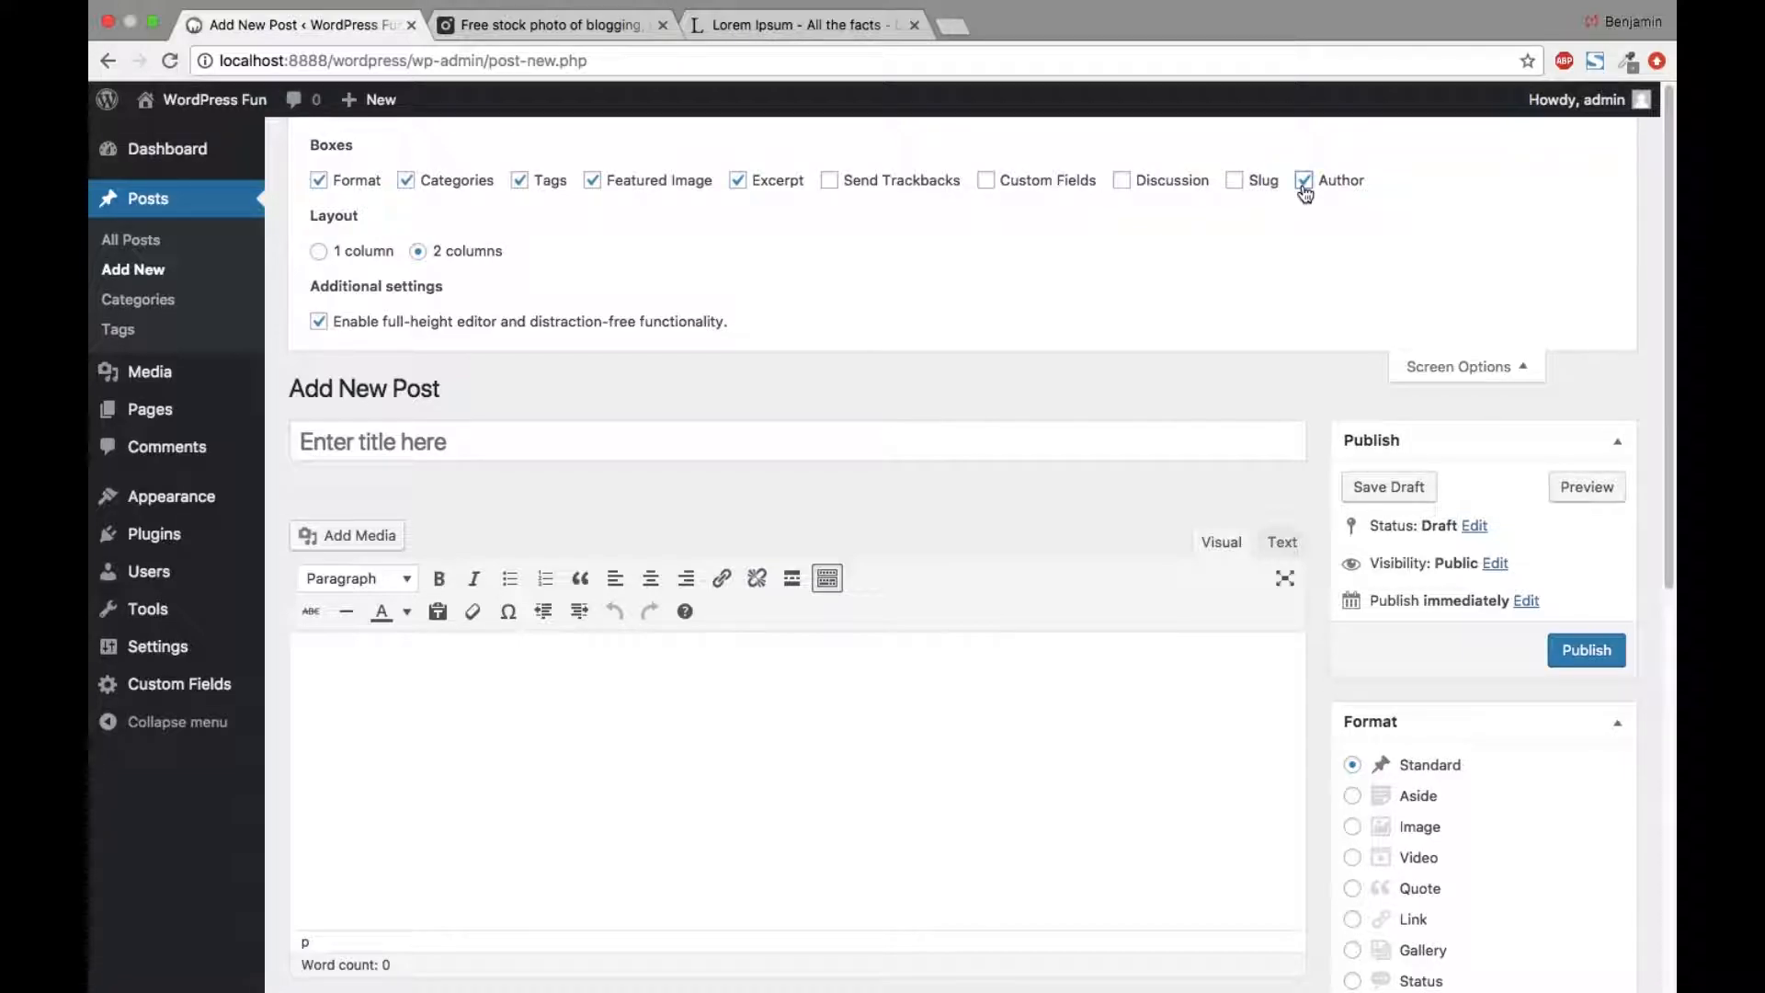
click(1239, 183)
click(1480, 370)
scroll(1057, 469, down, 5)
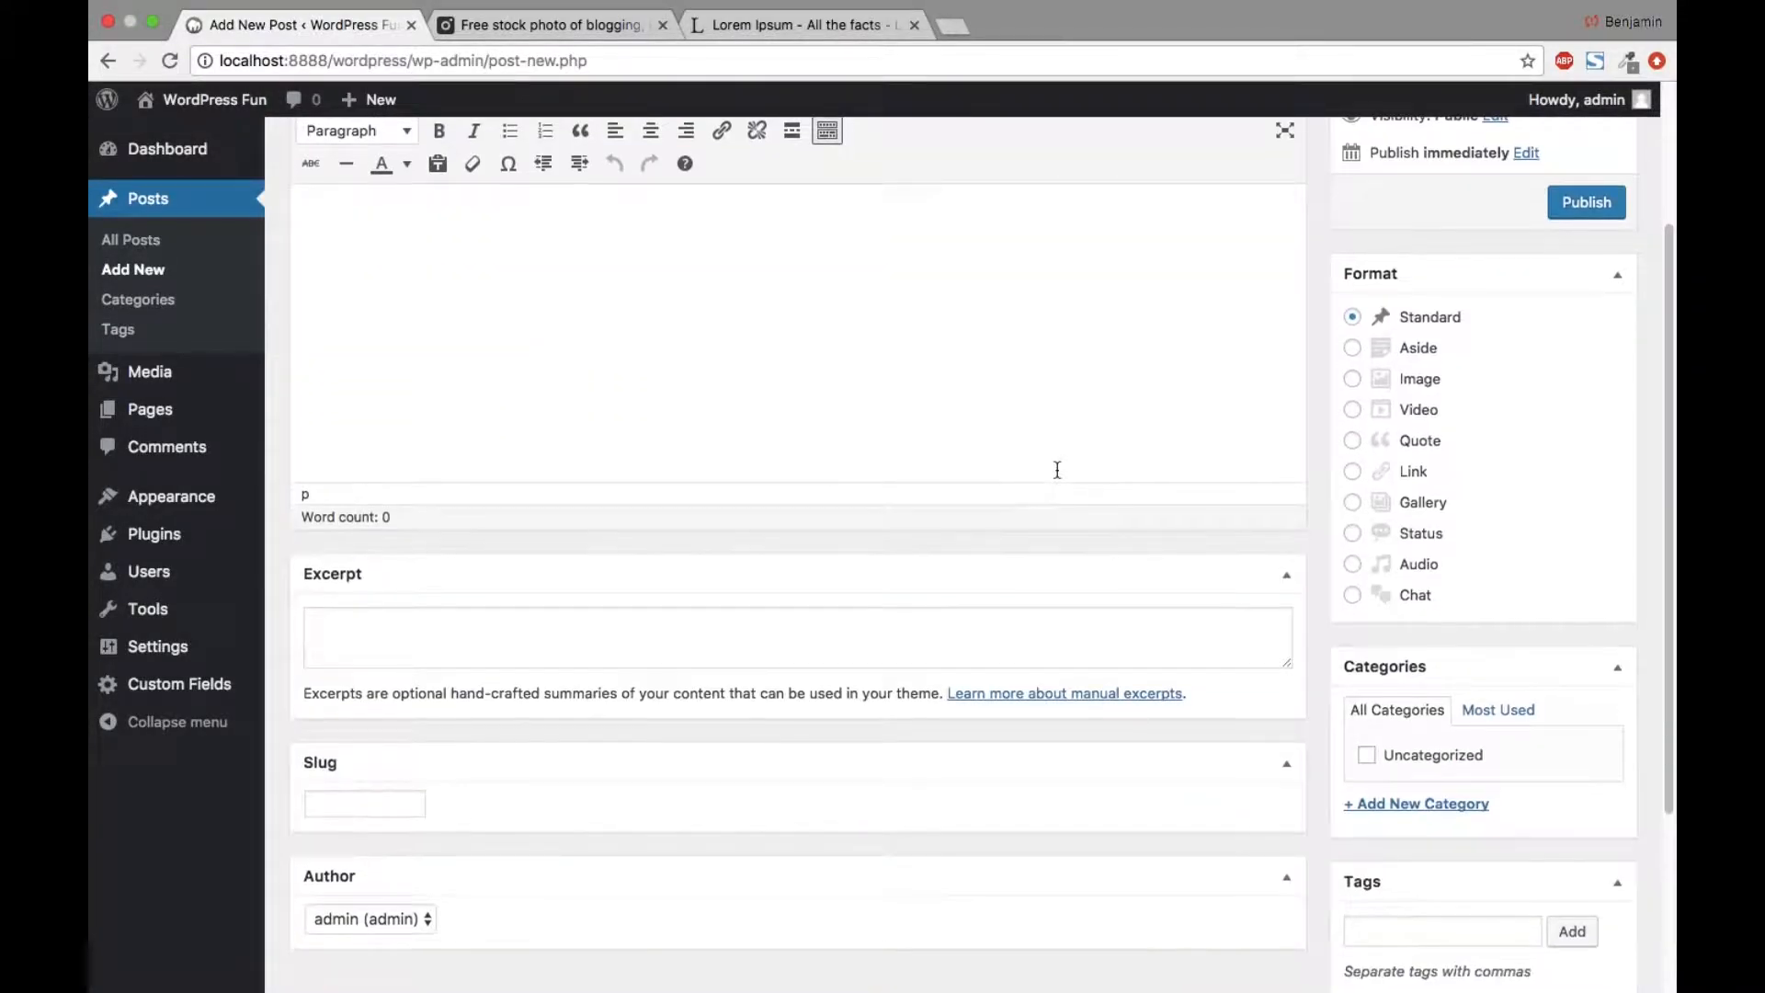
scroll(1058, 470, down, 2)
click(930, 520)
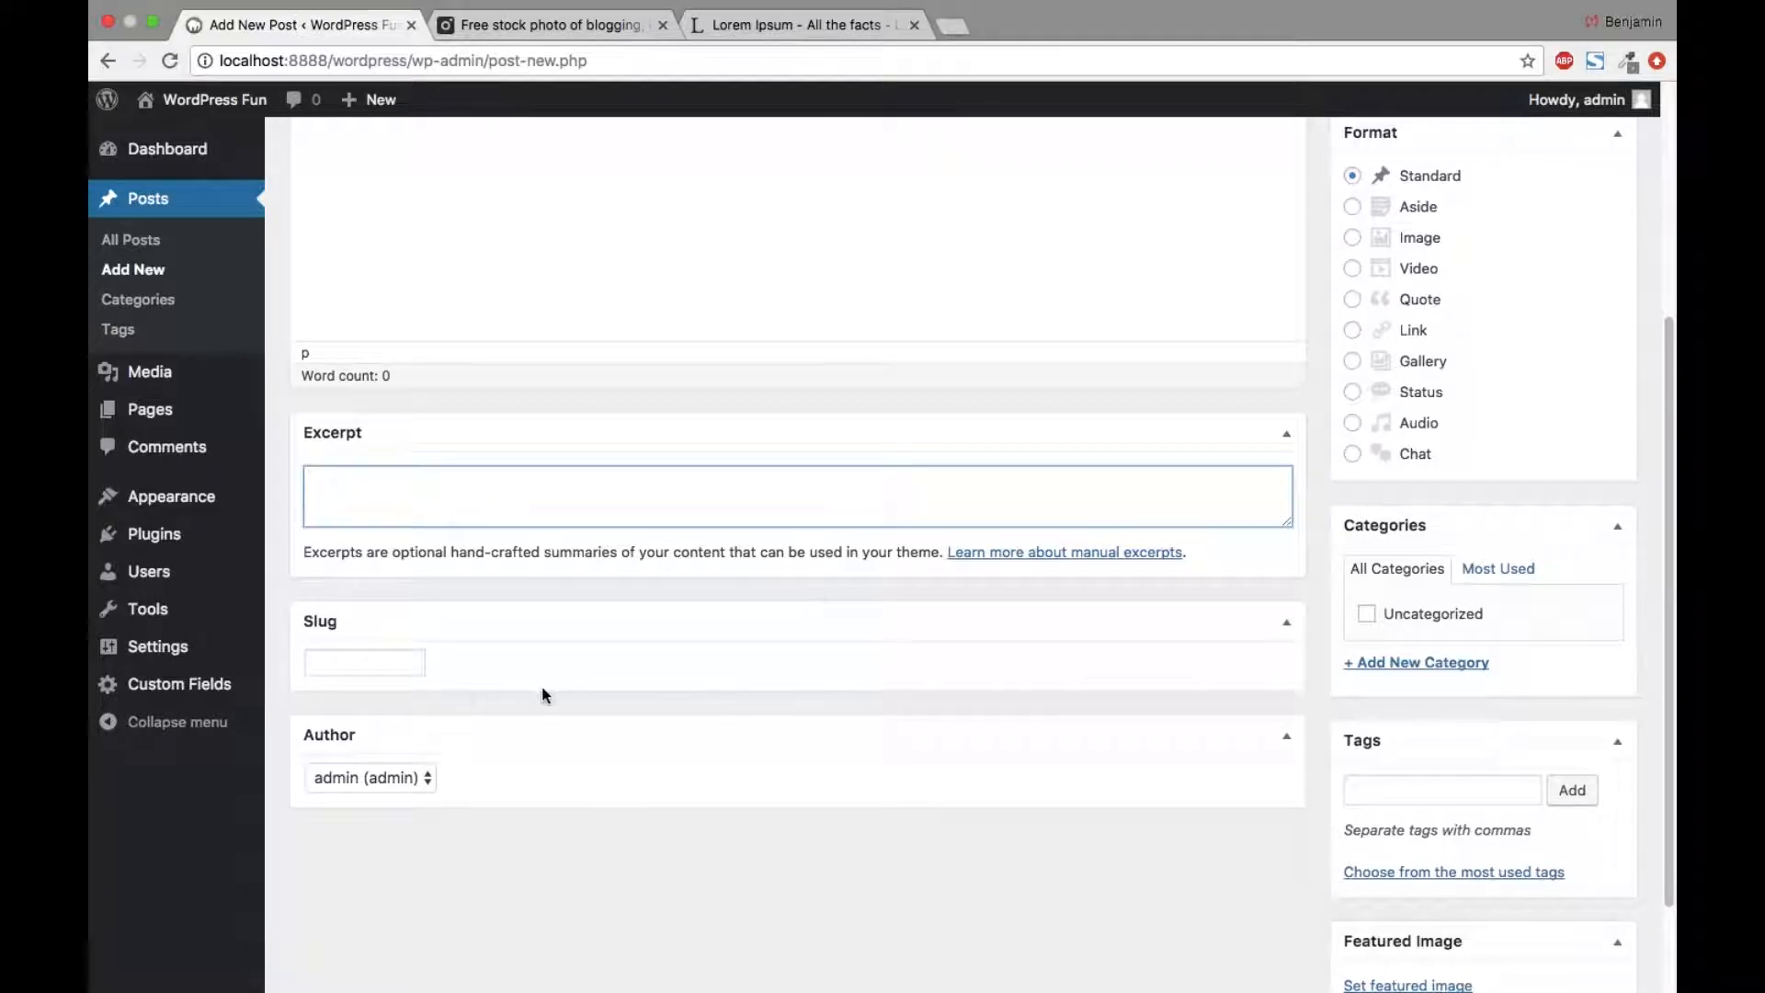
click(389, 667)
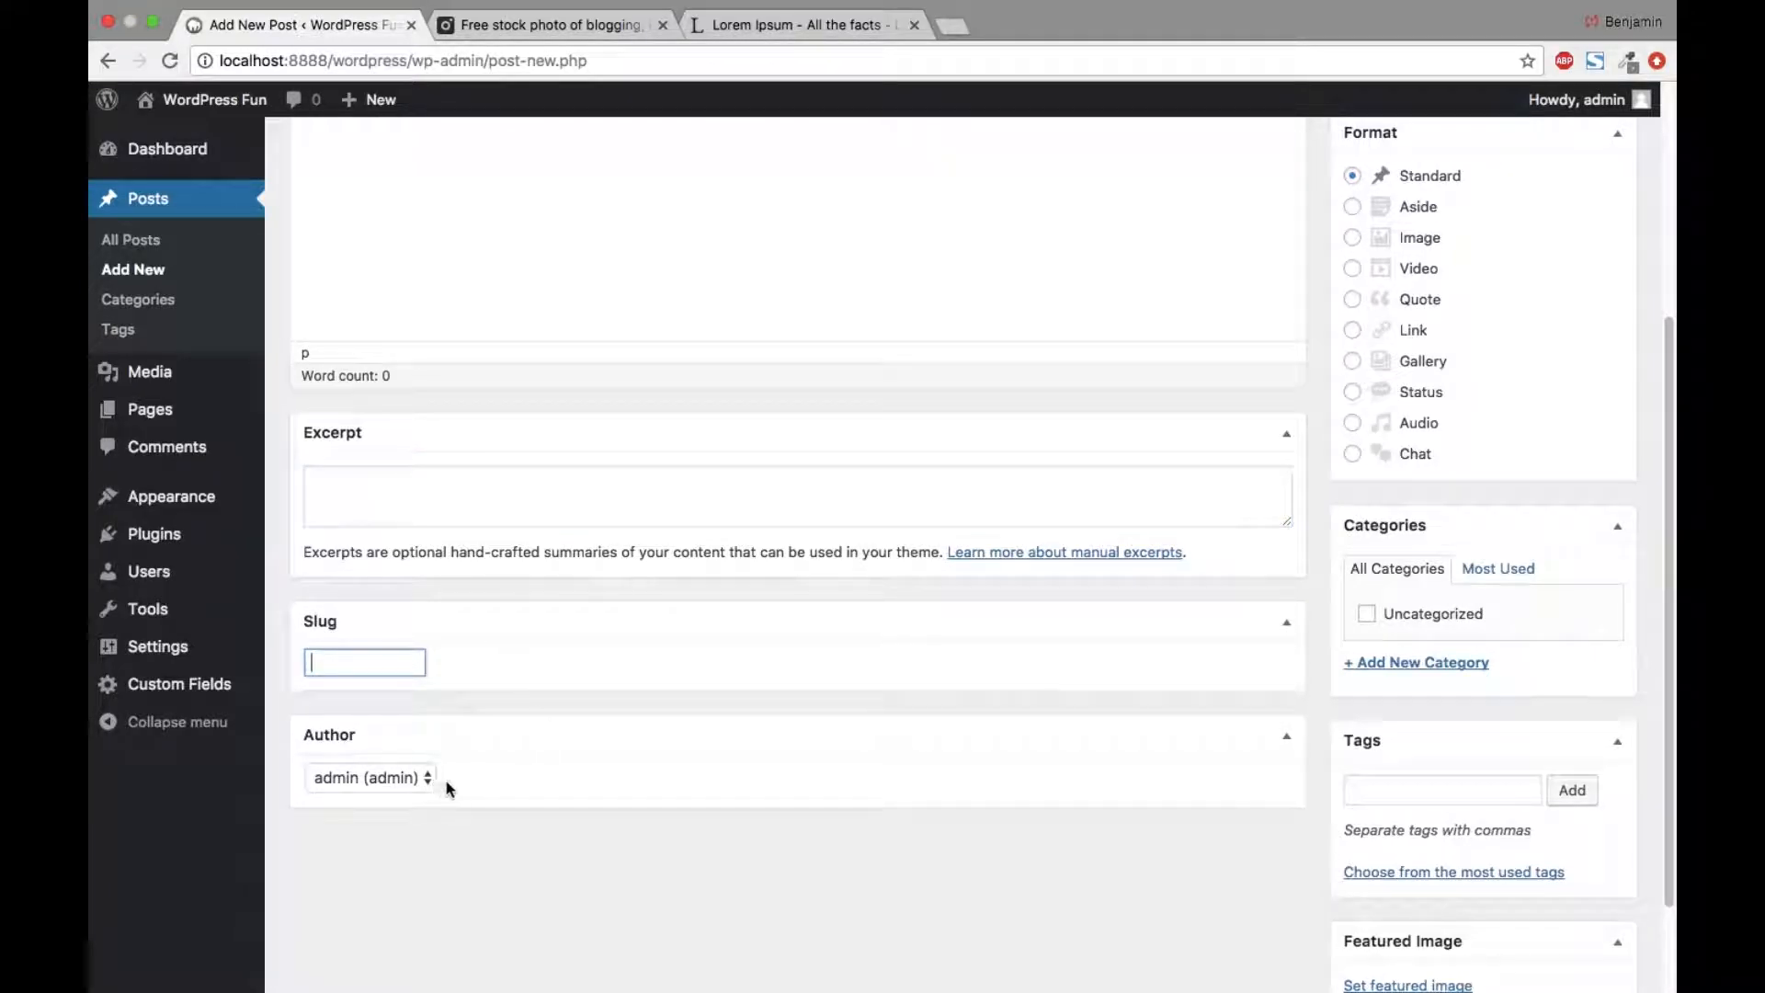
Step: Enter "Lorem Ipsum Is Too Much Fun" as the new post's title
scroll(677, 807, up, 5)
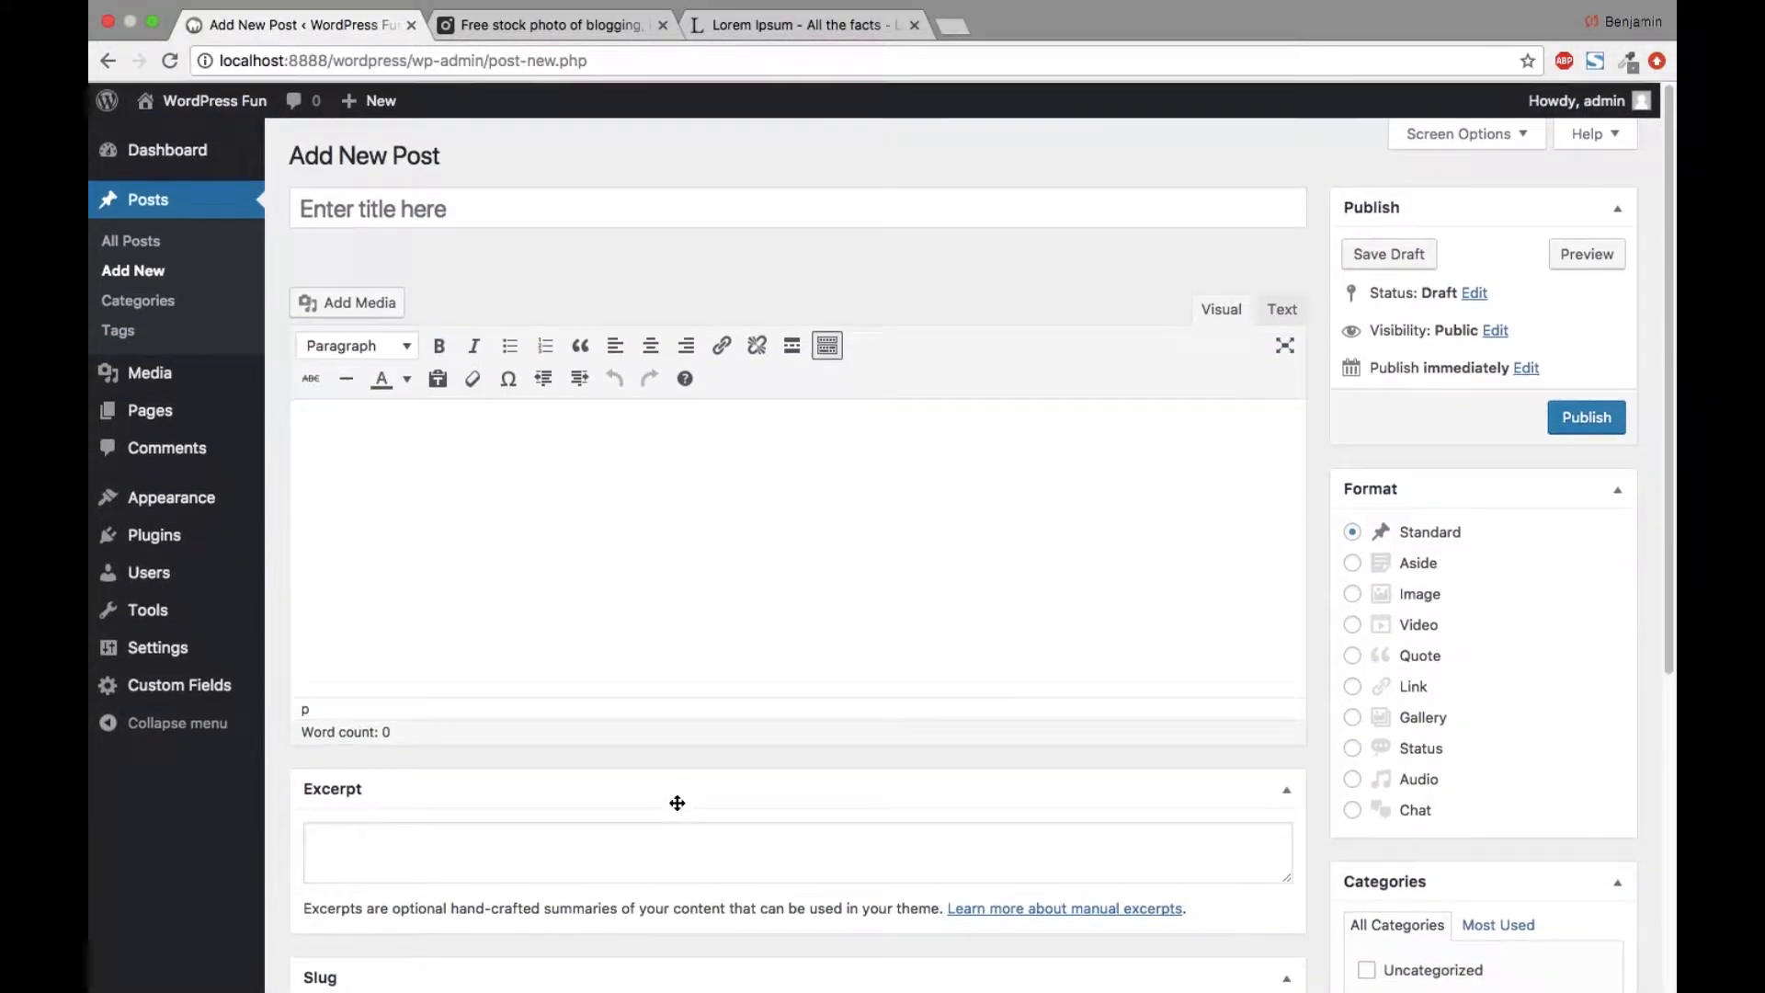
click(685, 222)
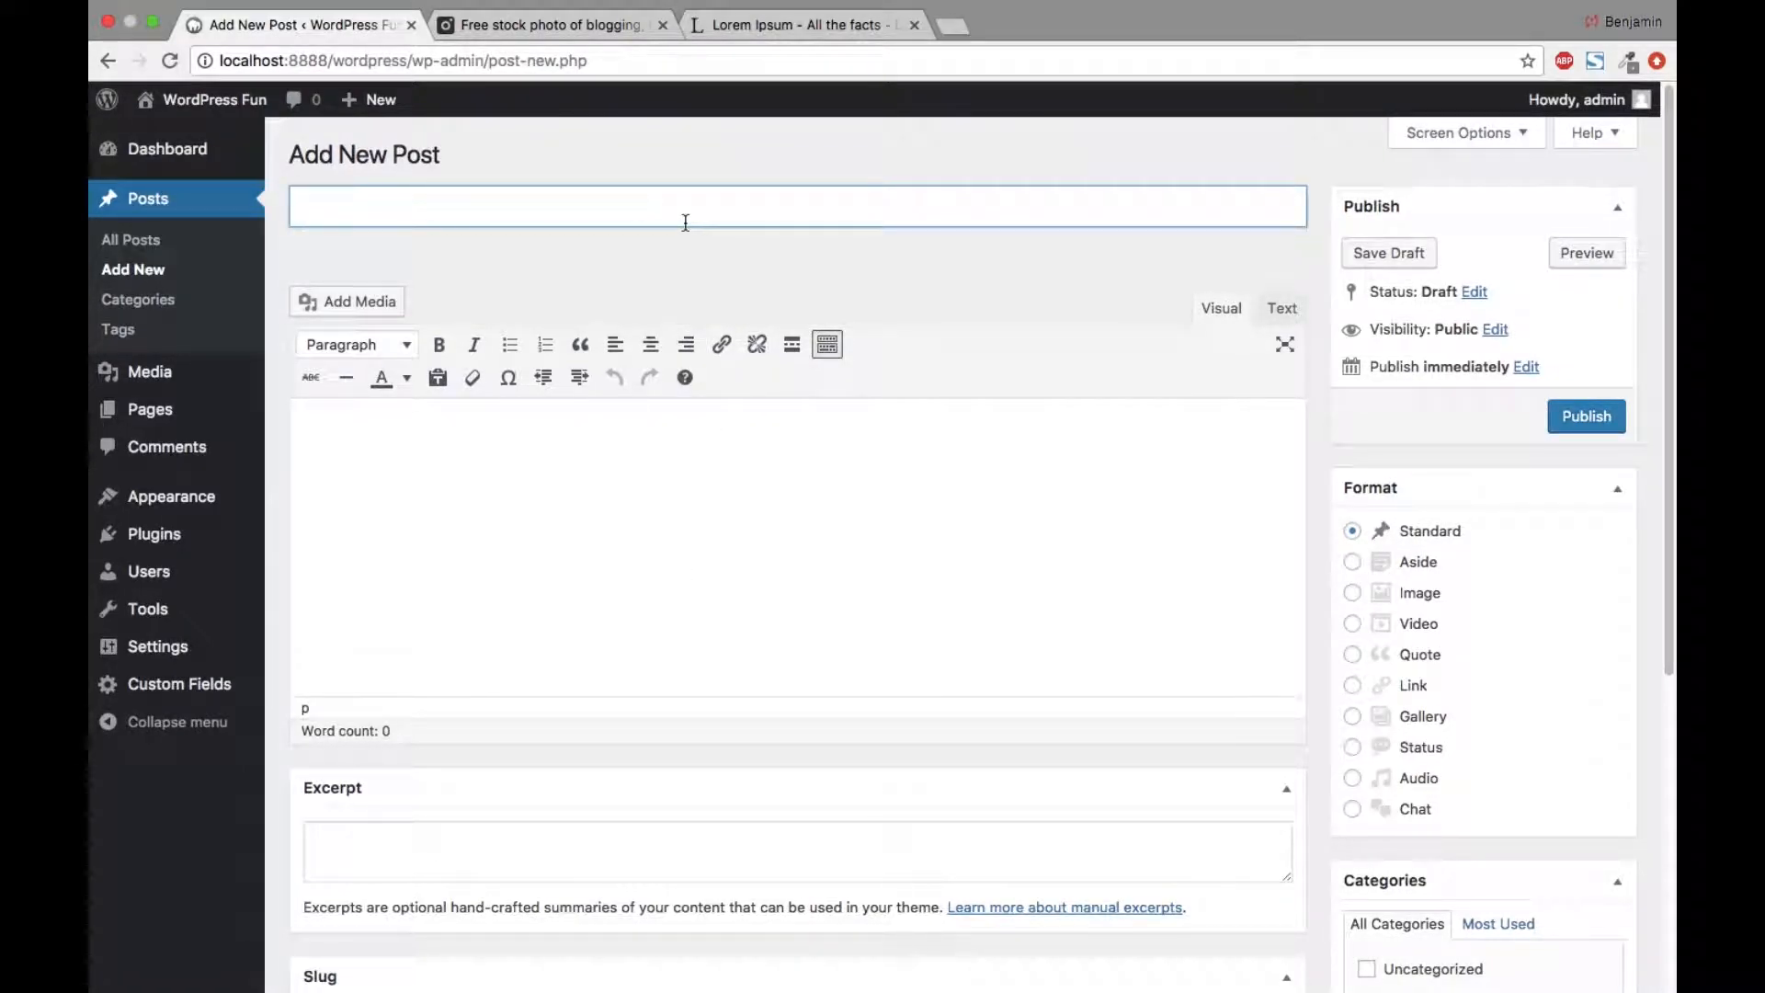
text(Lorem Ipsum )
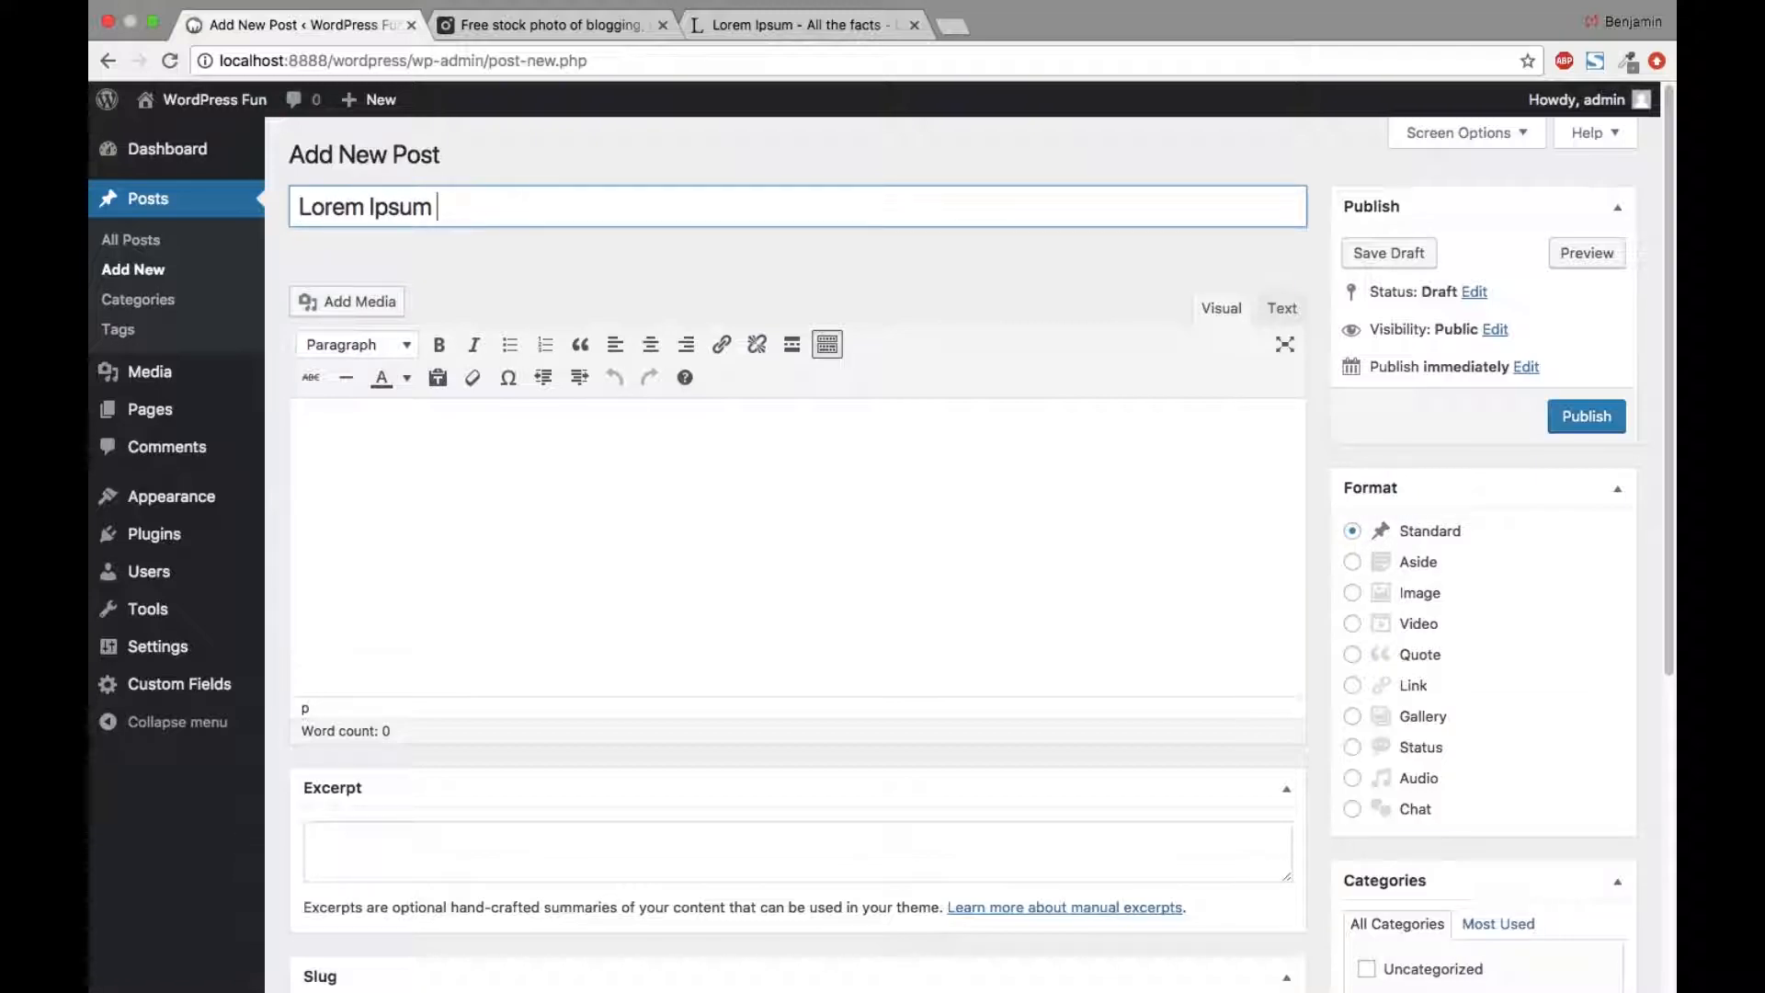
text(Is Too Much)
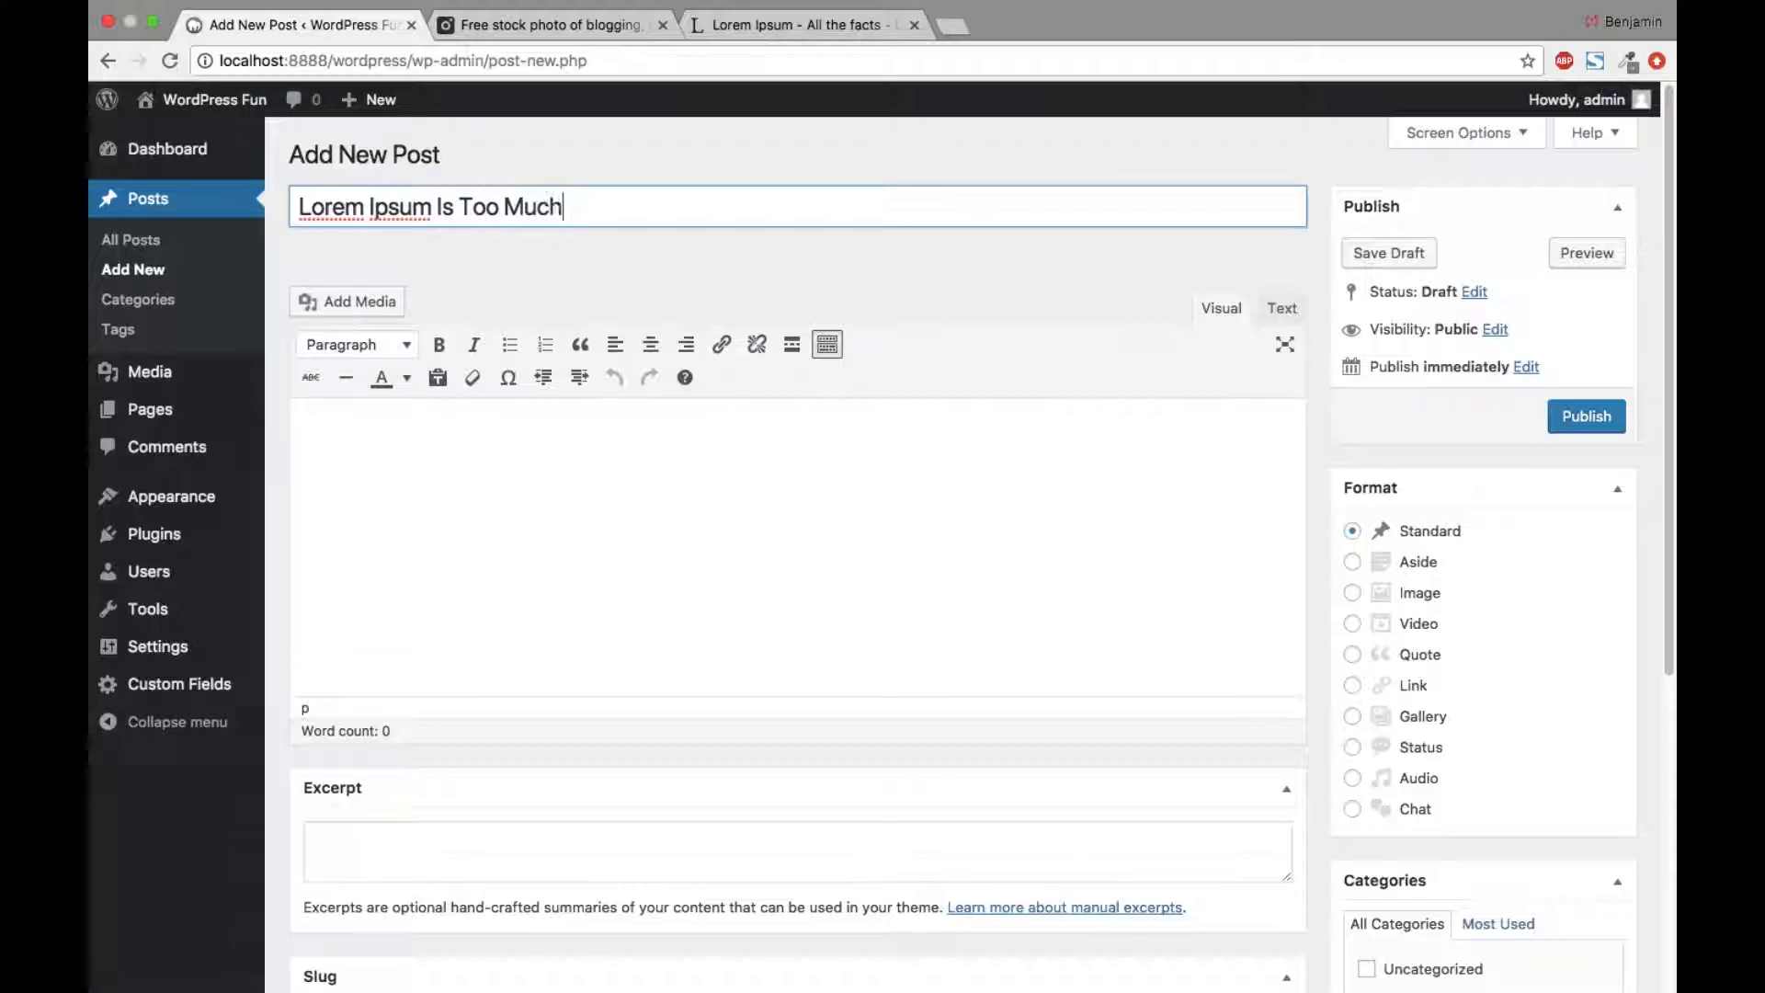
text( Fun)
click(610, 581)
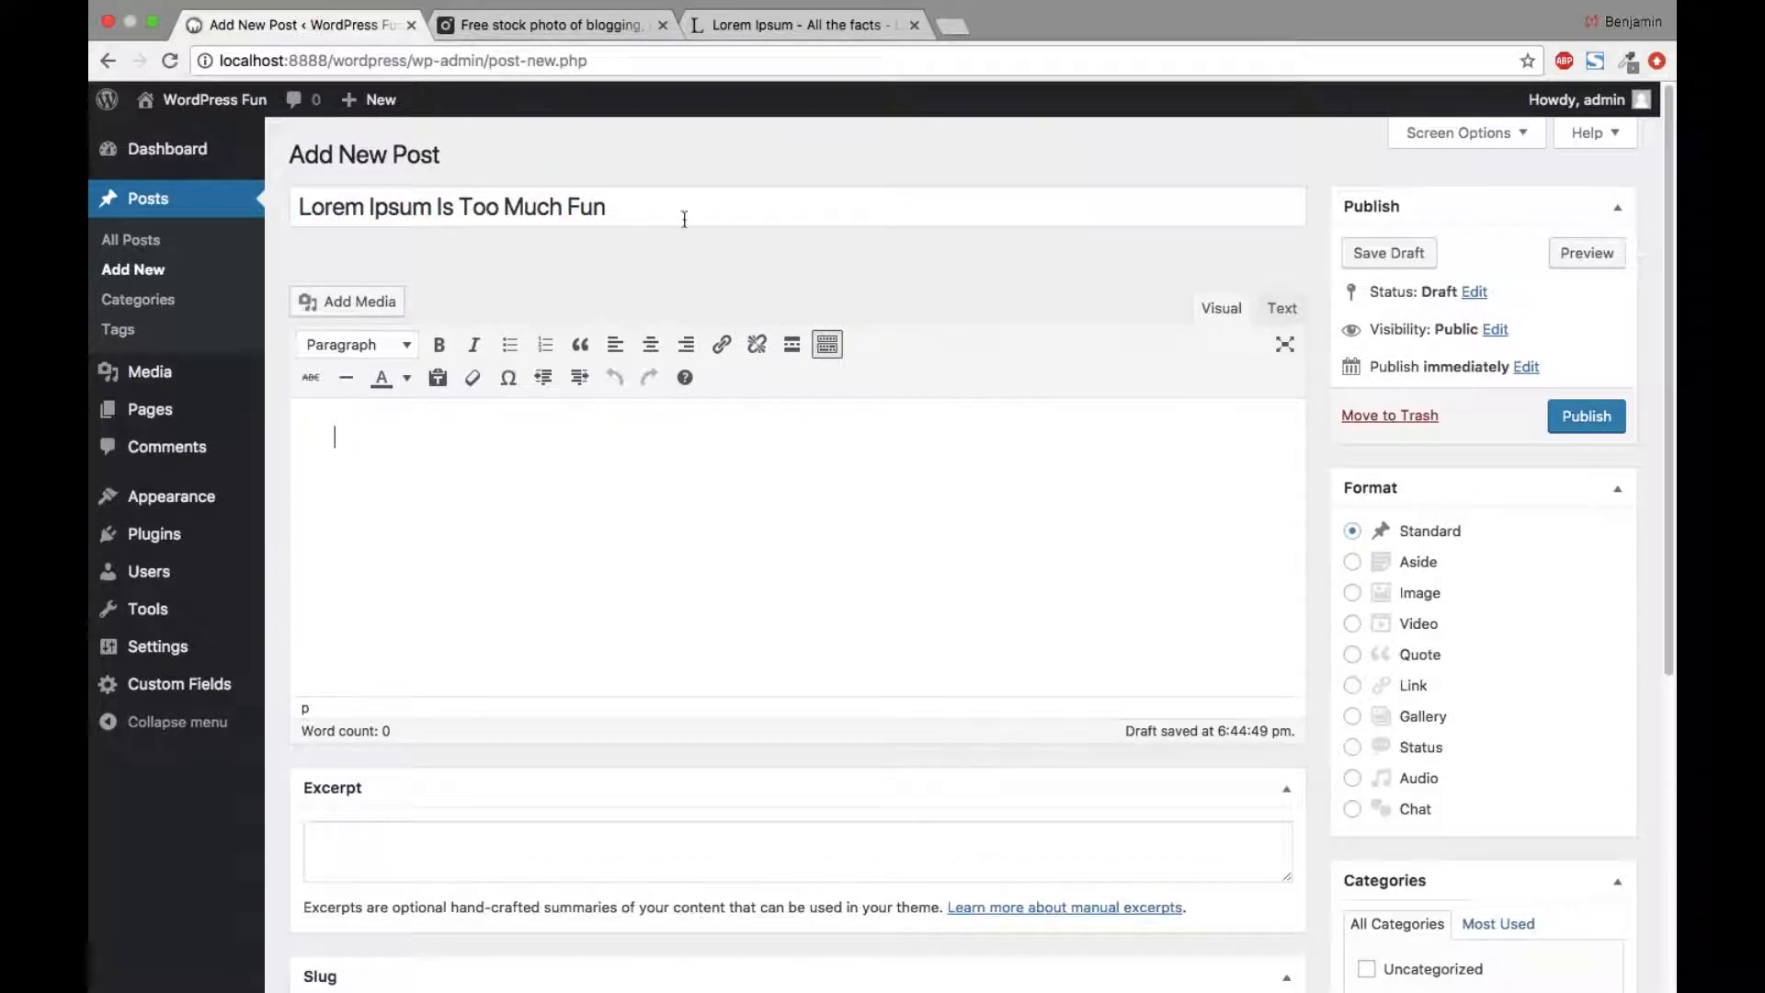
Step: Copy the first paragraph of generated text from the lipsum.com page and paste it into the post body
click(793, 25)
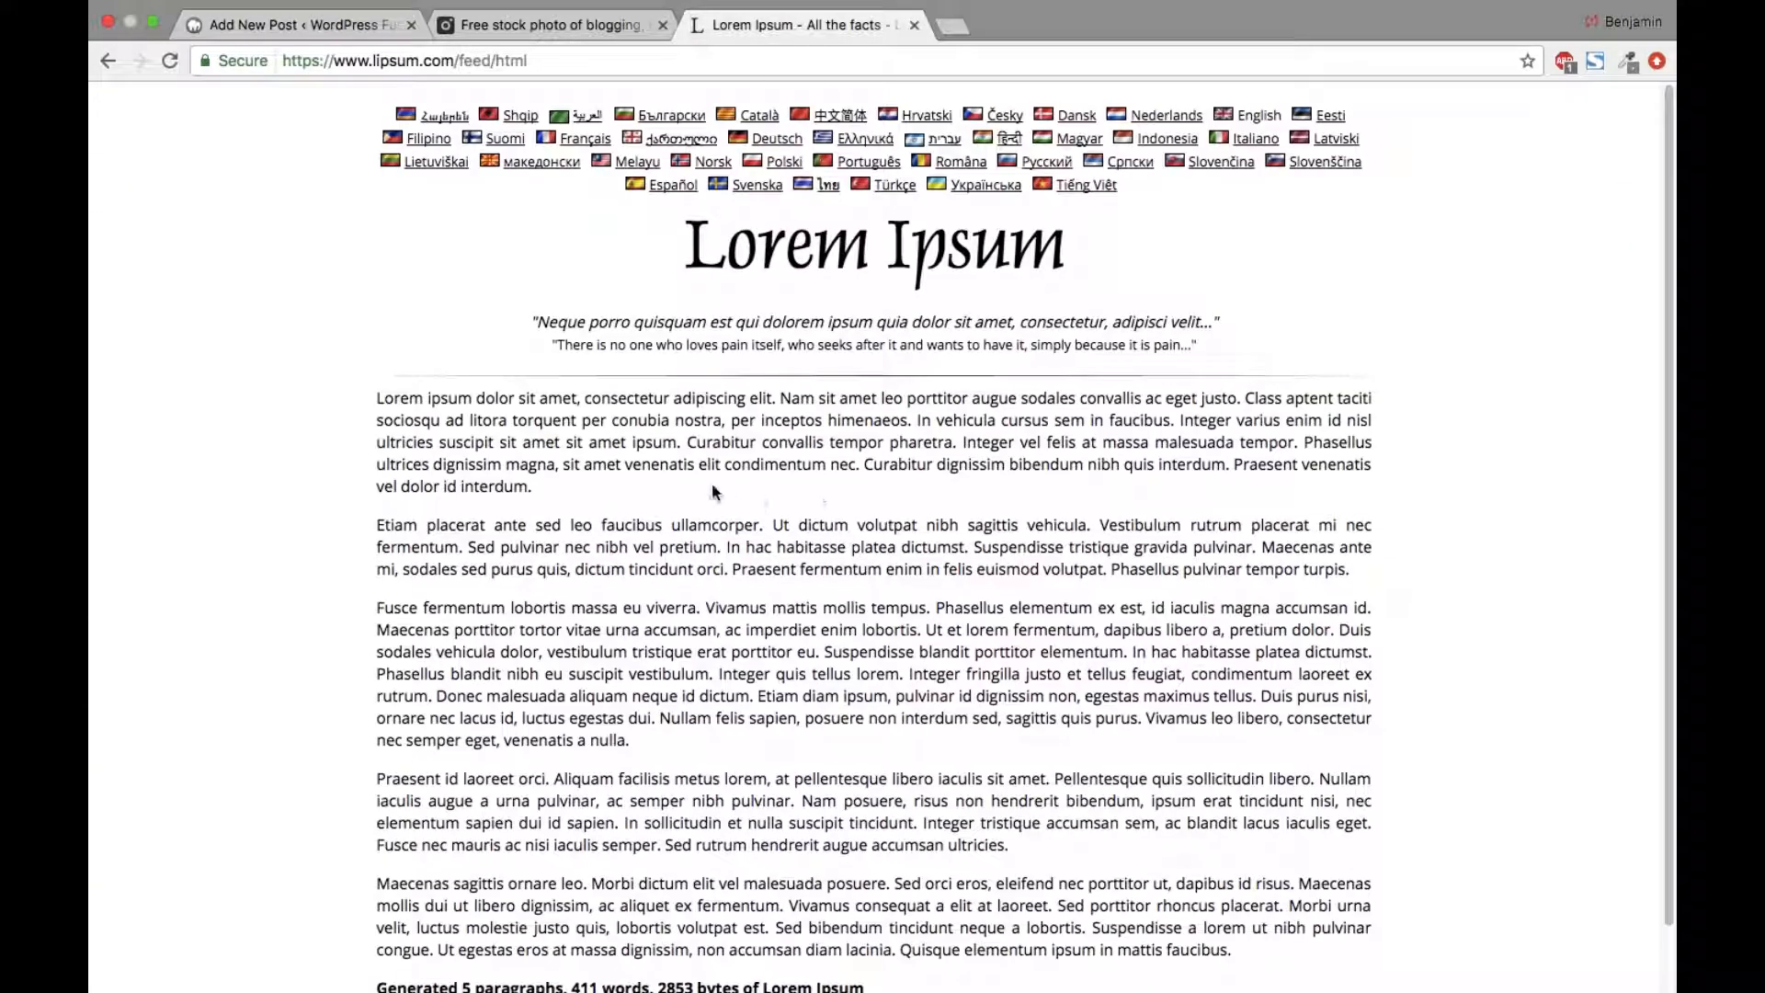
drag(537, 485, 380, 393)
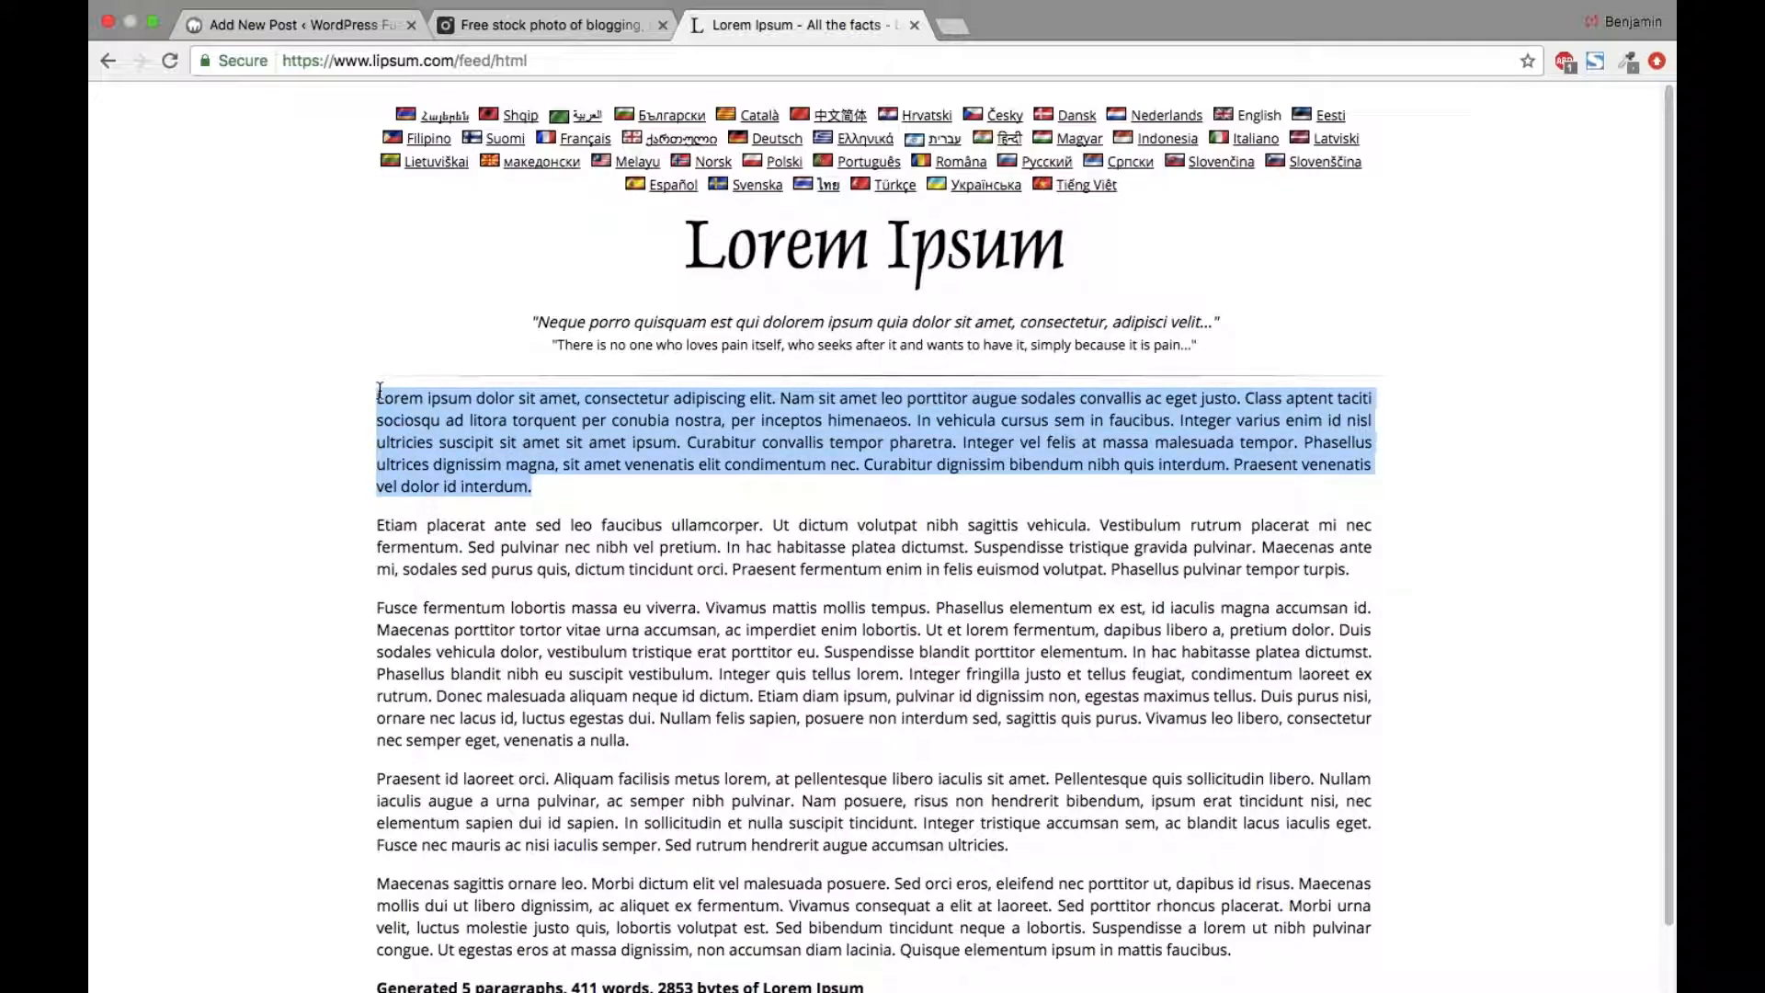
drag(536, 499, 342, 390)
key(ctrl+c)
click(585, 36)
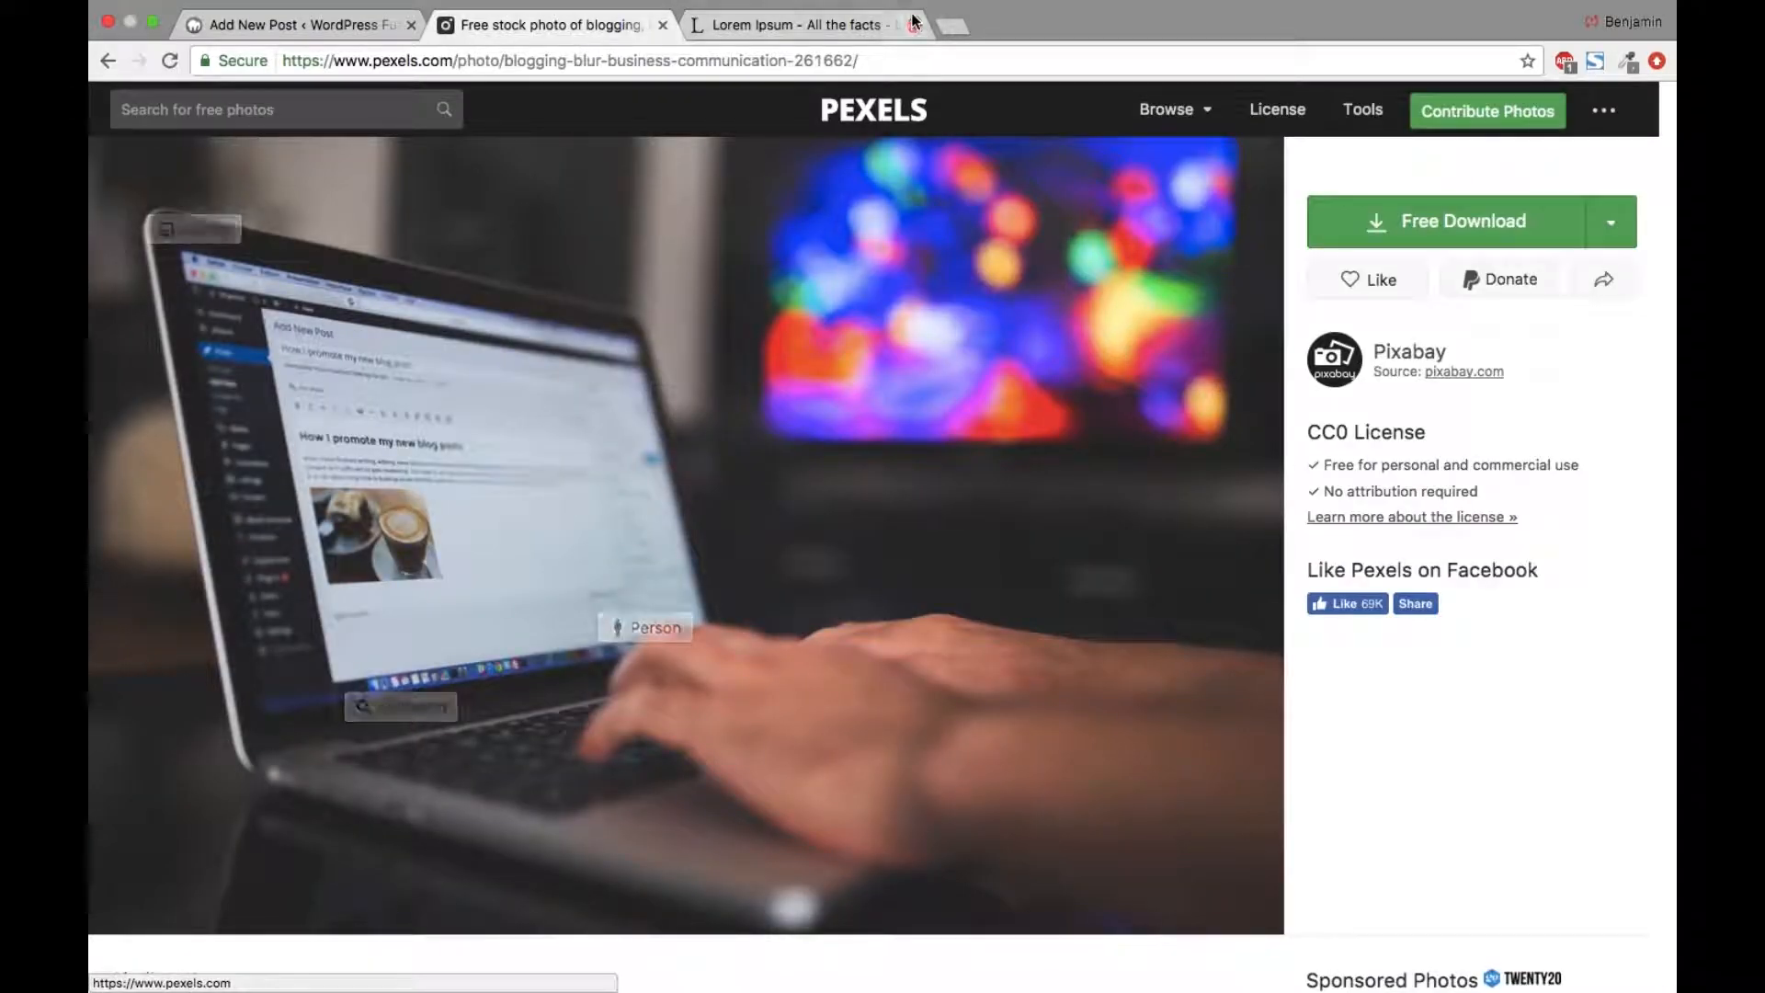
click(847, 34)
click(303, 25)
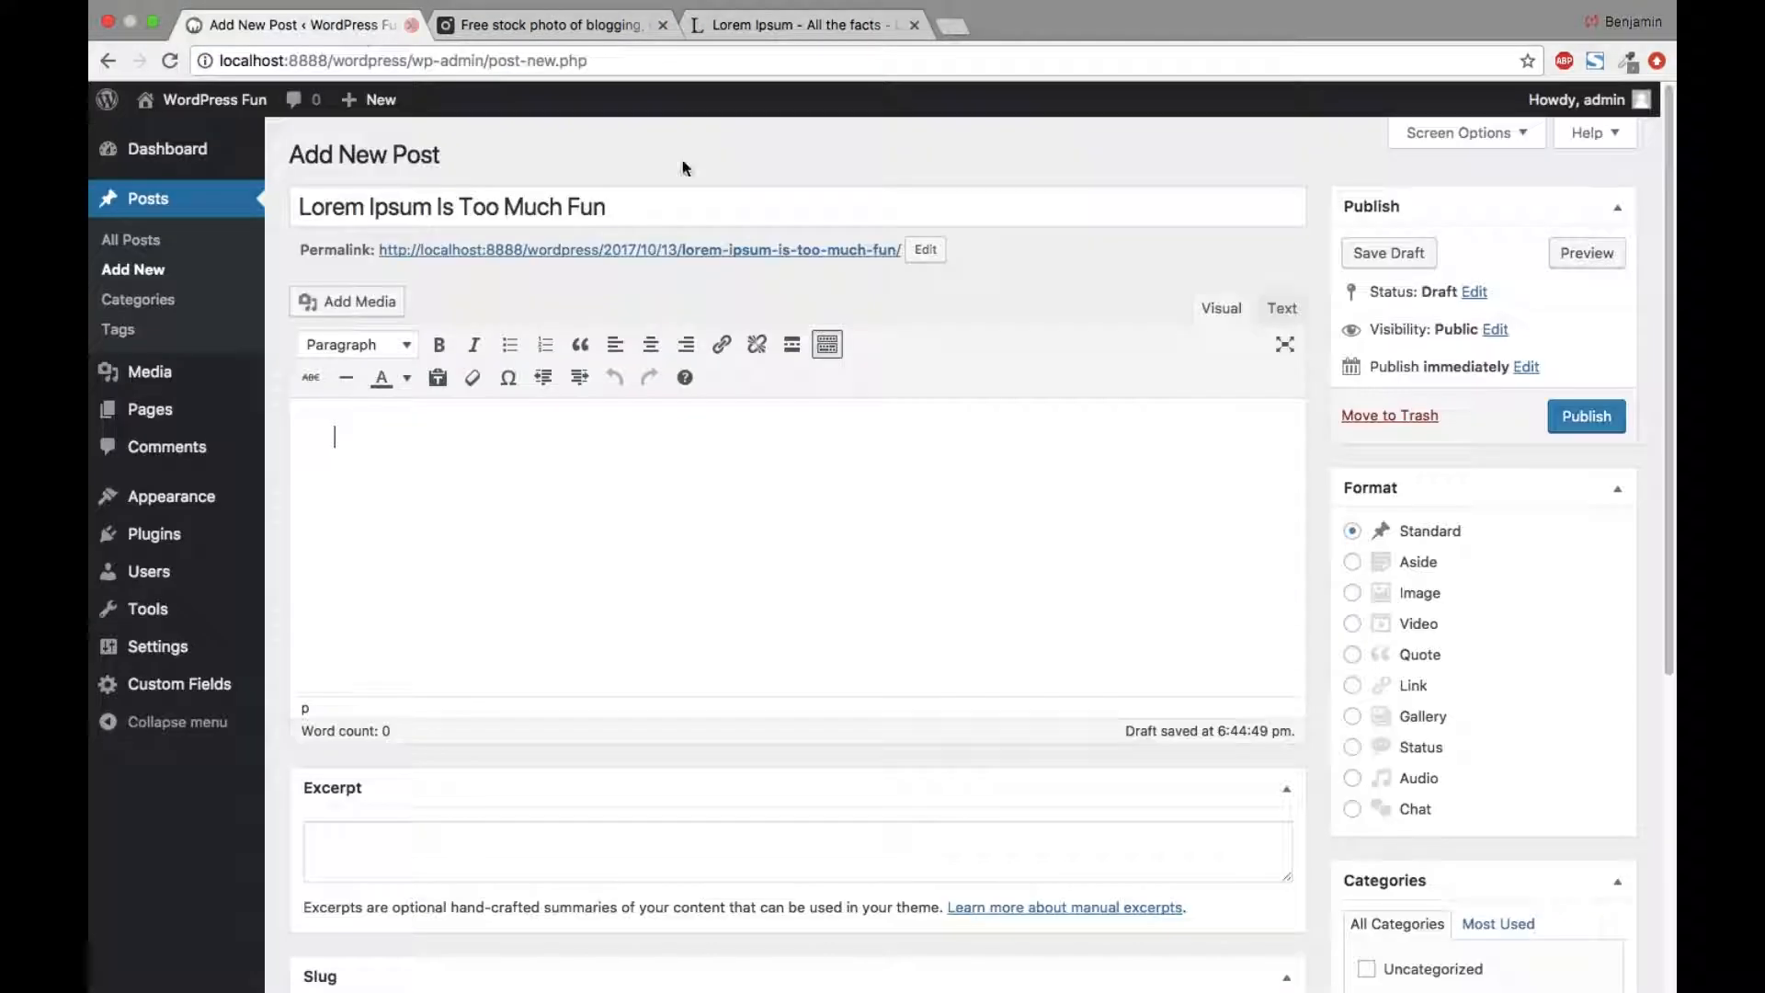
click(547, 499)
key(ctrl+v)
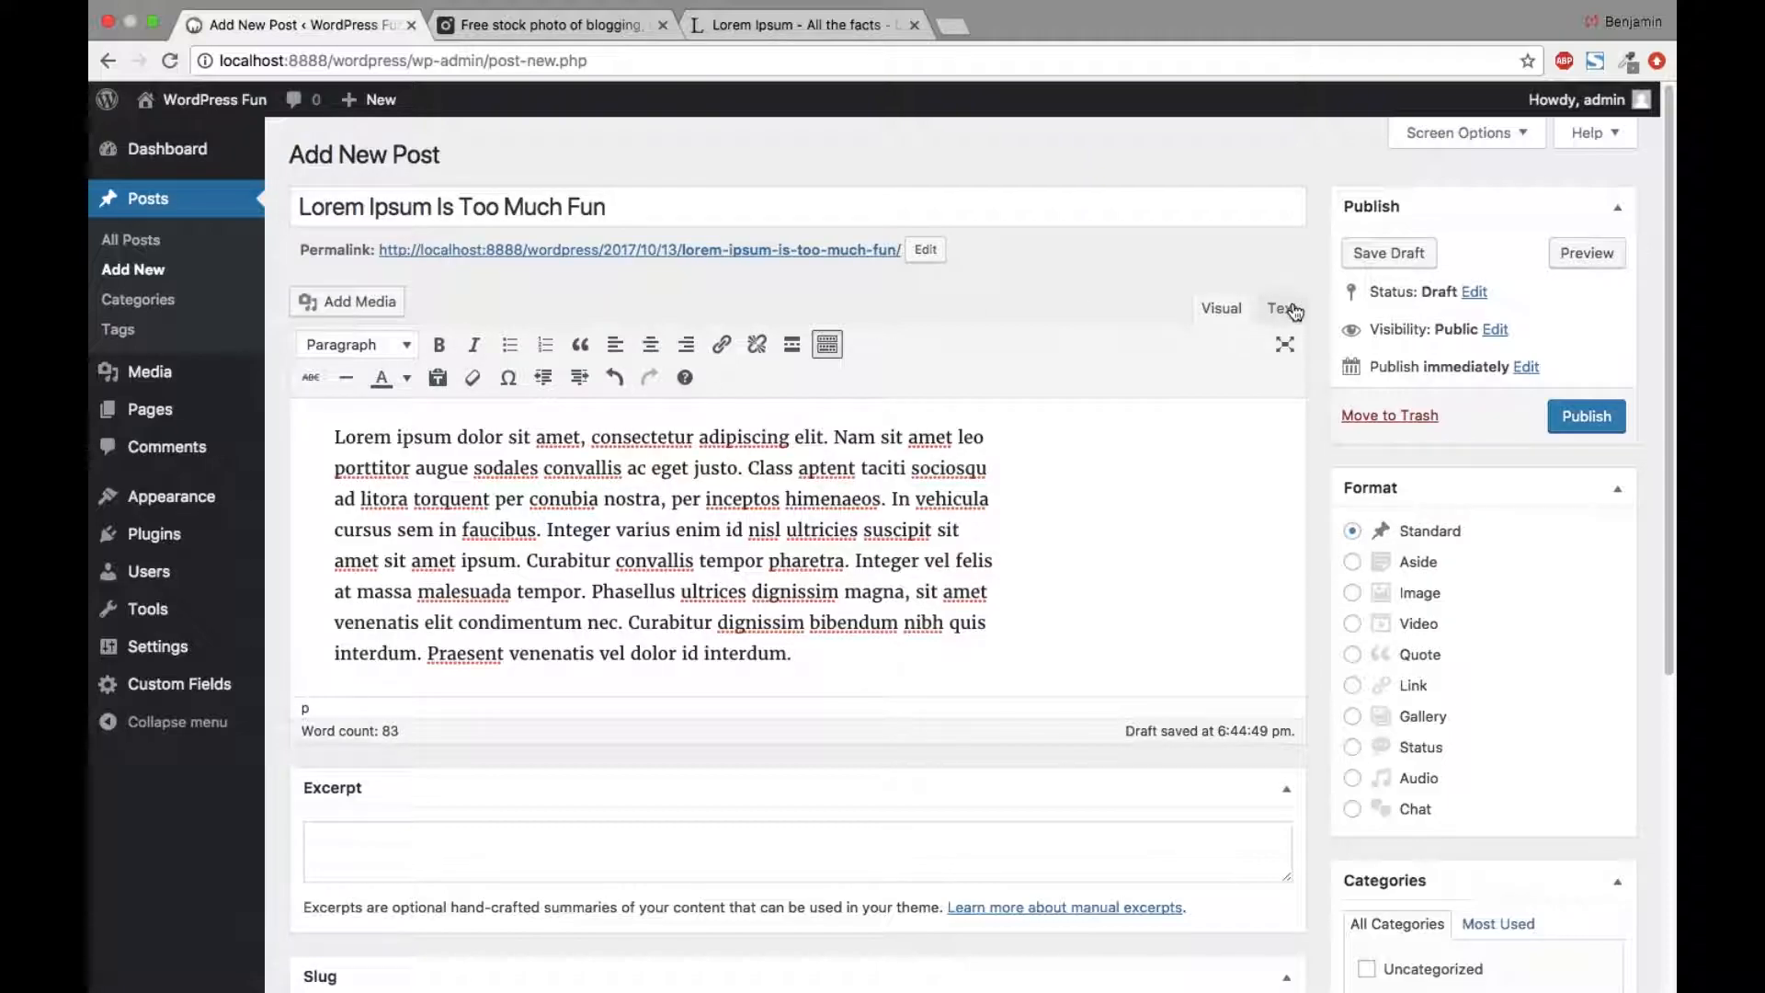
scroll(799, 552, down, 2)
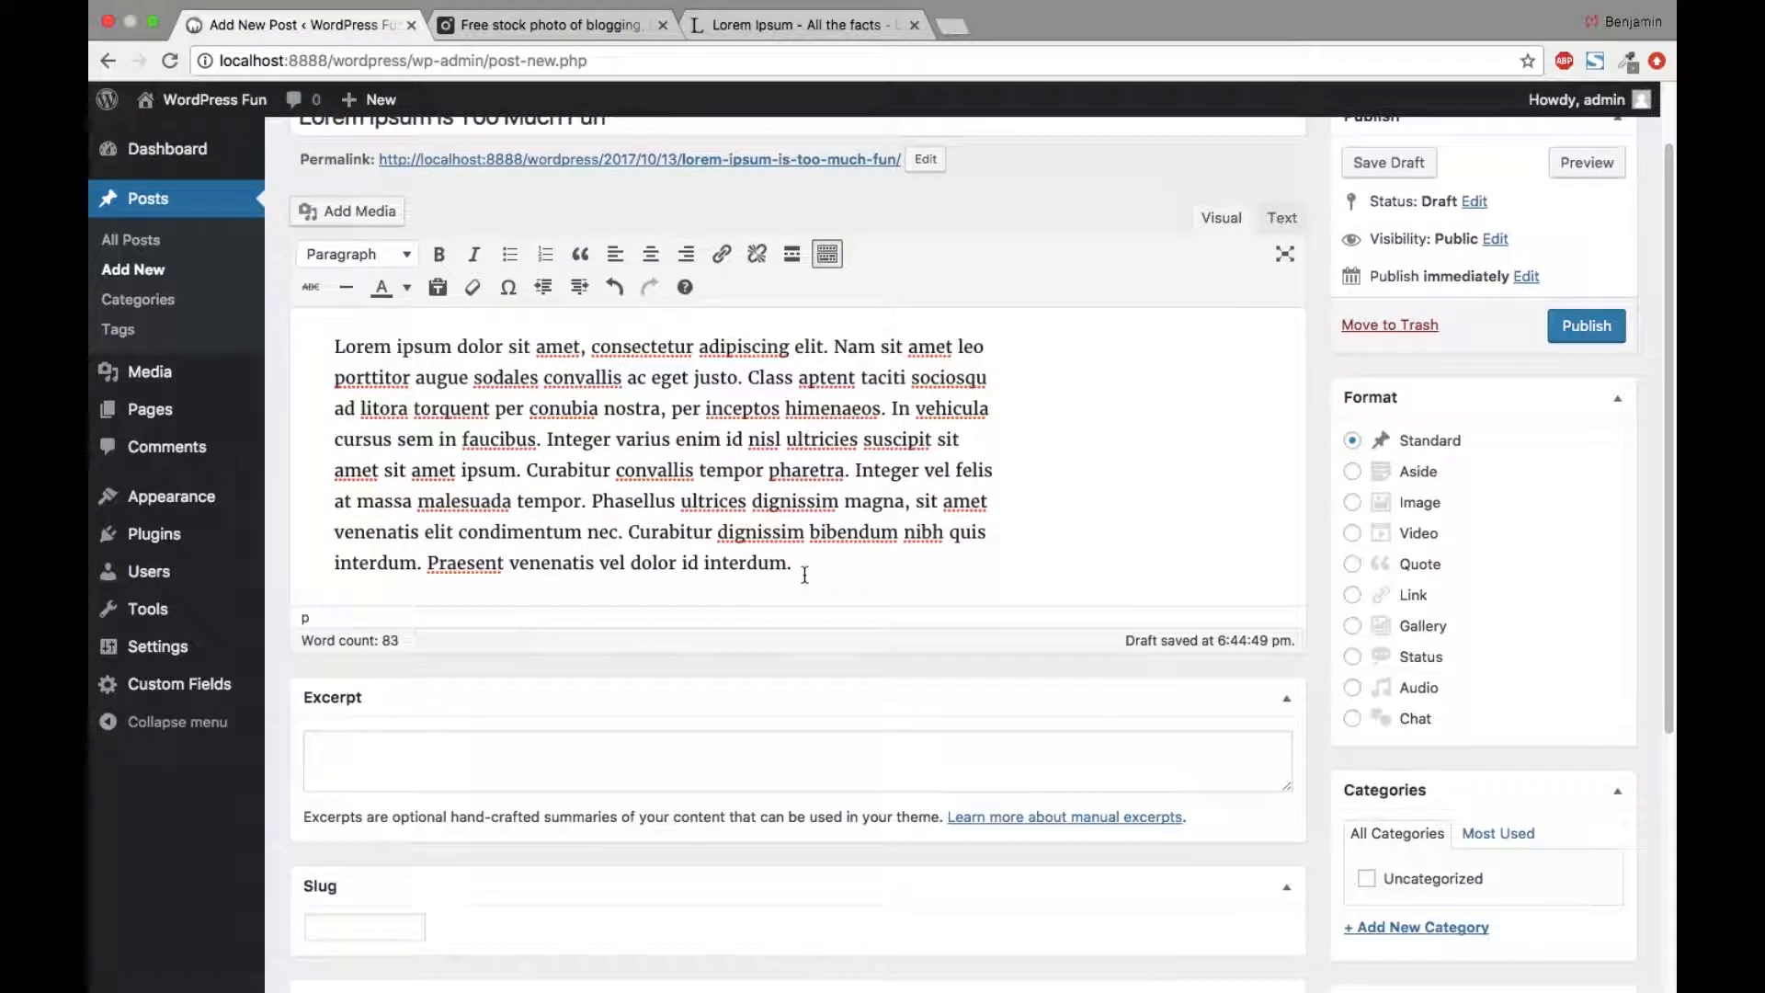
drag(1003, 353, 329, 344)
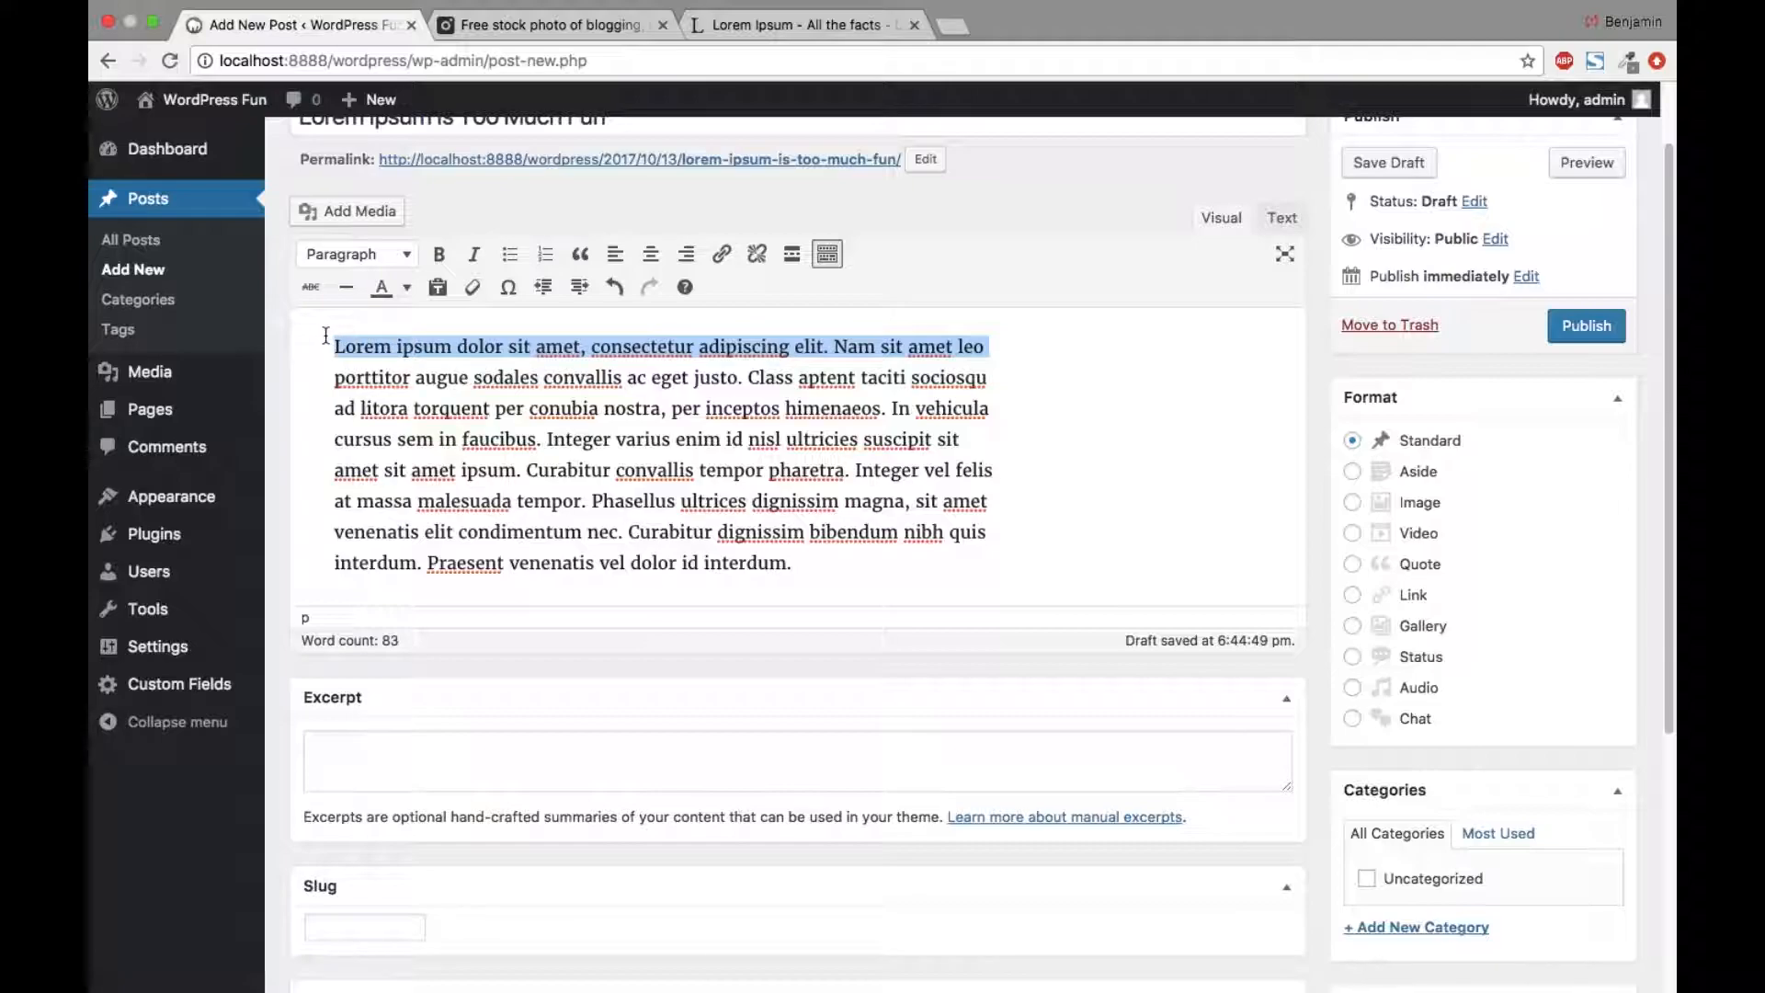
click(390, 257)
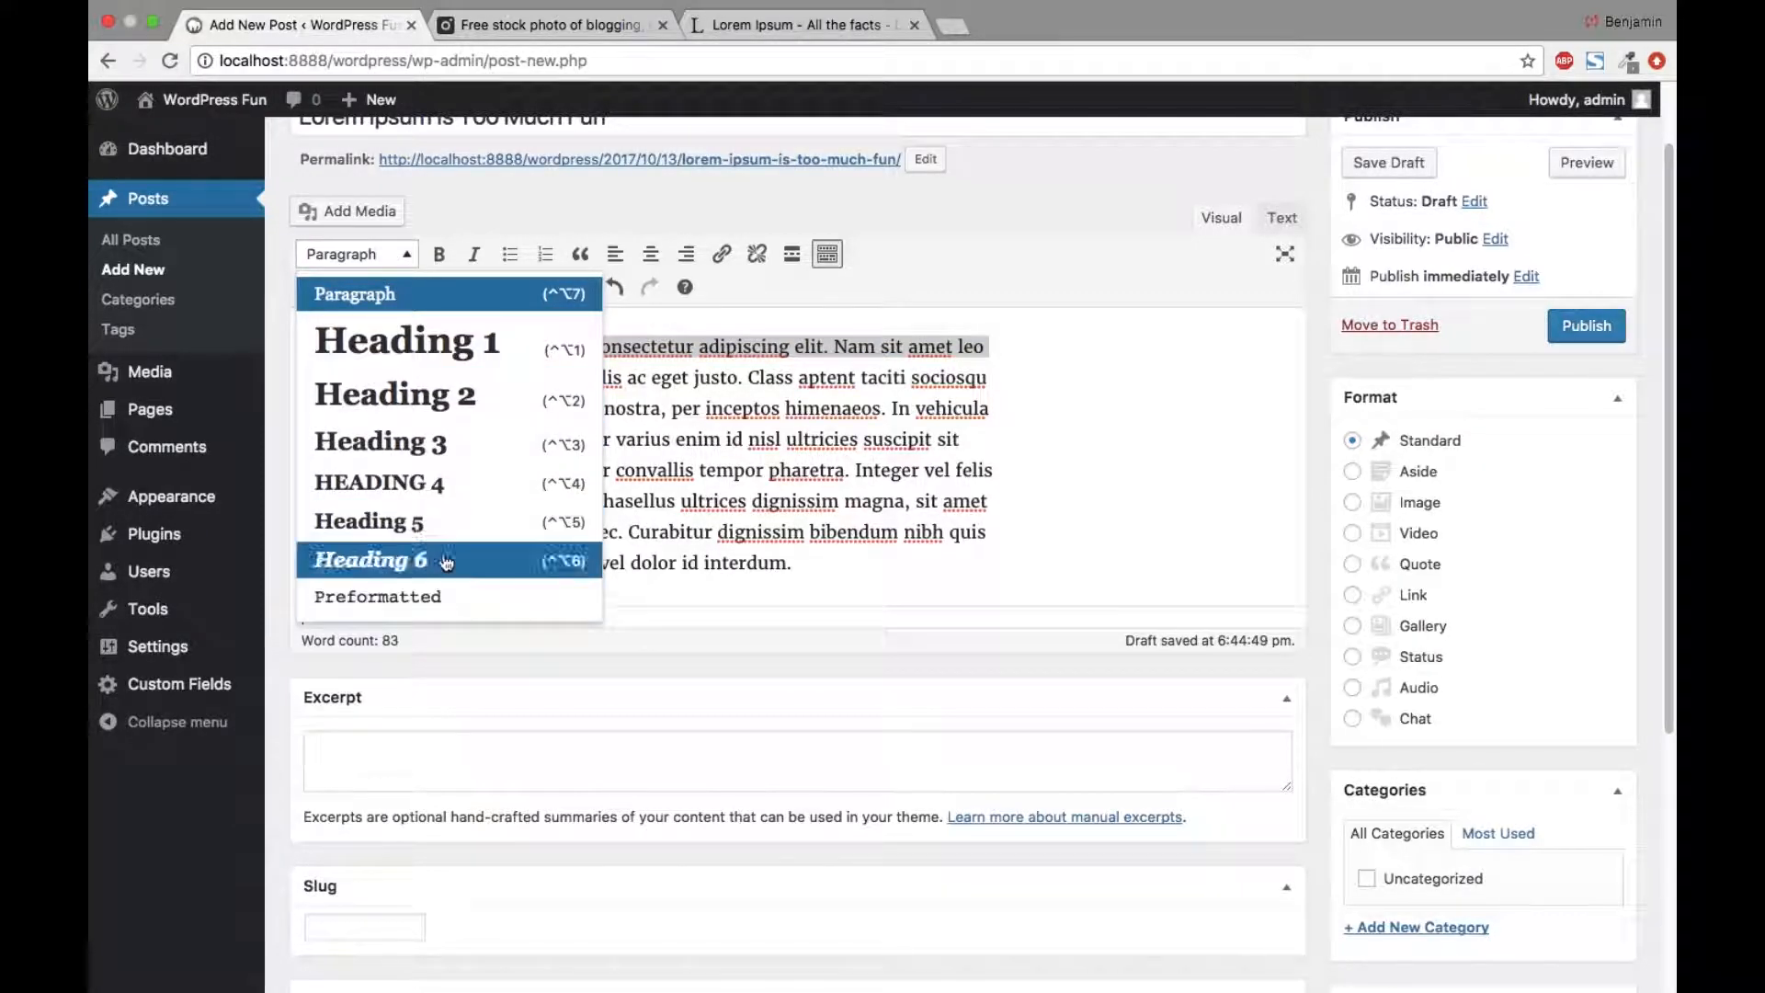
click(890, 397)
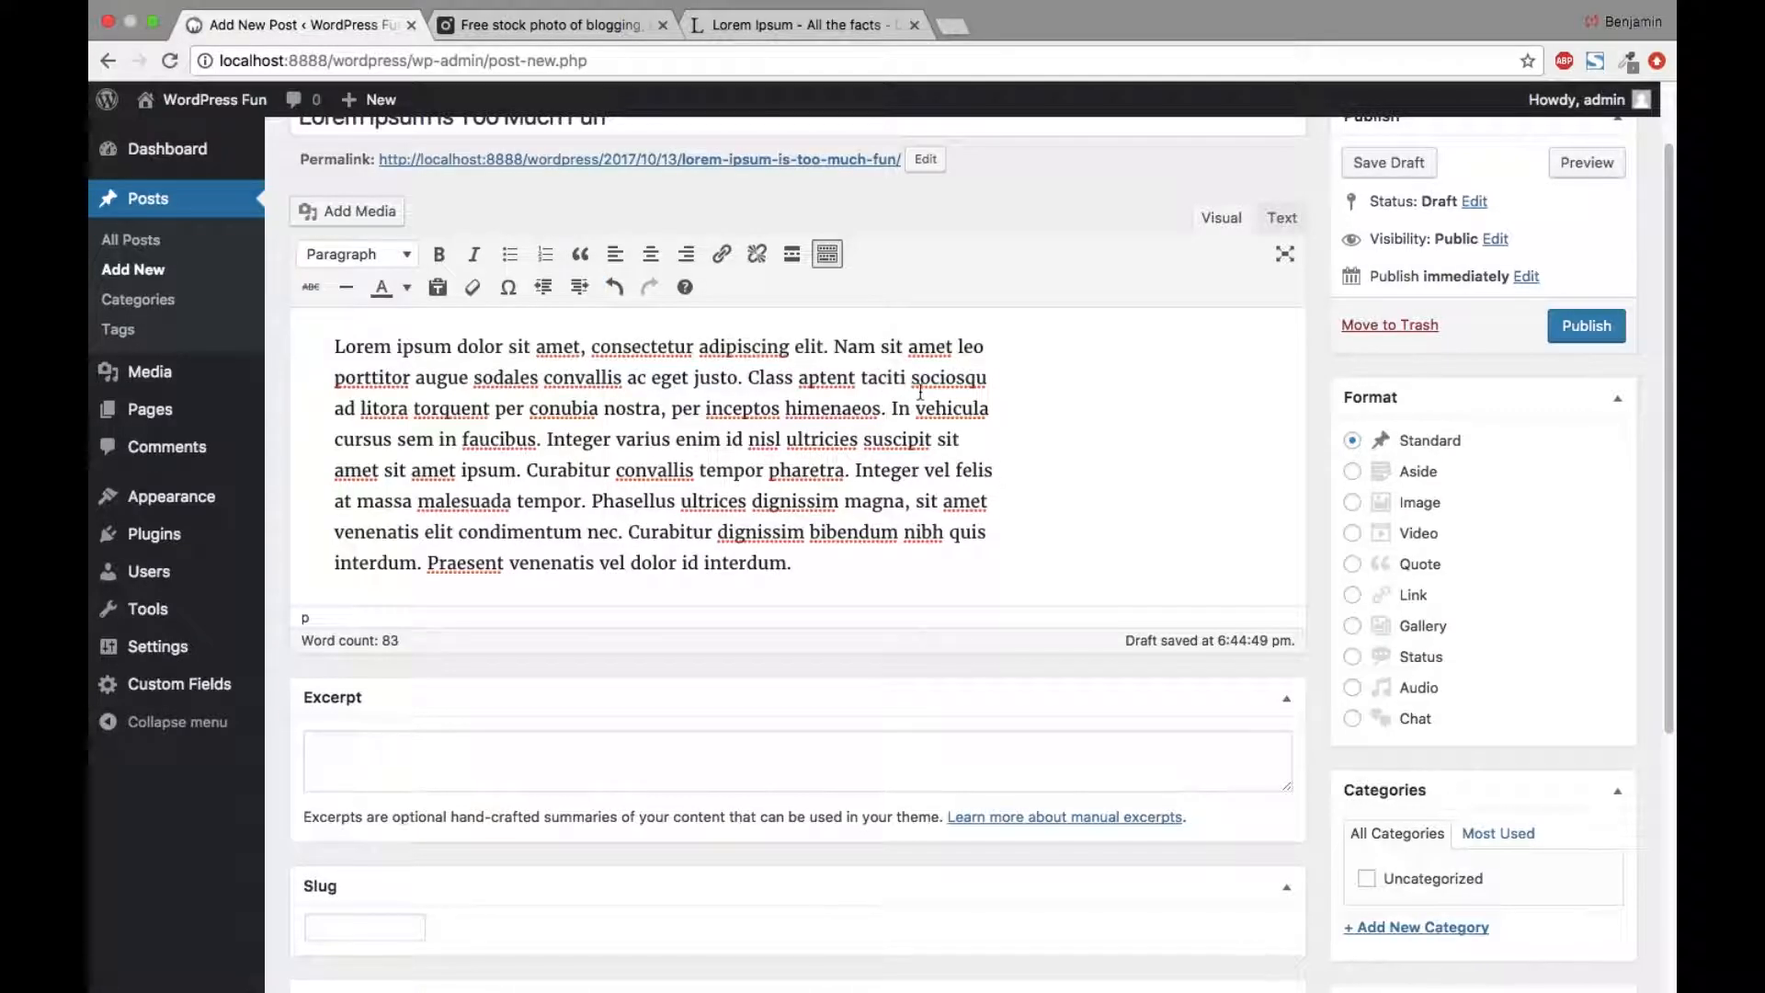
Step: Separate the first line of the body text with two paragraph breaks and format it as Heading 1
click(1014, 350)
key(Return)
key(Return)
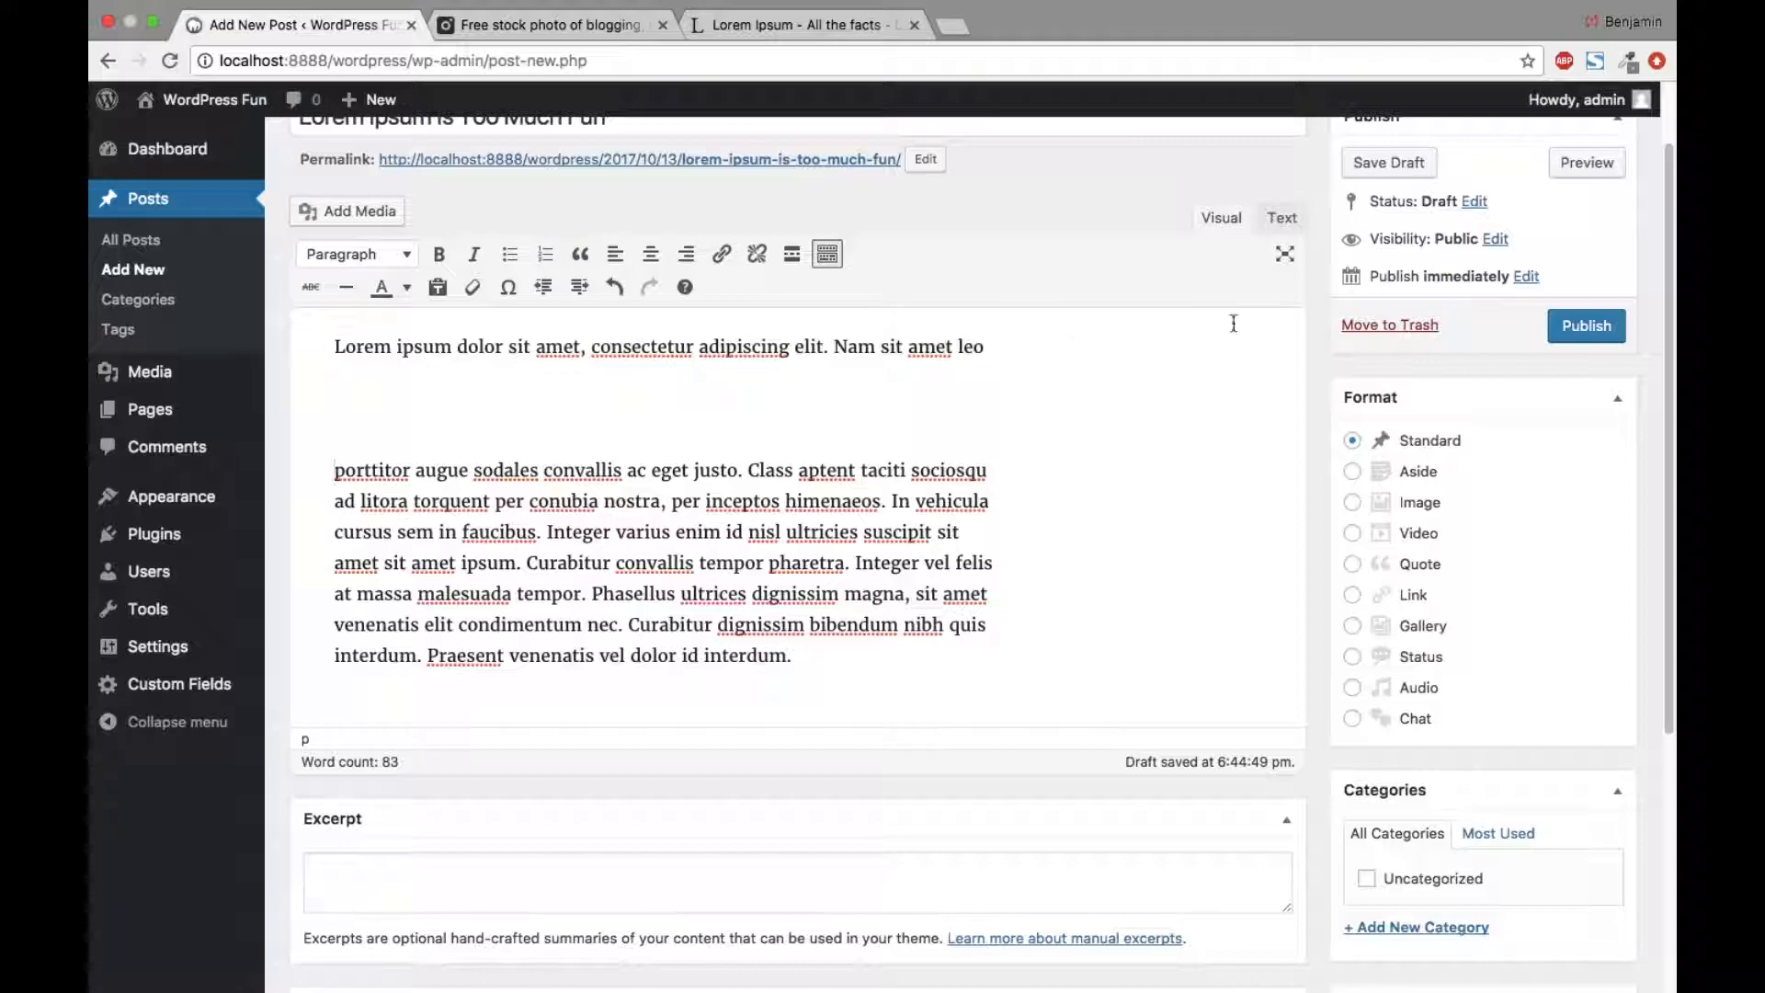
drag(993, 352, 374, 318)
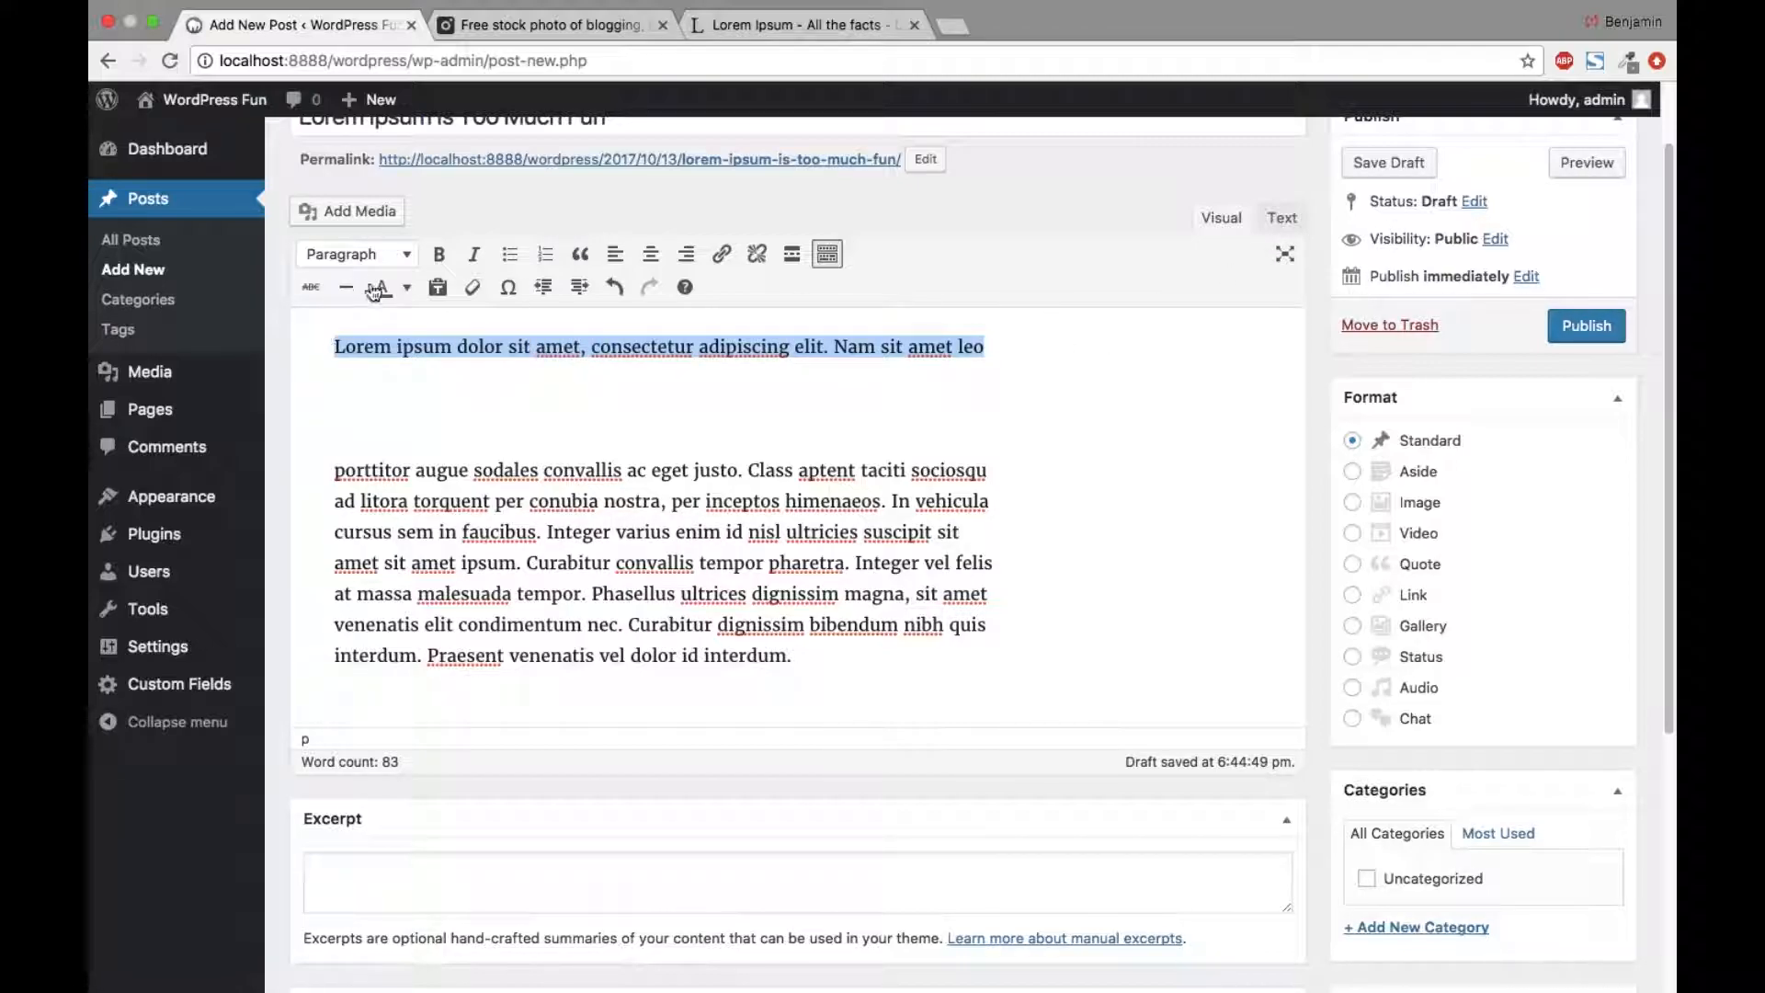
click(386, 263)
click(378, 339)
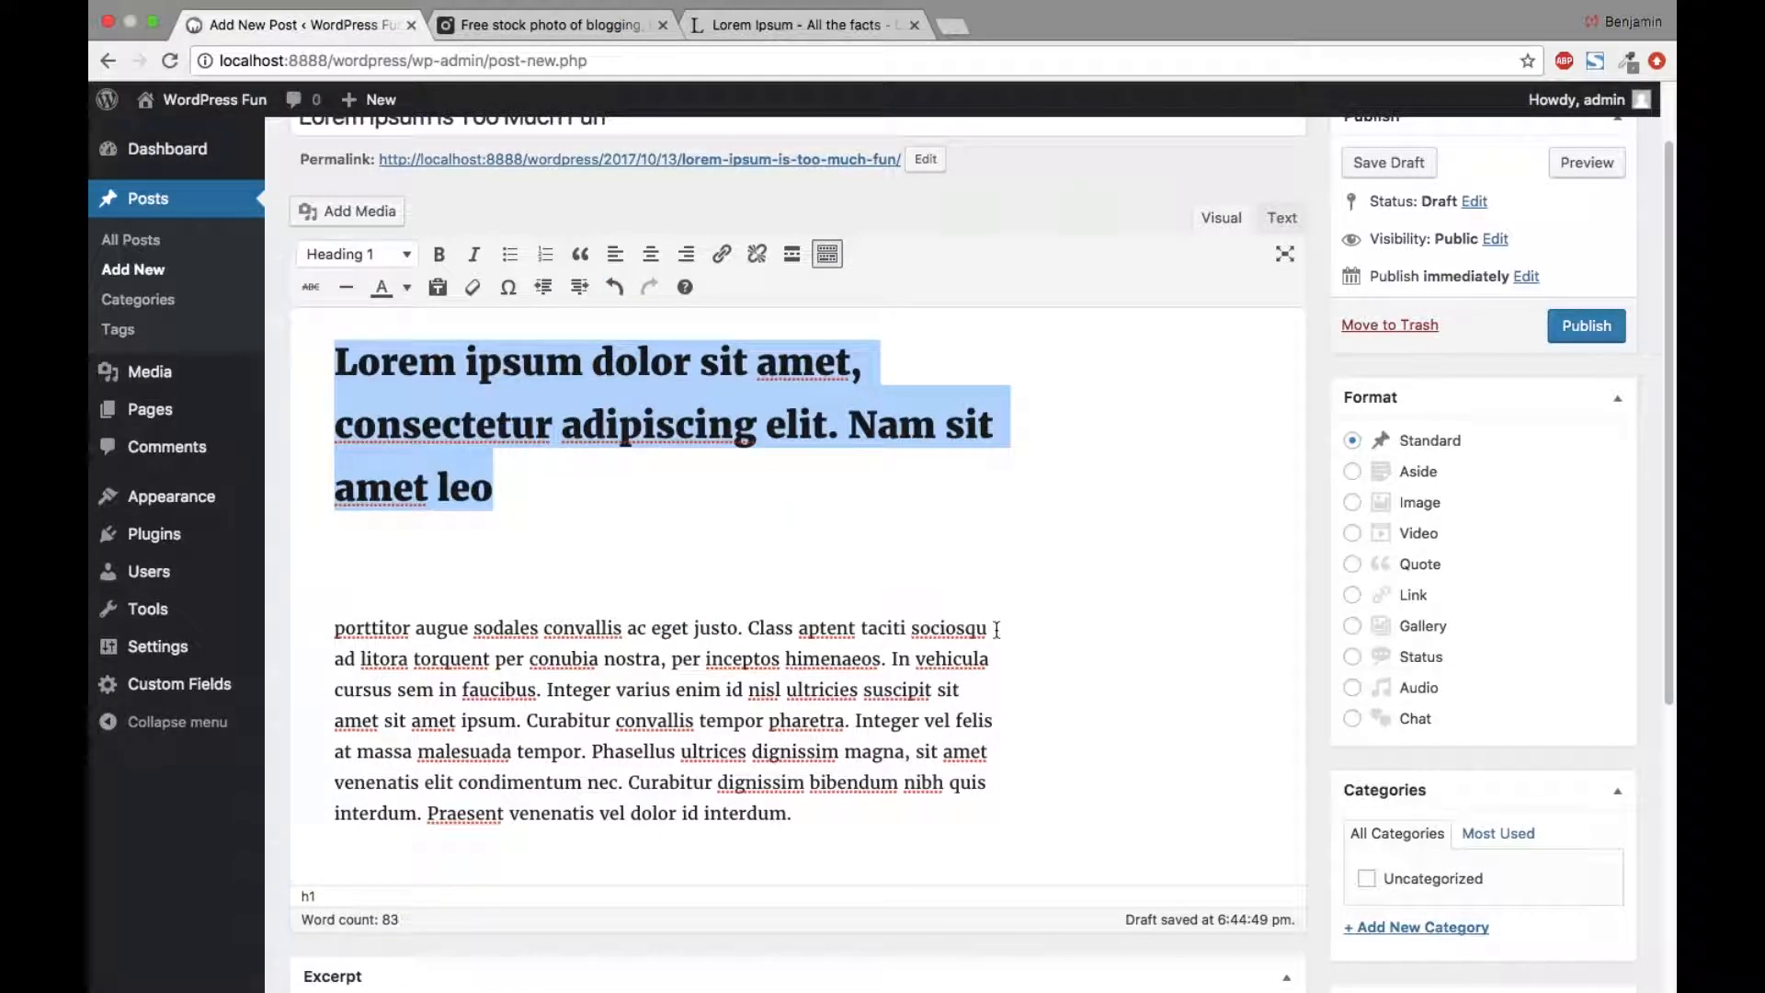
Step: Split off the line starting "porttitor augue" as a Heading 2 and remove an empty line above it
drag(1001, 627, 326, 617)
click(335, 658)
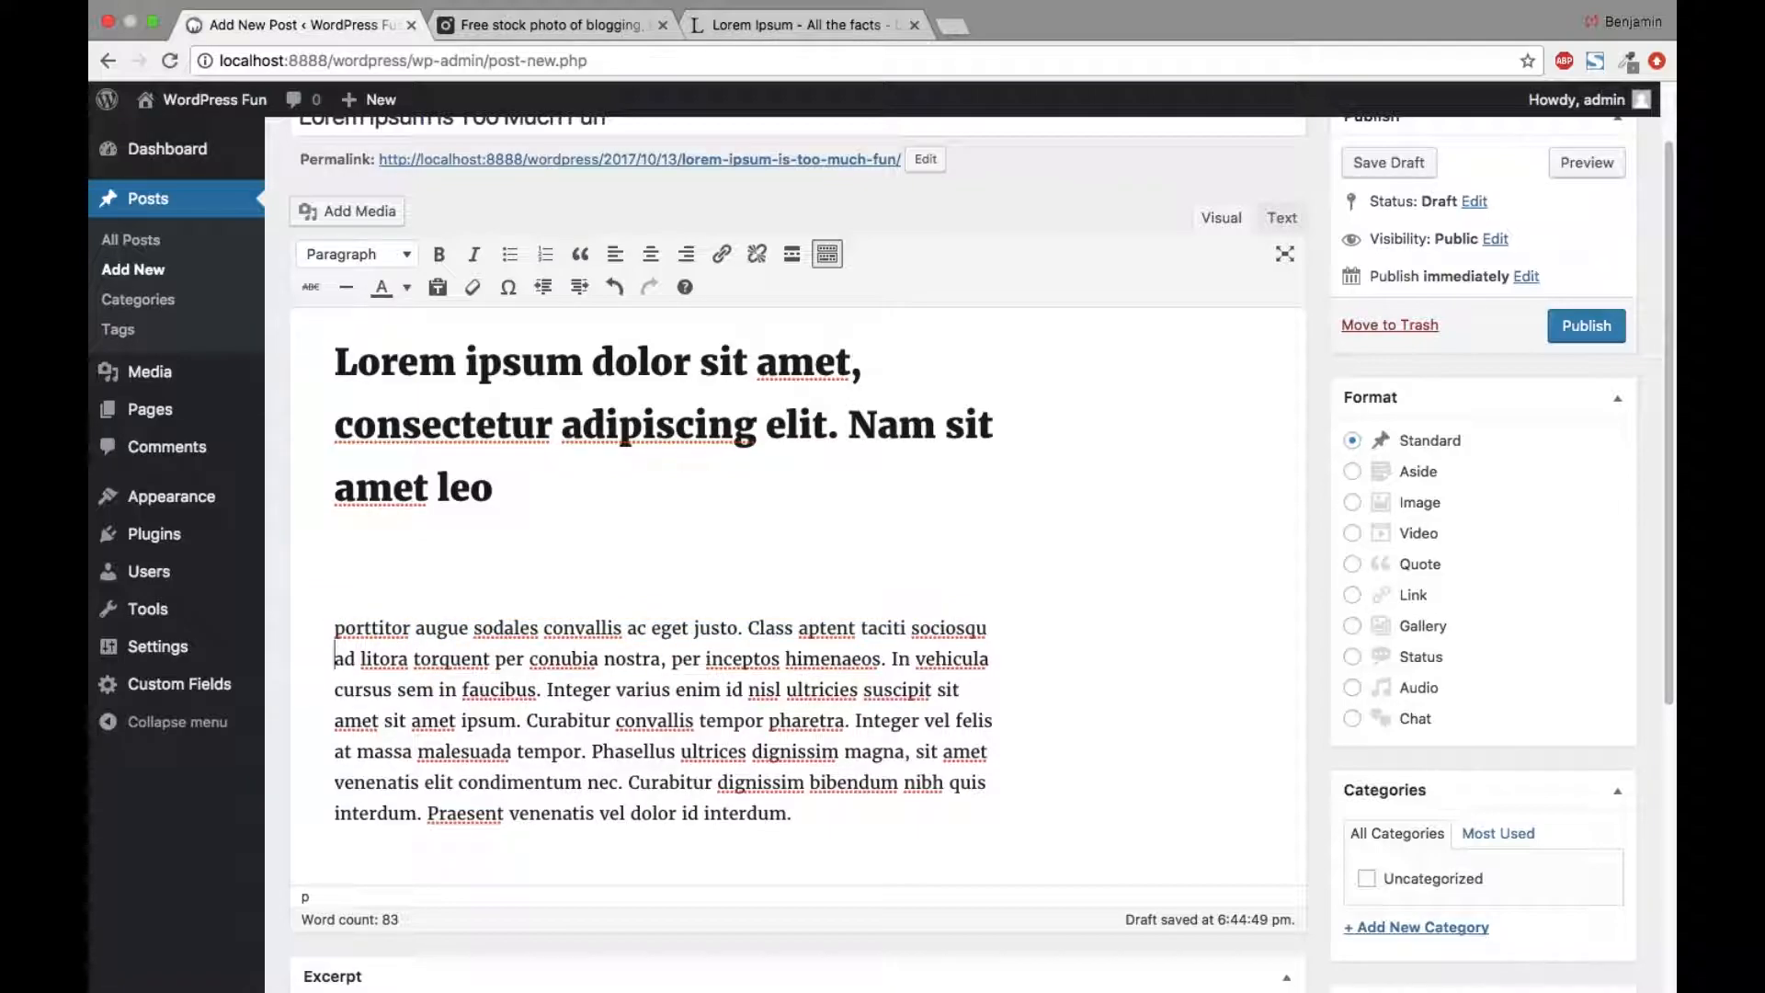
key(Return)
key(shift+Down)
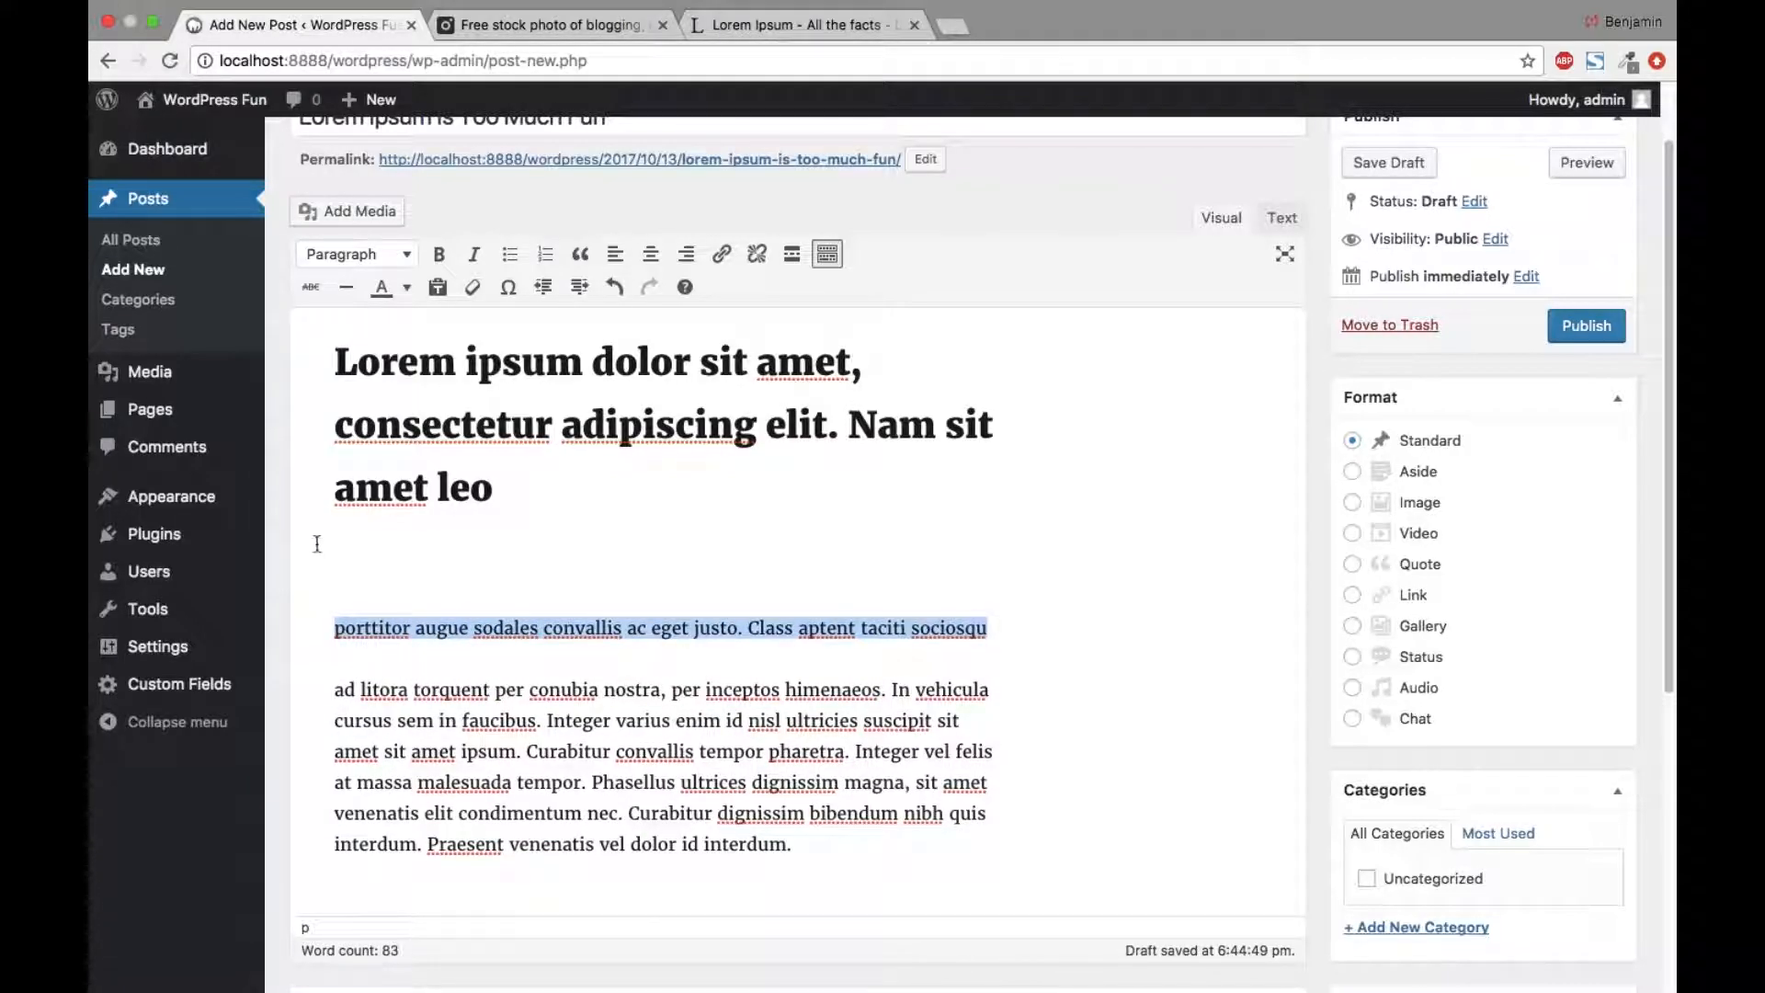
click(401, 261)
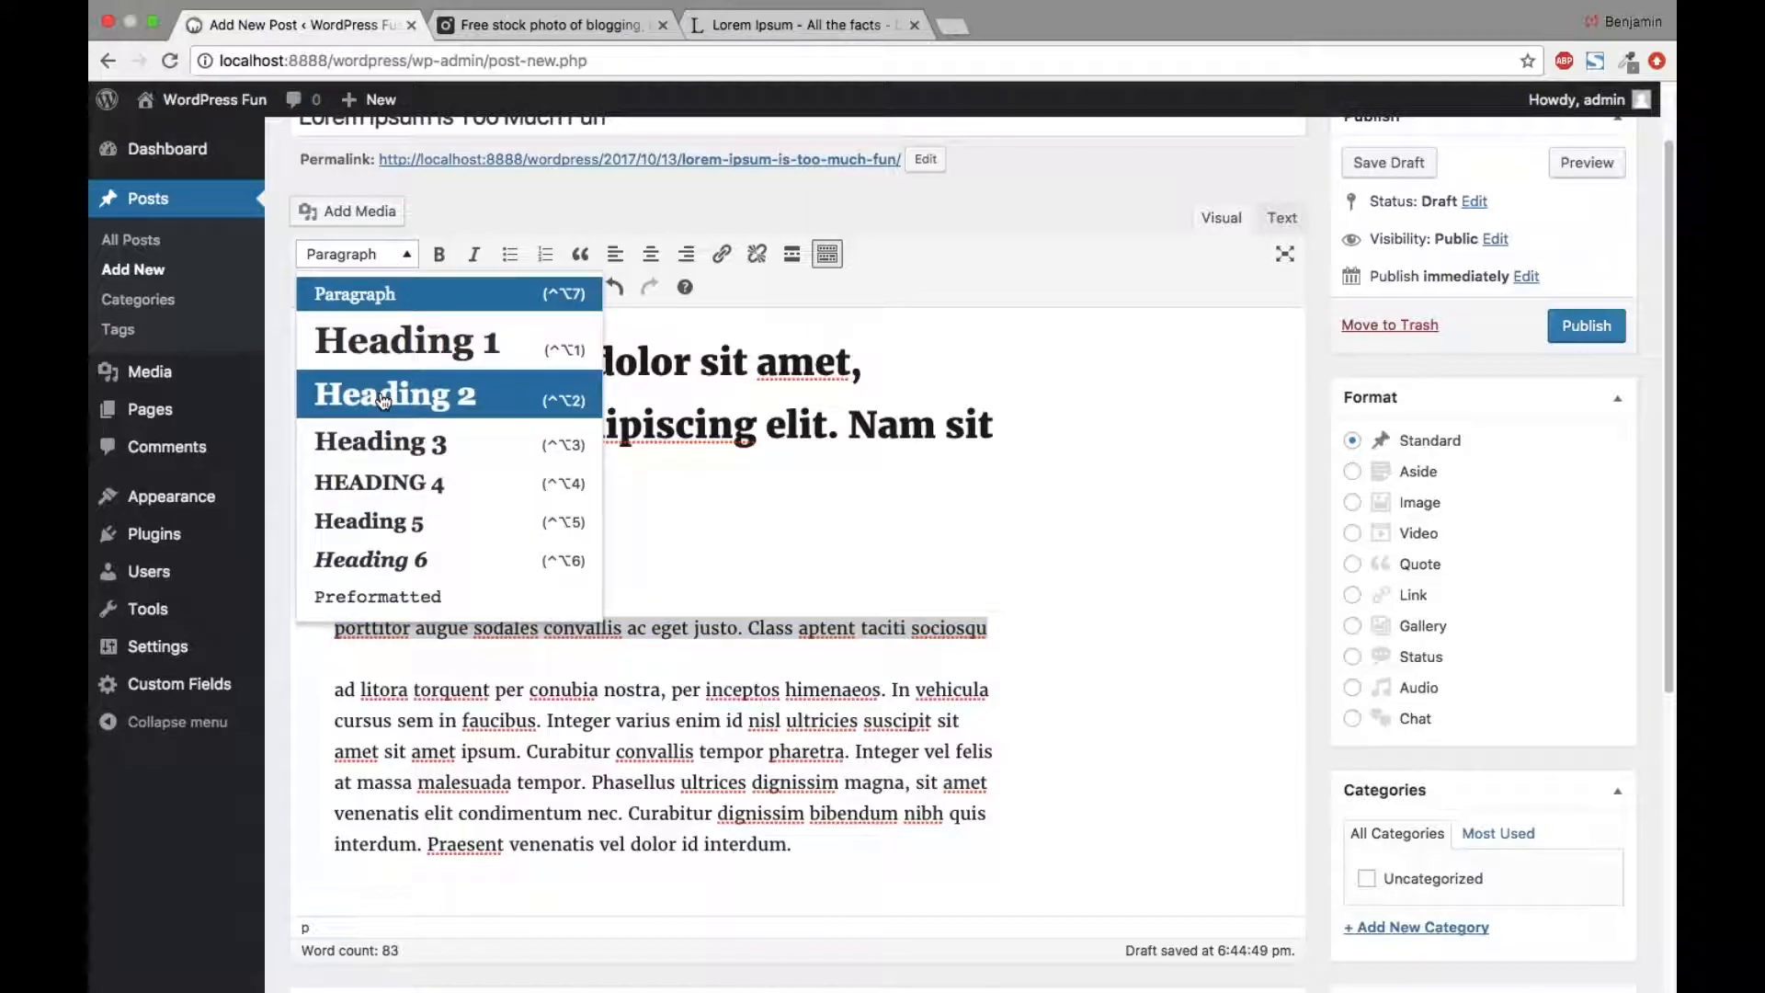
click(383, 397)
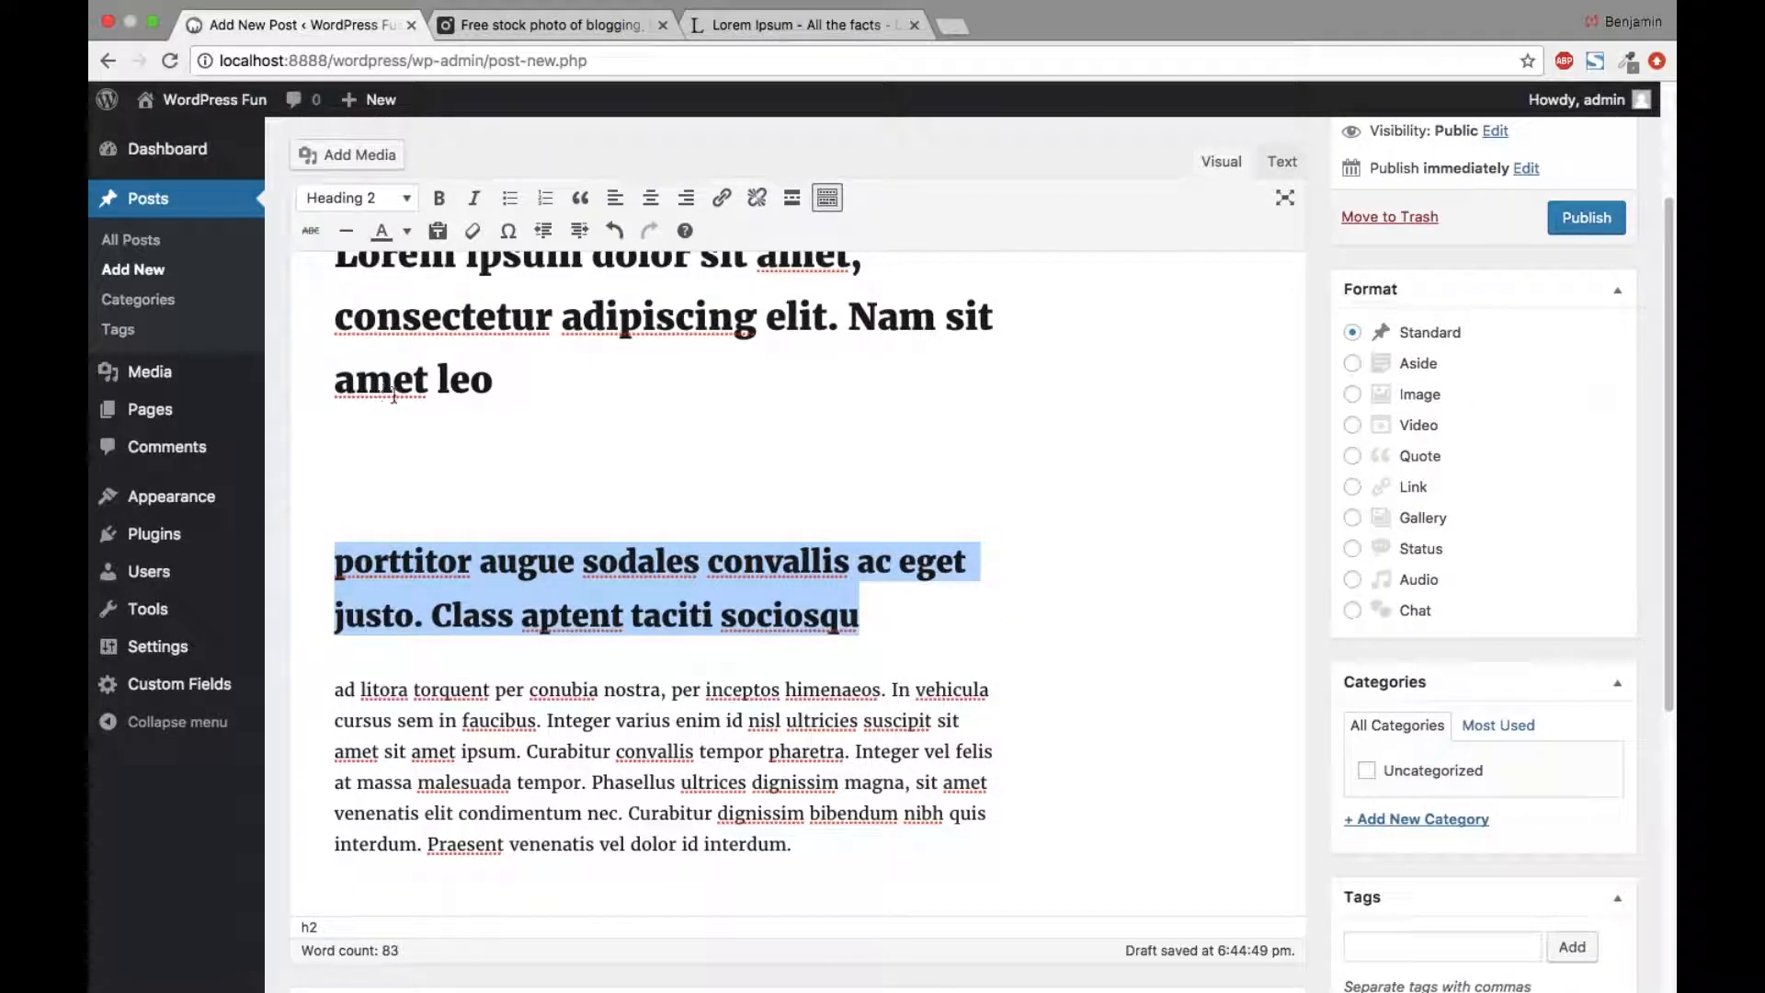
click(548, 449)
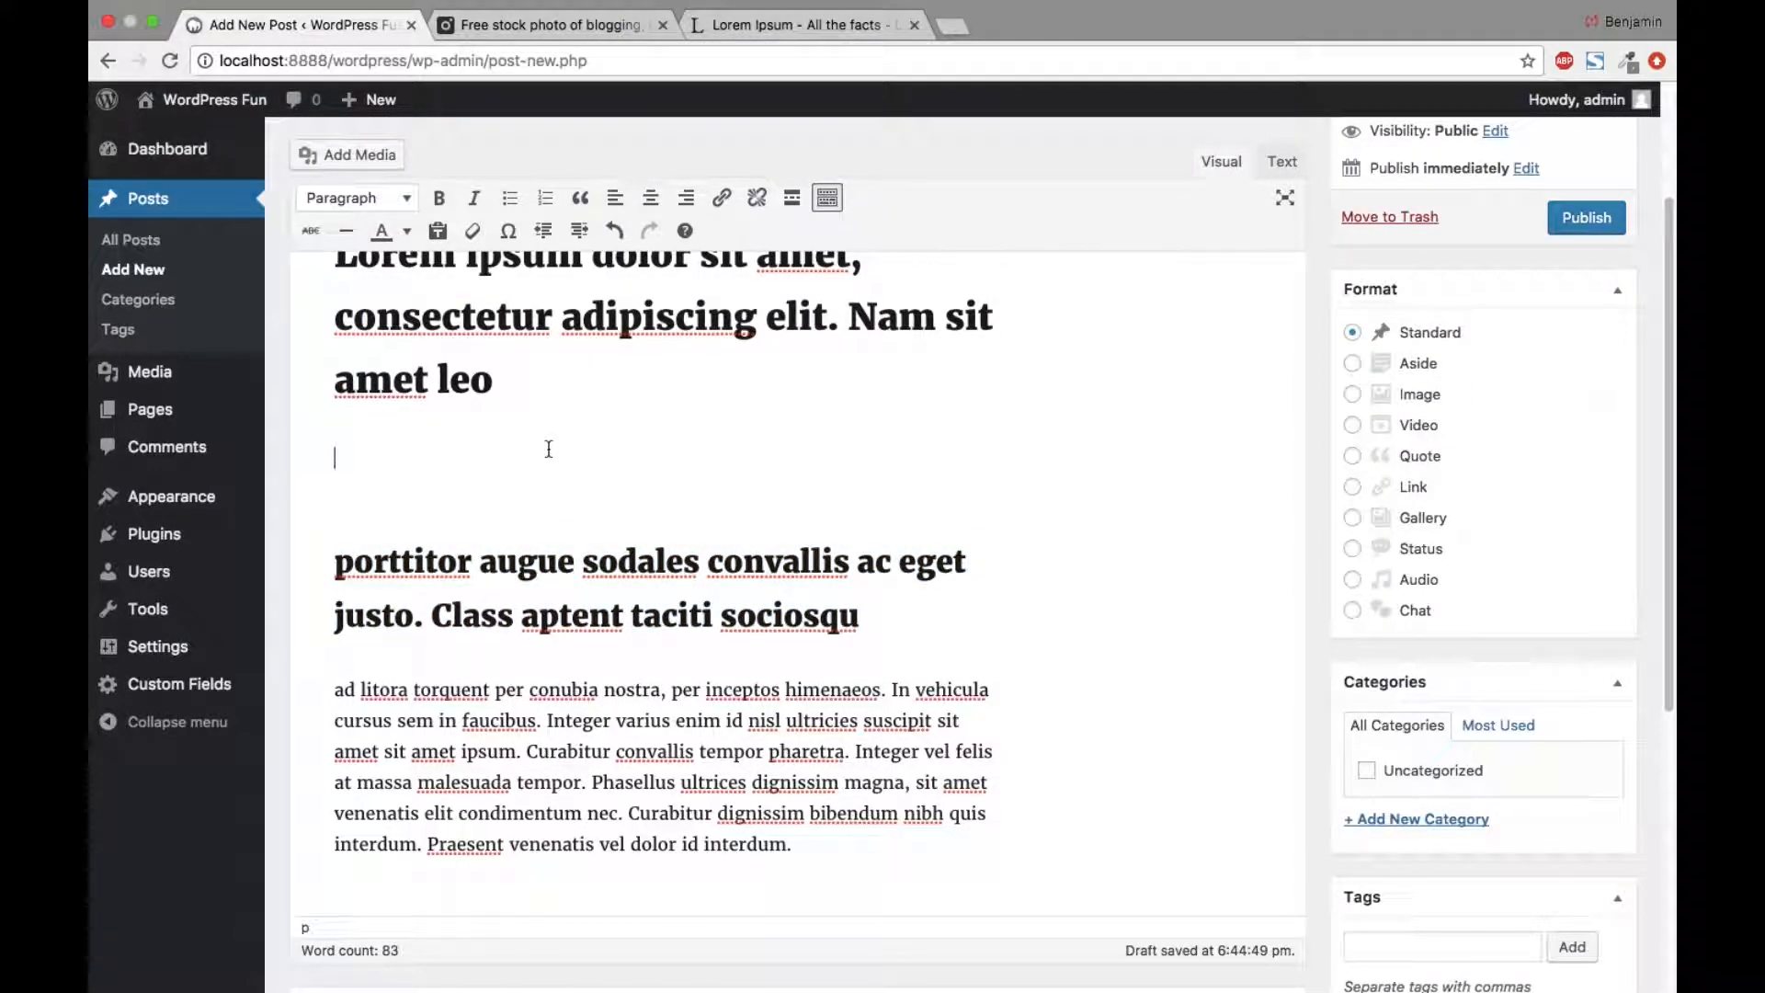
key(BackSpace)
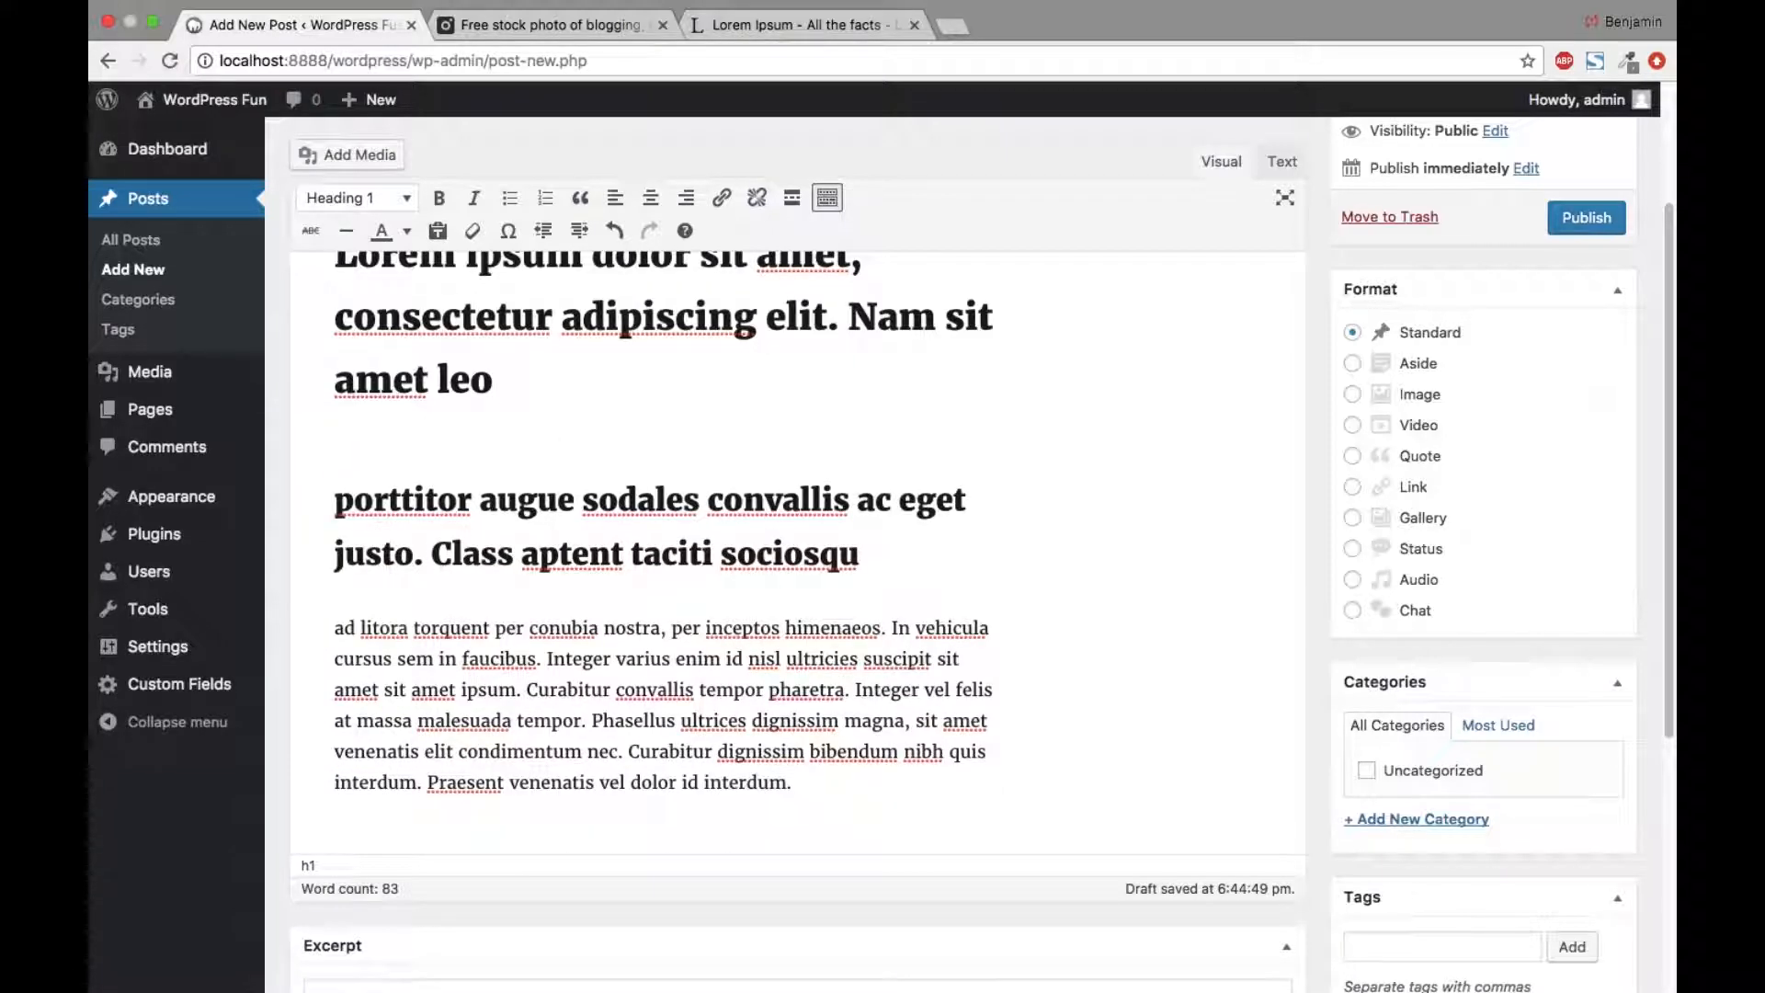
Step: Split off the line starting "ad litora torquent" as its own paragraph and format it as Heading 3
click(996, 628)
key(Return)
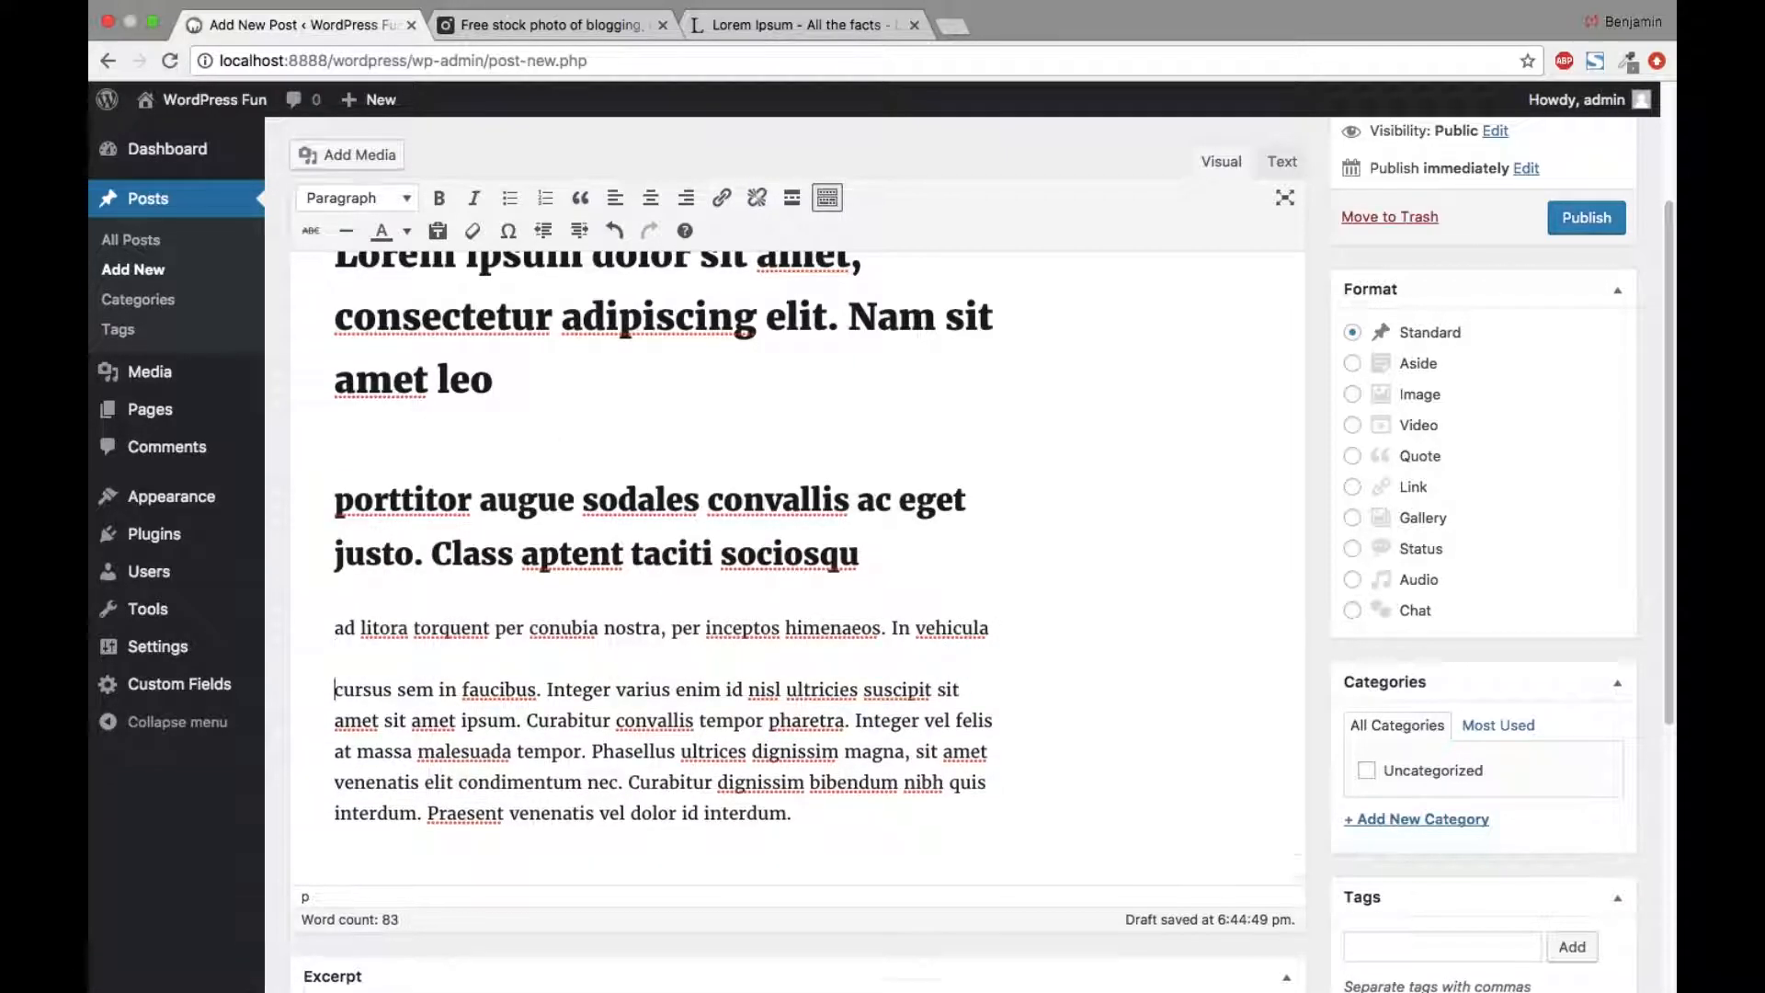
triple_click(999, 629)
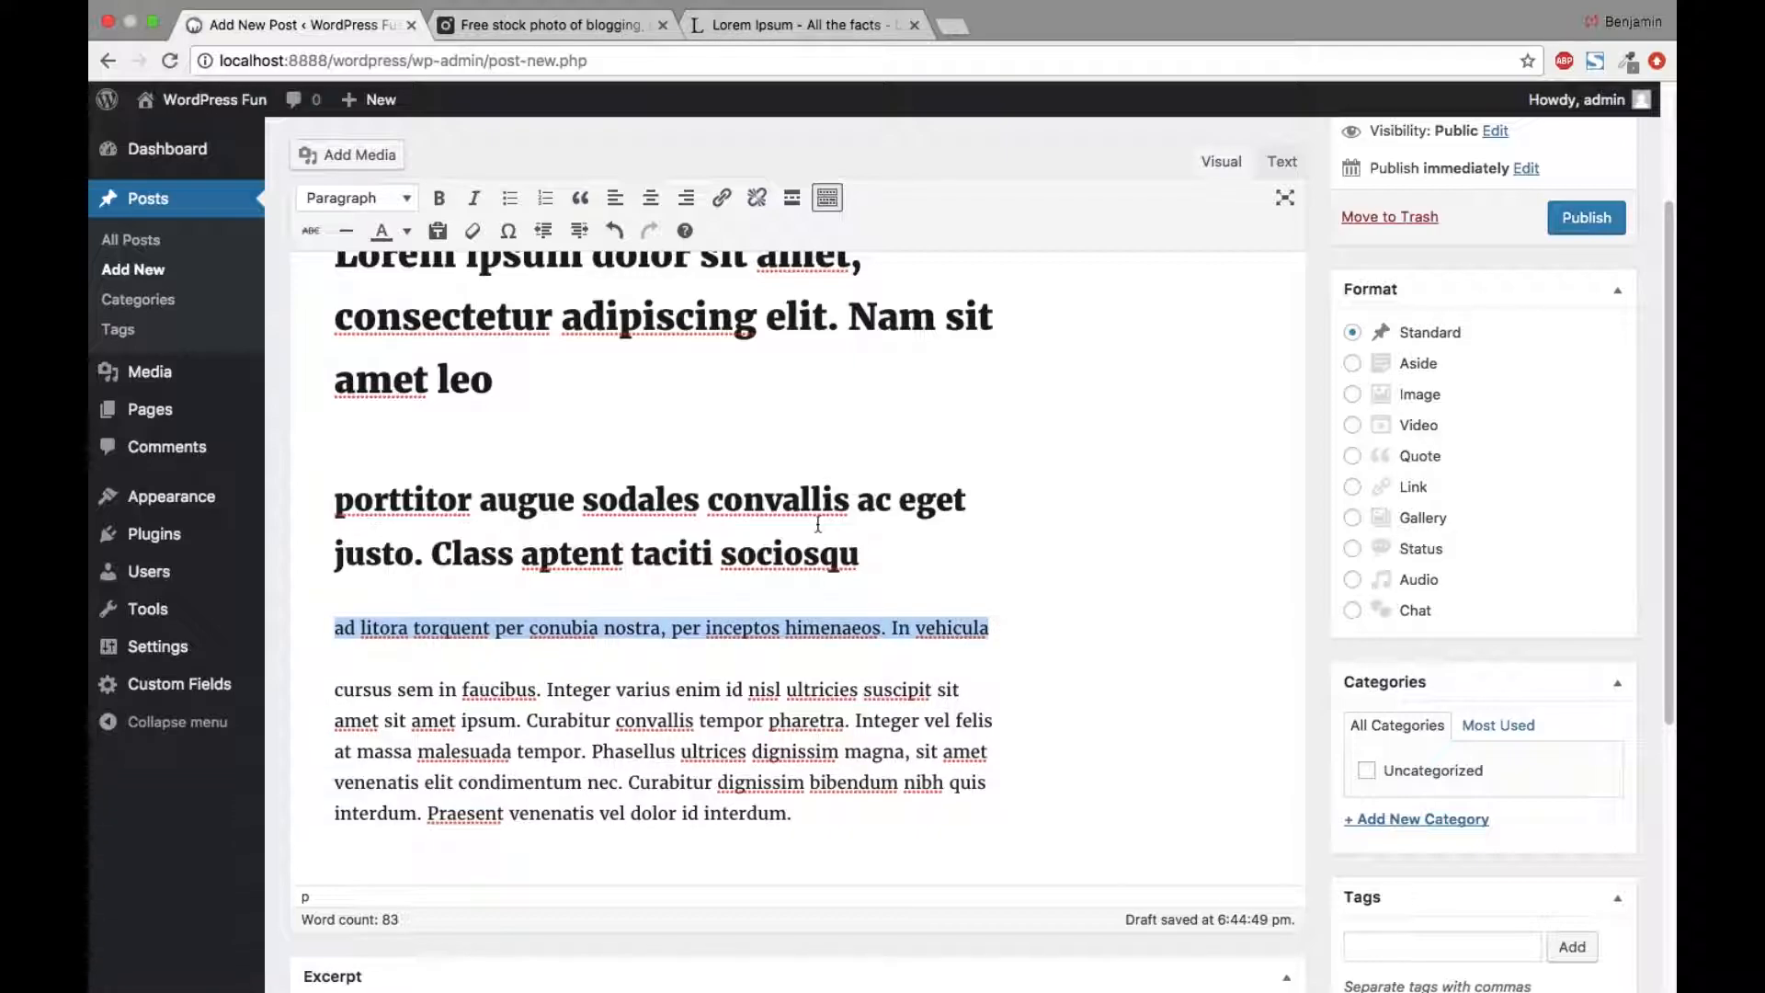
click(397, 198)
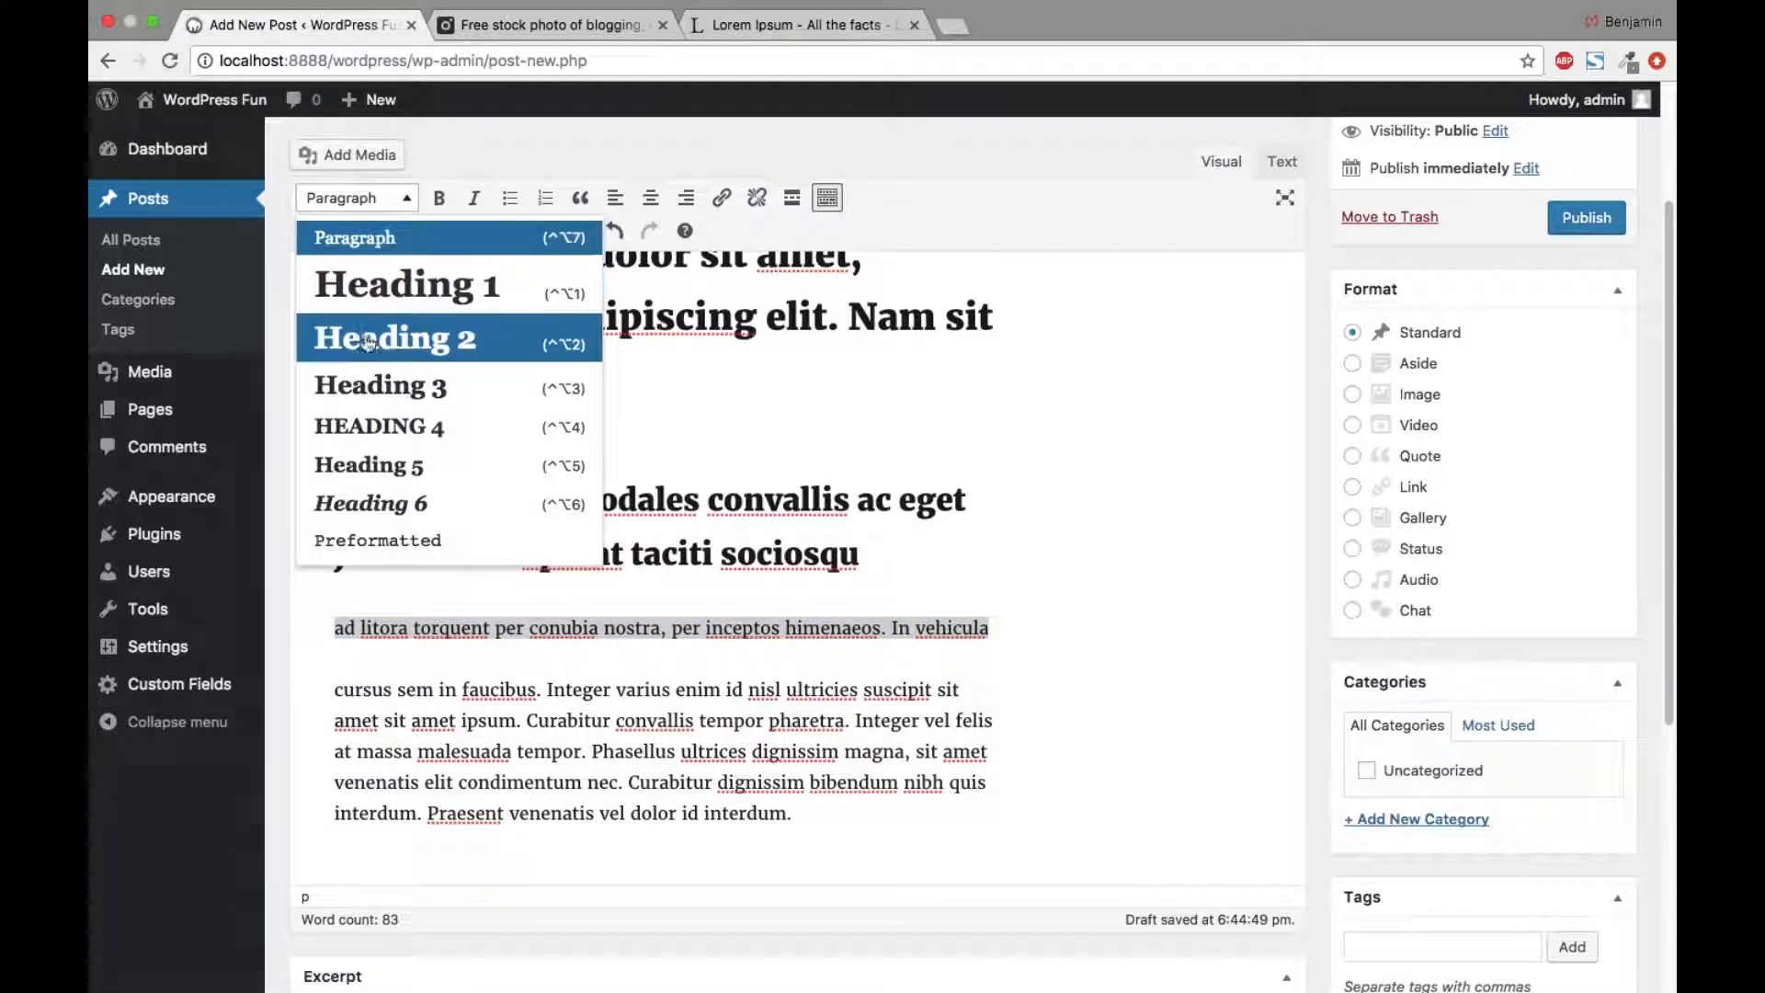
click(358, 387)
scroll(803, 642, up, 3)
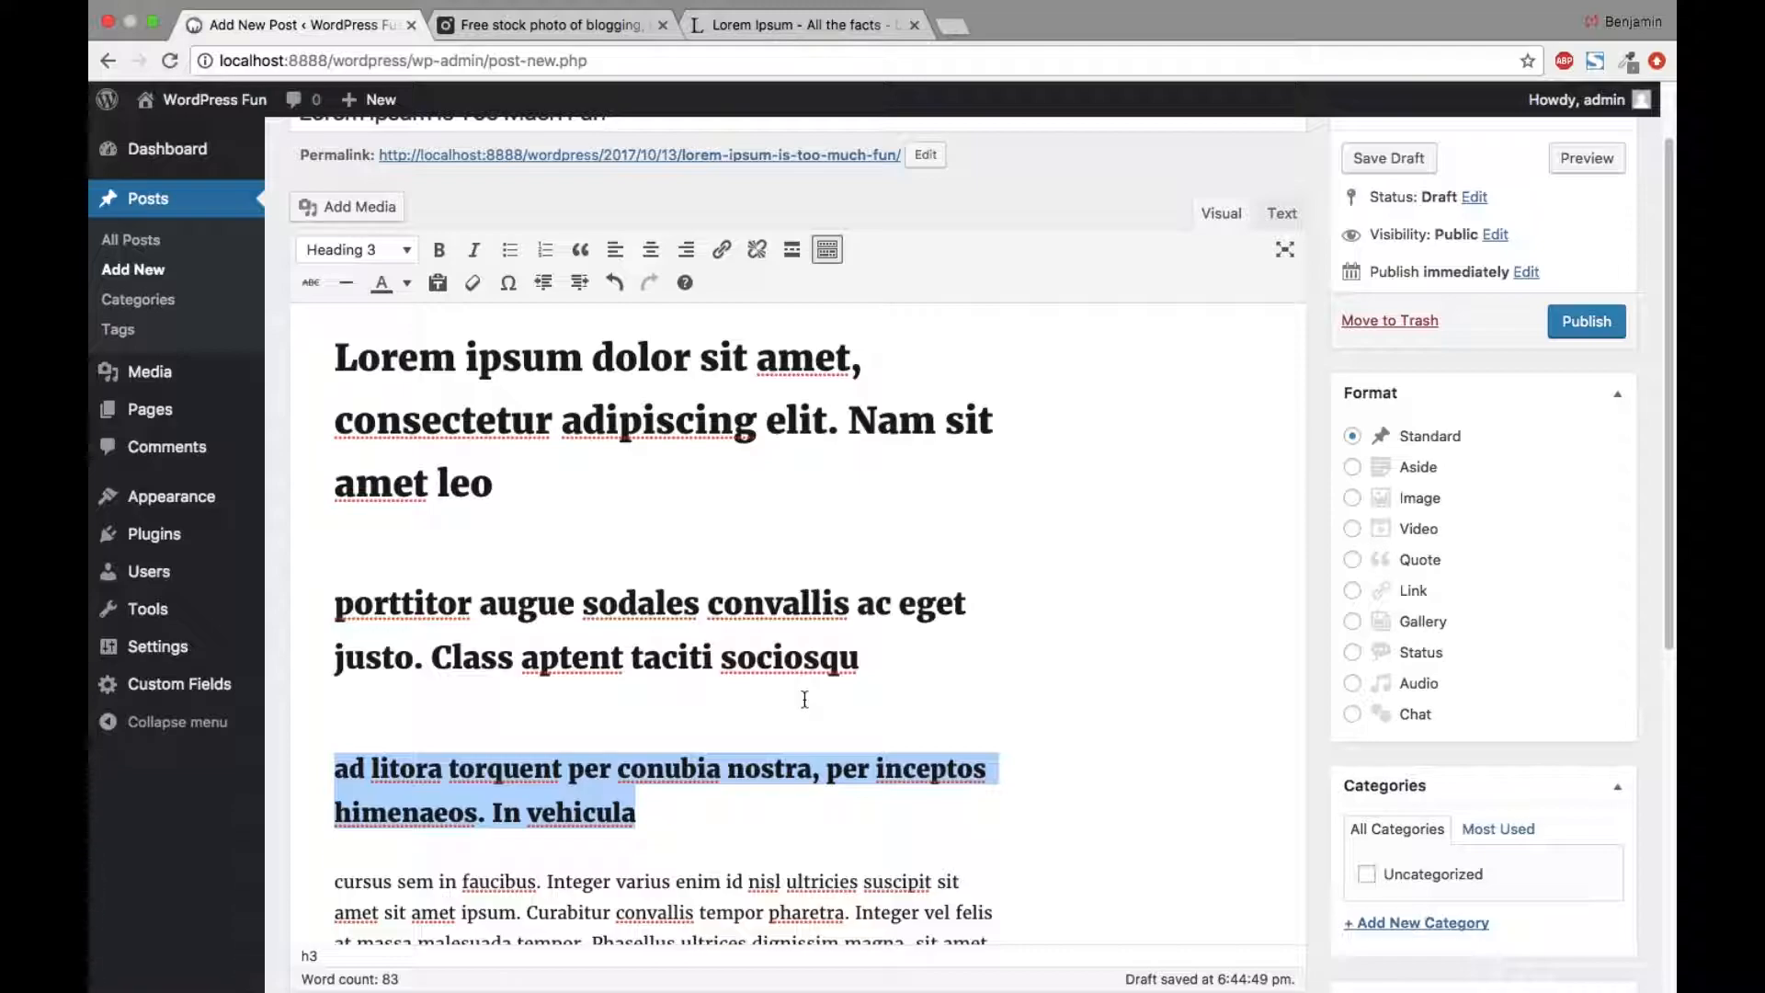
Step: Undo the heading formats and paragraph breaks until the body is a single plain paragraph again
key(super+z)
key(super+z)
key(super+z)
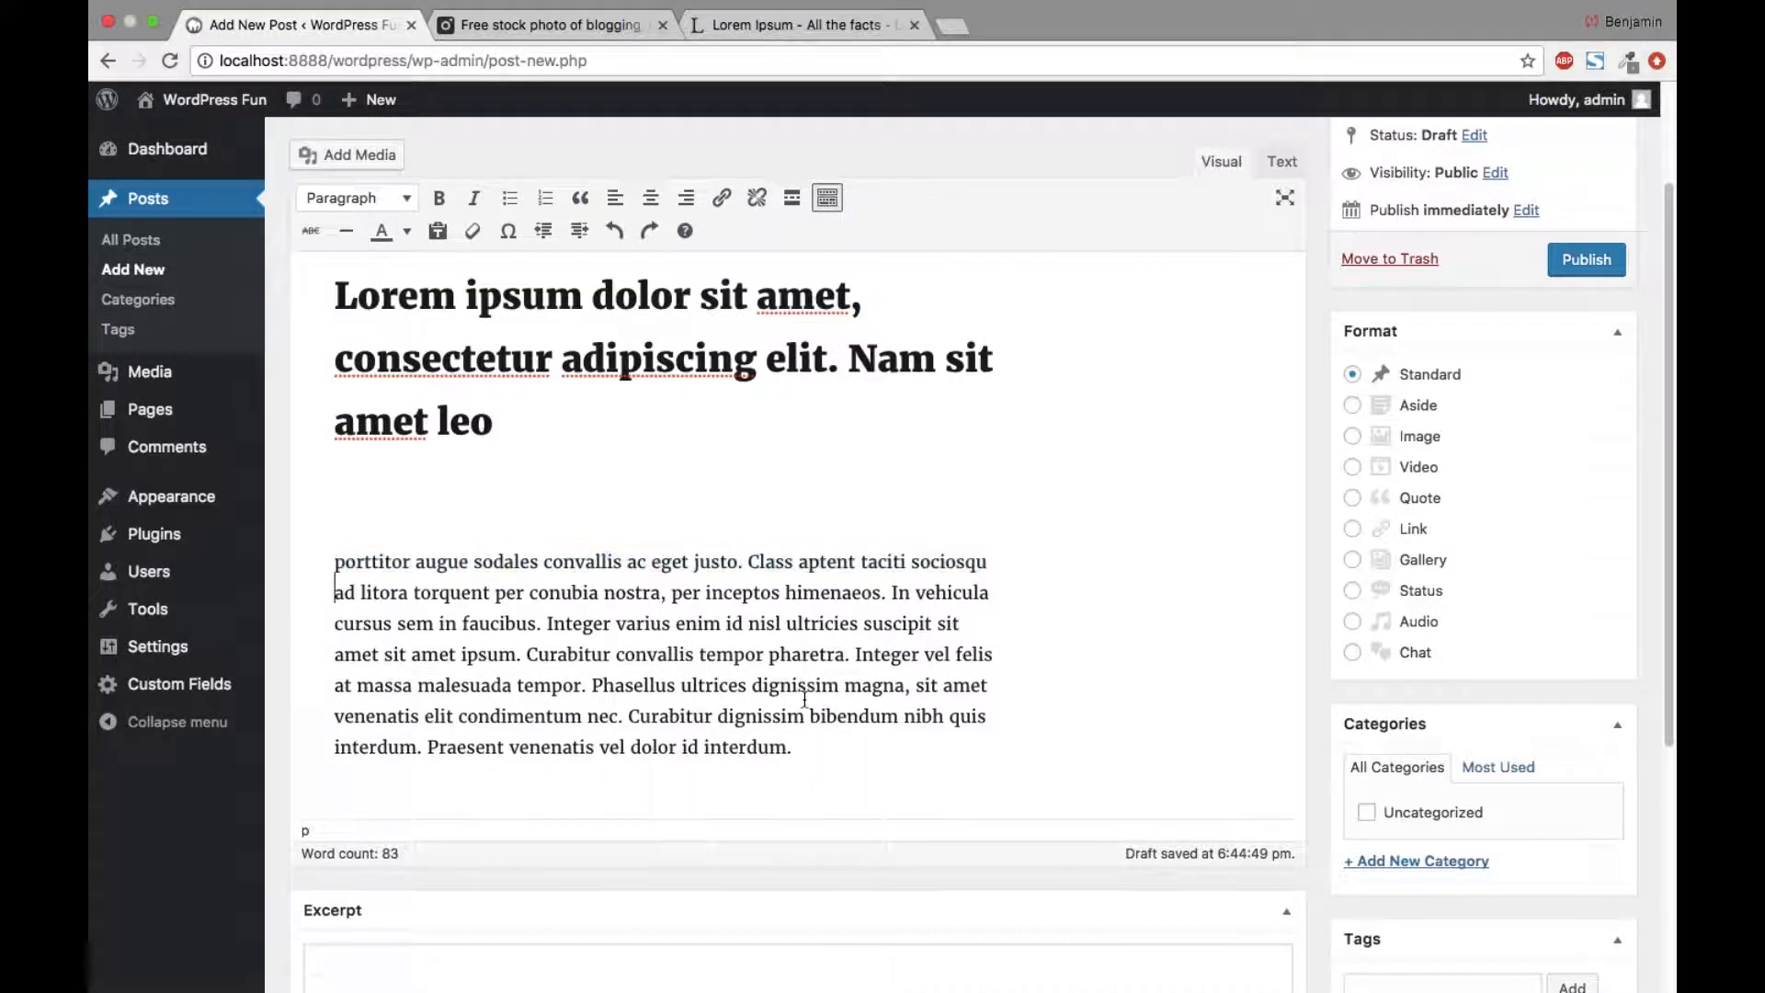
key(super+z)
key(super+z)
key(super+z)
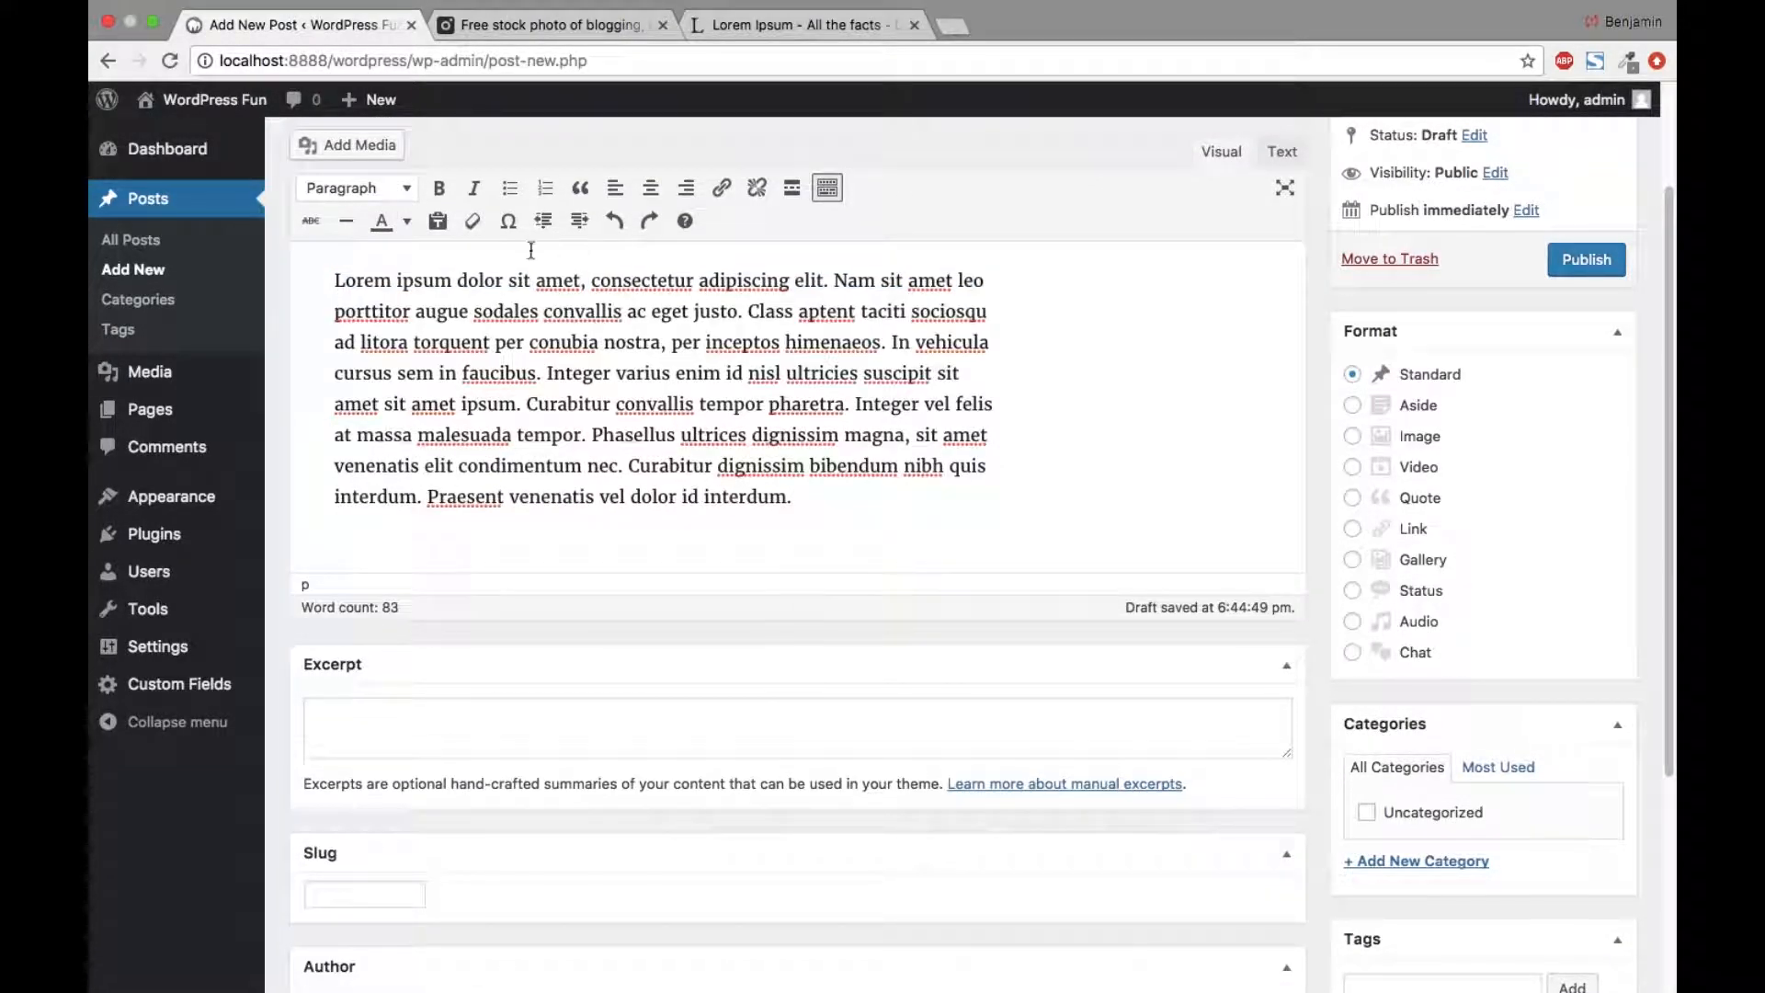
Step: Cut the whole body text, check the Text view of the editor, and paste the text back in the Visual view
drag(851, 507, 335, 279)
key(super+x)
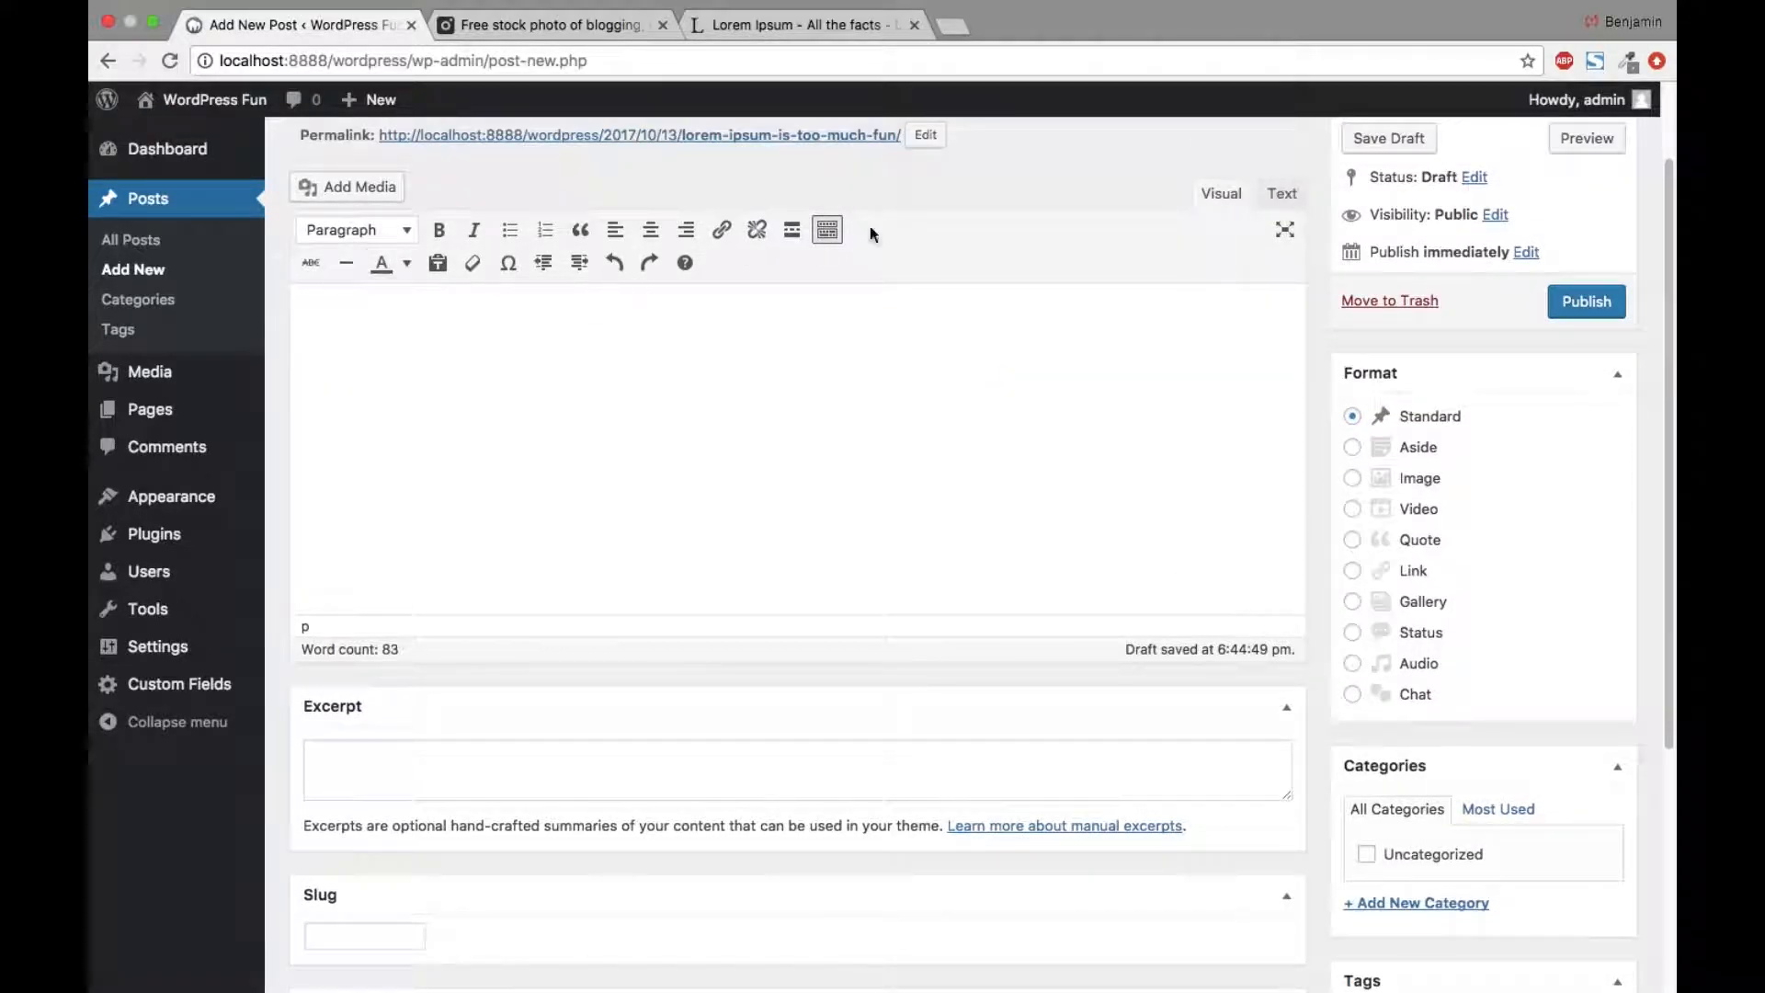
click(1280, 198)
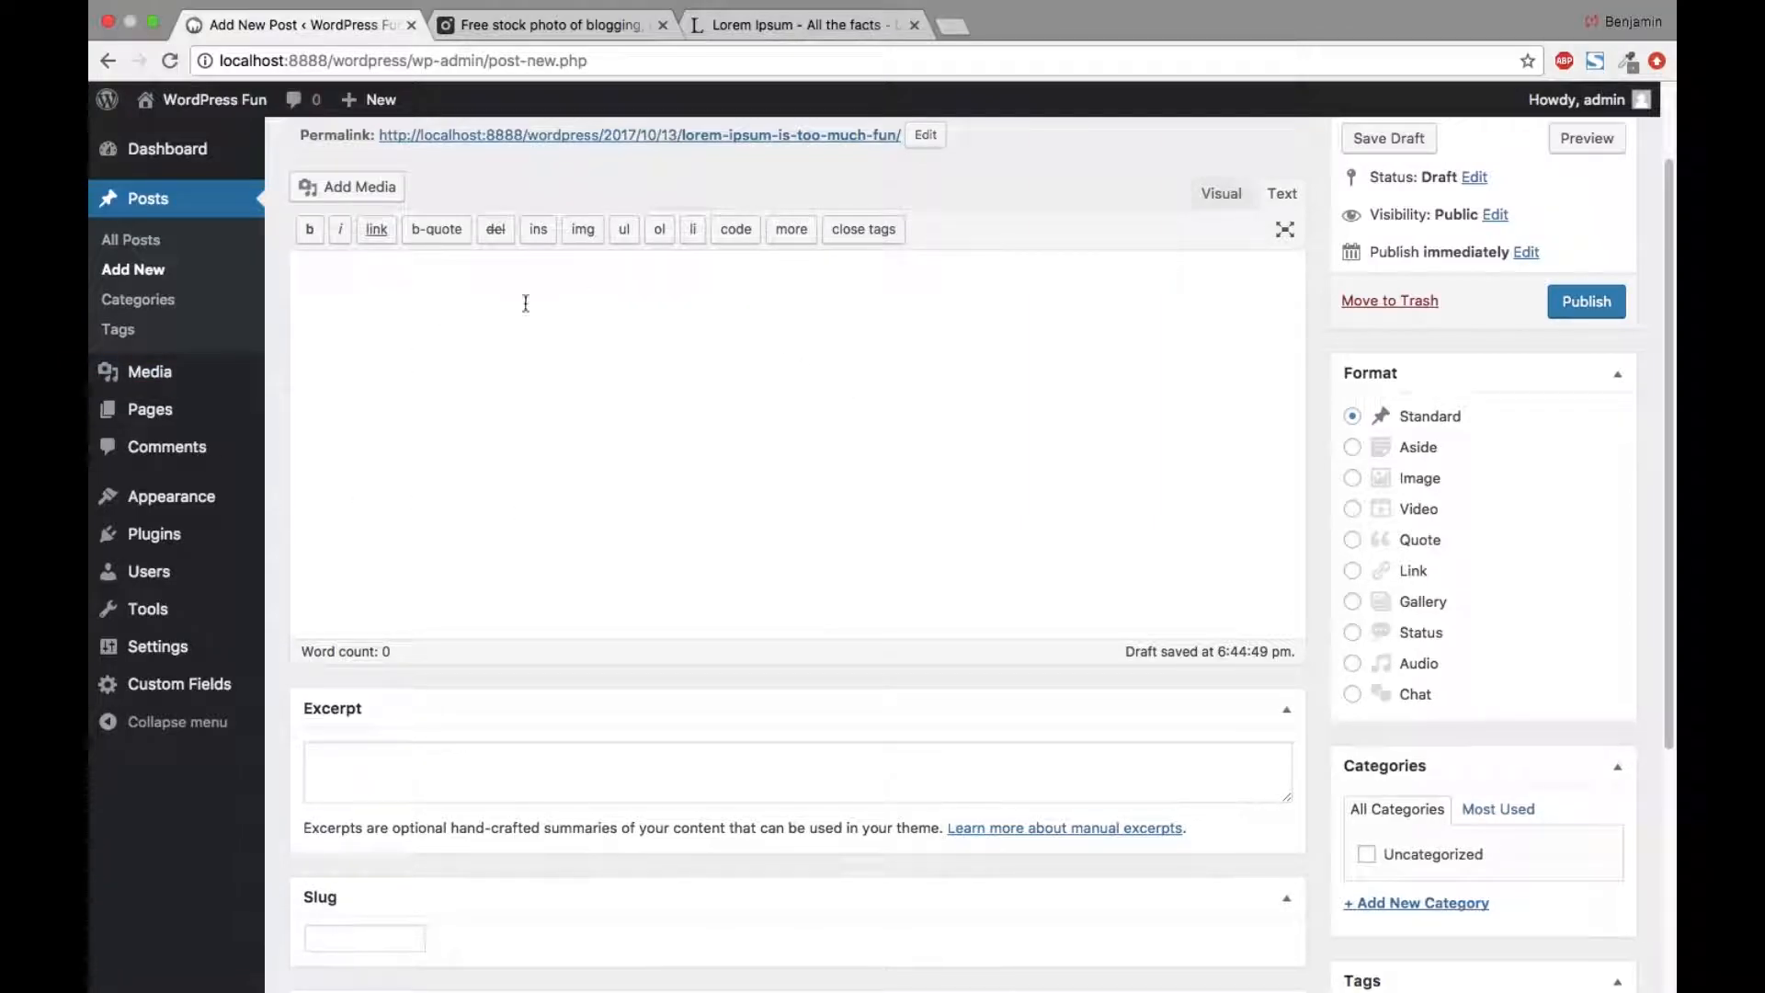
click(1219, 197)
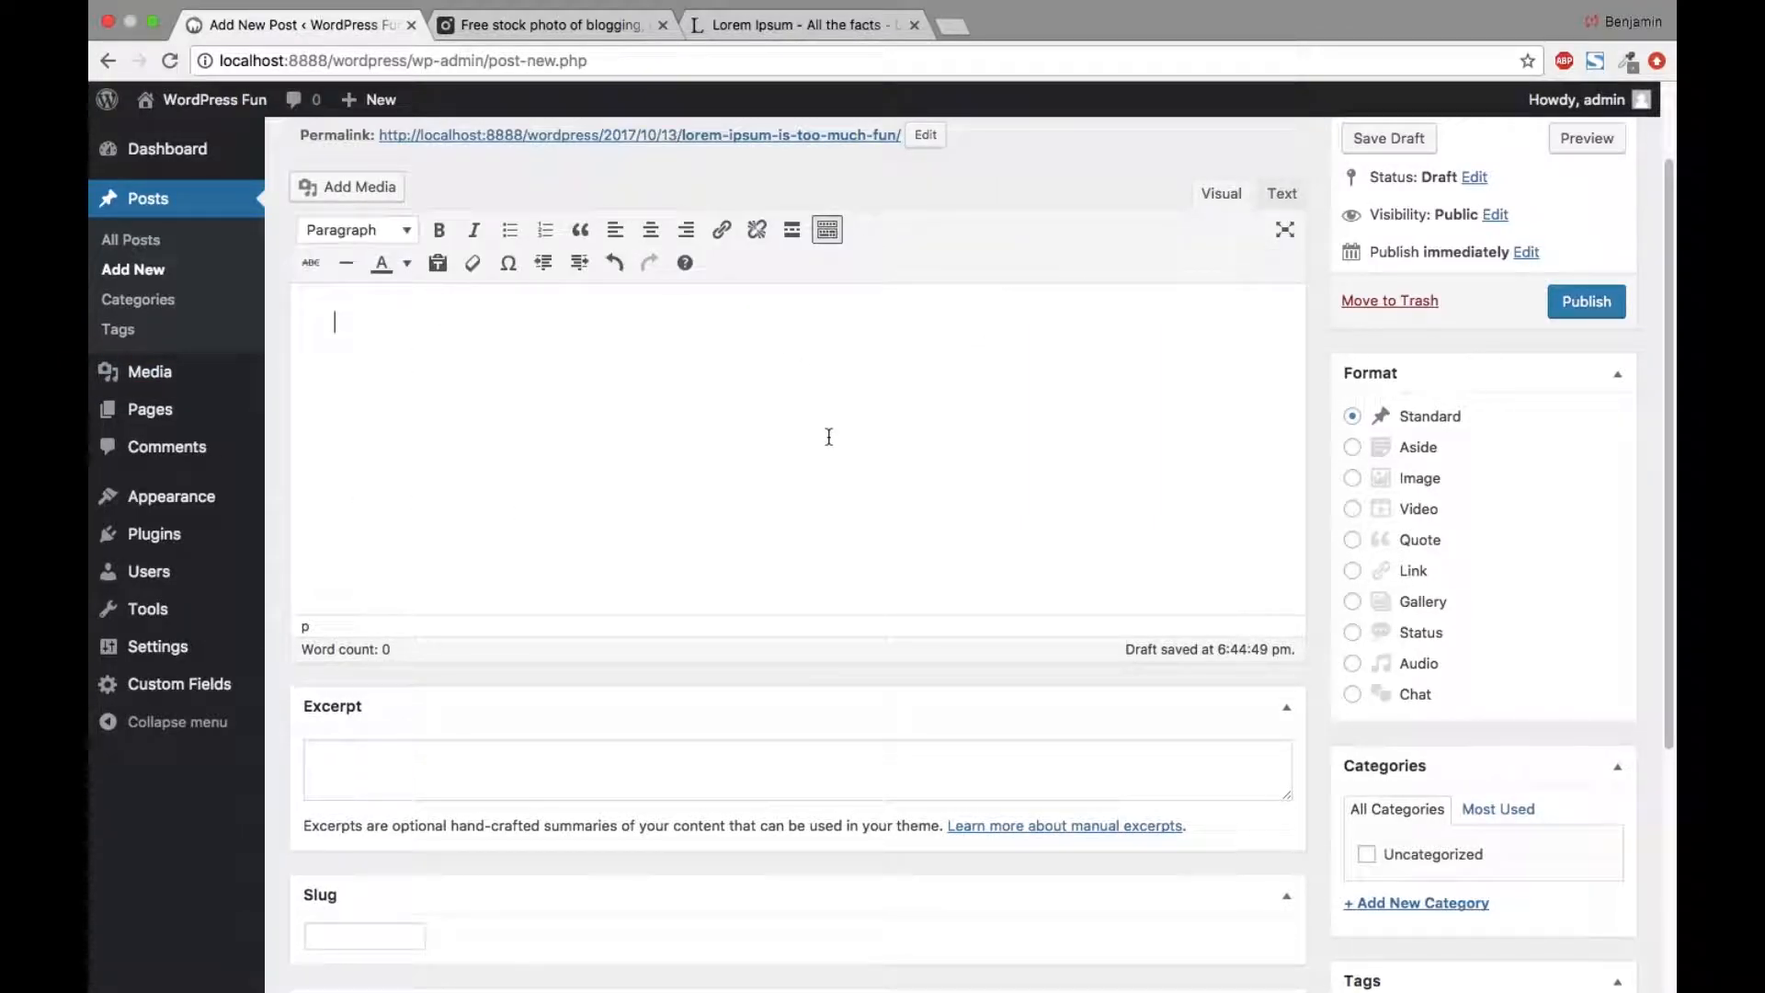
key(super+v)
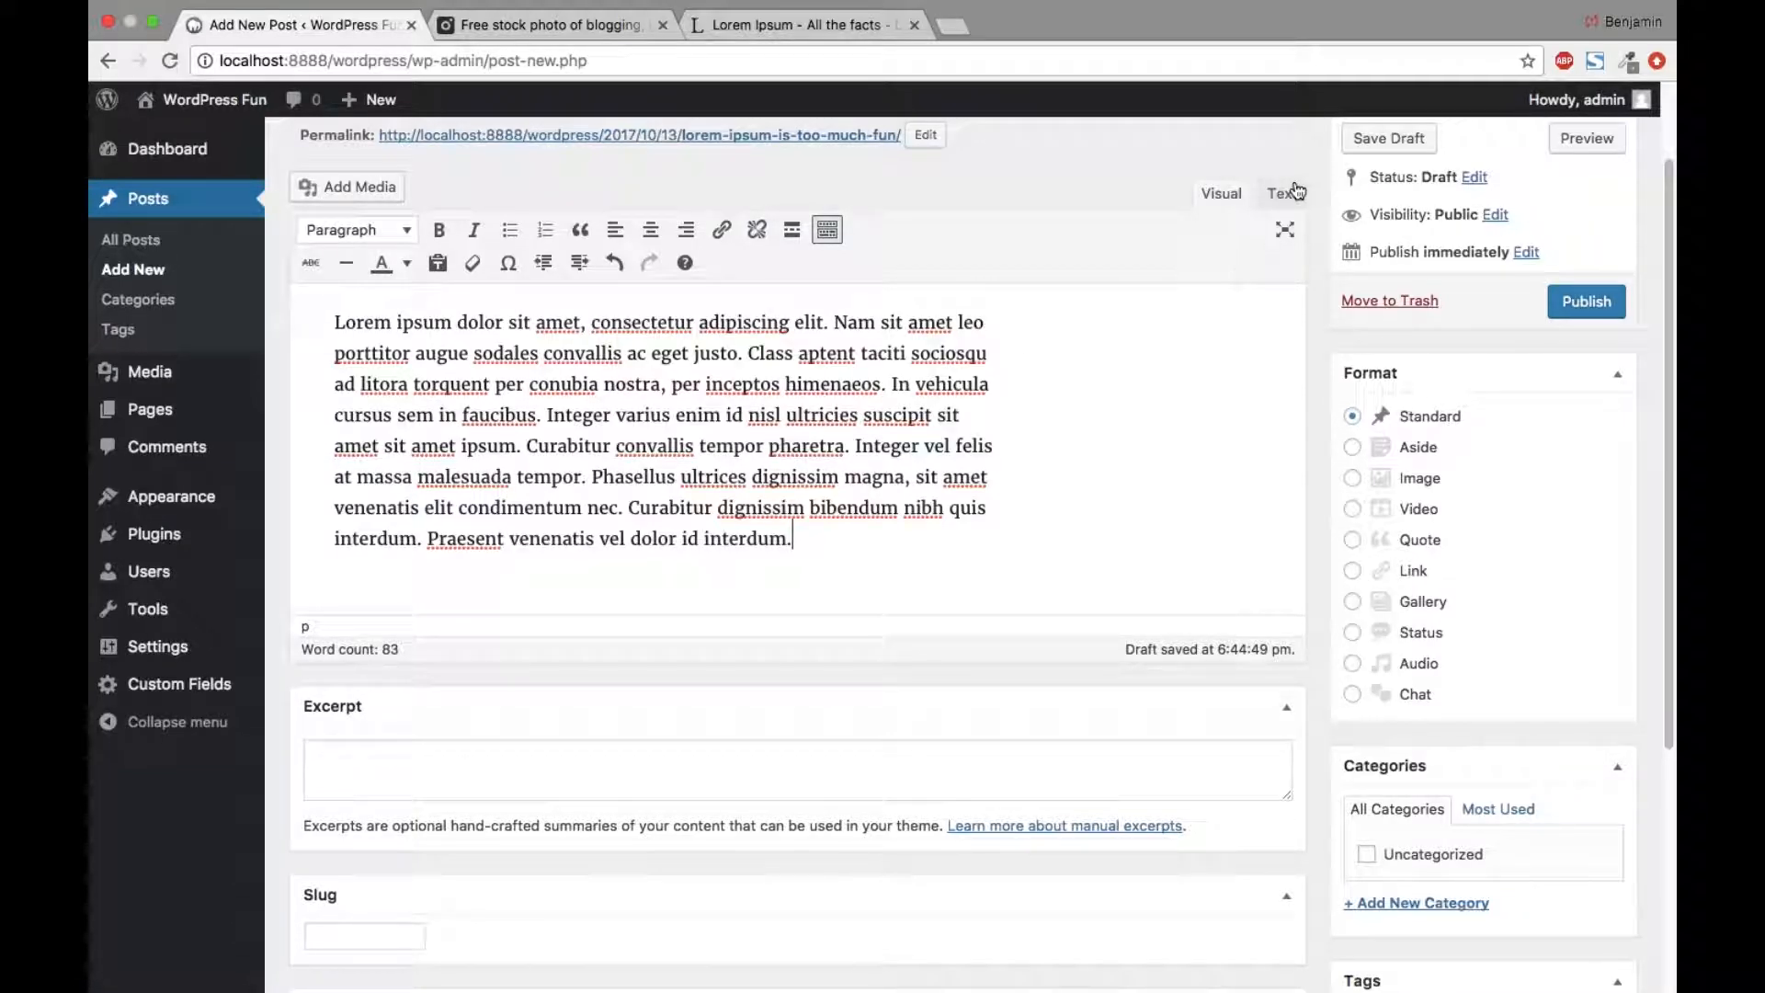
Step: Wrap the body paragraph in <p> and </p> tags in the Text view of the editor
click(1283, 193)
click(529, 412)
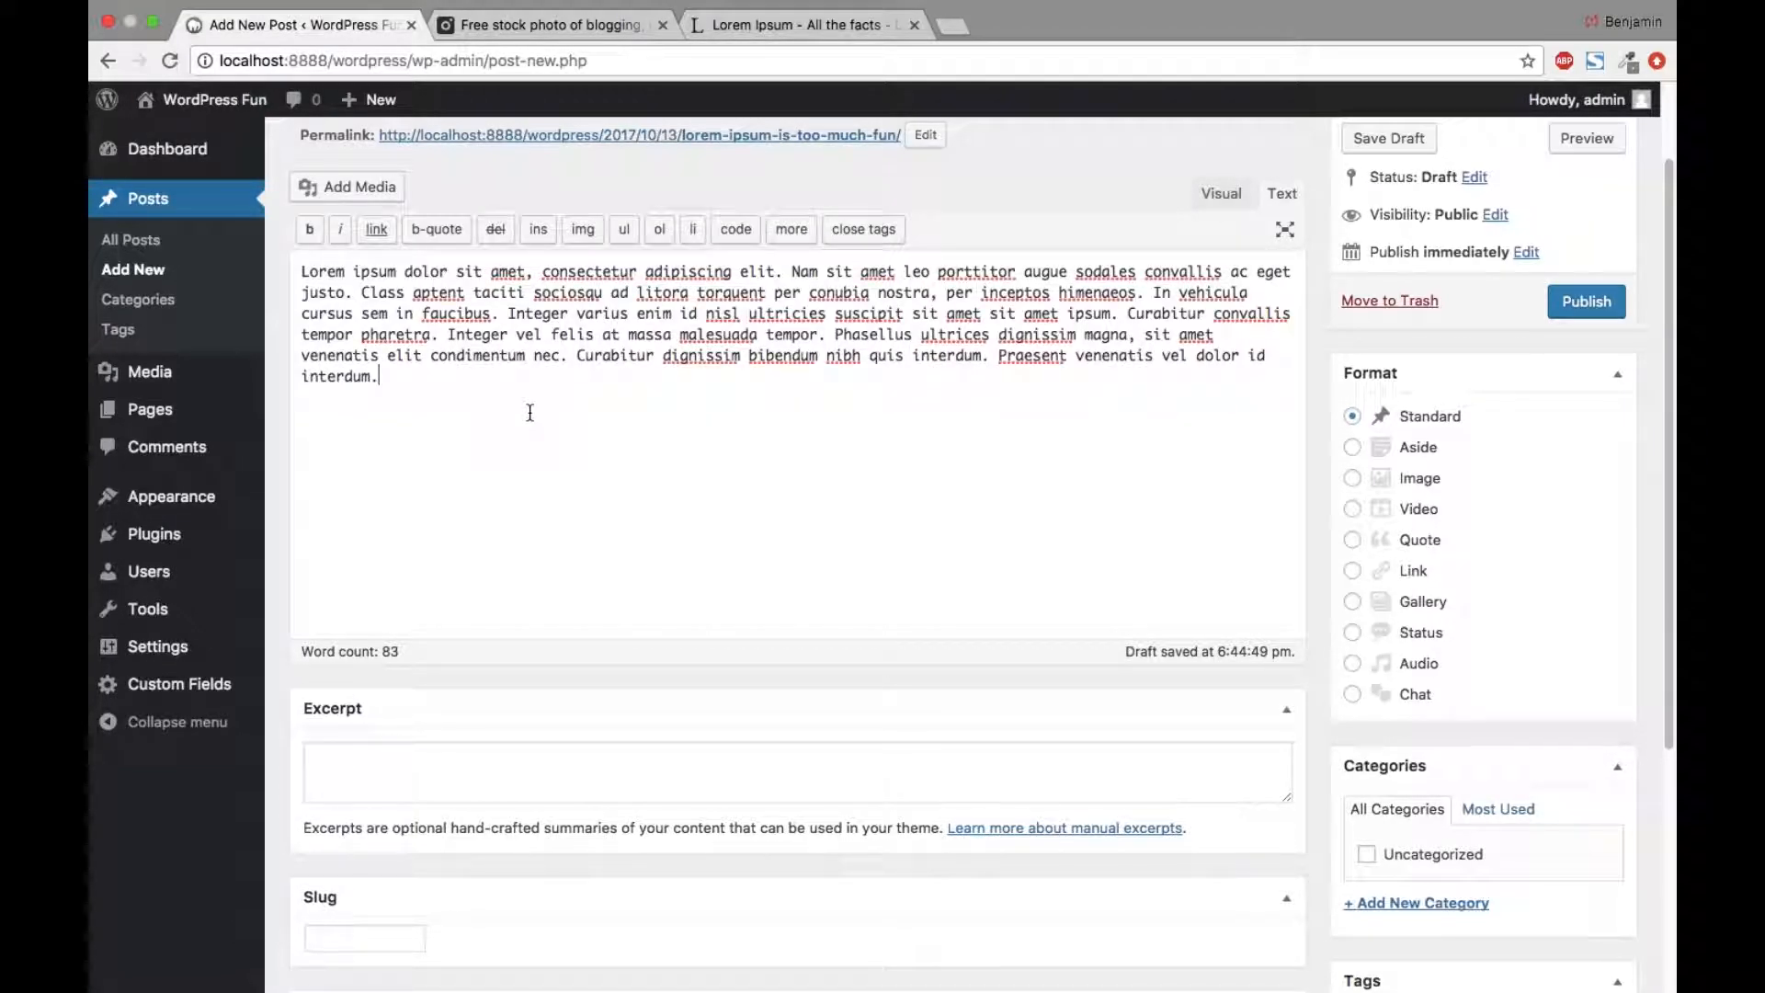
click(303, 273)
text(<p>)
click(383, 390)
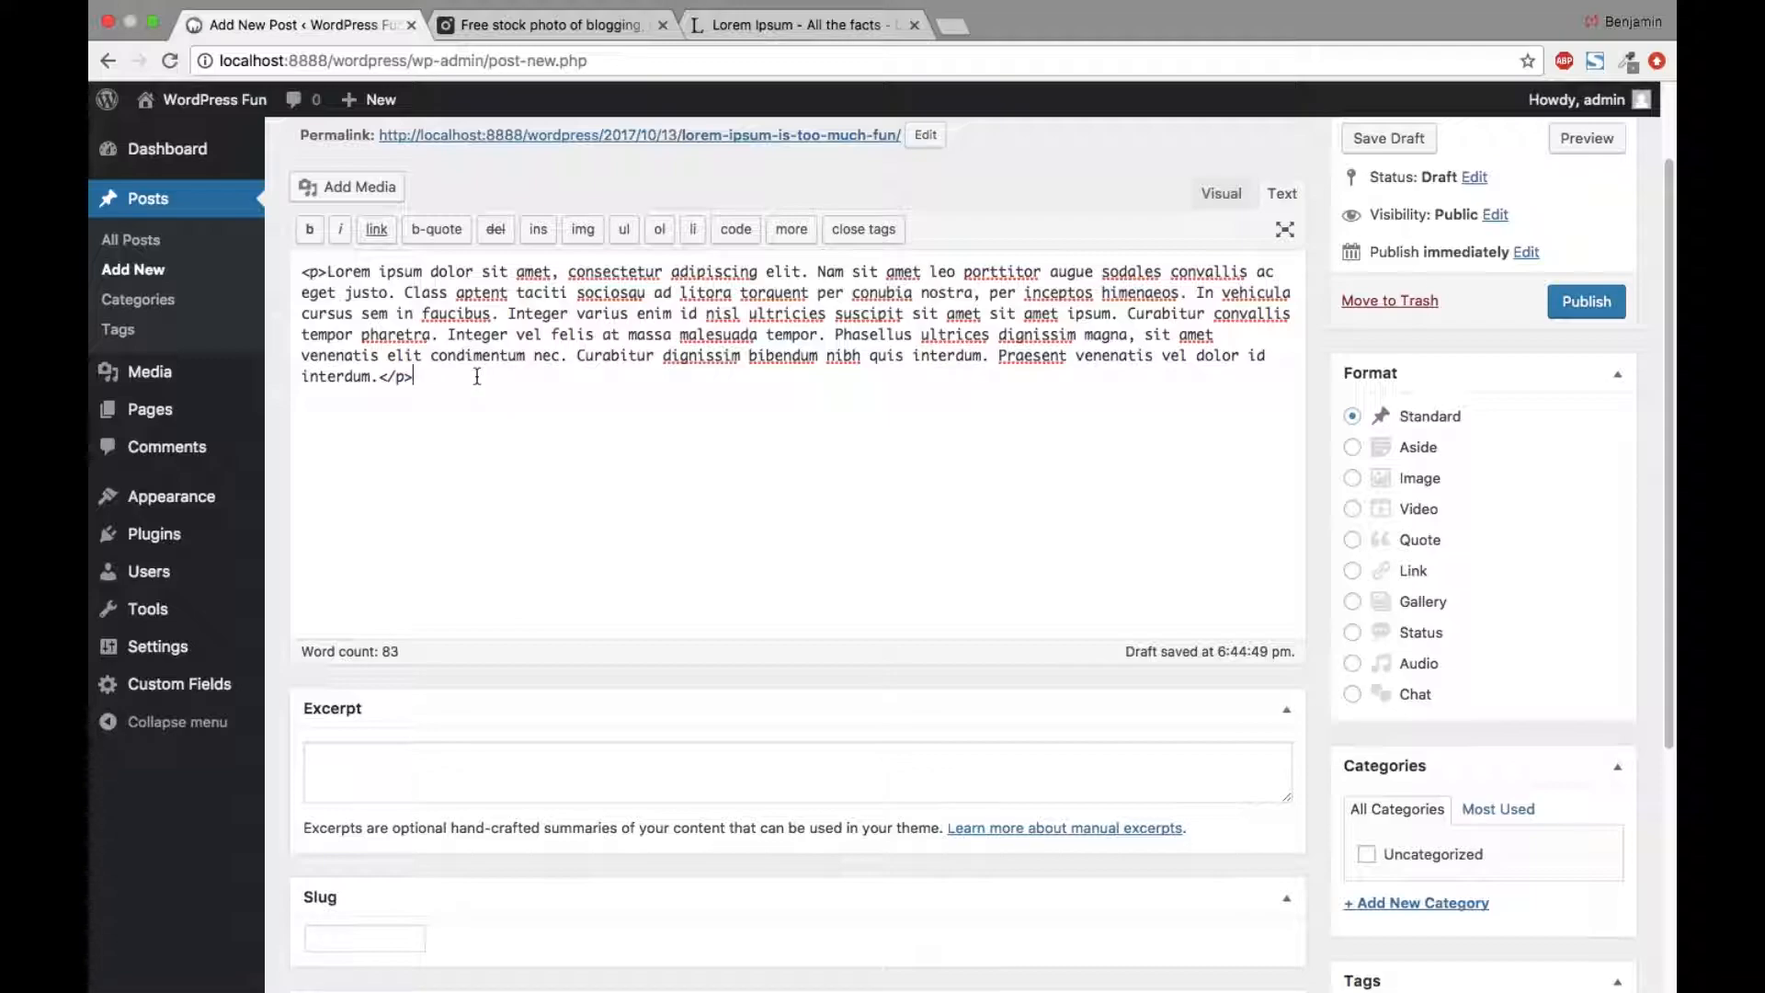
Step: Remove the closing </p> and opening <p> tags from the body paragraph
key(BackSpace)
key(BackSpace)
key(BackSpace)
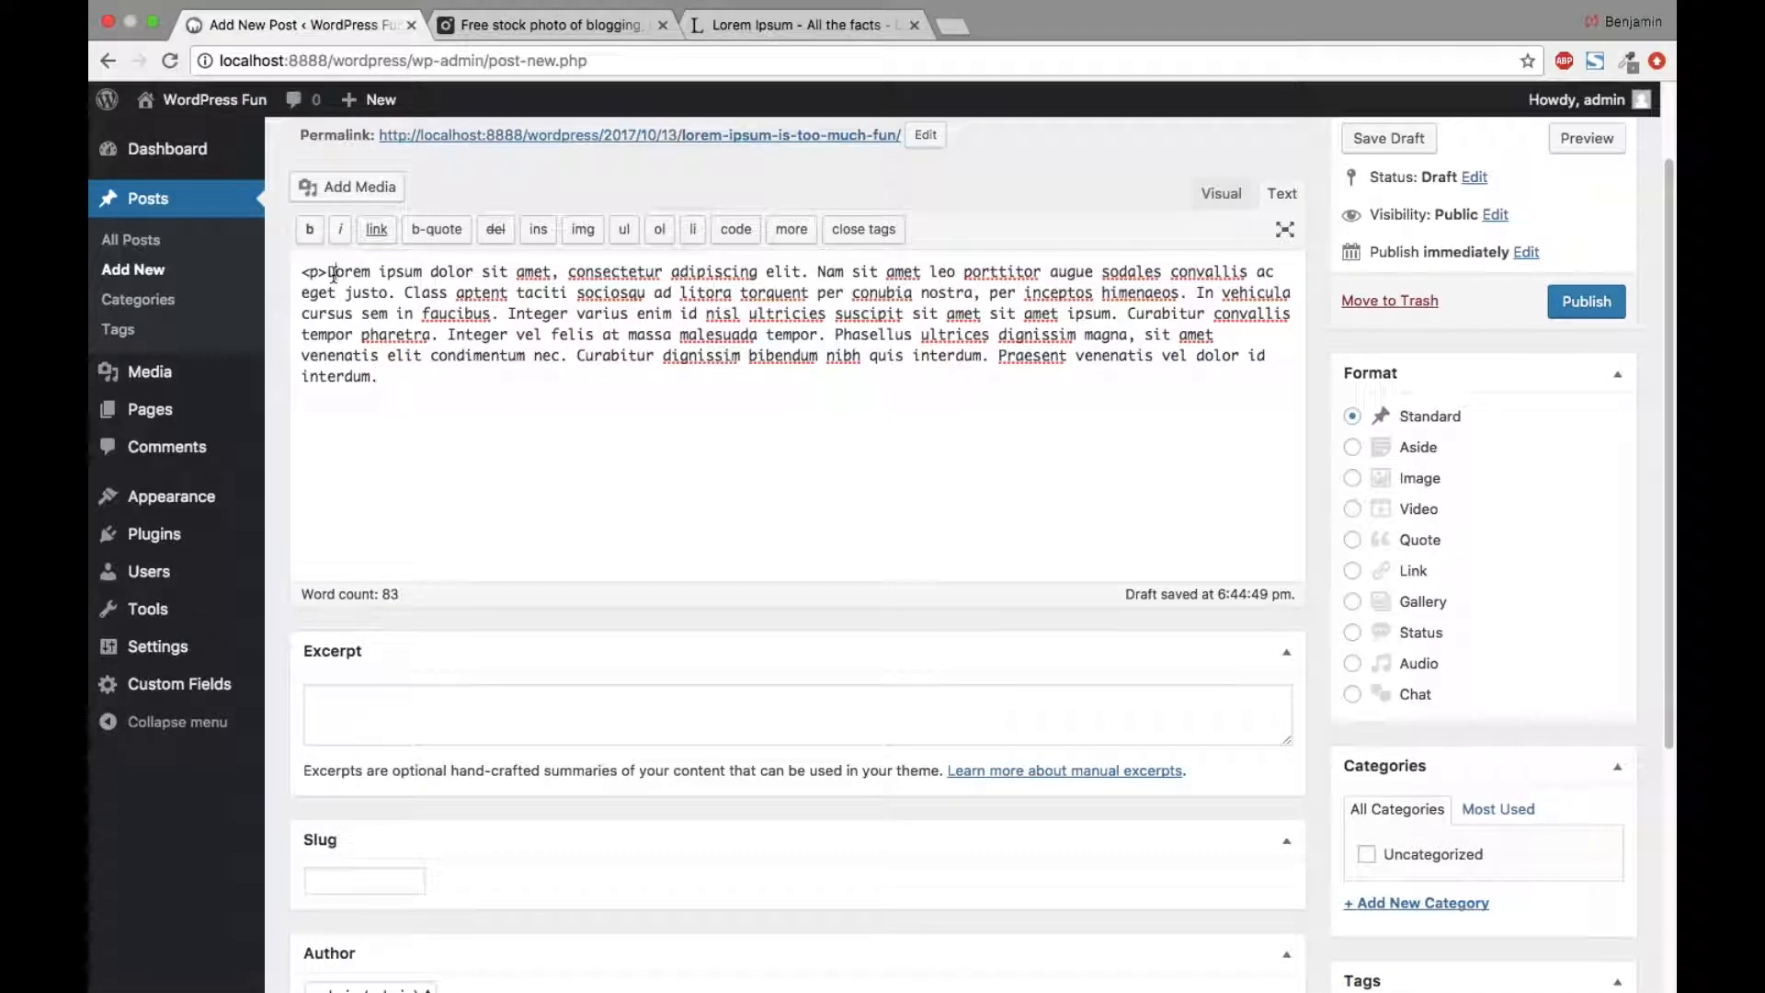
click(327, 272)
key(BackSpace)
key(BackSpace)
key(BackSpace)
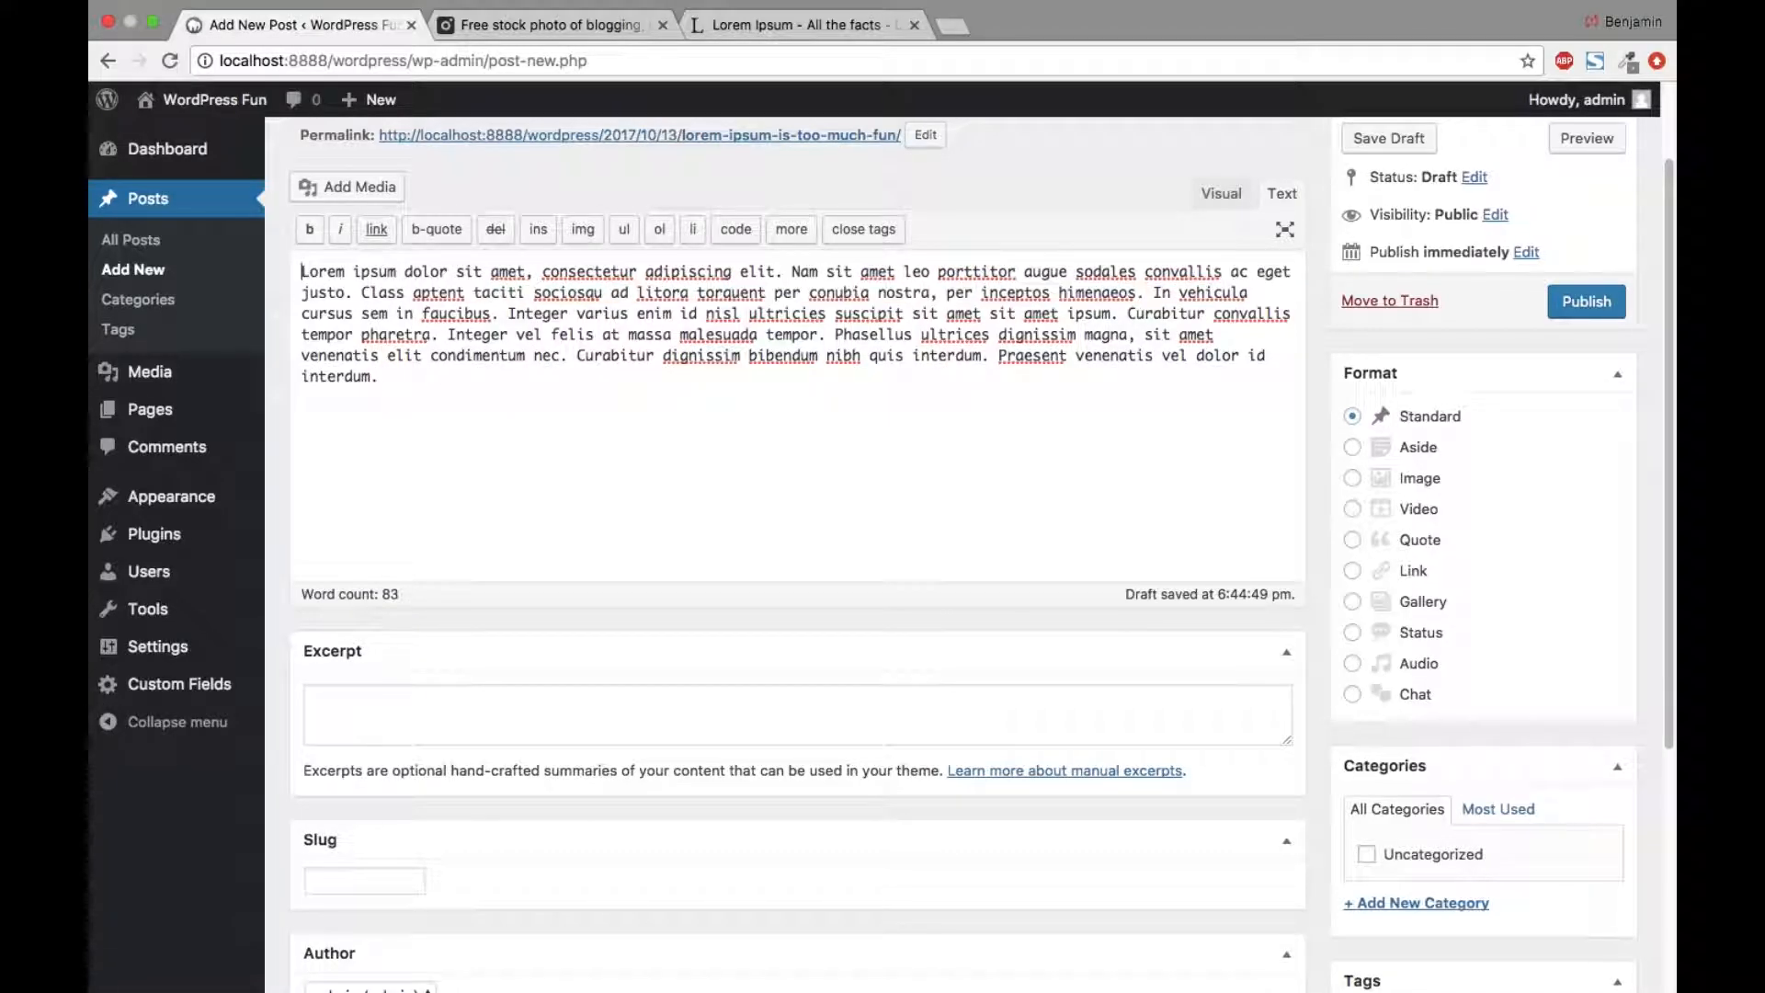
Step: Return to the Visual view and delete all body text after the first line ending in "amet leo"
click(1220, 193)
drag(792, 539, 311, 360)
key(BackSpace)
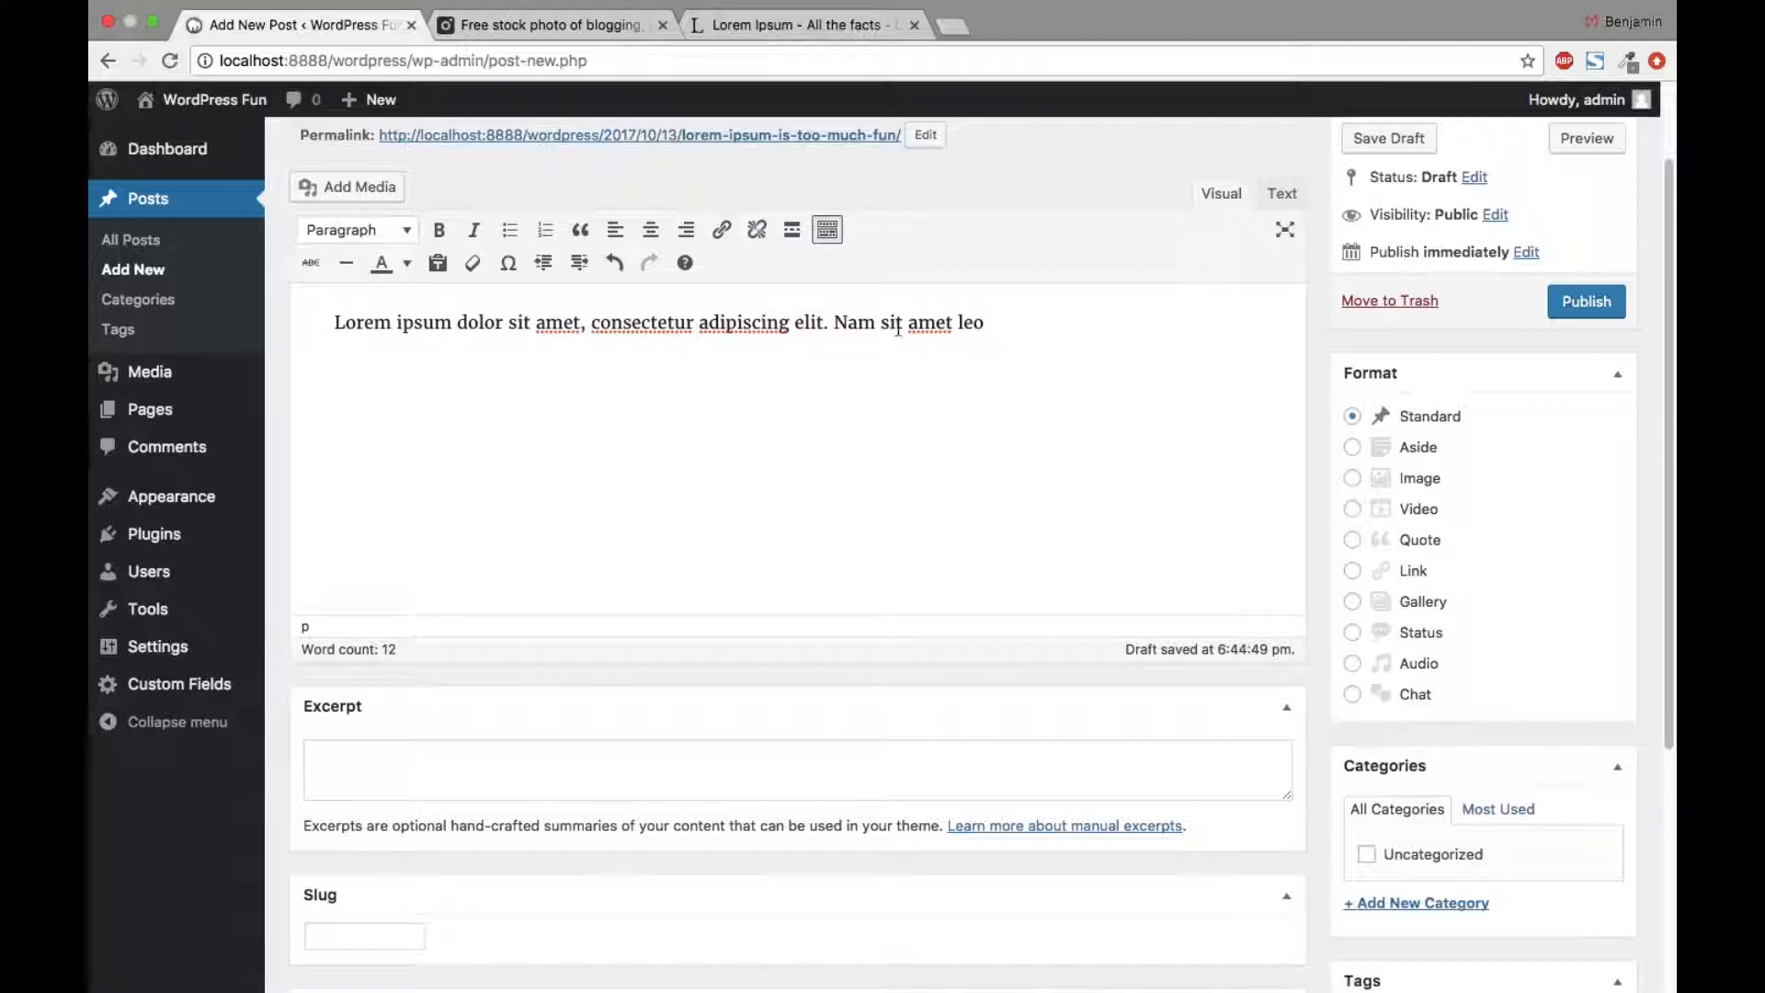
Step: Make the words "Lorem ipsum" bold and the first "amet" italic in the body text
drag(330, 313, 451, 323)
click(439, 228)
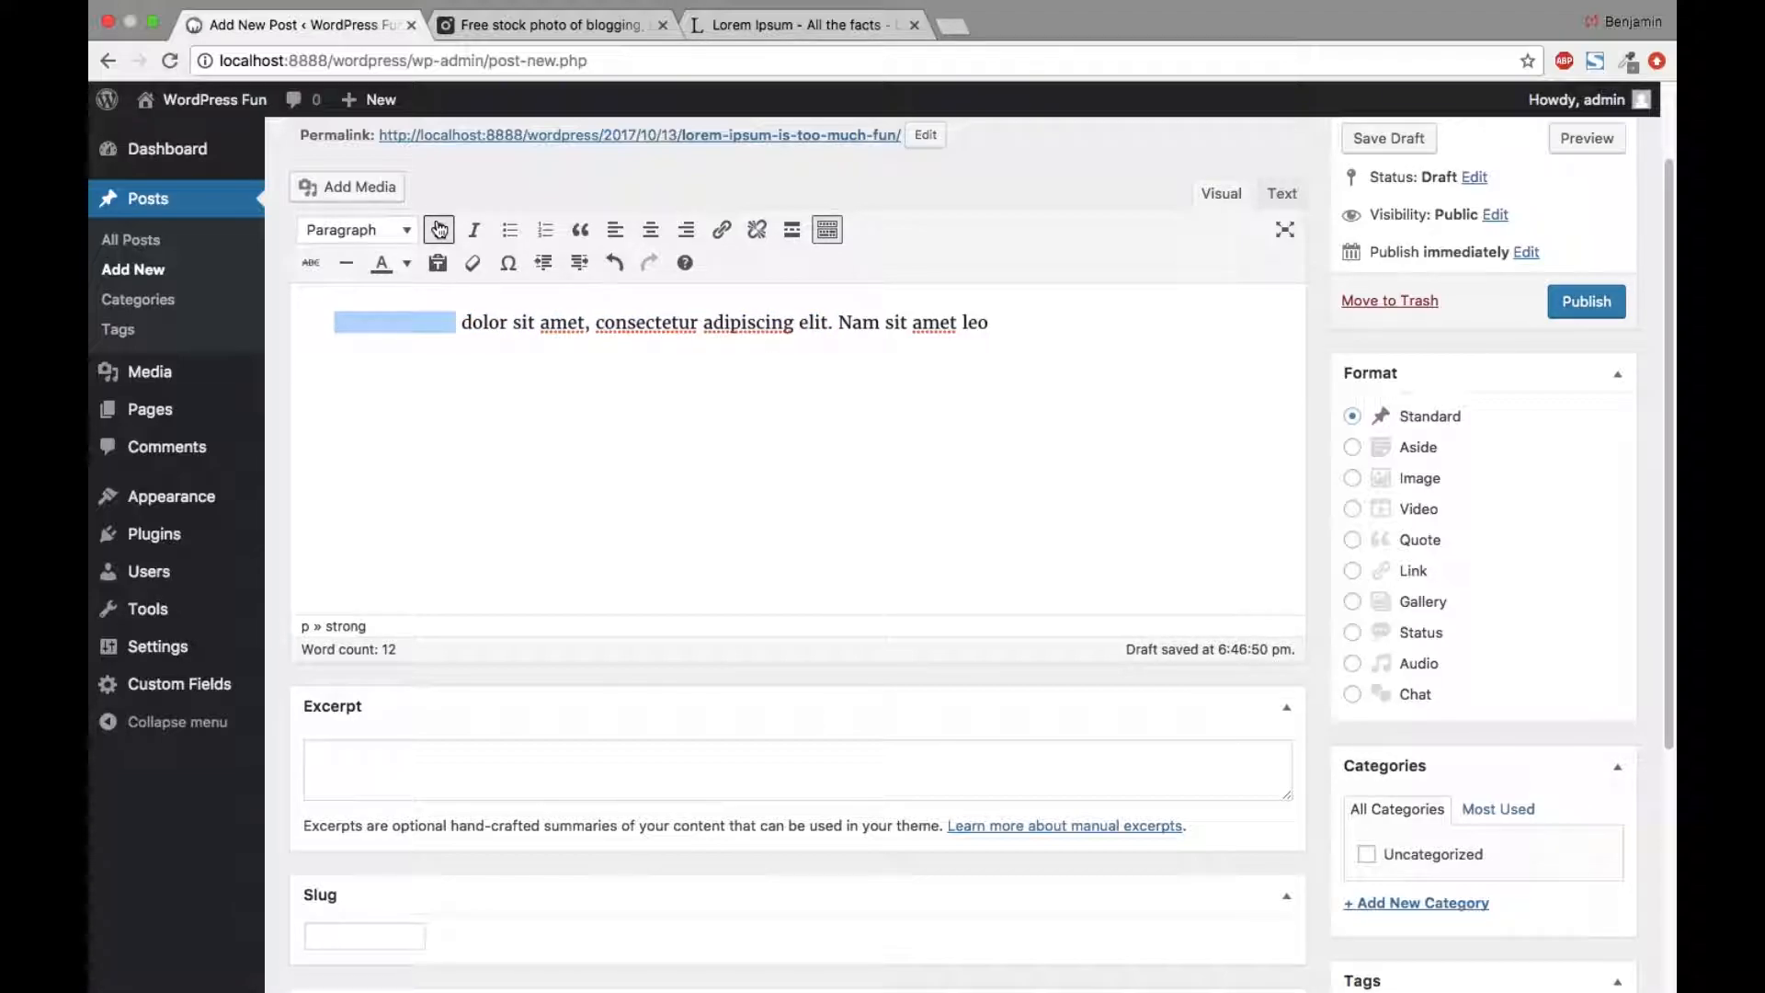
double_click(561, 323)
click(486, 239)
click(1031, 338)
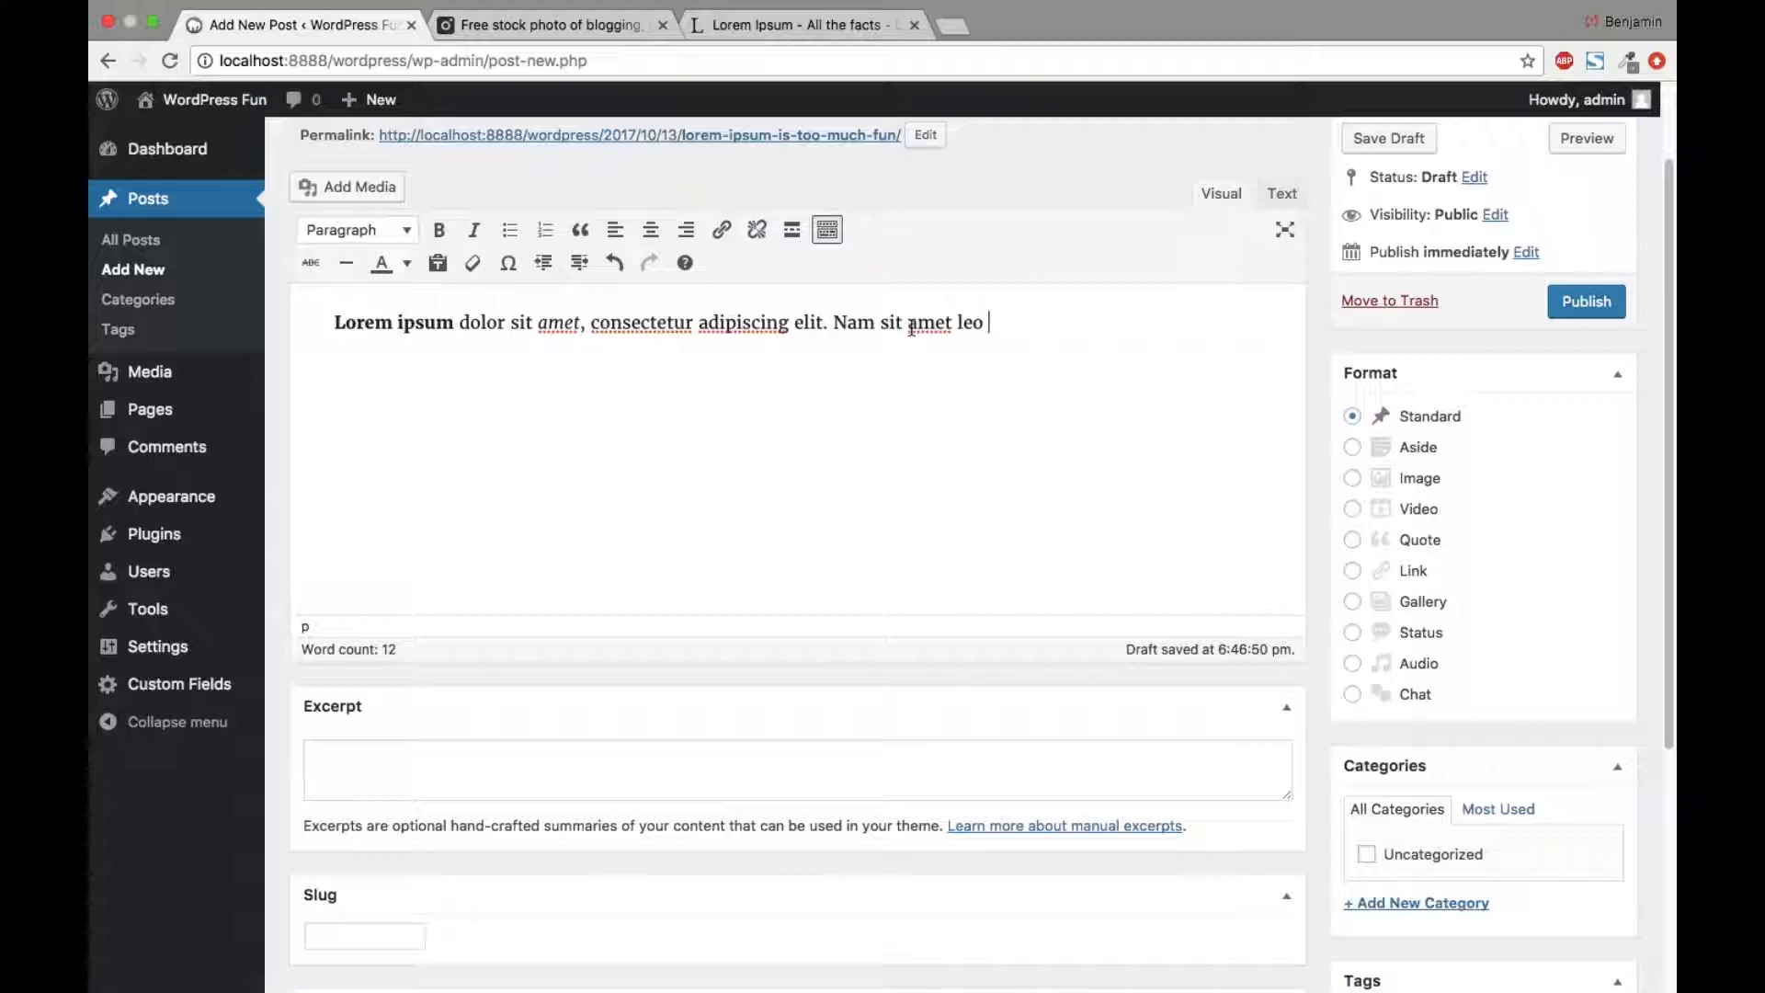
drag(909, 323, 987, 323)
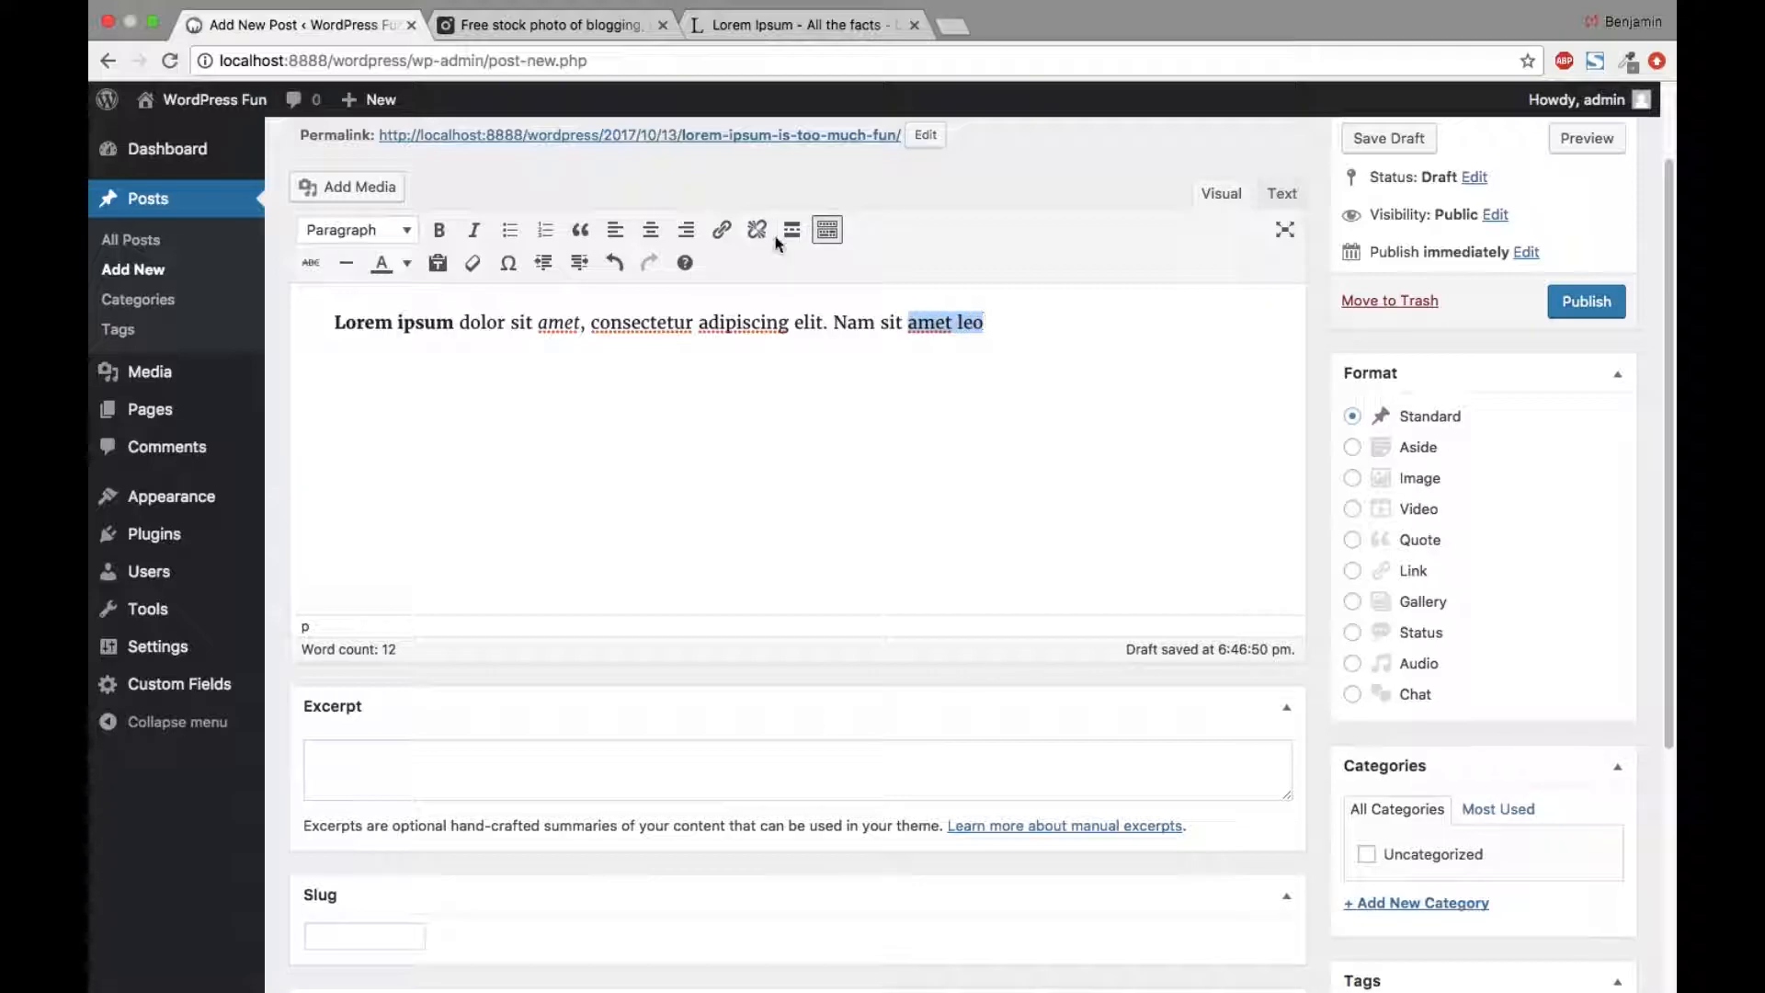
click(723, 230)
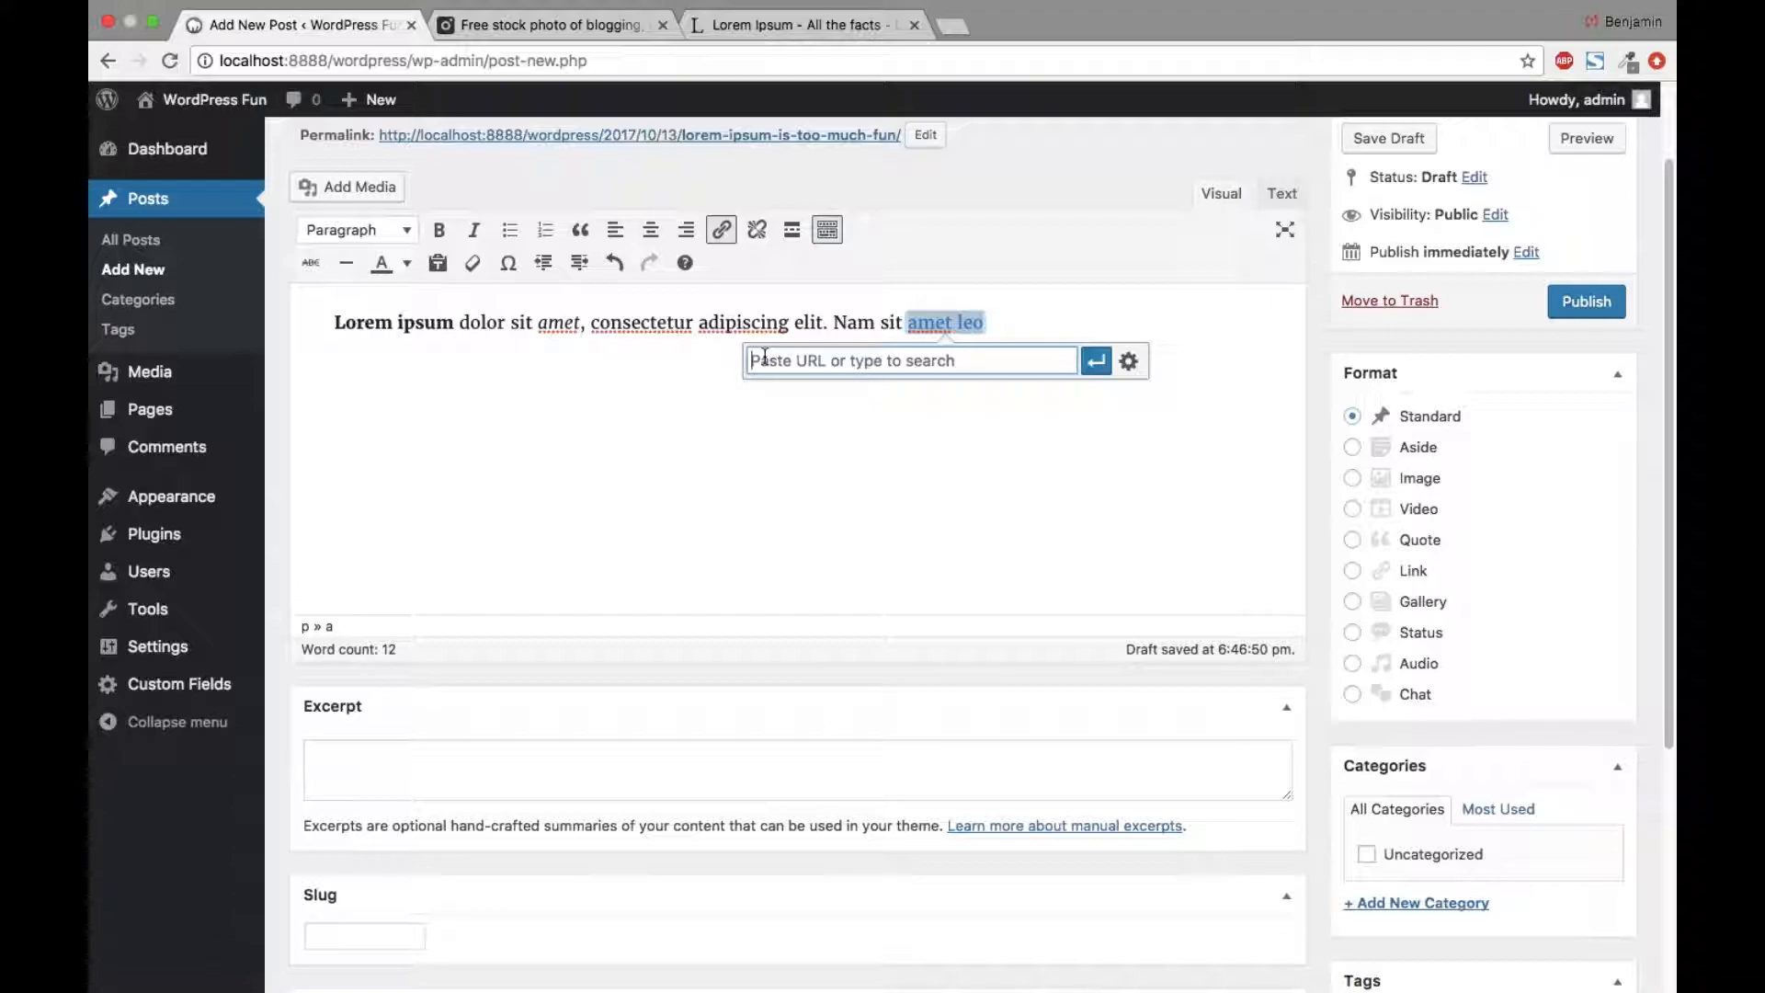
text(h)
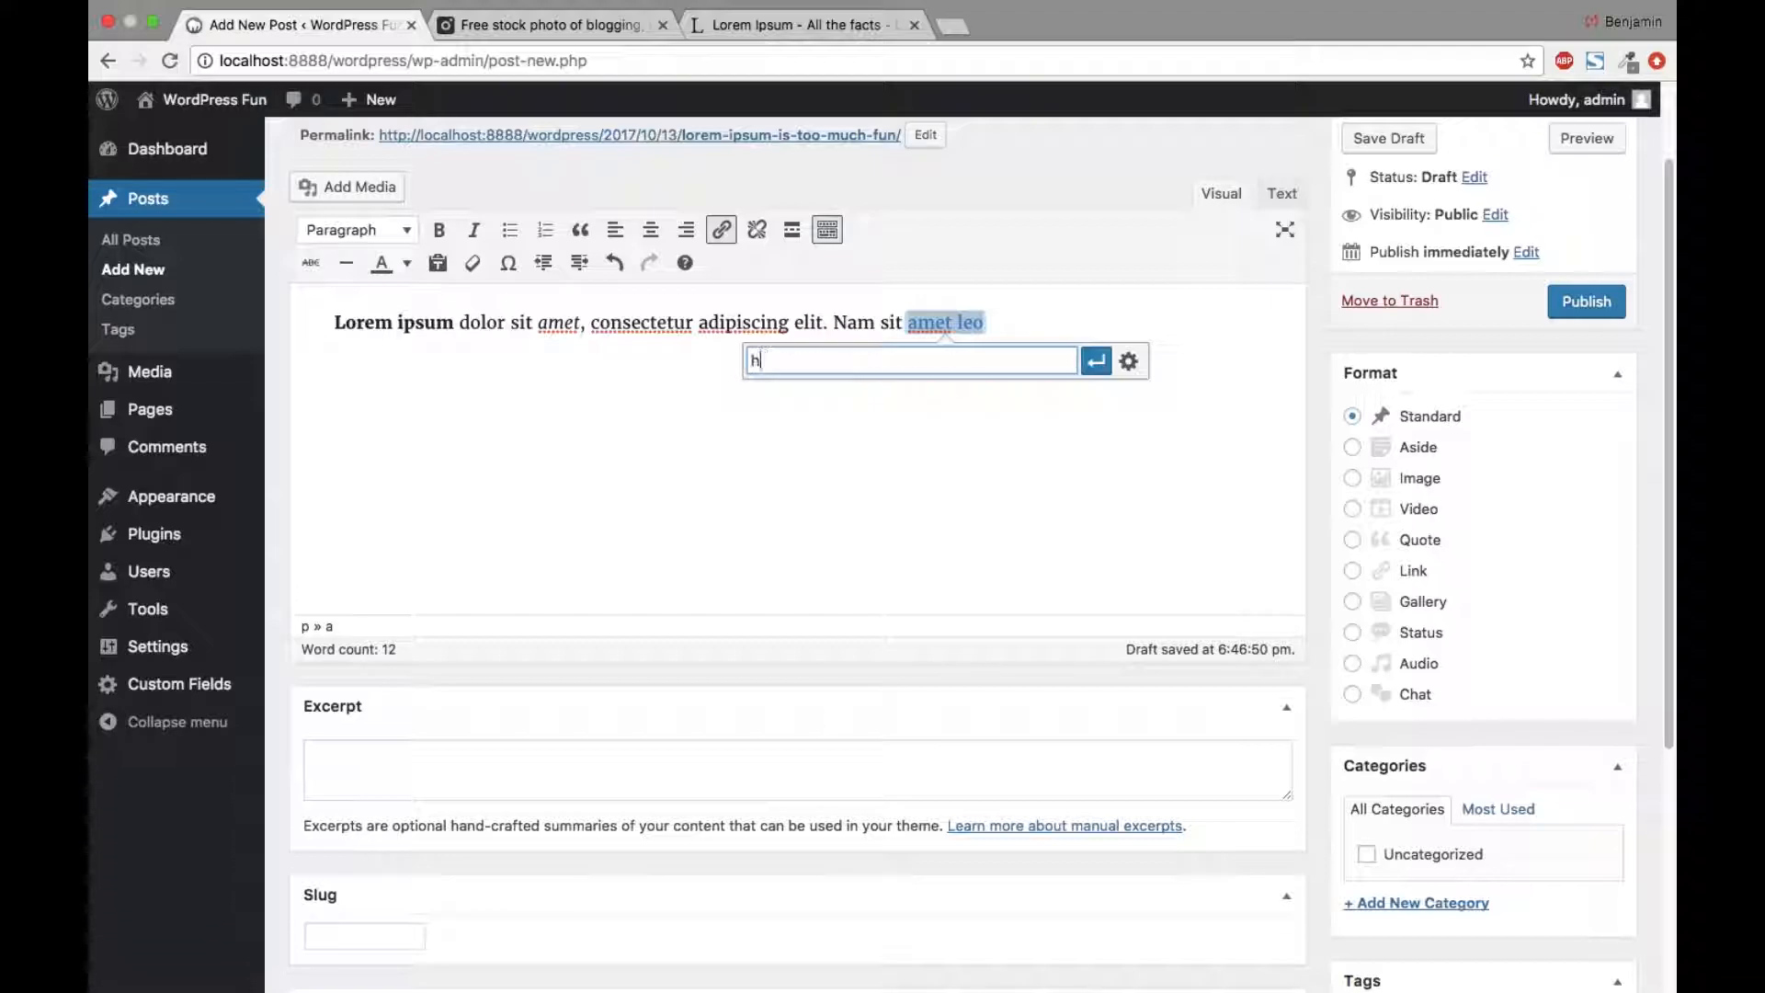
text(ttp://www.google.com)
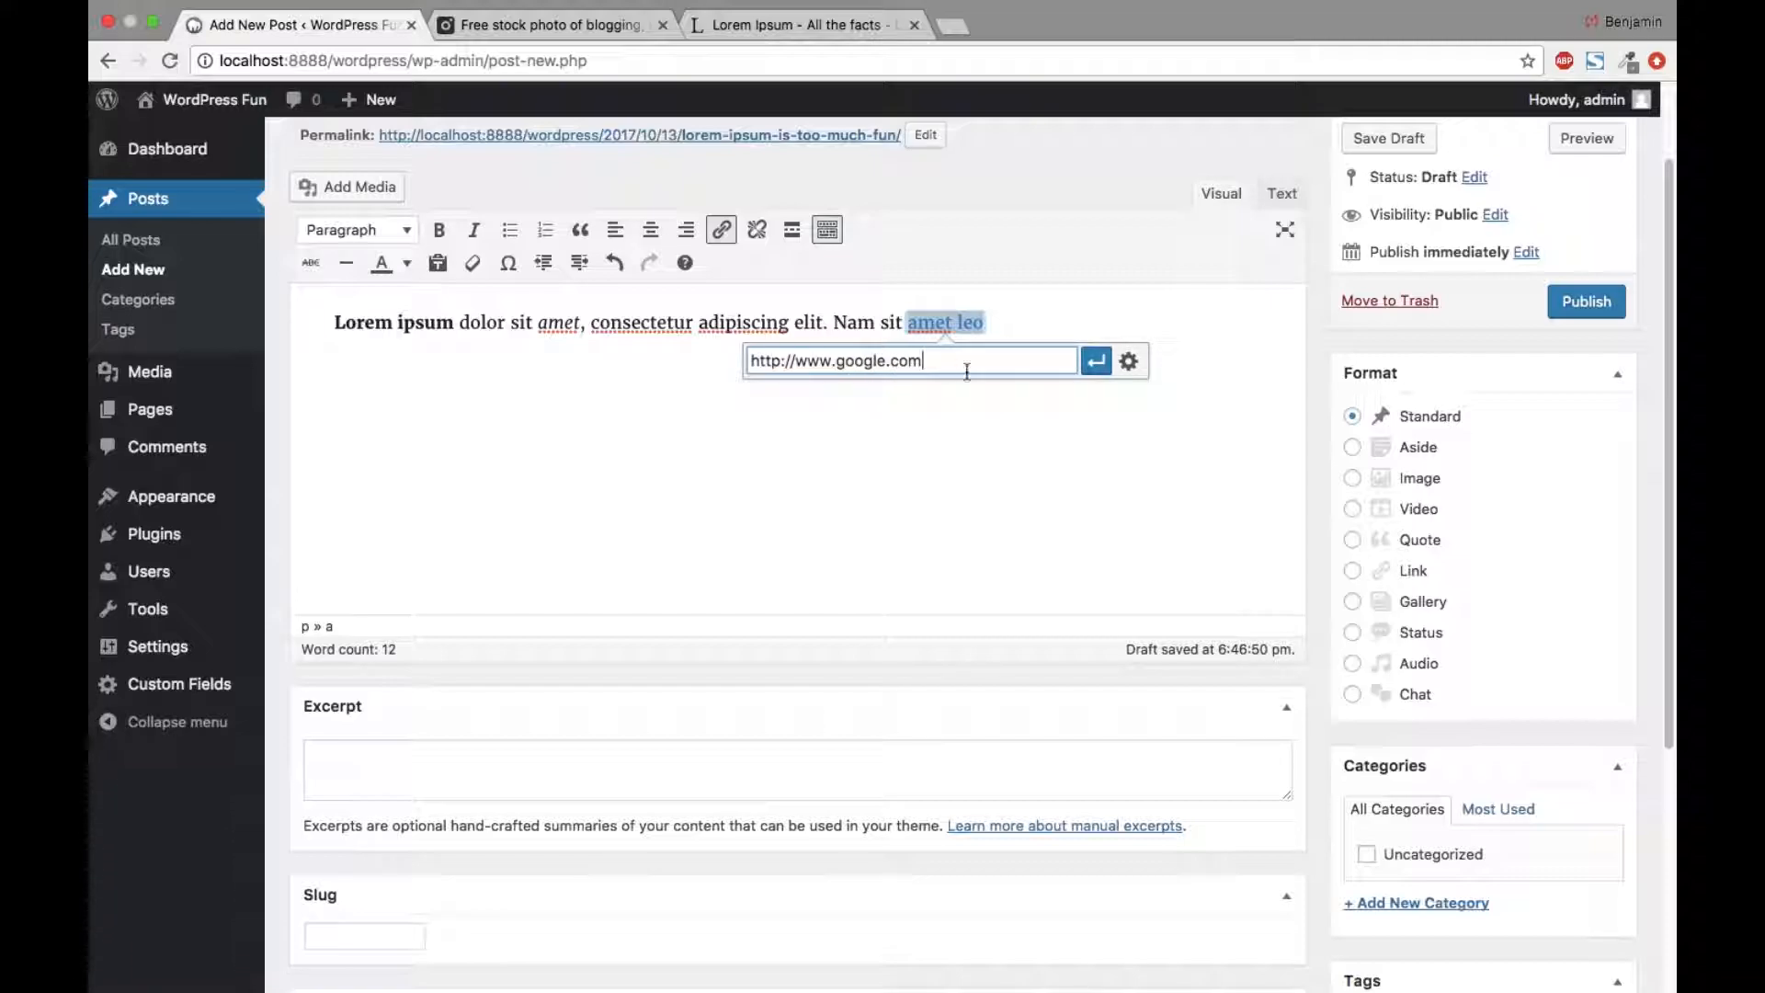
click(1132, 366)
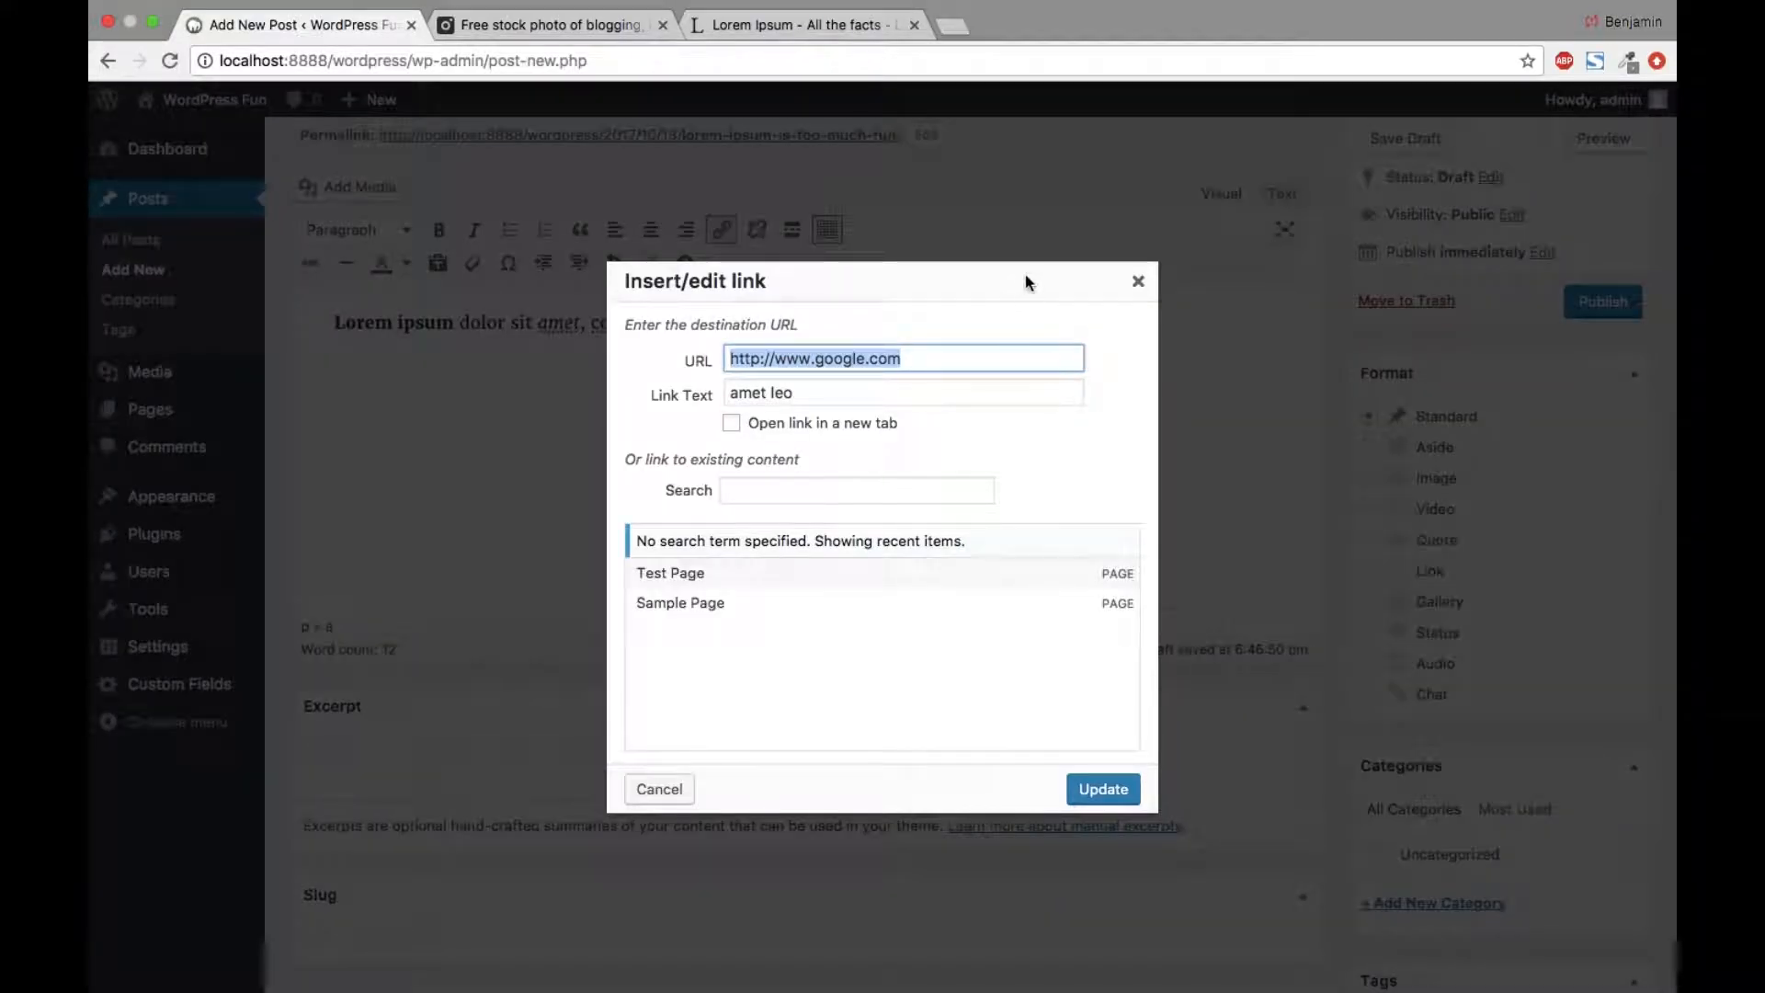
drag(1012, 280, 982, 162)
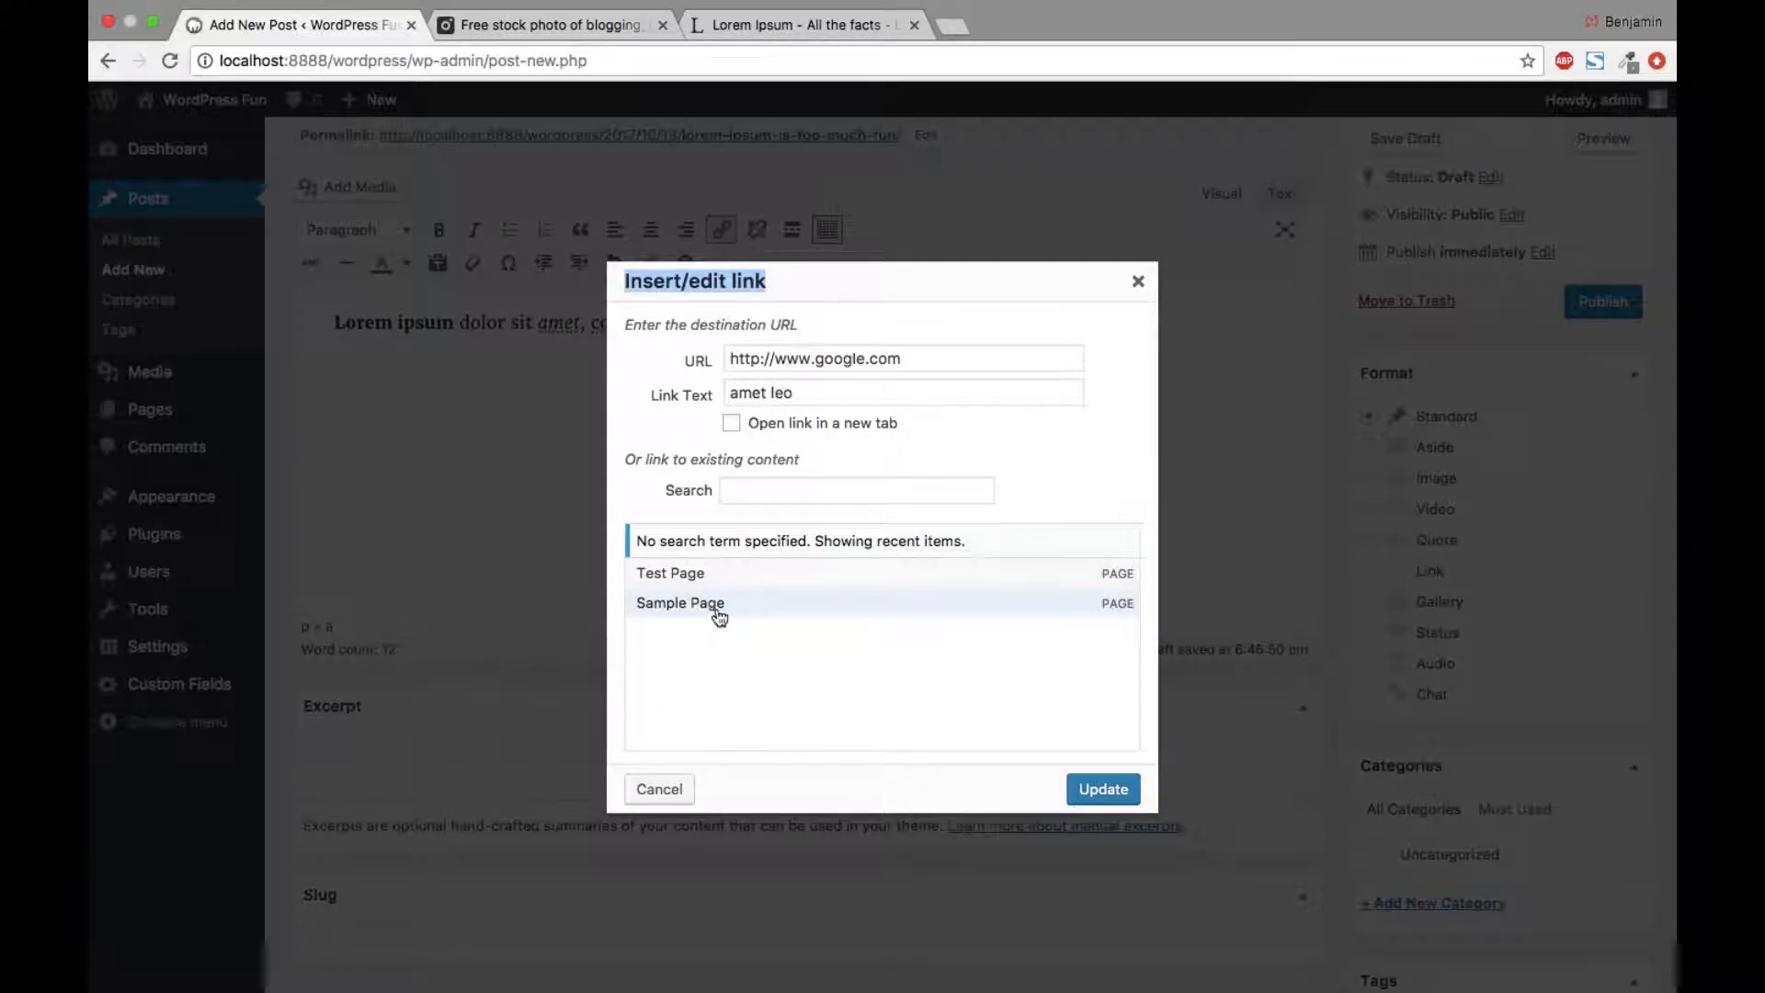
click(736, 430)
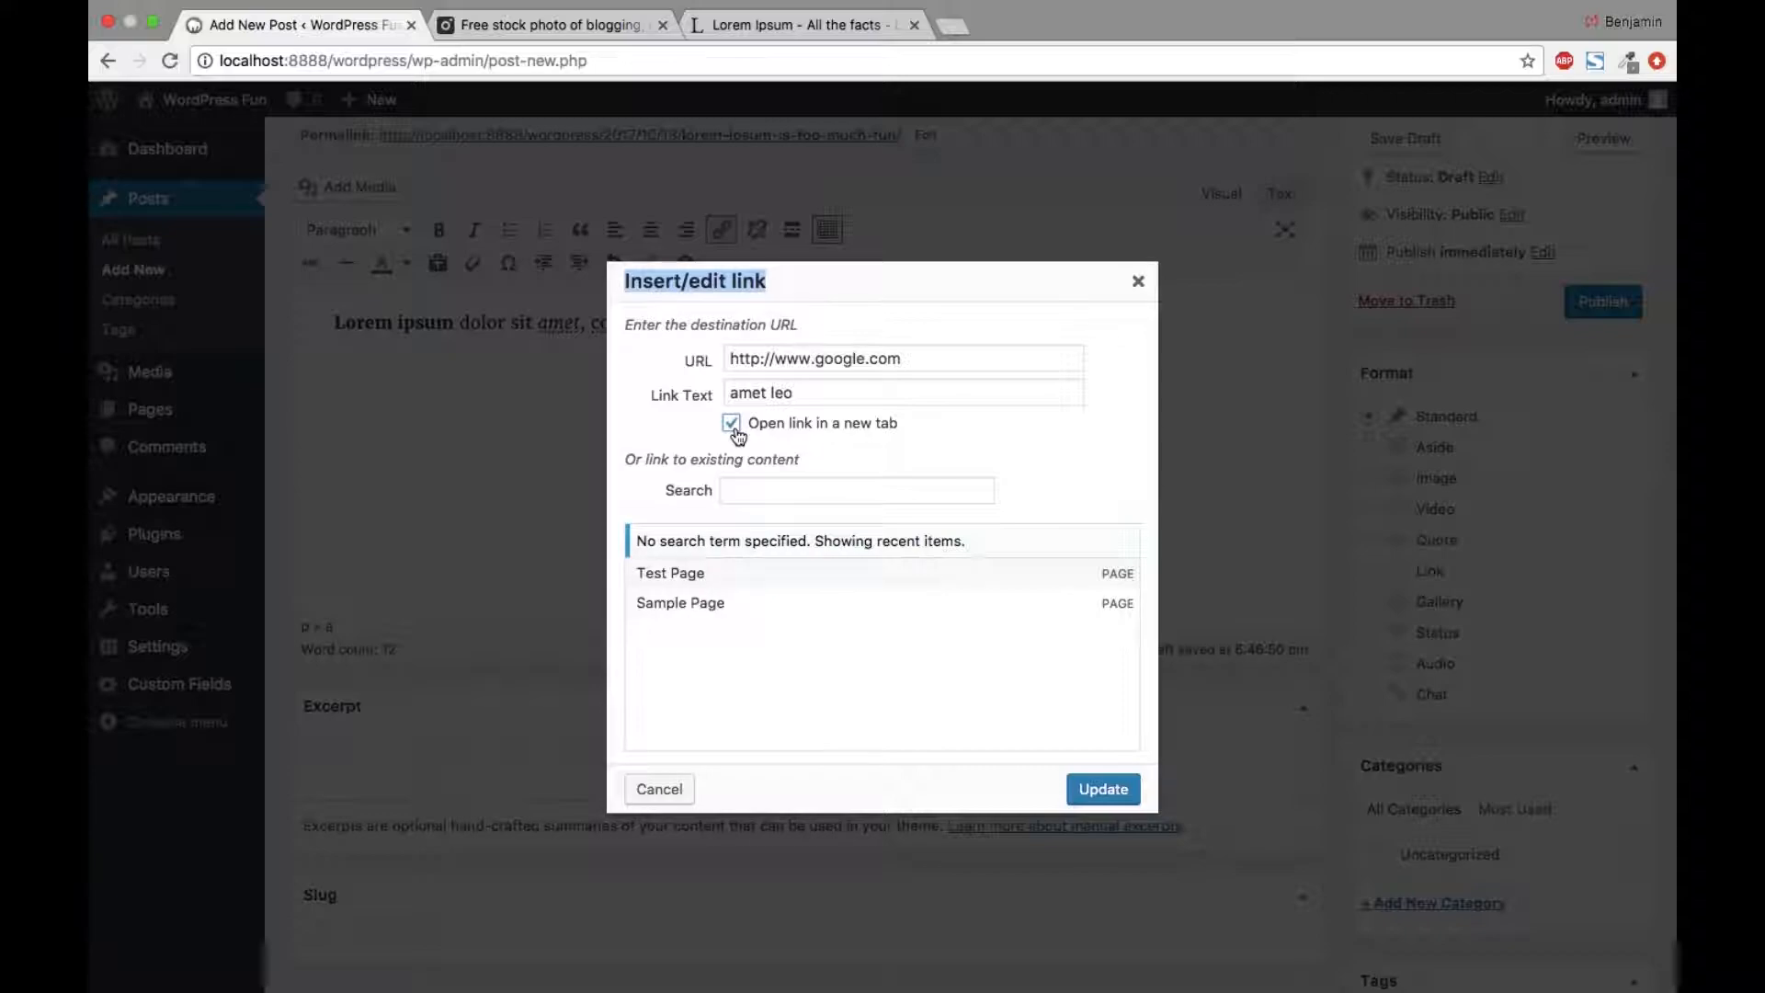
click(1119, 791)
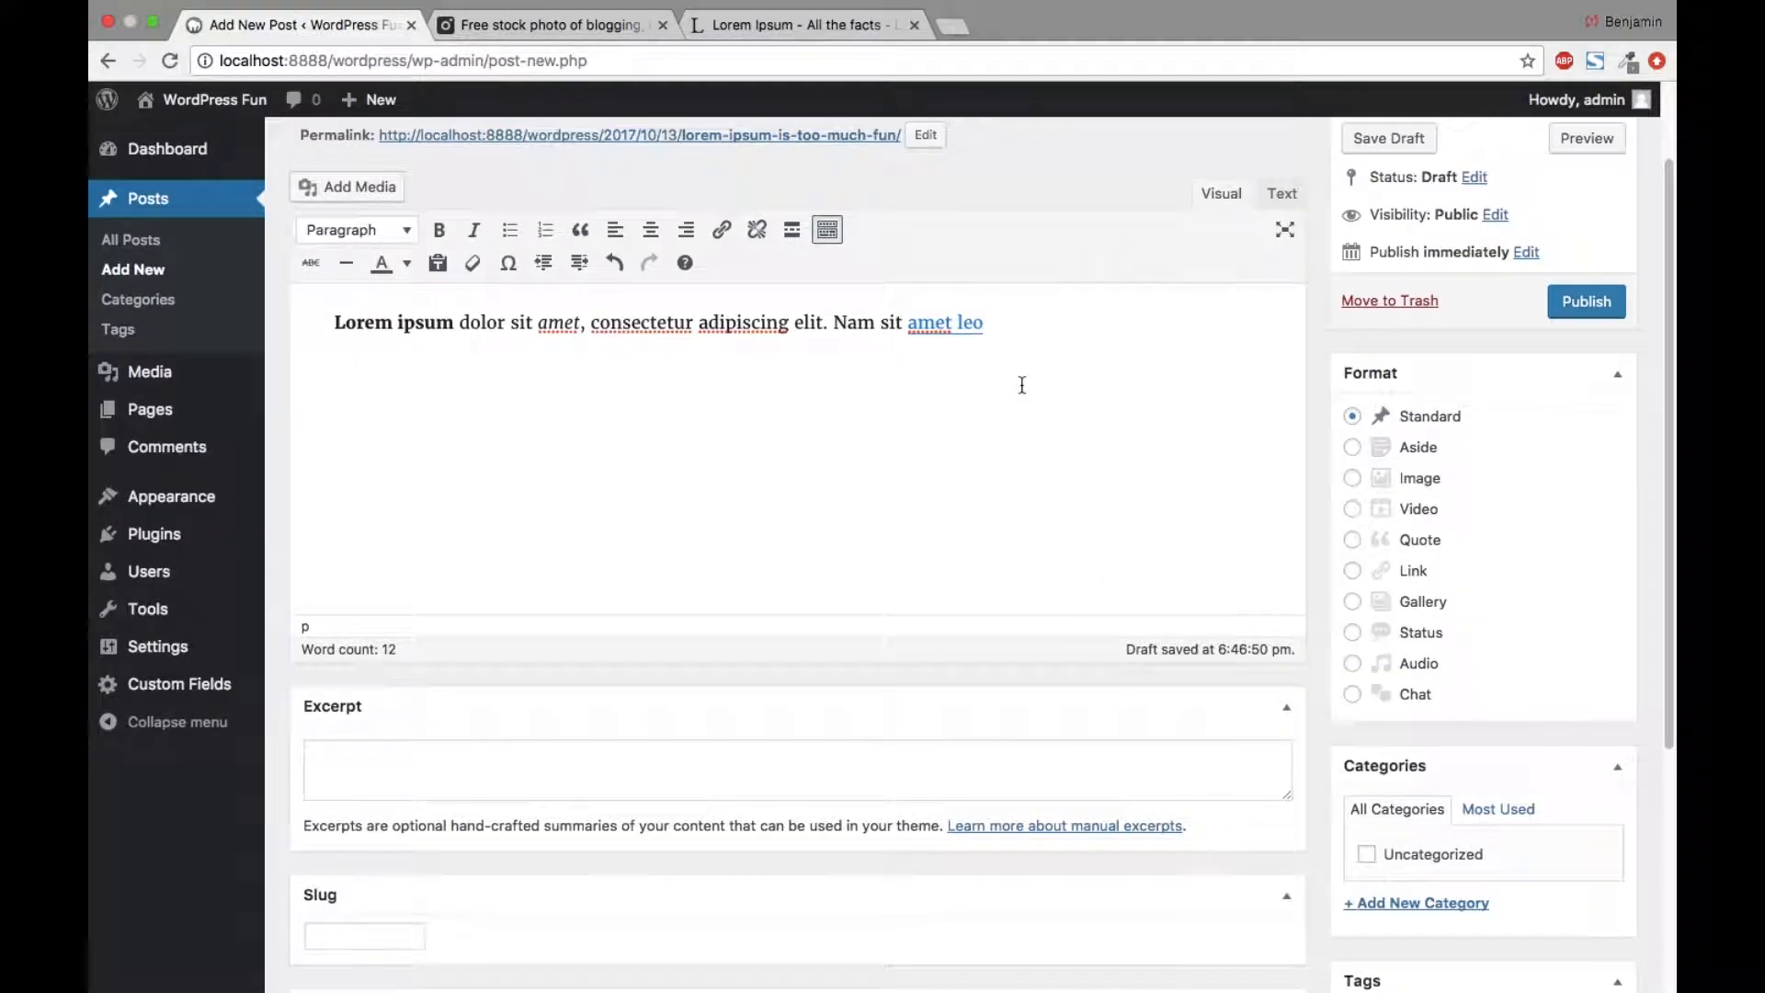
Step: Add a bulleted list below the first line with the items One, Two and Three
click(511, 231)
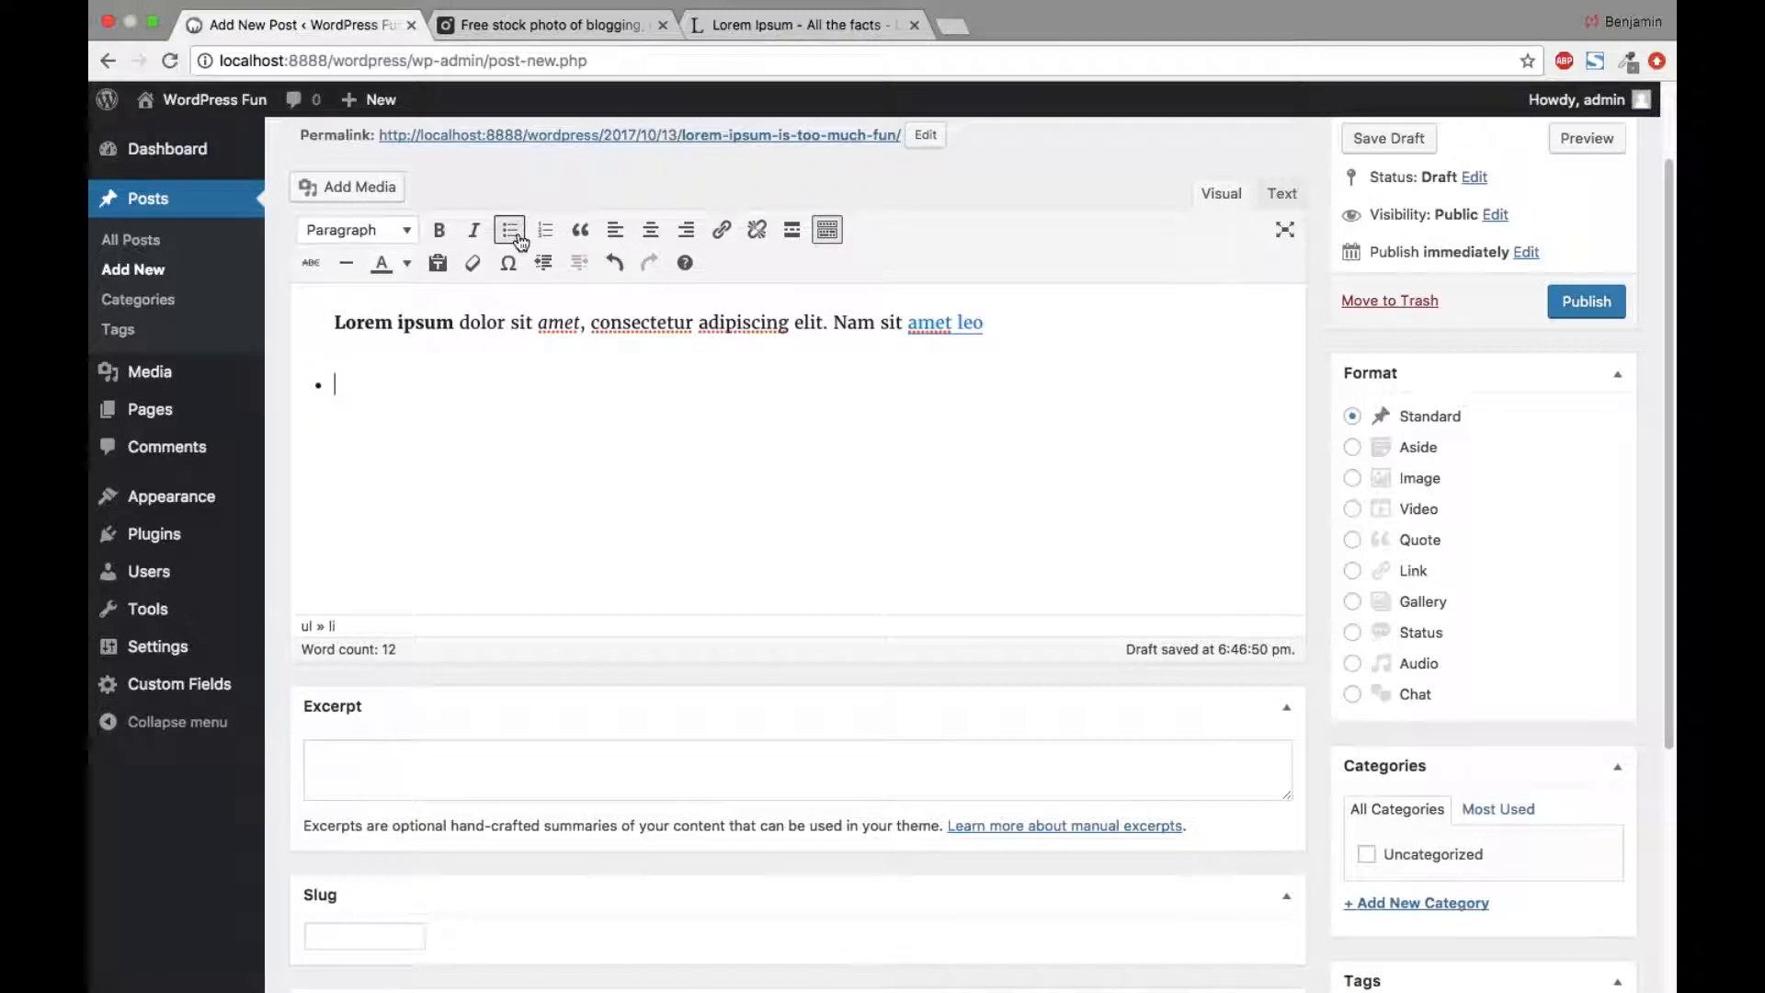
text(One)
key(Return)
text(Two )
text(Three)
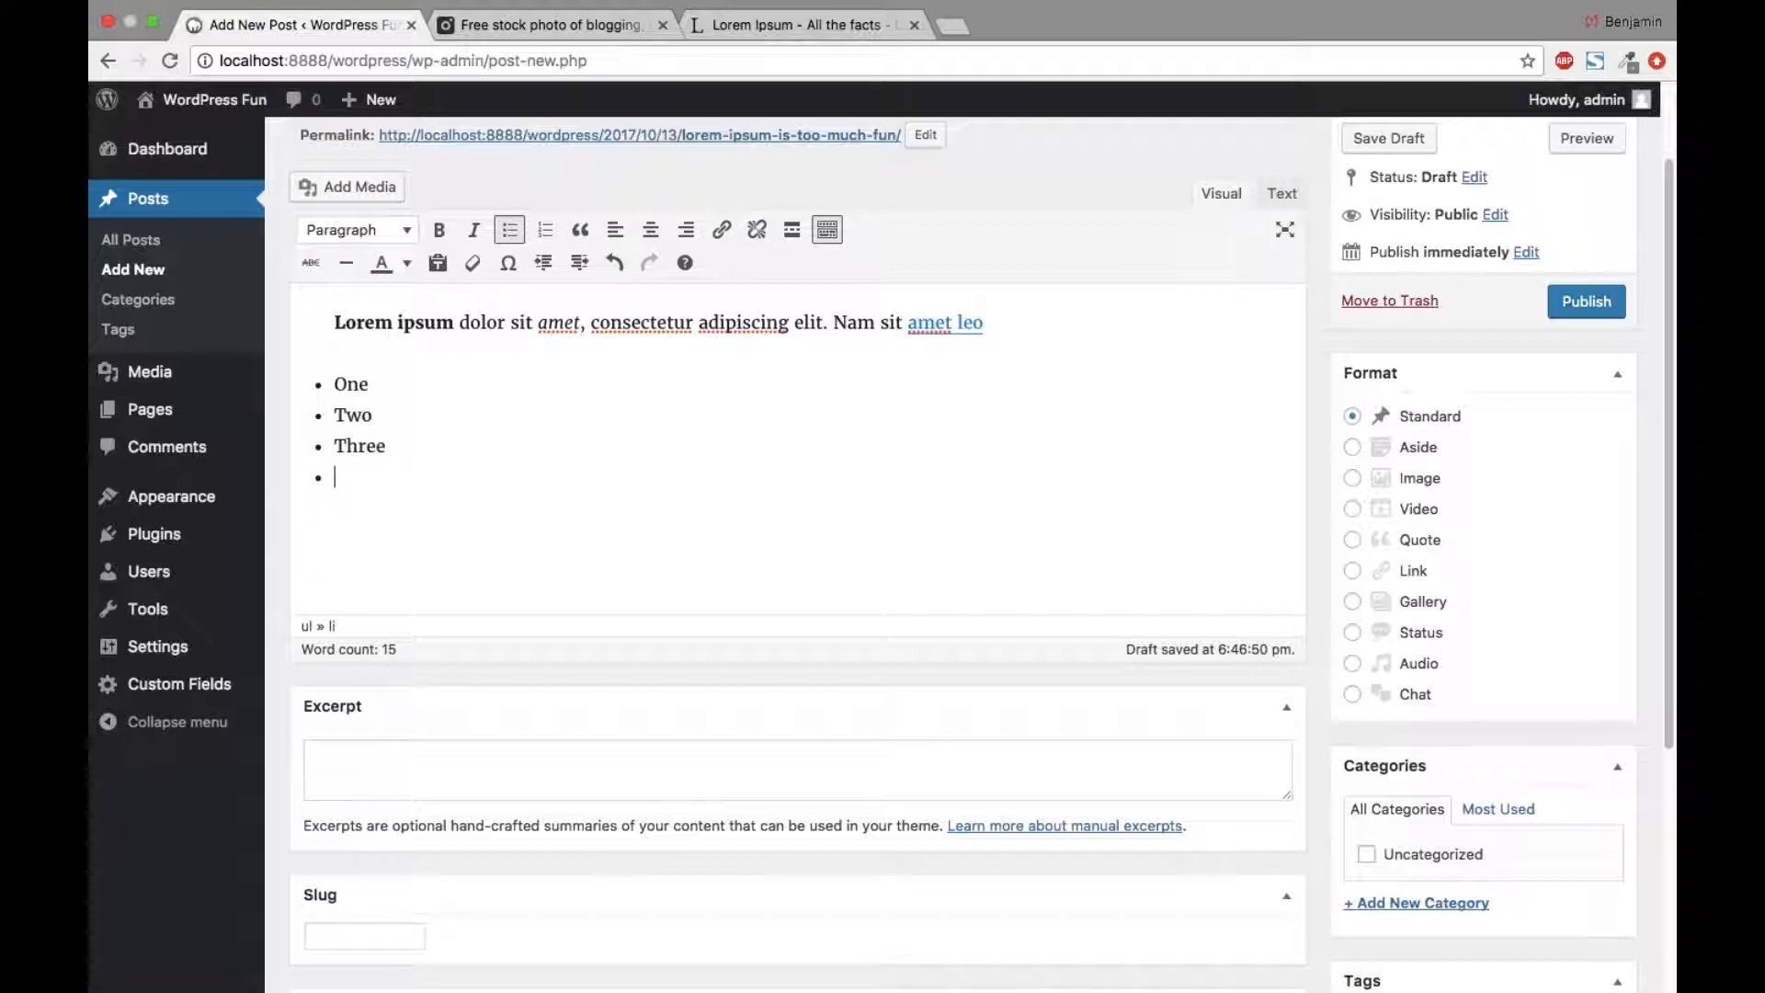
Step: Add a numbered list below the bullets with the items one, two and three, and end it with a blank line
click(546, 231)
text(one)
key(Return)
text(two)
key(Return)
text(three)
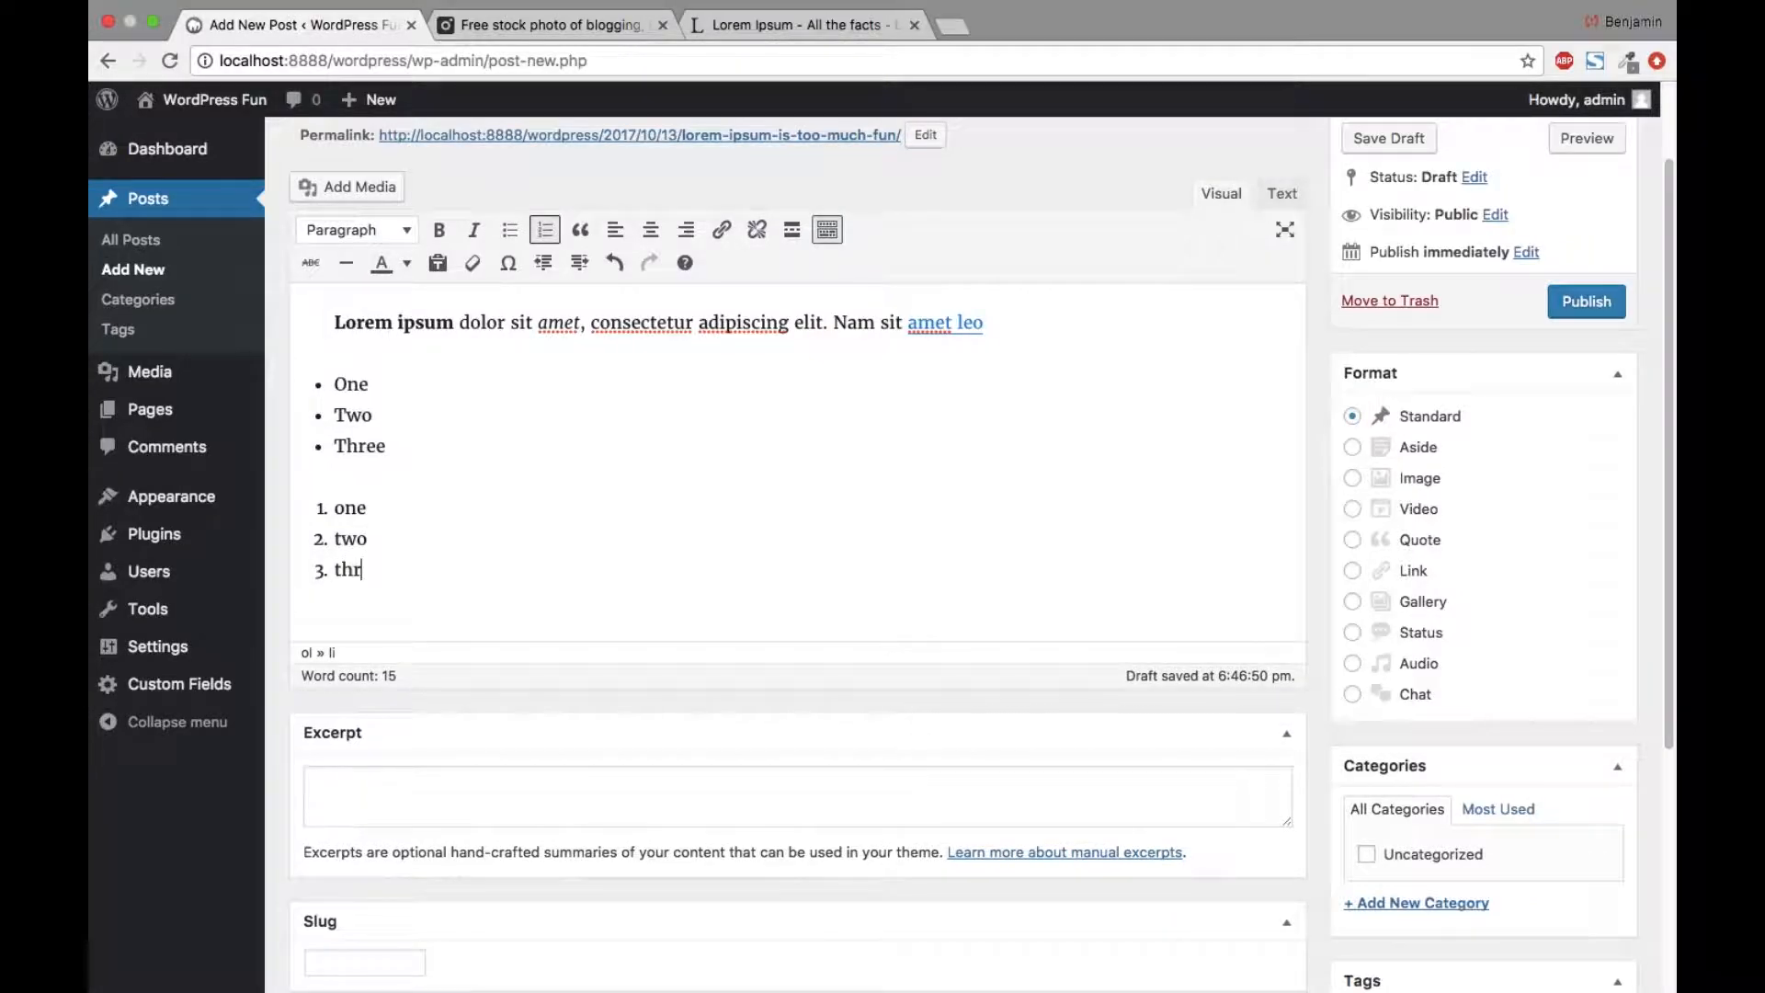
key(Return)
key(Return)
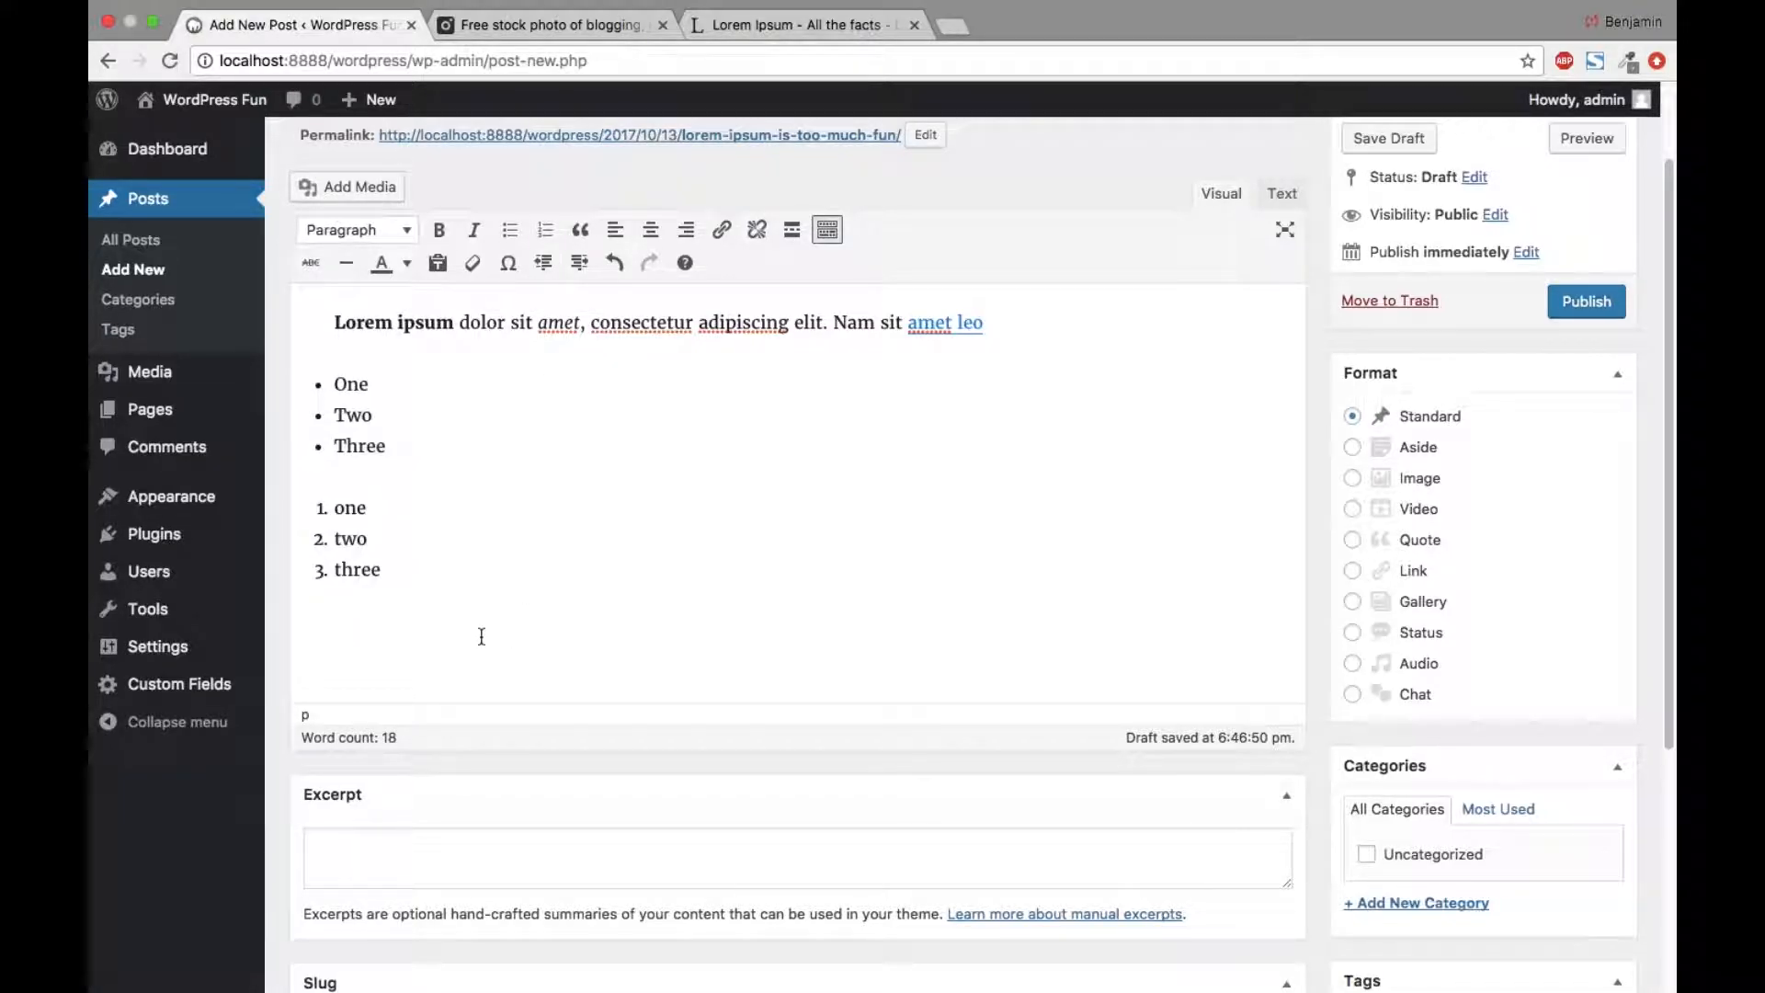
Step: Switch to the Lorem Ipsum page and copy "placerat ante sed leo faucibus ullamcorper. Ut dictu" from the second paragraph
click(777, 36)
click(507, 532)
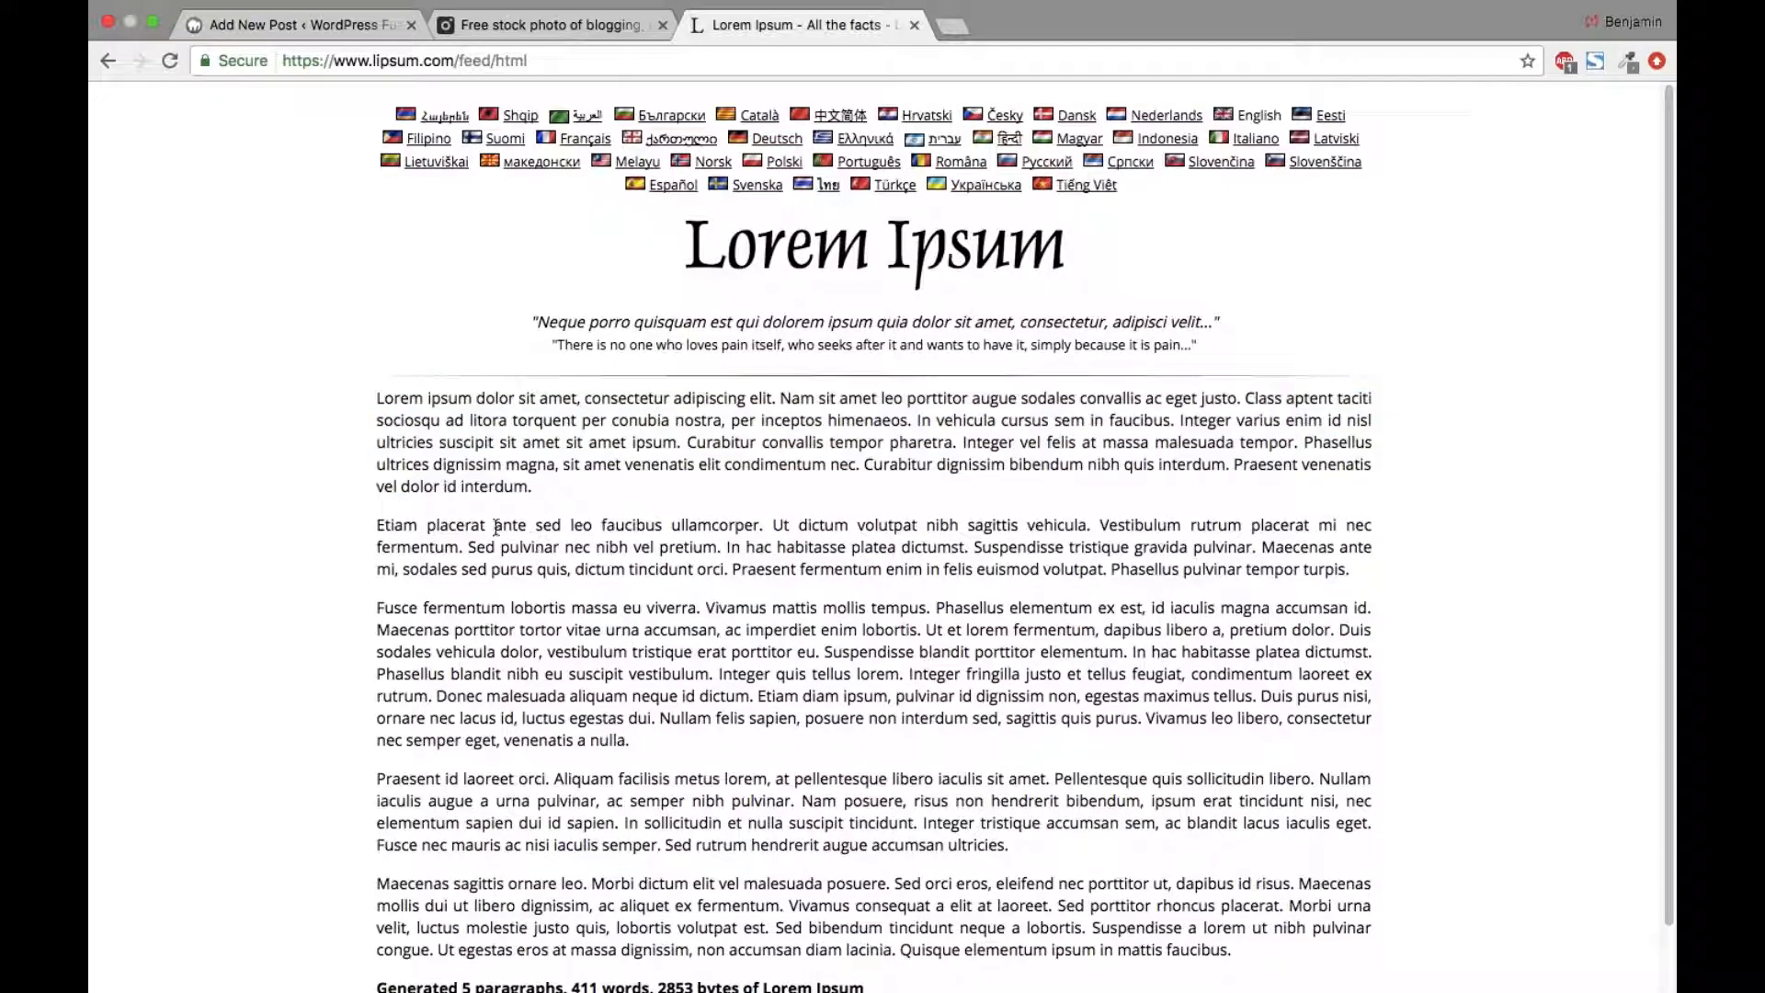
drag(432, 529, 834, 531)
key(super+c)
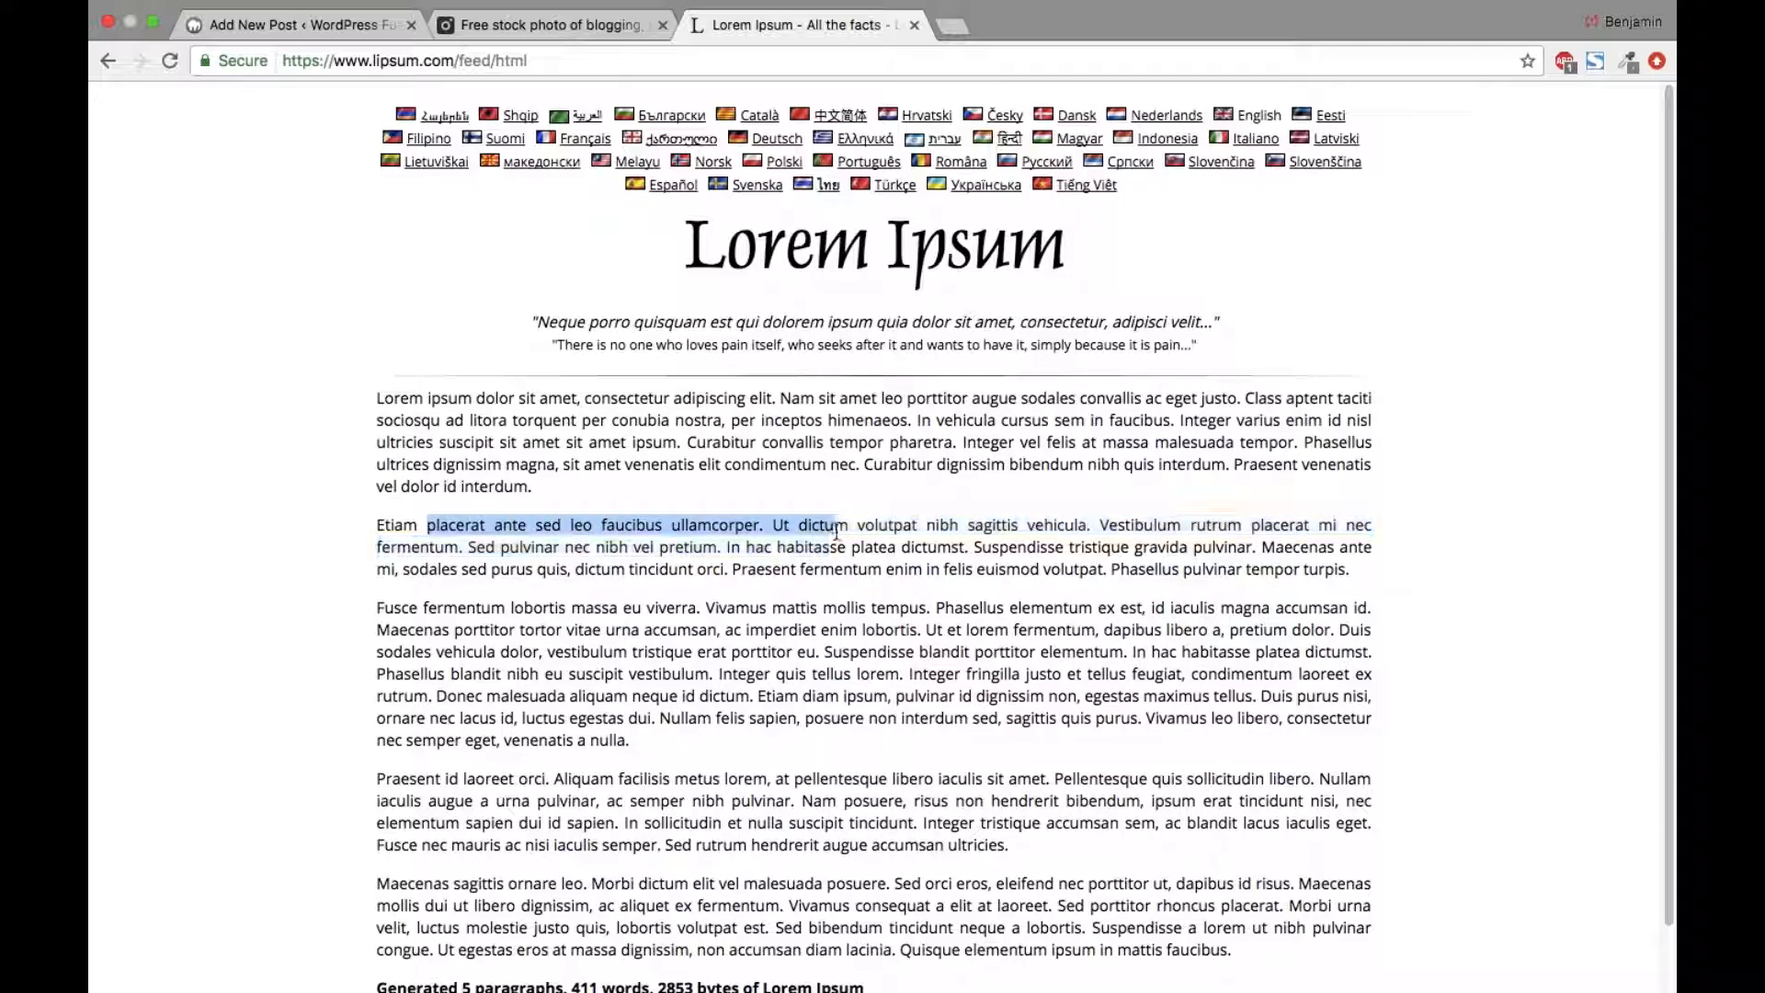
Step: Return to the post editor, paste the copied phrase below the numbered list and format it as a blockquote
click(552, 28)
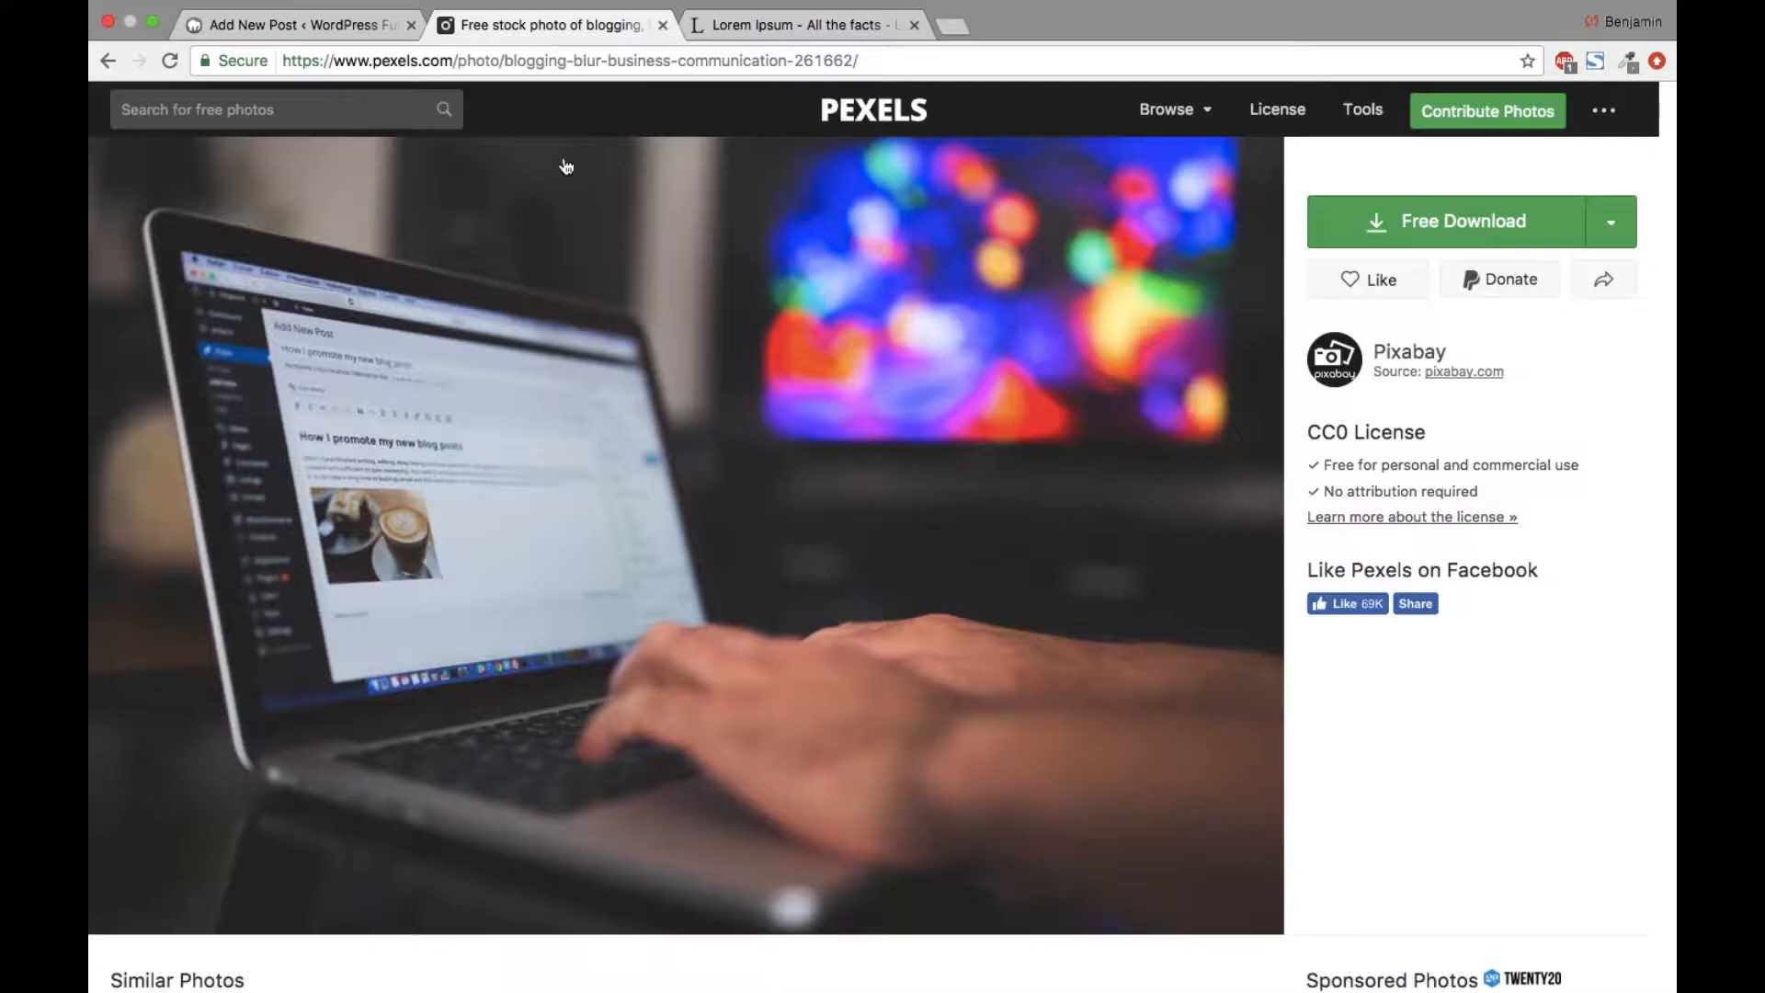
drag(519, 35, 307, 27)
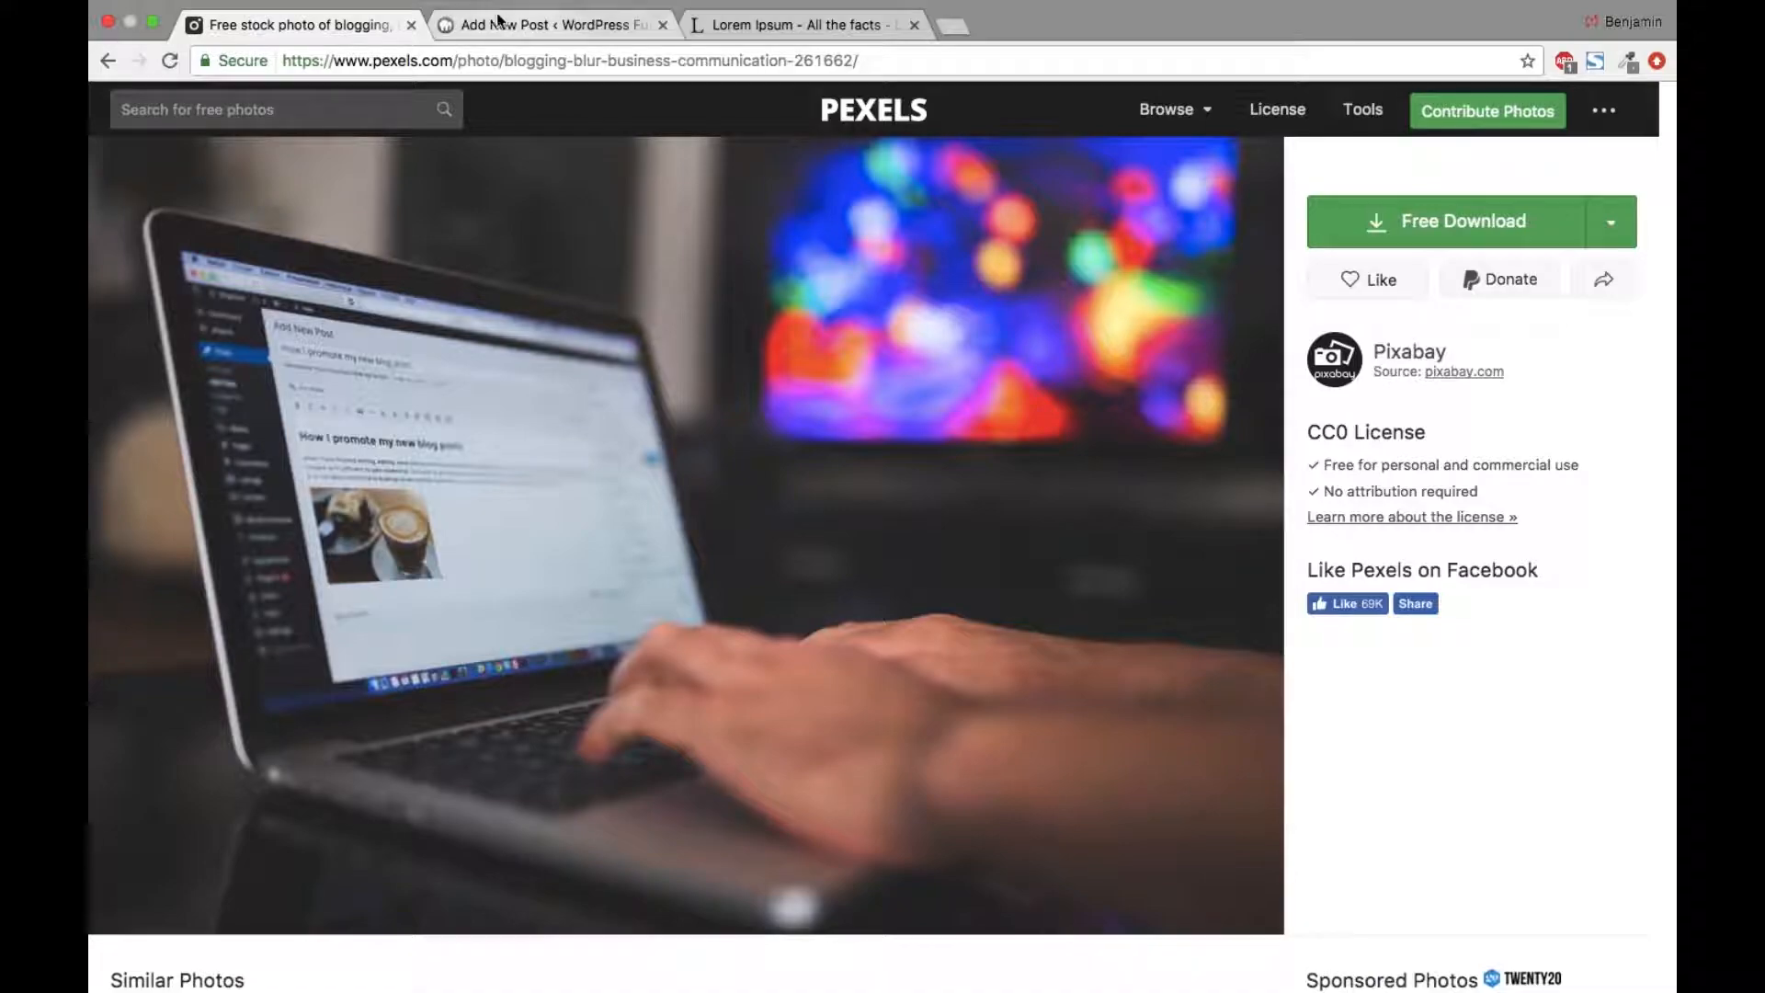
click(543, 25)
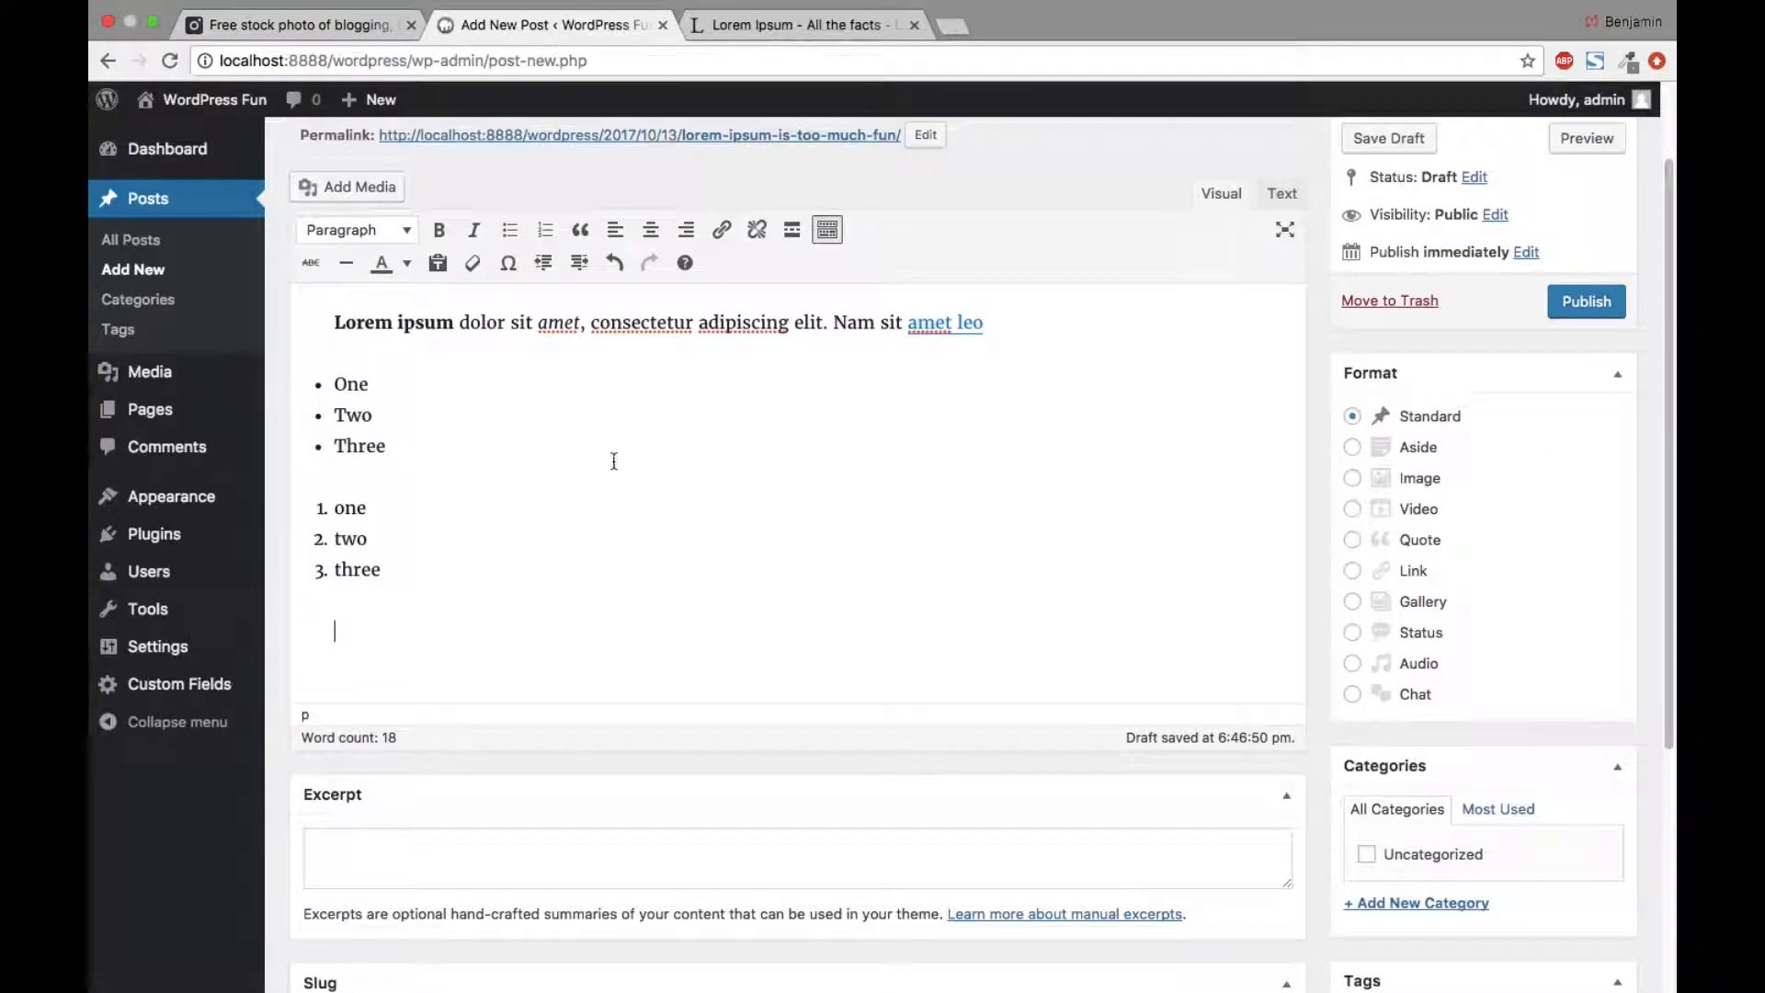
key(super+v)
key(super+shift+Left)
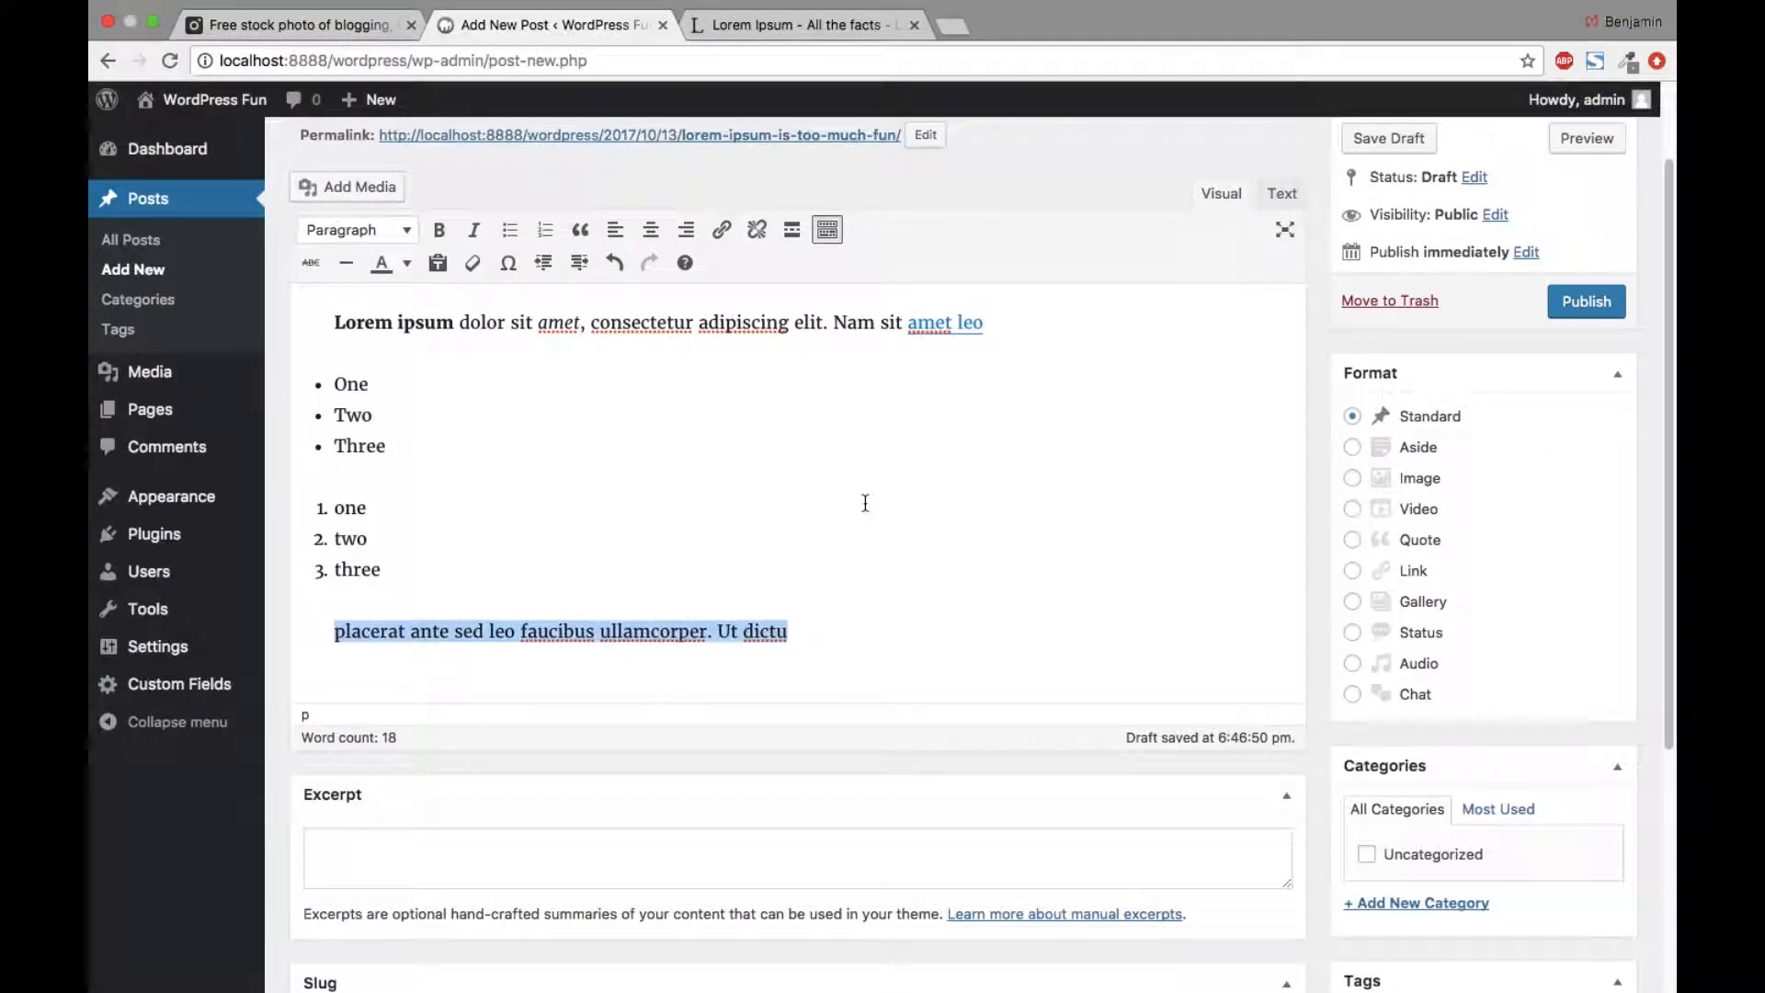
click(580, 232)
click(471, 670)
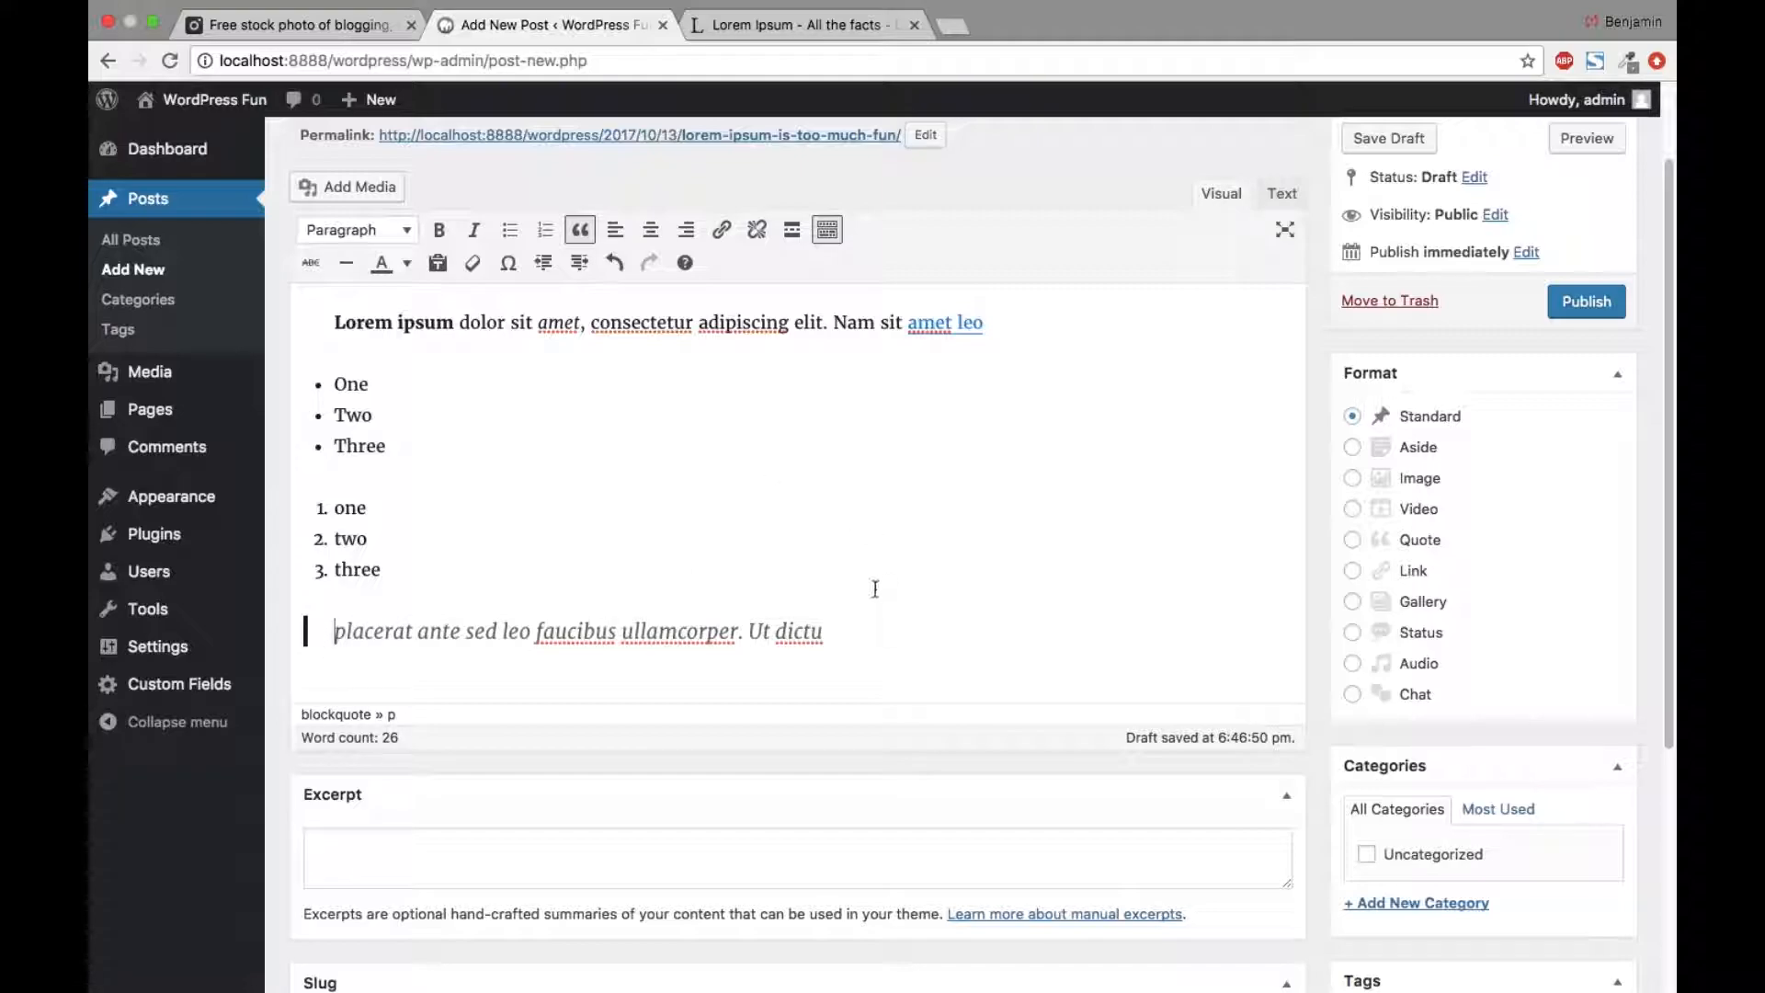
Step: On the Lorem Ipsum page, copy the third paragraph from "Fusce fermentum" through "sodales vehicula dolor,"
click(800, 25)
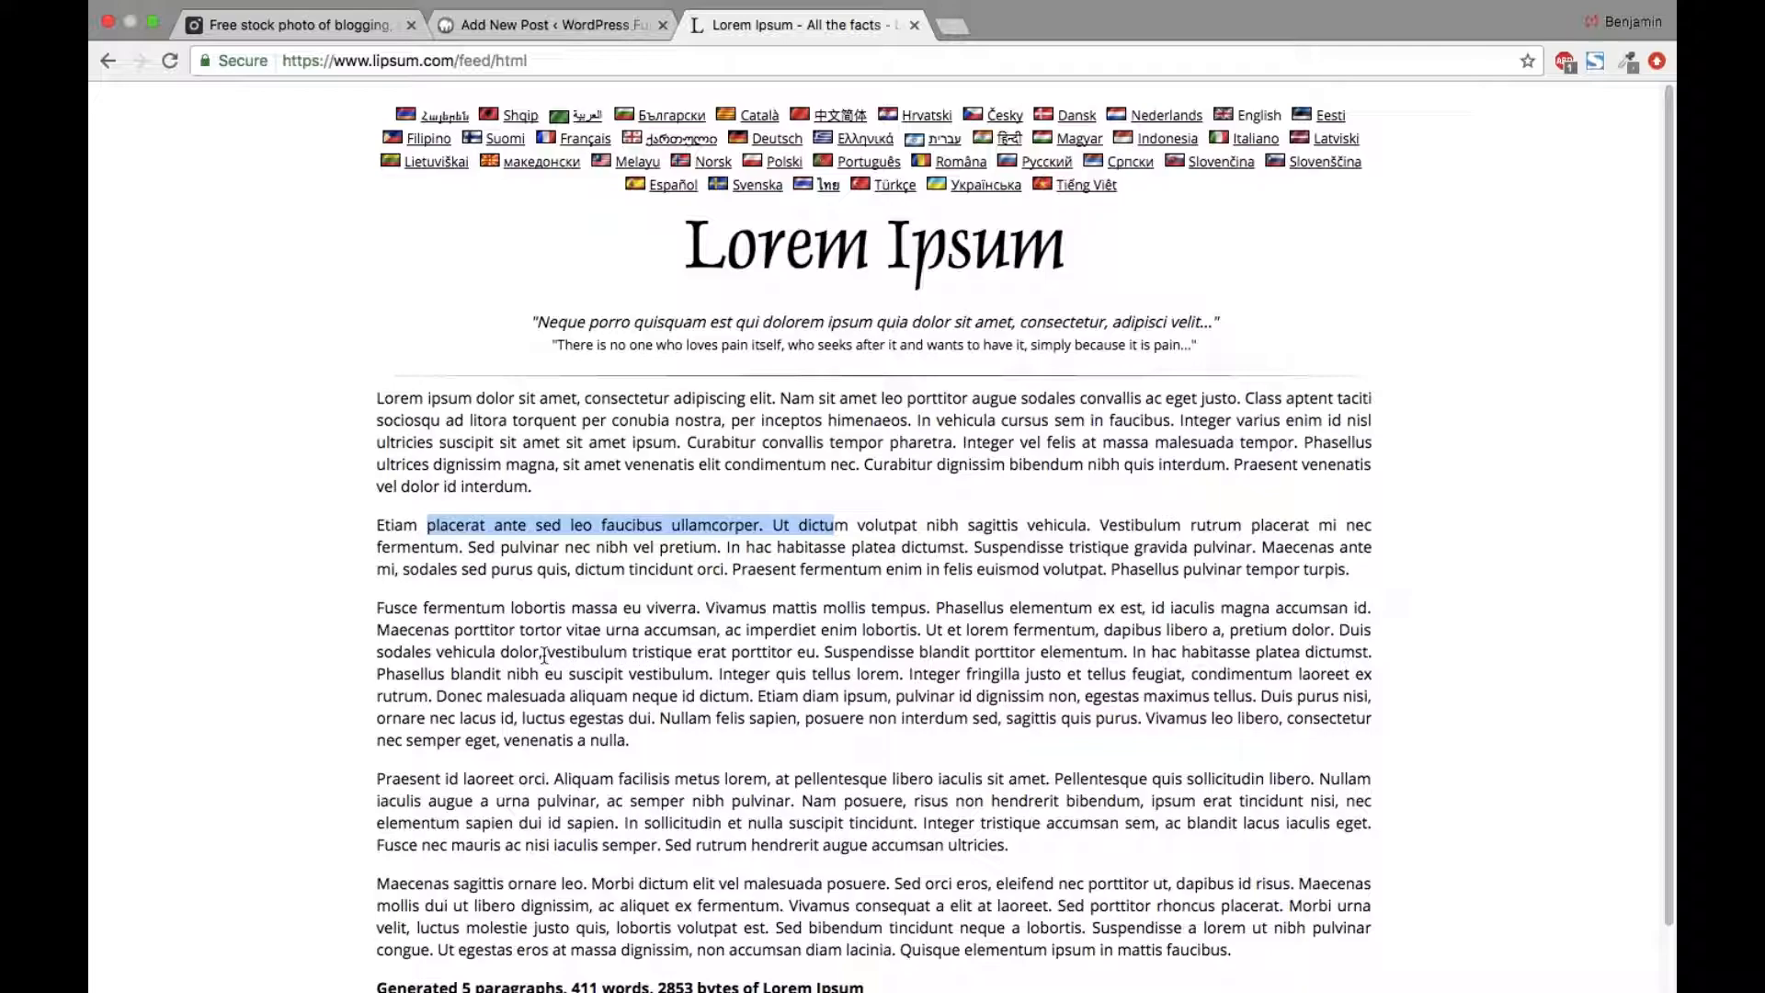
drag(545, 654, 379, 607)
key(super+c)
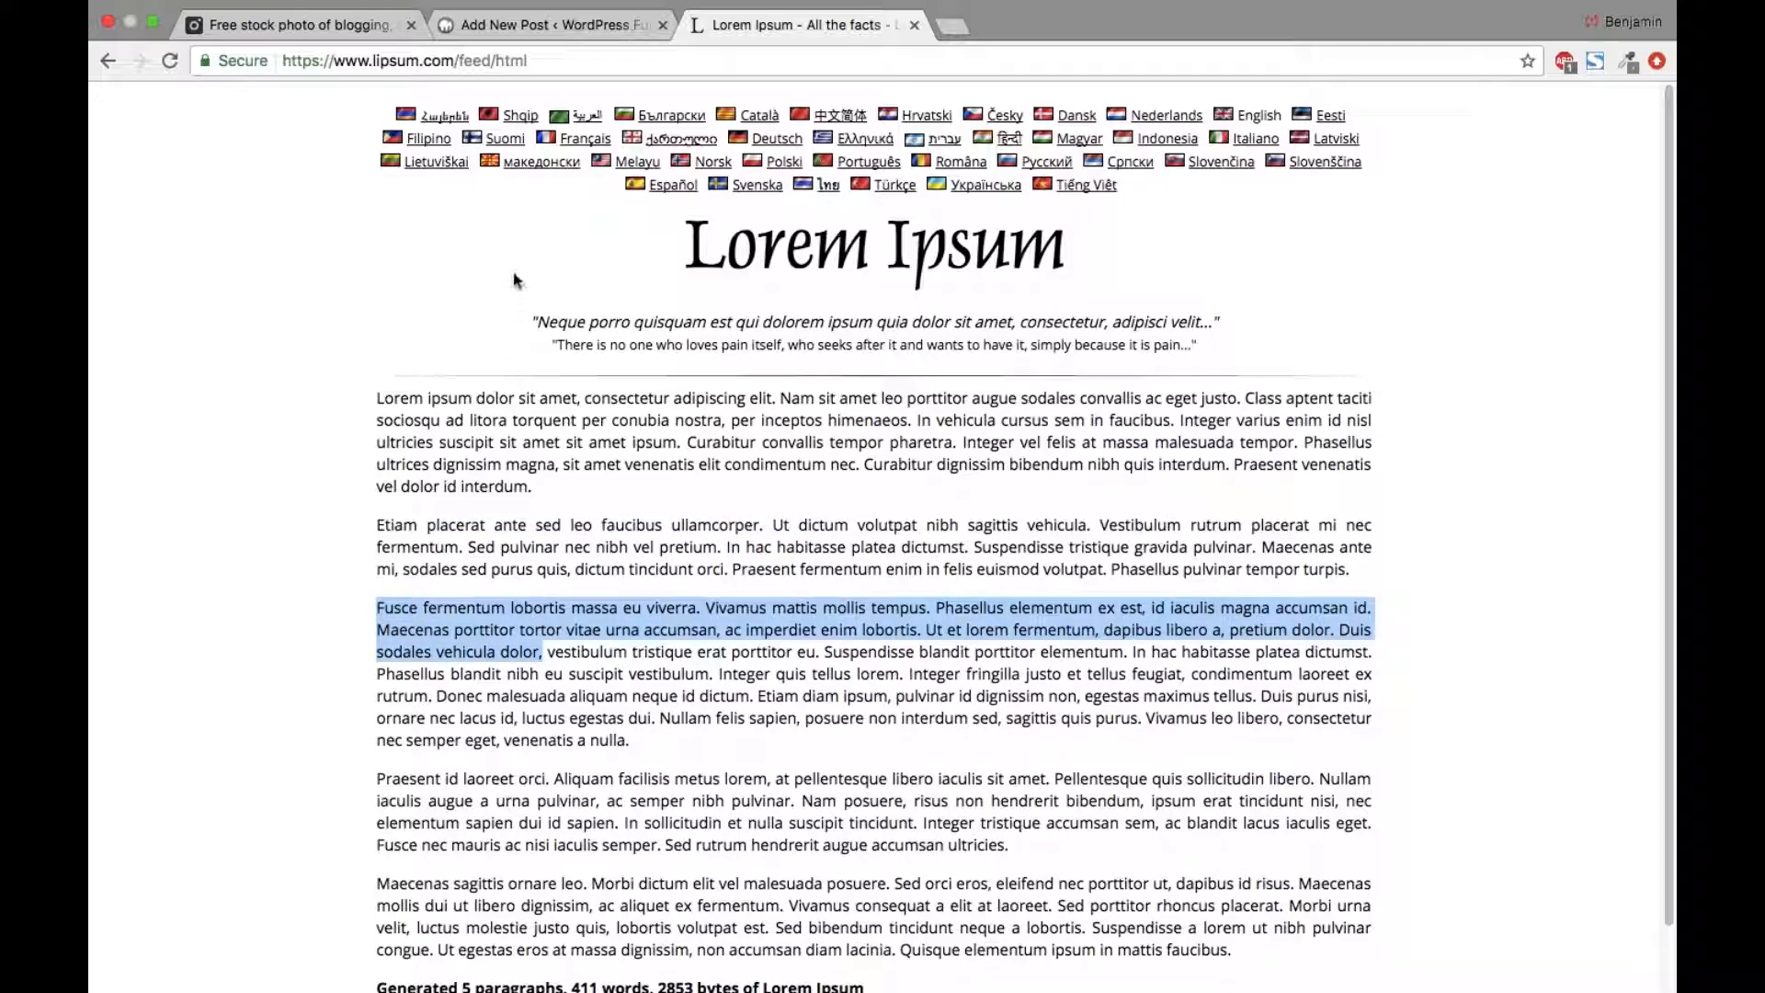
Step: Paste the copied "Fusce fermentum" passage into the post as a paragraph below the blockquote and align it left
click(552, 25)
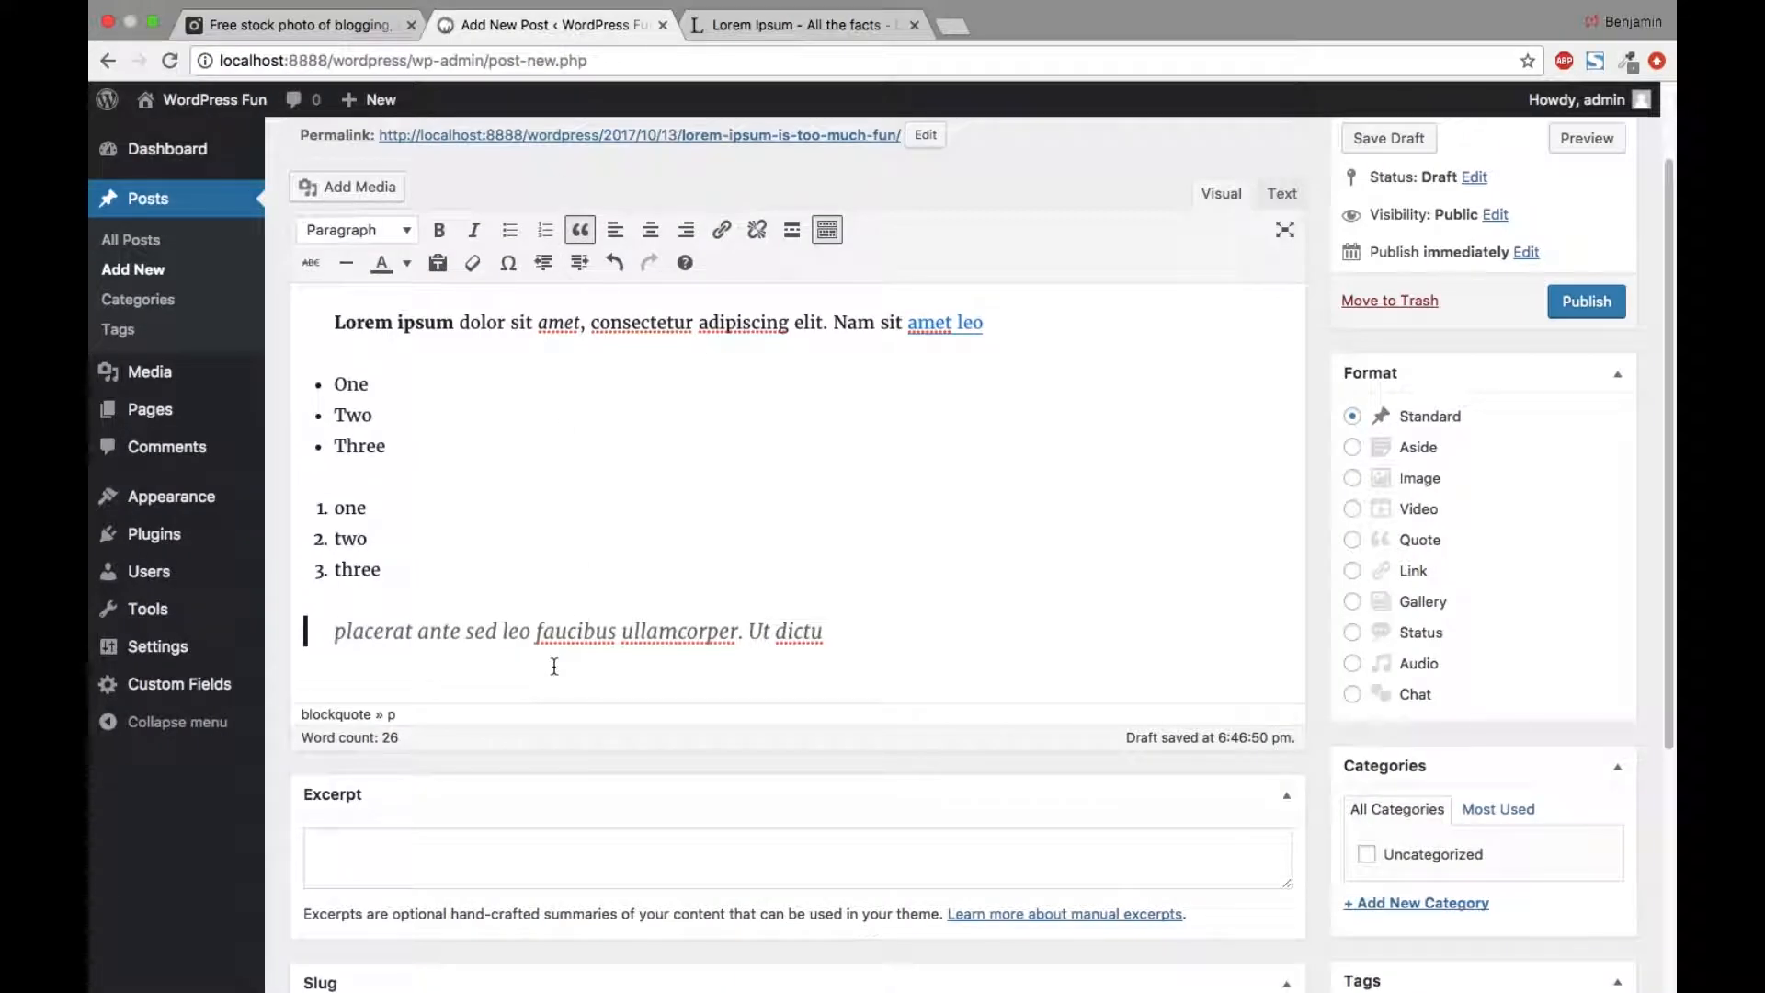
key(Return)
key(Return)
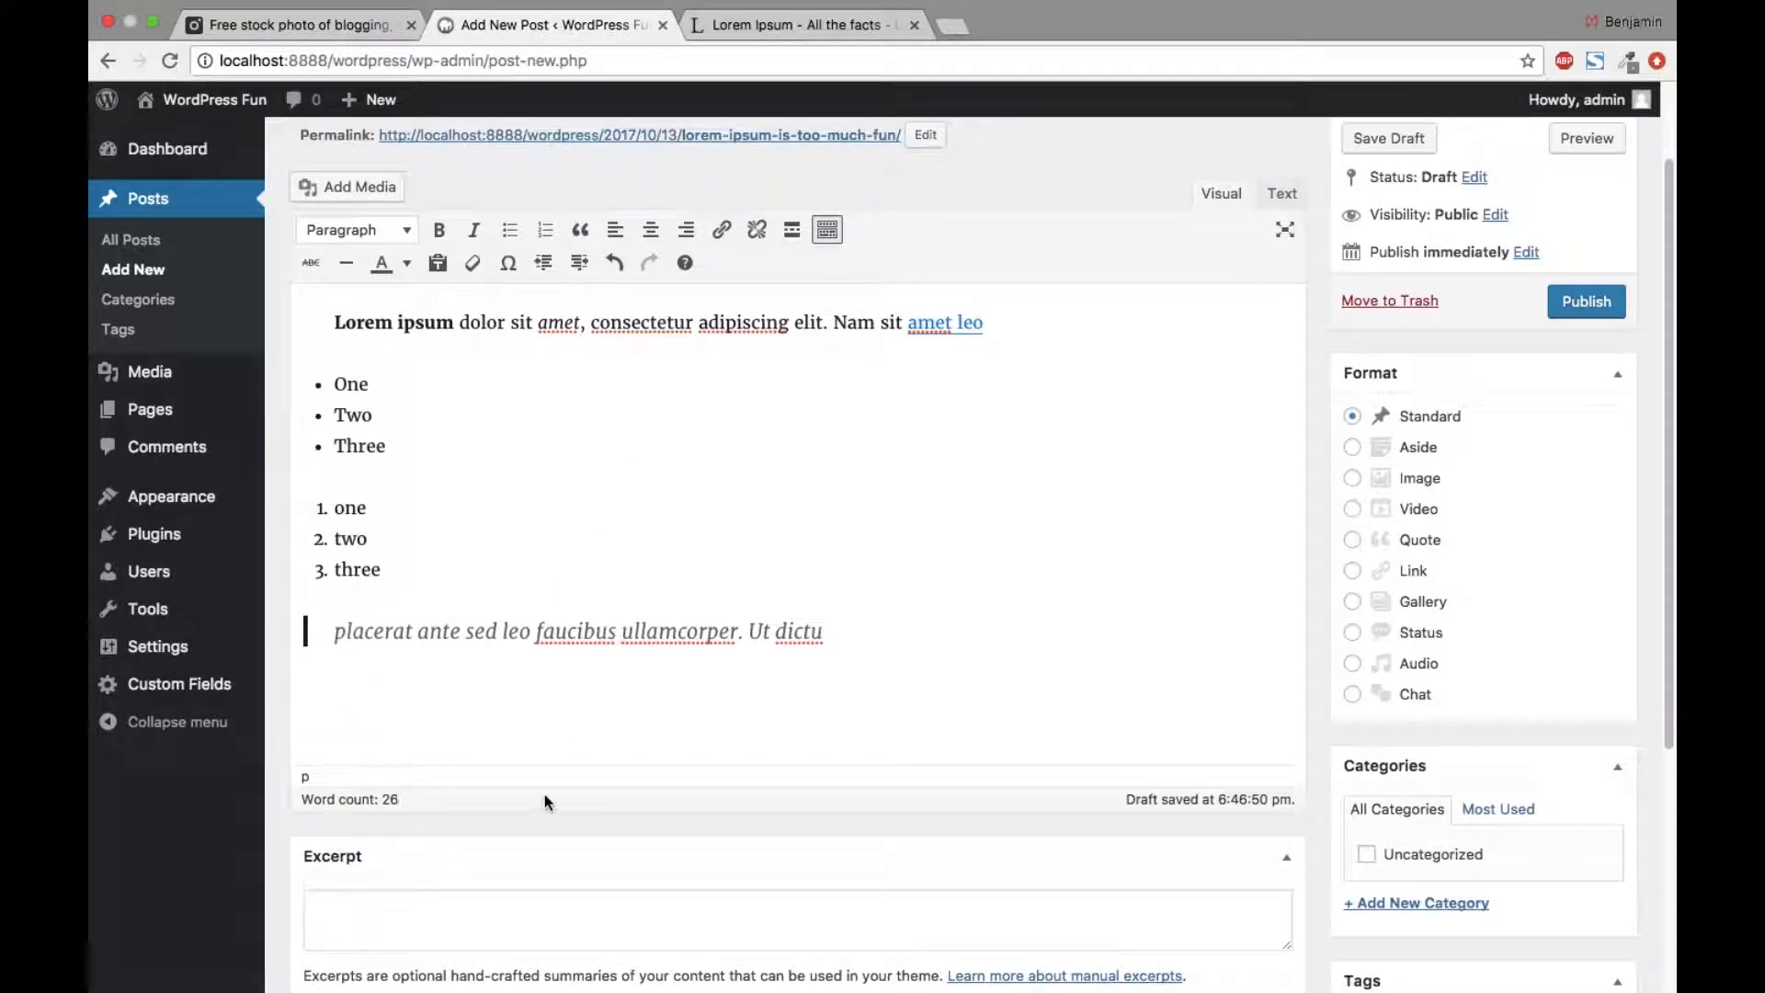
key(super+v)
drag(558, 816, 326, 692)
key(cmd+c)
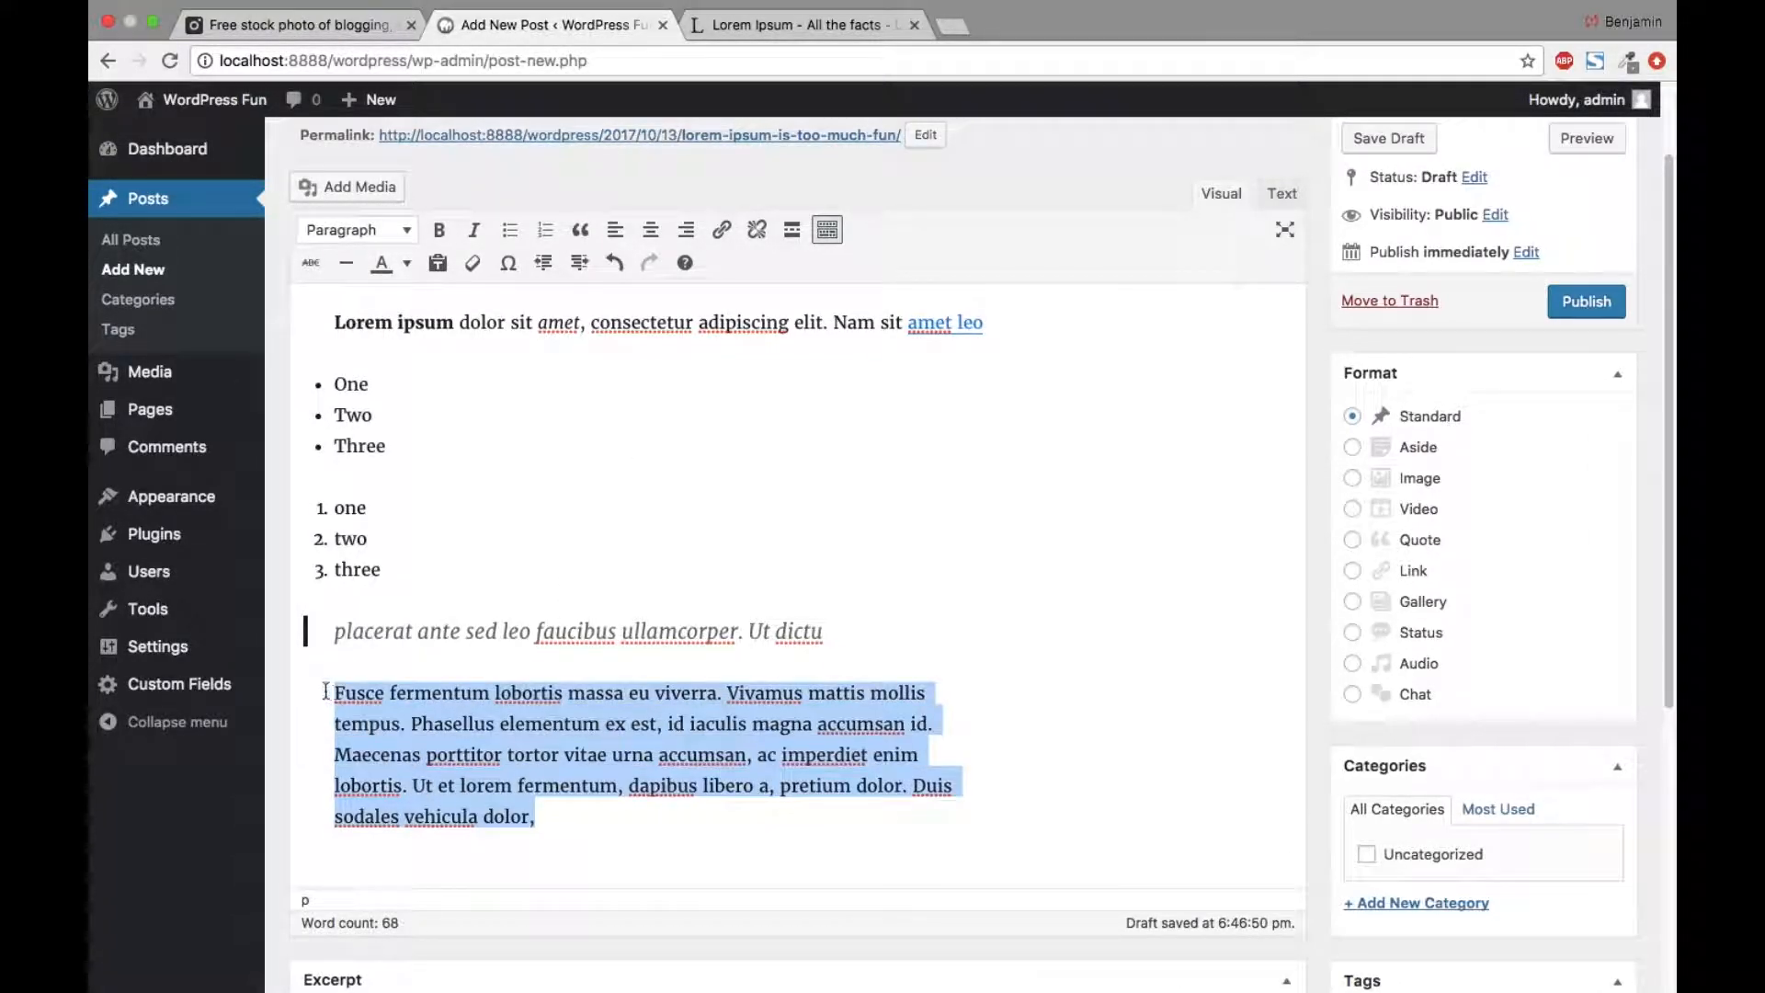
click(611, 232)
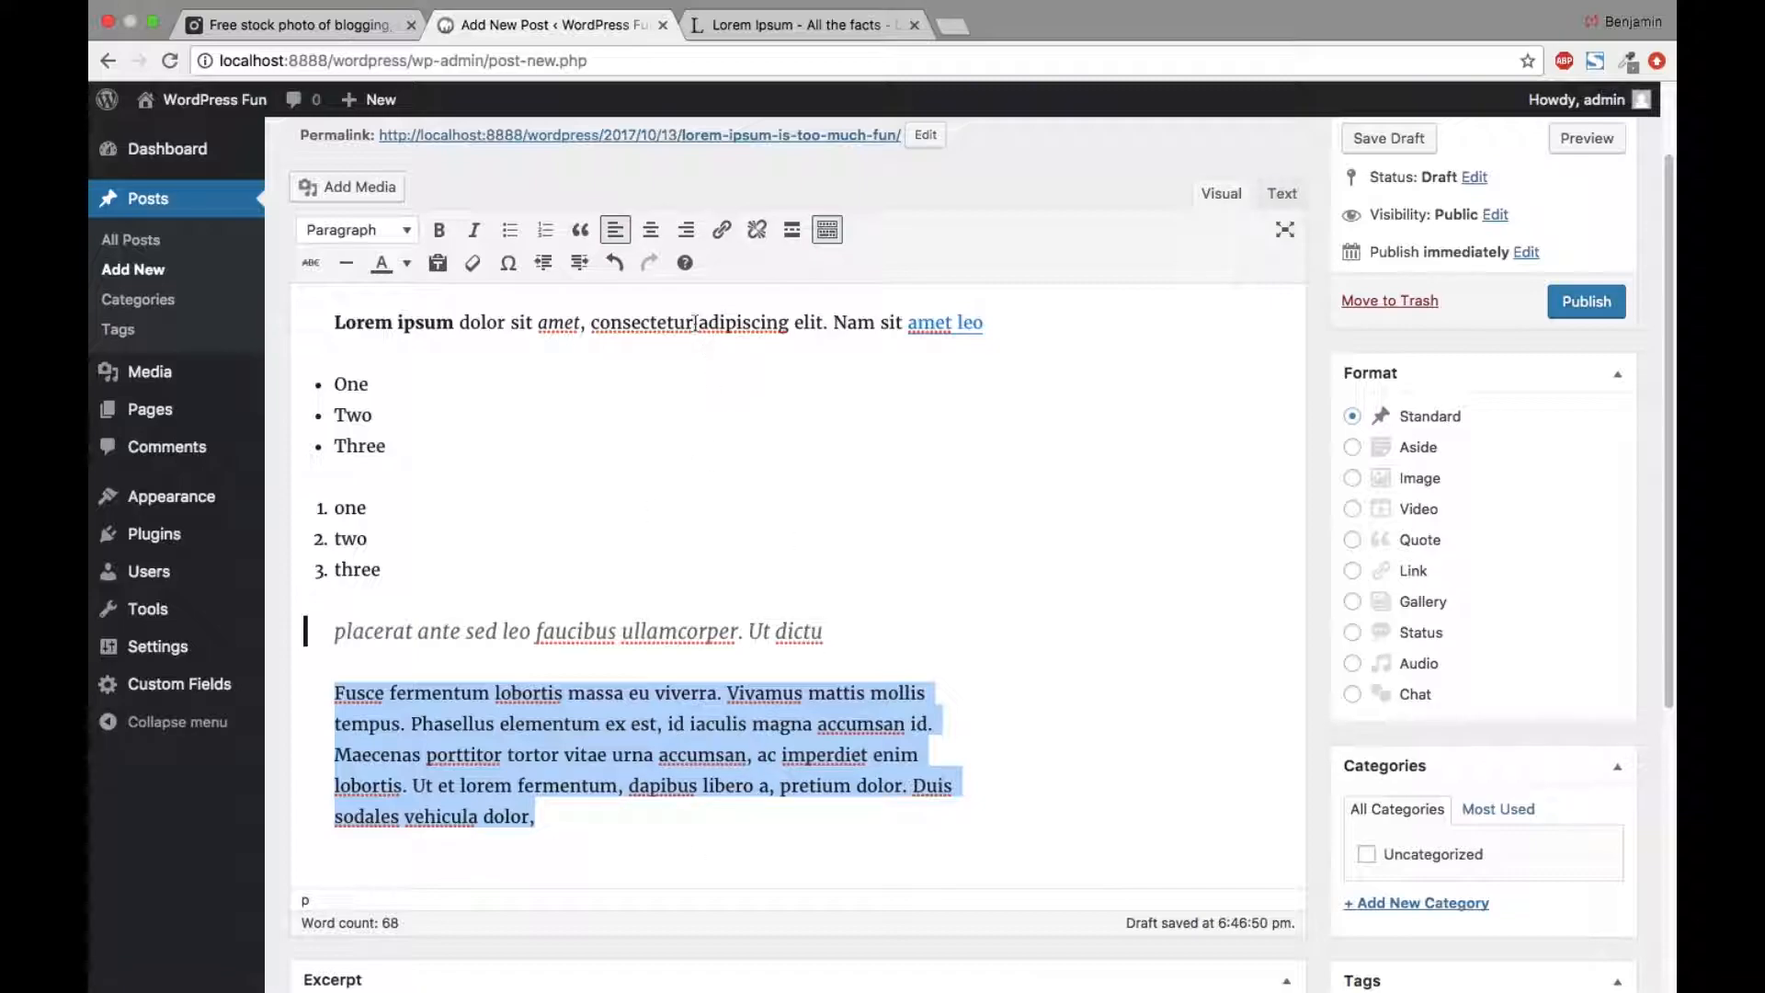
Step: Paste a second copy of the "Fusce fermentum" paragraph below the first and center it
click(864, 23)
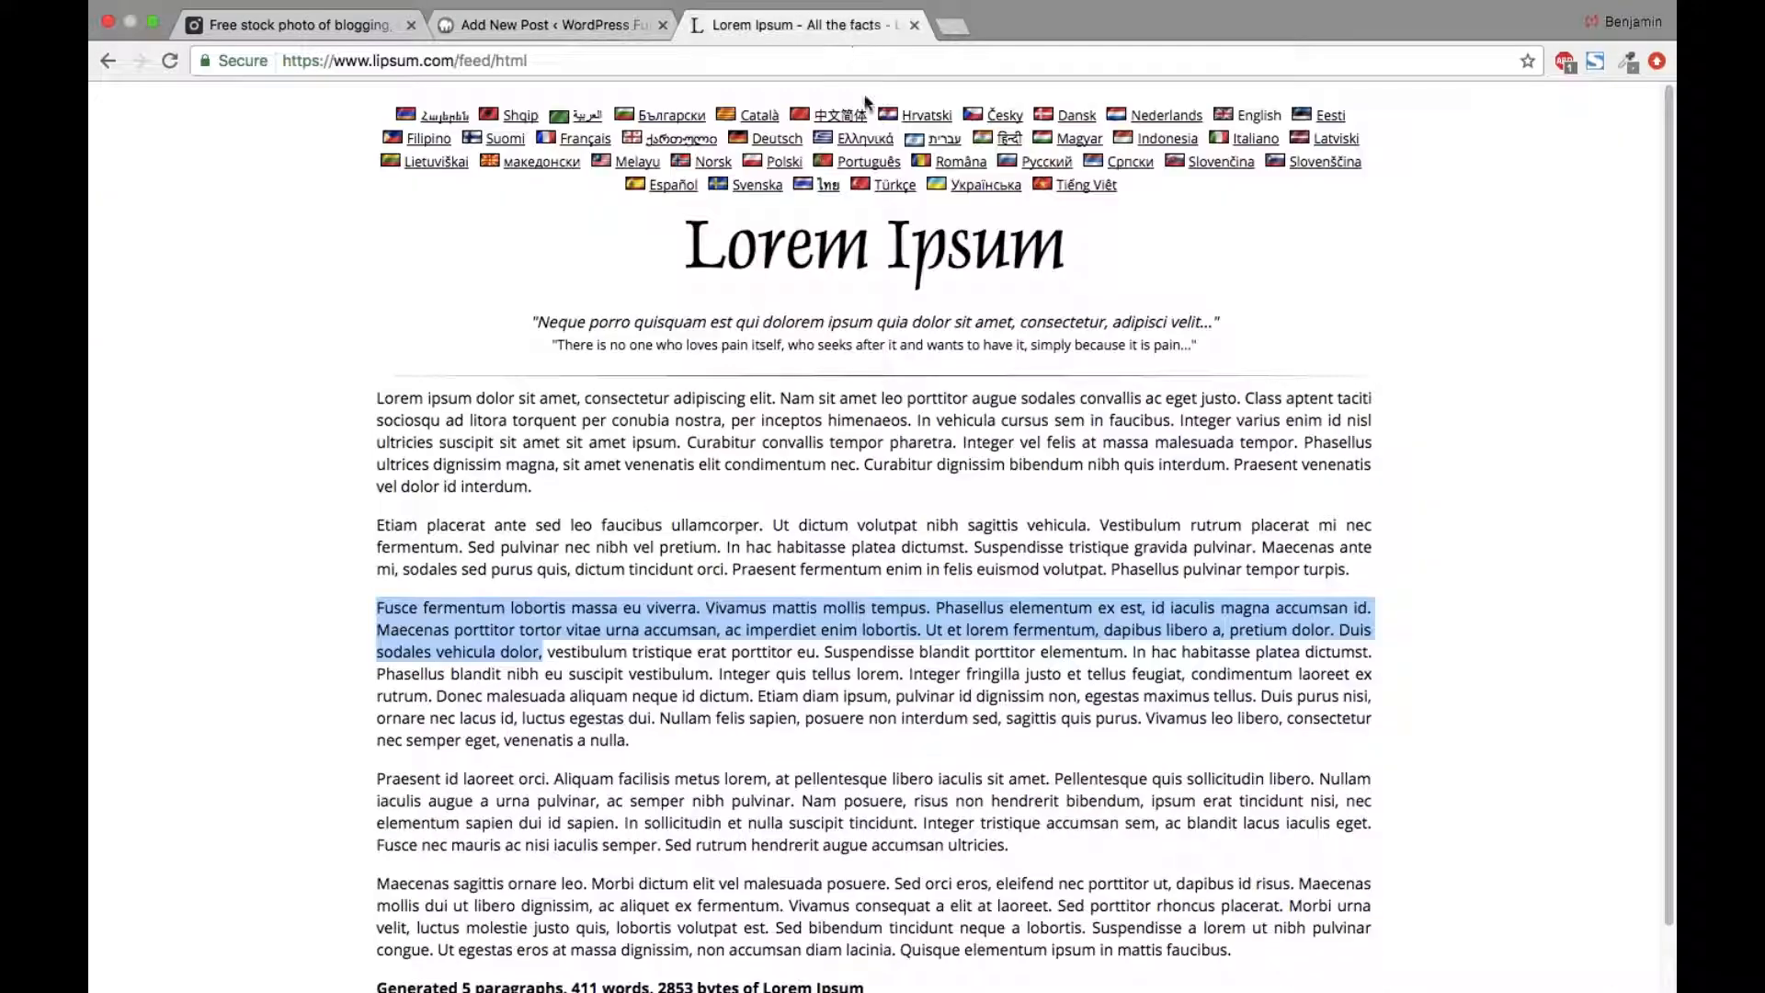
click(542, 24)
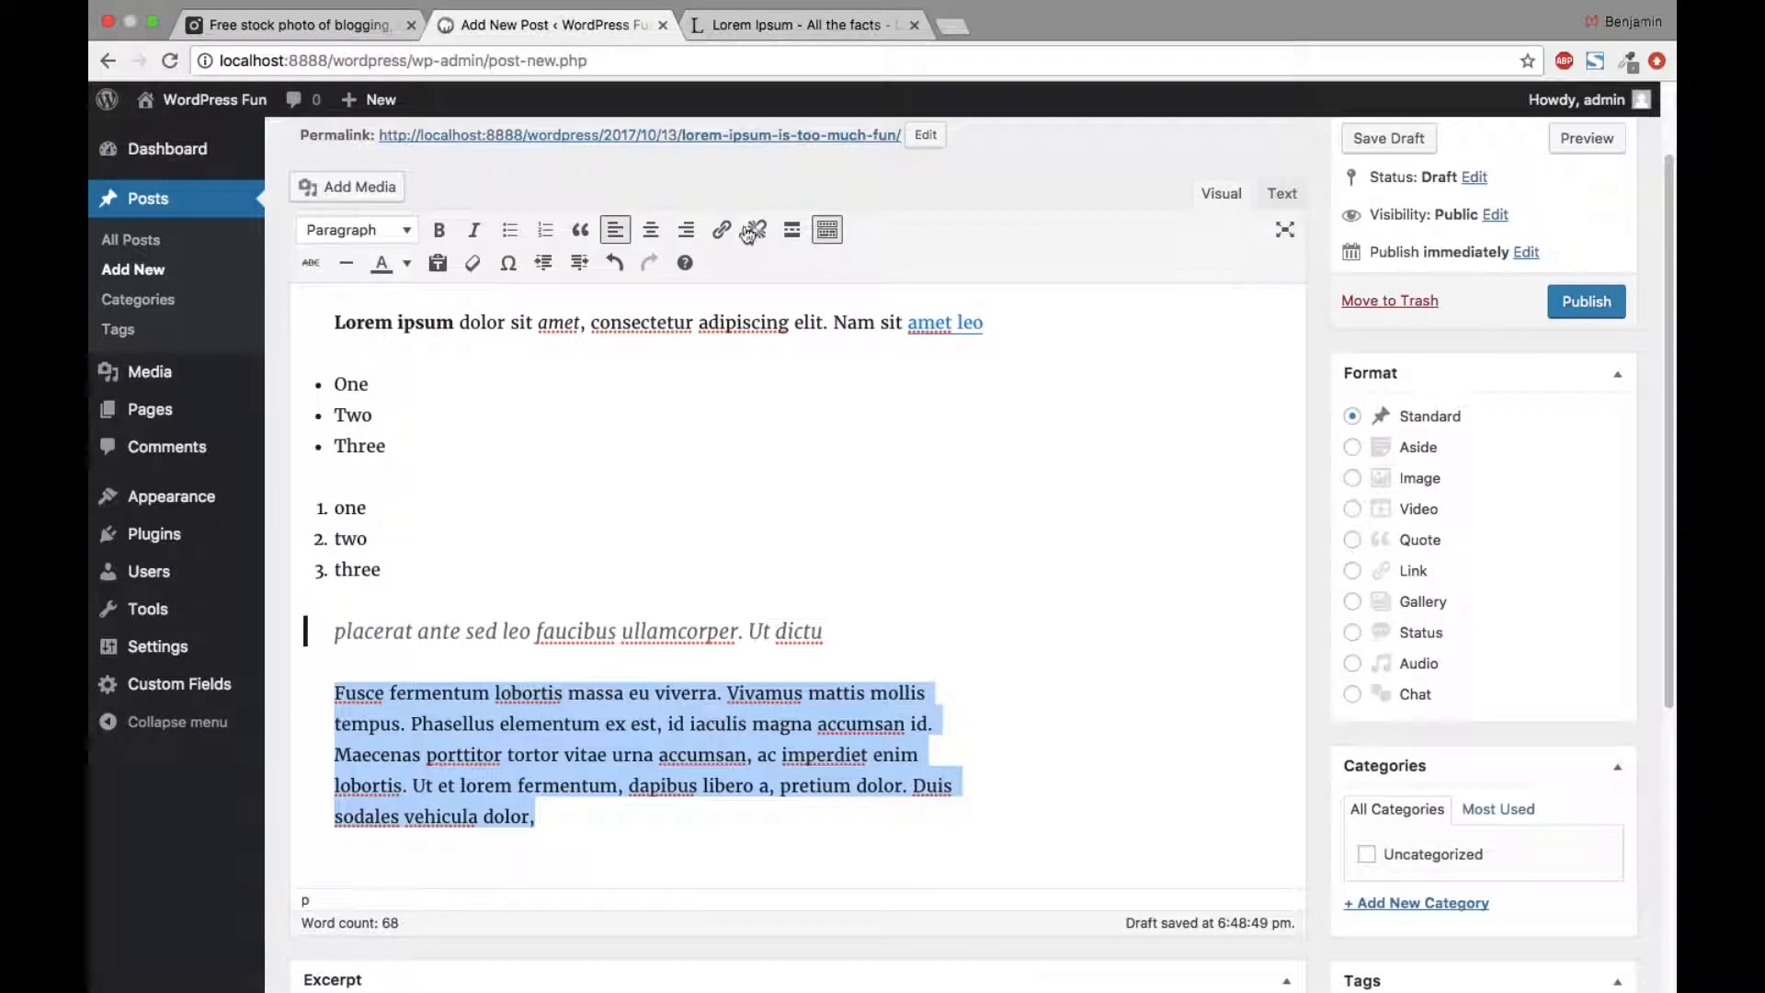
key(Right)
key(Return)
key(Return)
key(cmd+v)
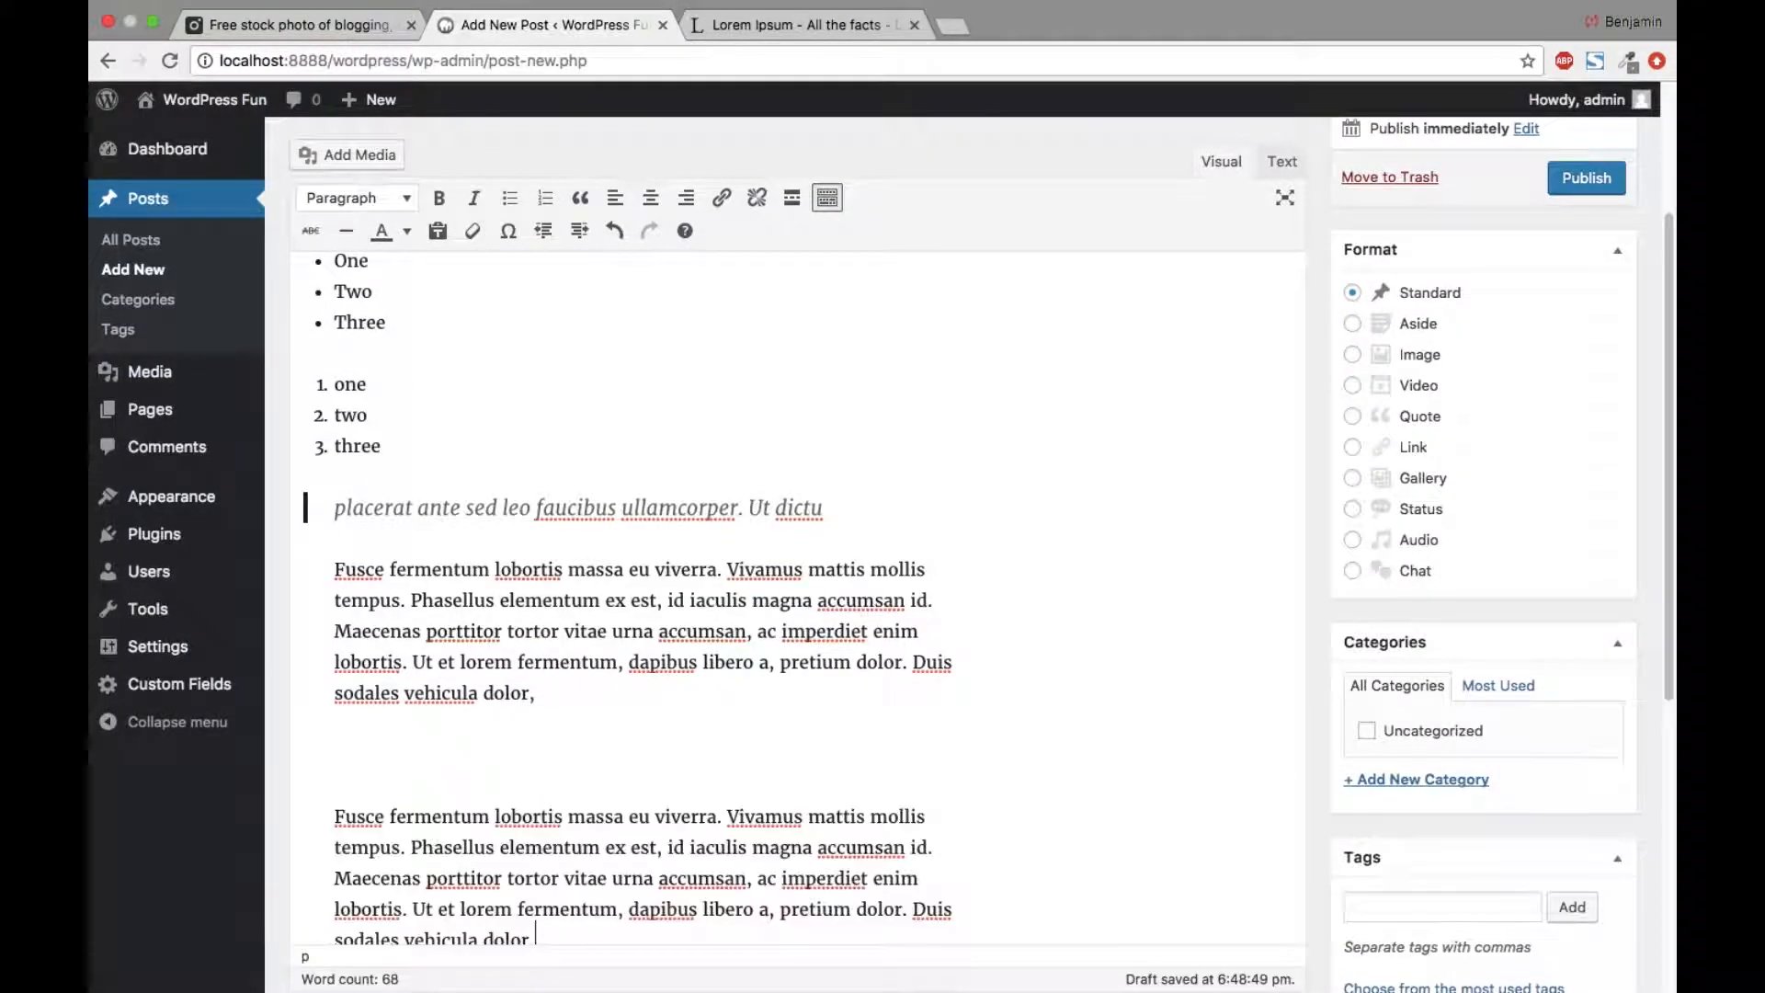
drag(555, 938, 333, 817)
key(cmd+c)
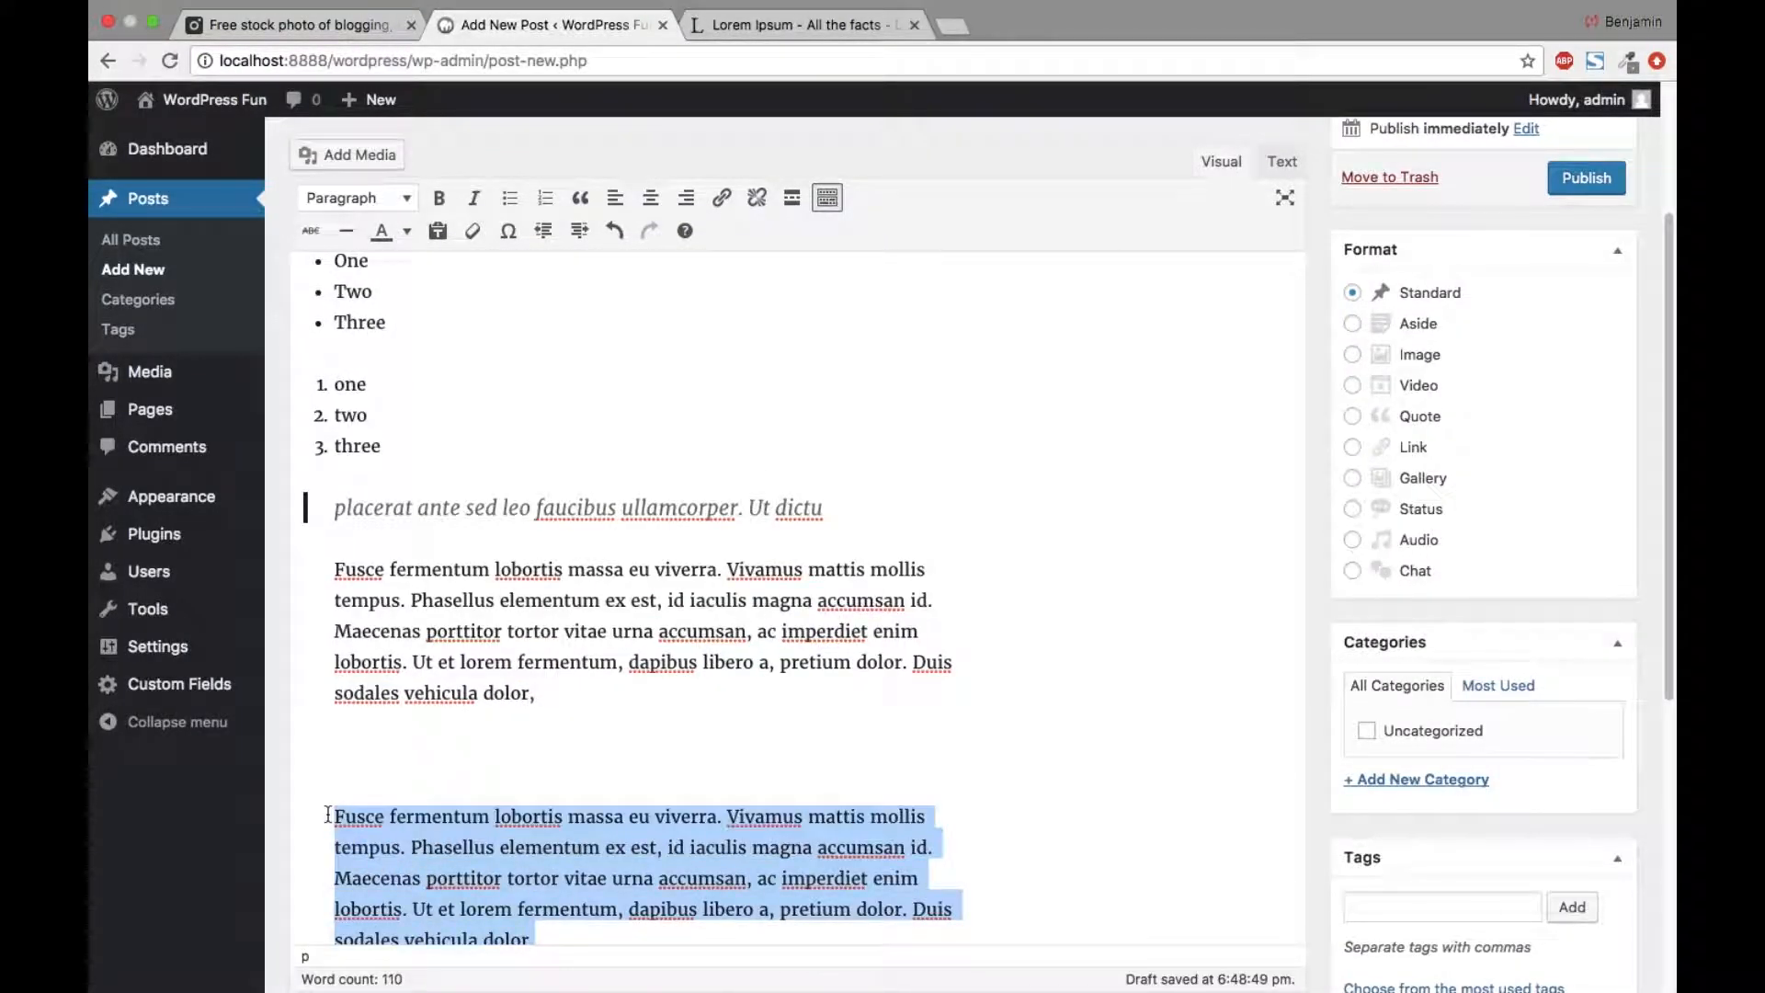
click(650, 198)
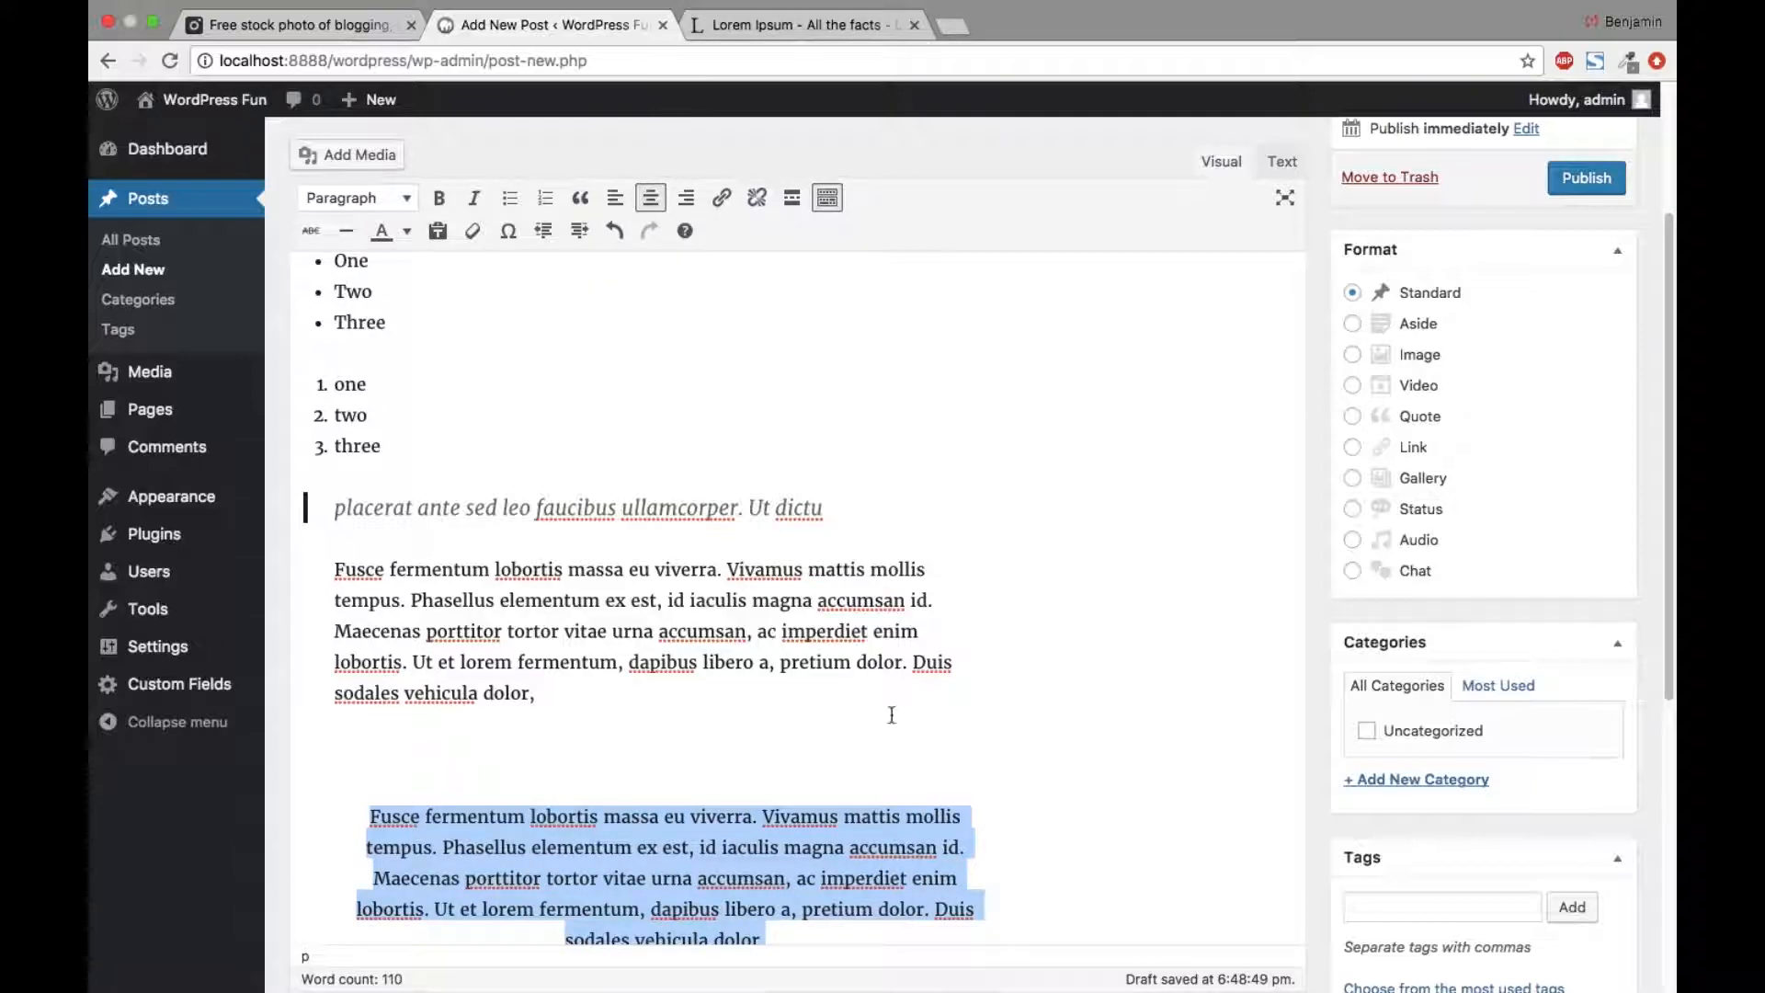
Step: Paste a third copy of the "Fusce fermentum" paragraph below the centered one and align it right
scroll(893, 716, down, 5)
click(862, 741)
key(Return)
key(Return)
key(cmd+v)
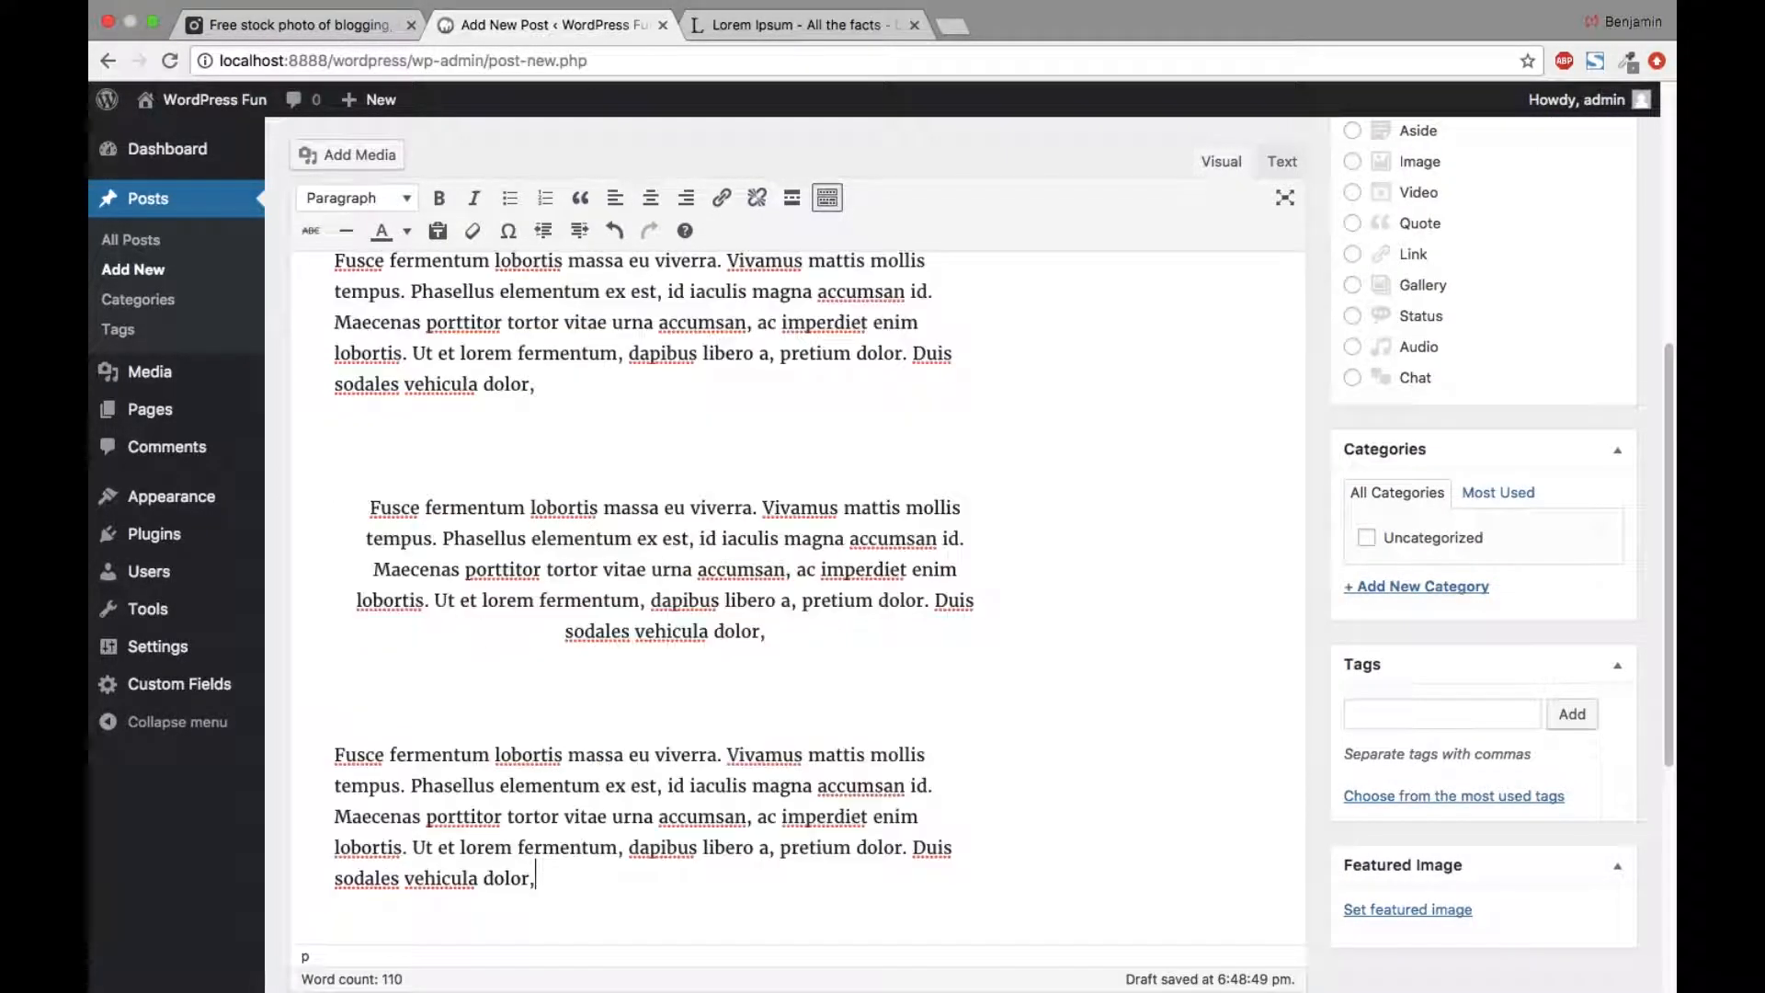
drag(556, 882, 312, 745)
key(ctrl+c)
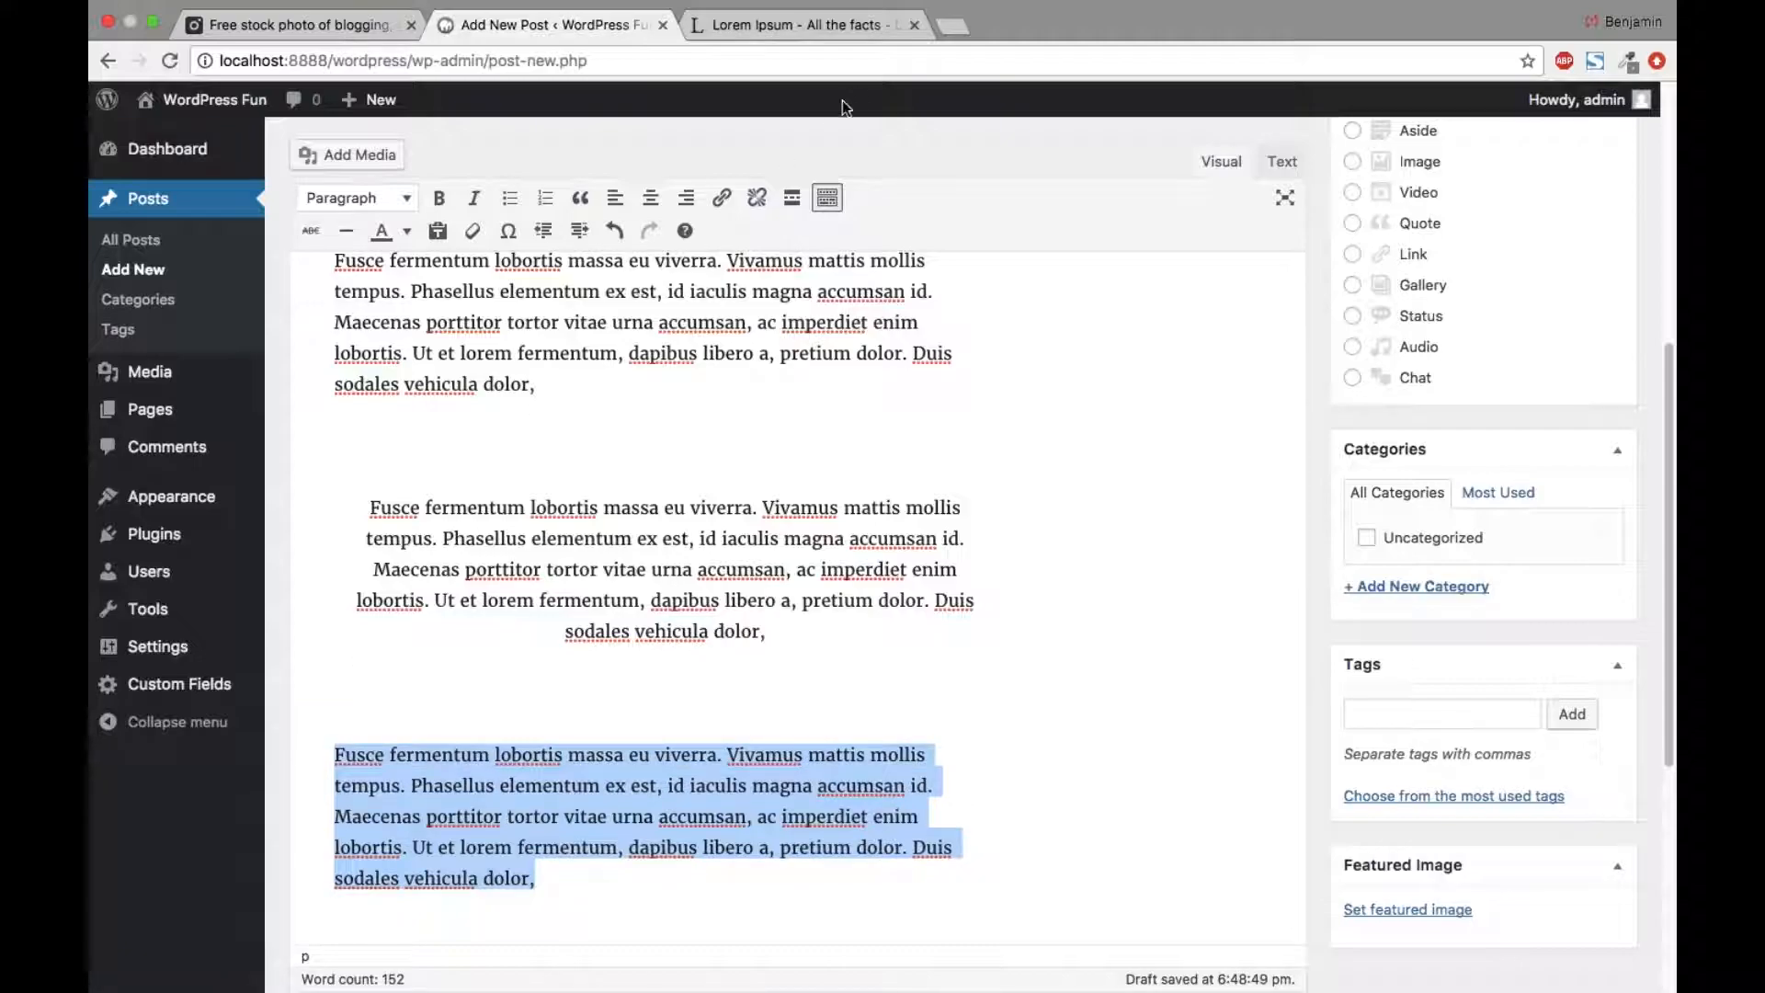
click(686, 198)
Step: Review the left-aligned, centered and right-aligned paragraphs in the post body
scroll(1100, 479, up, 2)
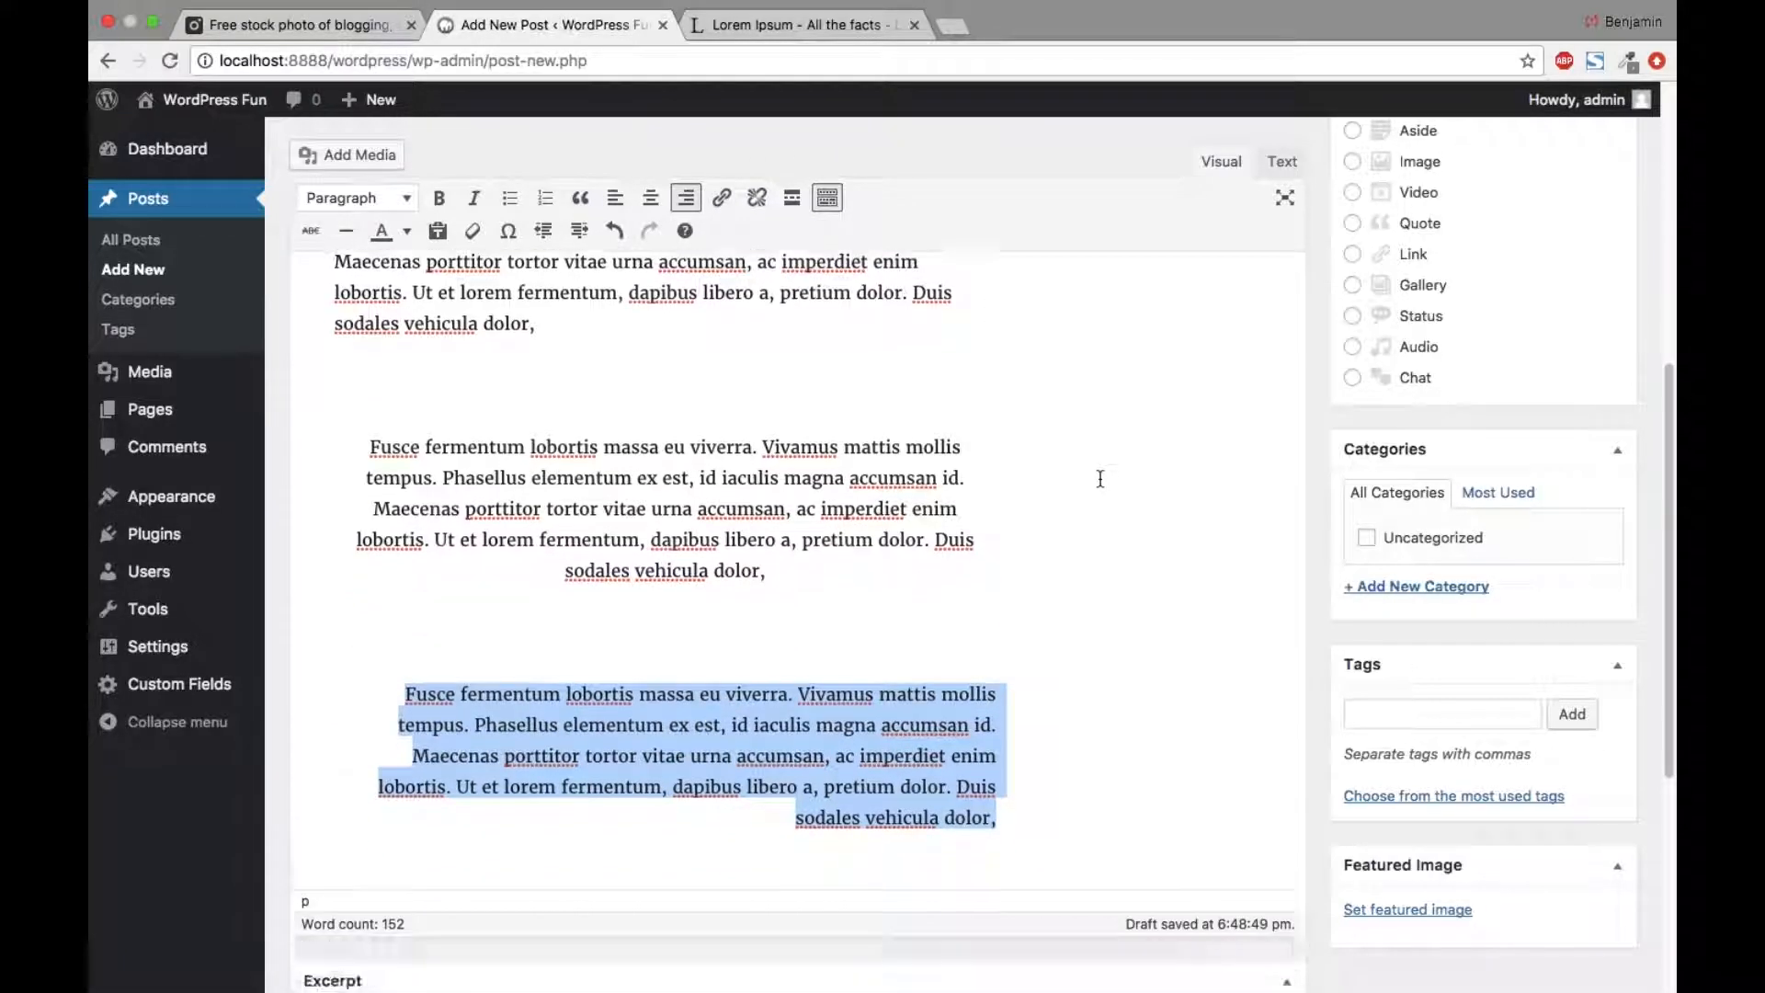
scroll(1100, 478, up, 3)
scroll(1101, 479, down, 5)
scroll(1101, 479, up, 4)
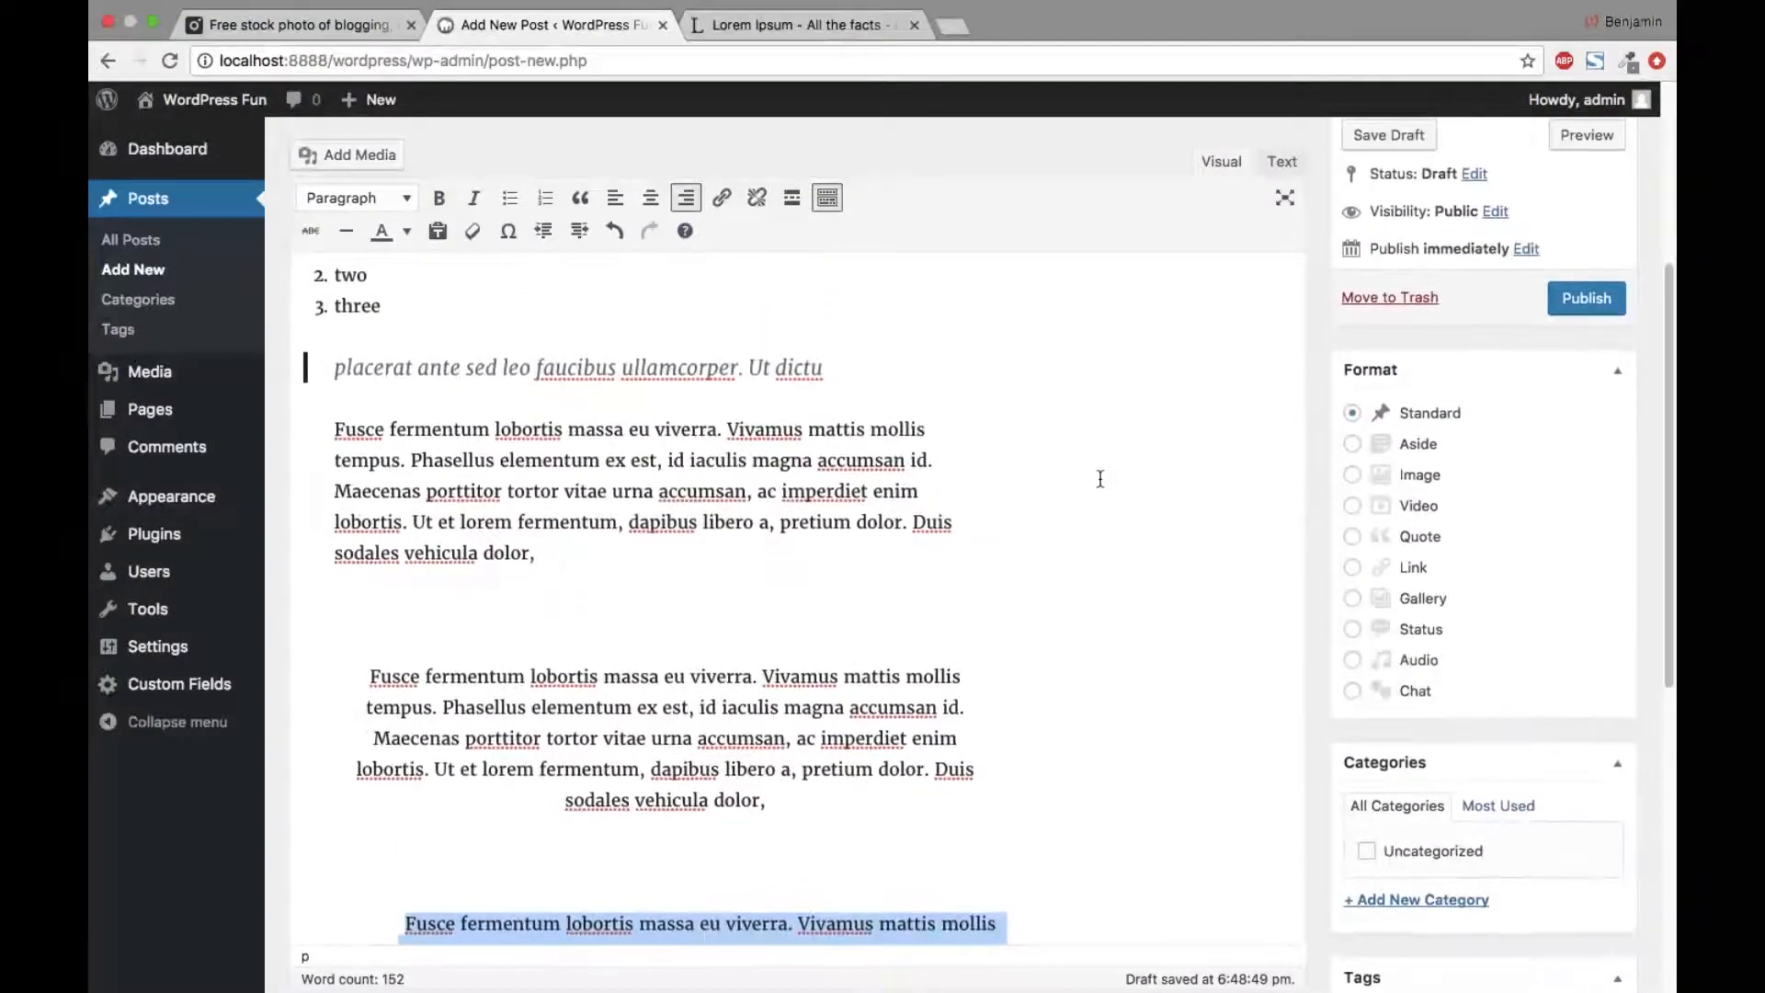
scroll(1101, 479, down, 4)
scroll(1100, 479, up, 1)
scroll(1100, 479, down, 2)
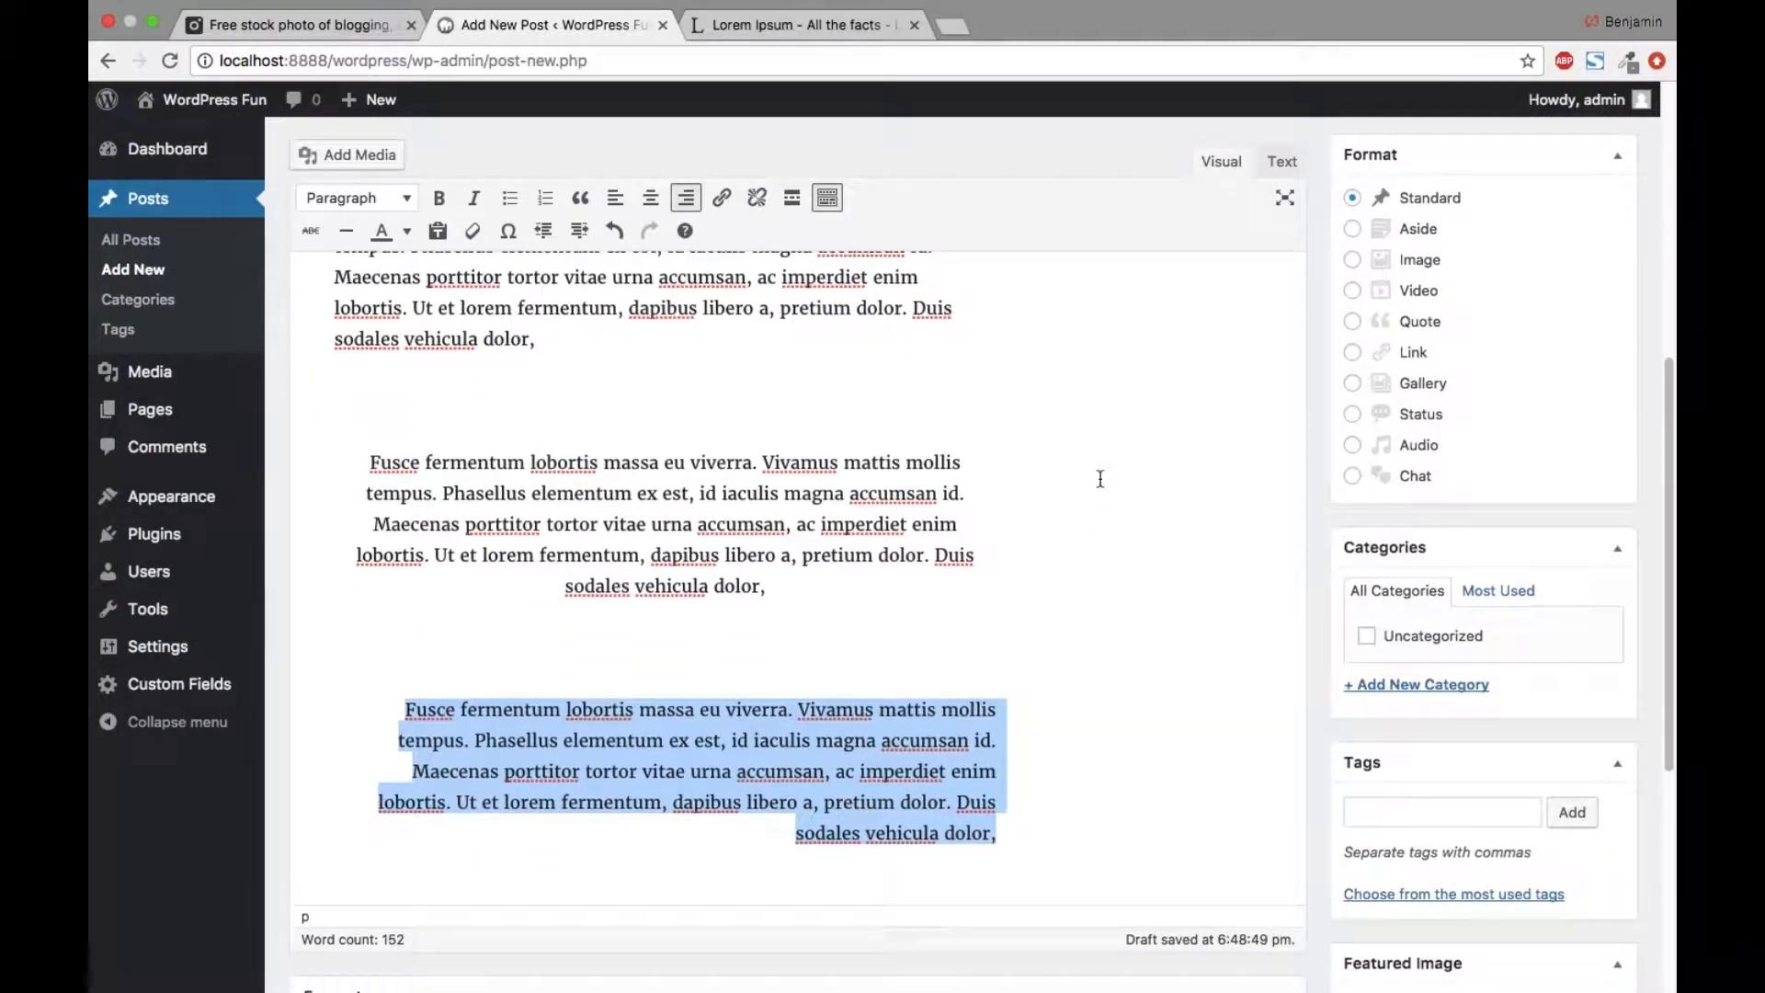
Step: Add blank lines below the right-aligned "Fusce fermentum" paragraph at the end of the post
scroll(1100, 479, down, 3)
click(1099, 709)
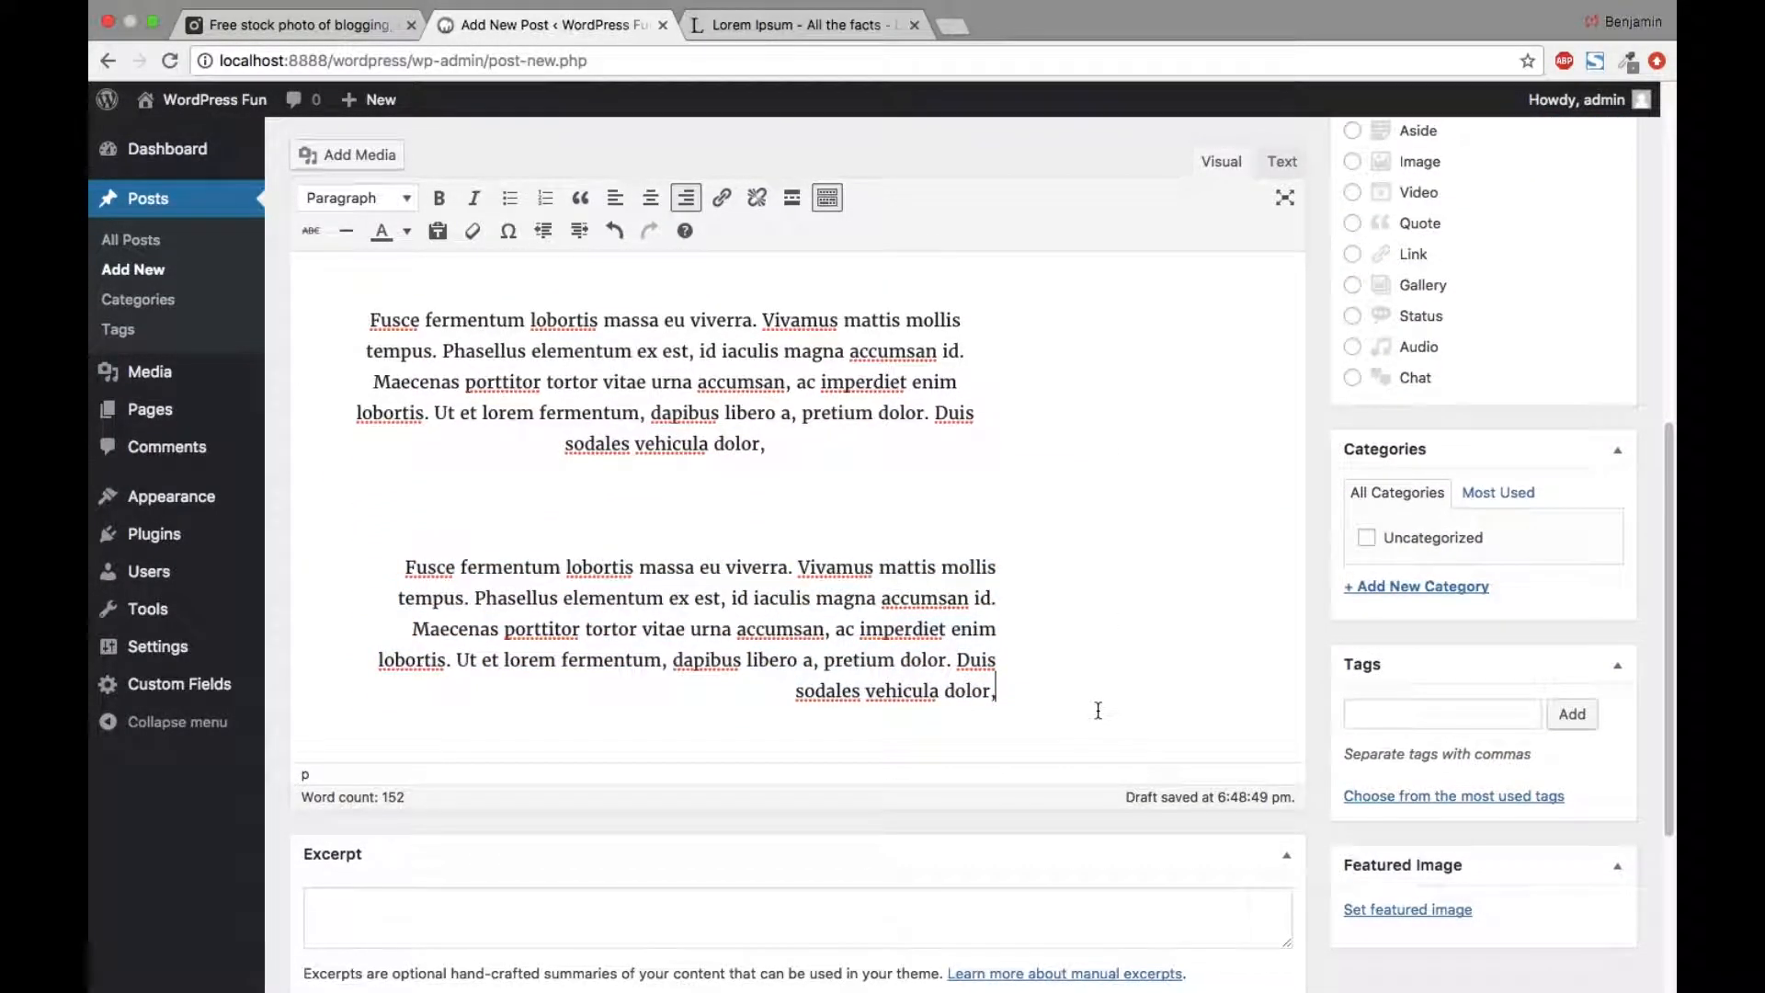
key(Return)
key(Return)
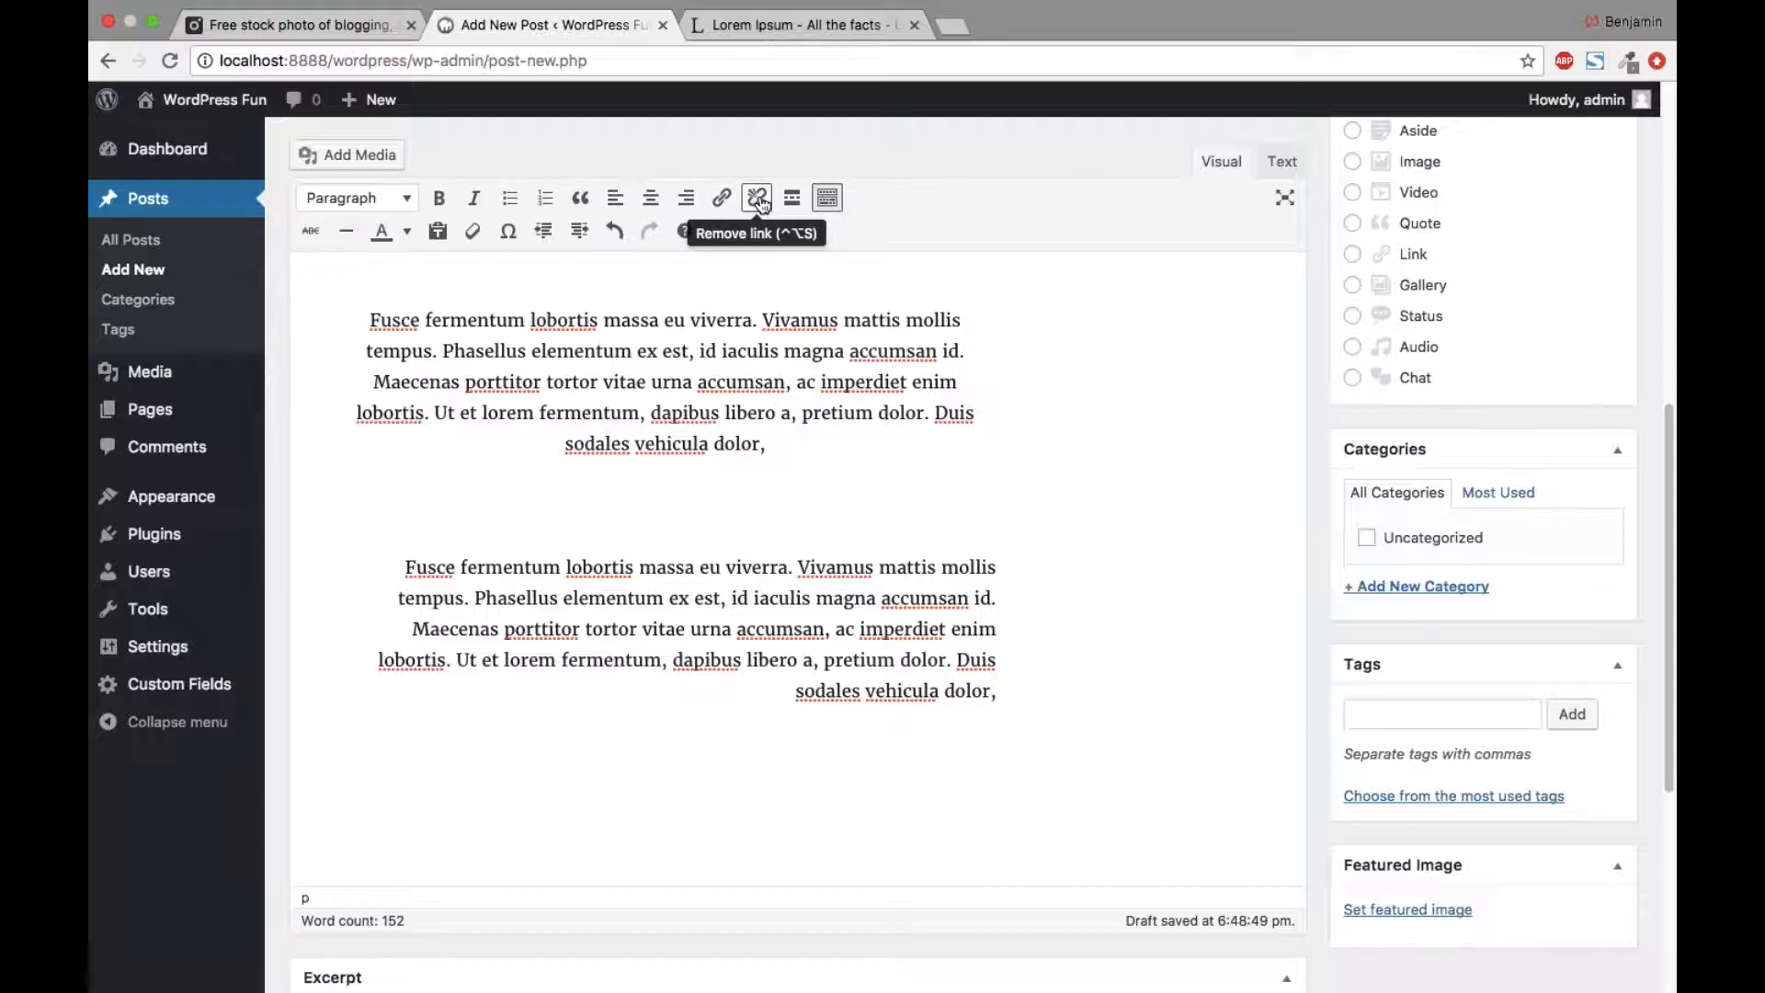
Step: Link the words "Vivamus mattis" in the right-aligned paragraph to the existing Sample Page, and remove that link again
drag(799, 567, 925, 566)
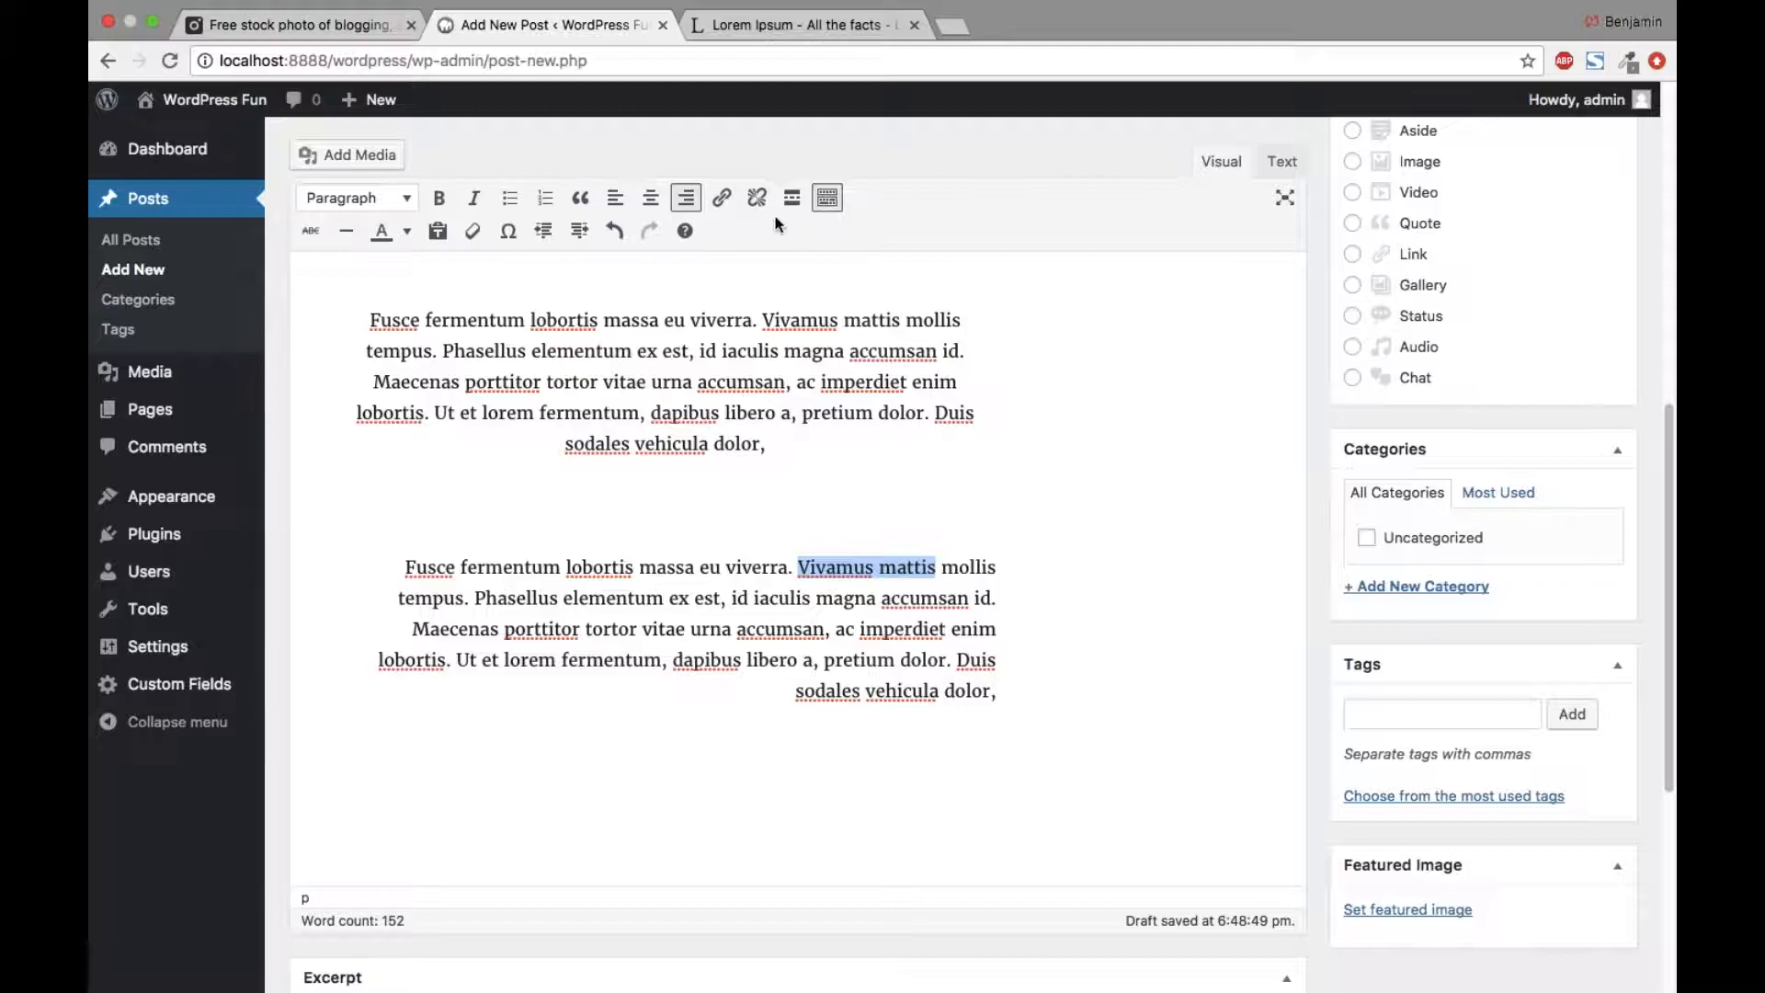
click(722, 197)
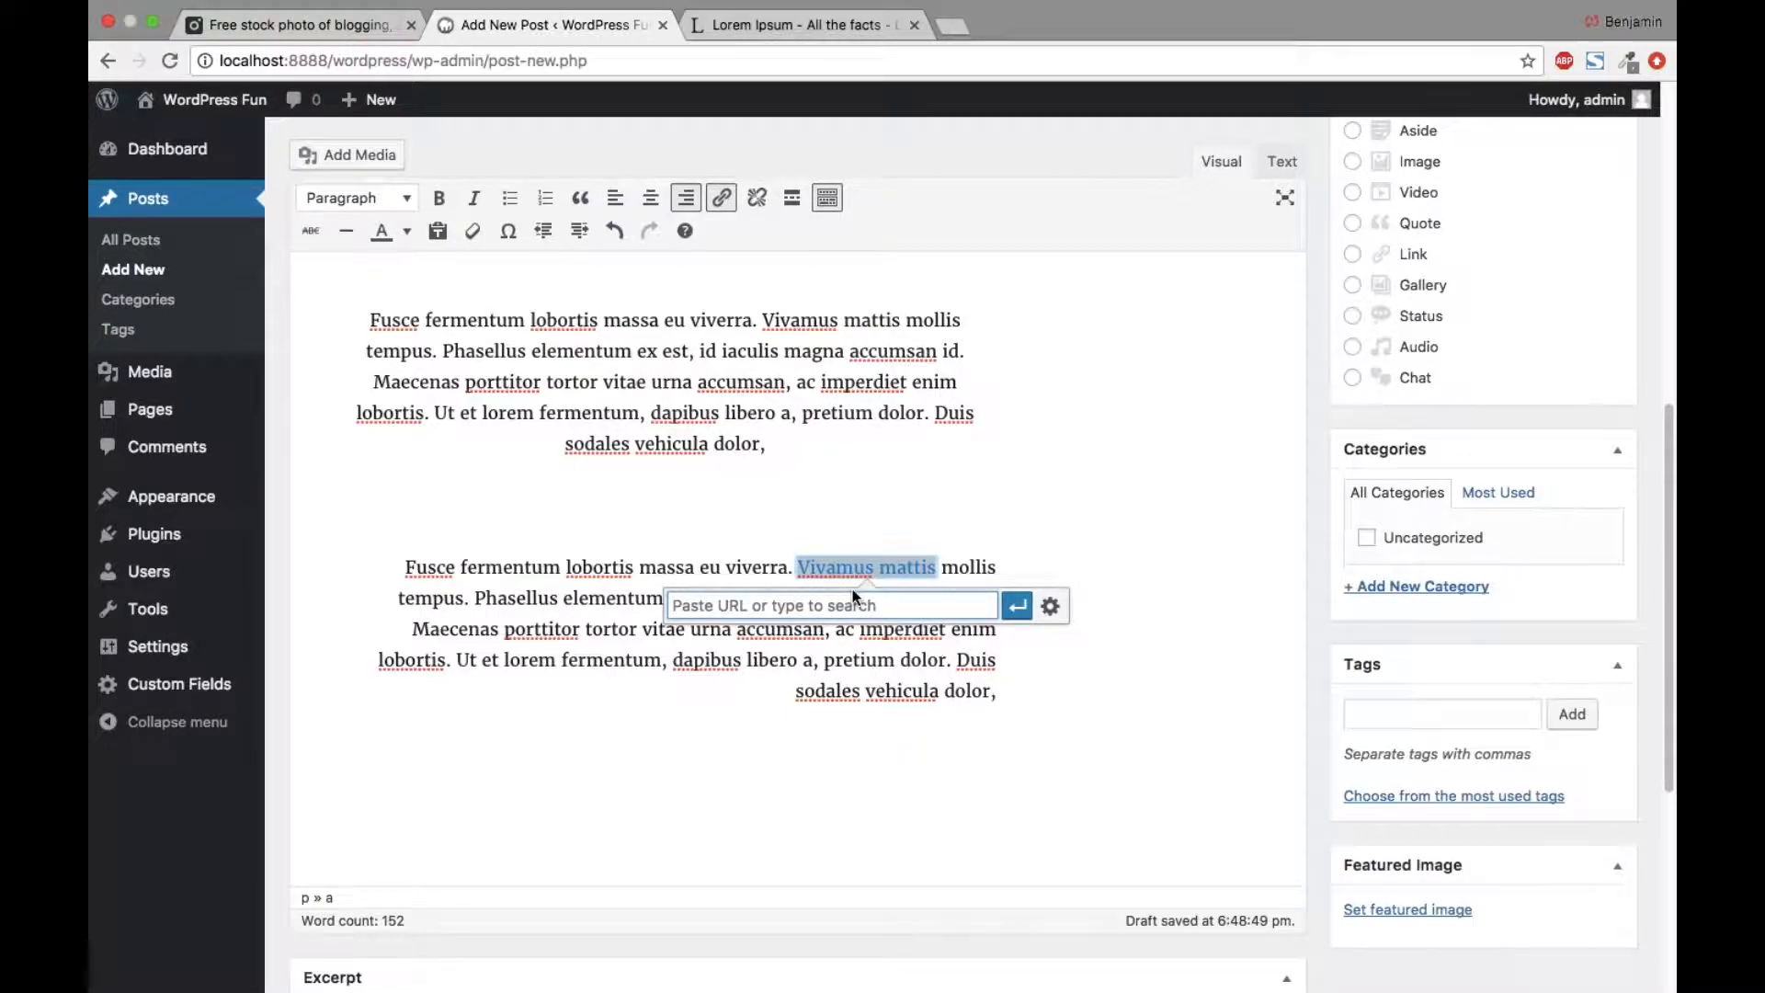
click(1050, 605)
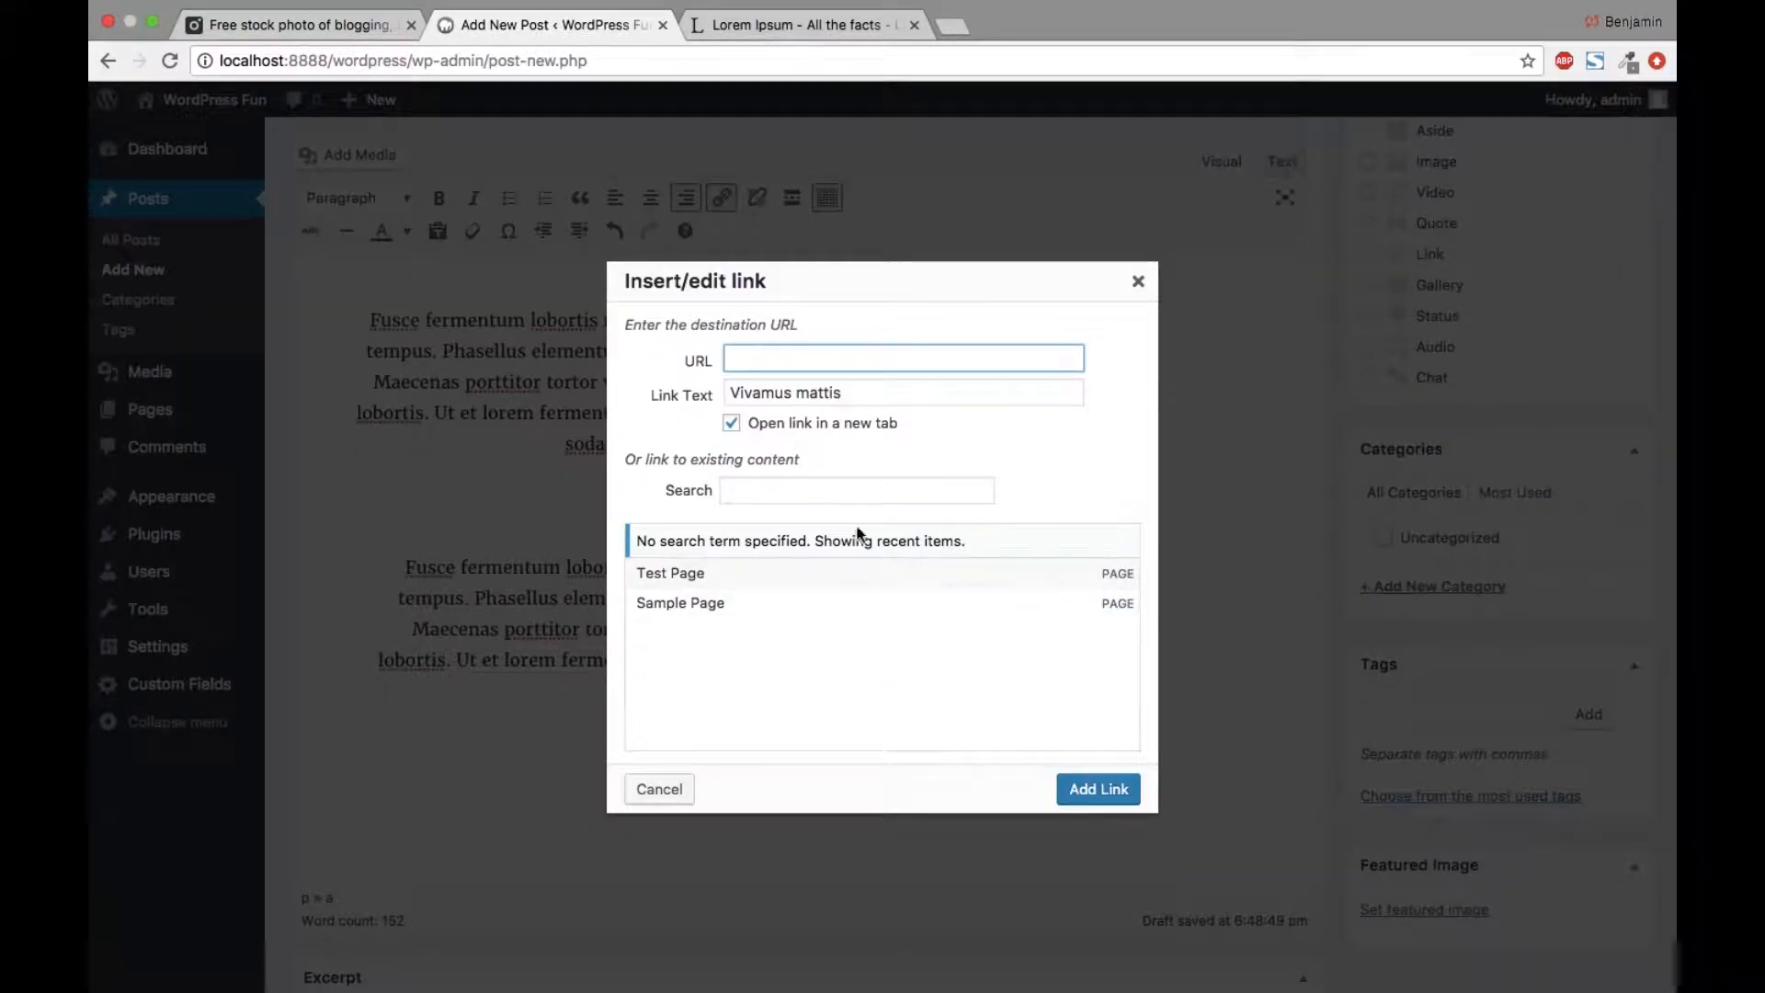
click(763, 614)
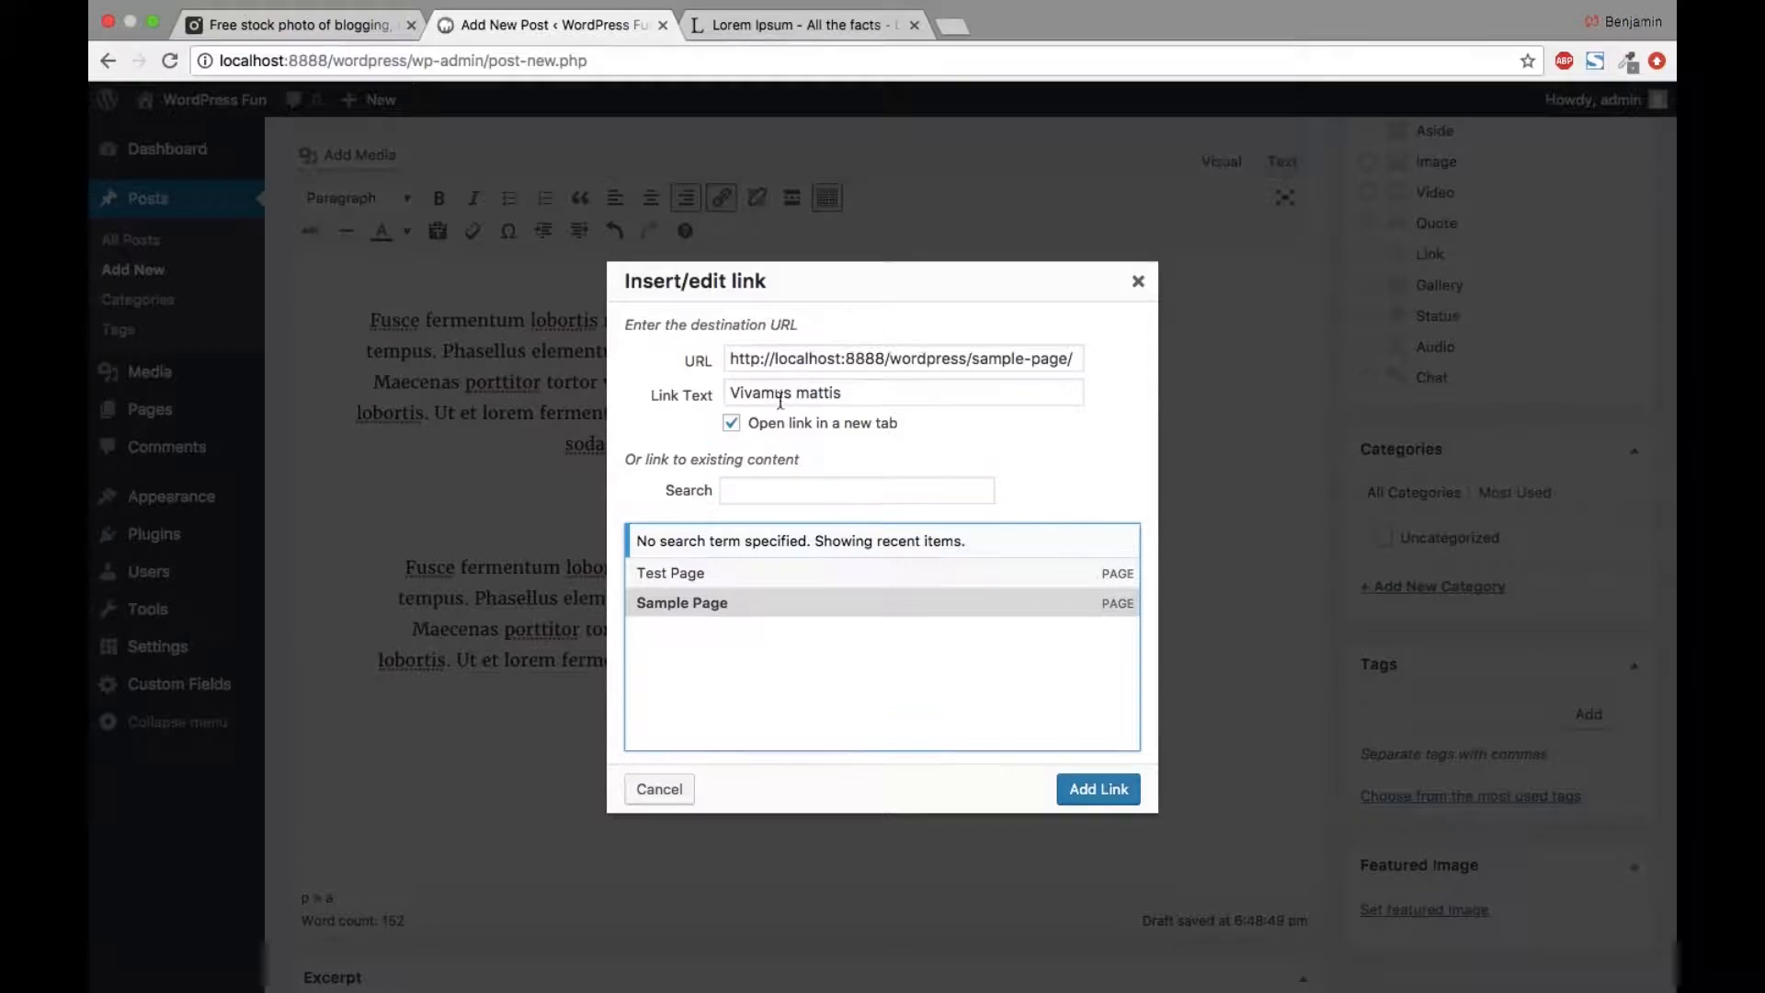
click(1101, 789)
click(736, 512)
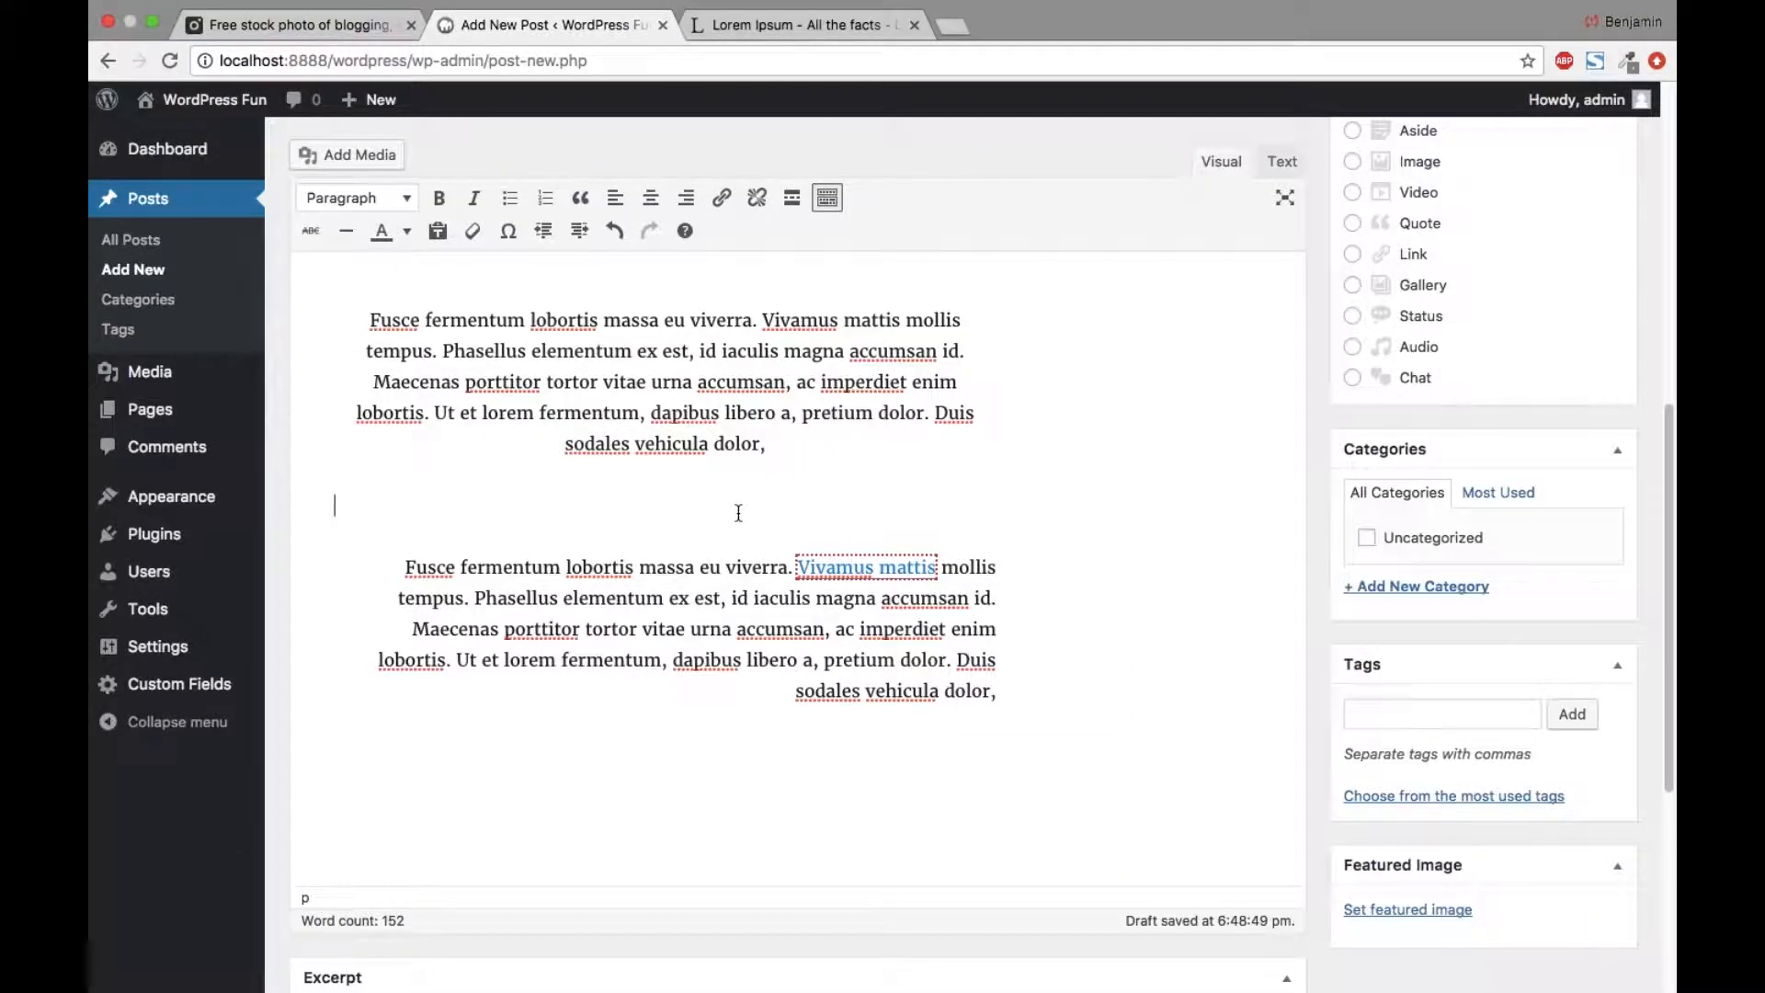
click(845, 564)
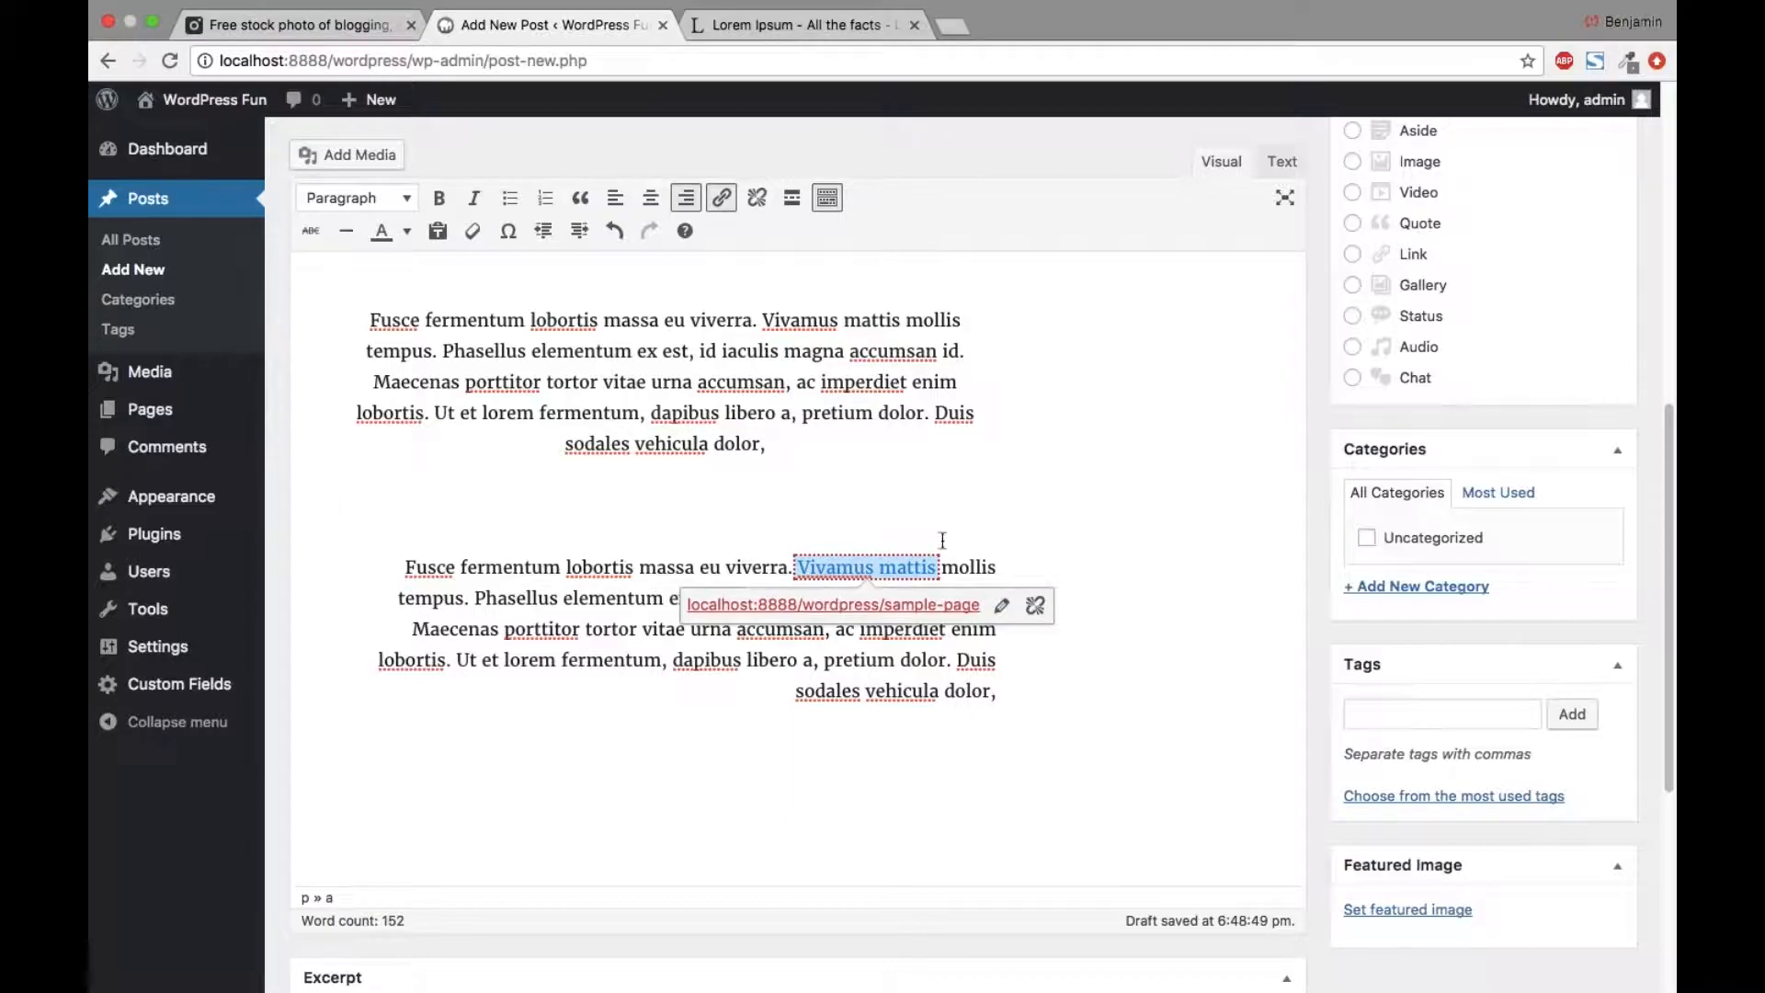
click(1035, 606)
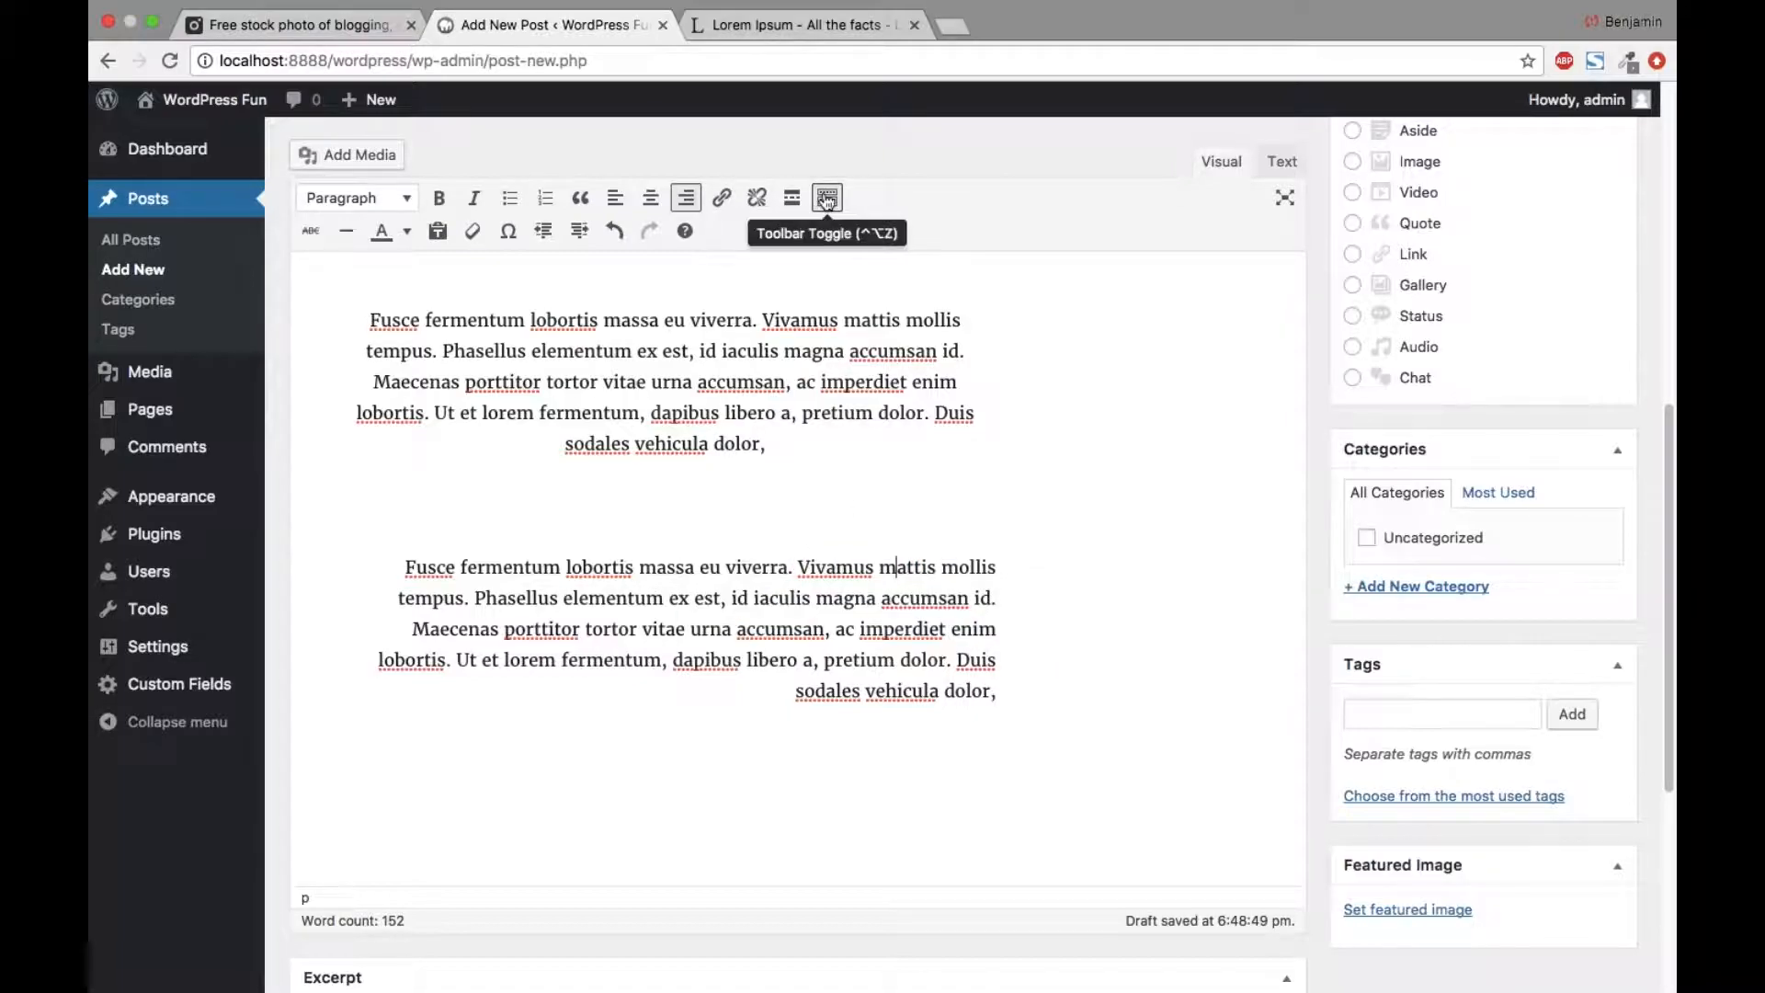
Step: Paste another copy of the "Fusce fermentum" paragraph below the right-aligned one
click(993, 690)
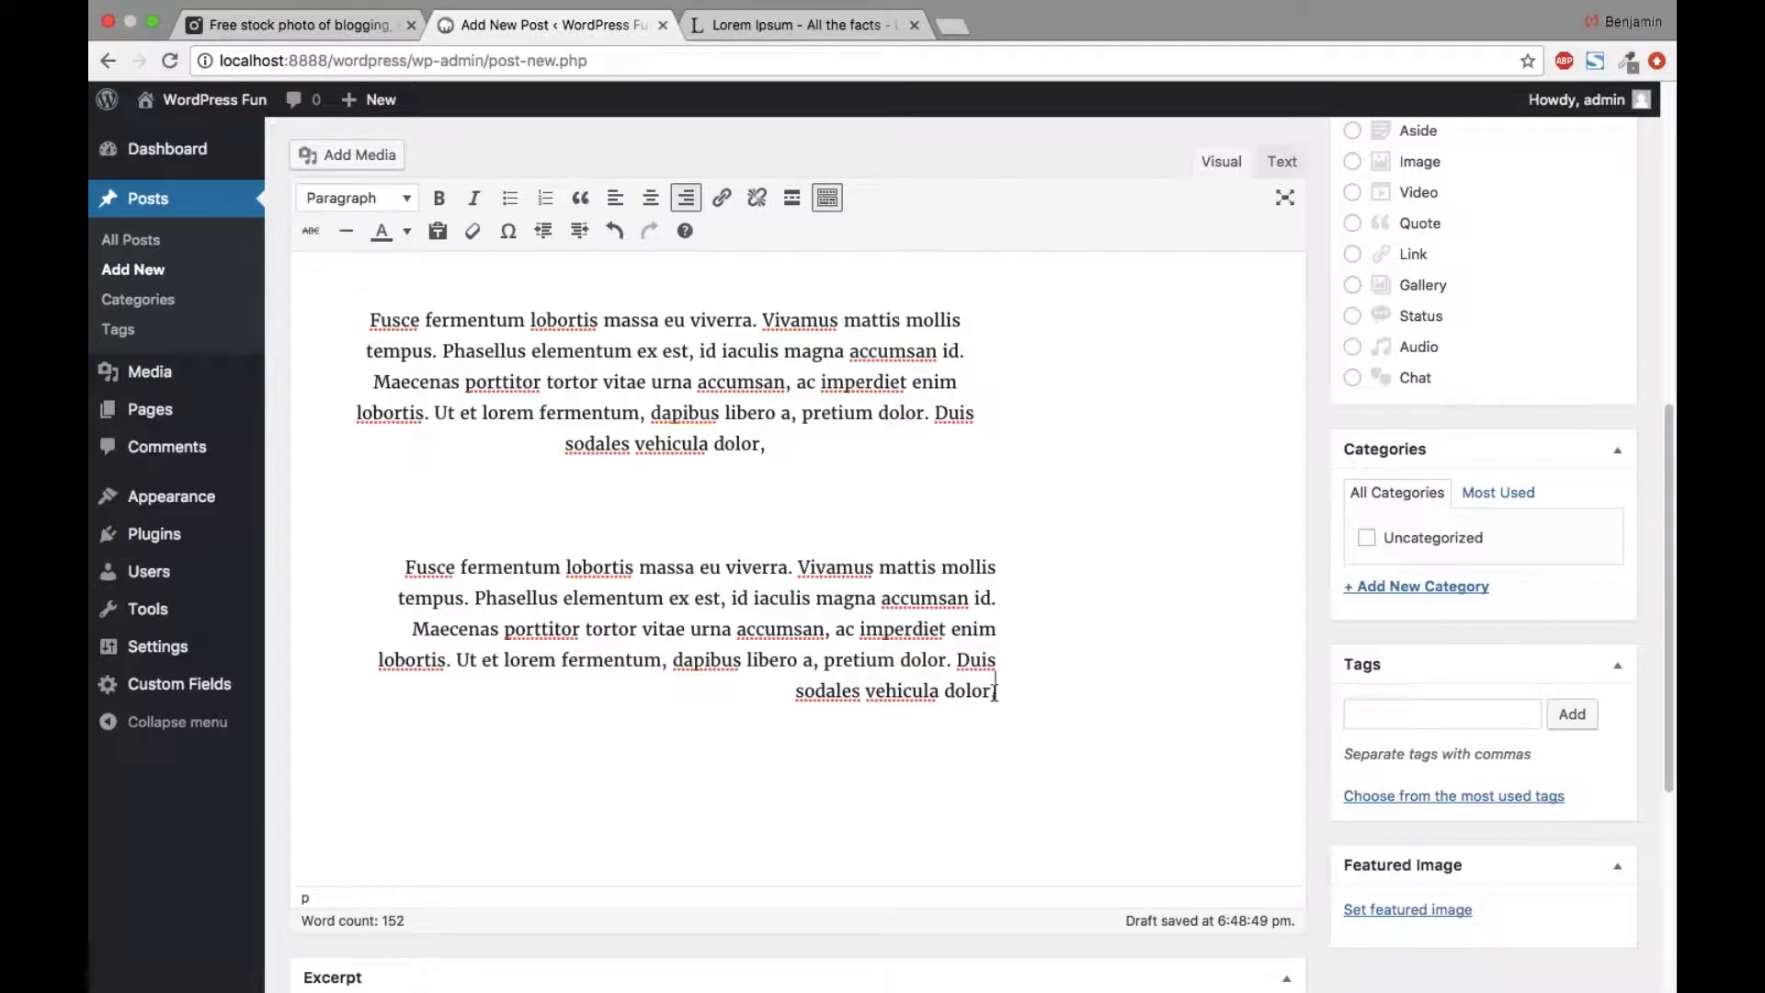
key(Return)
key(ctrl+v)
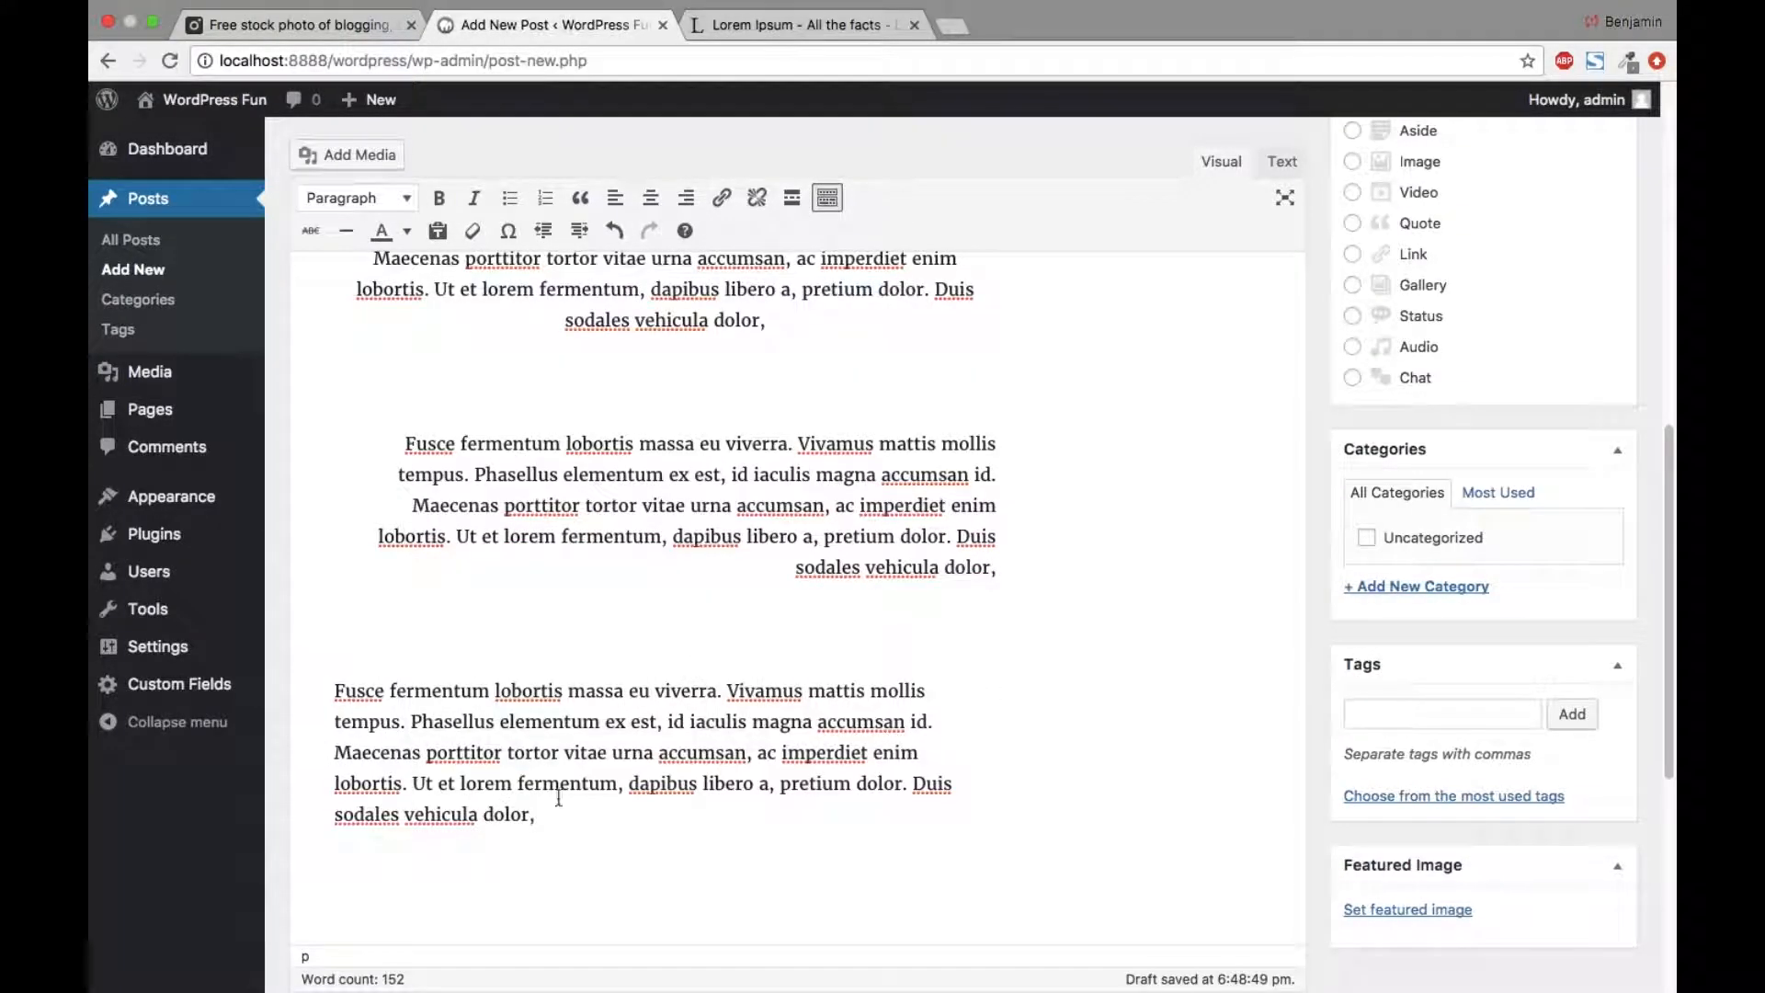
Step: Shorten the newly pasted paragraph so it ends at "accumsan id.", copy it, and strike it through
drag(541, 814, 334, 691)
key(super+c)
key(BackSpace)
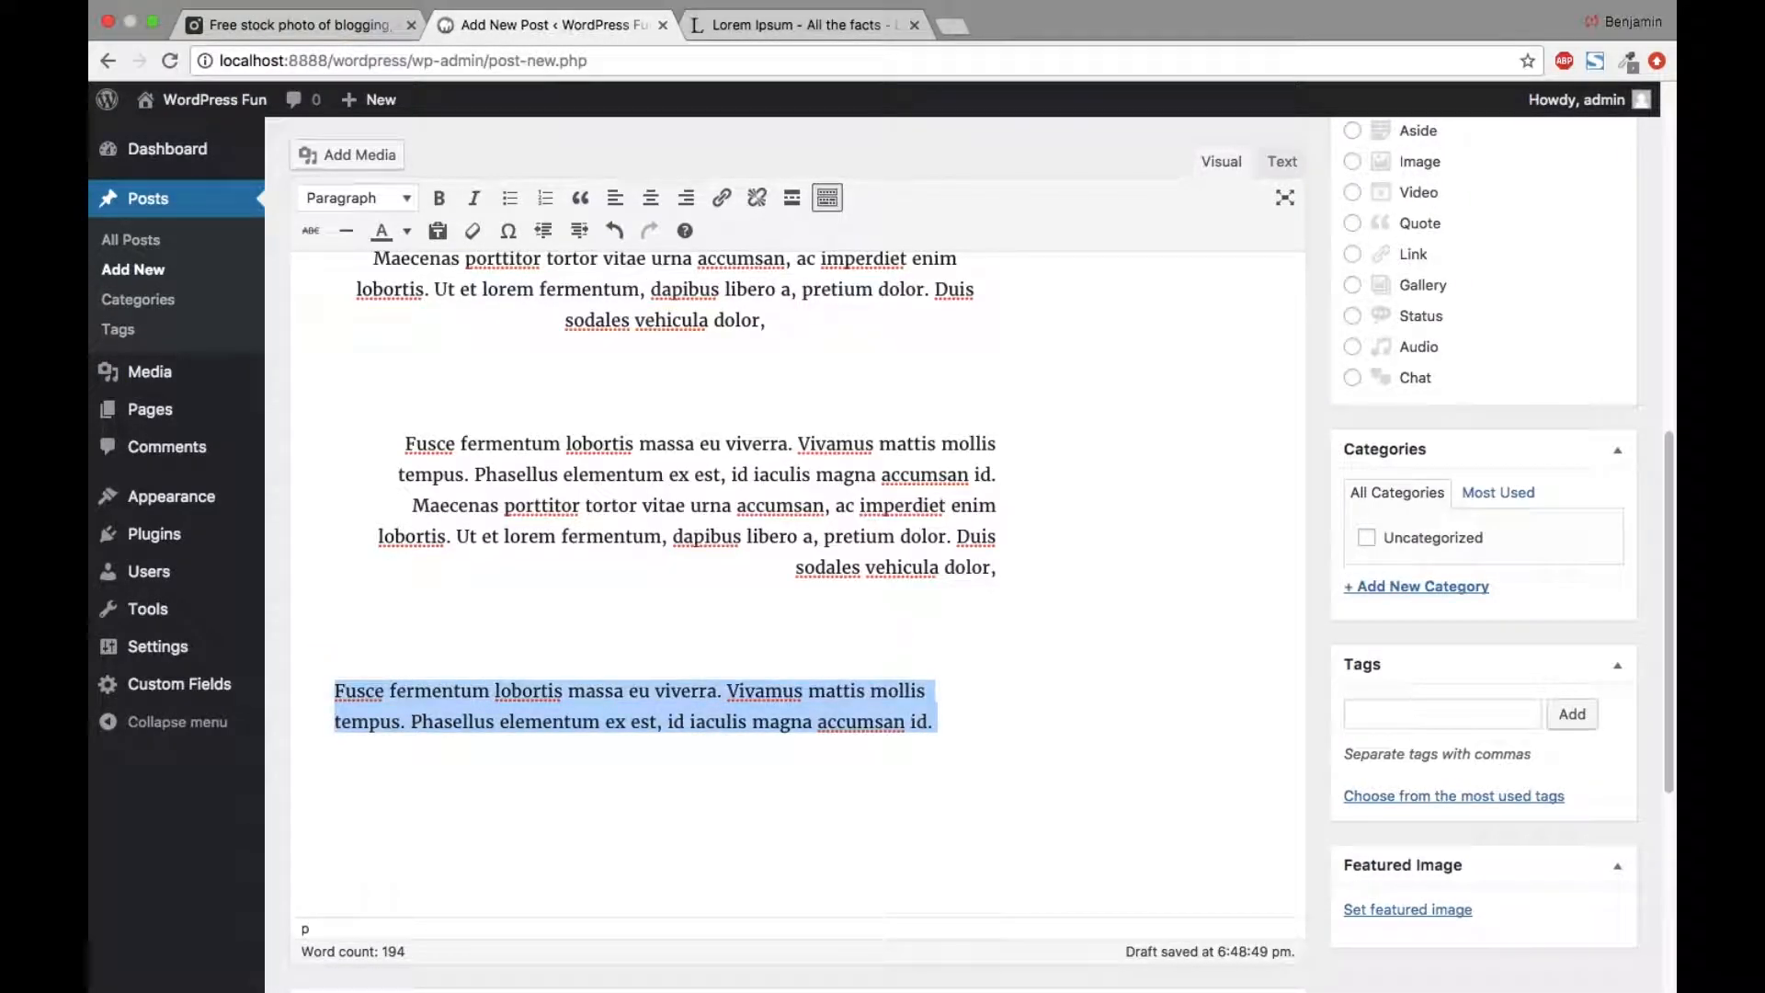
click(310, 244)
click(1007, 723)
Step: Insert a horizontal line below the struck-through paragraph and paste the copied short passage beneath it
key(Return)
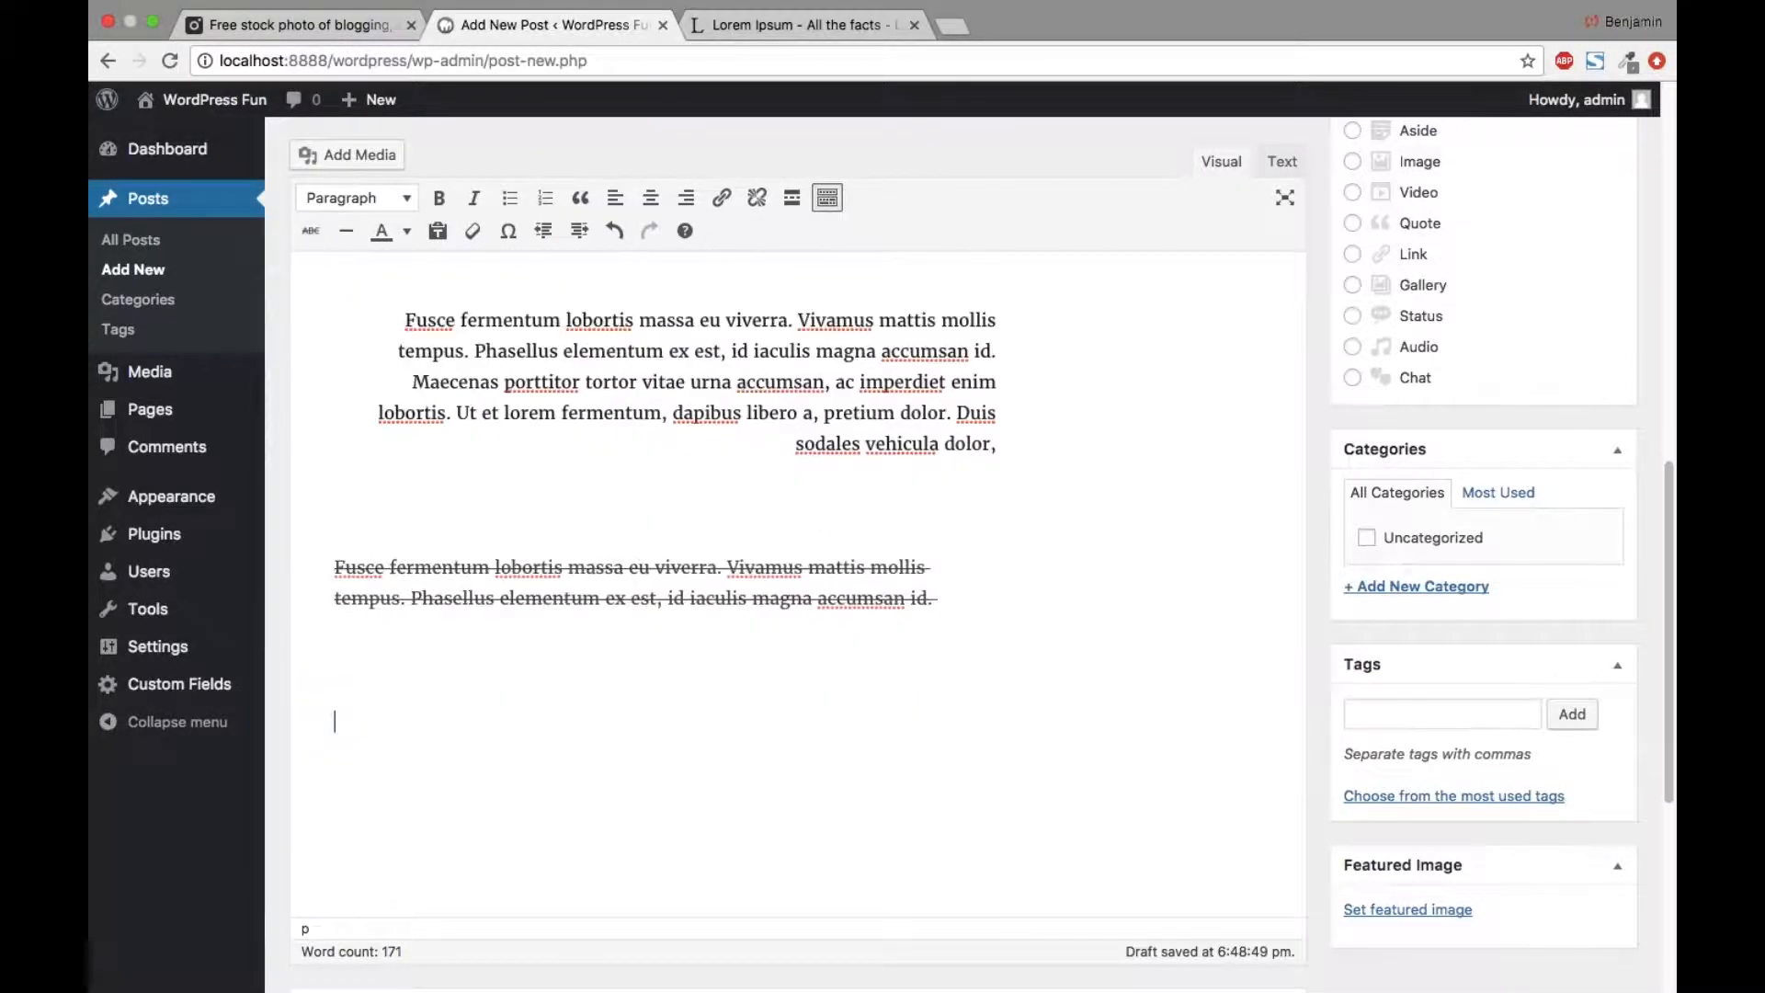
click(347, 234)
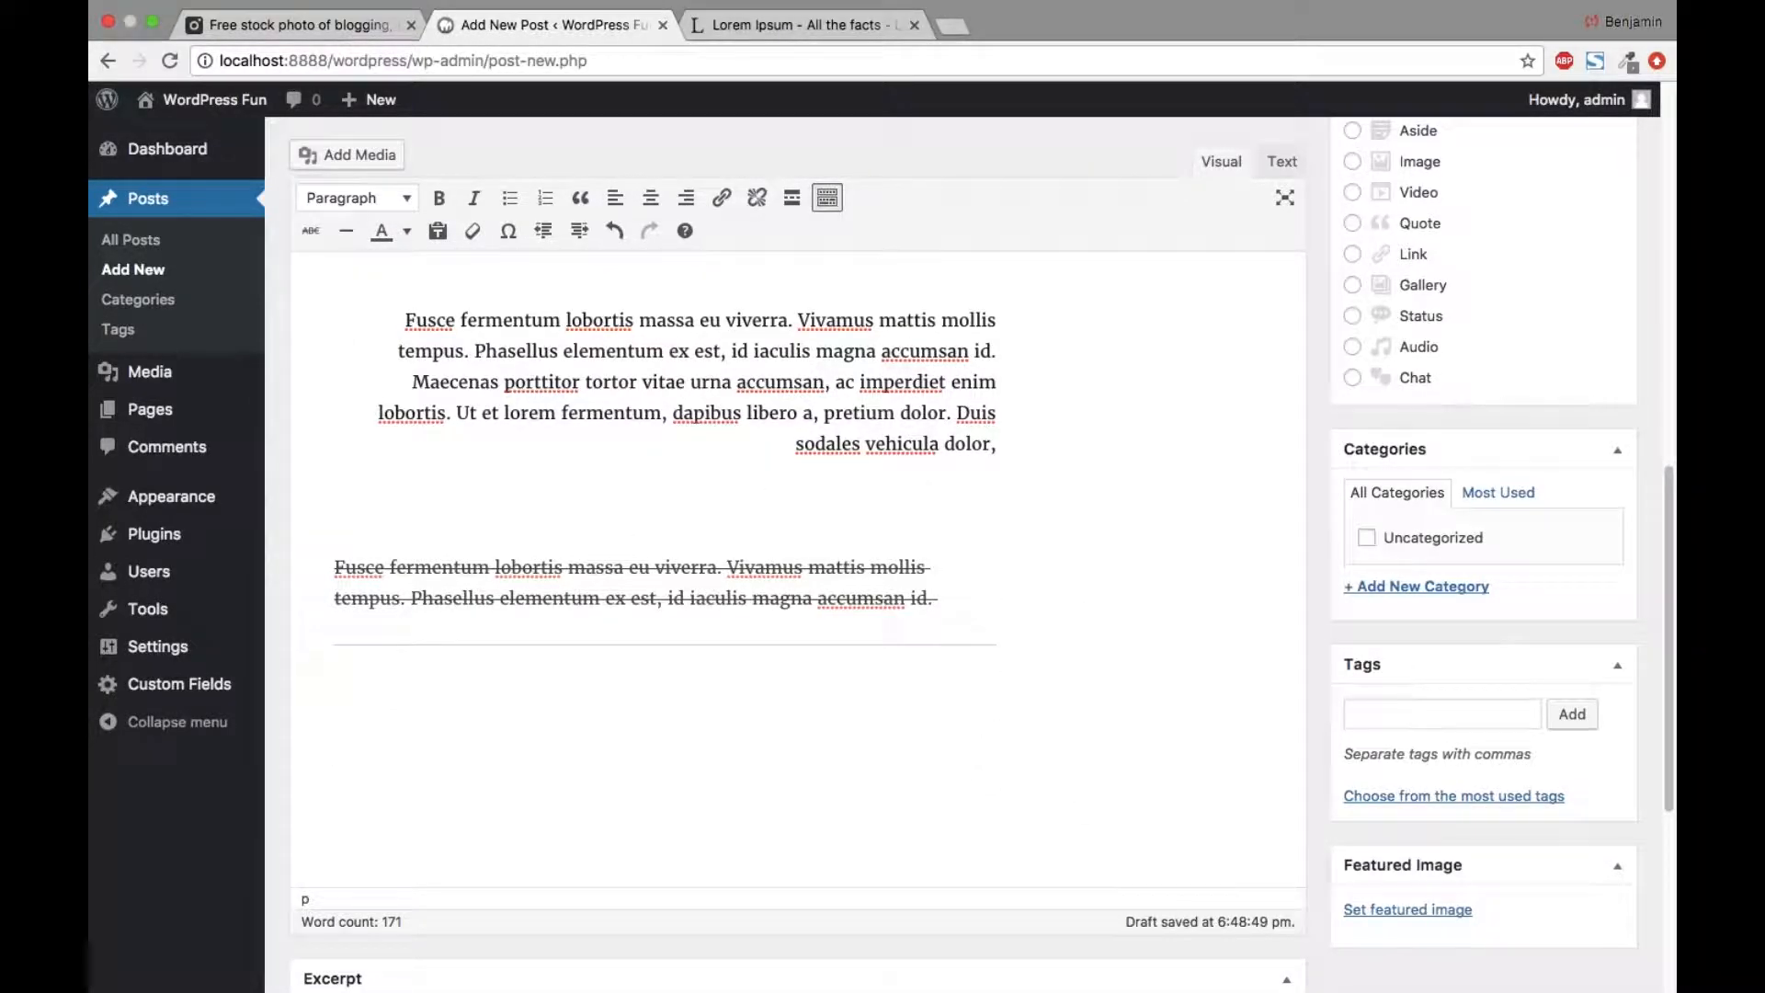
key(super+v)
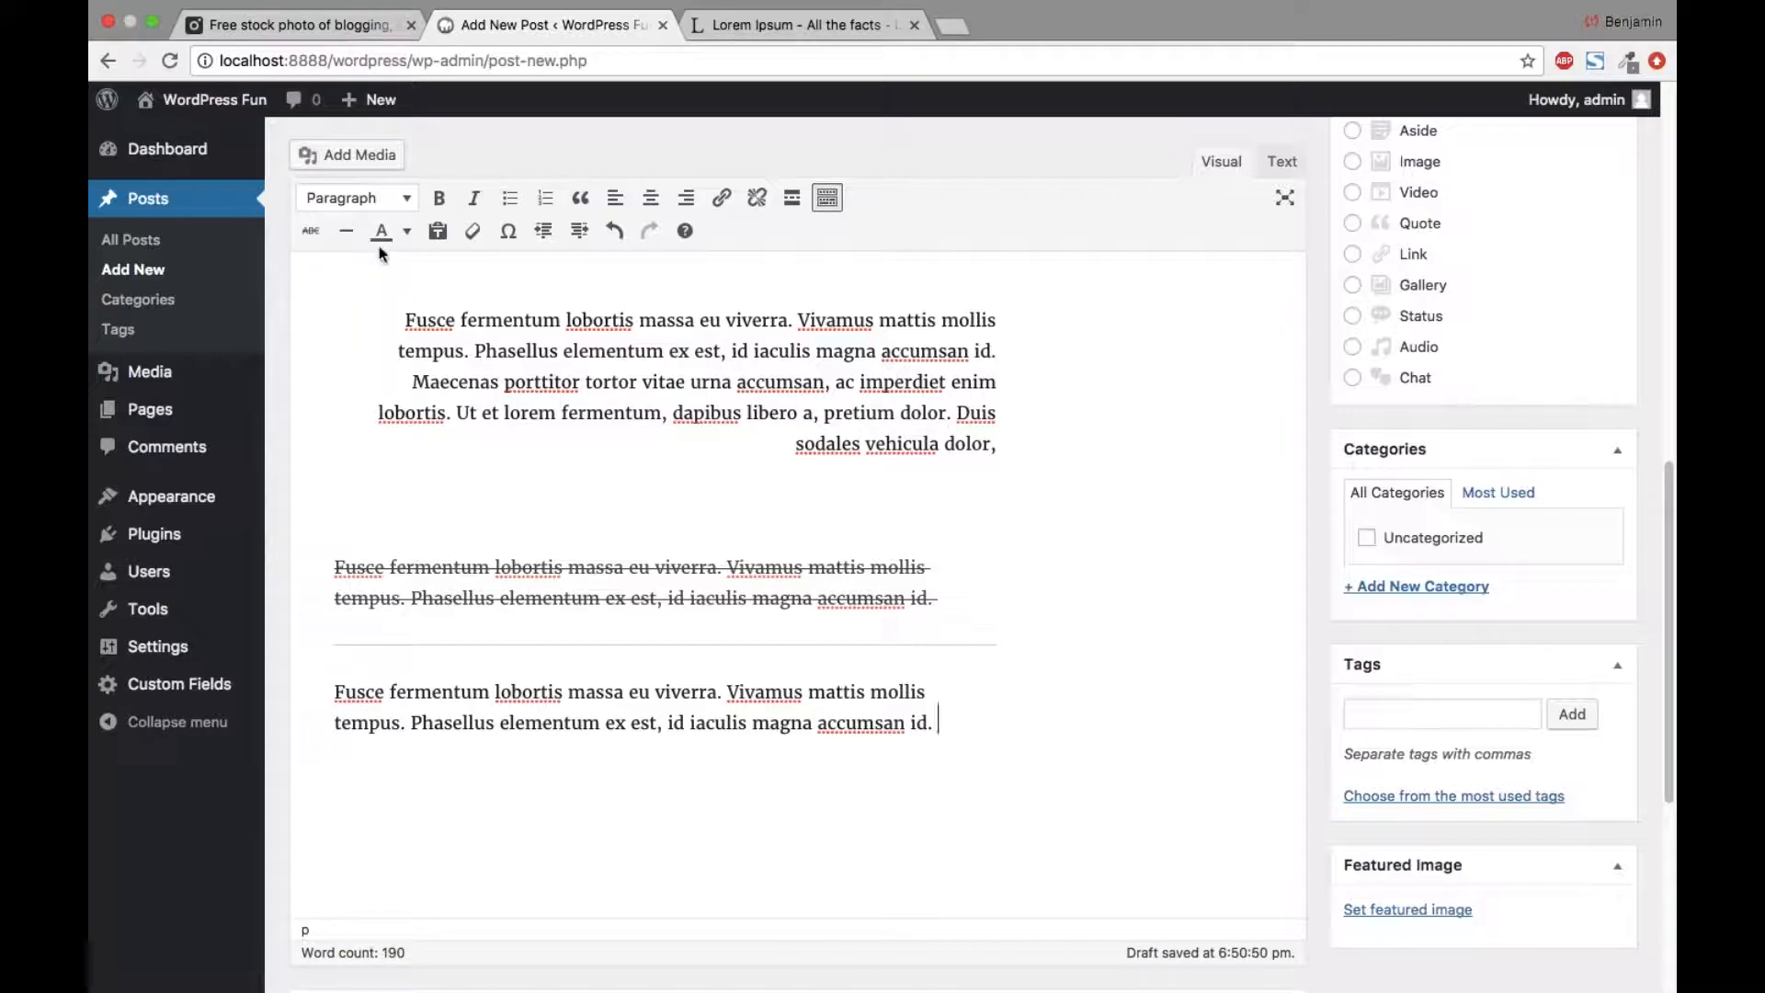
Step: Color the word "fermentum" yellow in the paragraph below the horizontal line
double_click(466, 690)
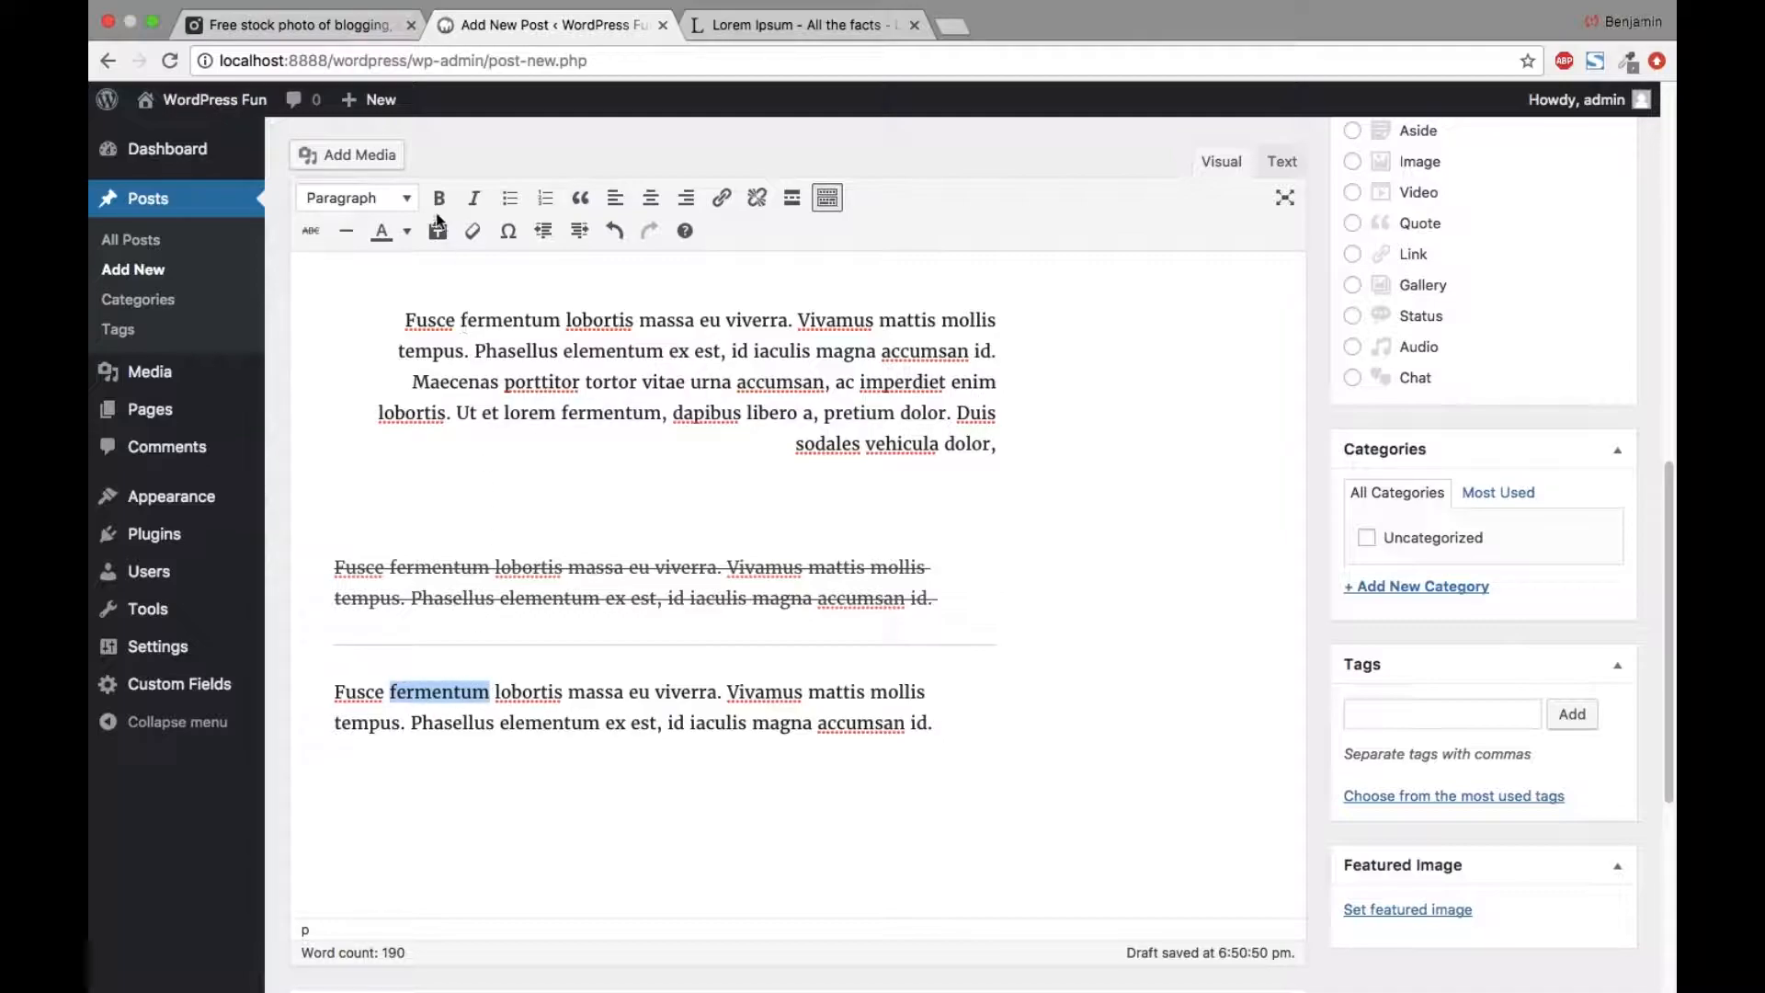
click(407, 231)
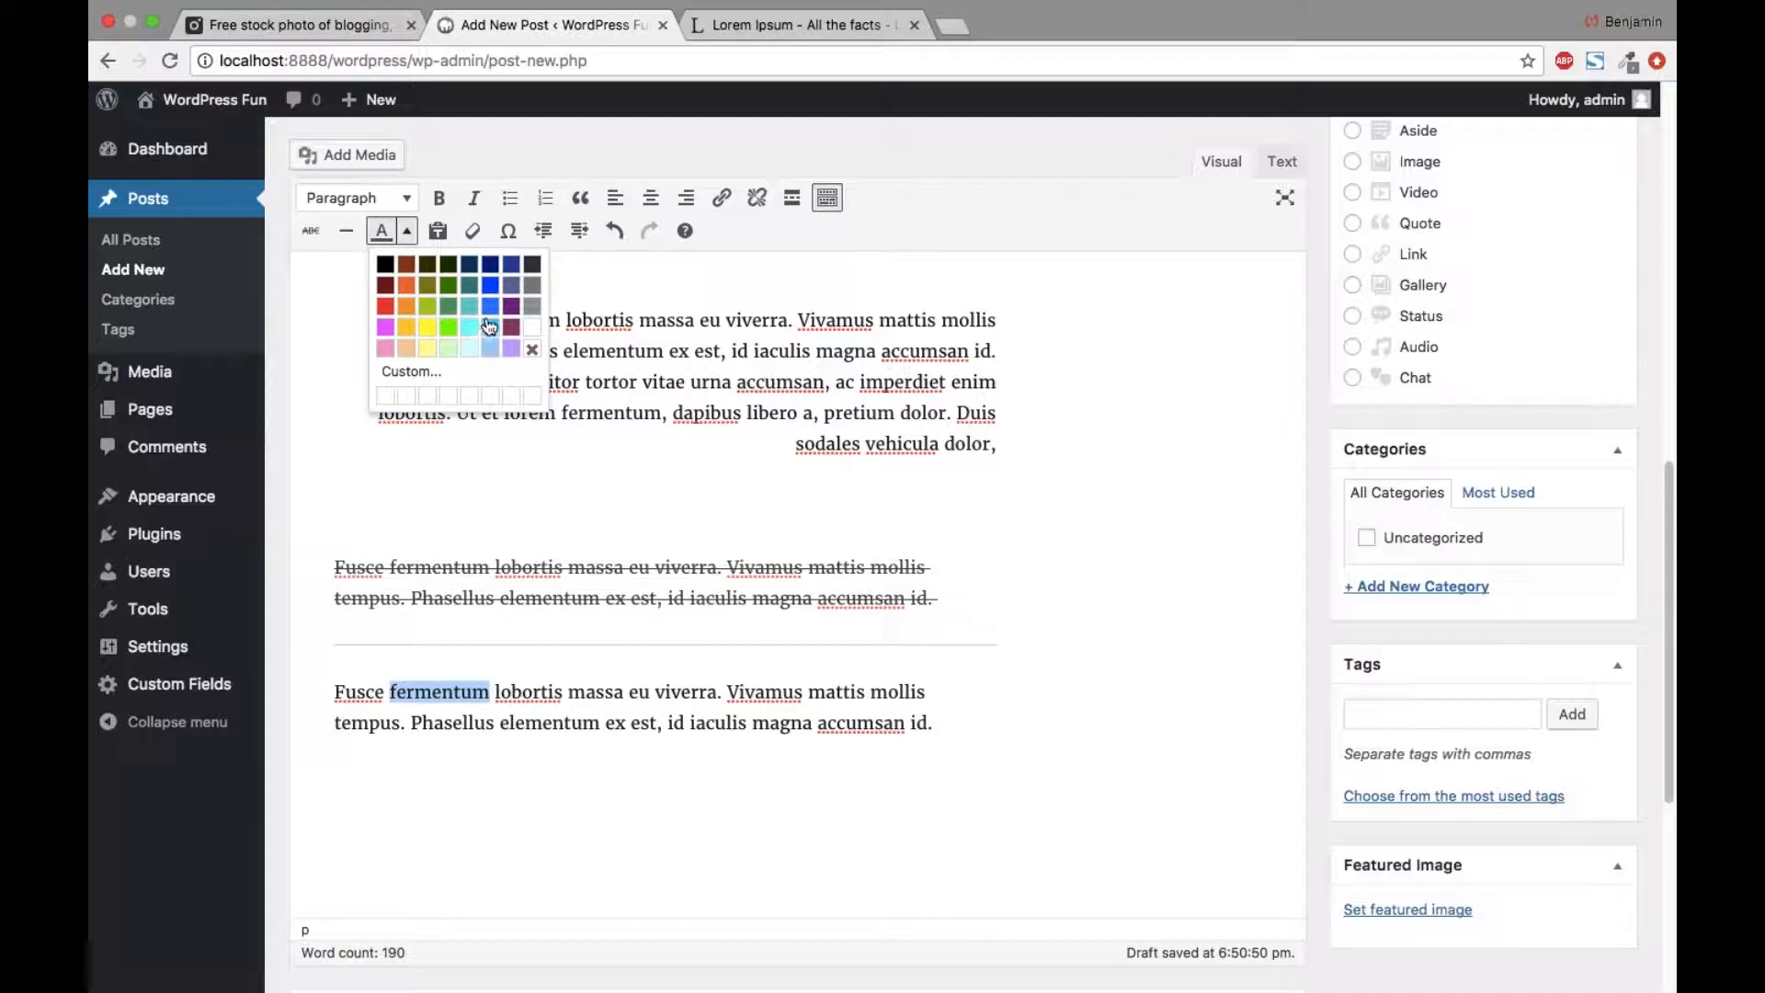
click(429, 326)
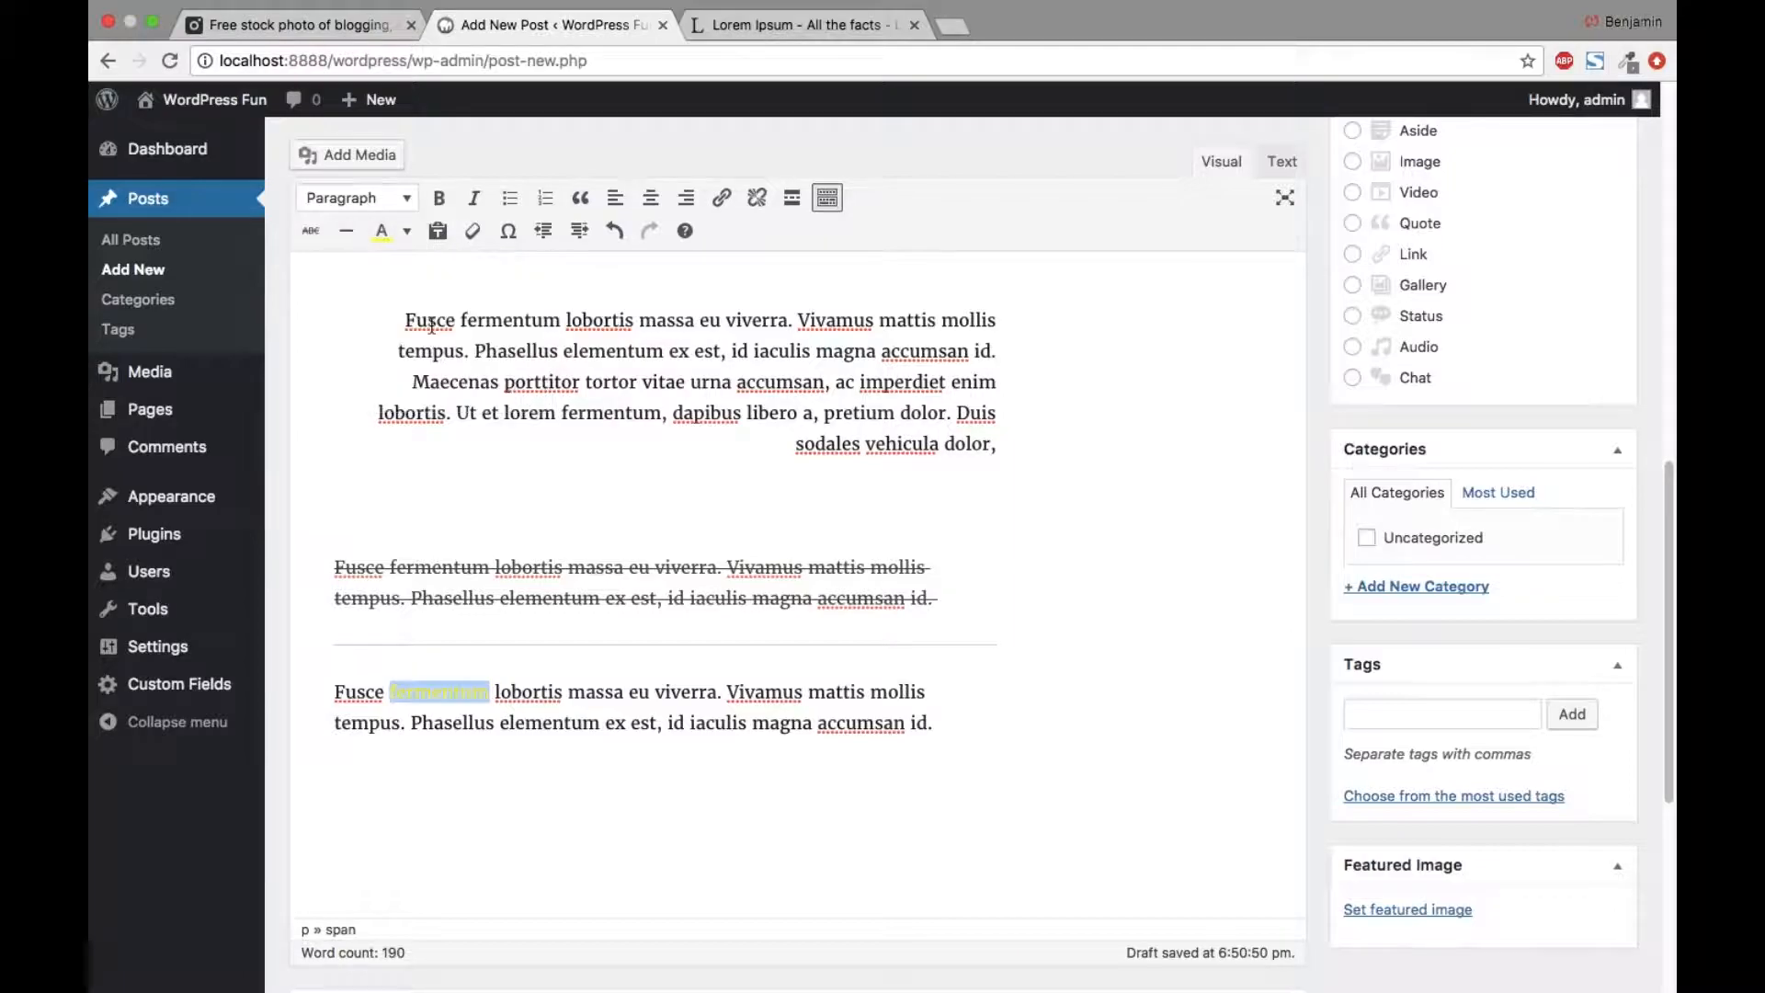
Step: Give the word "accumsan" in the paragraph below the horizontal line the custom teal text color 409491
double_click(847, 723)
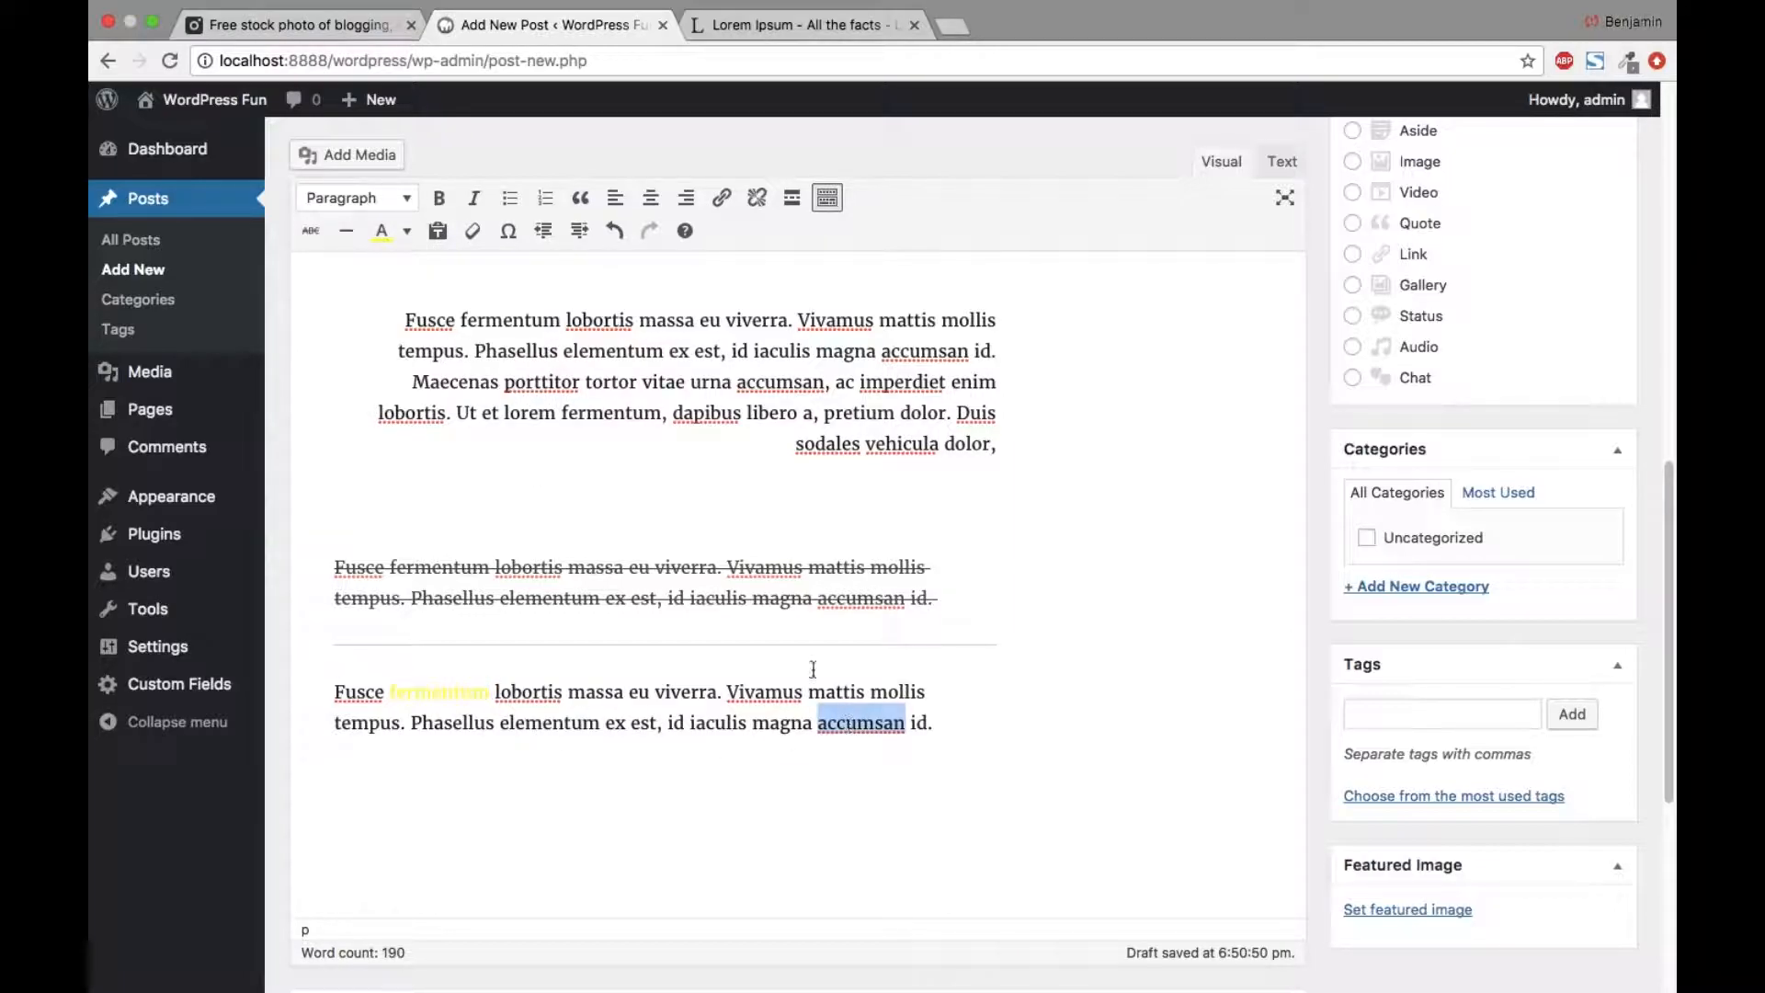
click(407, 230)
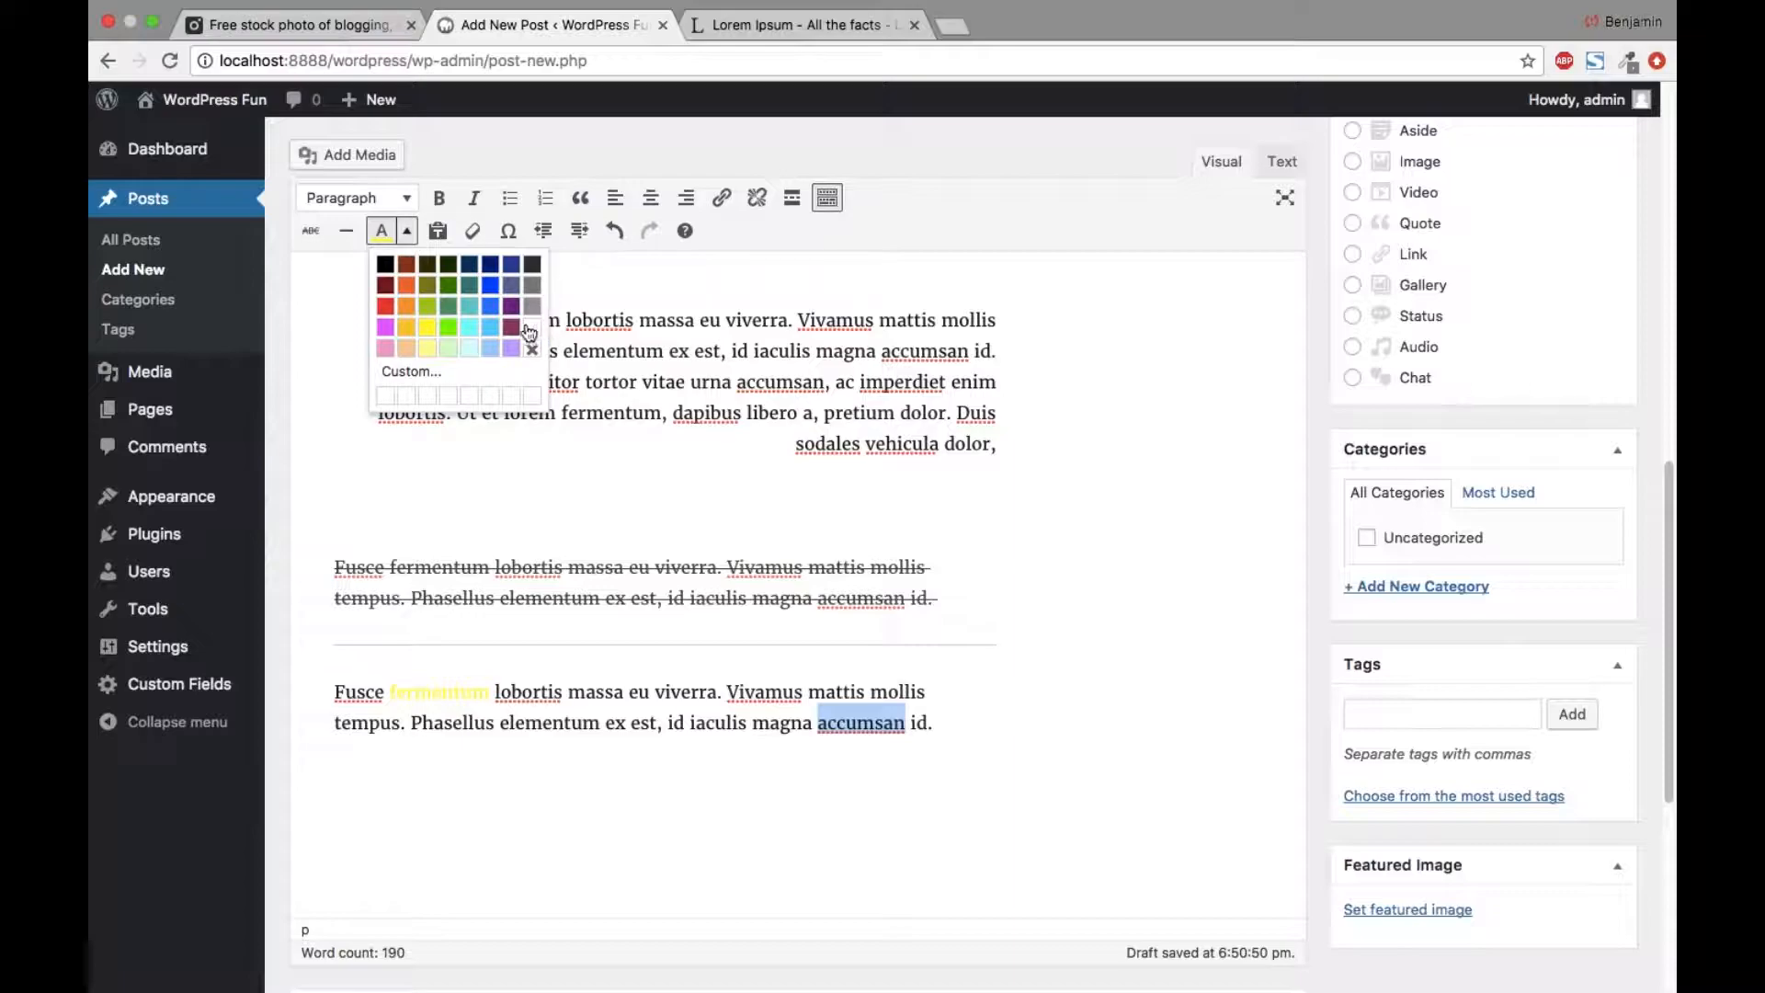
click(426, 377)
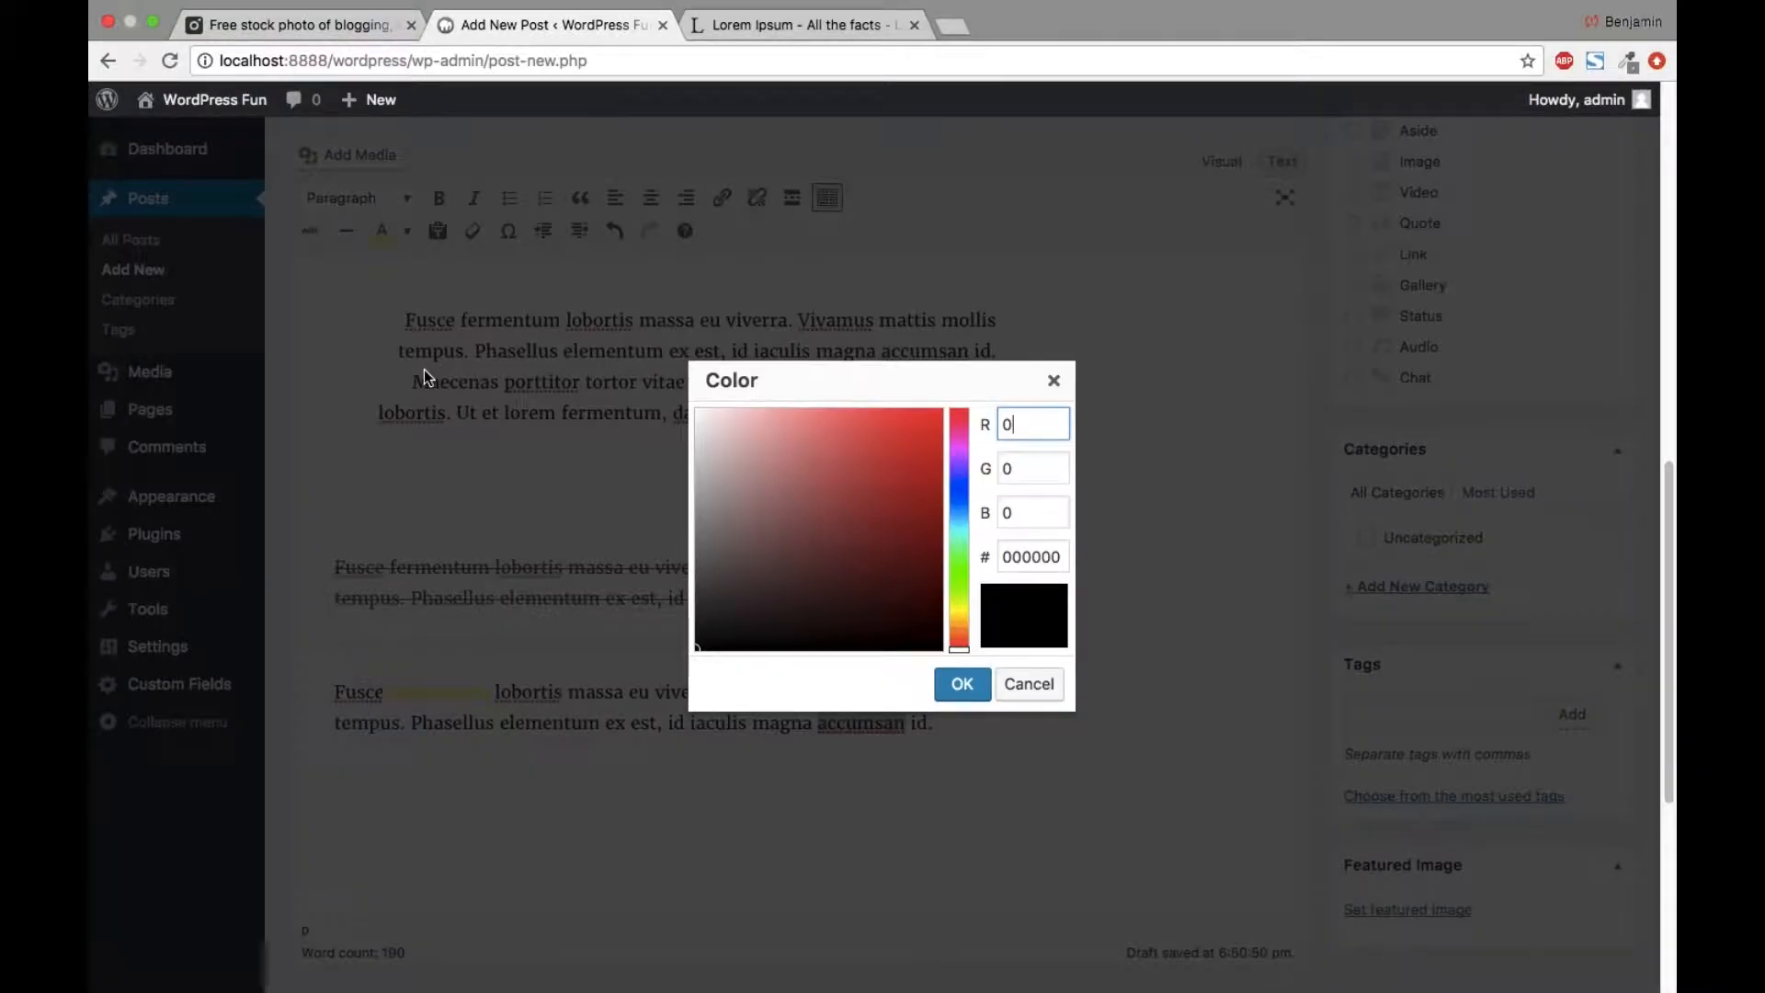
drag(764, 524, 806, 468)
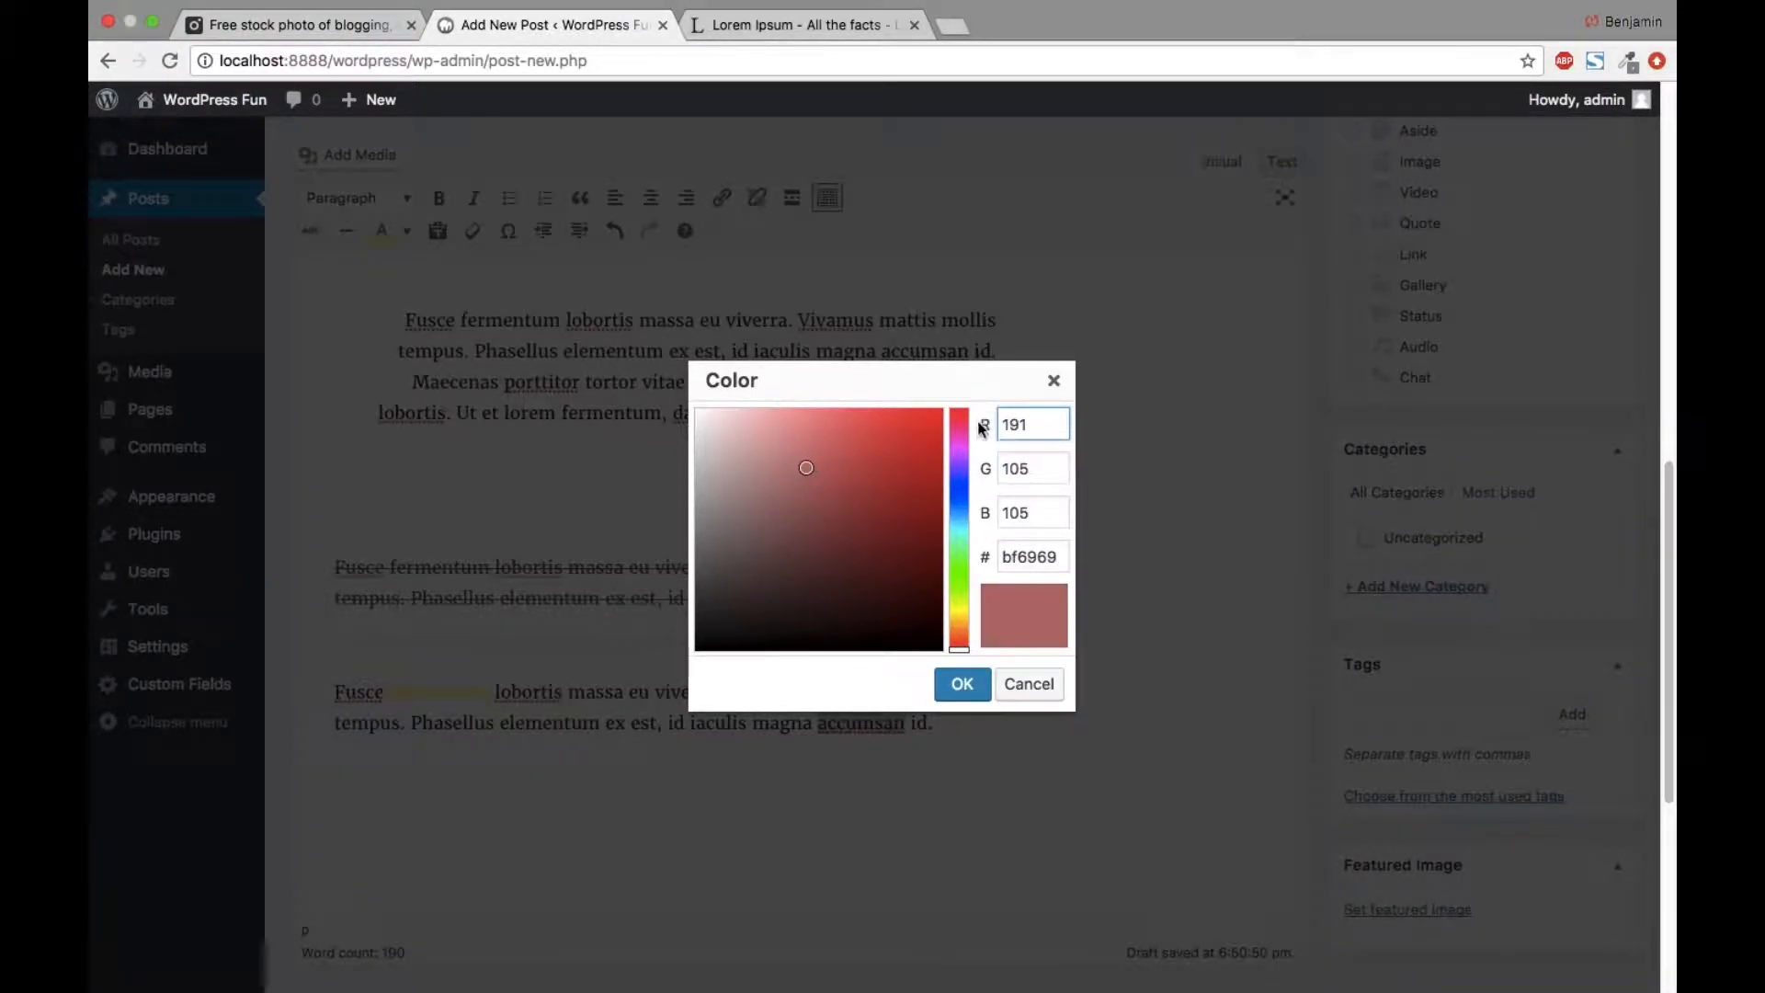
mouse_move(962, 548)
mouse_down()
mouse_move(959, 492)
mouse_move(960, 529)
mouse_up()
click(837, 454)
drag(837, 453, 835, 507)
double_click(1052, 556)
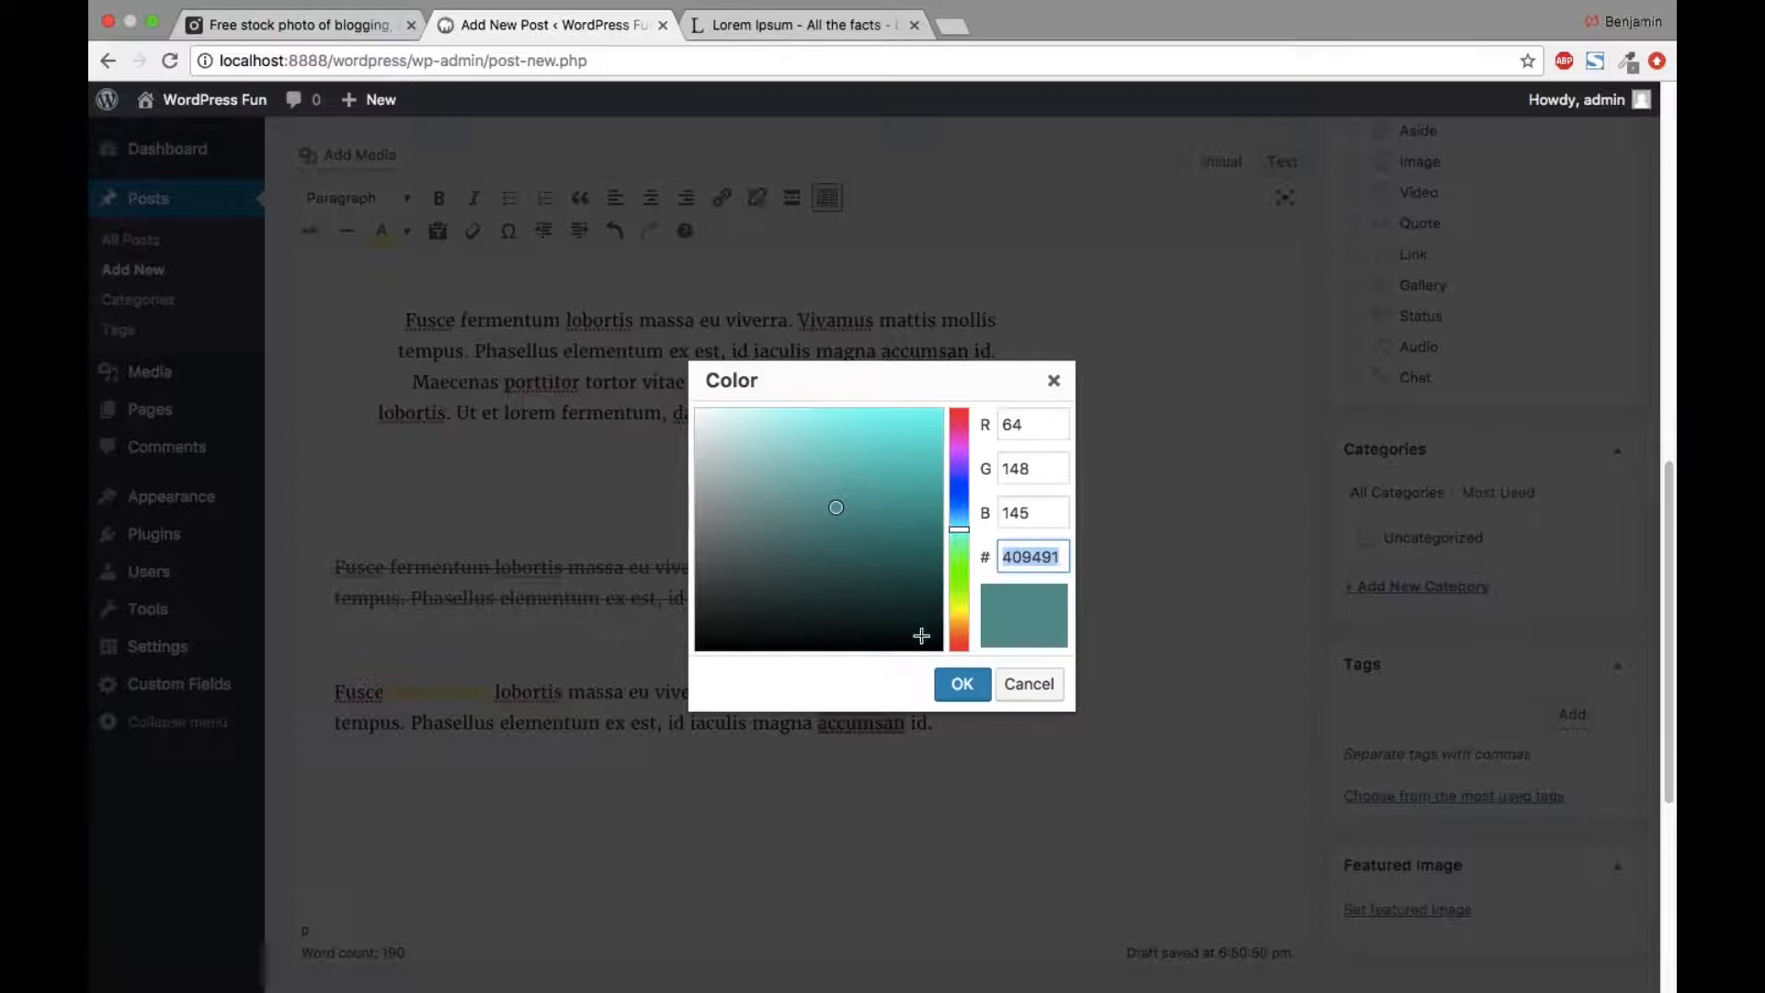
click(953, 682)
click(931, 735)
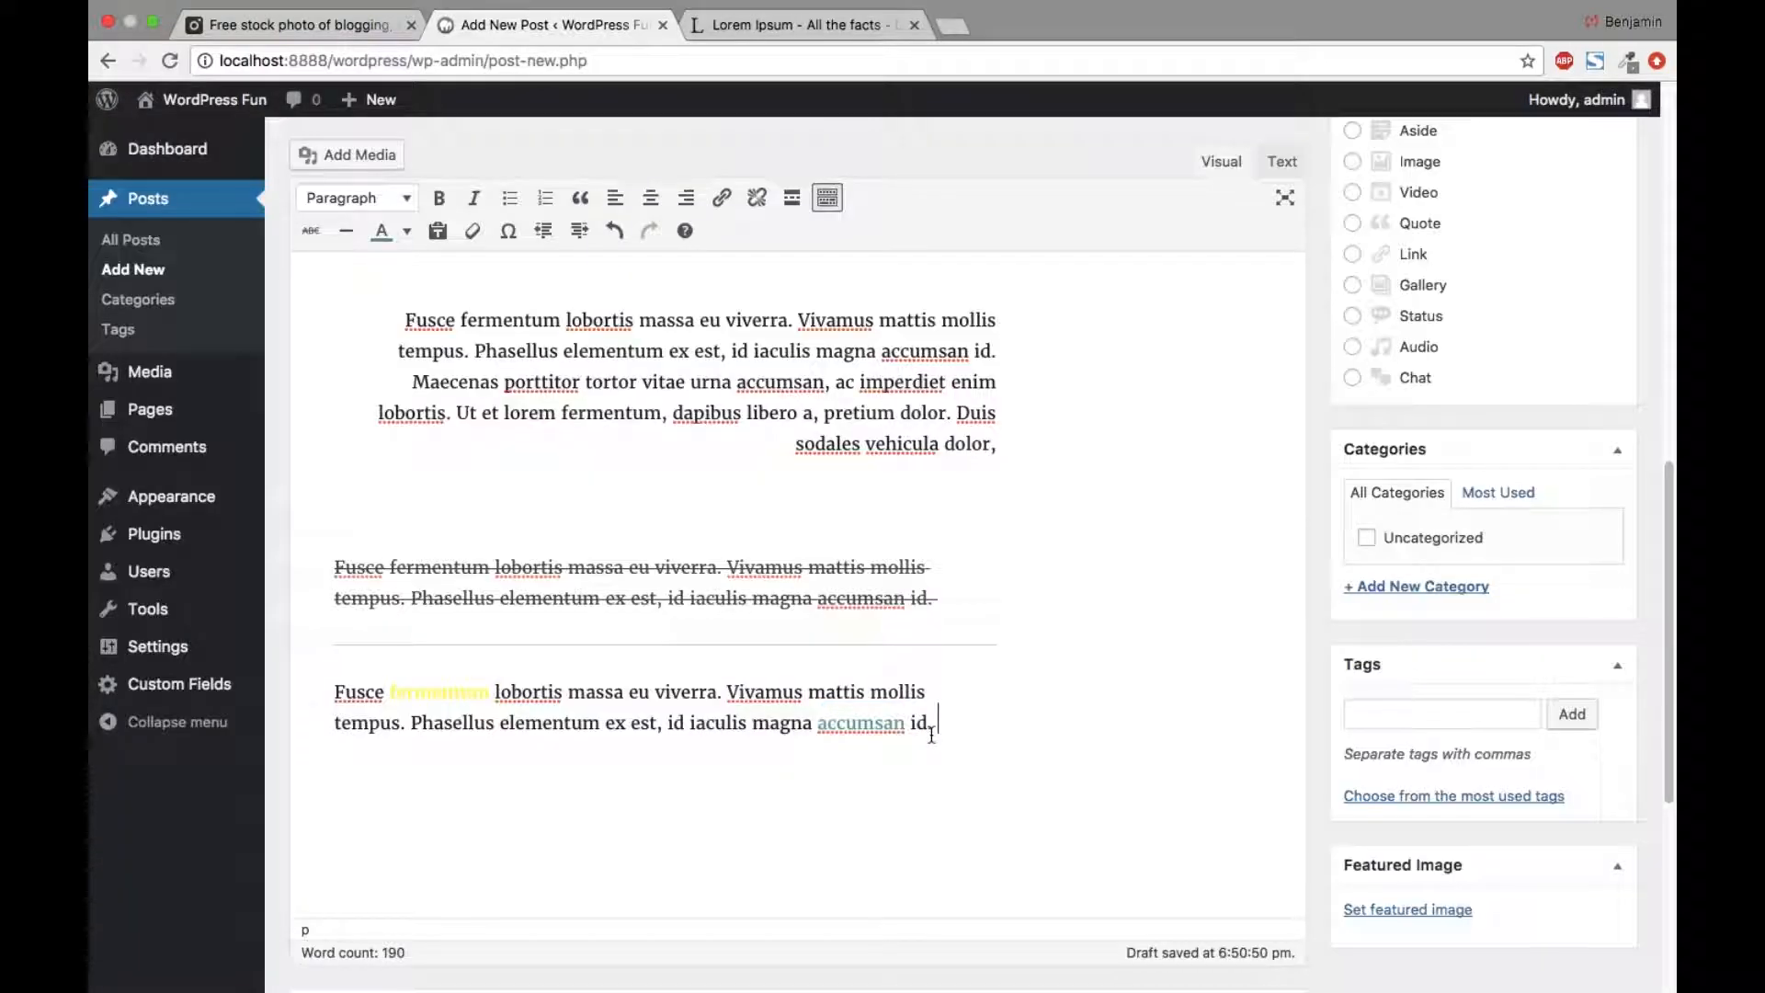
Step: Turn on Paste as text and paste the copied short passage as a new paragraph below the colored one
scroll(1002, 700, up, 1)
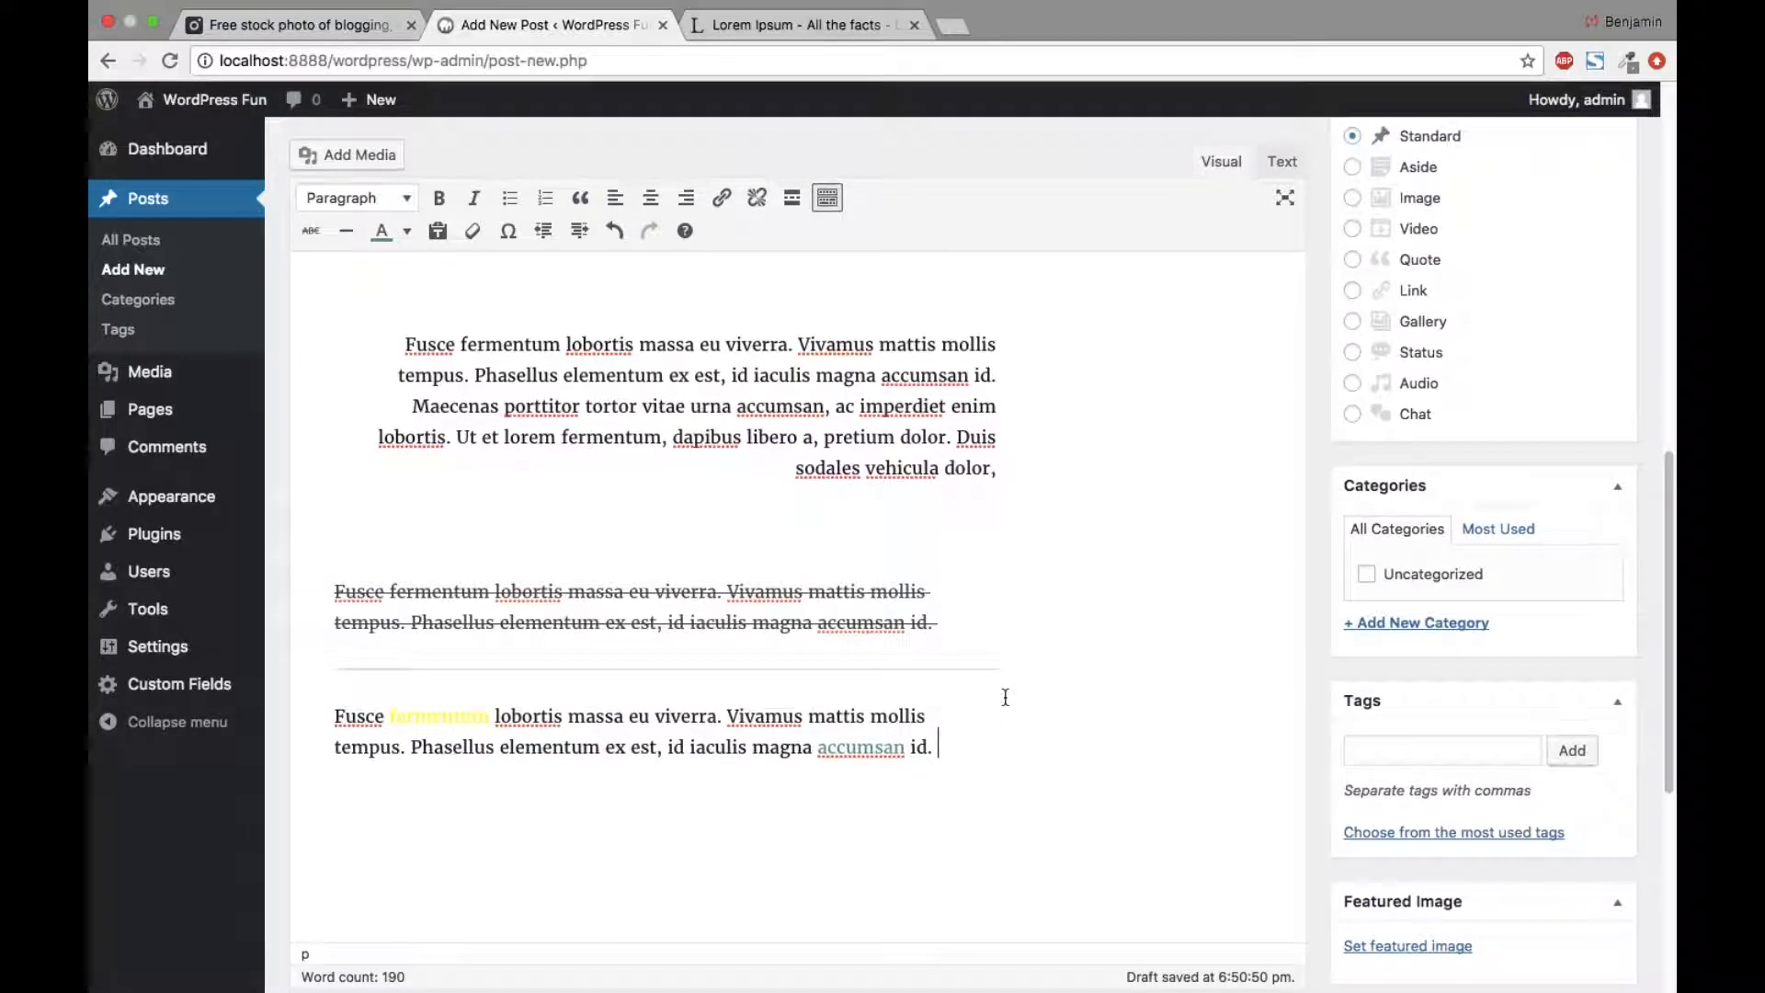
key(Return)
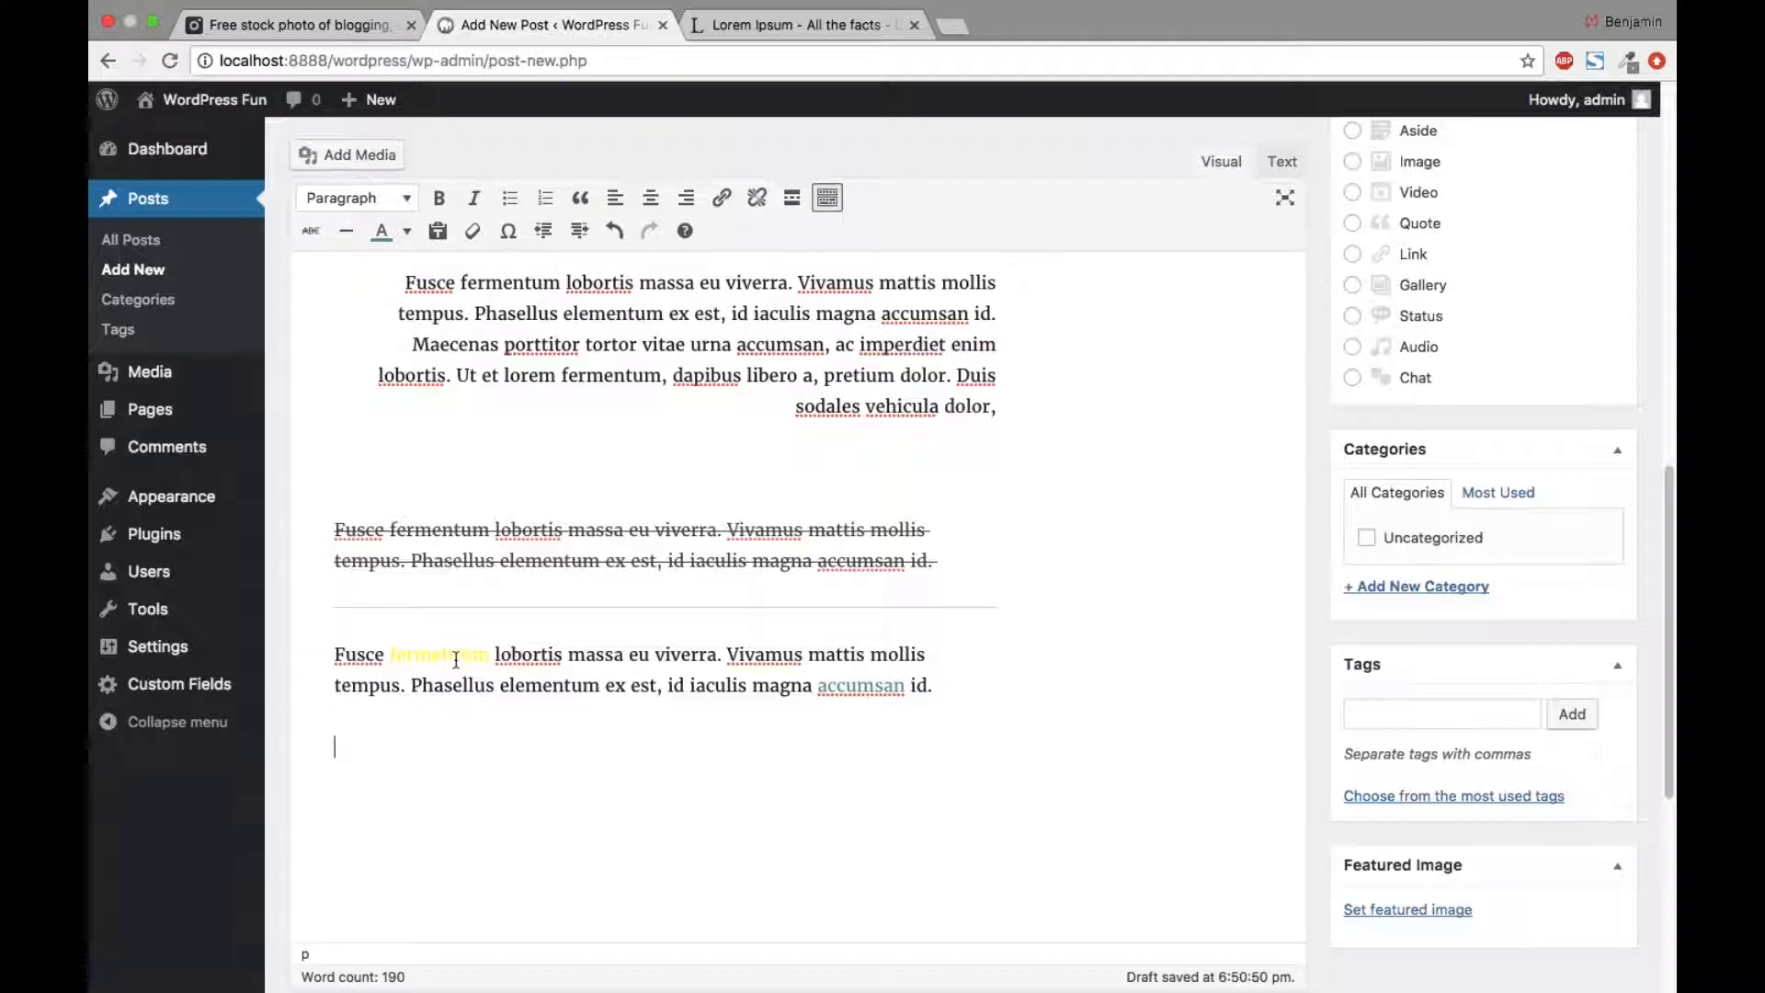
click(439, 232)
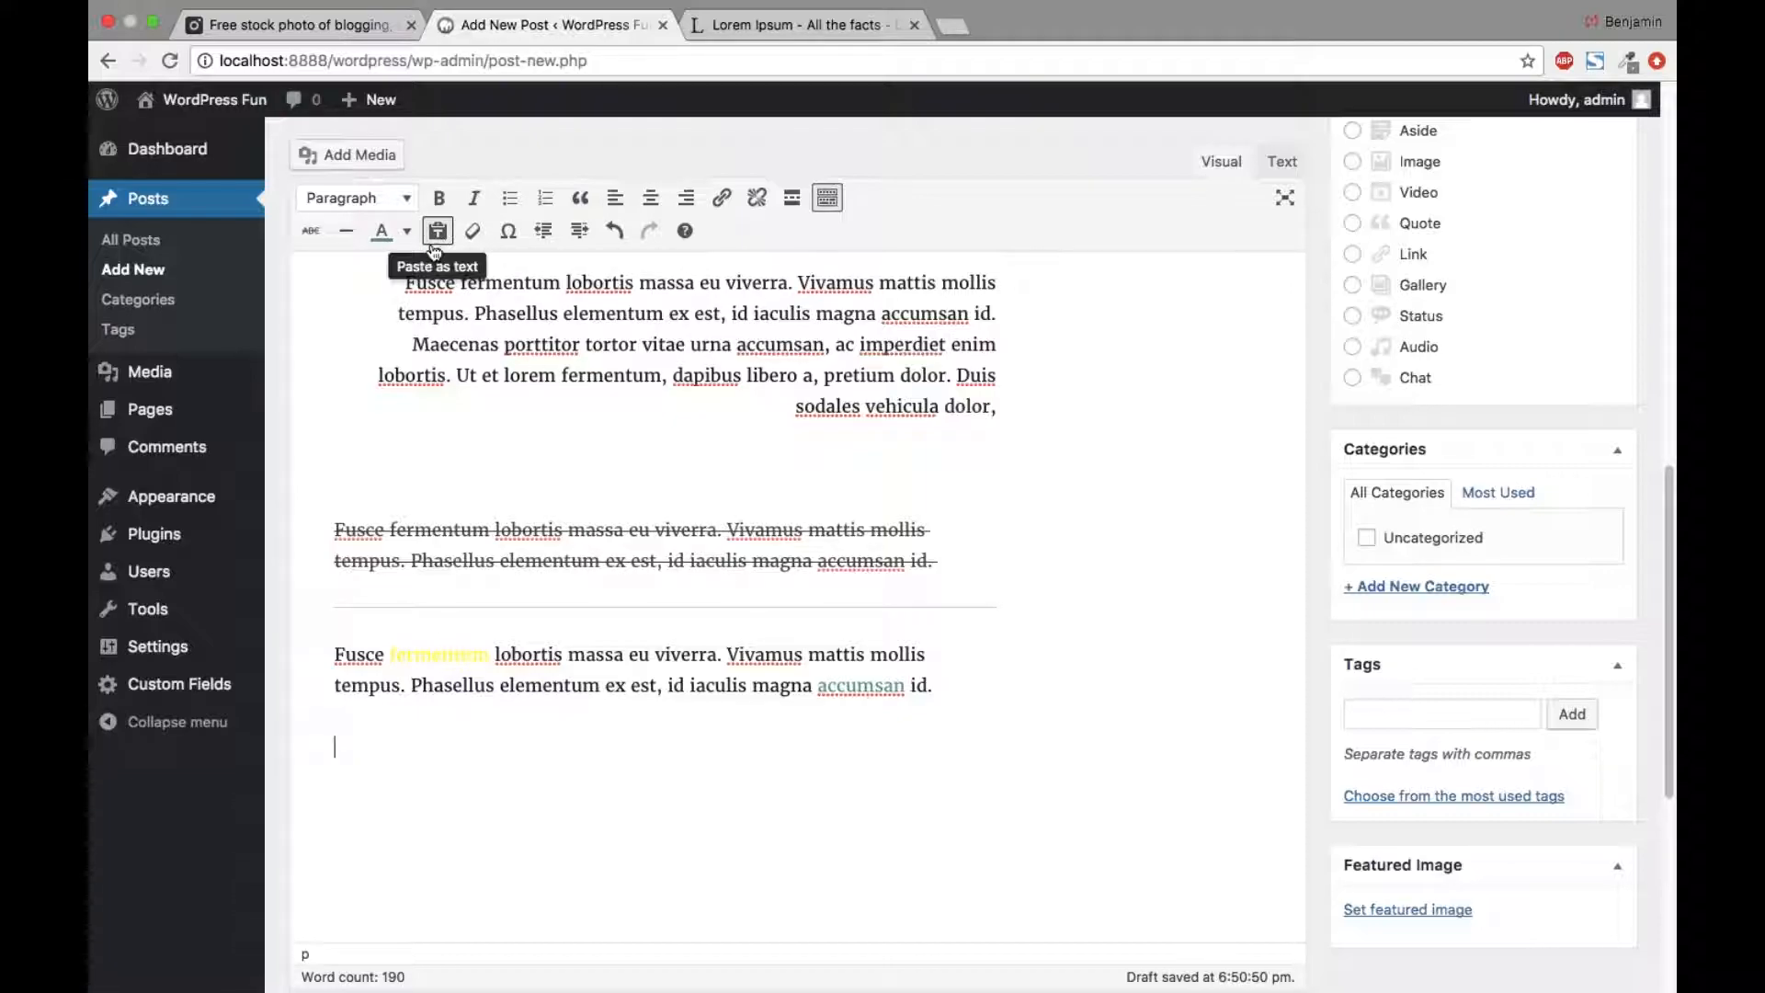
key(super+v)
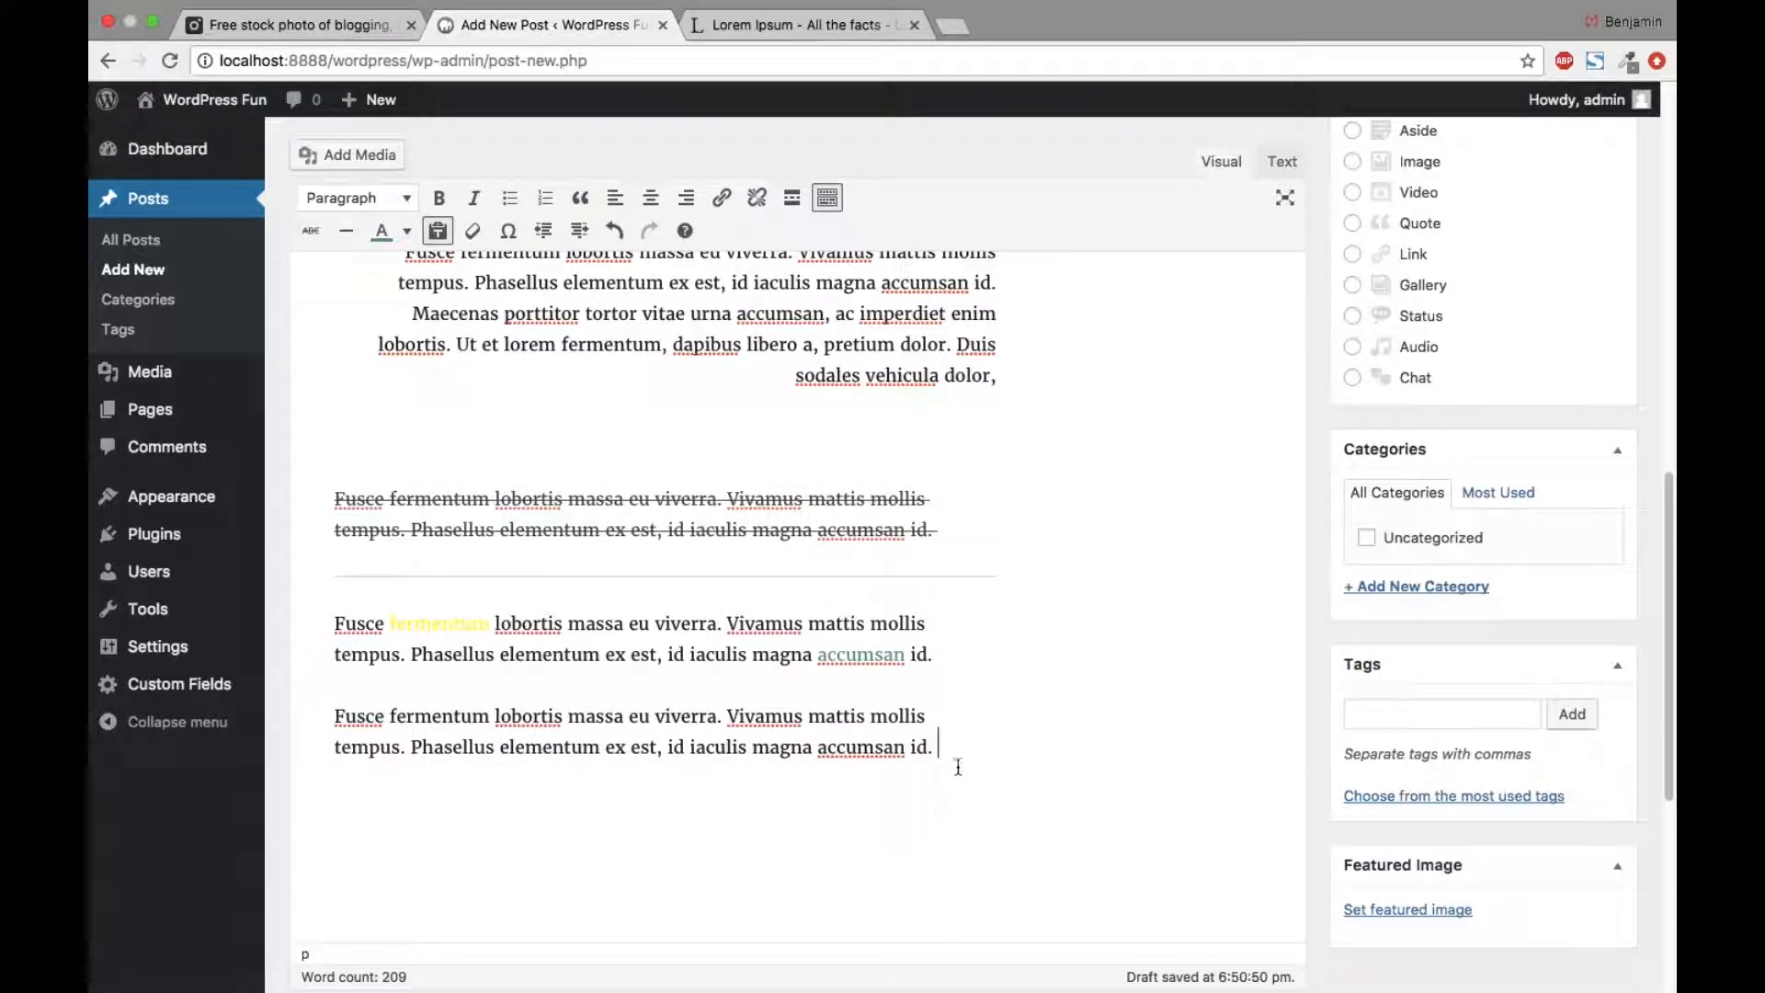
Step: Select the last pasted paragraph, check the paste-mode notice above the editor, and turn off Paste as text
drag(968, 758, 324, 721)
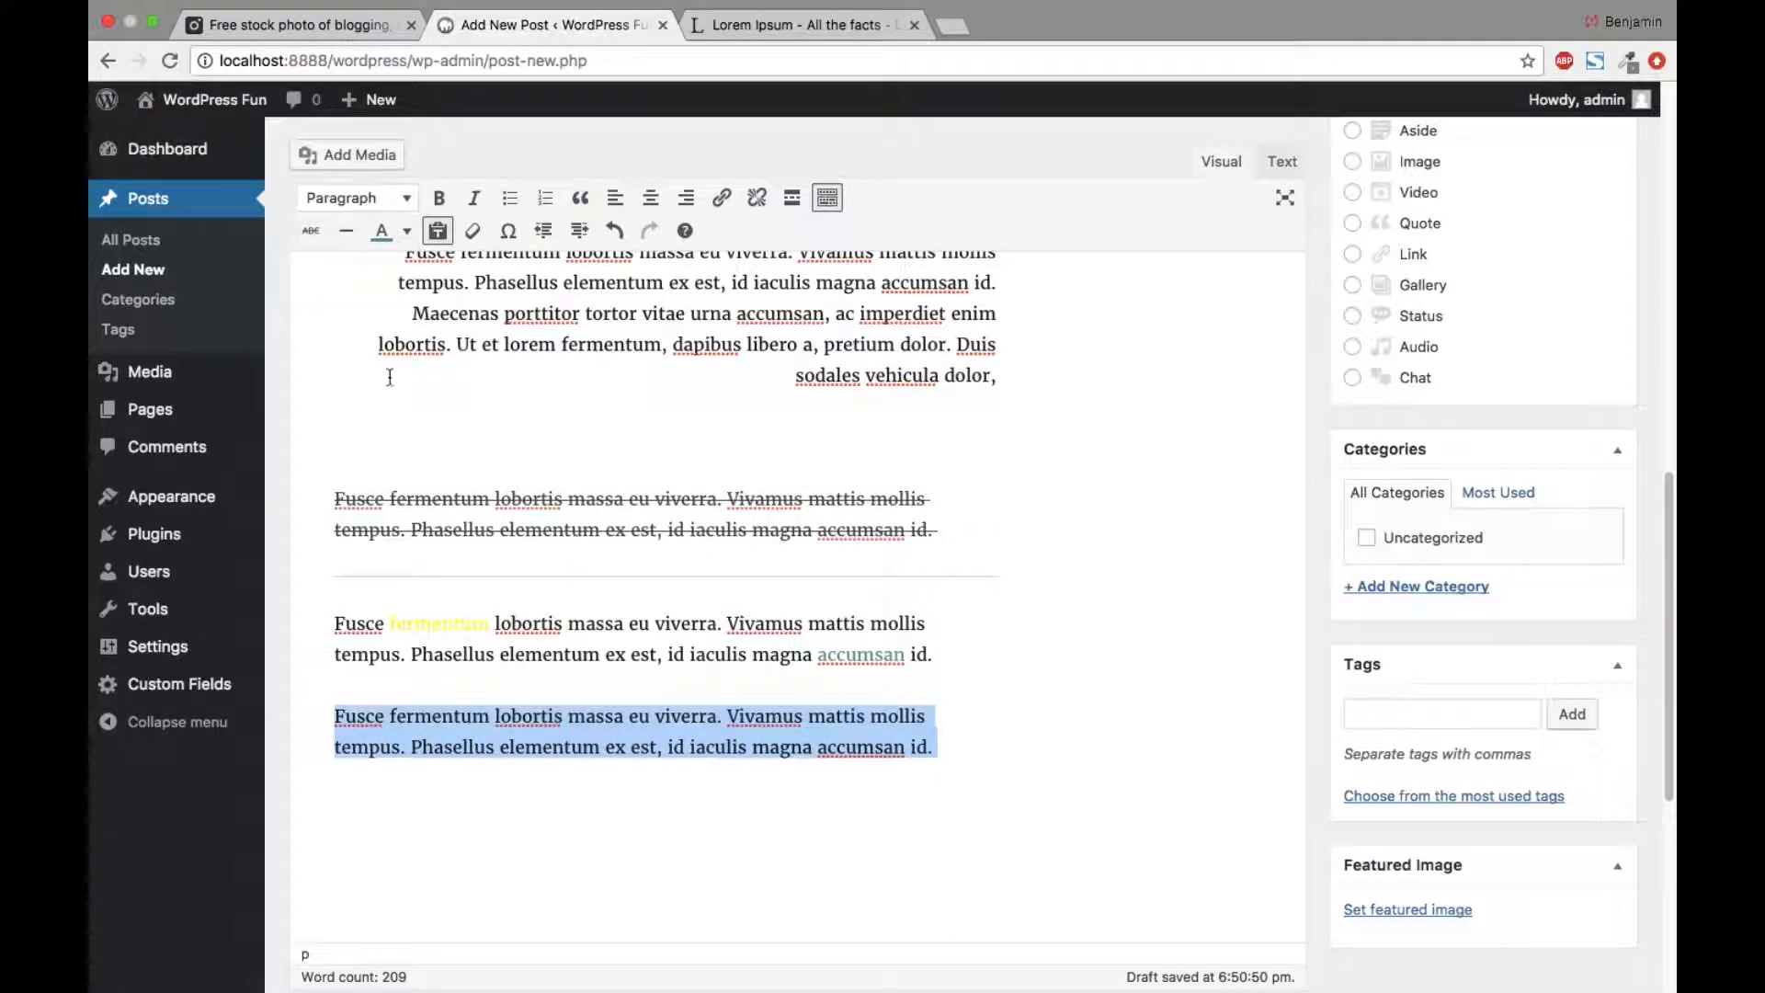
click(438, 231)
scroll(924, 699, up, 10)
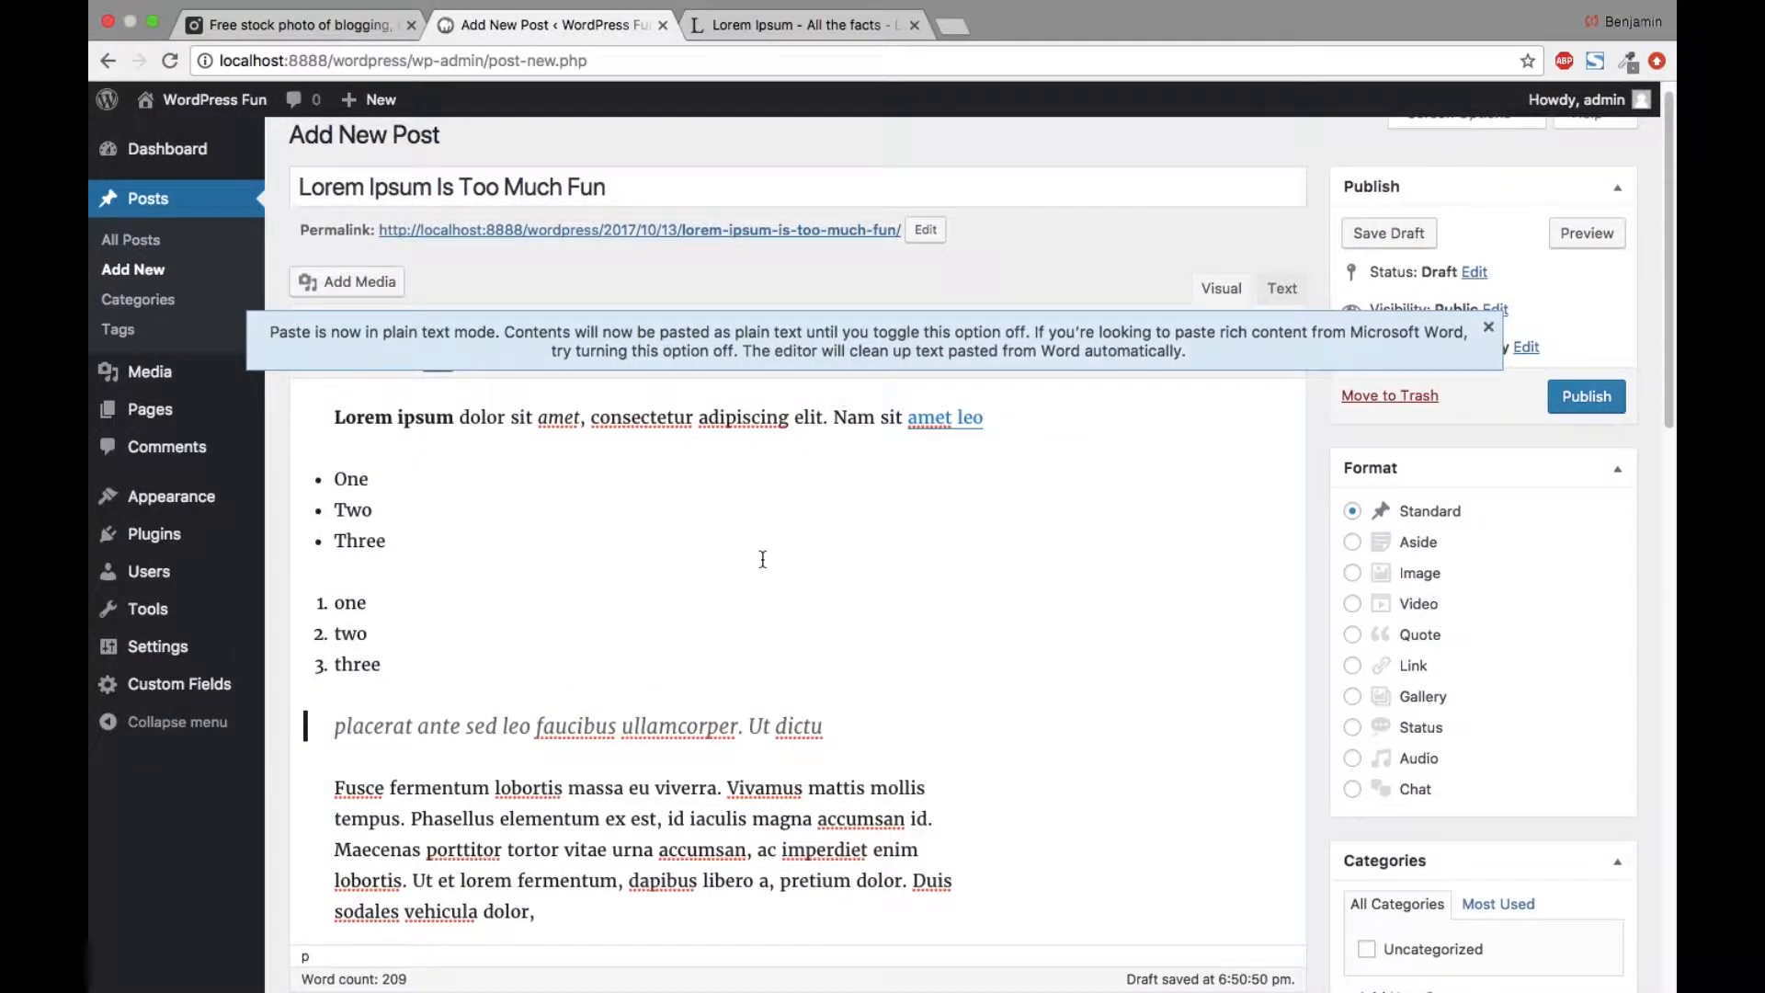
scroll(555, 402, down, 5)
click(437, 241)
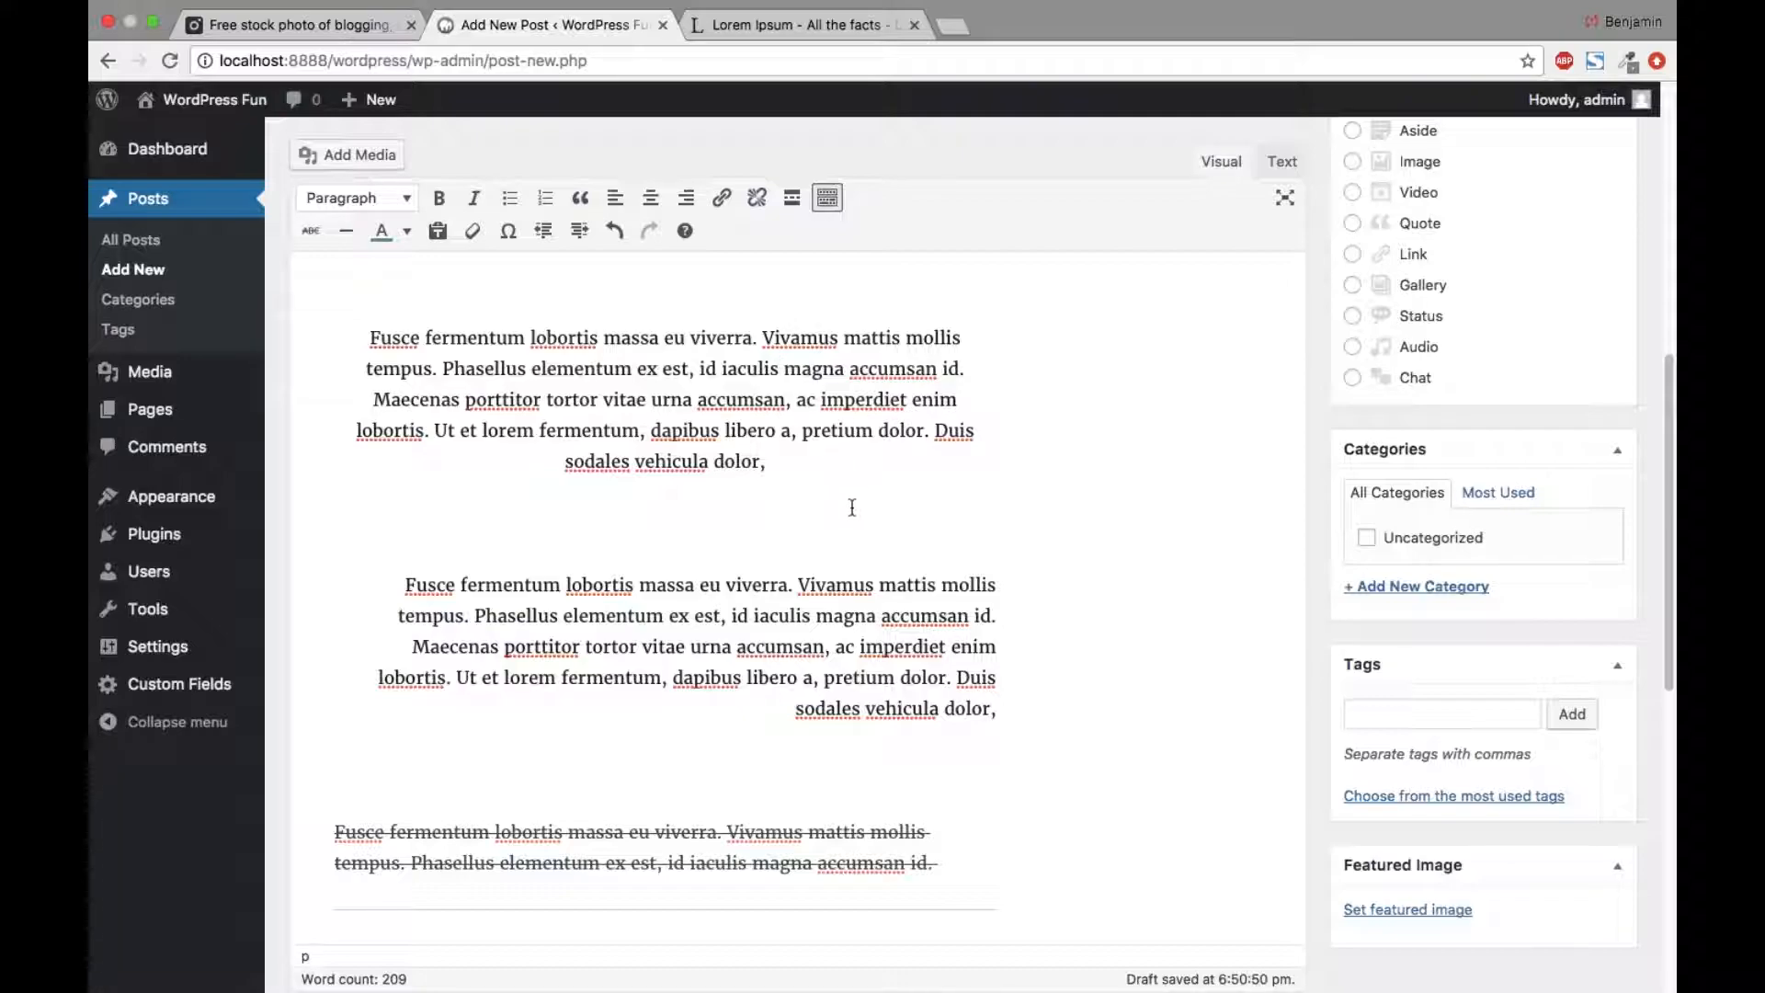
Step: Turn Paste as text back on and review the plain text mode notice above the editor
scroll(853, 508, up, 5)
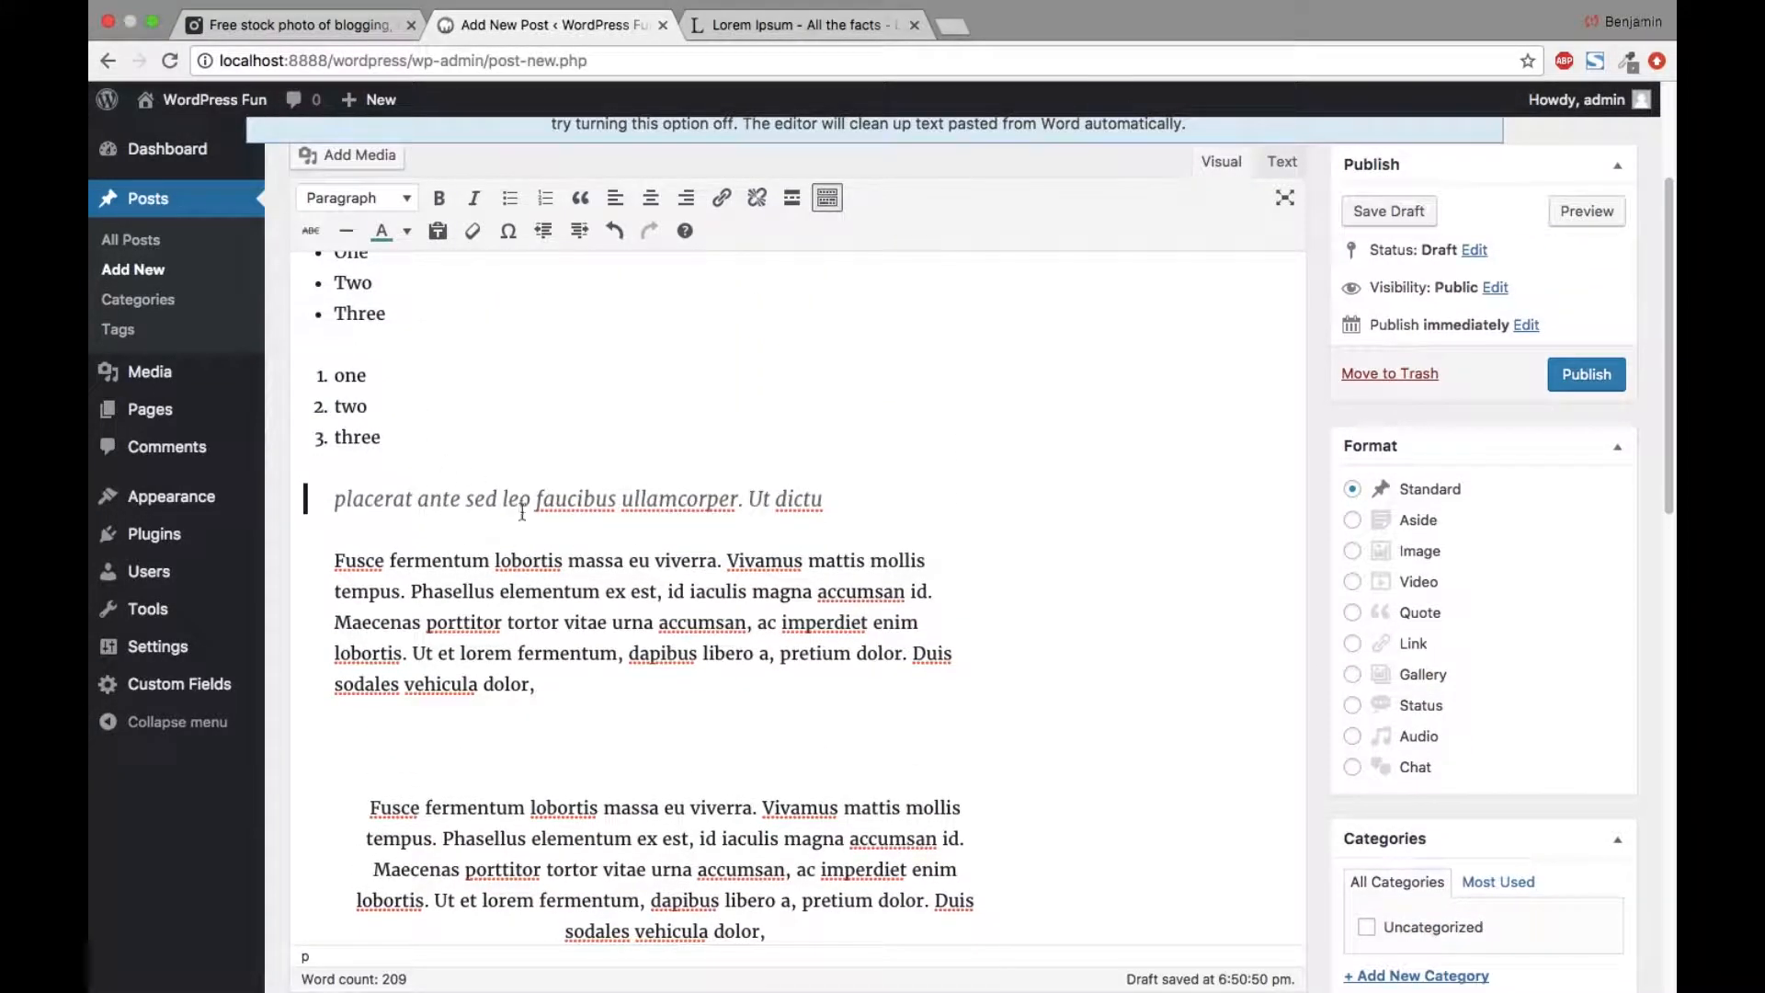
scroll(781, 563, down, 5)
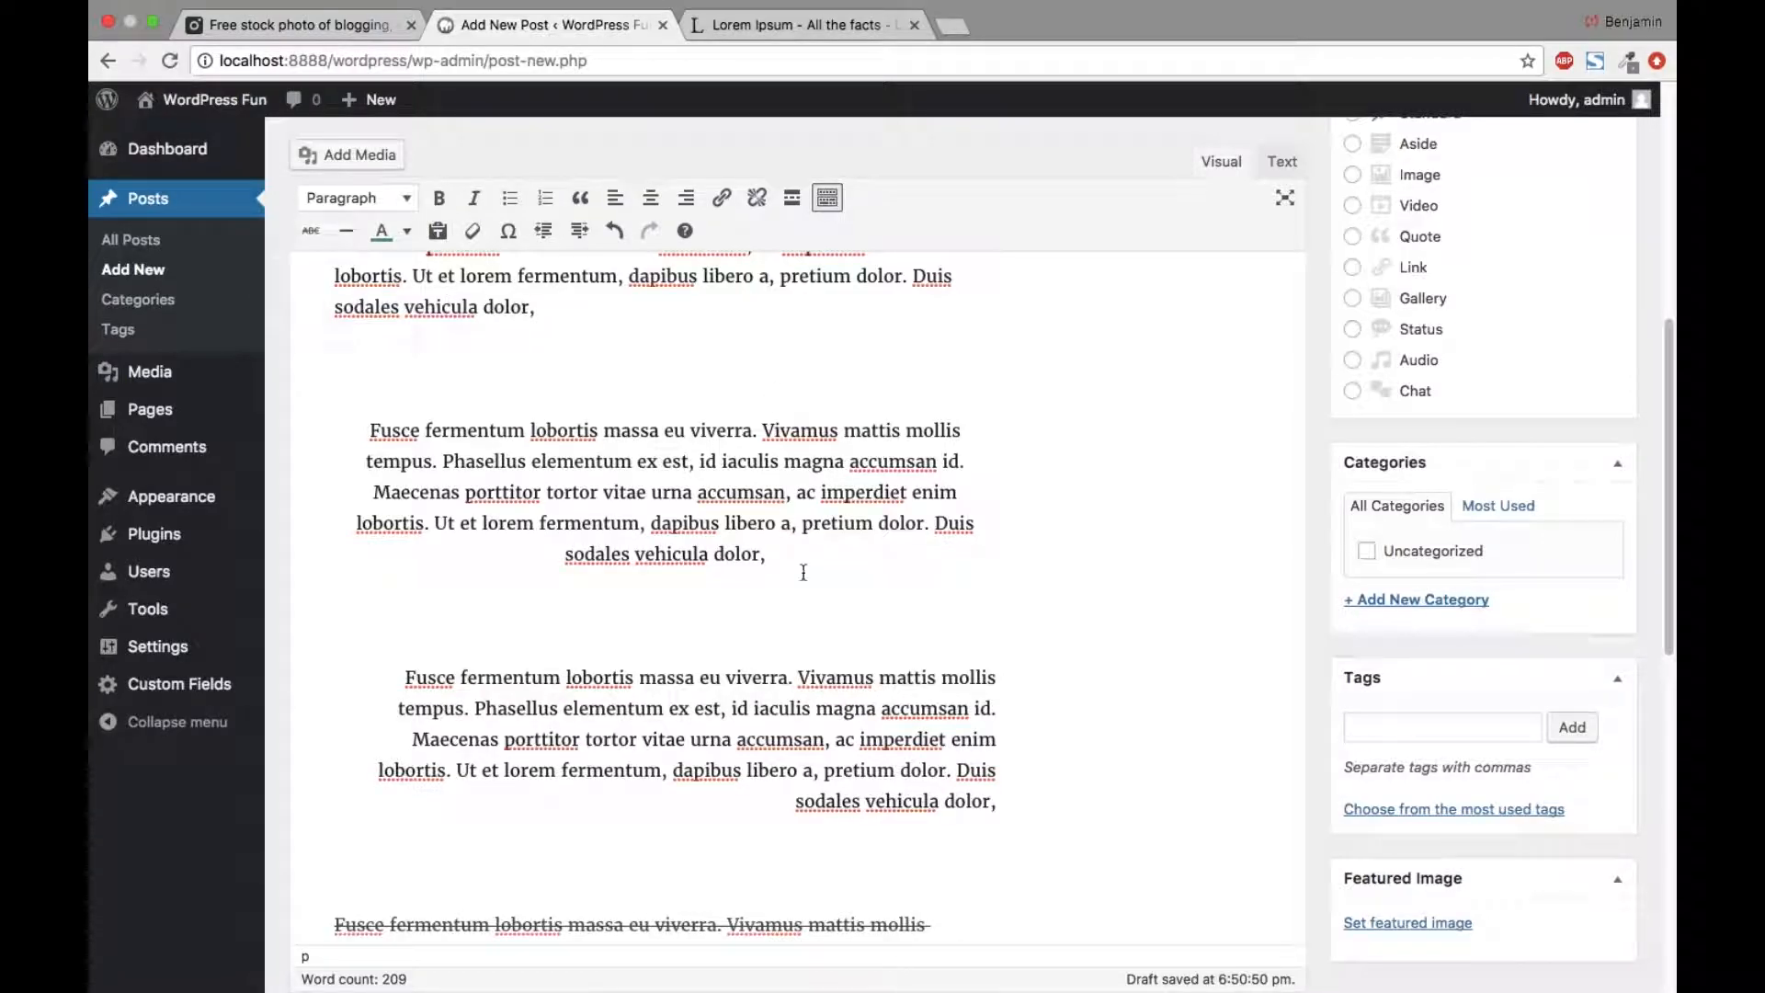
scroll(813, 533, down, 5)
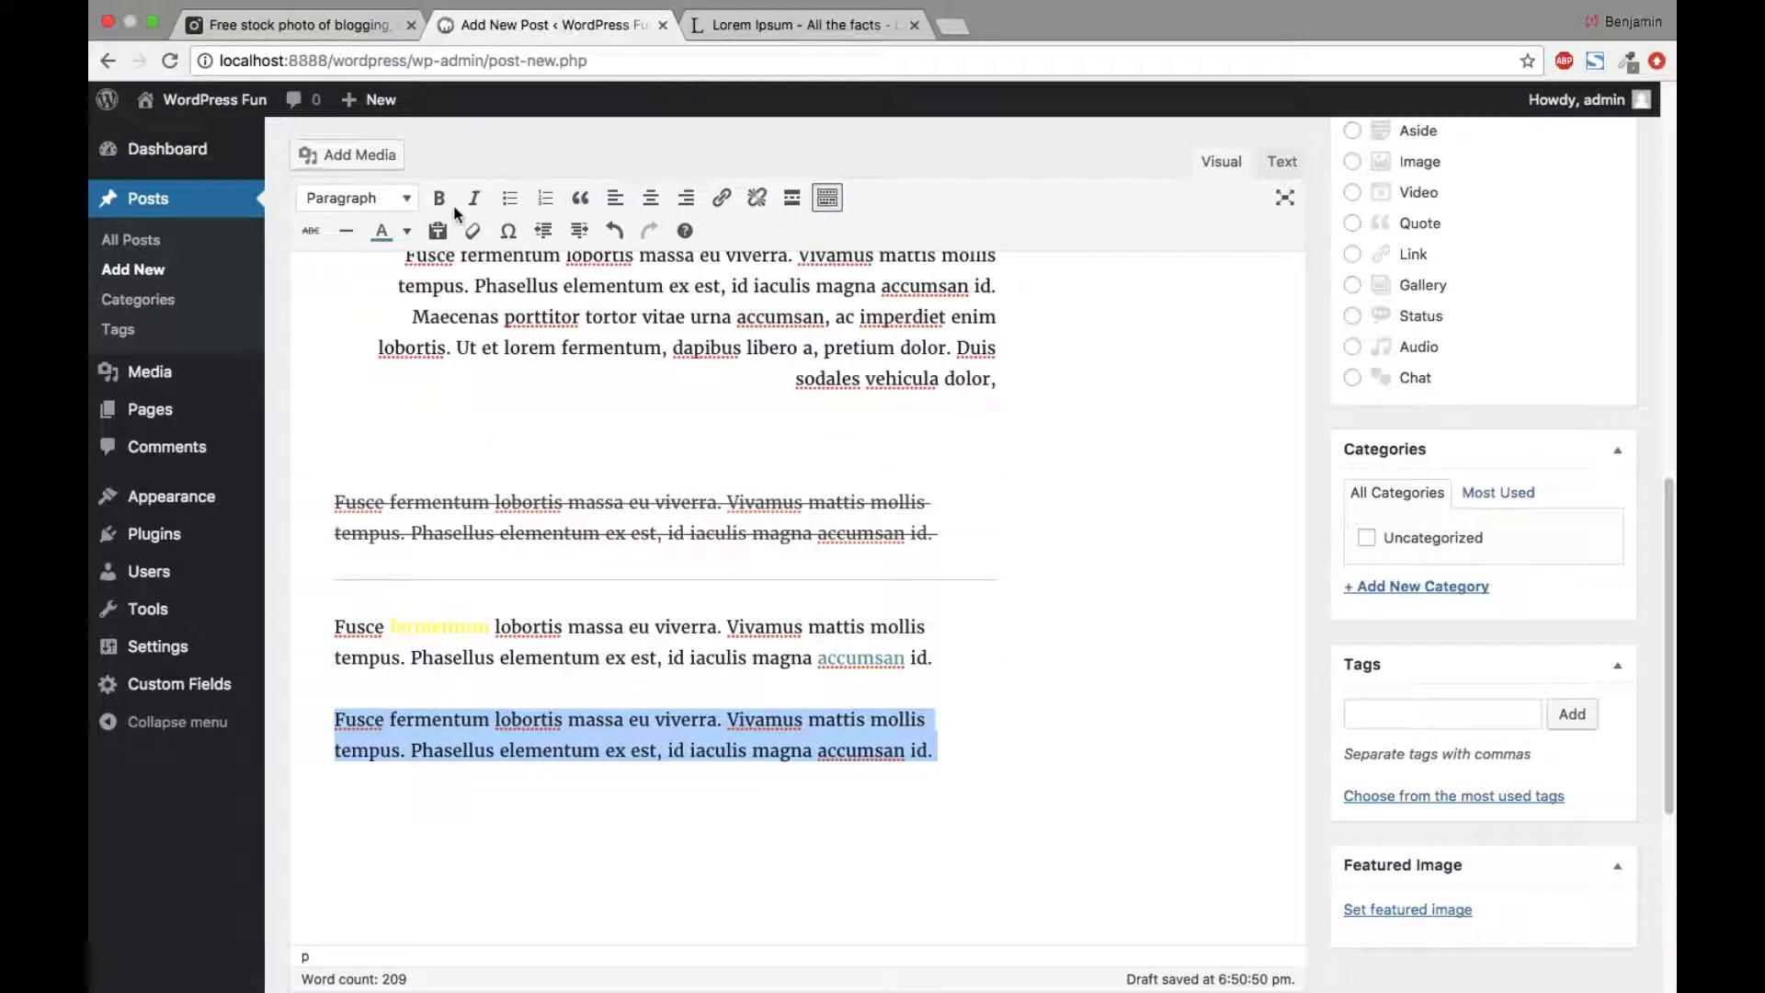
click(437, 230)
scroll(828, 641, up, 10)
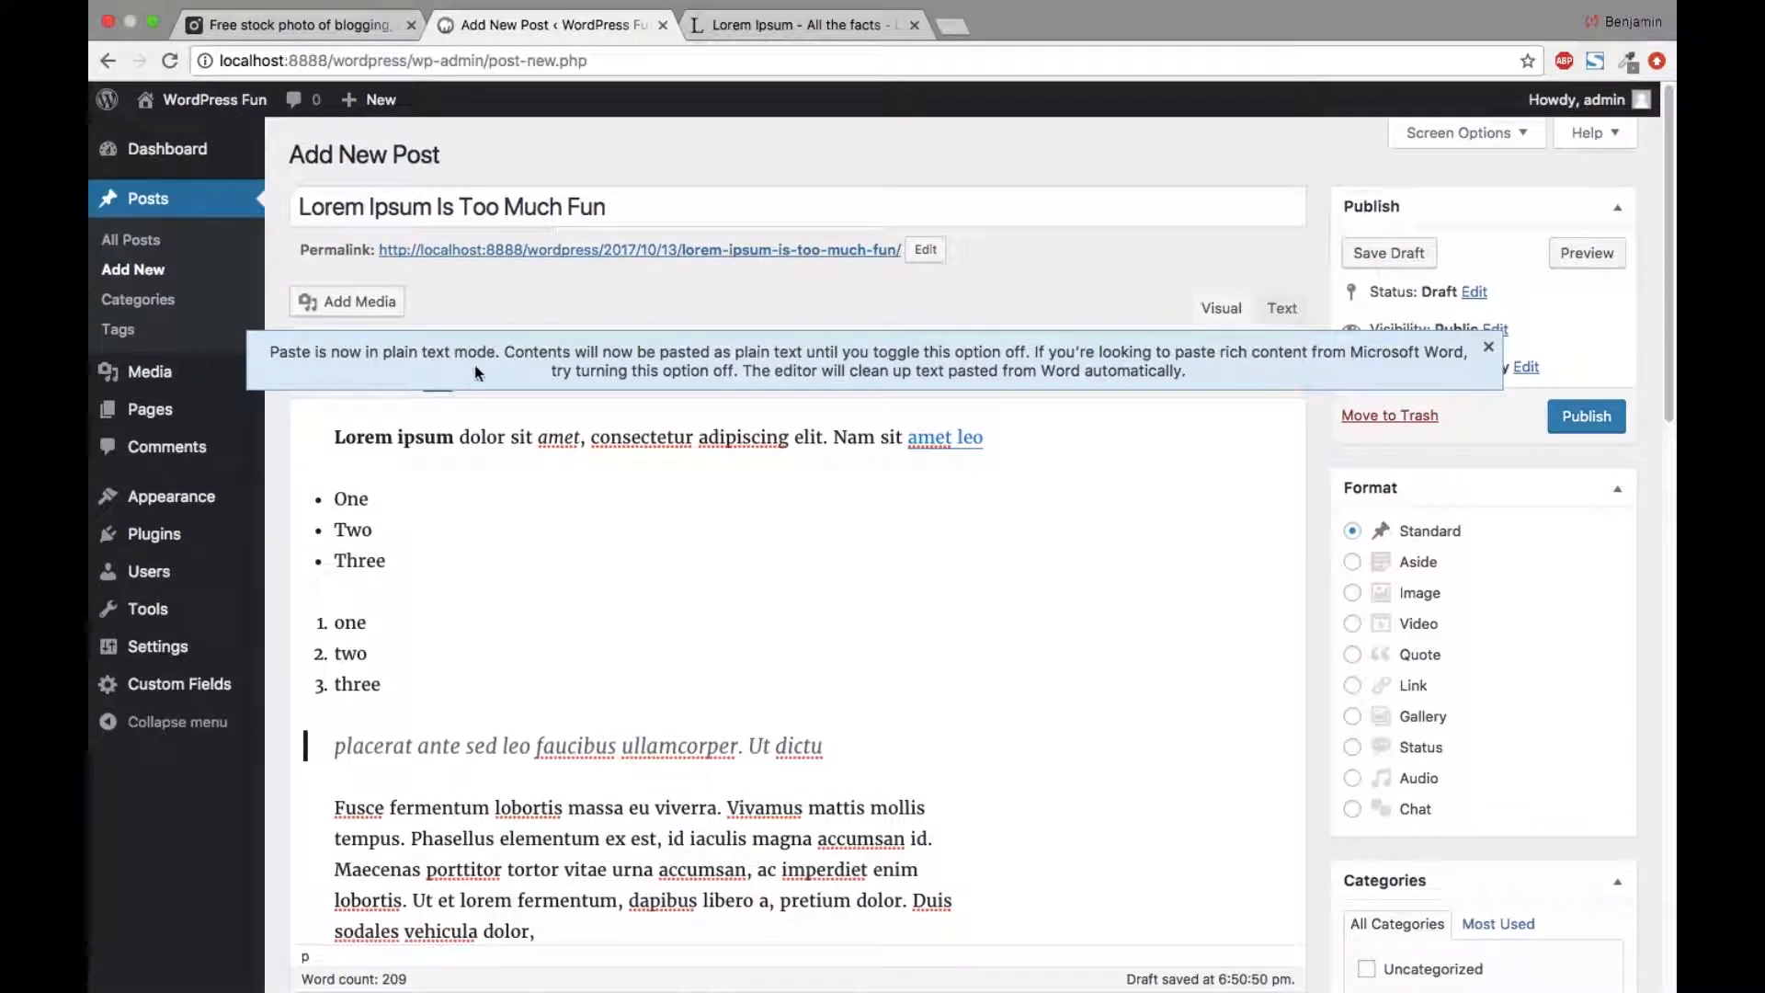
Step: Turn off Paste as text for the post editor
scroll(487, 368, down, 6)
click(437, 231)
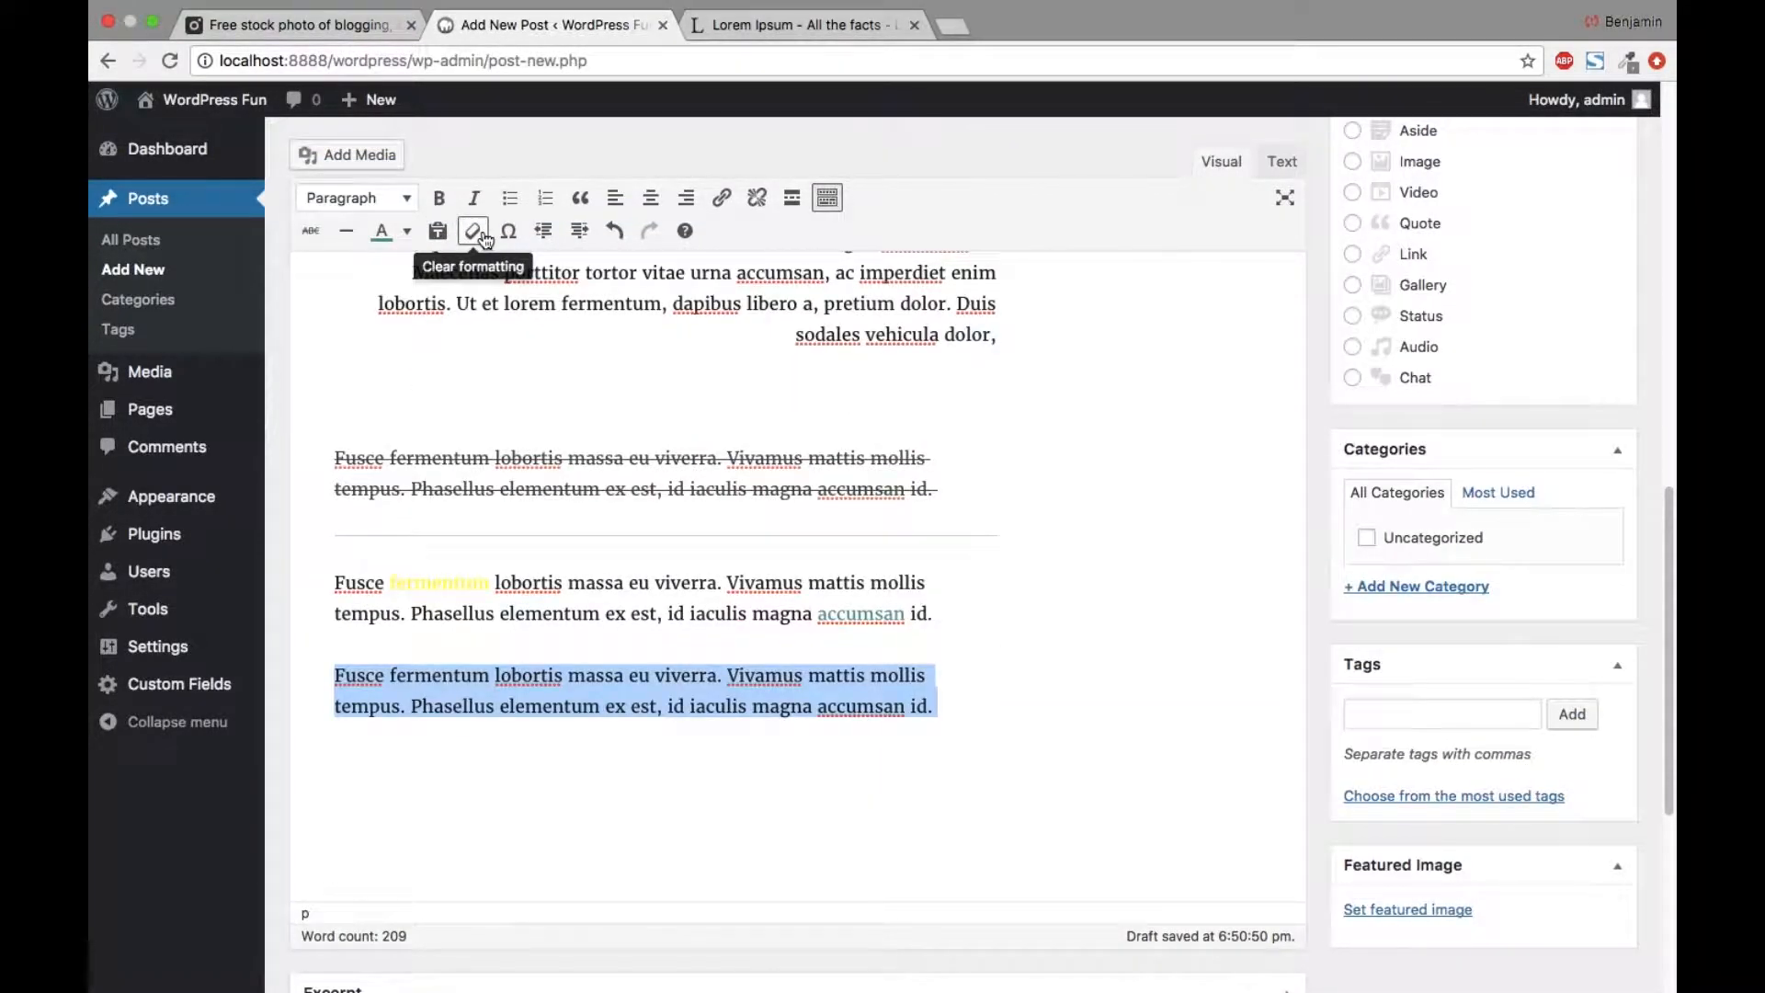
Step: Clear the formatting of the entire post content, look over the result, and undo the clearing
key(super+a)
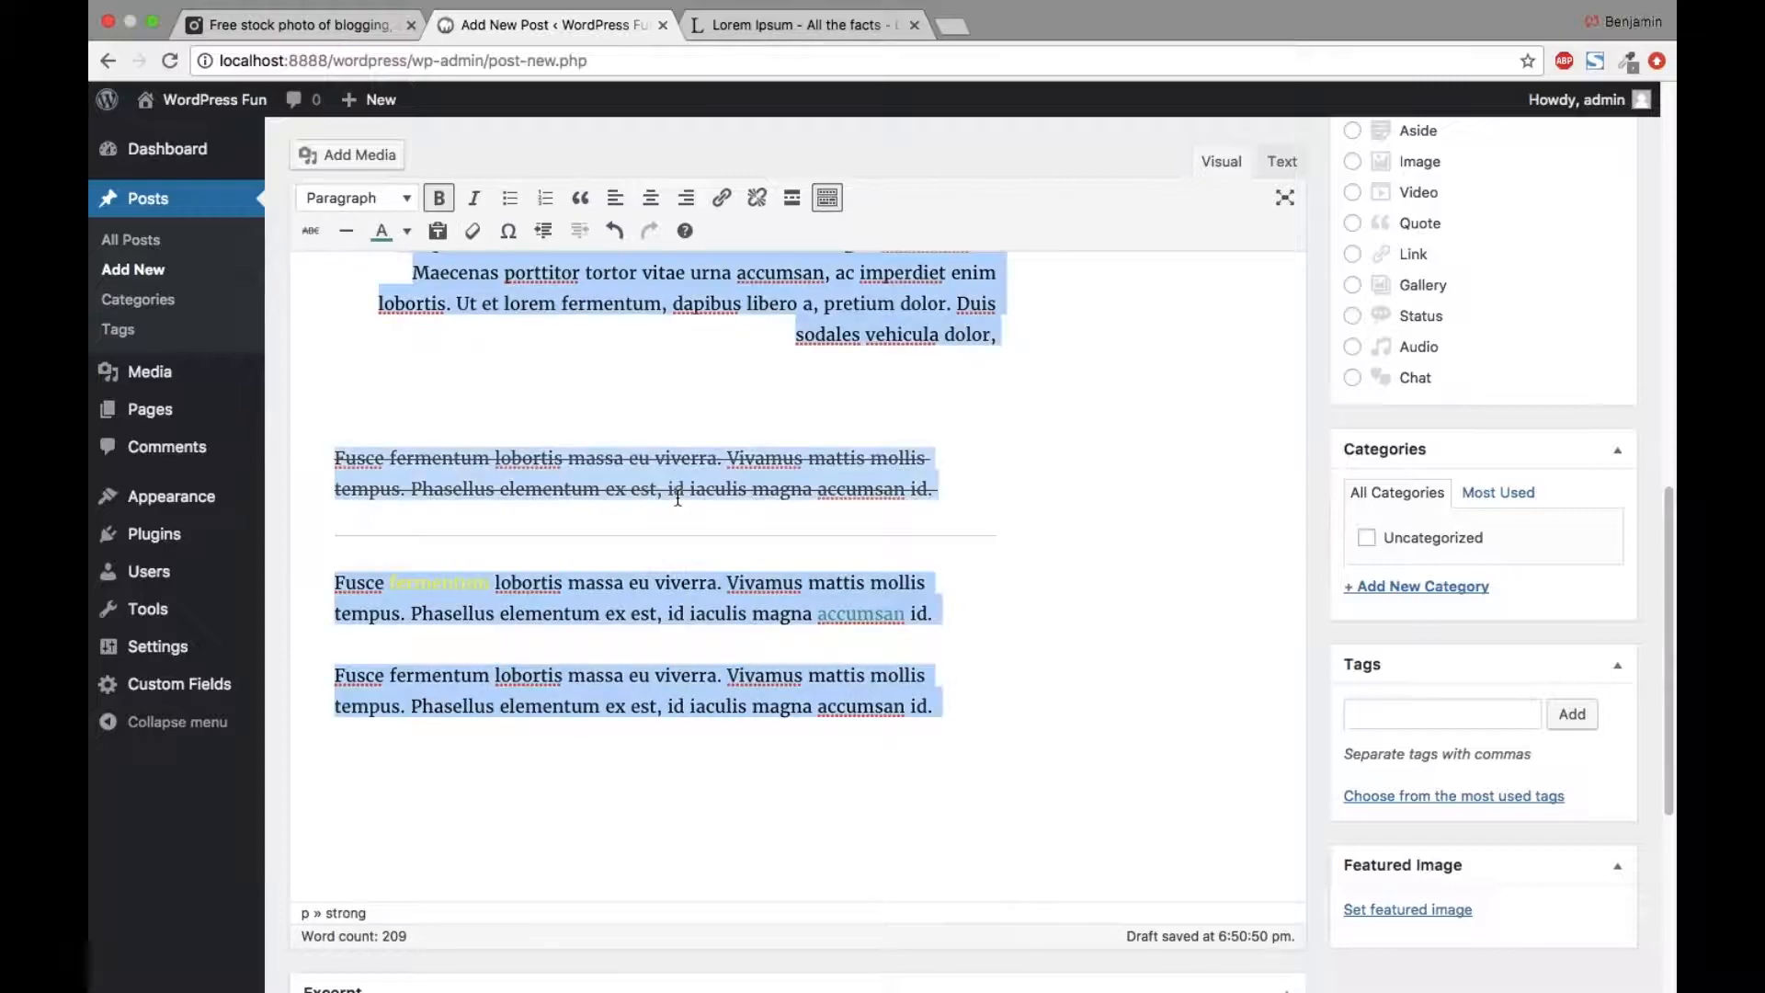
click(474, 231)
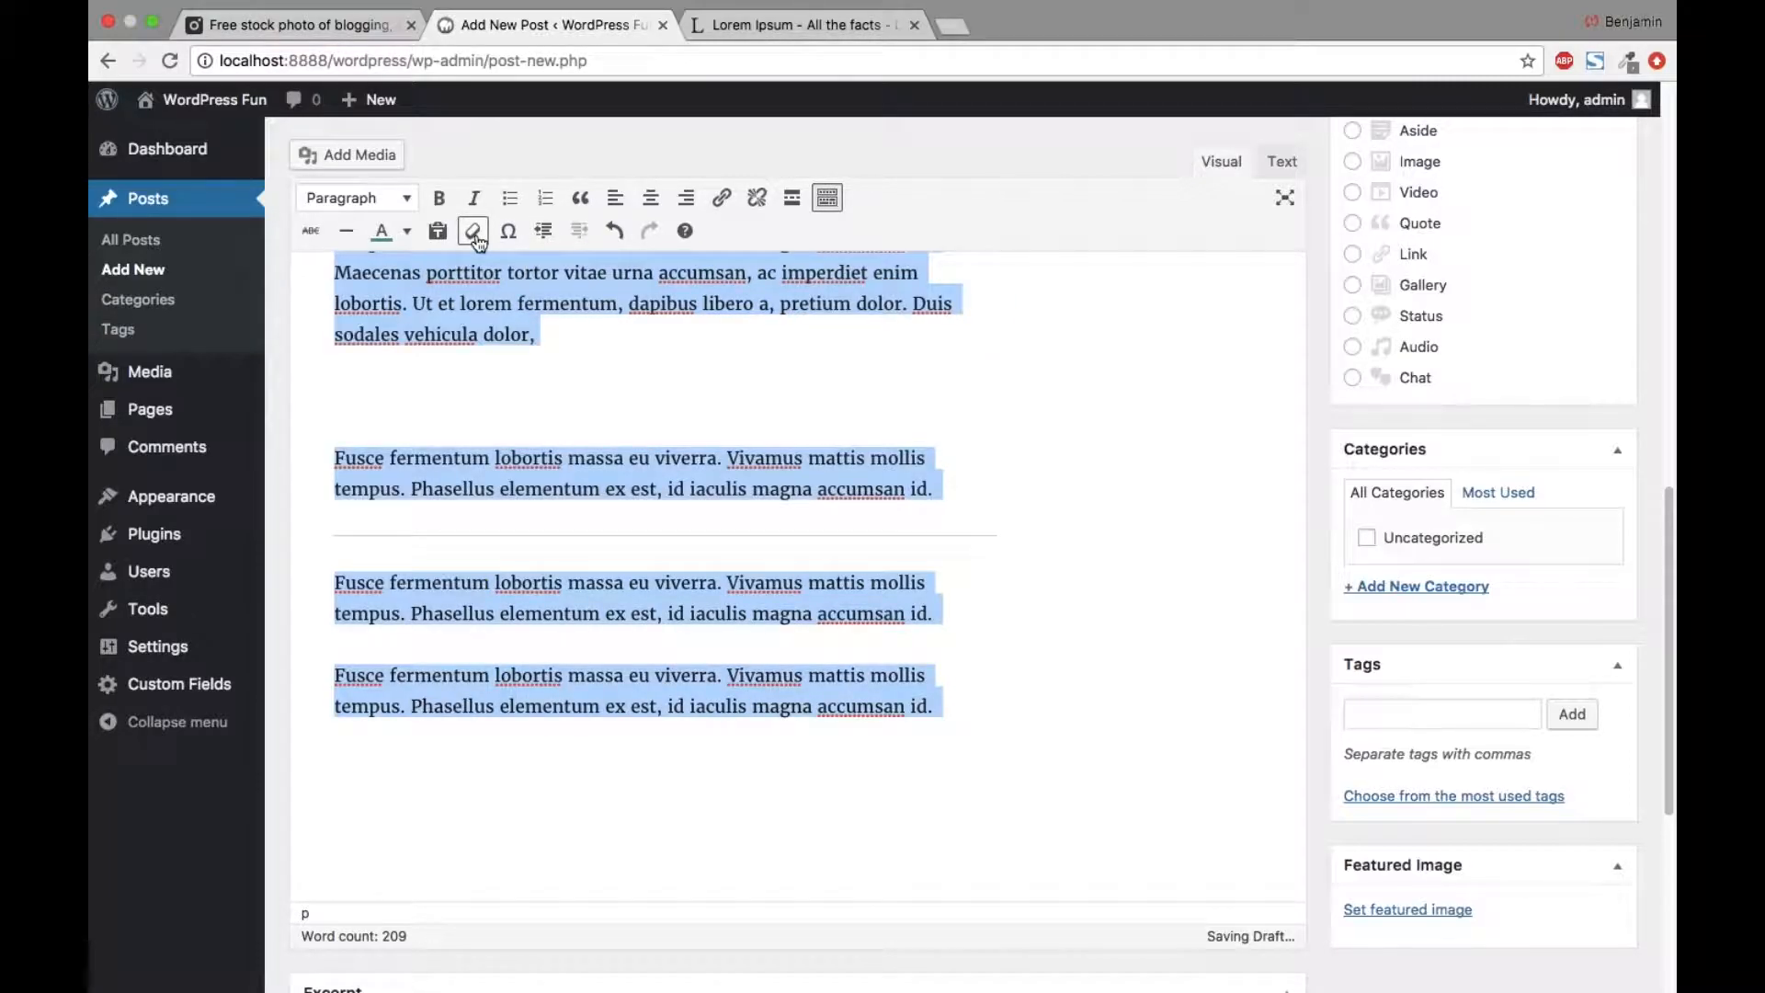
click(1003, 656)
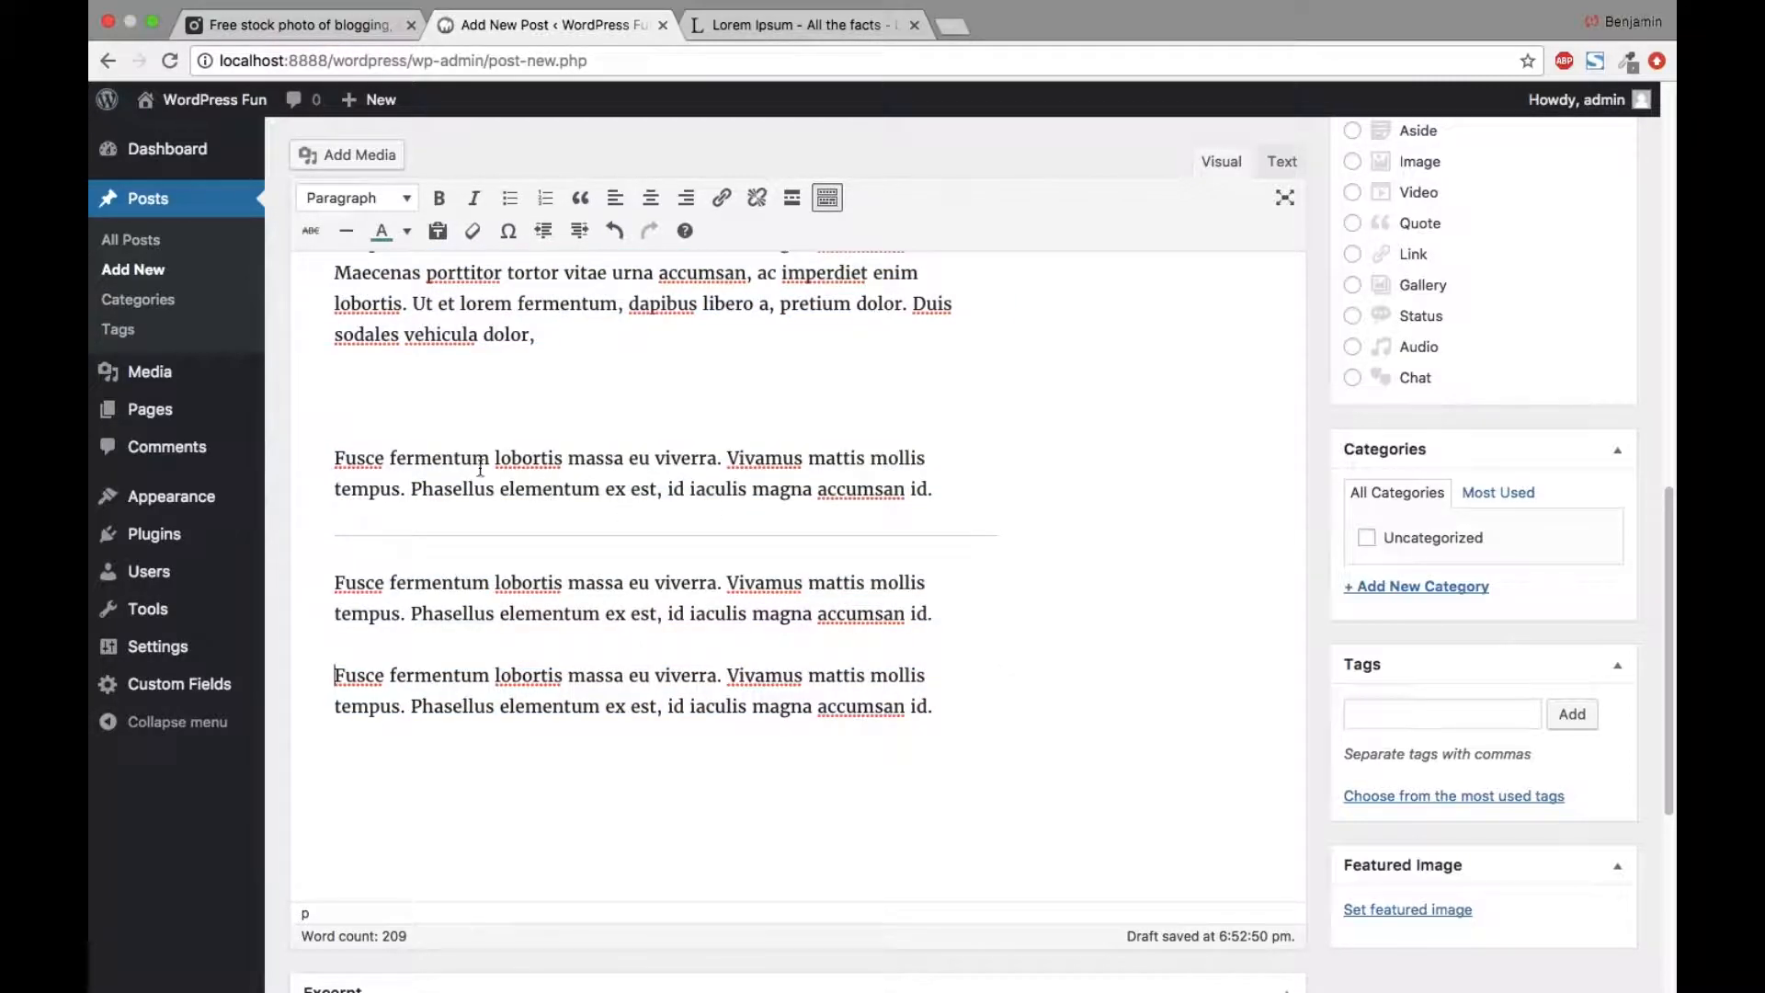
scroll(1213, 758, up, 5)
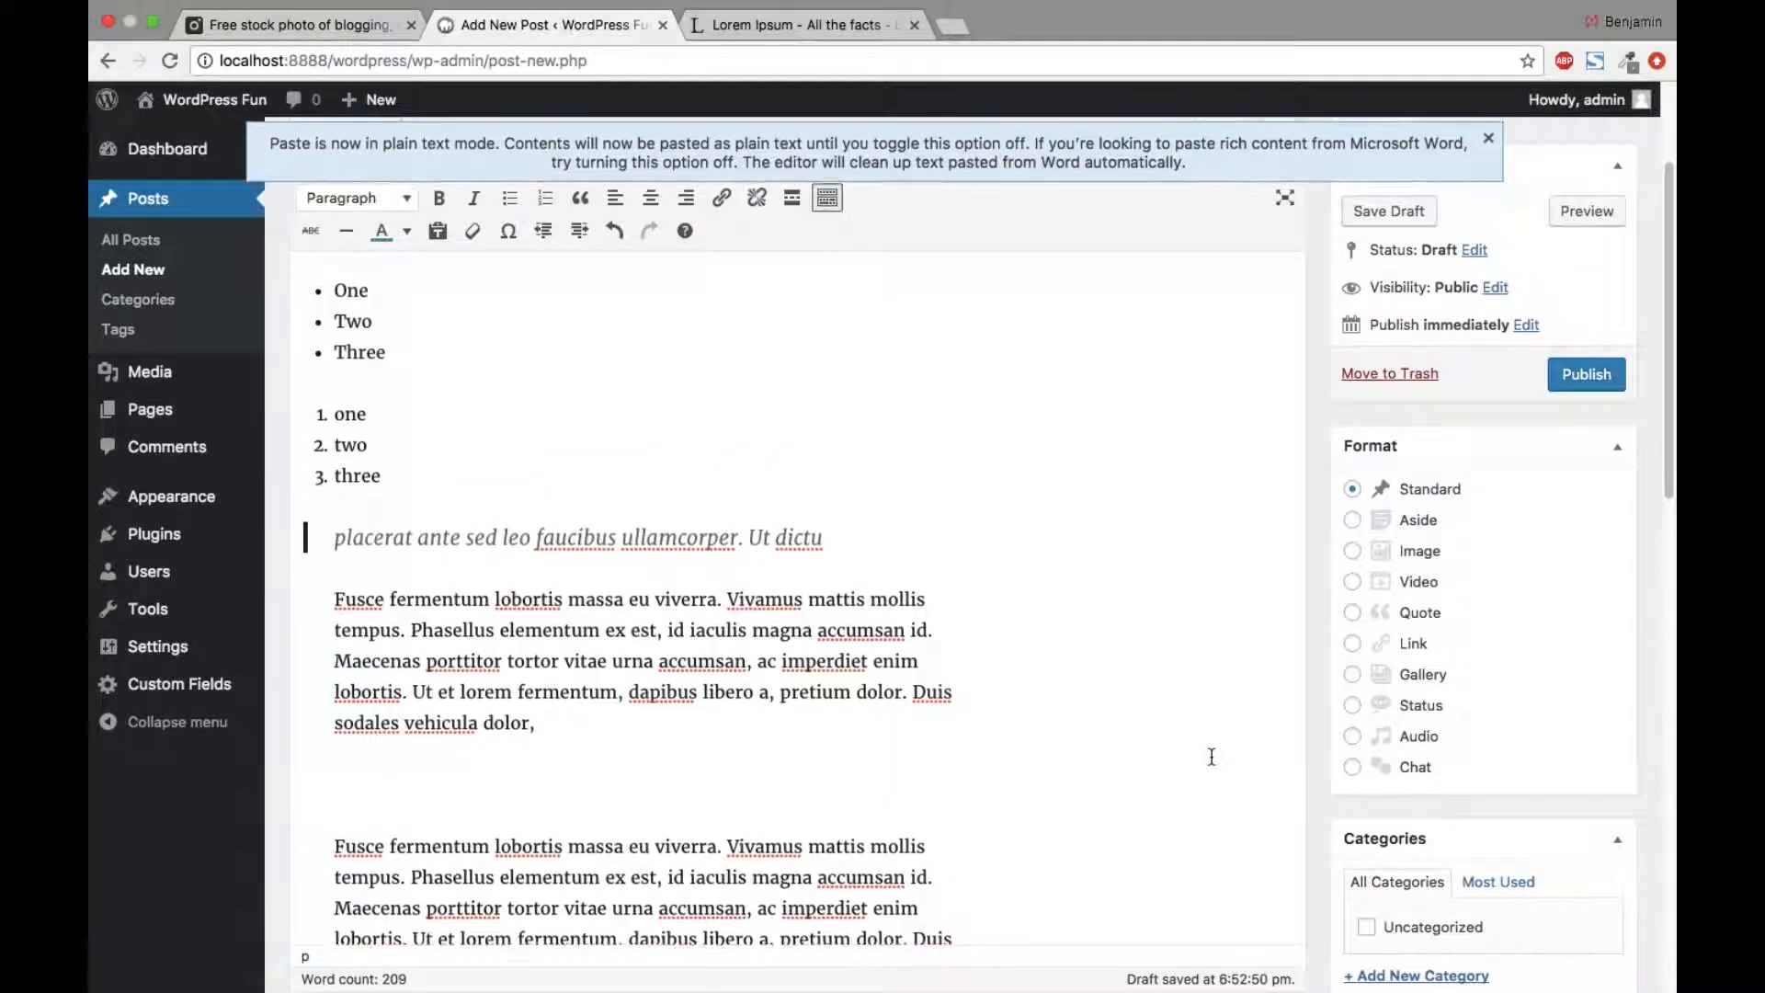
scroll(1213, 759, up, 1)
scroll(1213, 756, down, 4)
key(super+z)
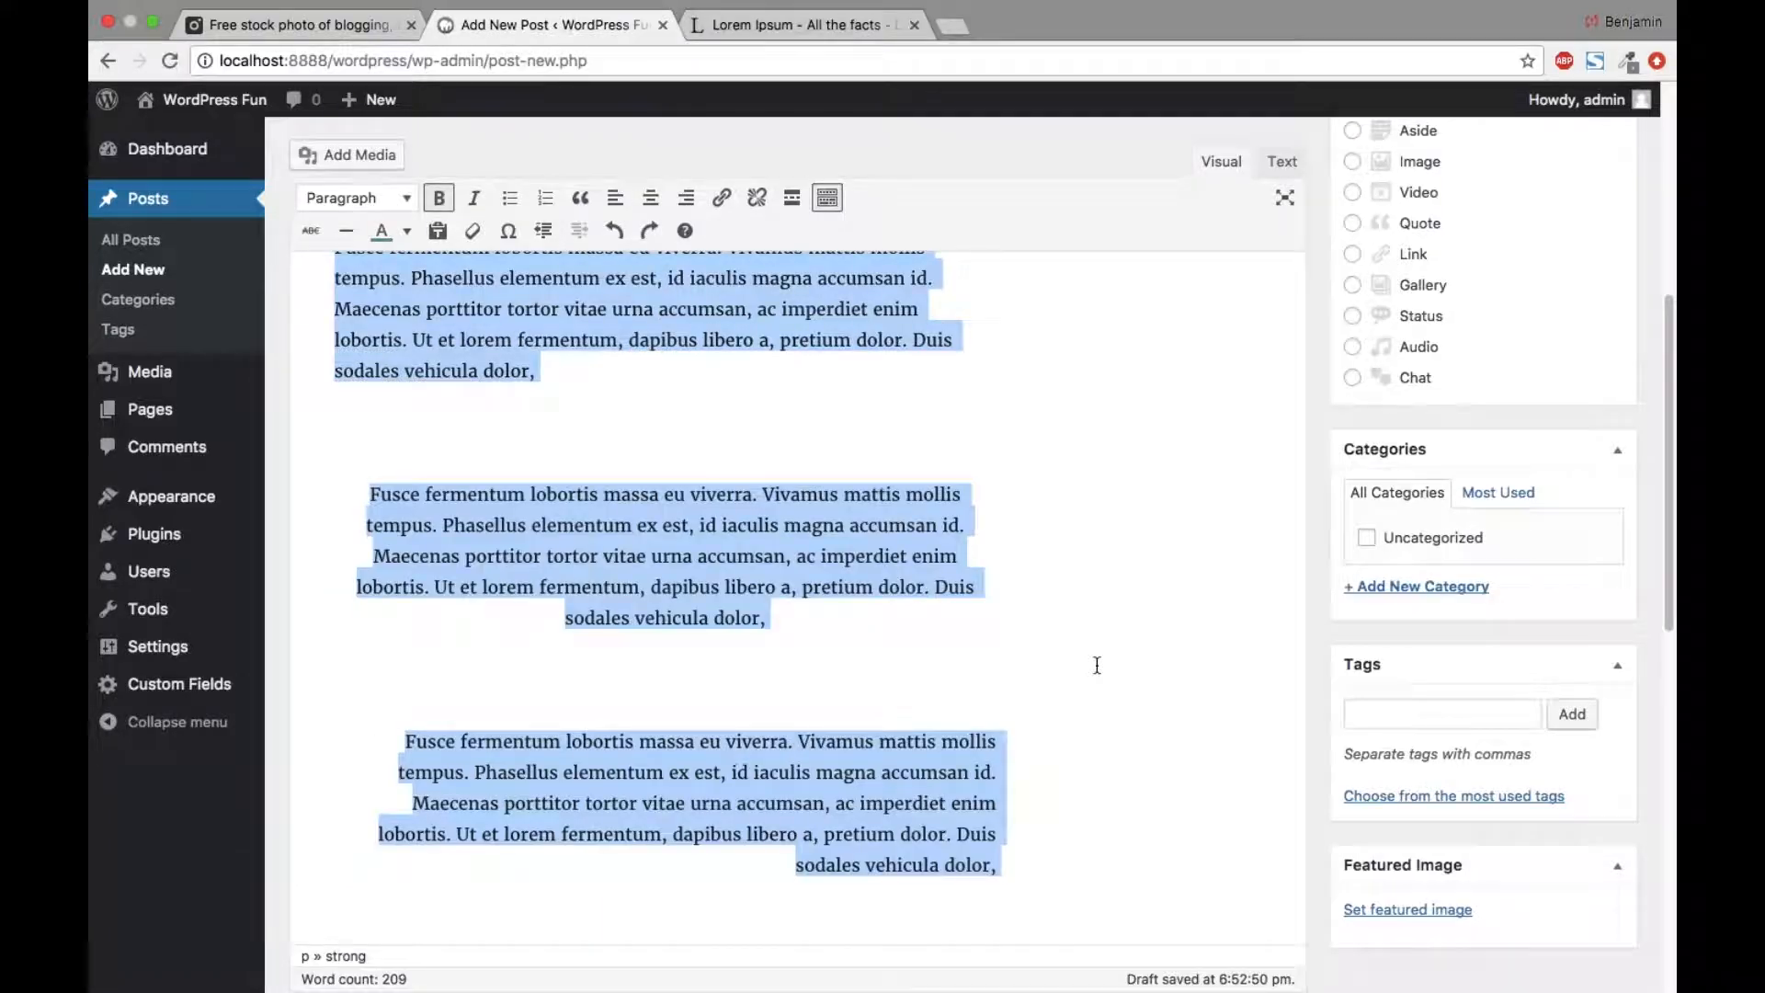
key(super+z)
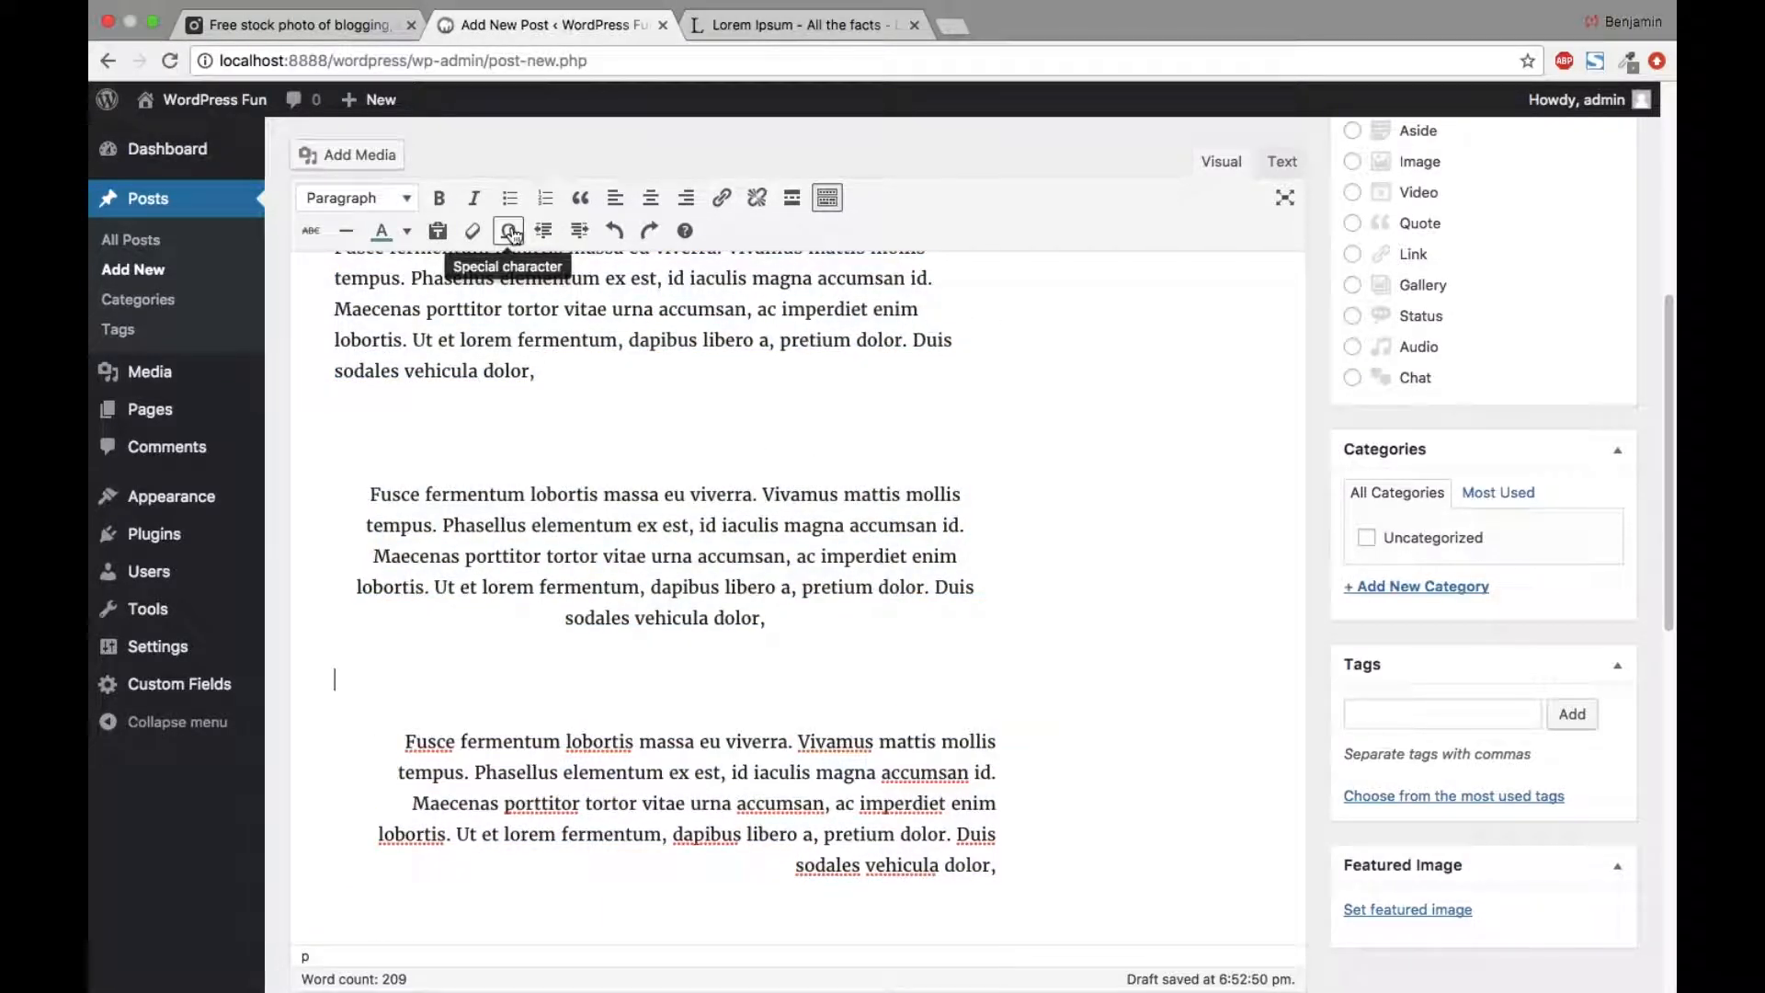
Step: Delete the closing words "id iaculis magna accumsan id." from the last paragraph of the post
scroll(1048, 569, down, 6)
click(986, 650)
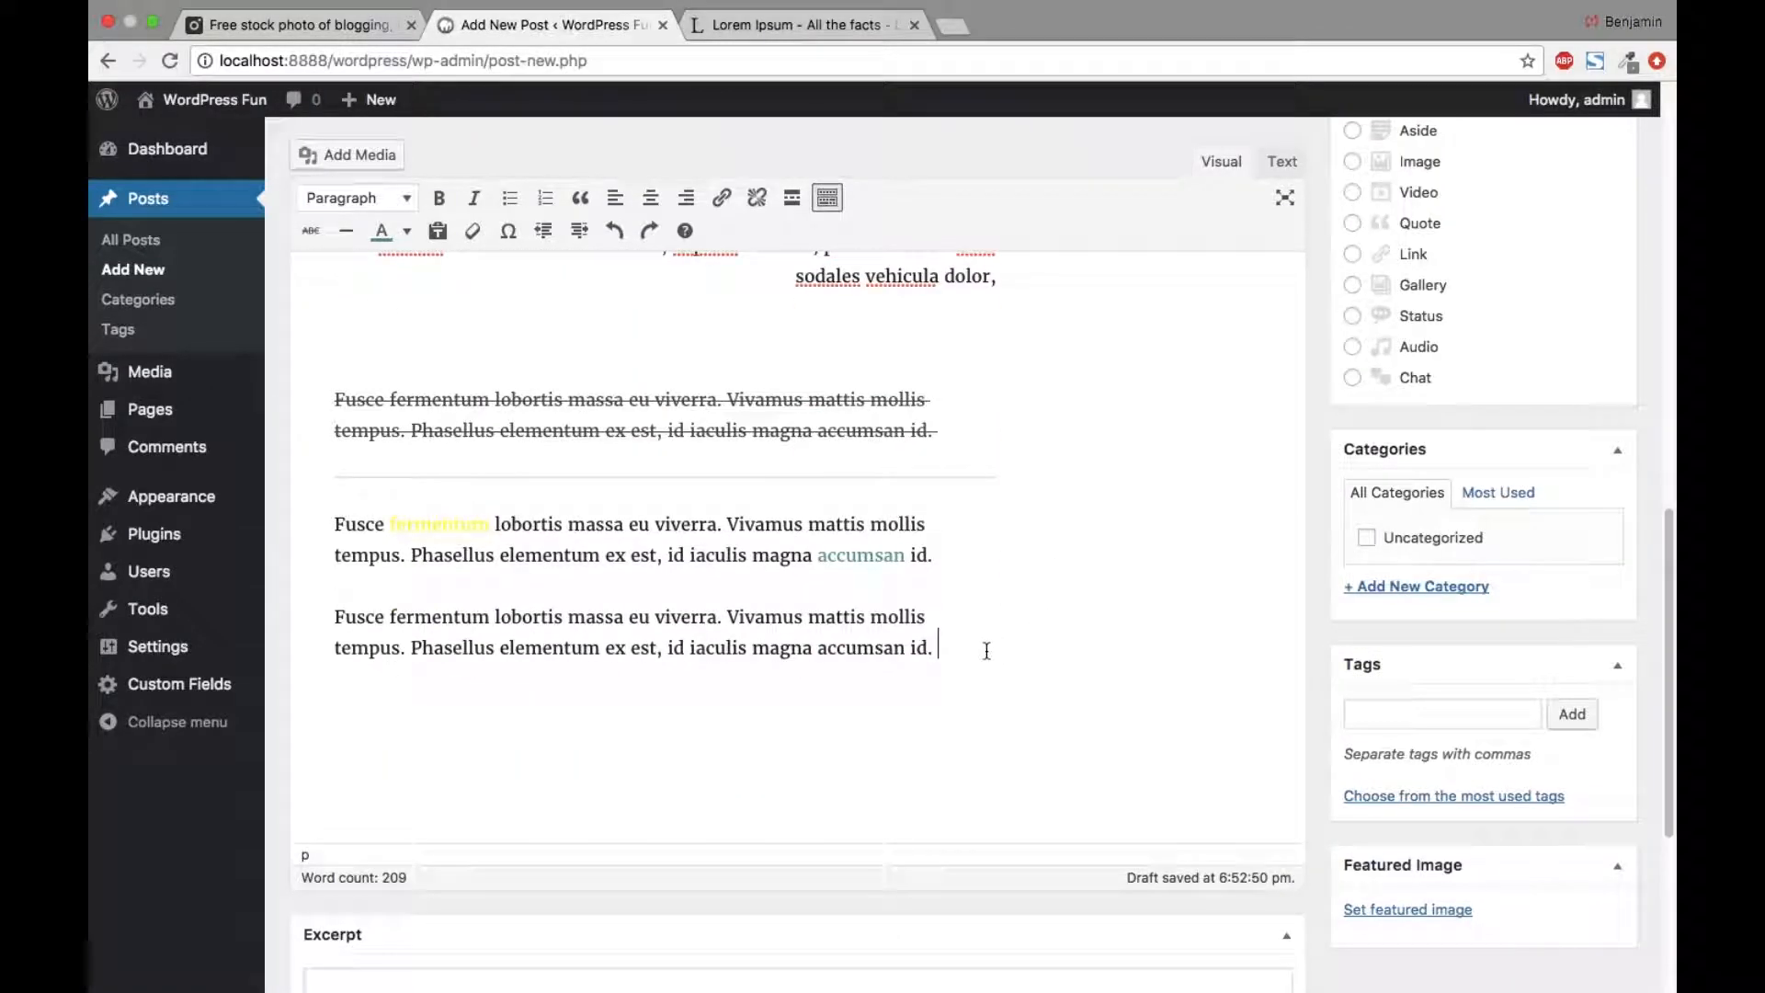
key(alt+shift+Left)
key(alt+shift+Left)
key(alt+shift+Left)
key(alt+shift+Left)
key(alt+shift+Left)
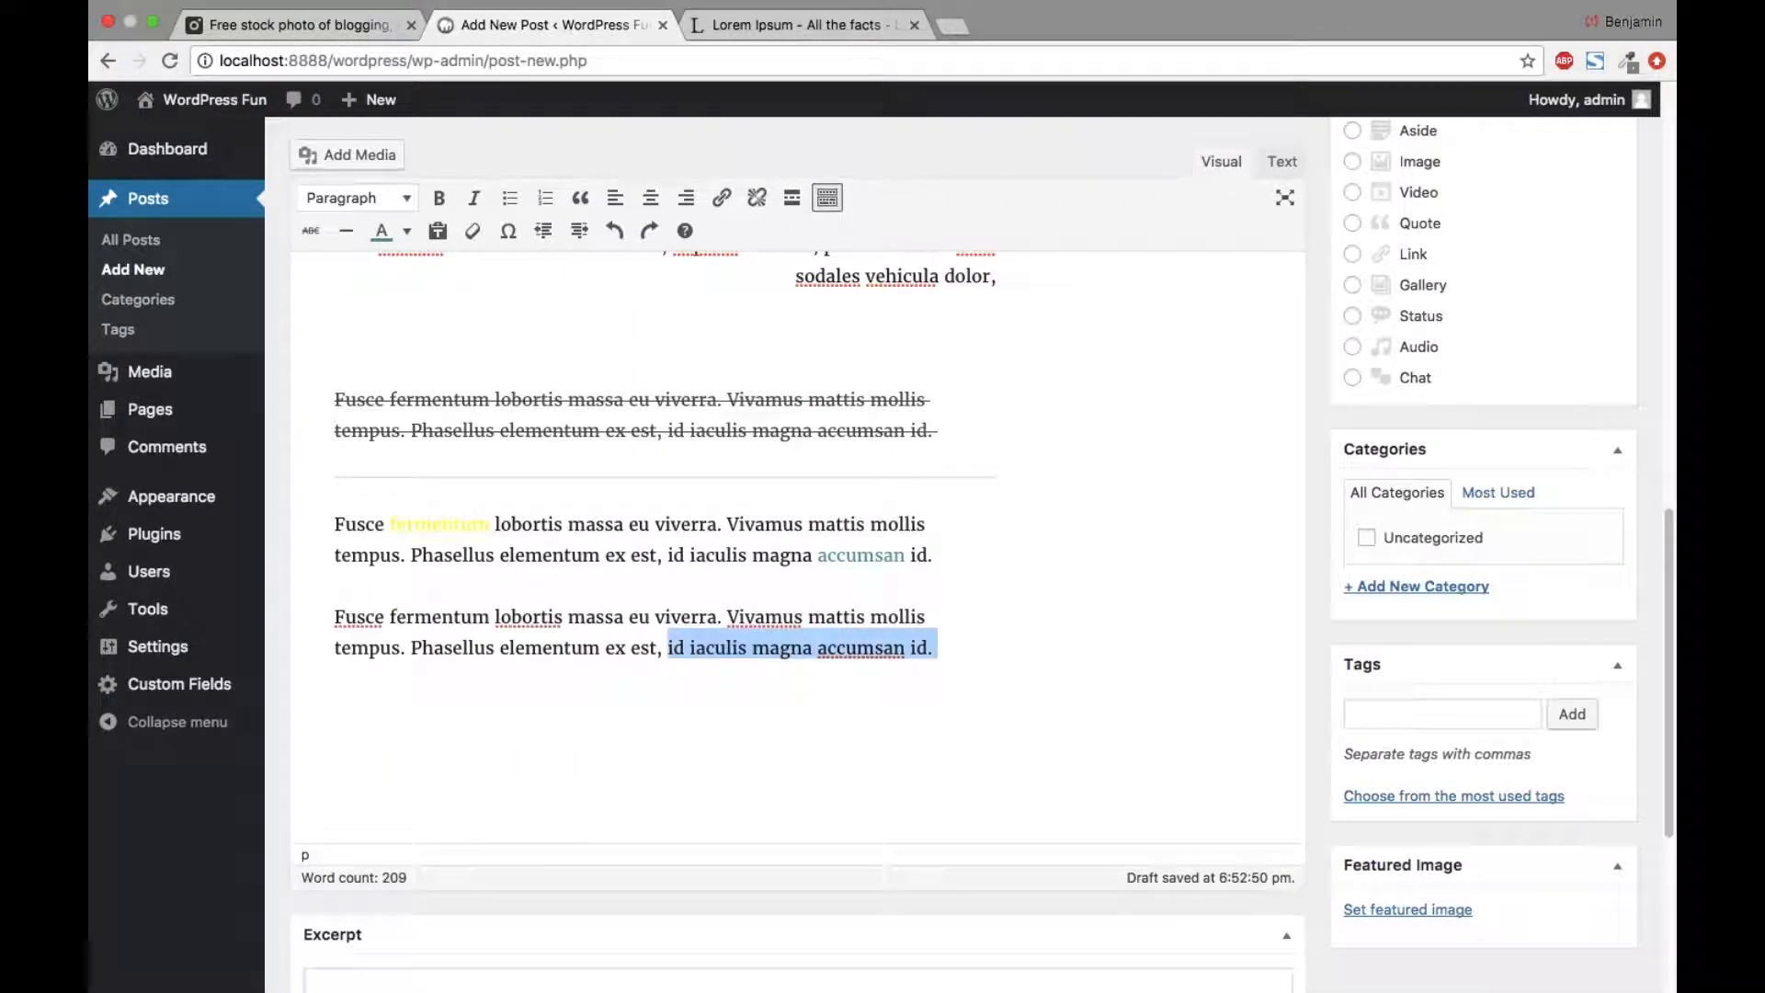
key(BackSpace)
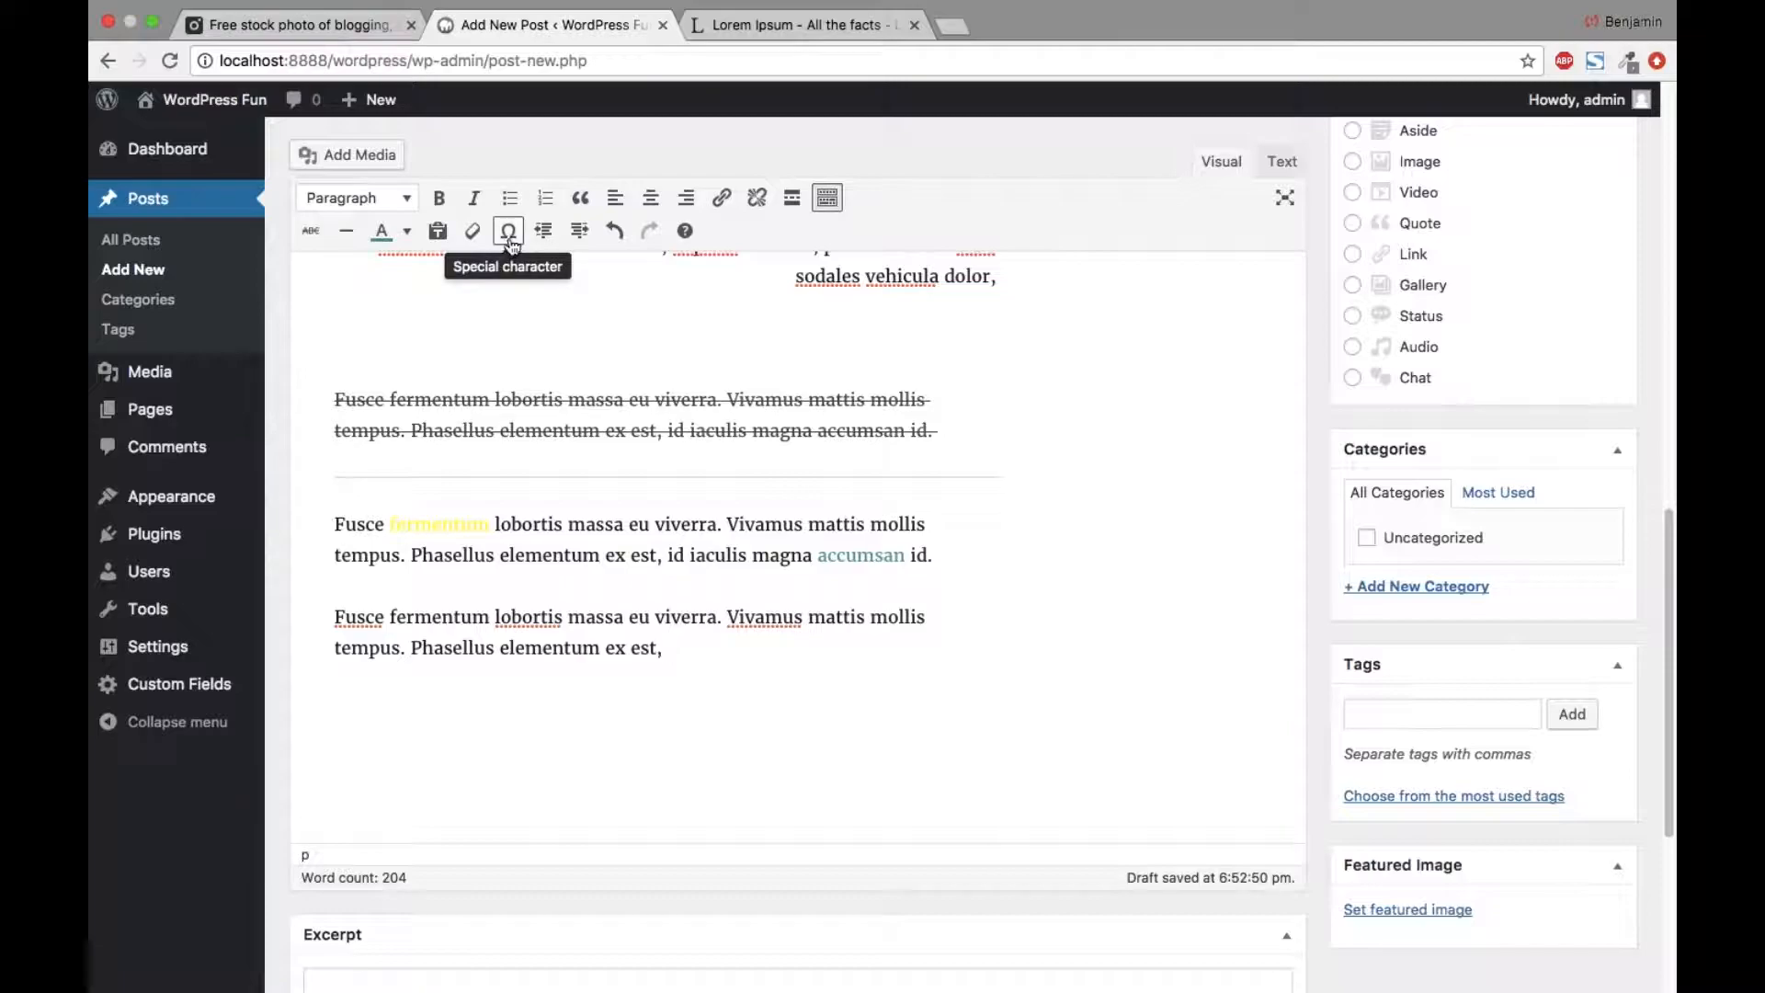
Step: Insert the black heart special character at the end of the last paragraph, after "ex est,"
click(508, 231)
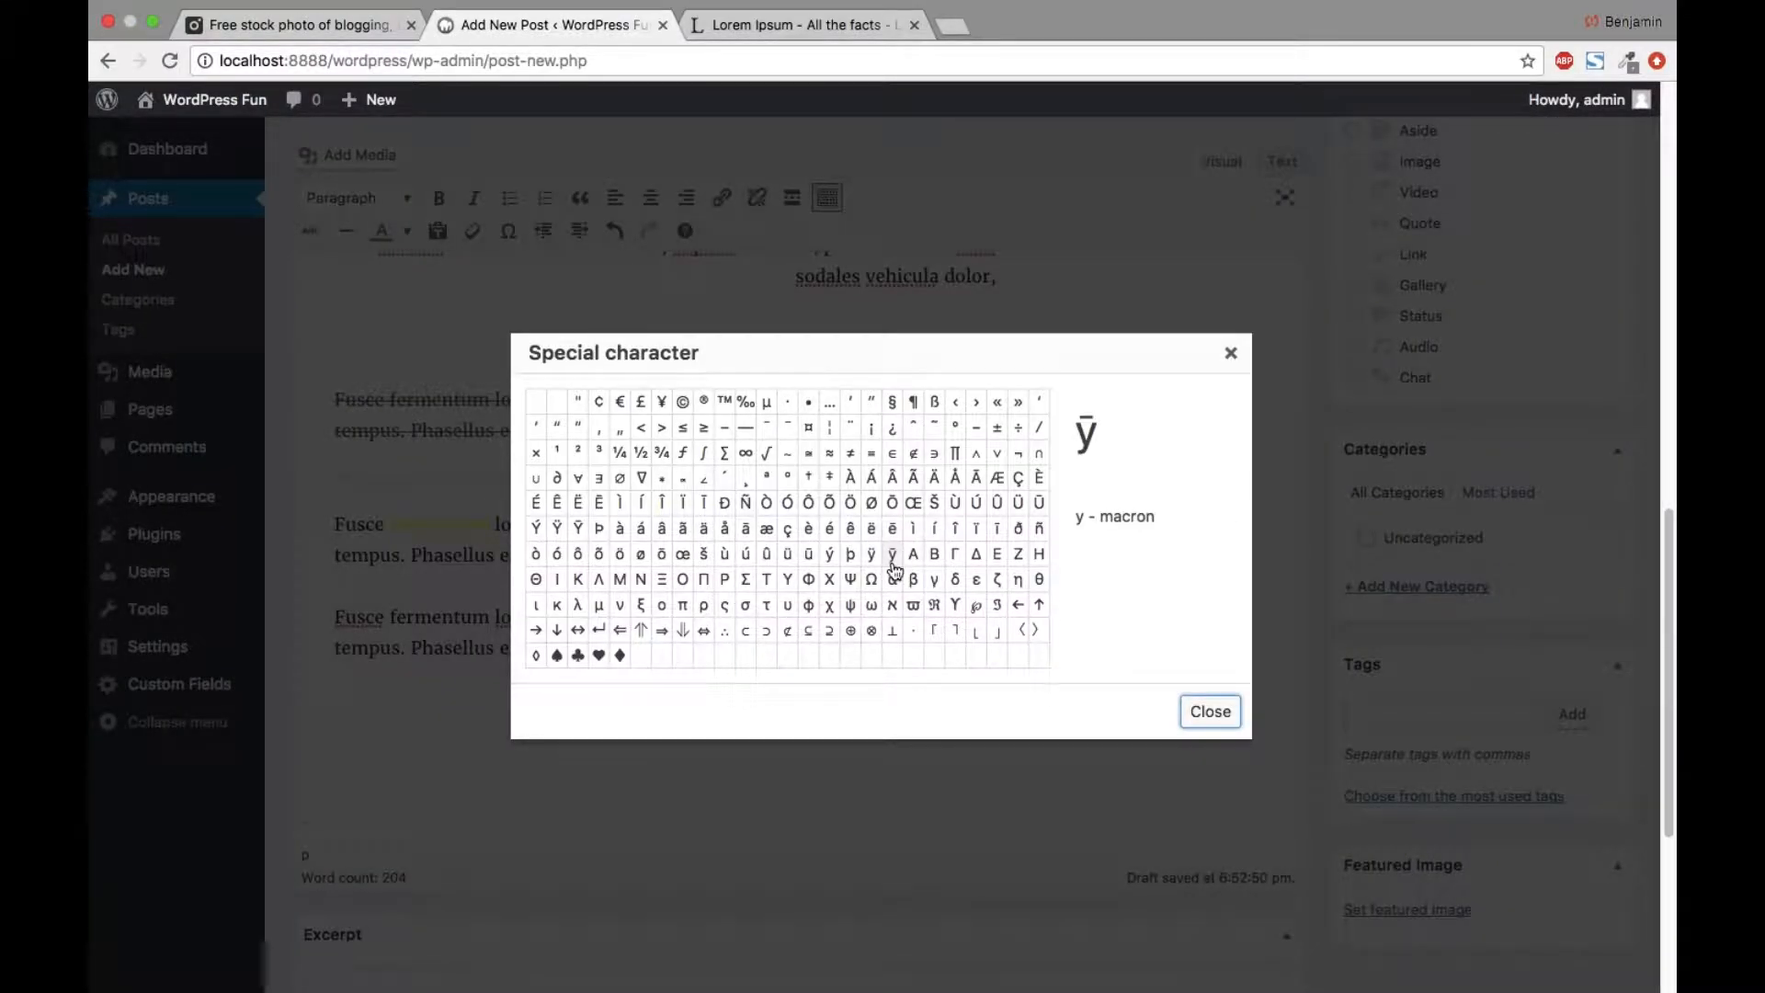
scroll(891, 562, down, 3)
click(602, 660)
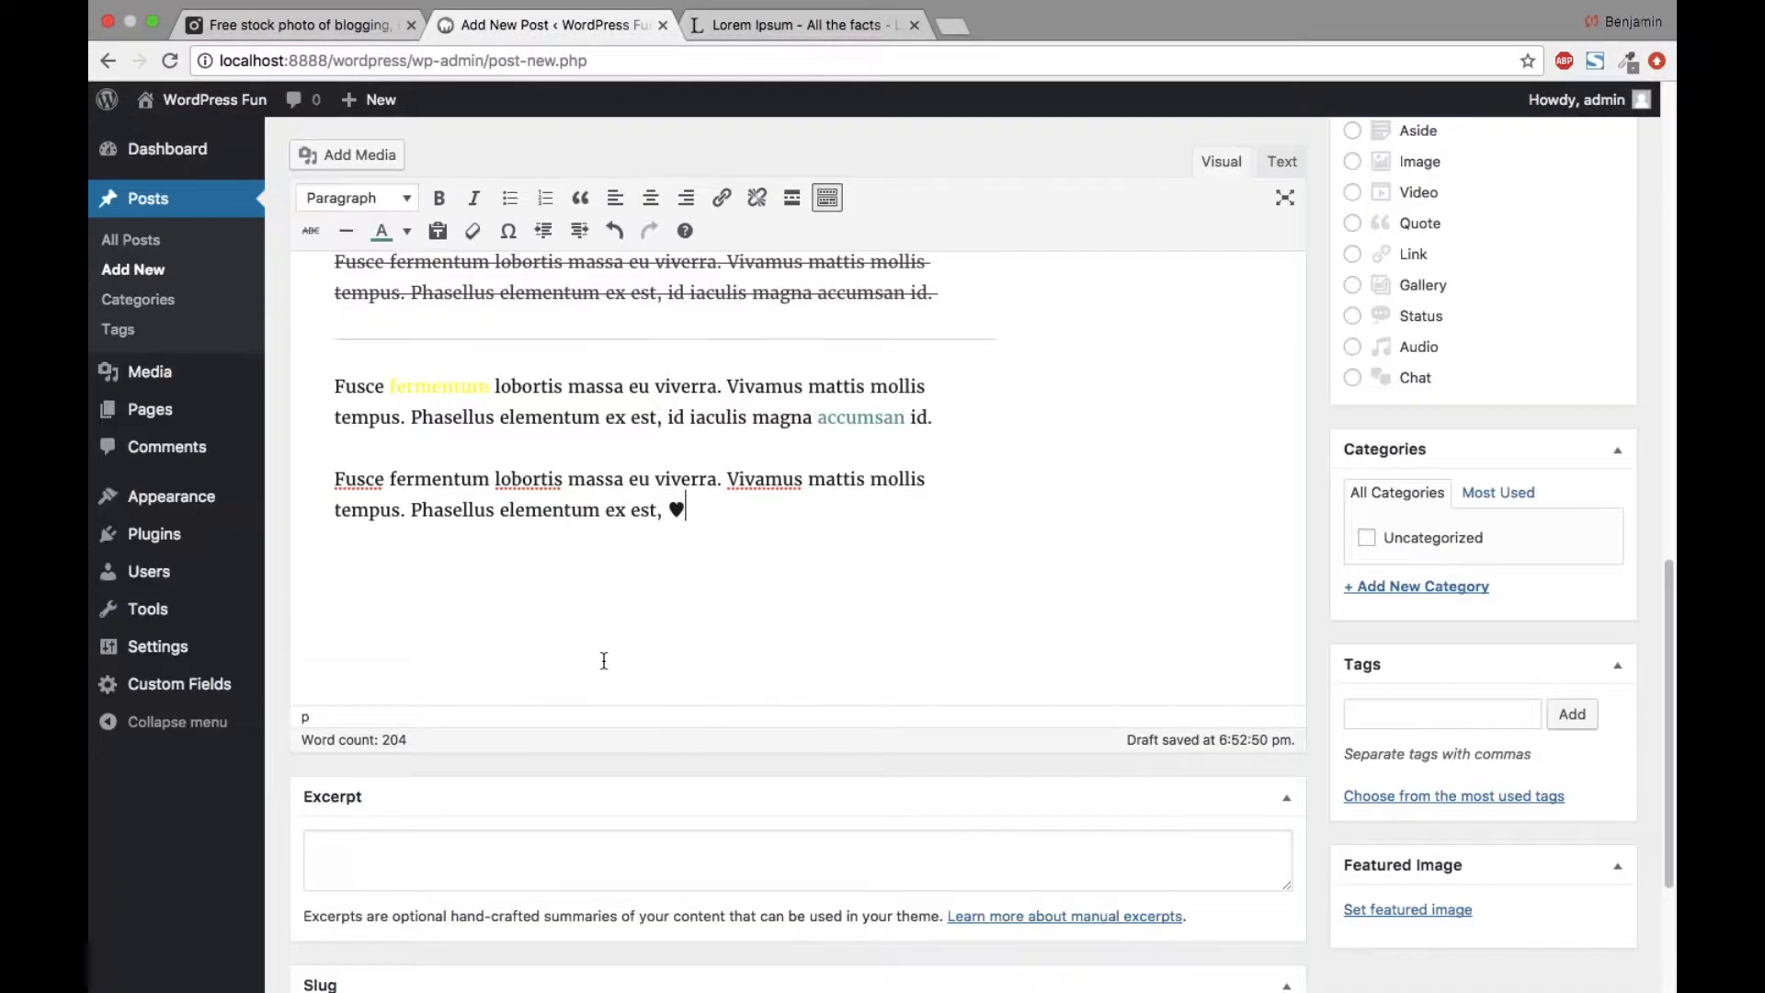
Step: Duplicate the heart to make a row of four and leave an empty paragraph below it
key(shift+Left)
key(super+c)
key(Right)
key(super+v)
key(super+v)
key(super+v)
scroll(1024, 386, up, 2)
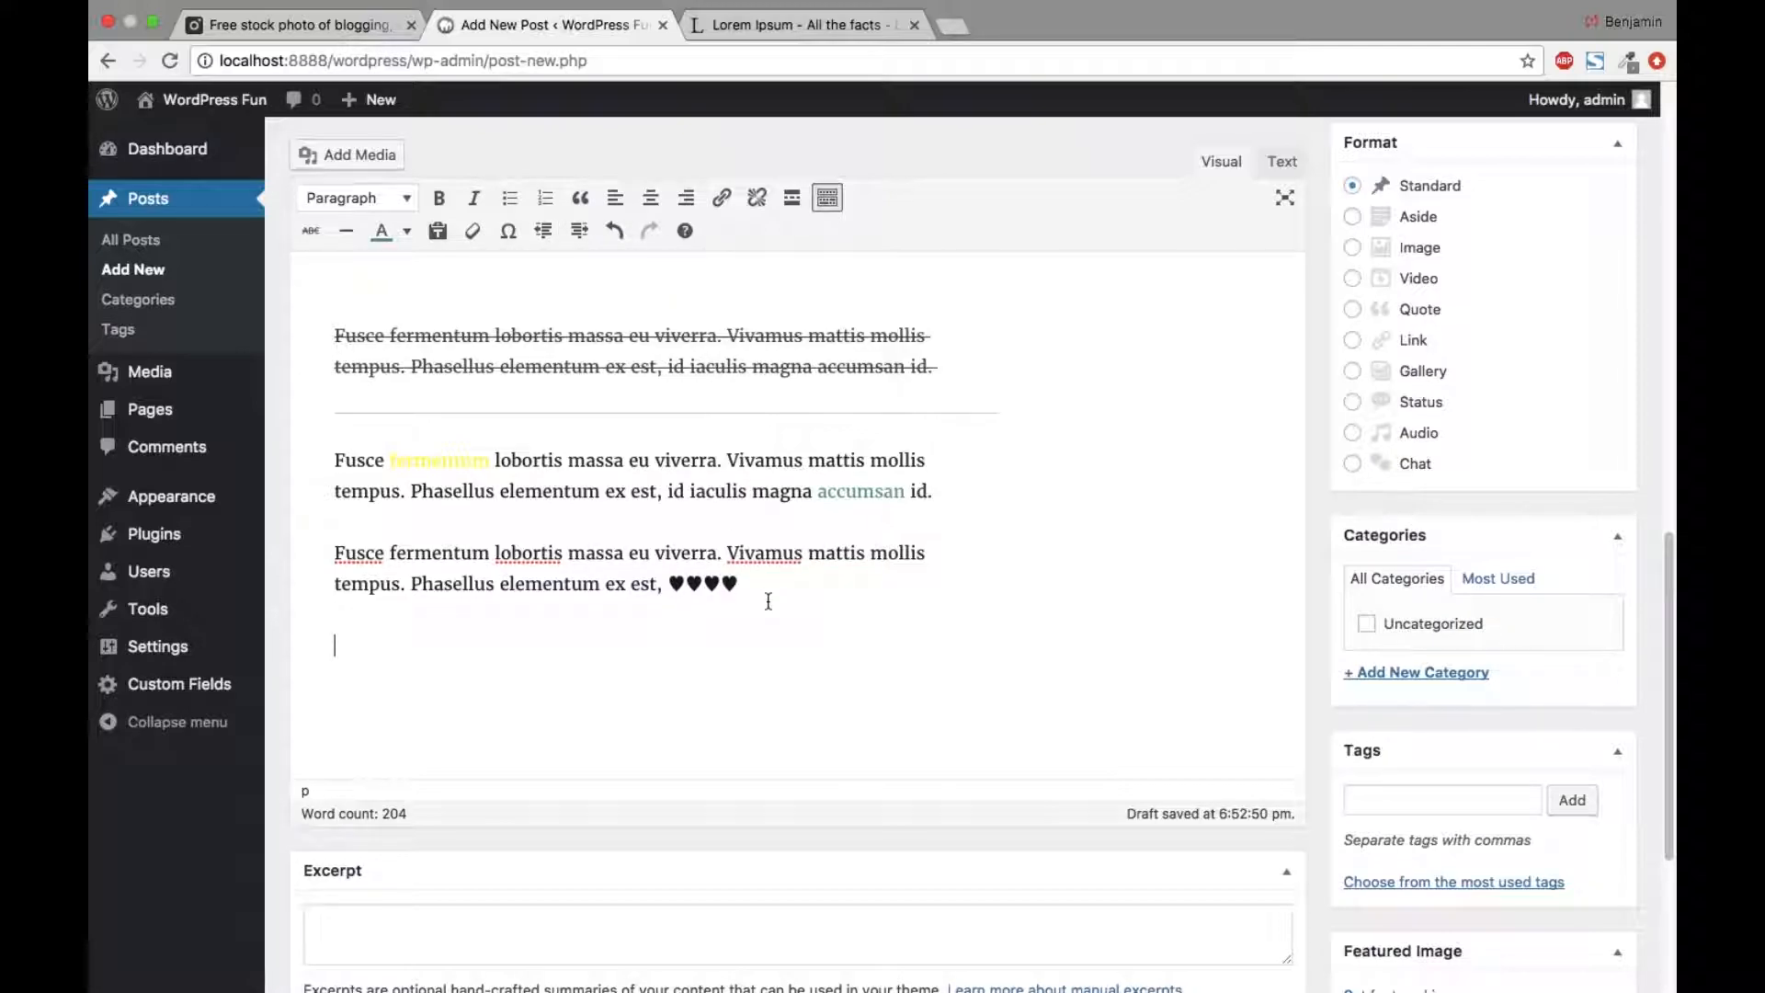
key(super+v)
key(BackSpace)
Step: Copy the passage from "In sollicitudin" to "accumsan ultricies." on the Lorem Ipsum page and paste it below the hearts paragraph
click(749, 28)
scroll(979, 726, down, 2)
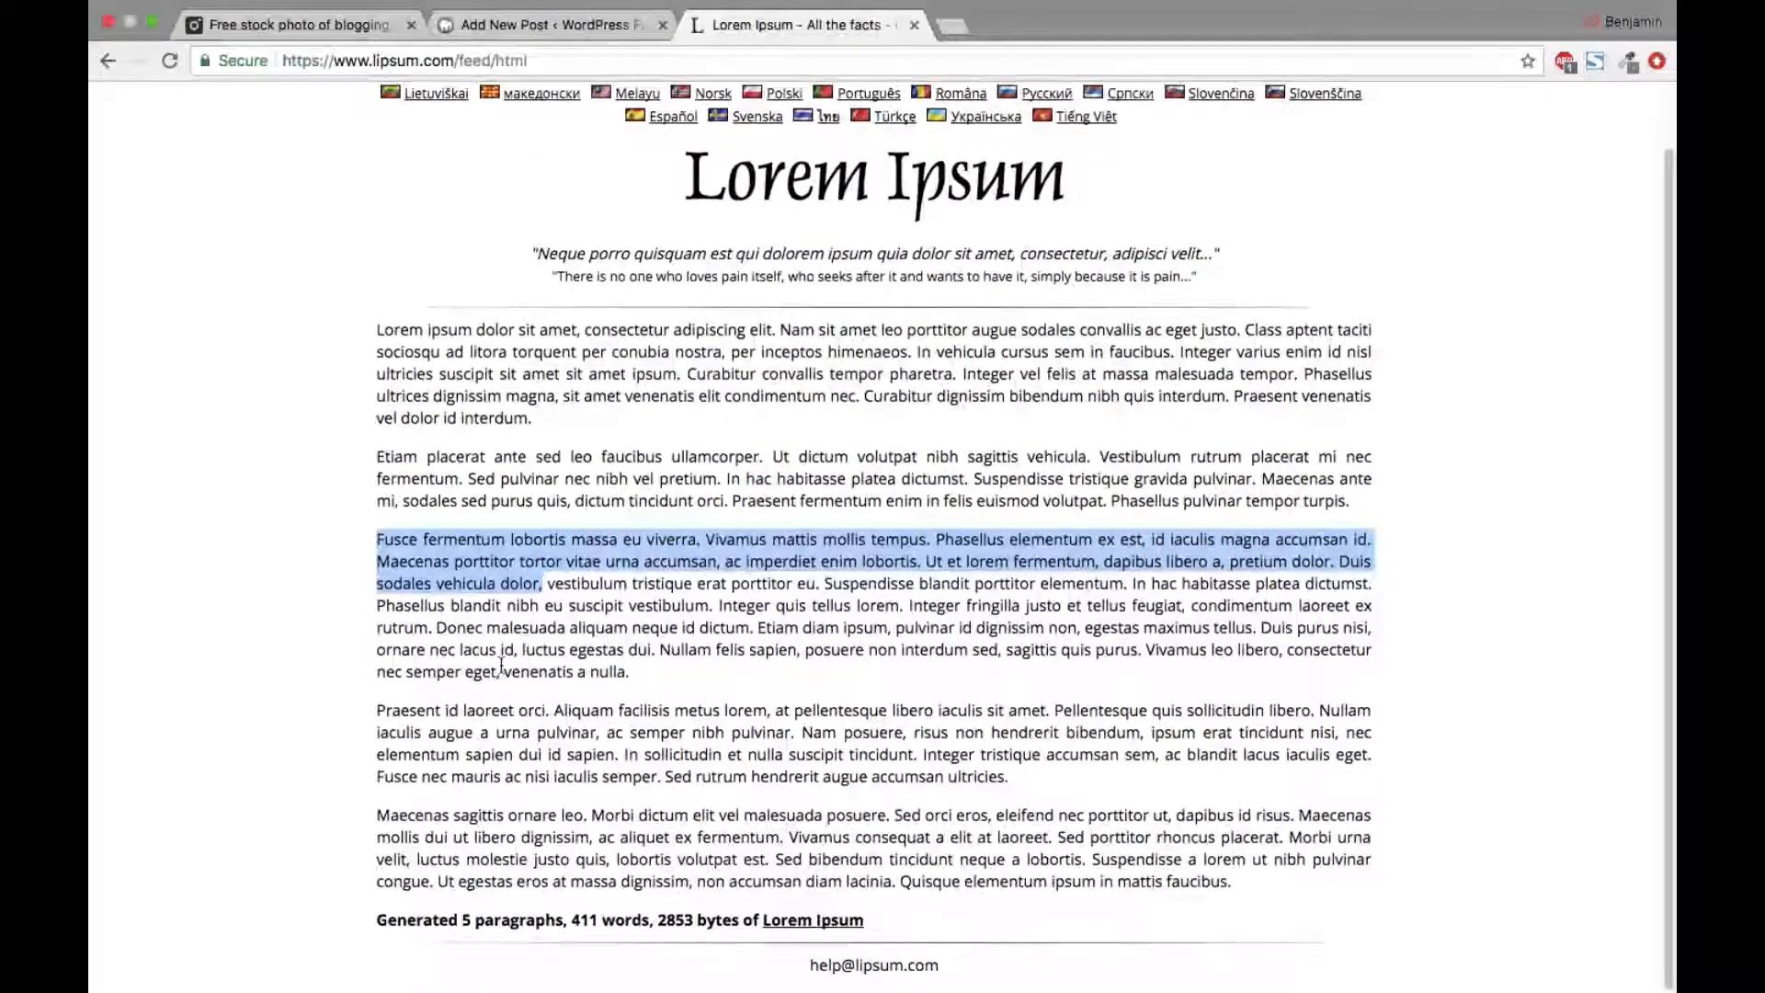
drag(1022, 780, 626, 755)
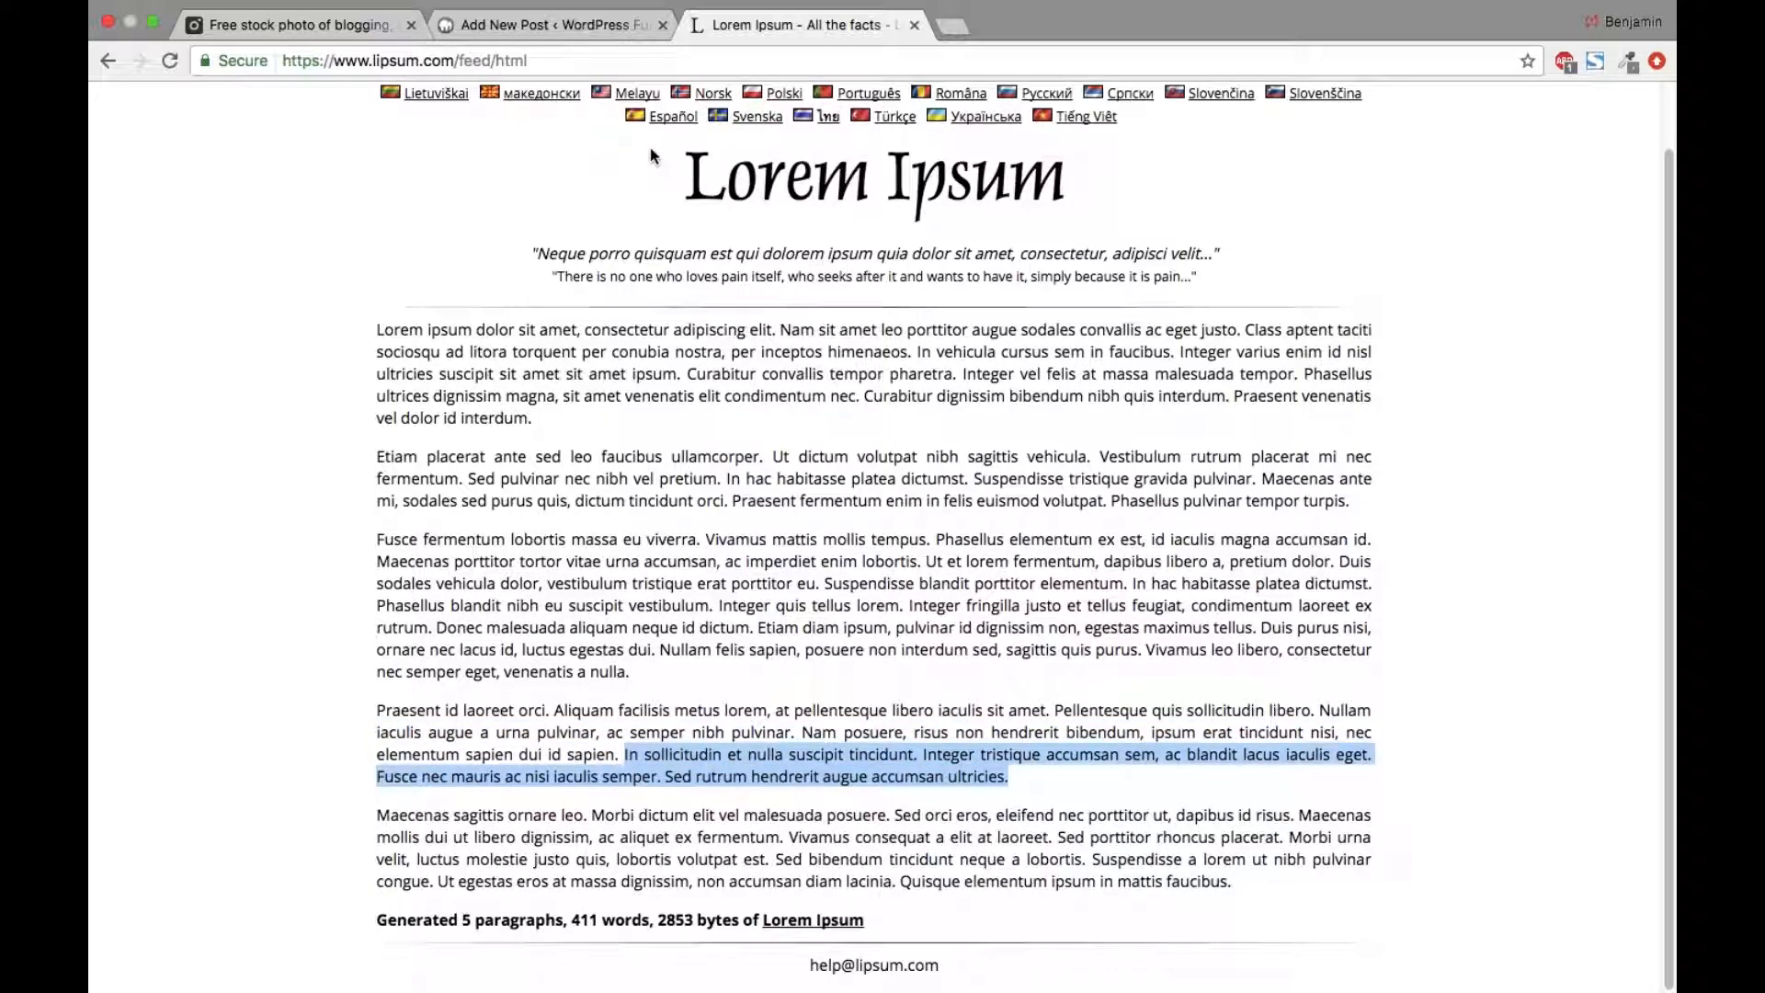
click(584, 34)
key(ctrl+v)
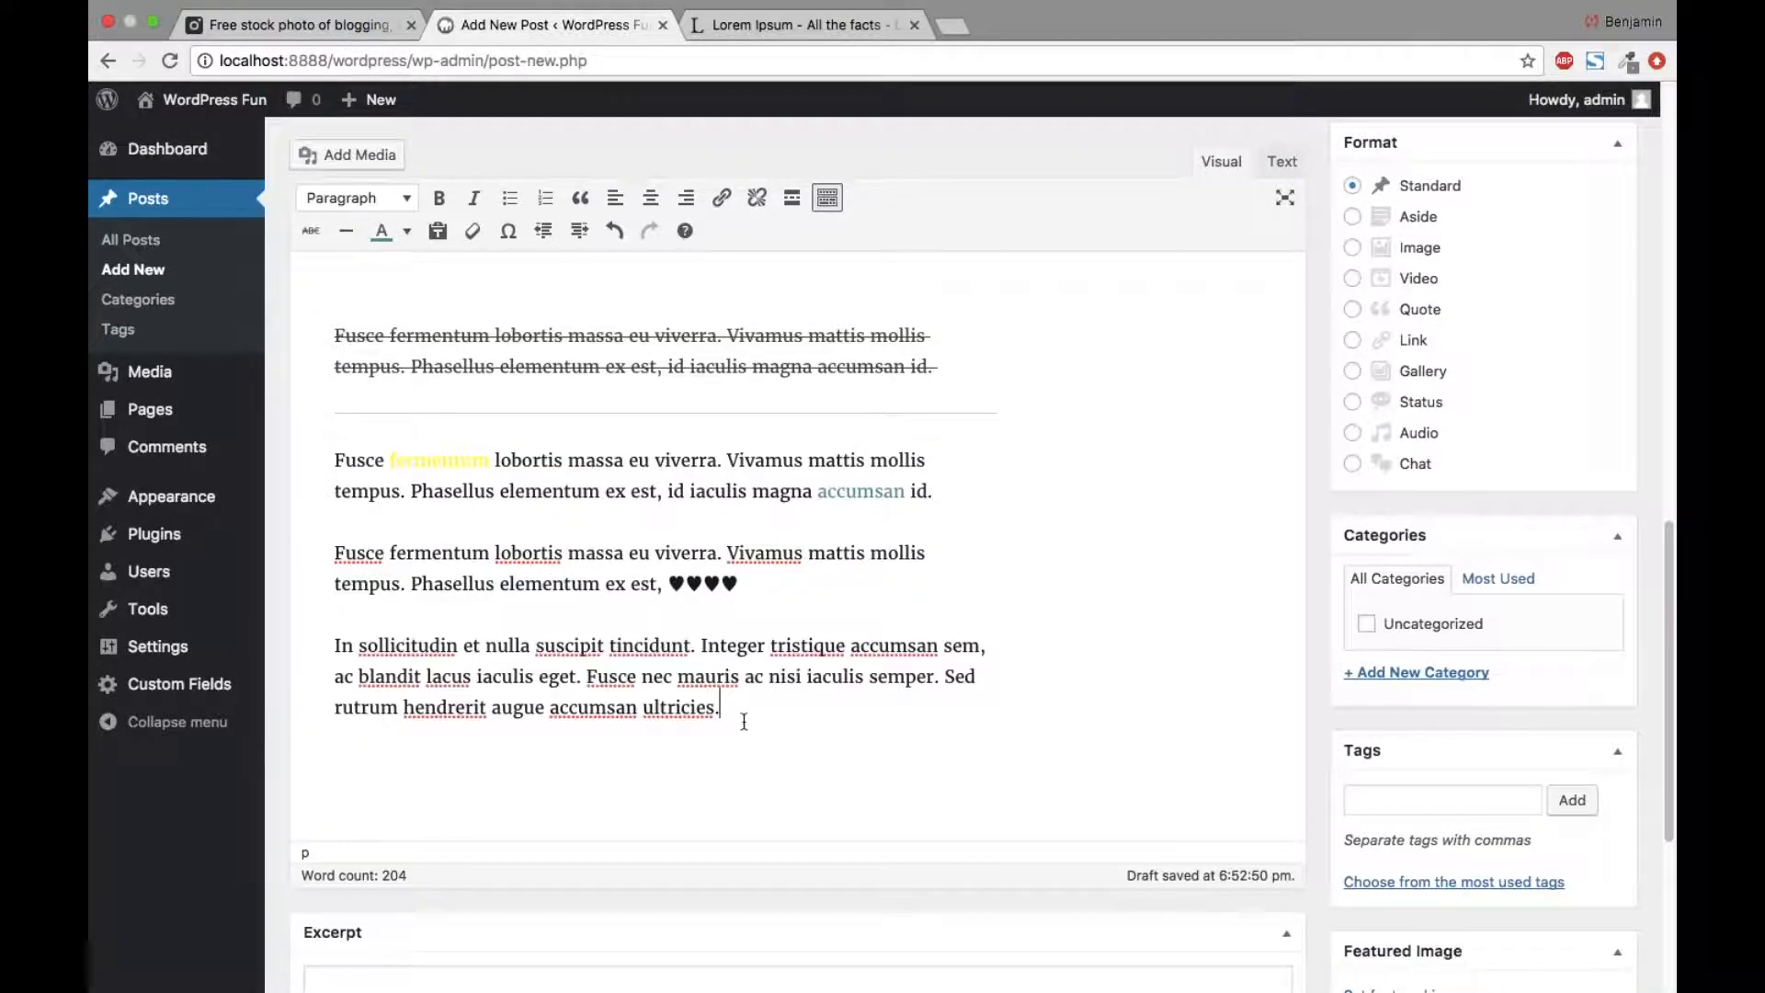
Step: Increase the indent of the "In sollicitudin" paragraph by one level and decrease it again
drag(722, 708, 334, 646)
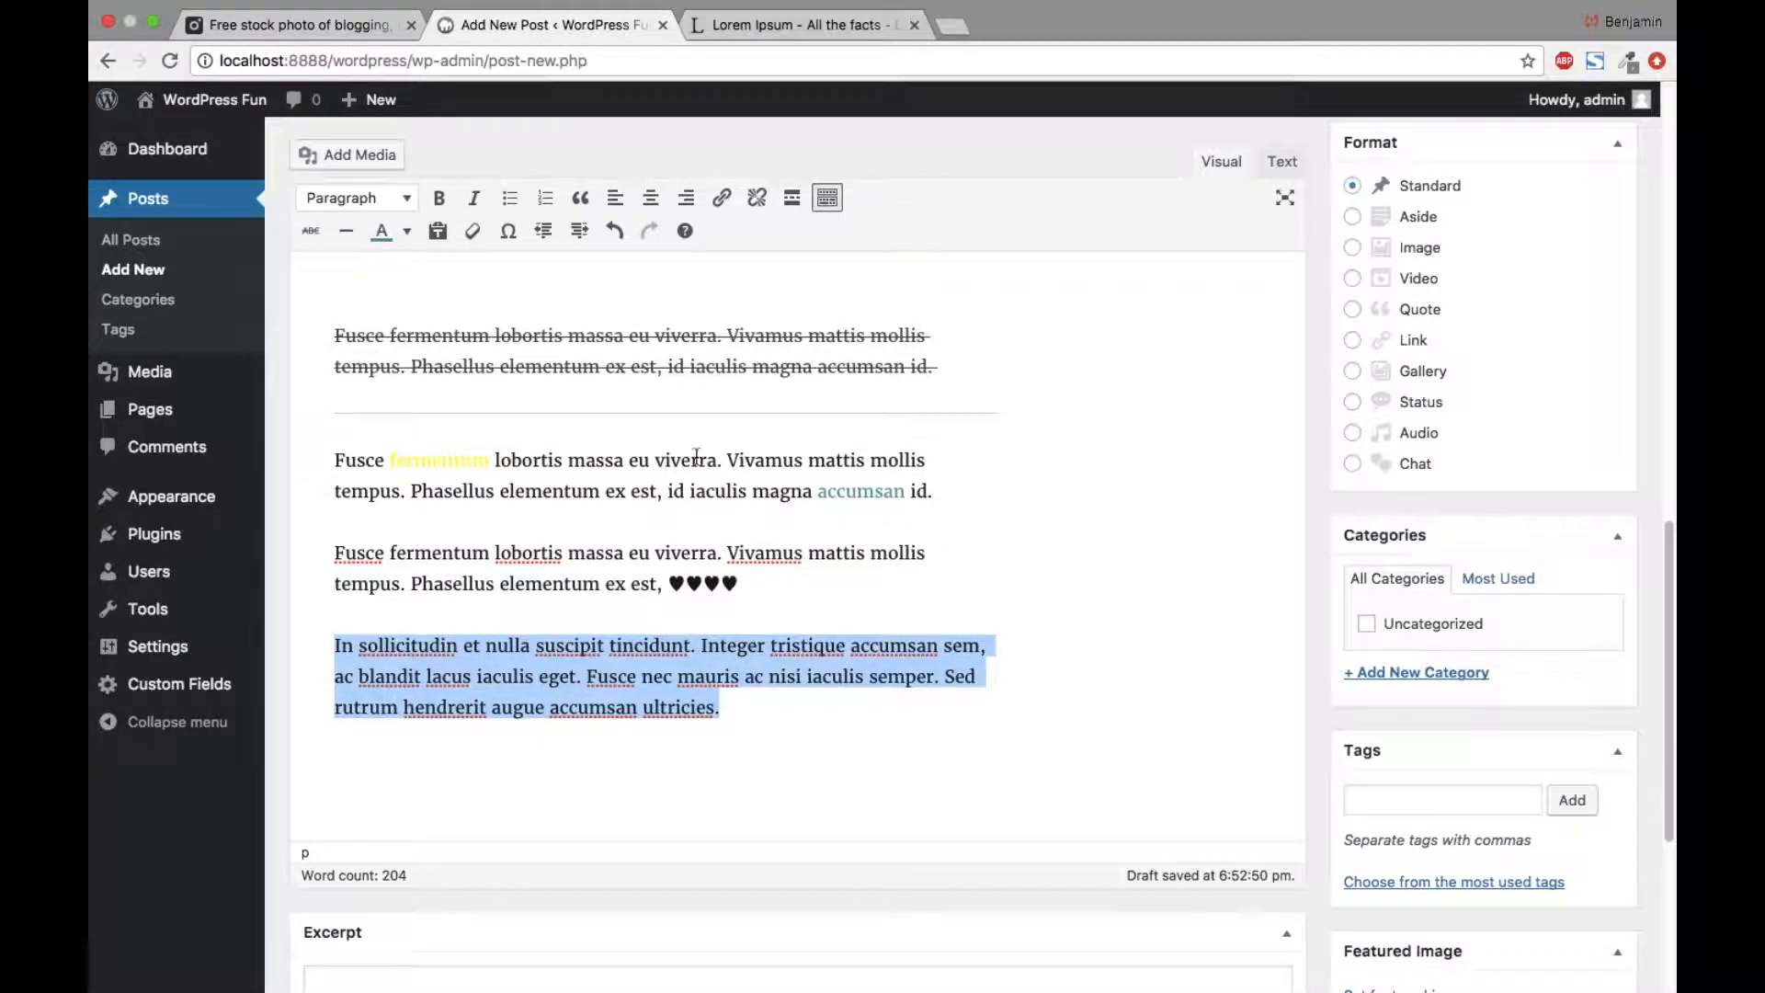
click(575, 233)
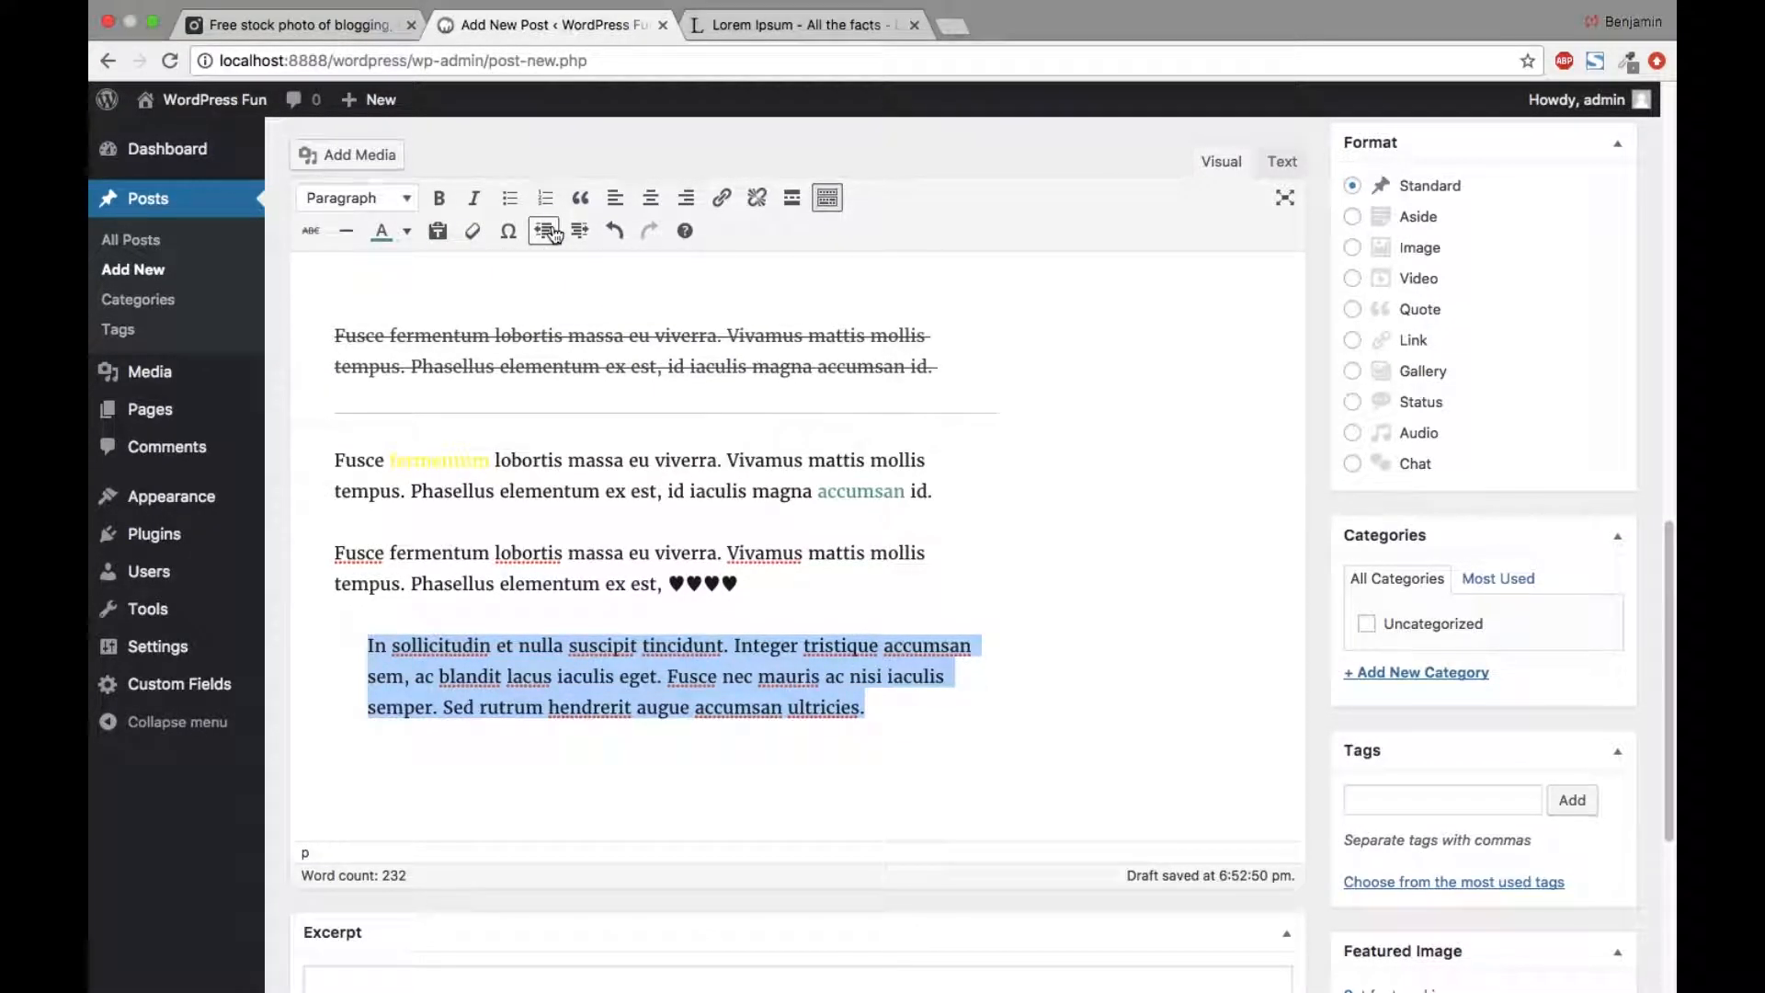
click(553, 232)
click(834, 745)
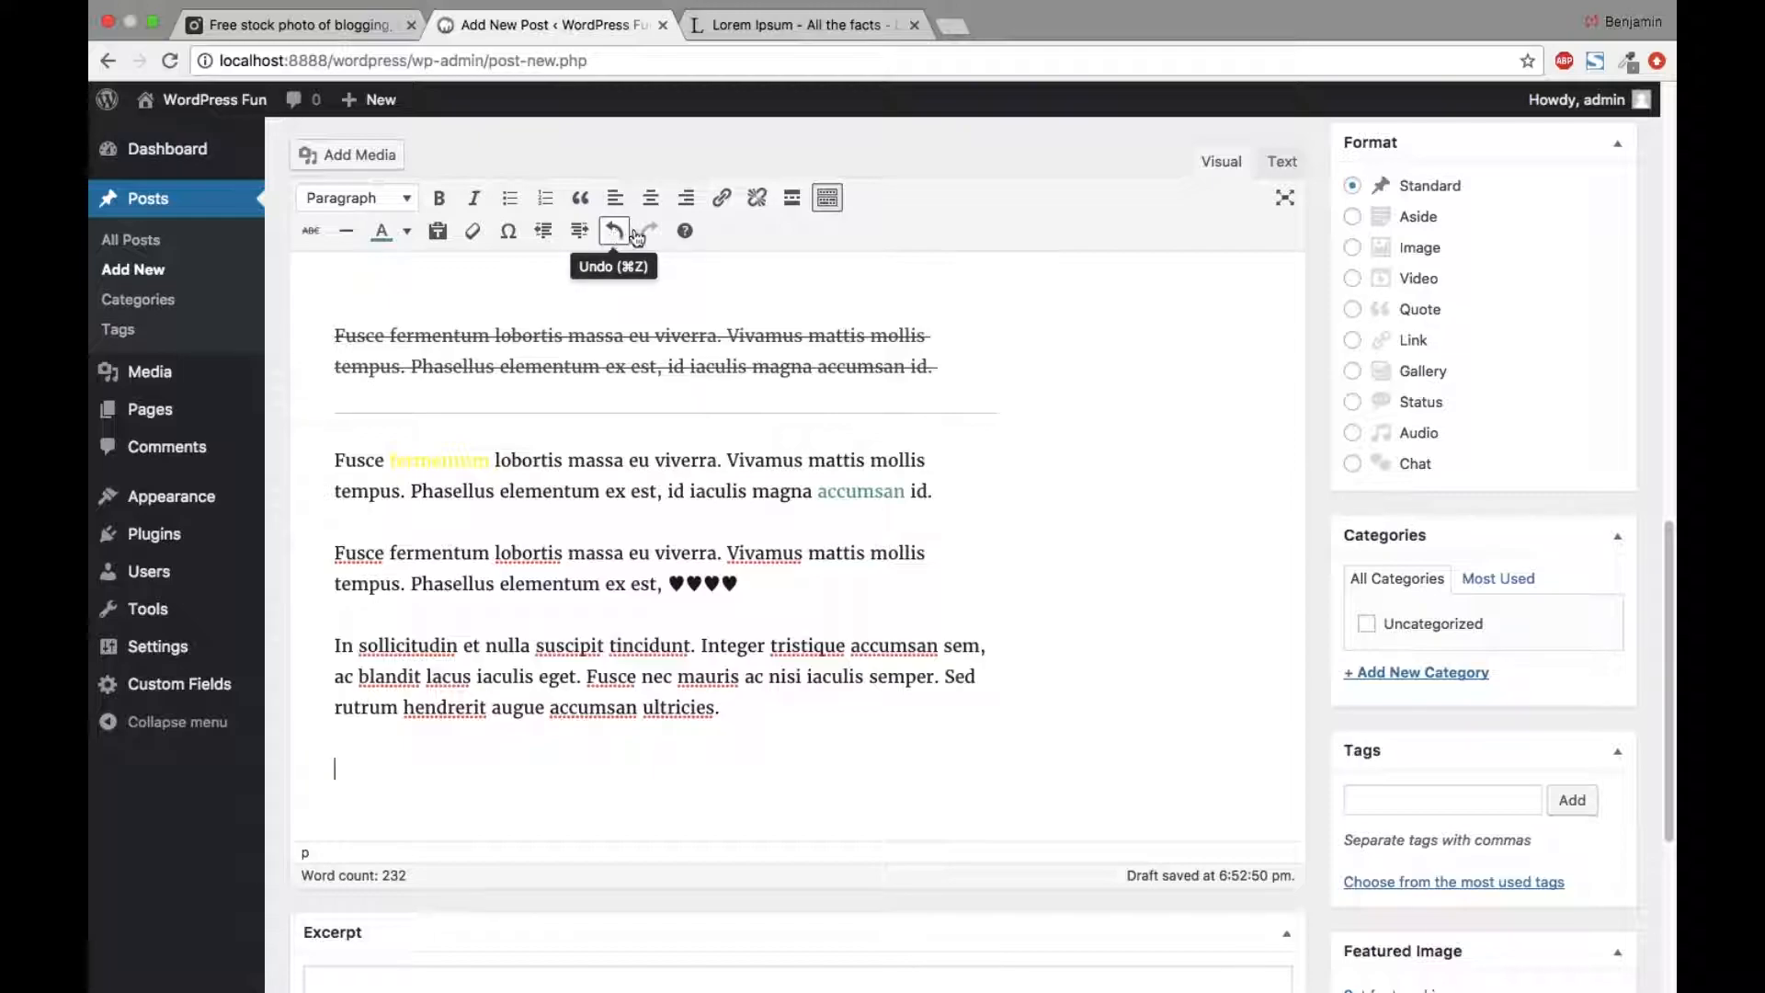
Step: Indent the whole "In sollicitudin" paragraph by one level
click(731, 716)
key(super+shift+Left)
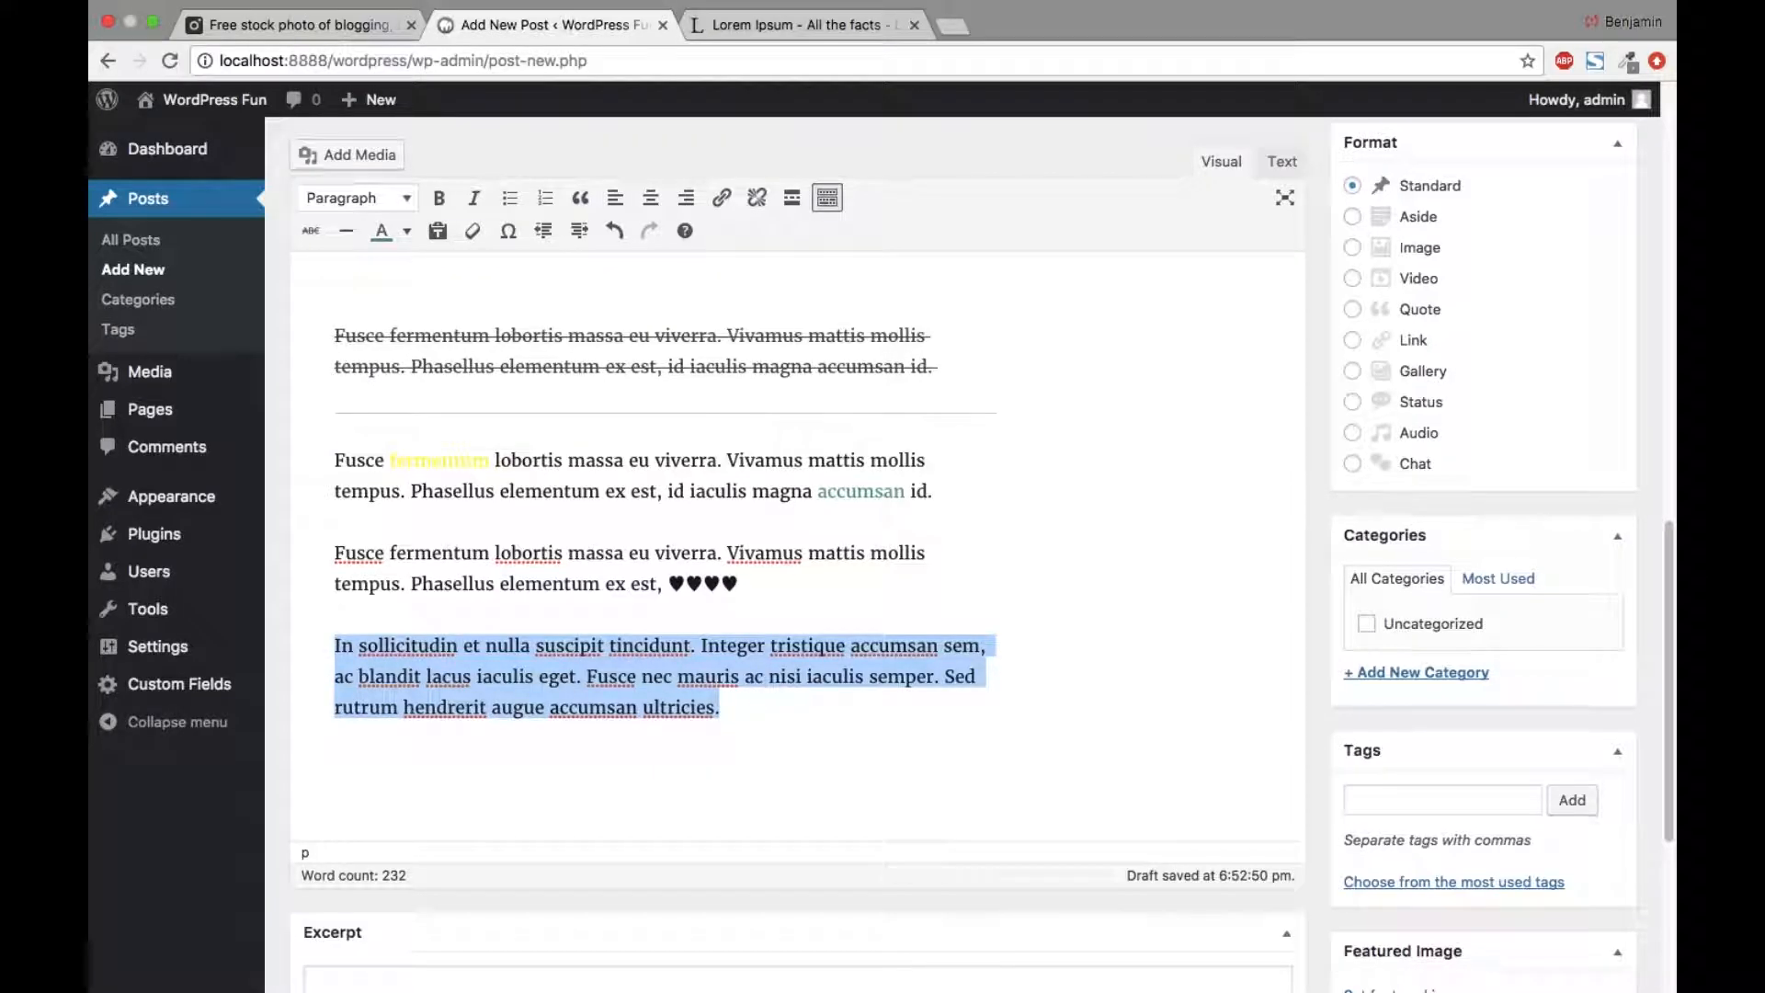
click(579, 230)
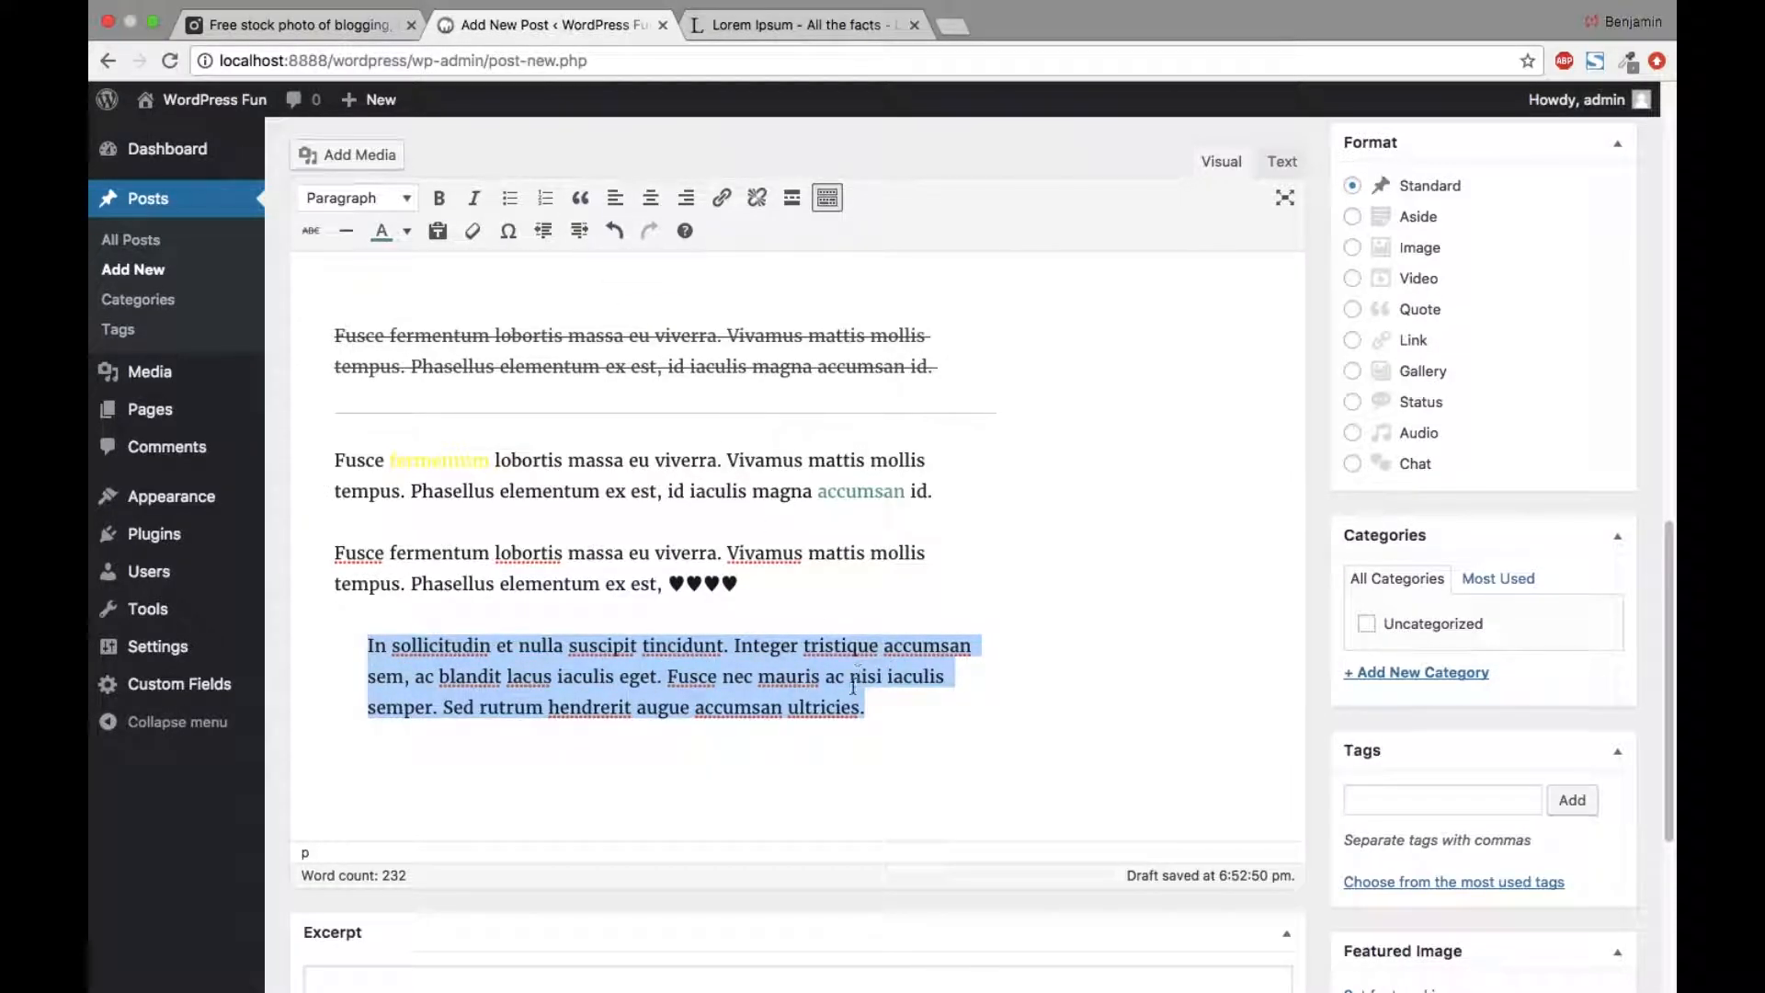
Step: Paste the passage again as an unindented paragraph below the indented one and trim it to end at "accumsan sem"
click(876, 708)
key(Return)
key(ctrl+v)
key(super+shift+Left)
key(shift+Up)
key(BackSpace)
key(BackSpace)
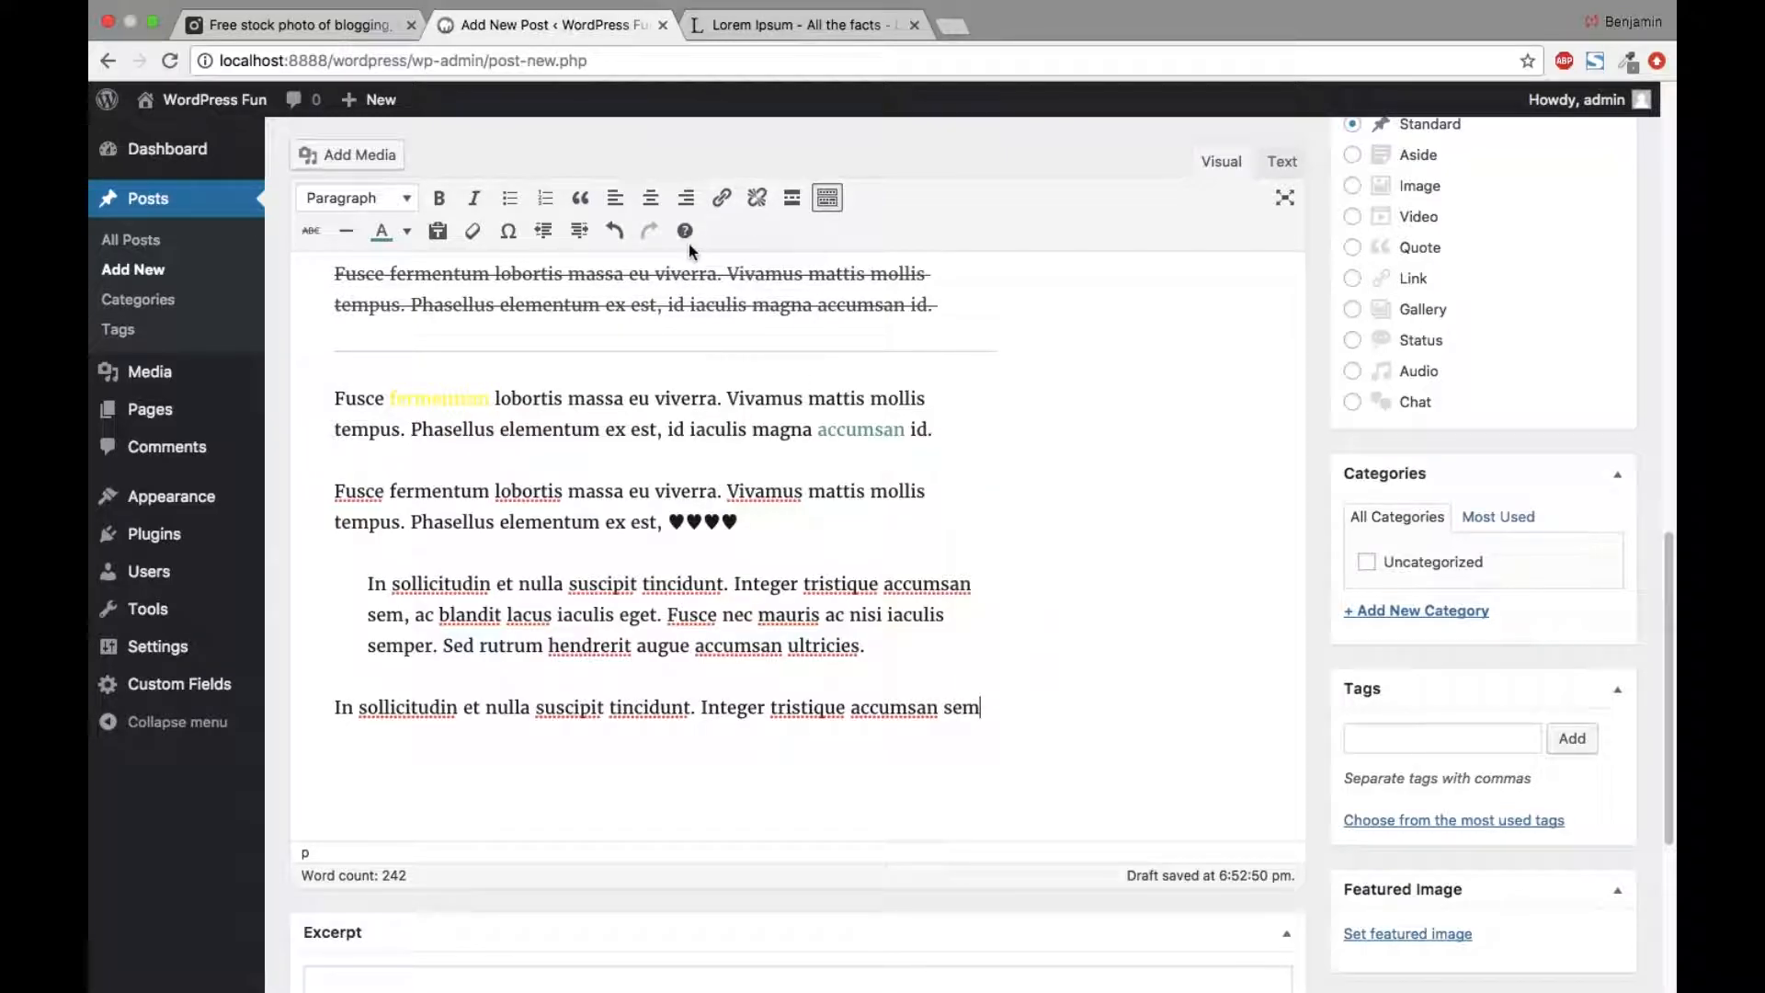
Step: Open the editor's keyboard shortcuts help, read through the default, additional and formatting shortcuts, and close it
click(685, 232)
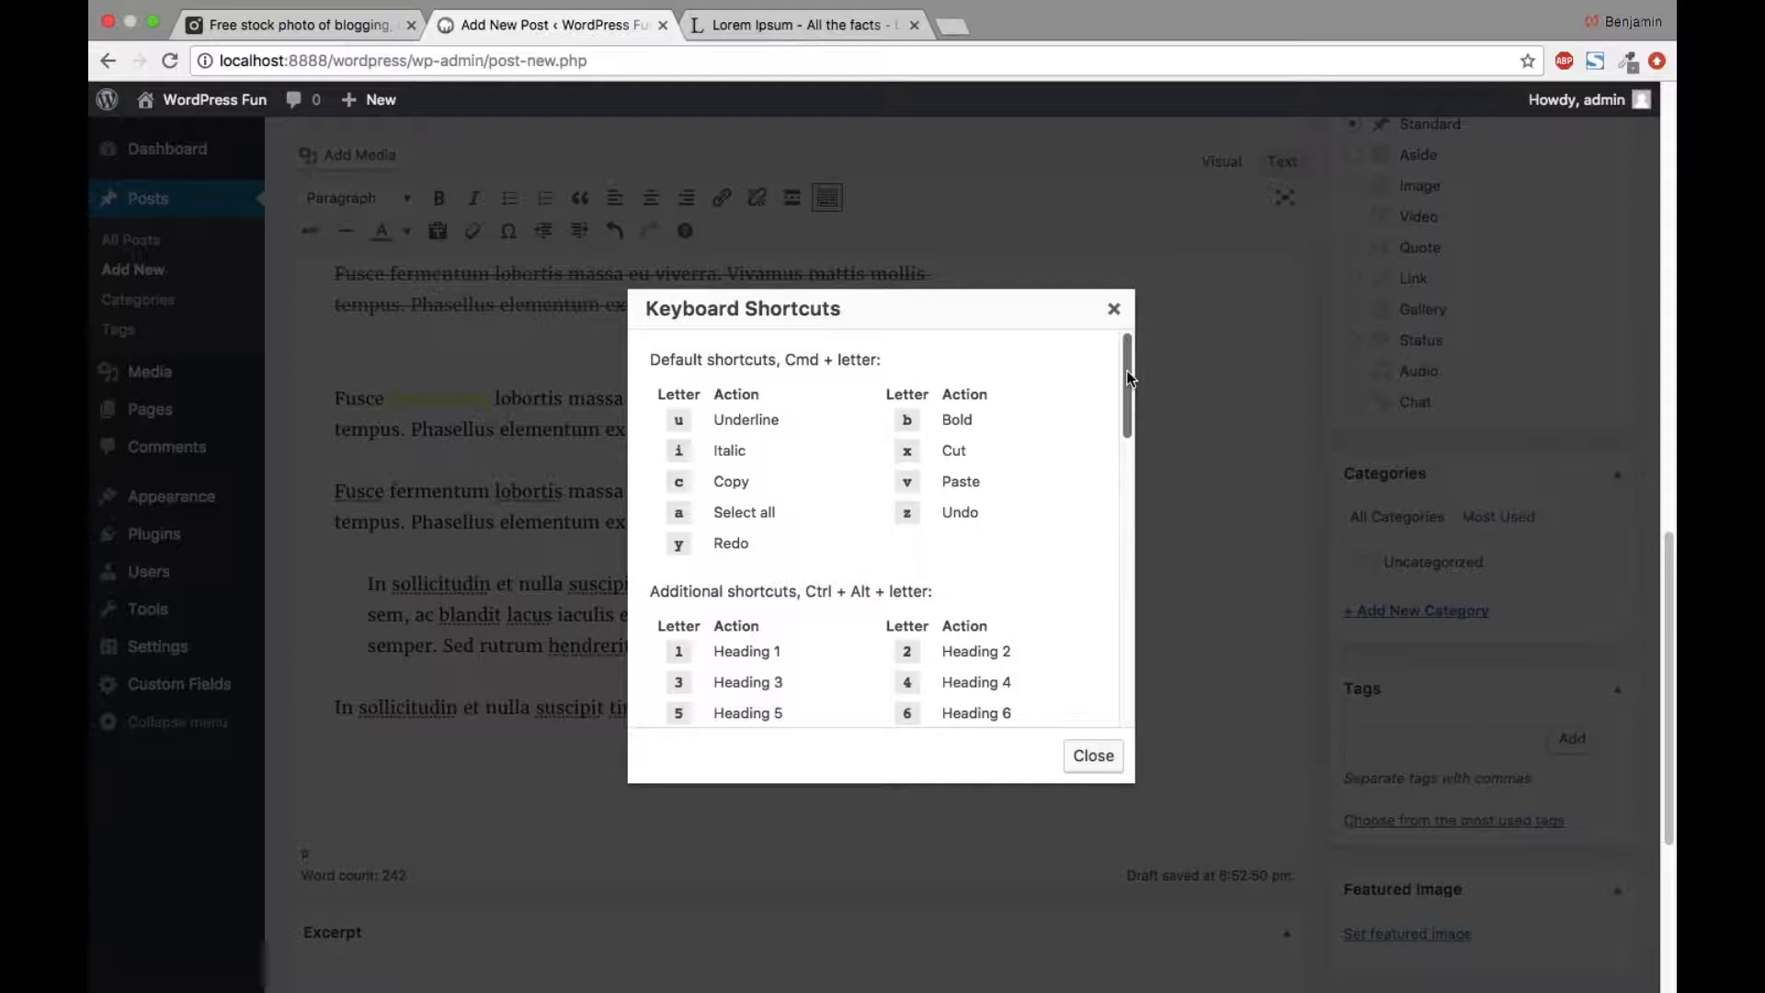
scroll(1126, 376, down, 5)
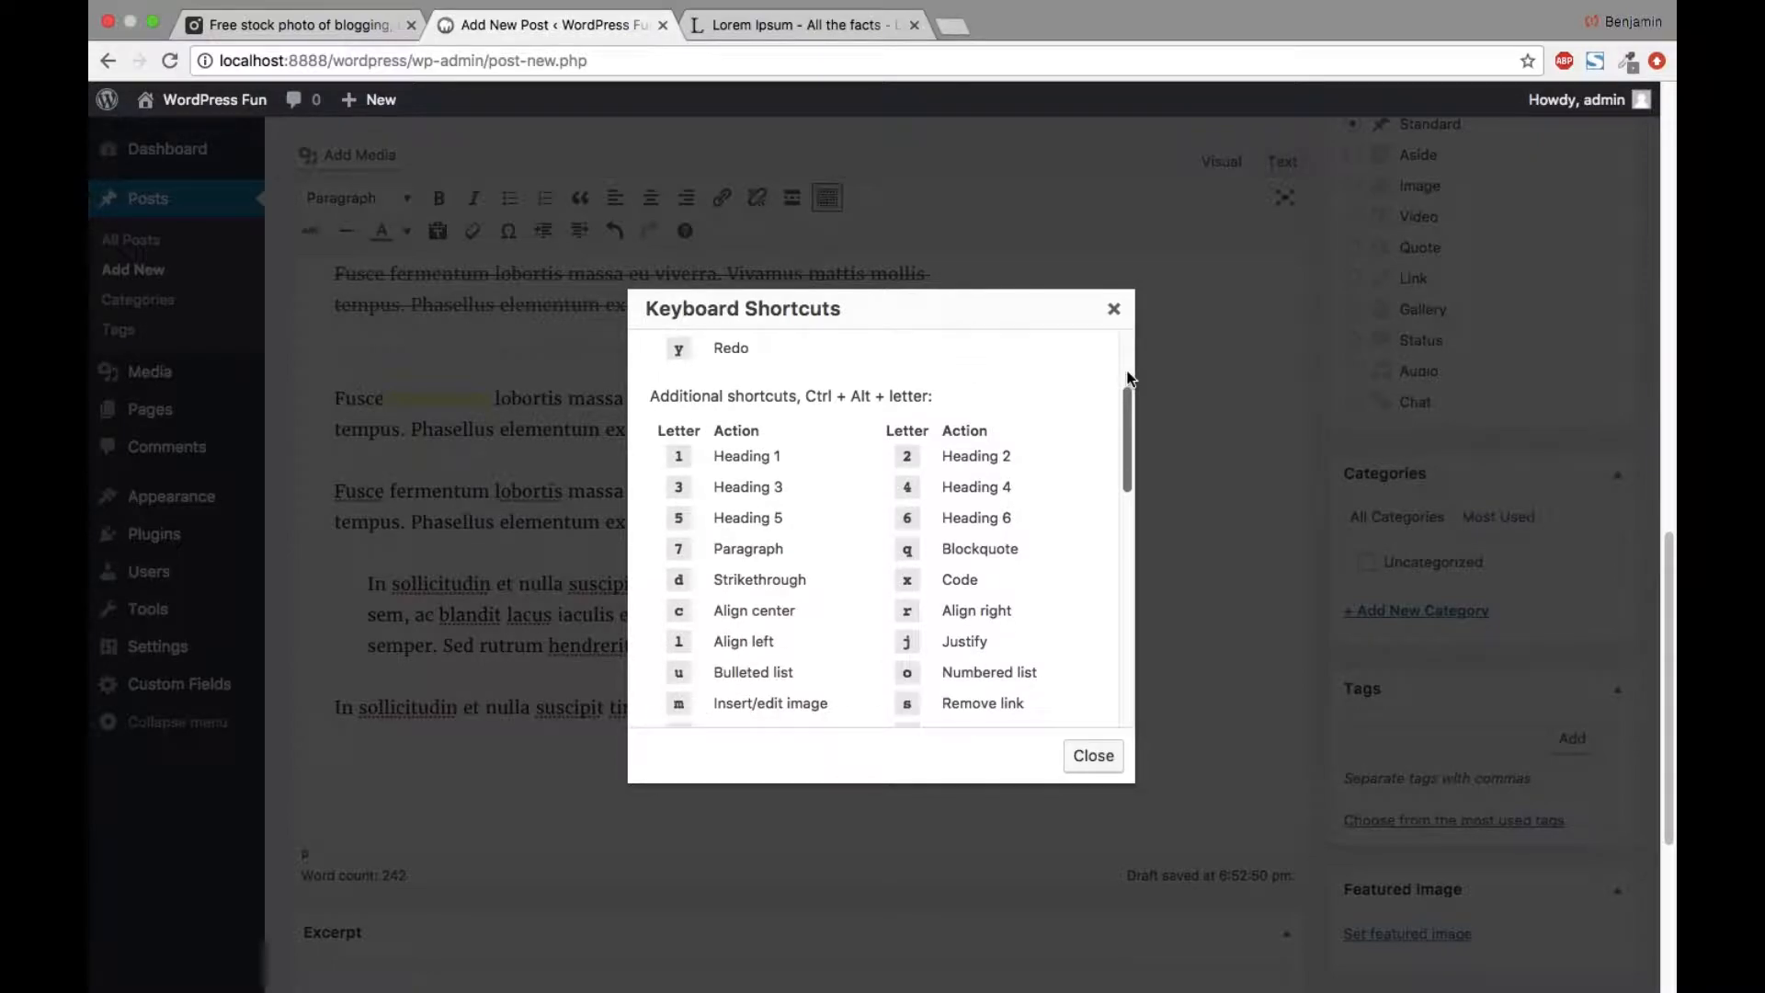
scroll(1127, 377, up, 5)
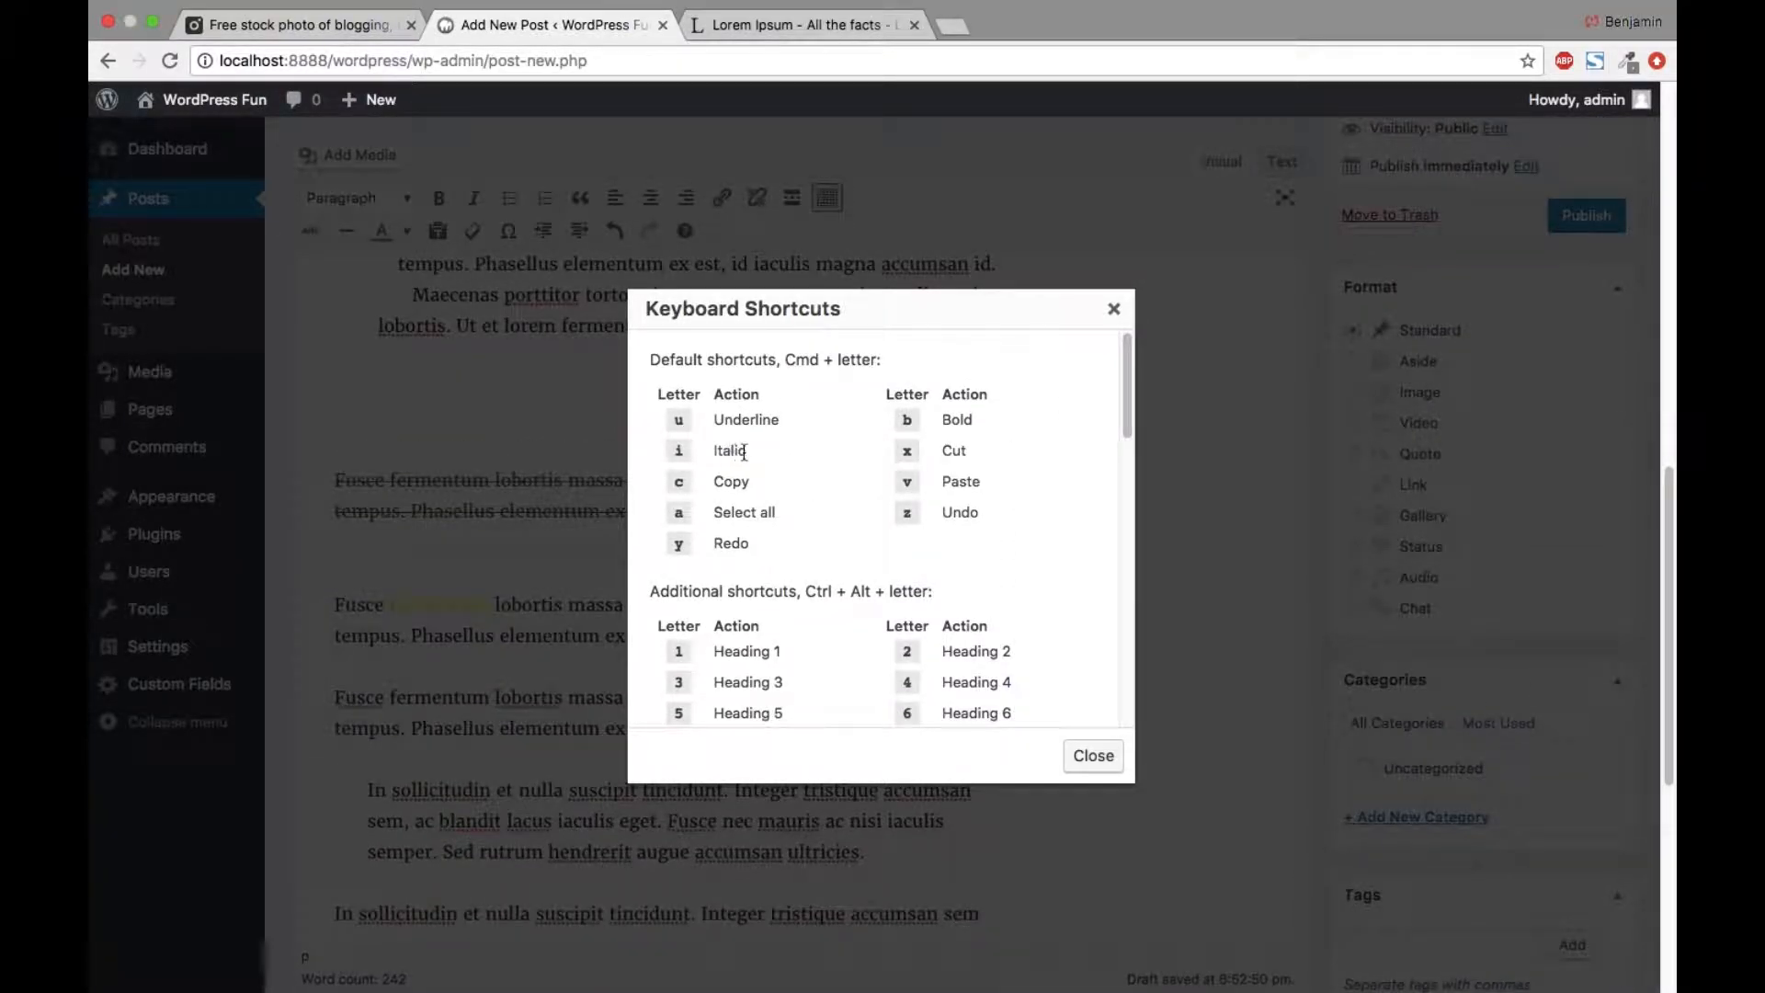
scroll(1125, 405, down, 10)
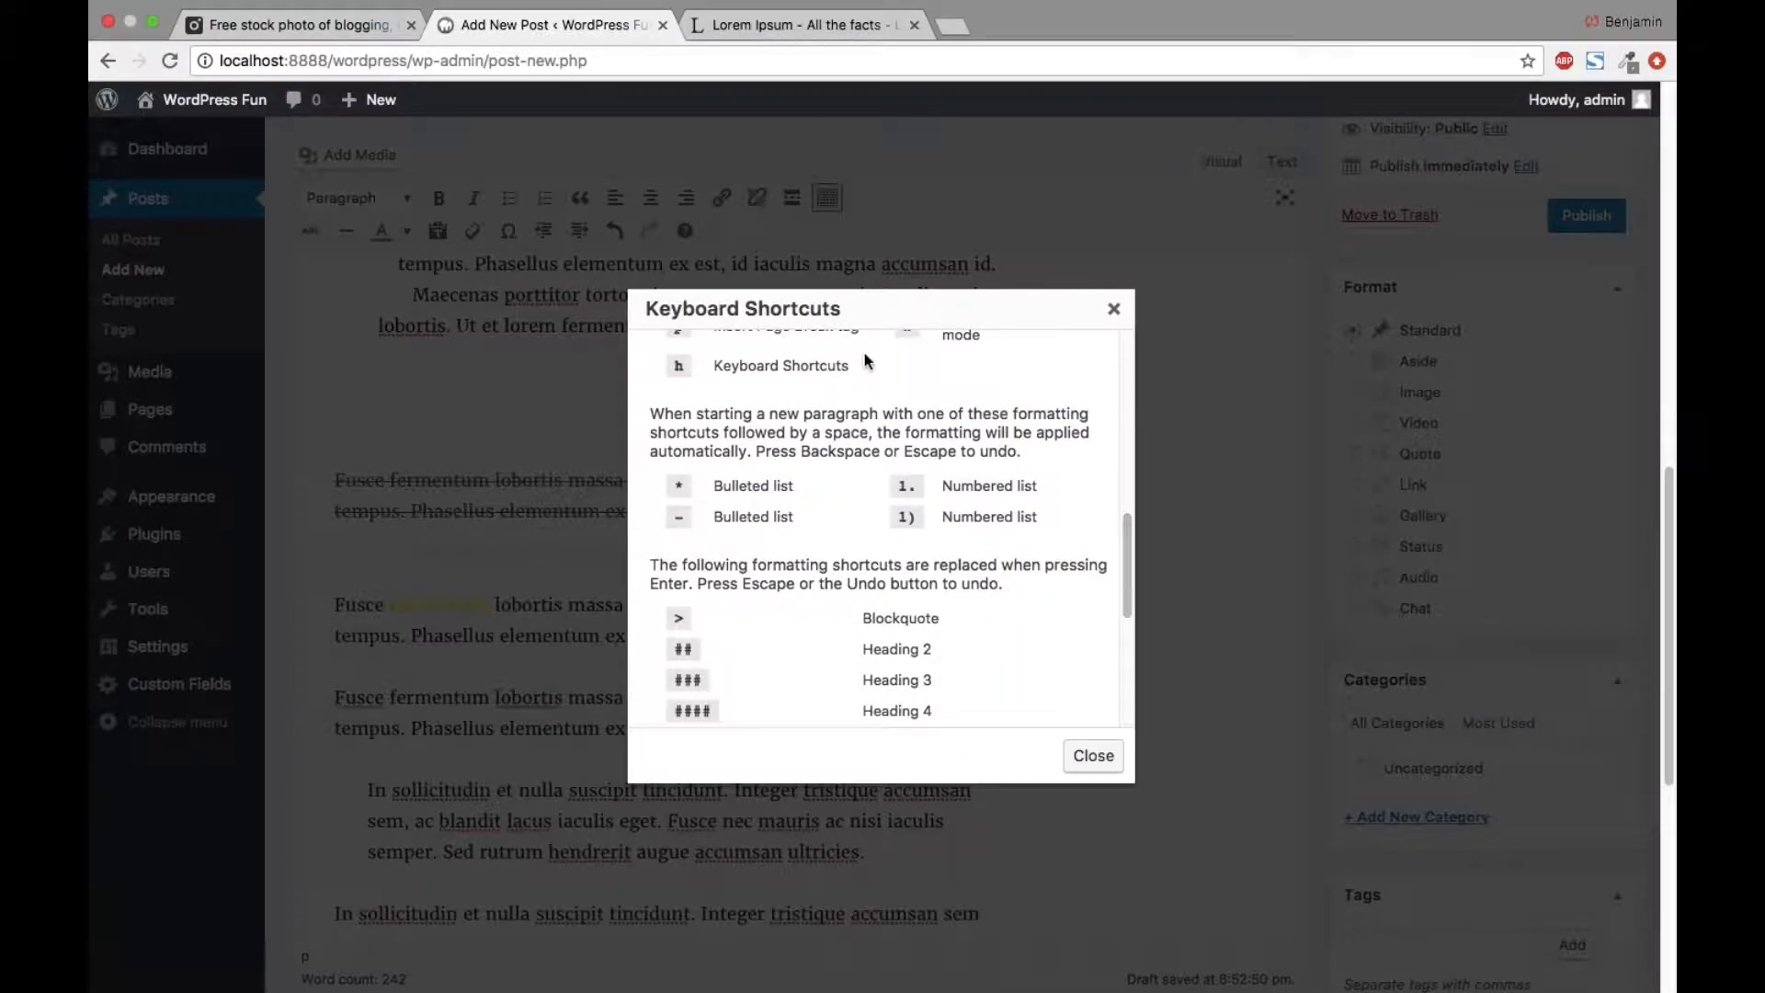
click(1078, 756)
Step: Fill the post's excerpt with the copied "In sollicitudin" passage
scroll(1057, 761, down, 3)
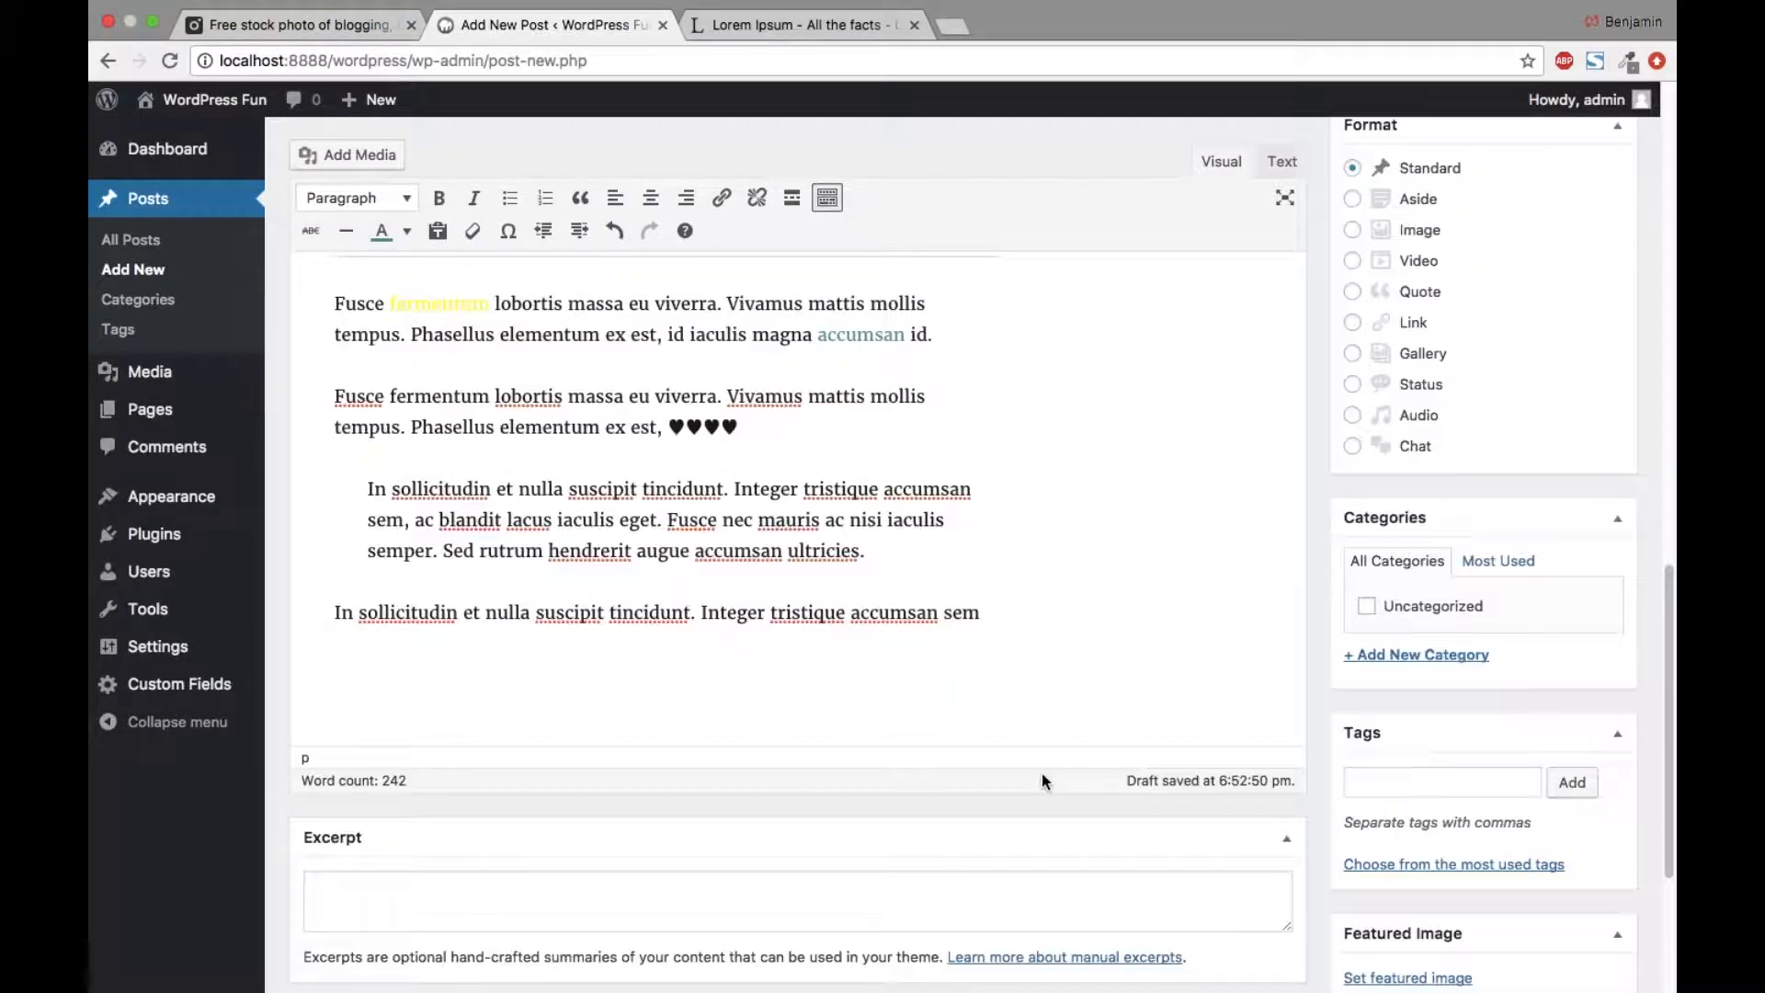
scroll(1041, 778, down, 2)
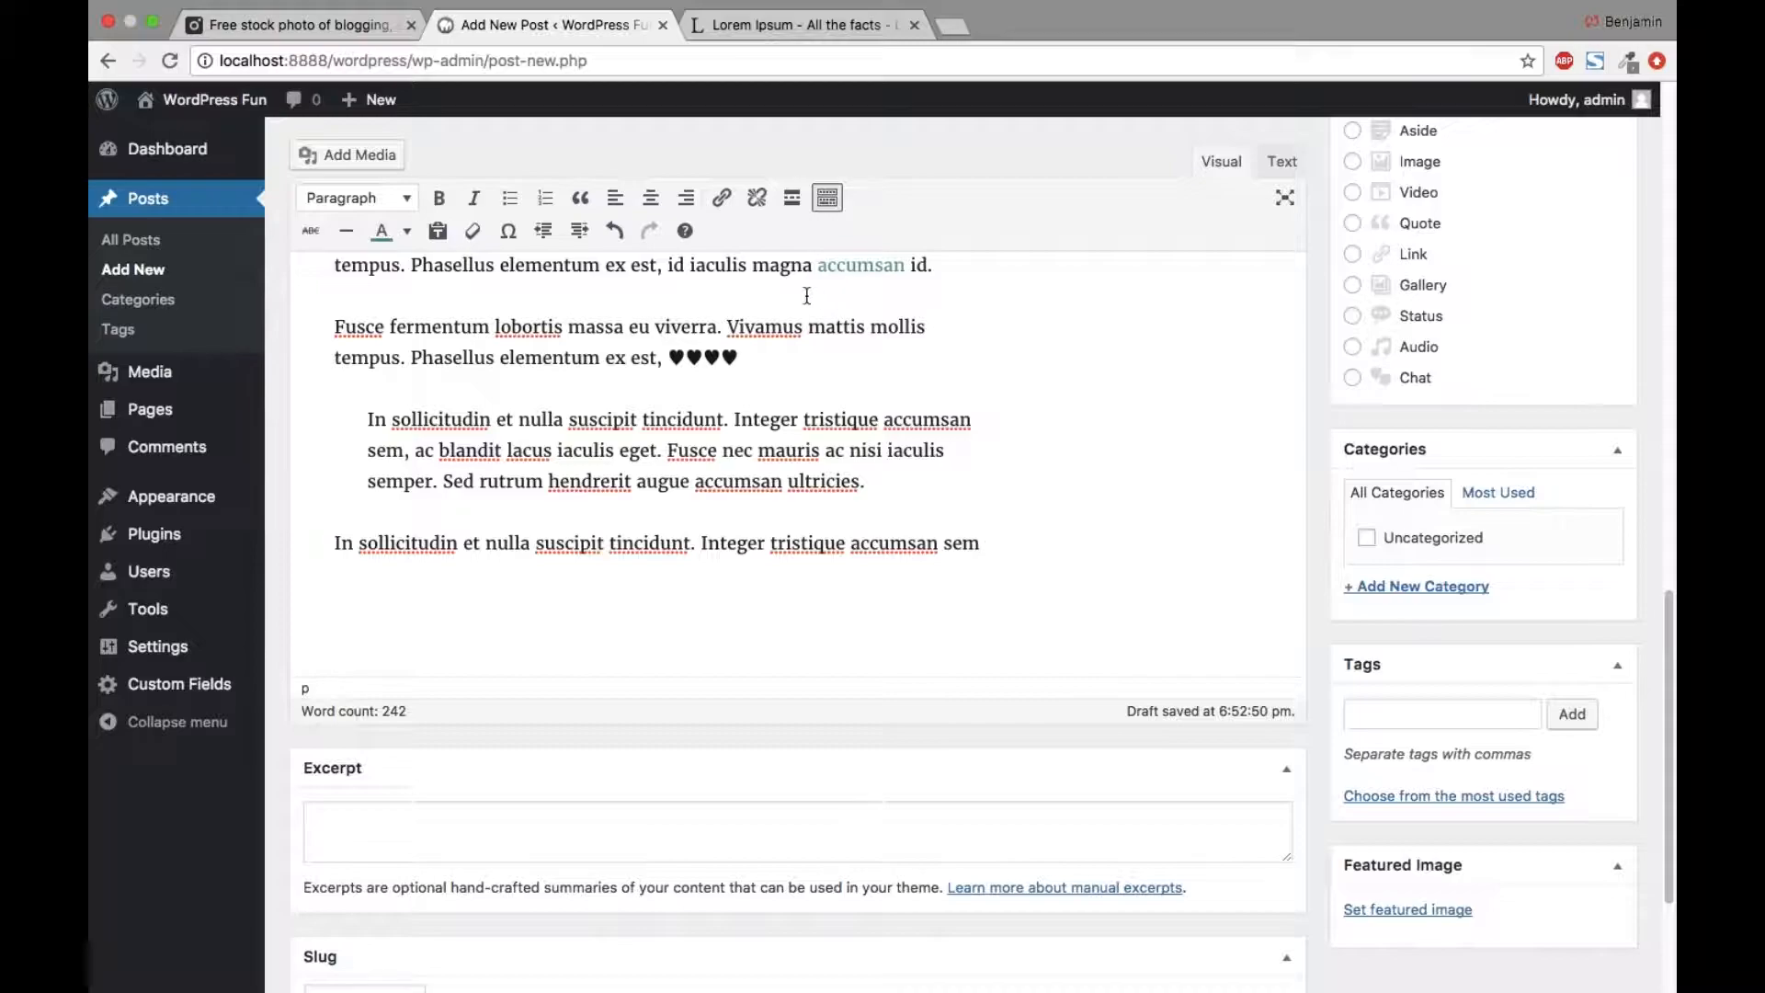
click(543, 835)
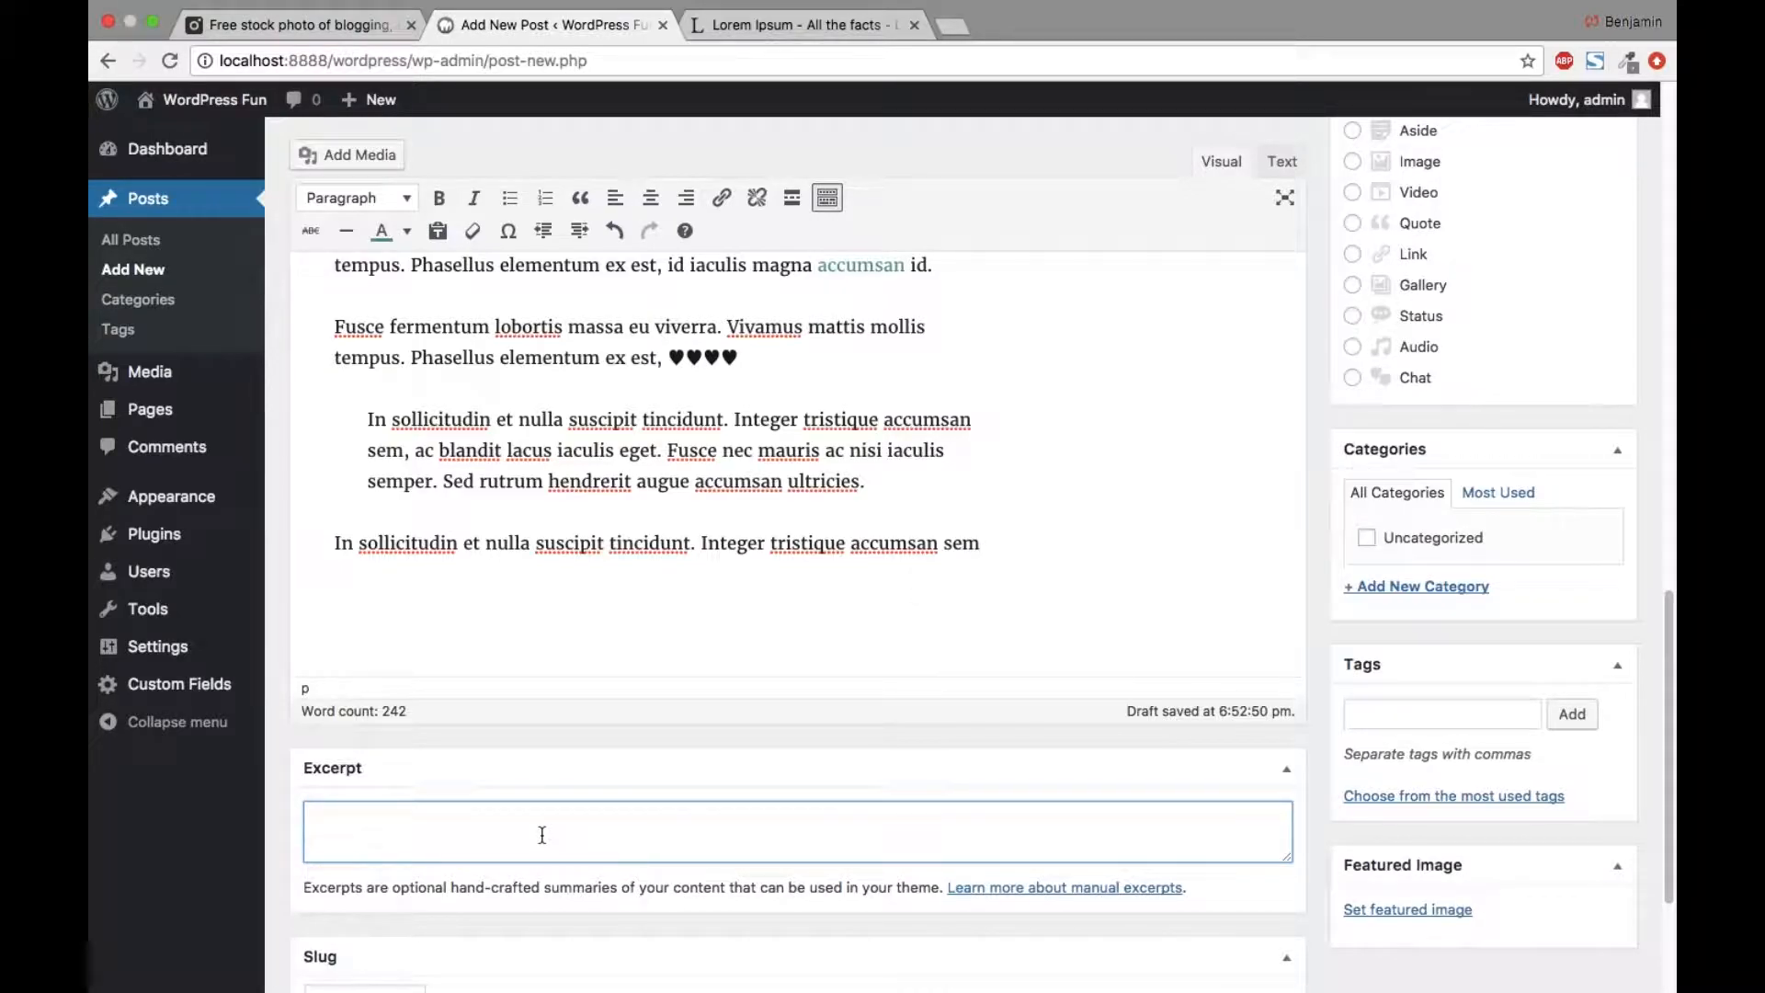
key(super+v)
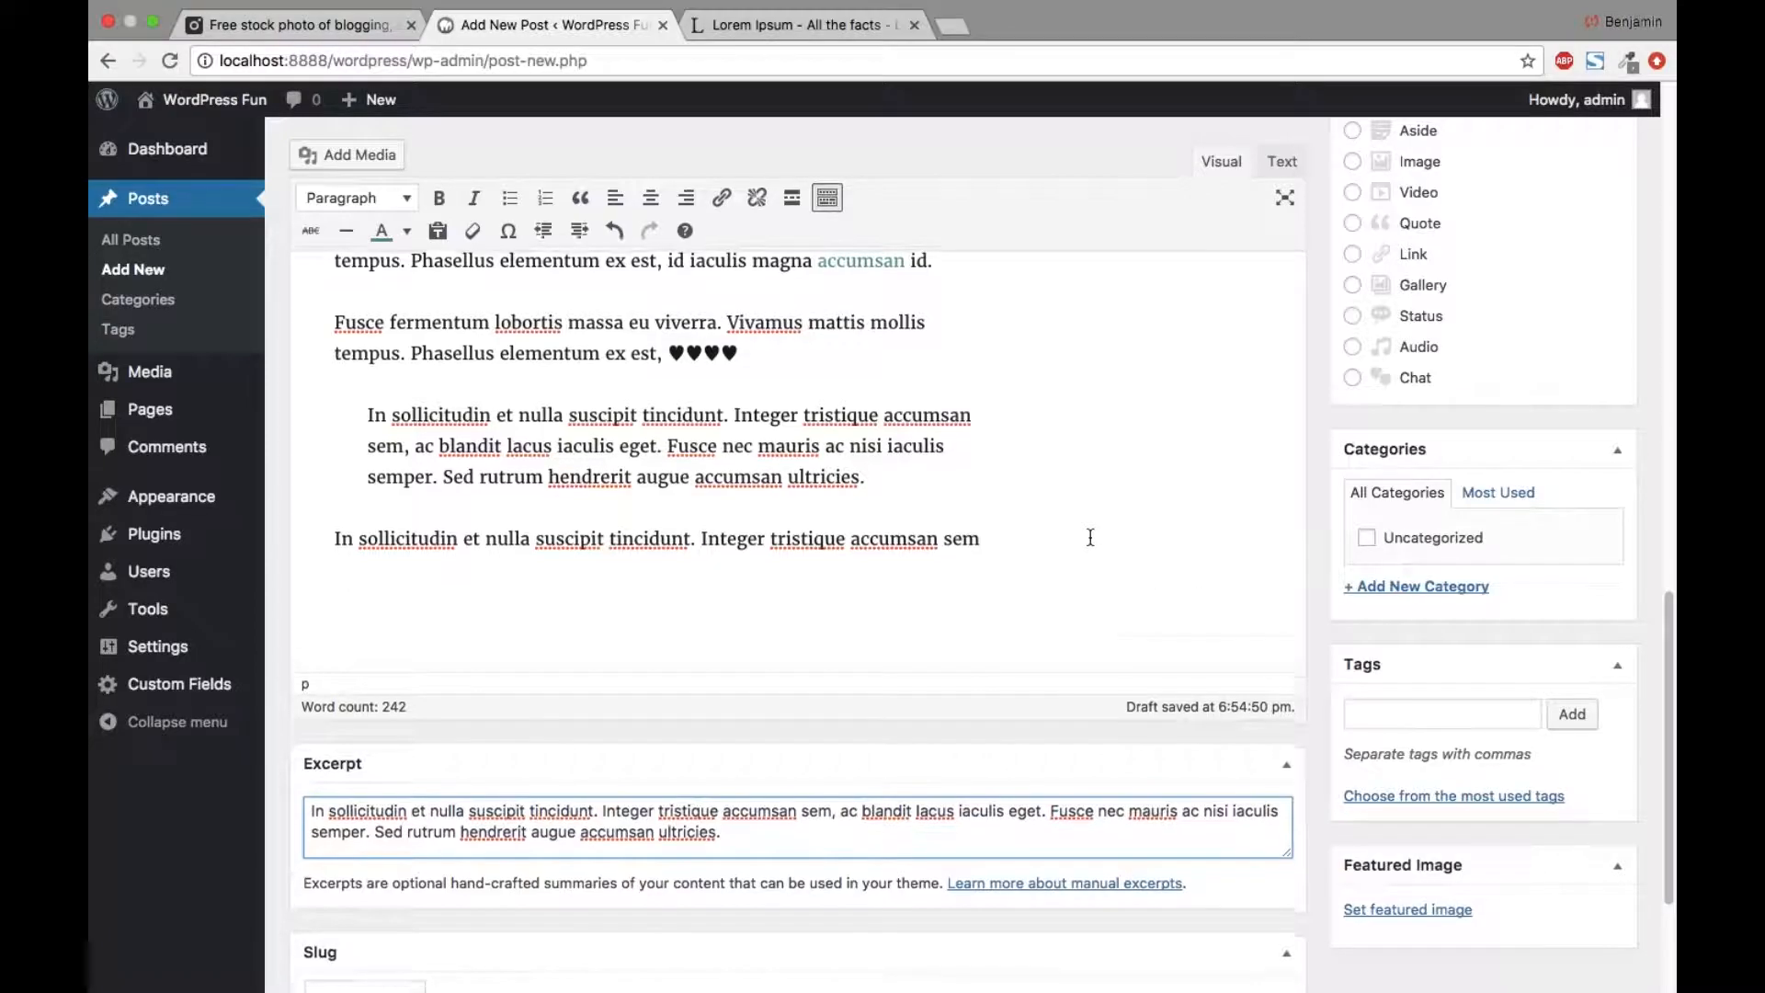
Step: Examine the slug and author sections below the excerpt and compare them with the post's title and permalink
scroll(1090, 538, down, 2)
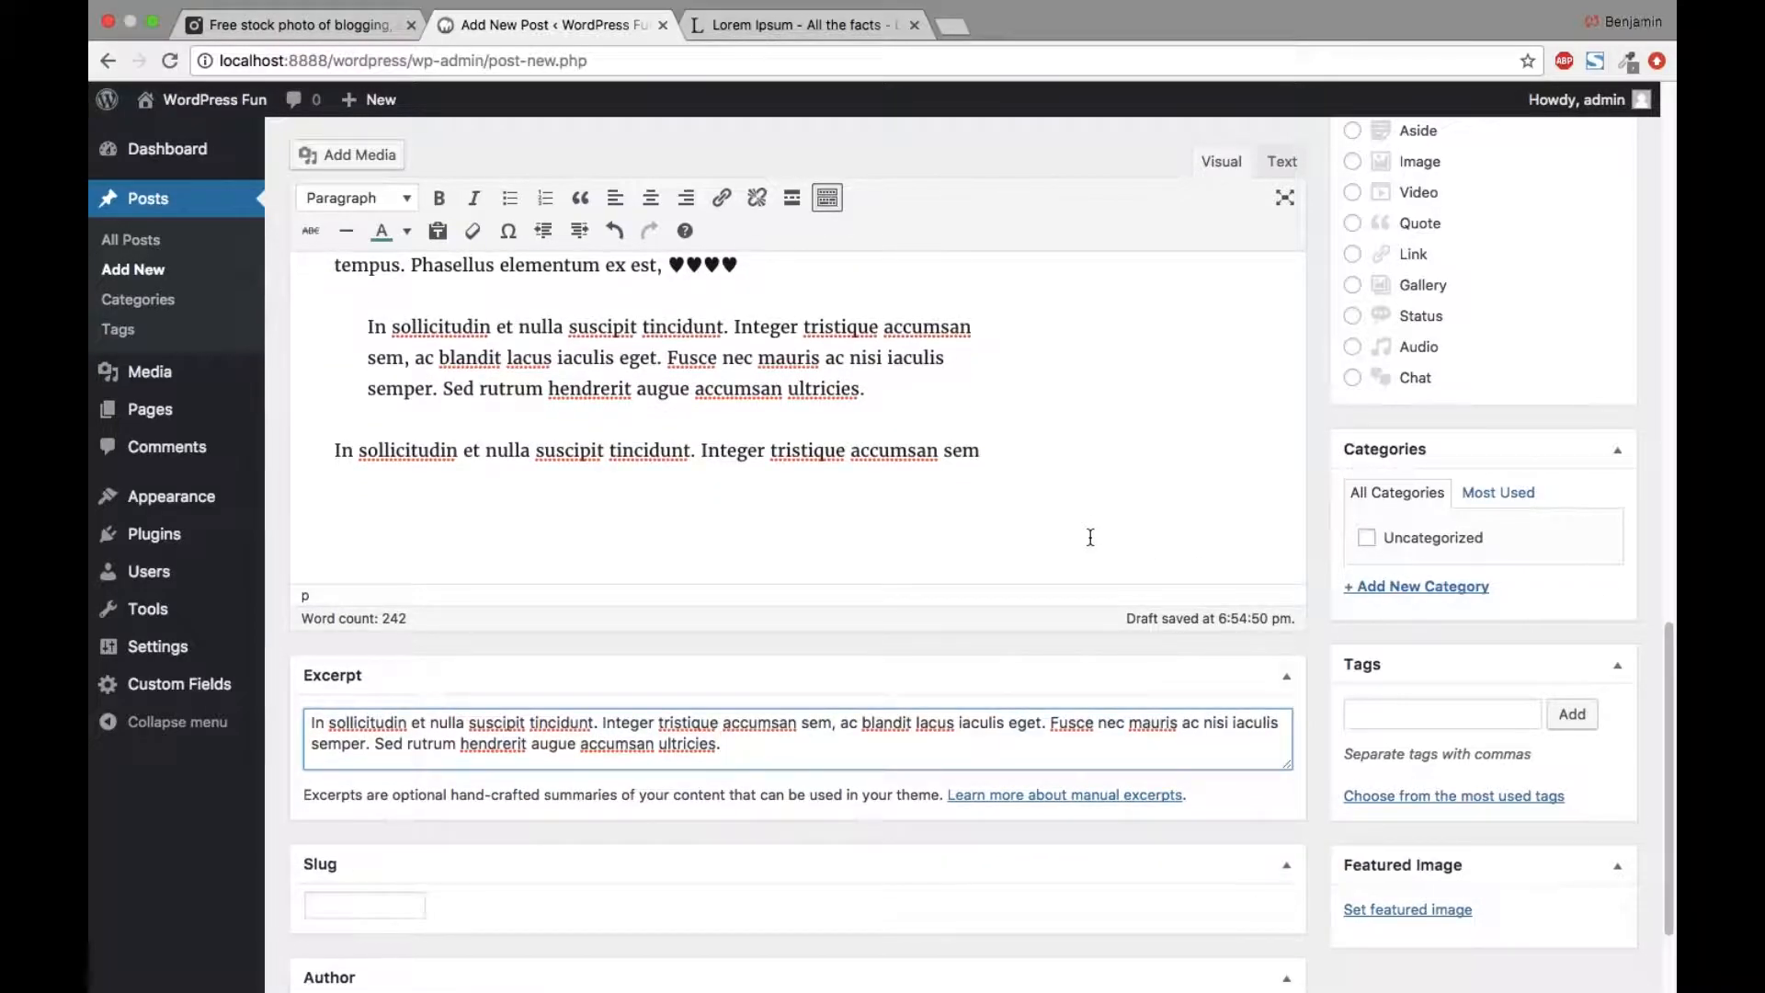
scroll(1091, 537, down, 3)
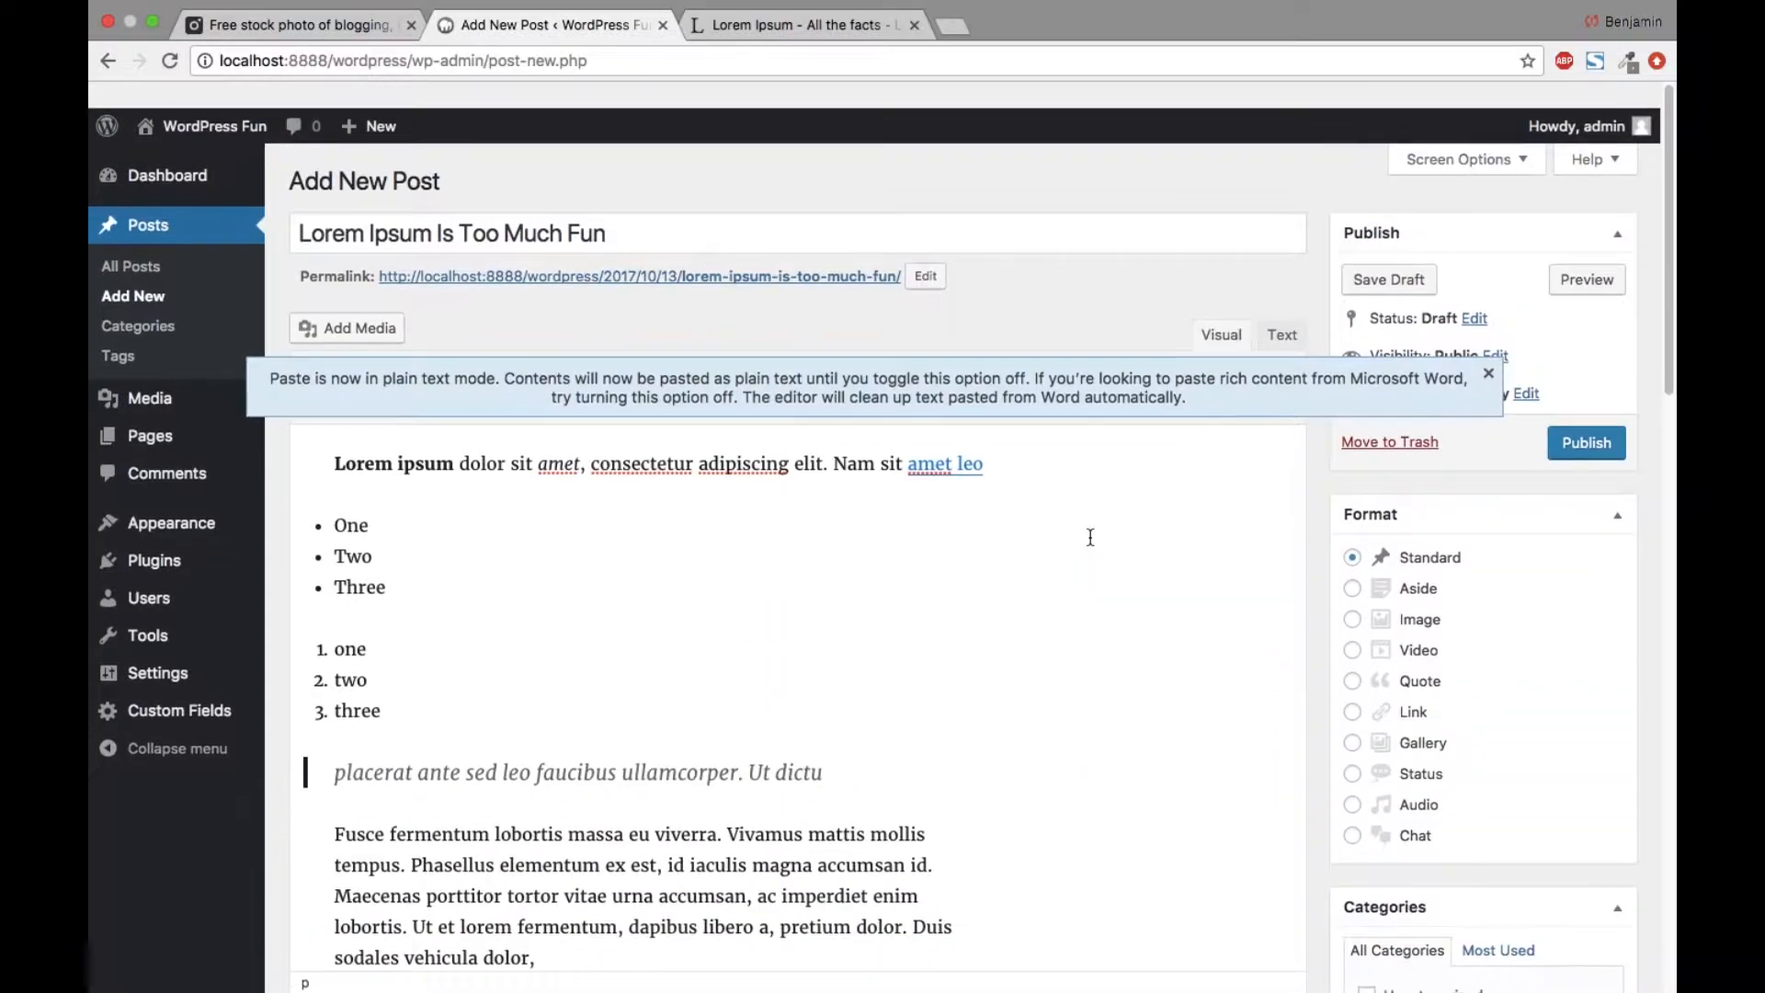
scroll(1090, 537, down, 1)
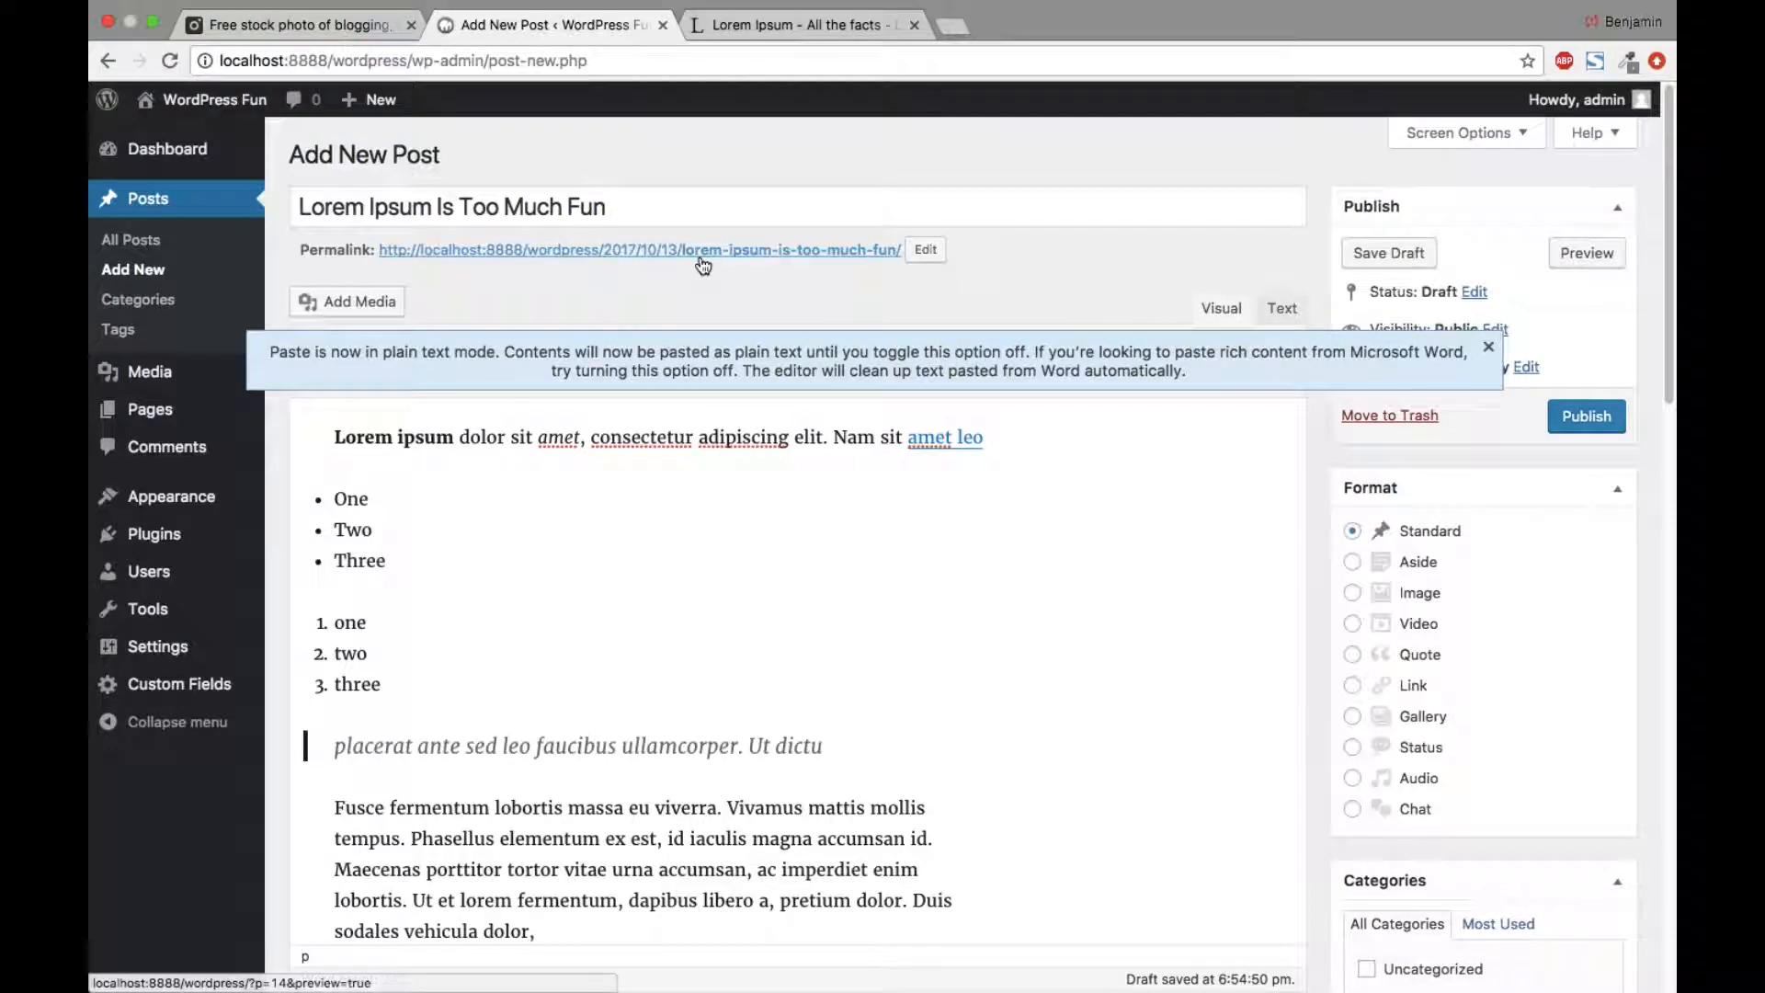
click(649, 210)
scroll(972, 610, down, 8)
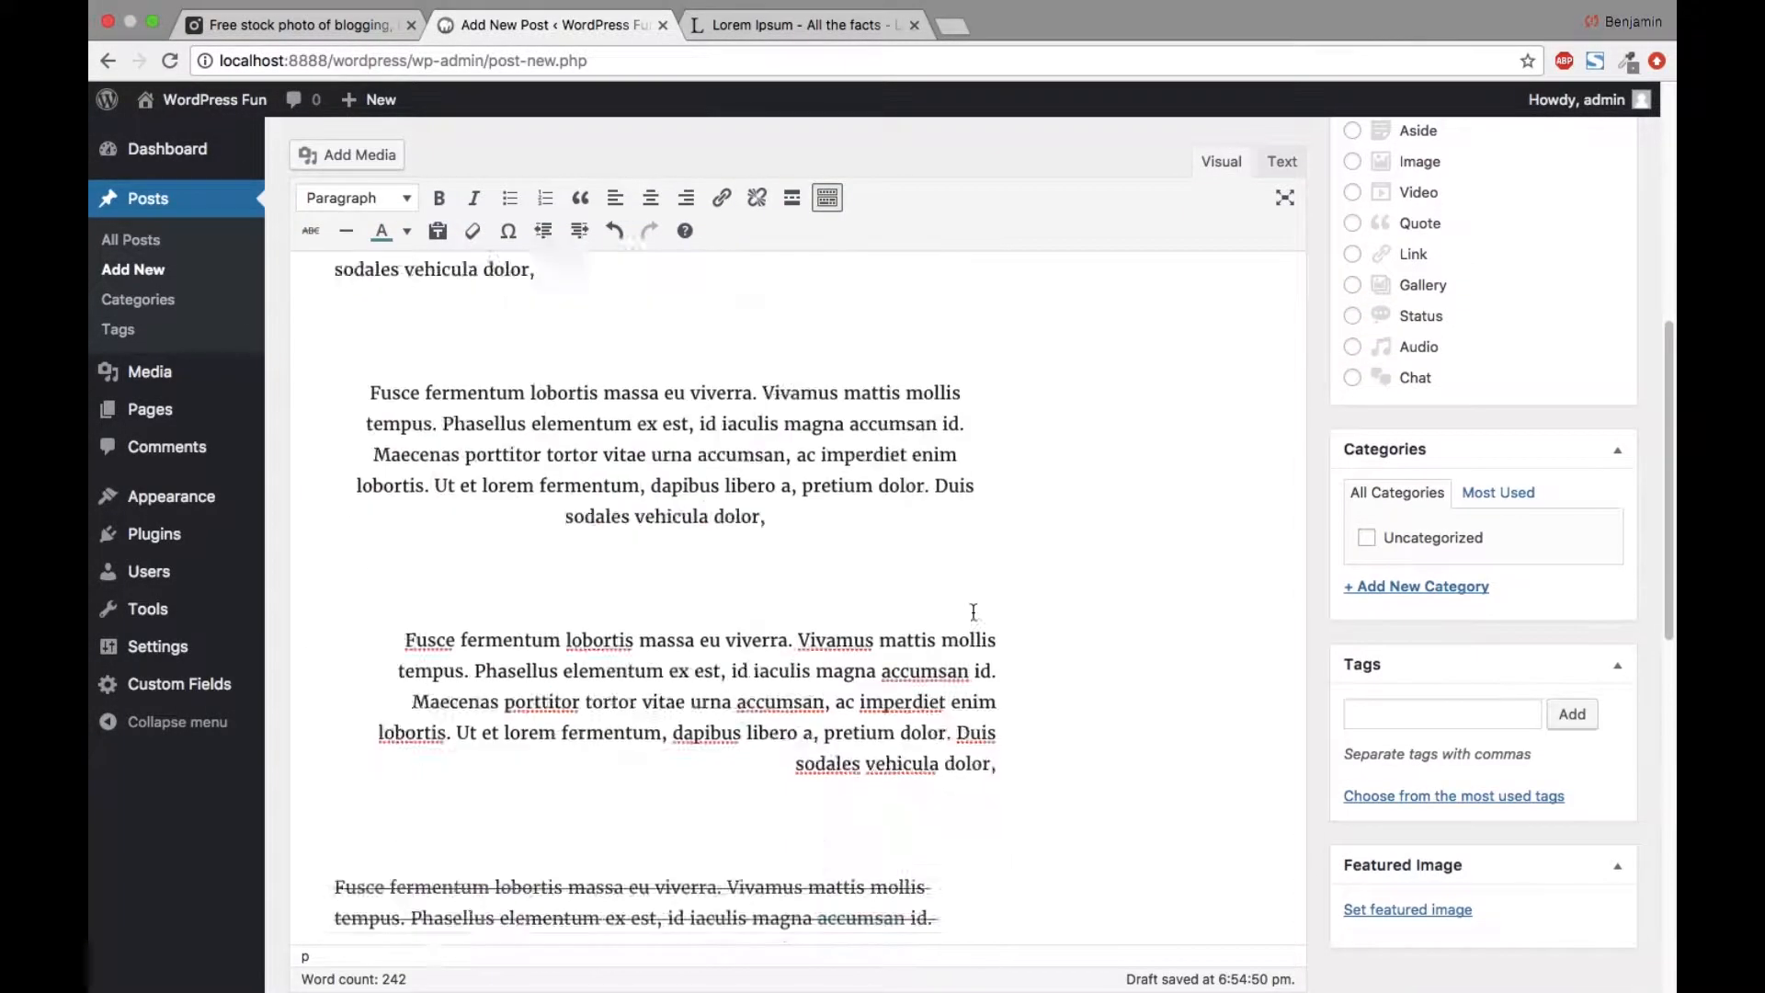
scroll(653, 527, down, 10)
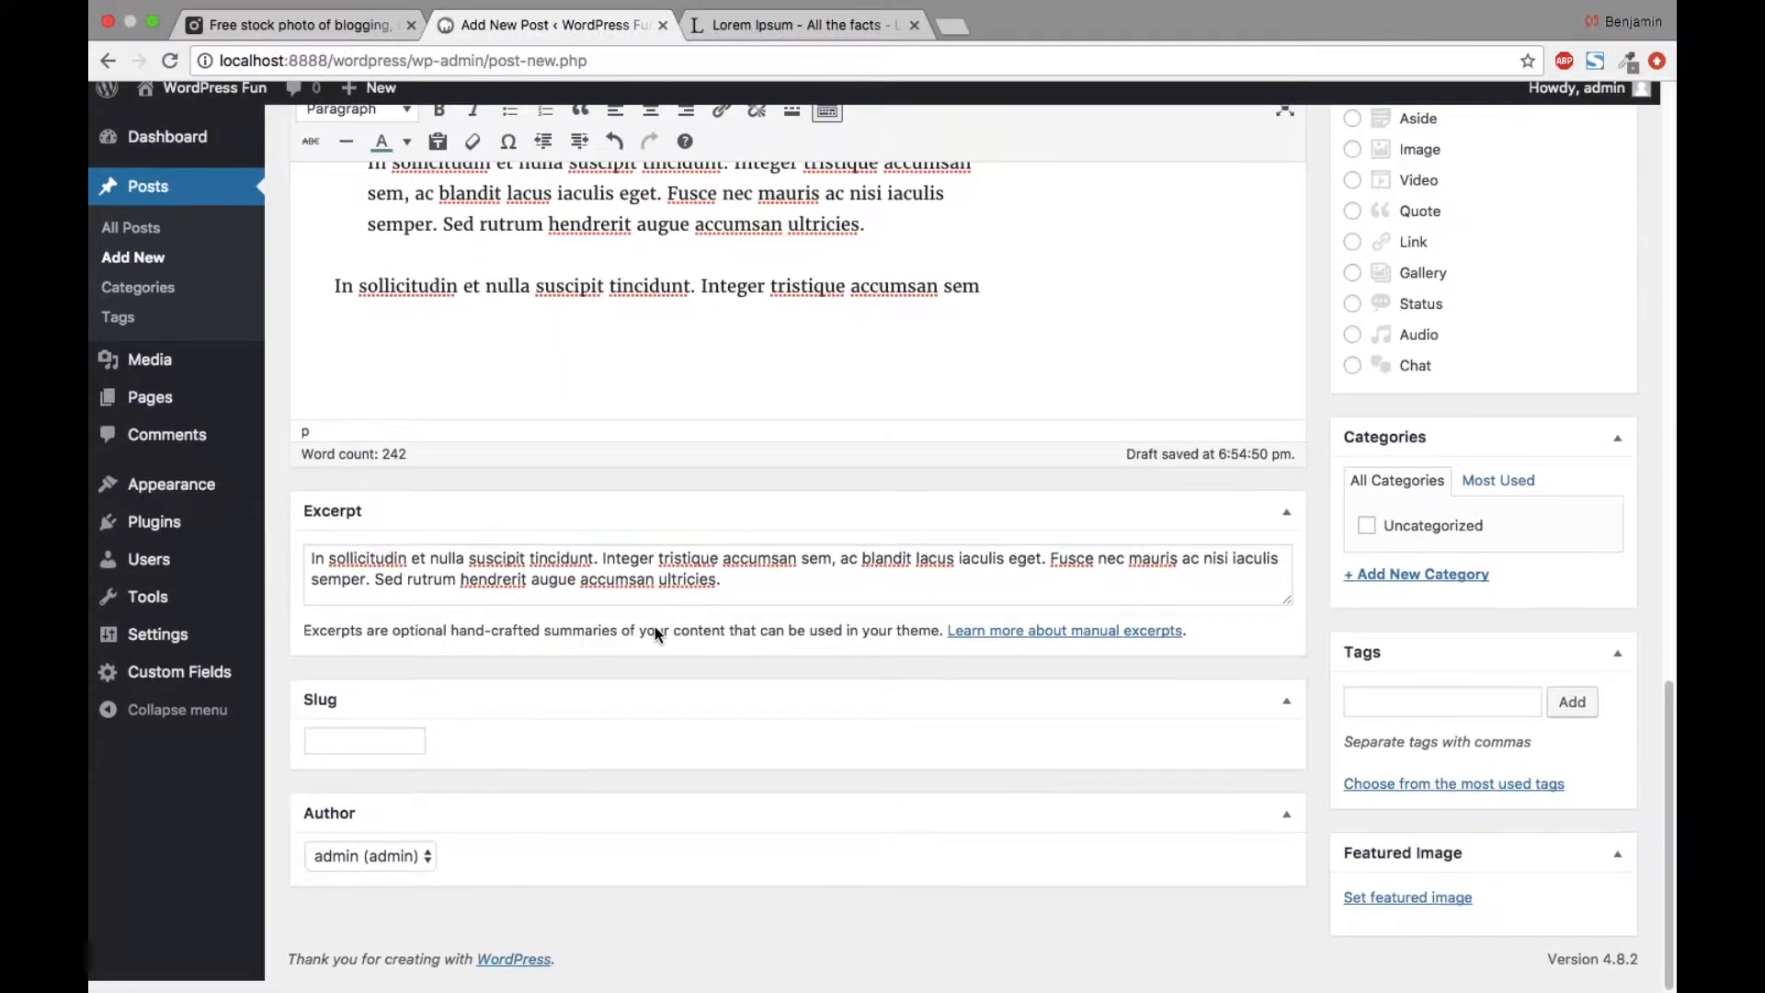
Step: Set the post's slug to "lorem-ipsum-is-bad" and save the draft
click(360, 754)
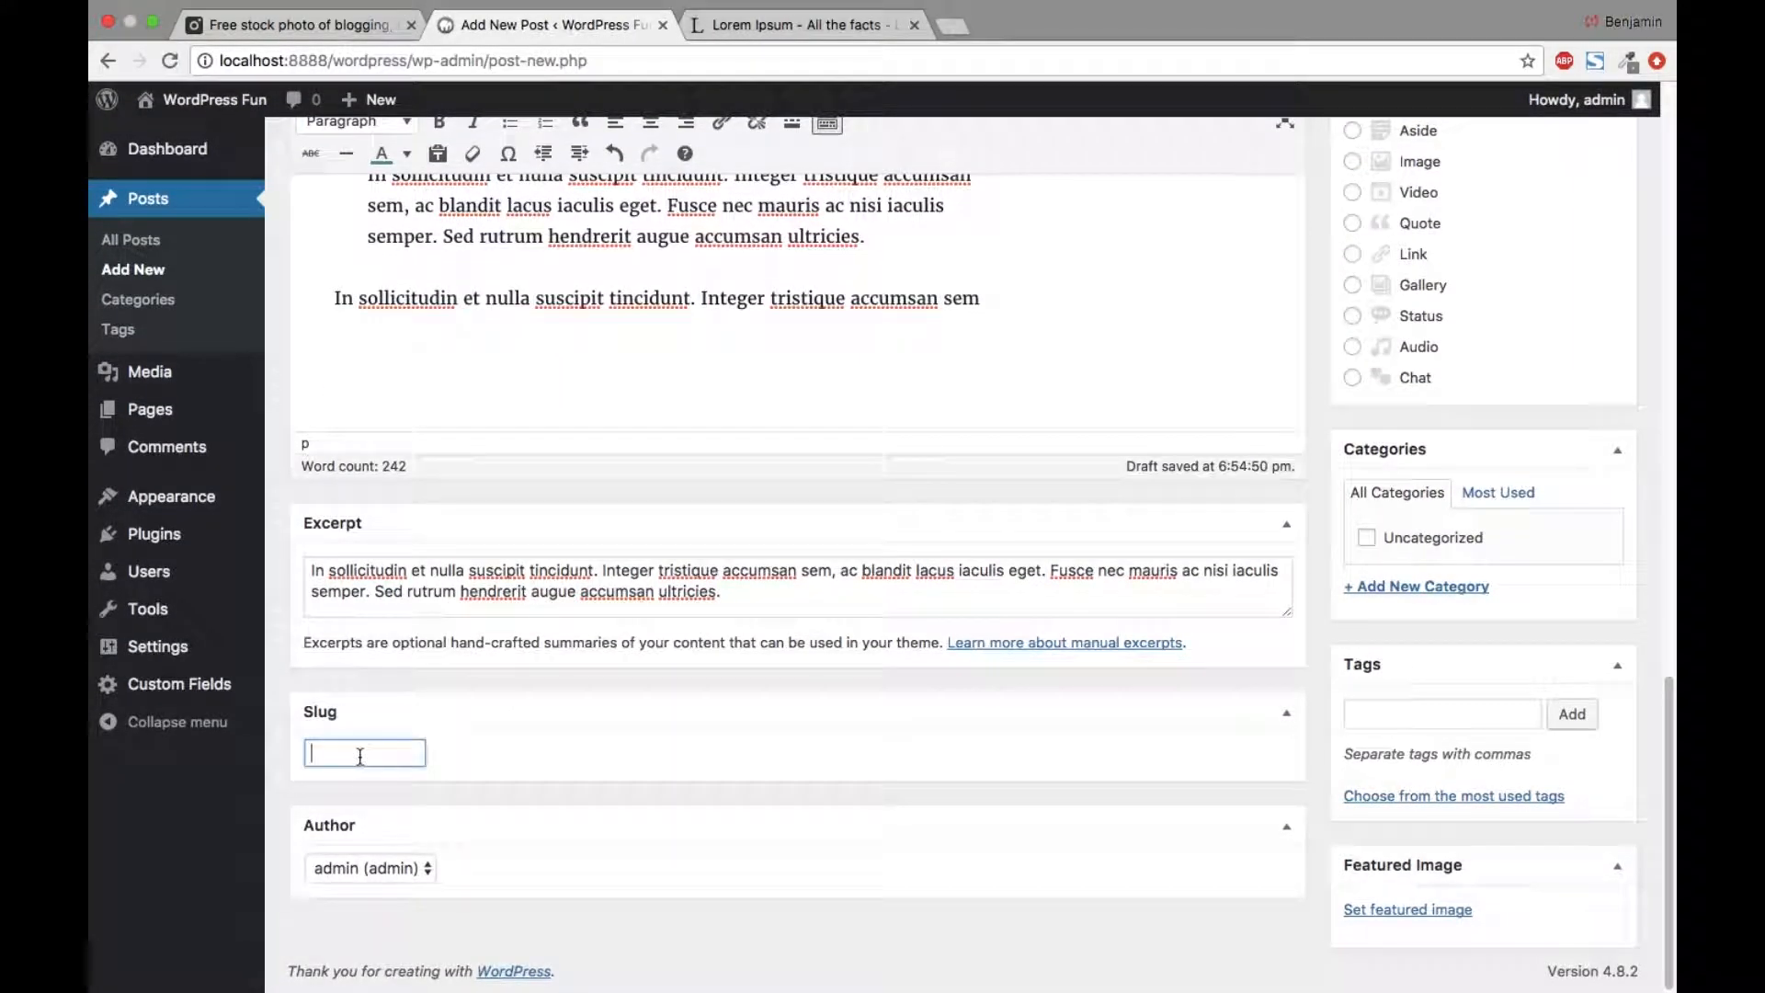
text(lor)
text(em)
text(-ip)
text(sum)
text(-is)
text(-bad)
scroll(1360, 832, up, 5)
scroll(1360, 832, up, 2)
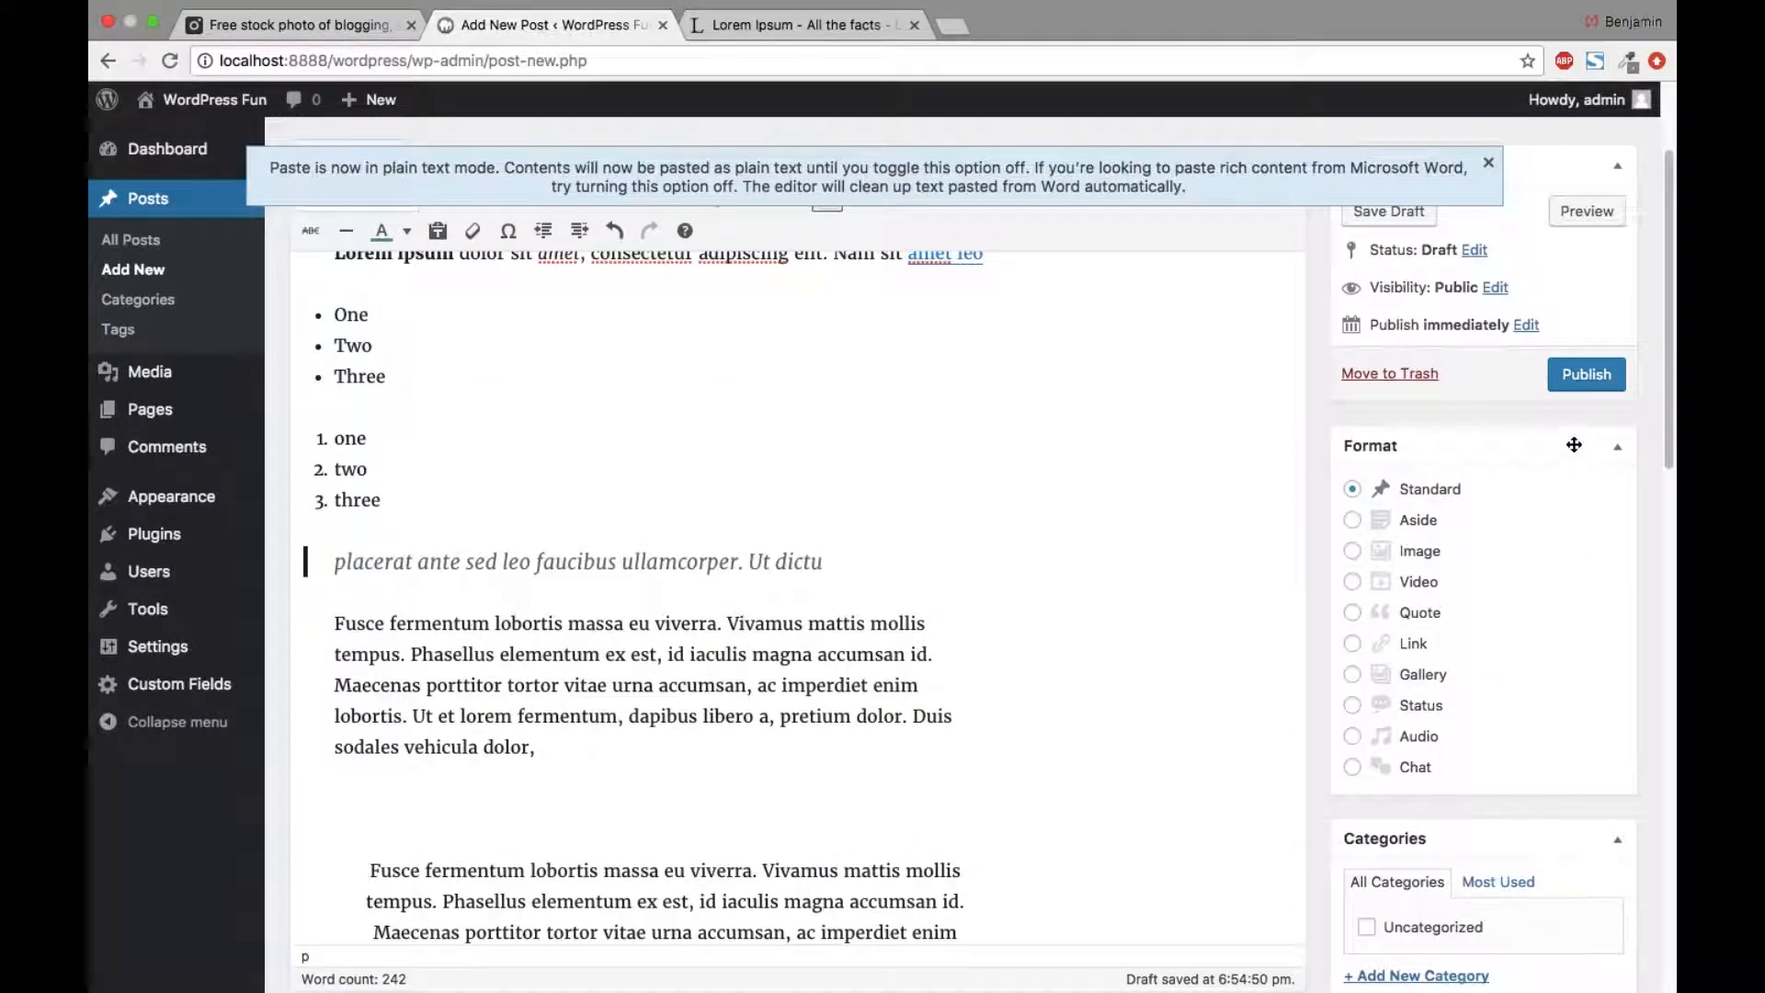
click(1395, 213)
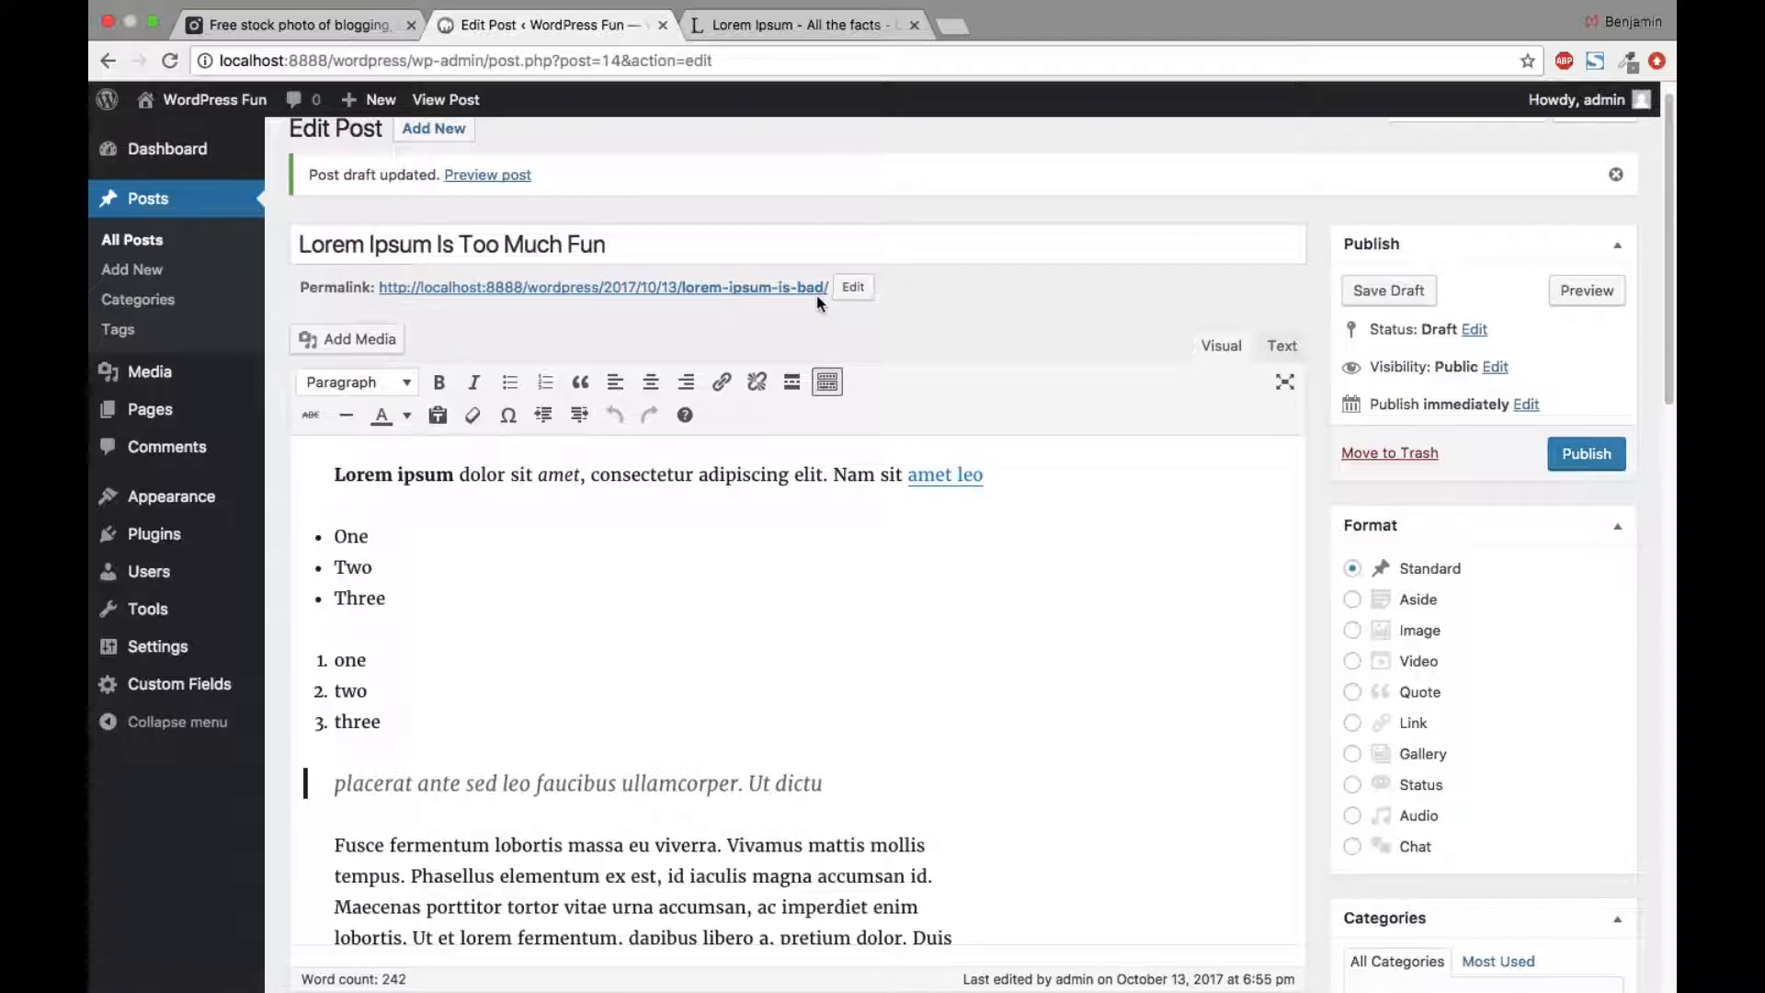
Step: Open the permalink's slug for editing, accept it as it stands and save the draft again
click(851, 286)
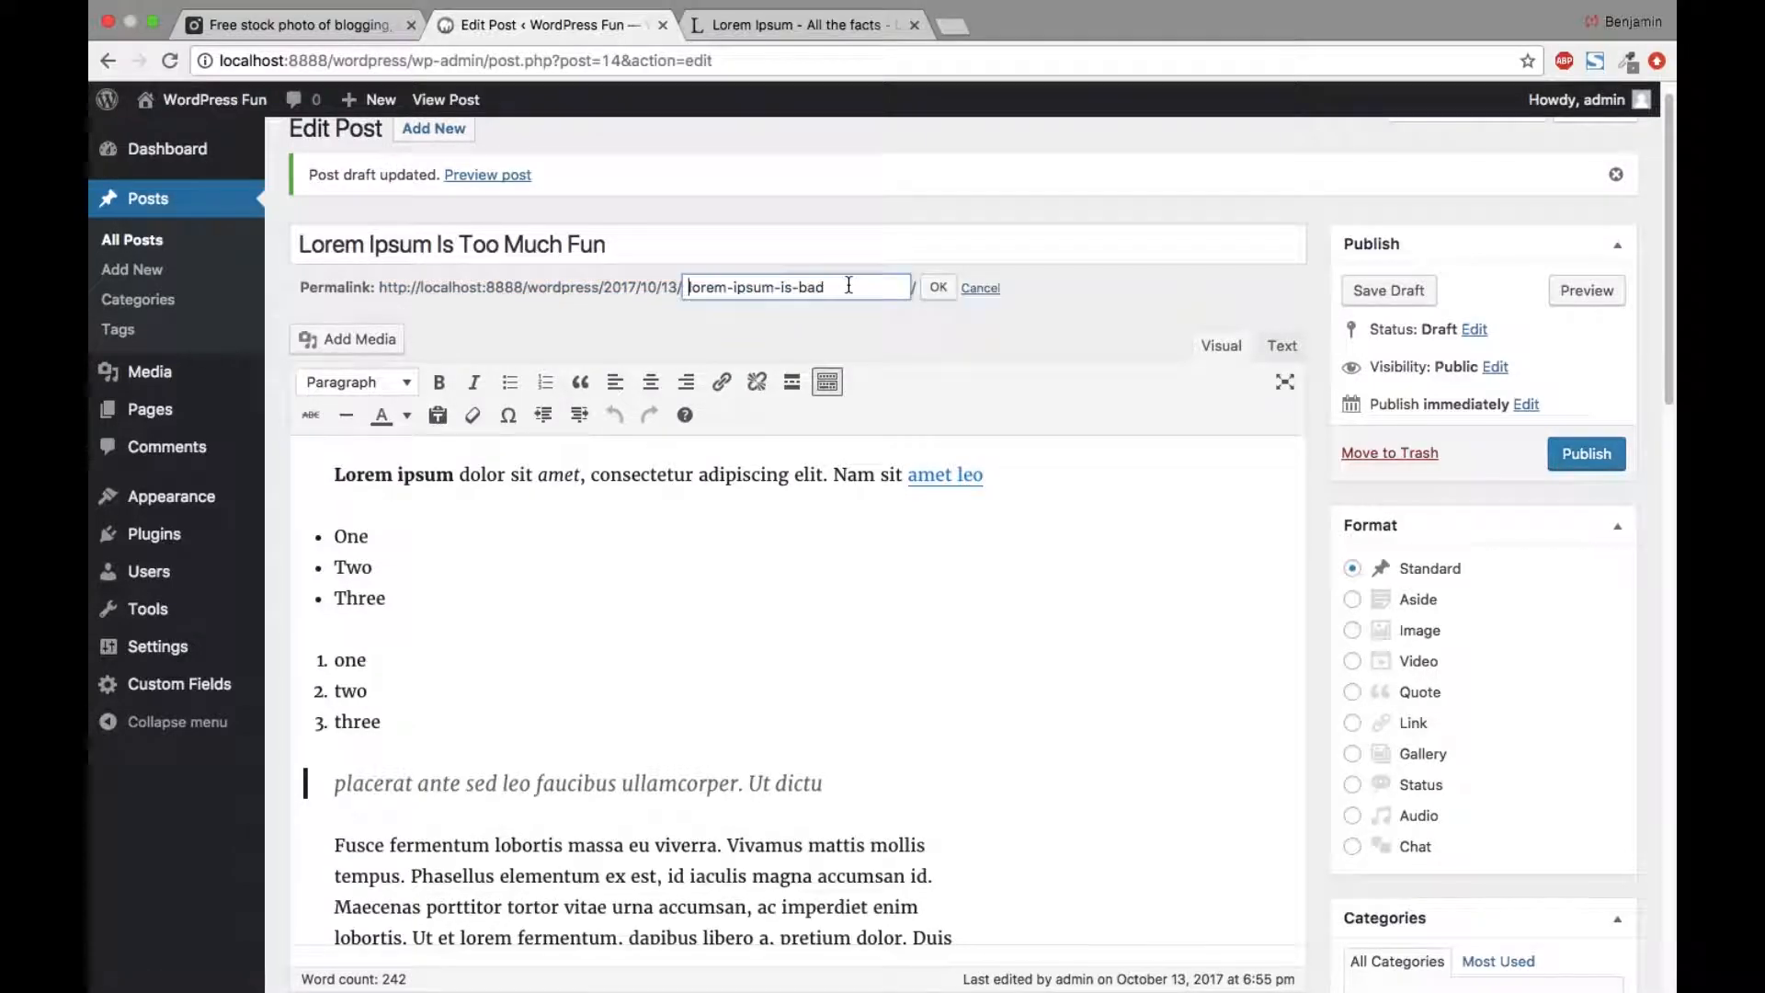
click(936, 288)
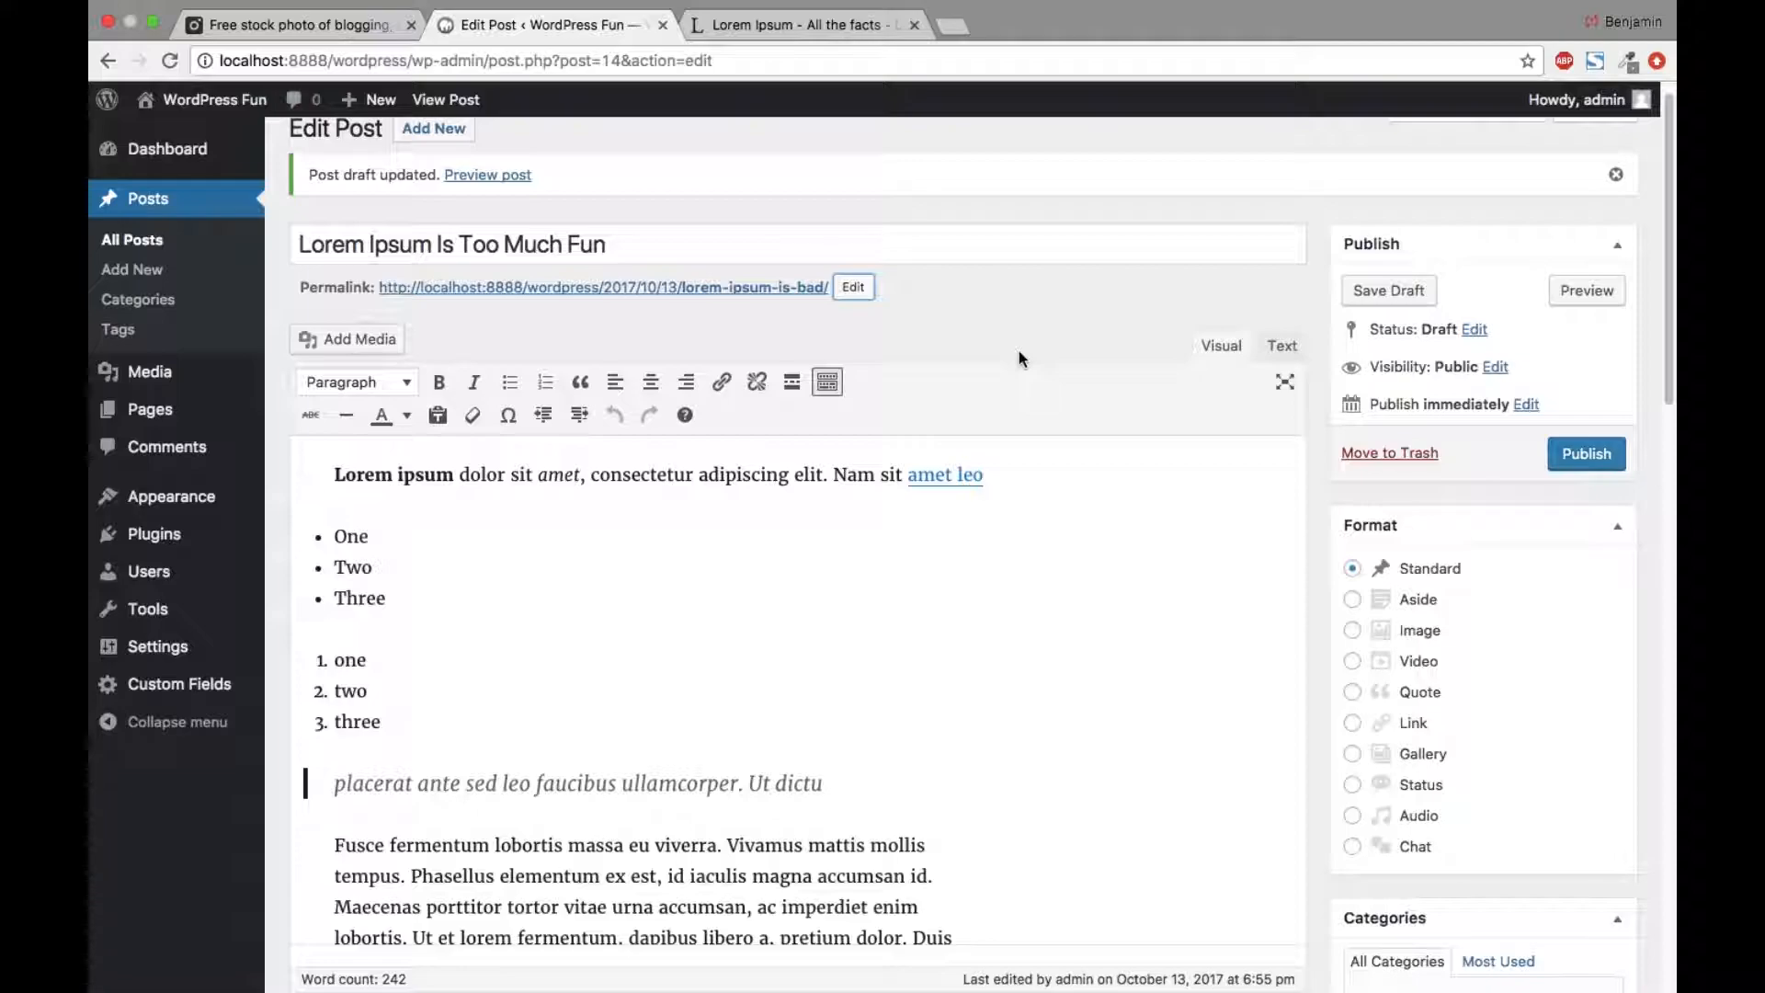
click(1372, 290)
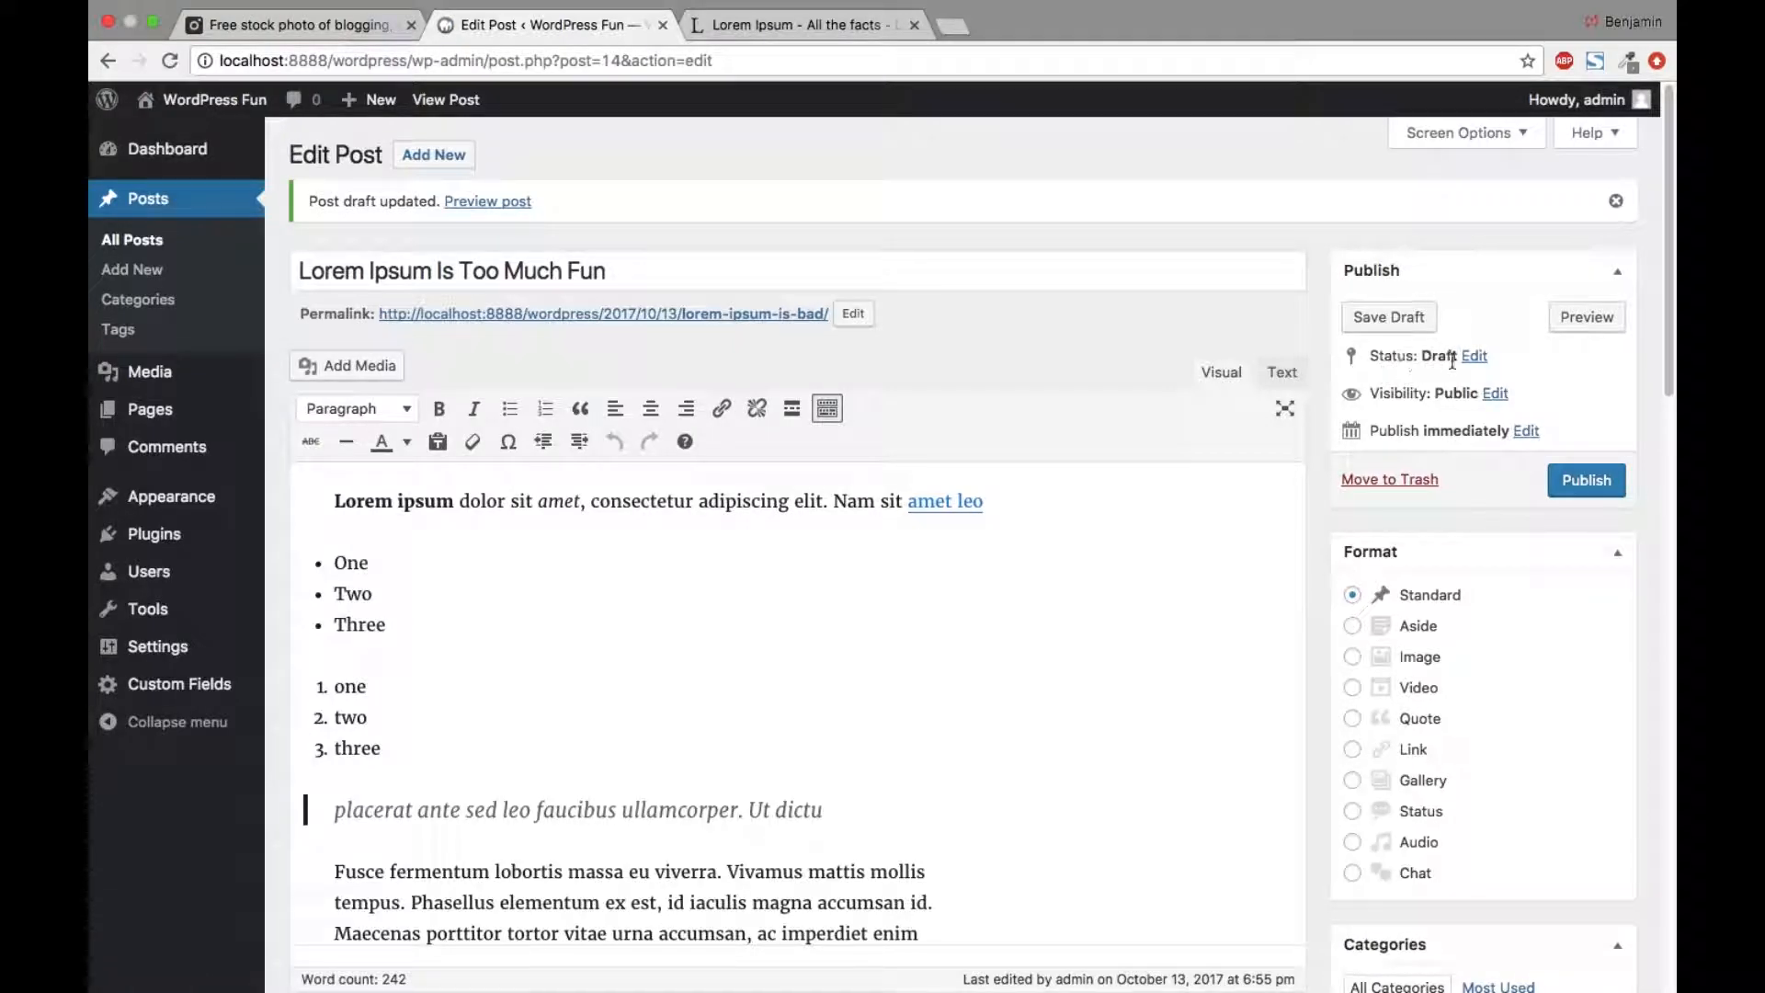
Step: Try Pending Review as the post's status, switch the choice back to Draft and confirm it
click(1484, 358)
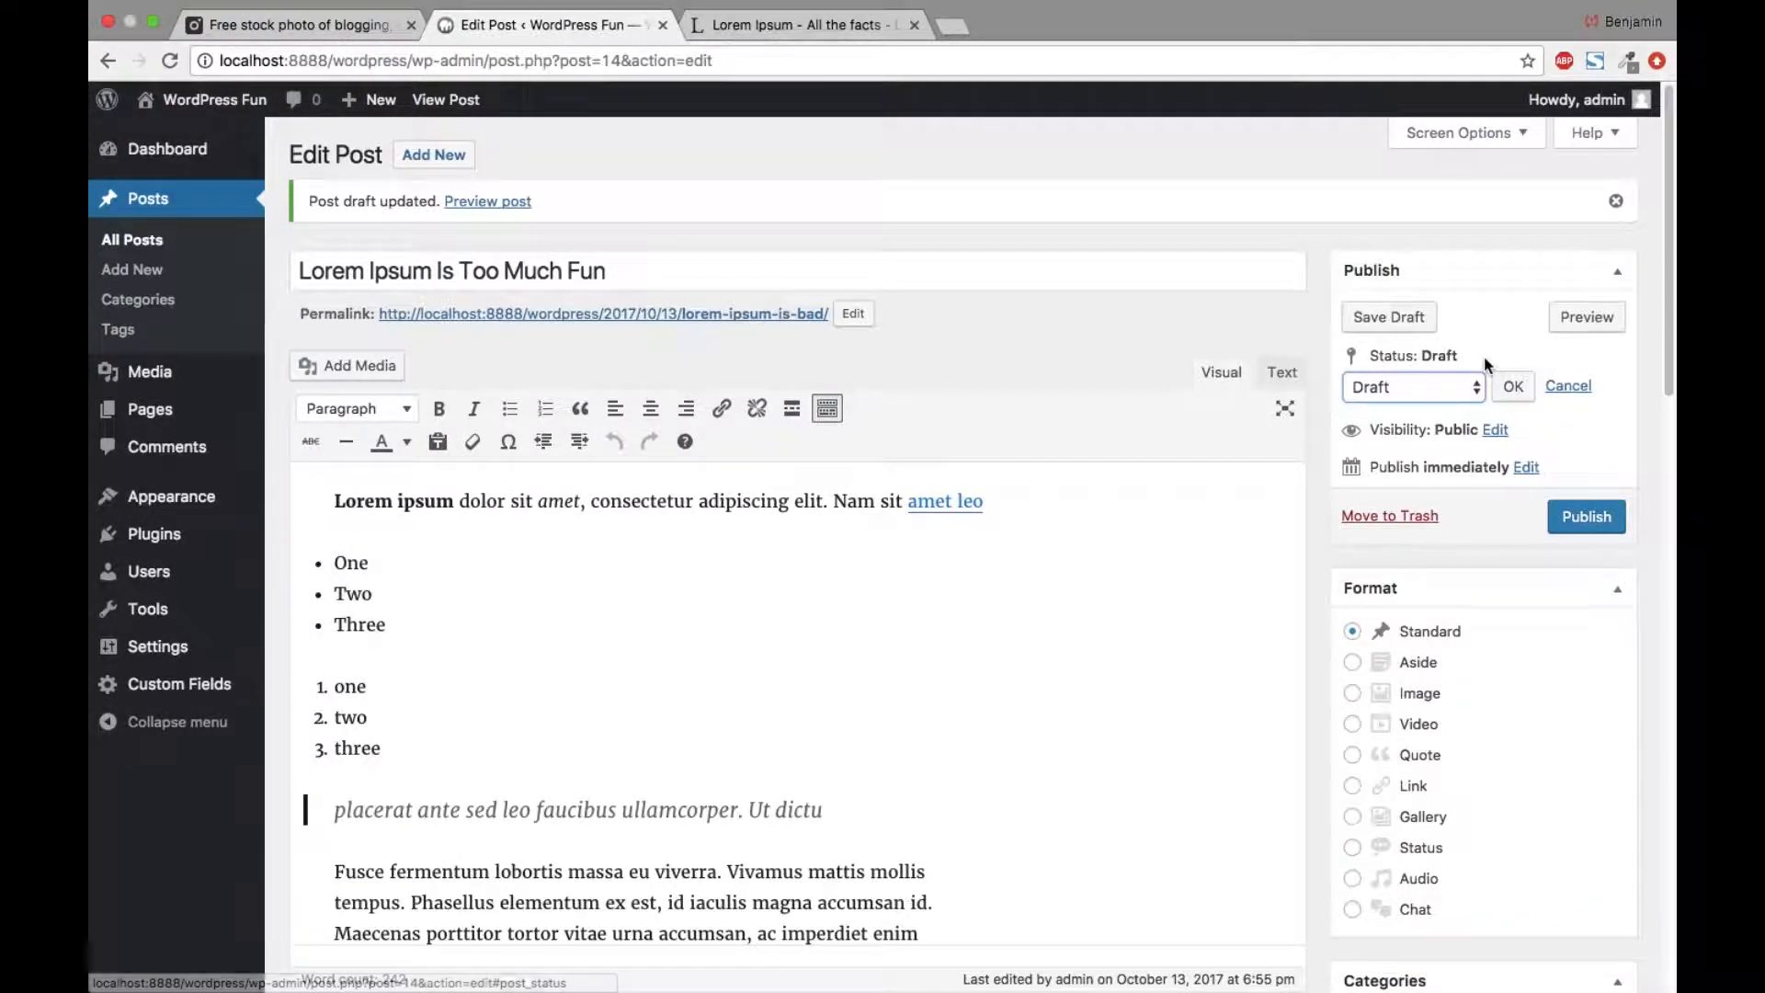
click(1448, 388)
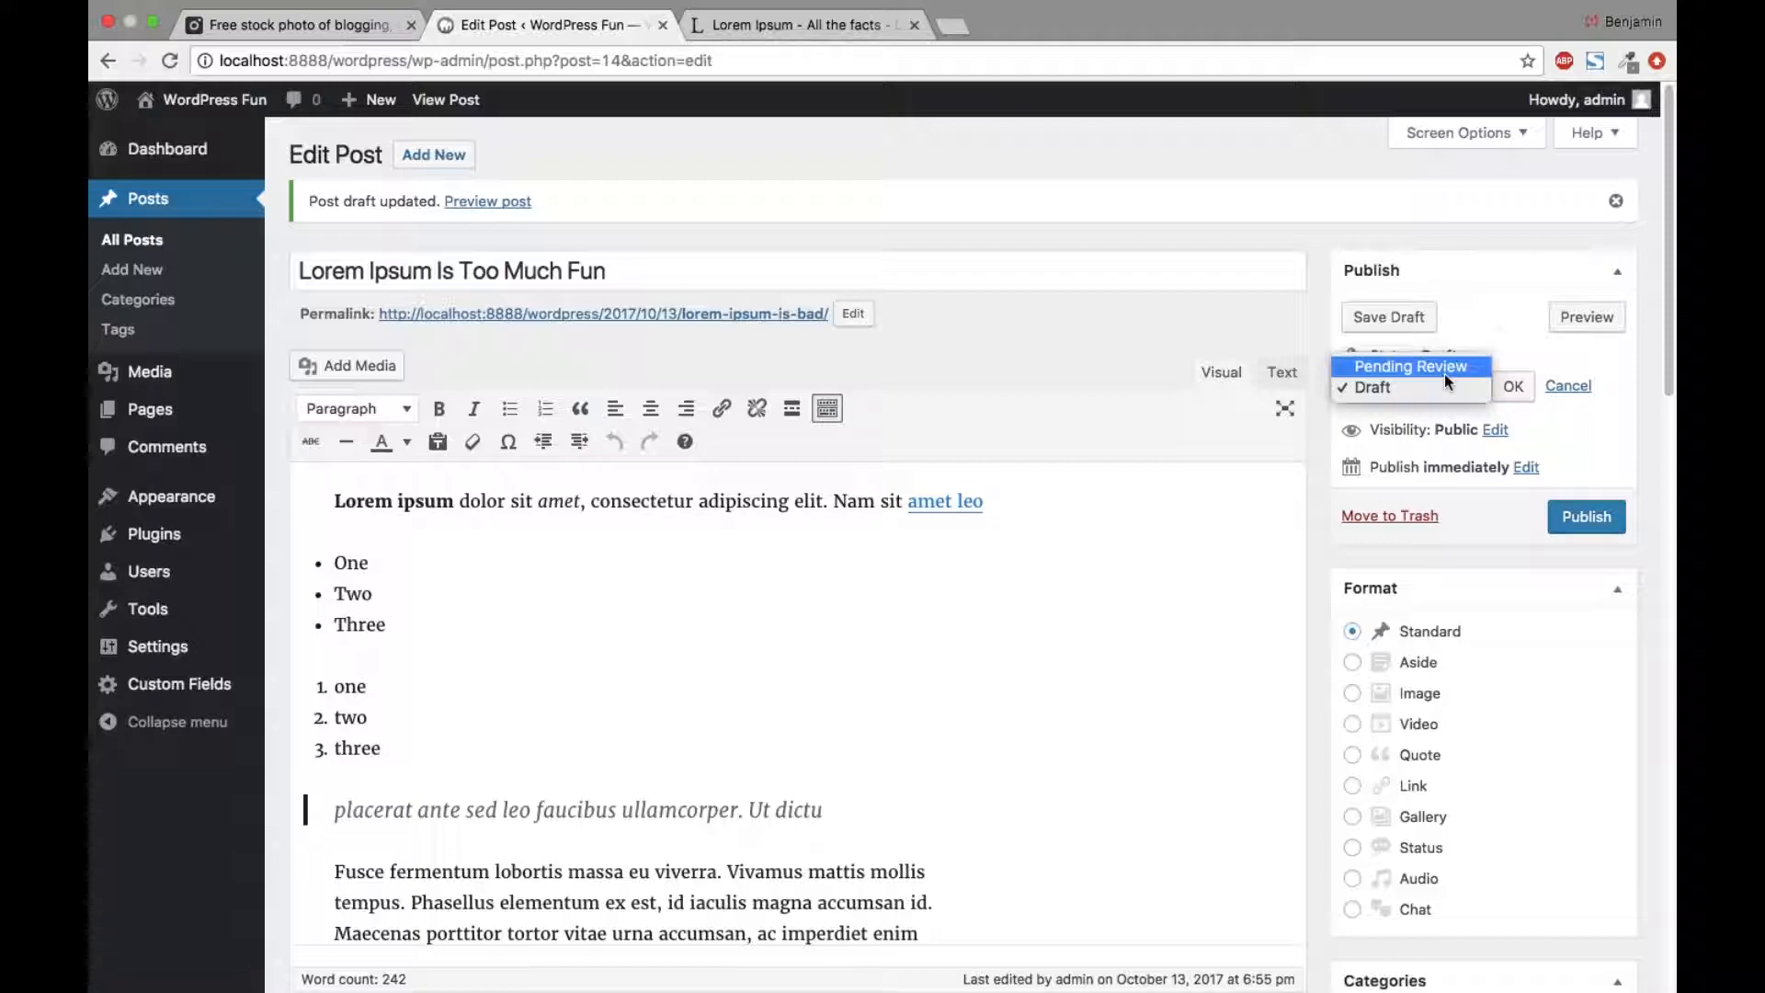
click(1444, 367)
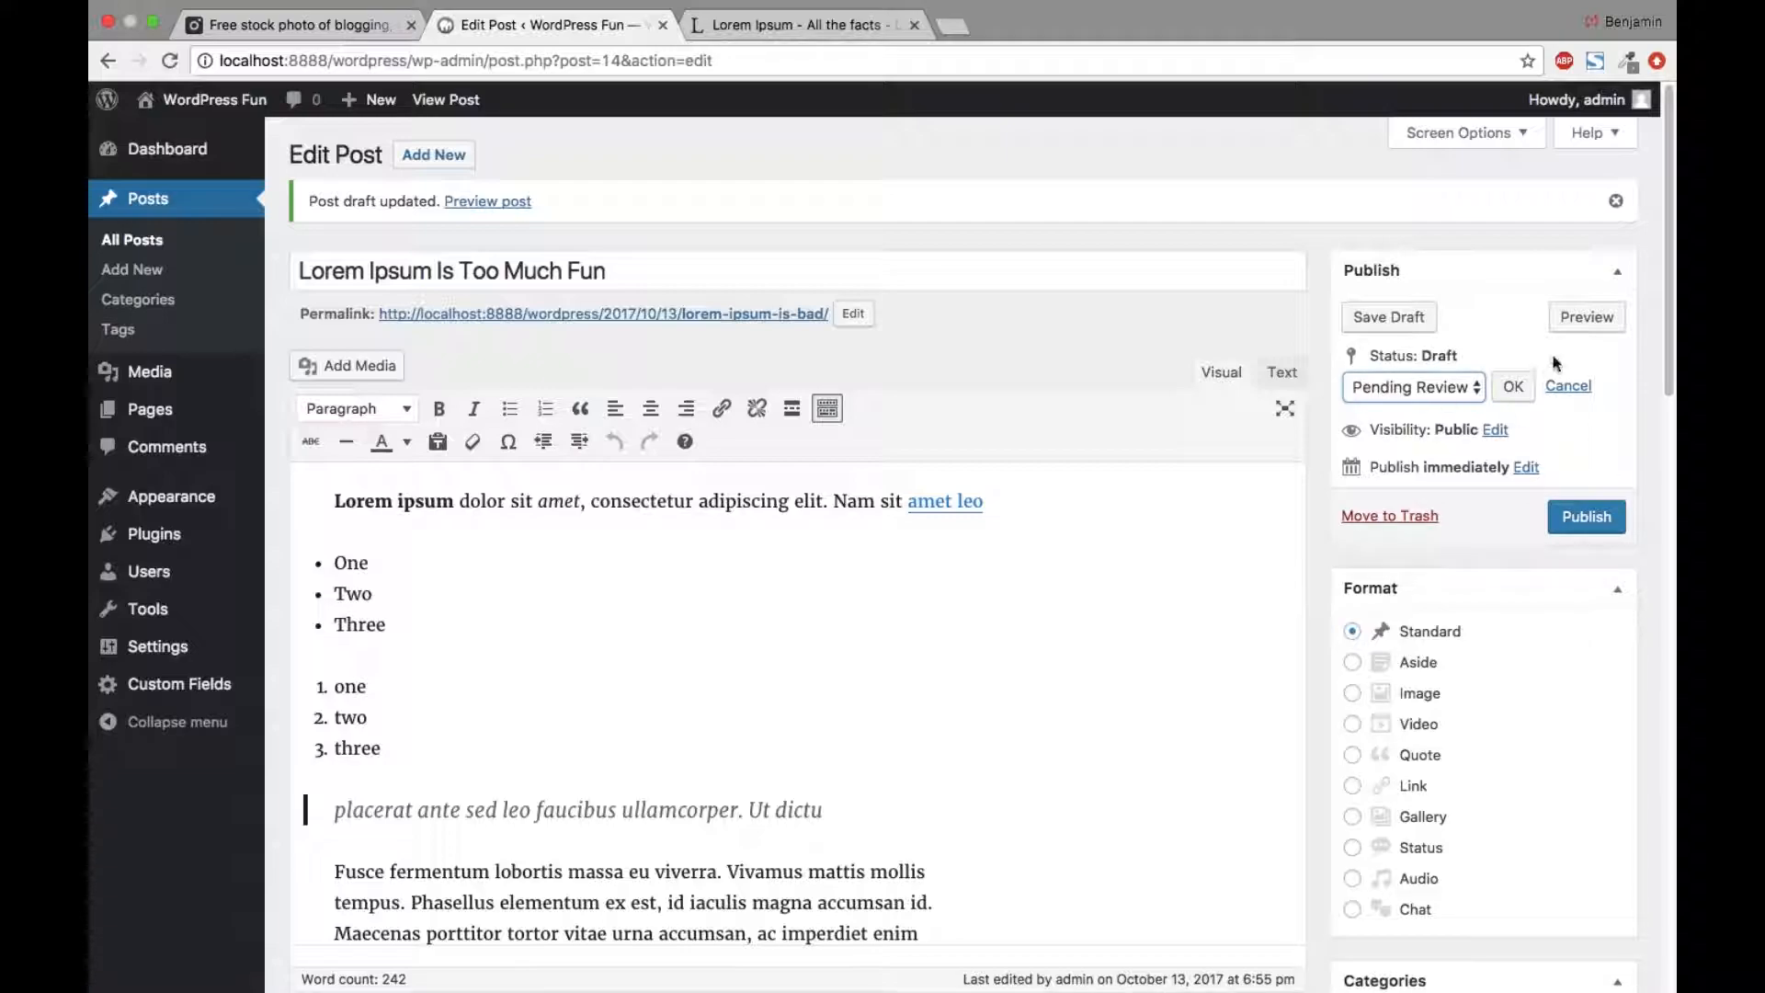
click(1431, 390)
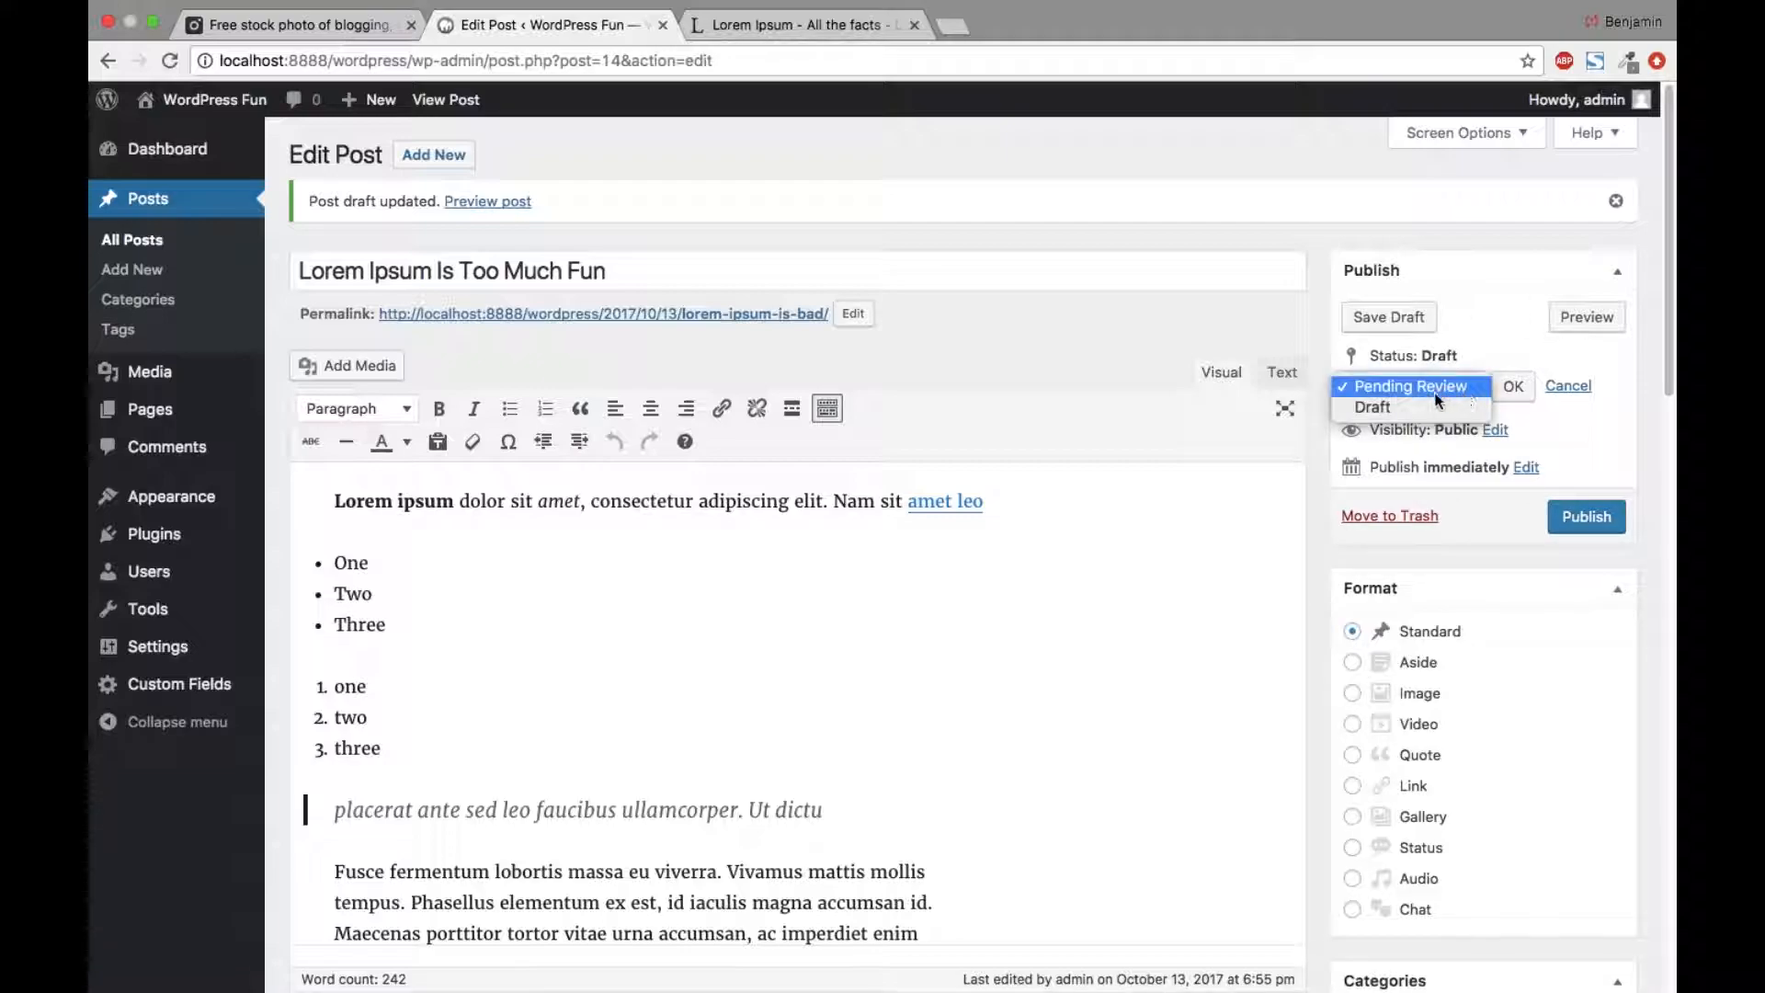
click(1431, 407)
click(1513, 386)
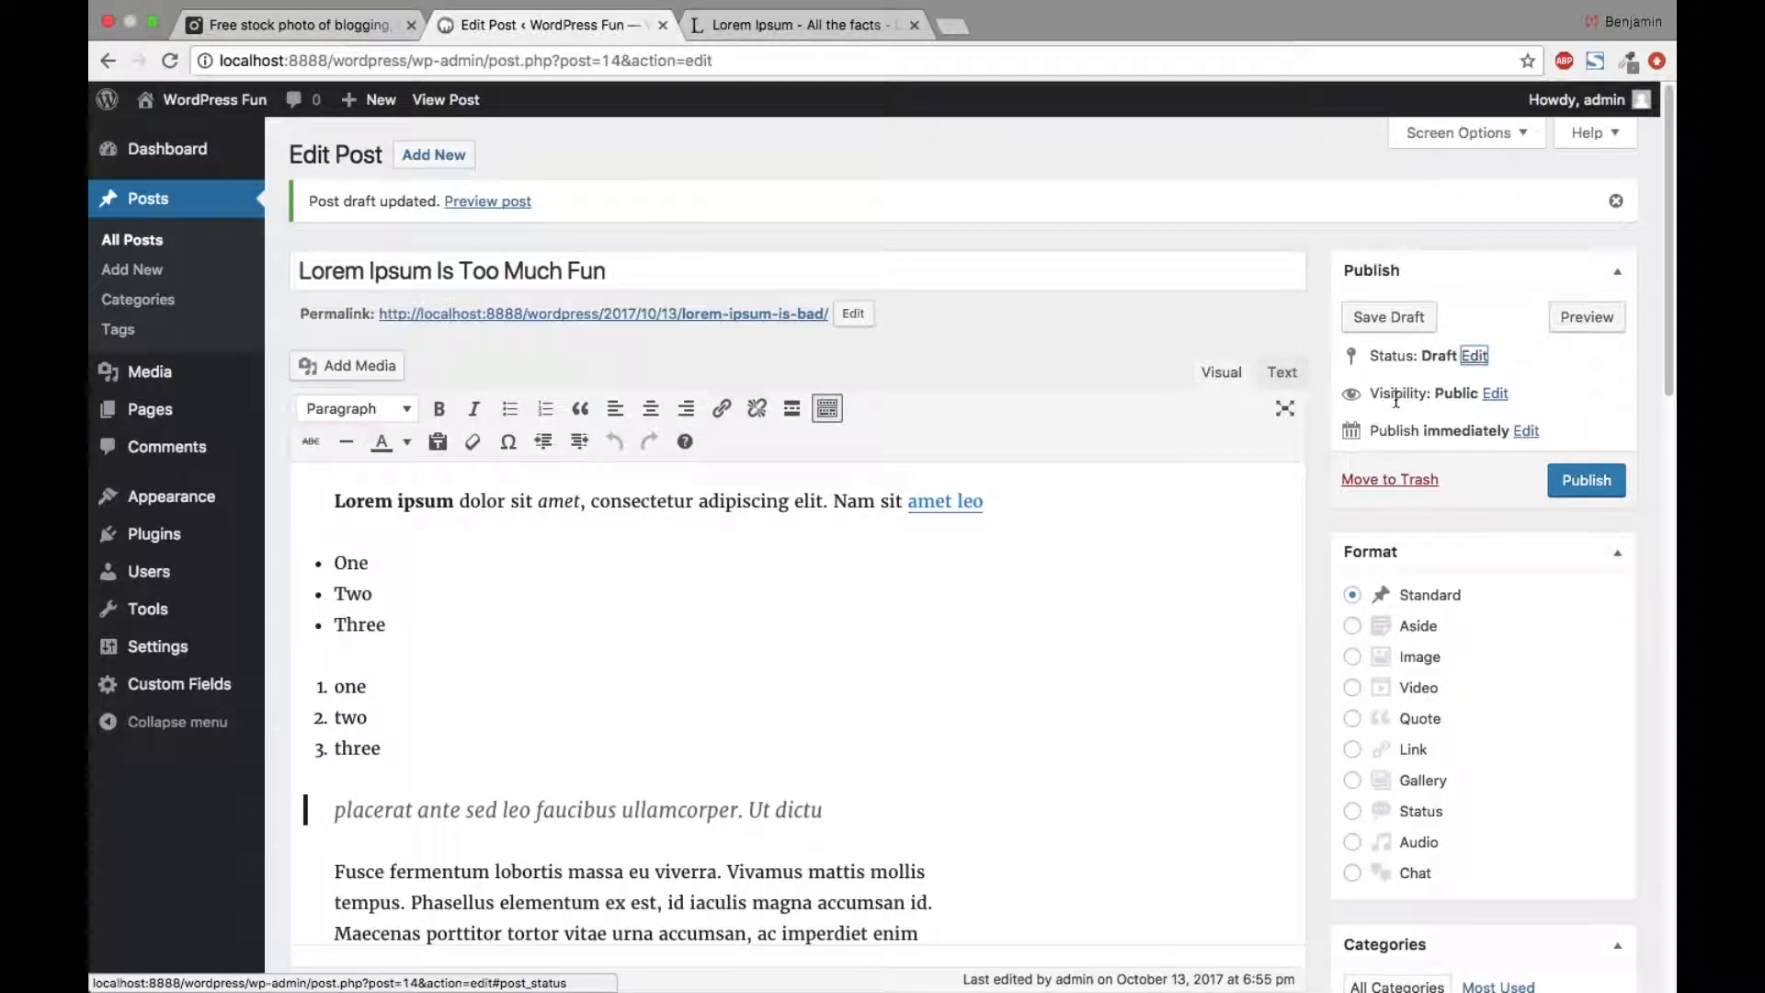
Step: Examine the post's visibility options and the publish date's month, day and year fields, and close both
click(1495, 393)
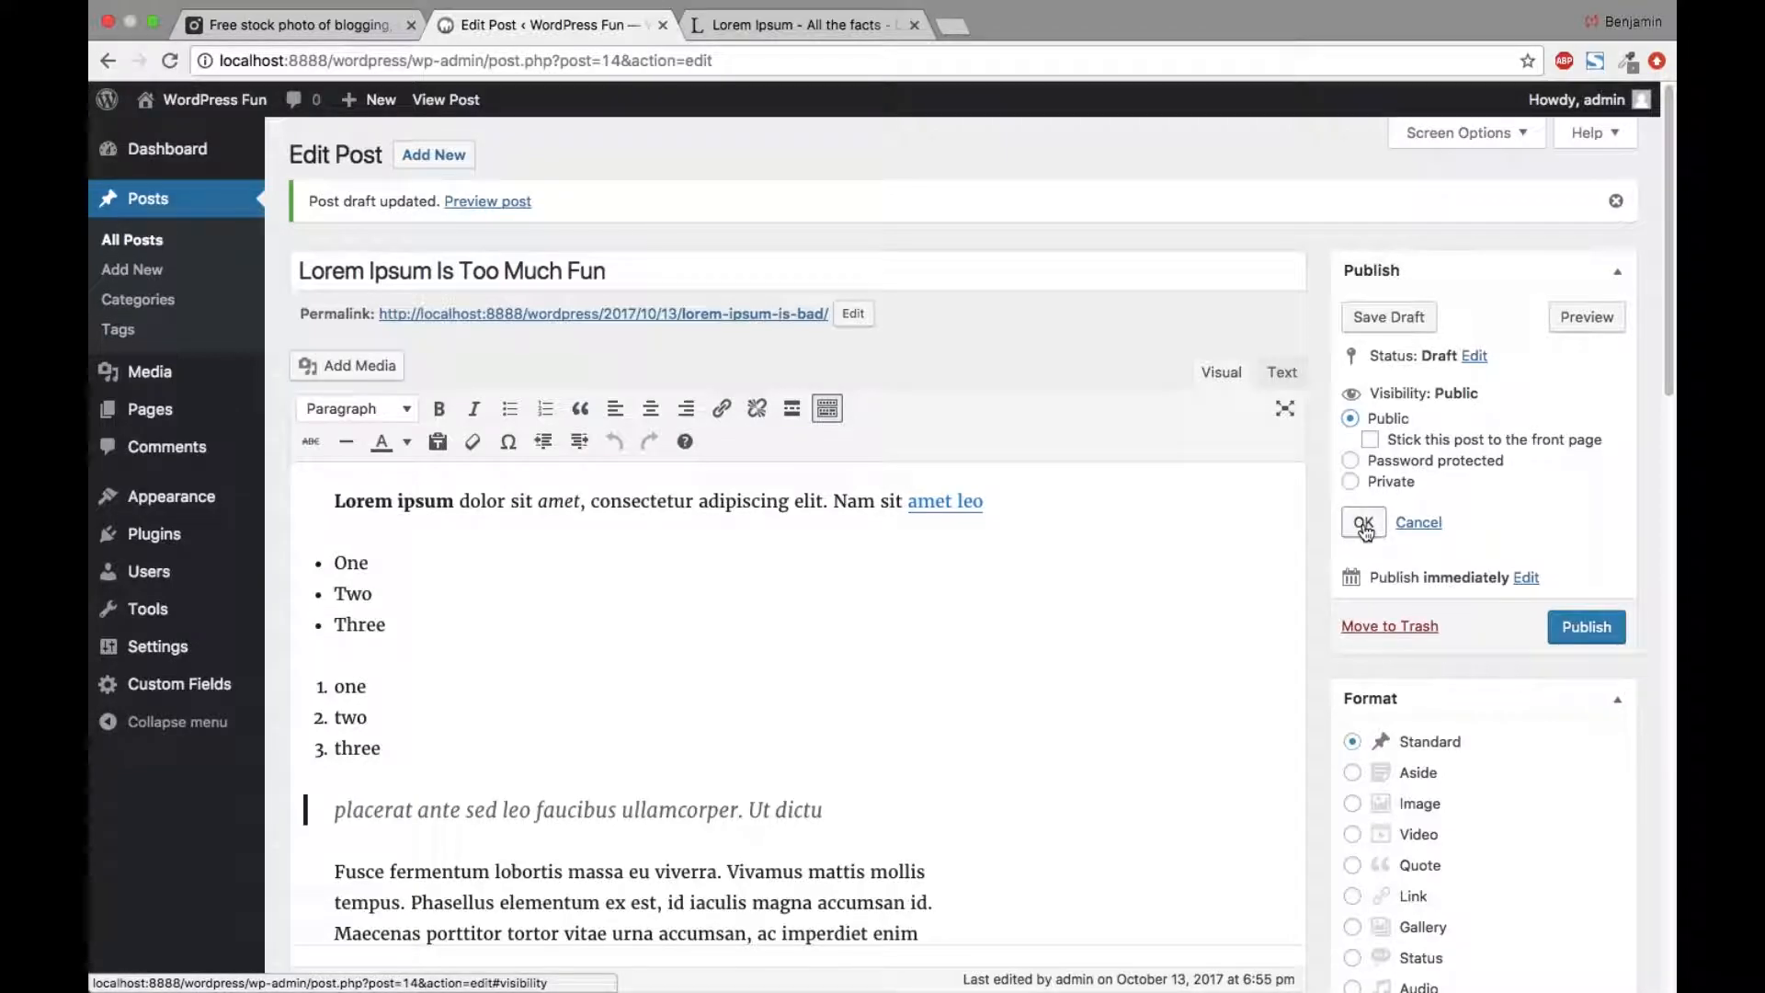
click(1365, 524)
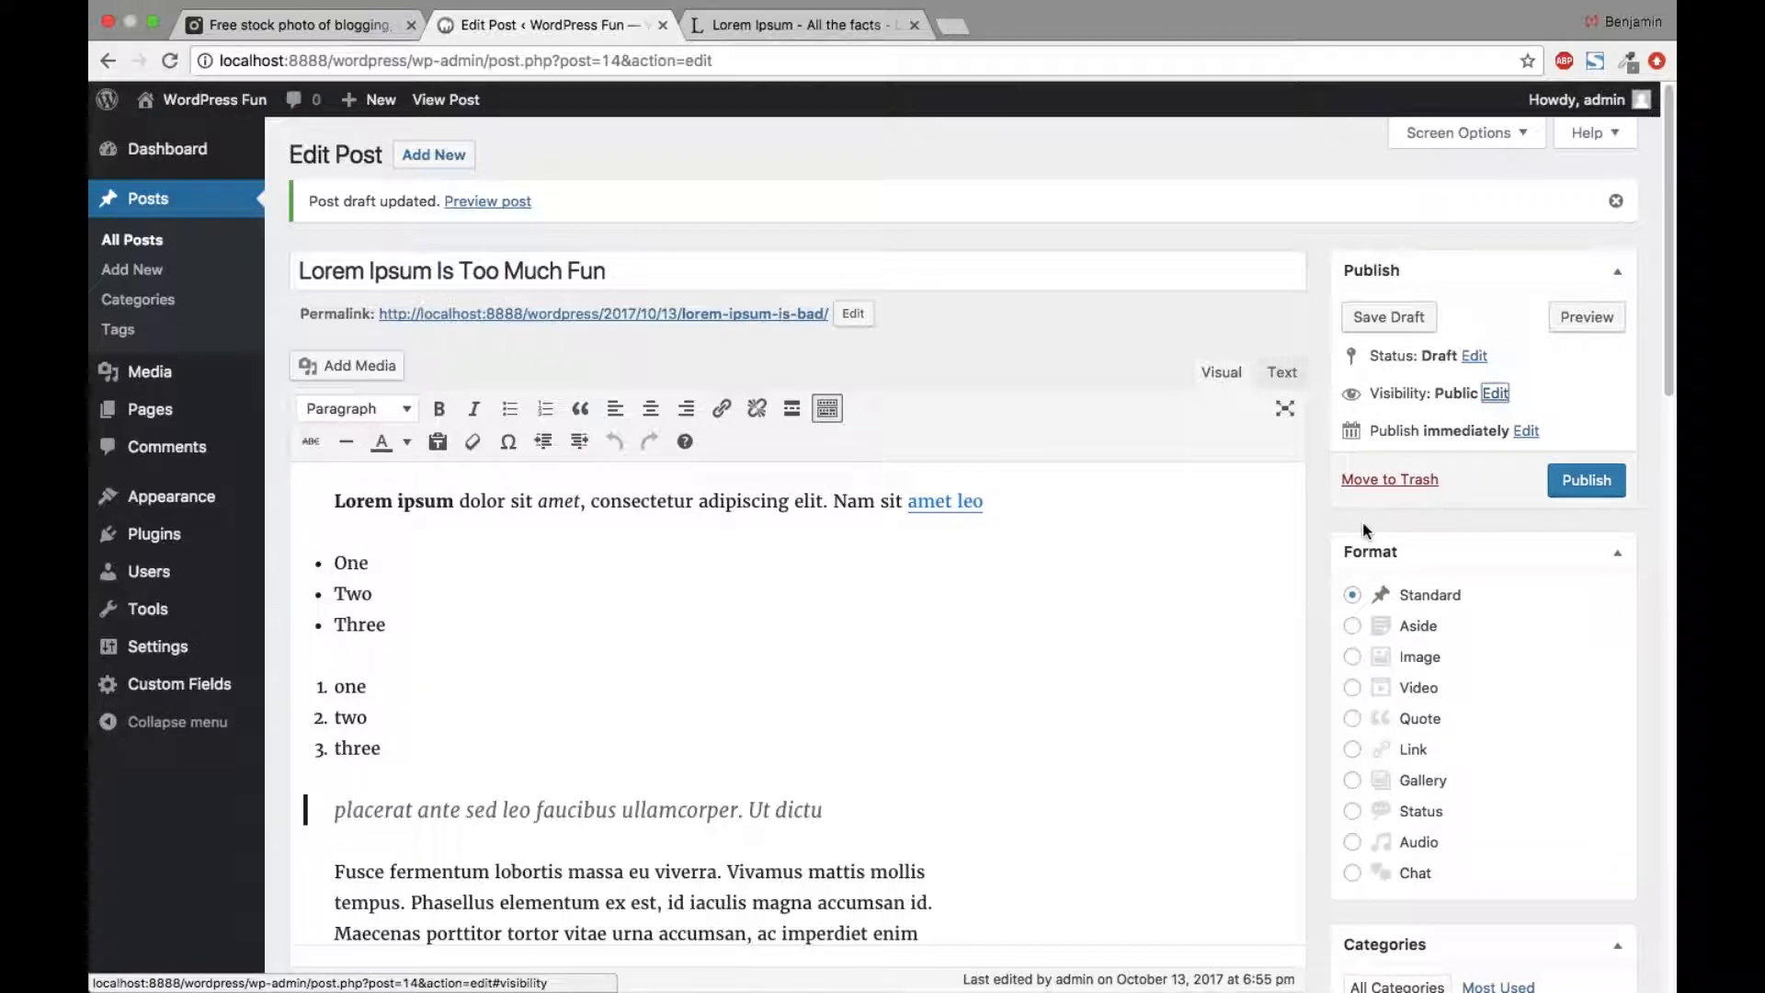
click(1525, 432)
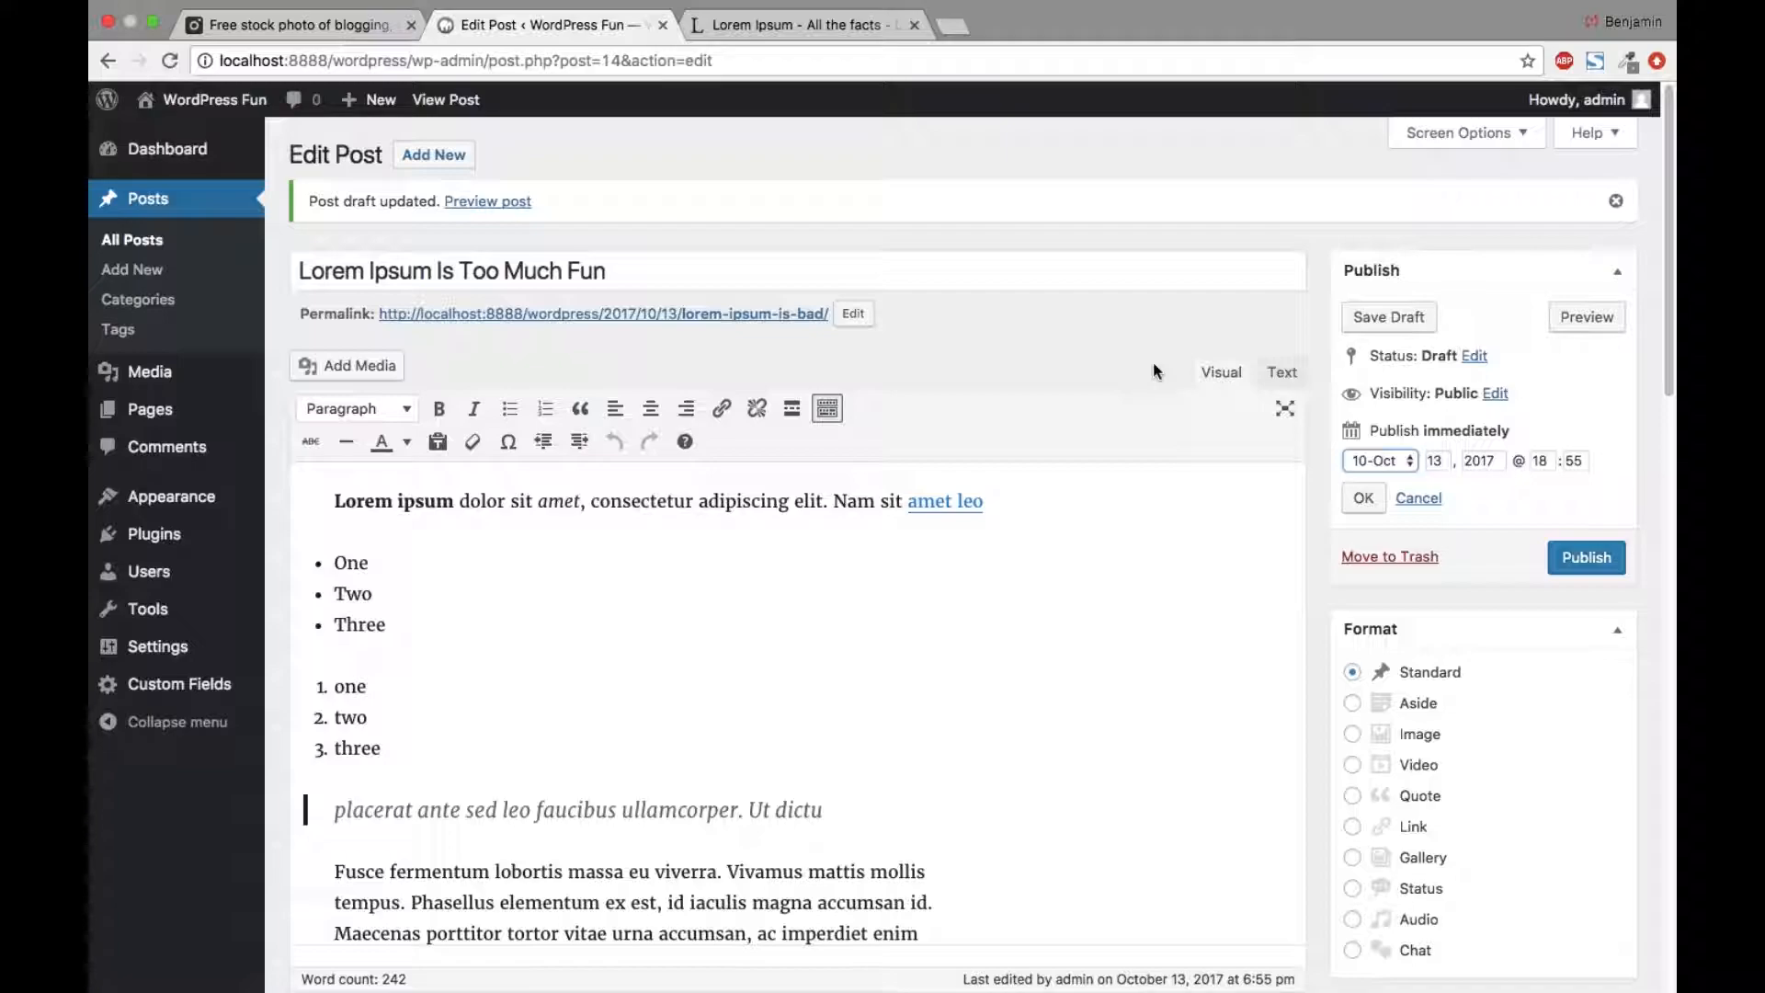
click(1376, 461)
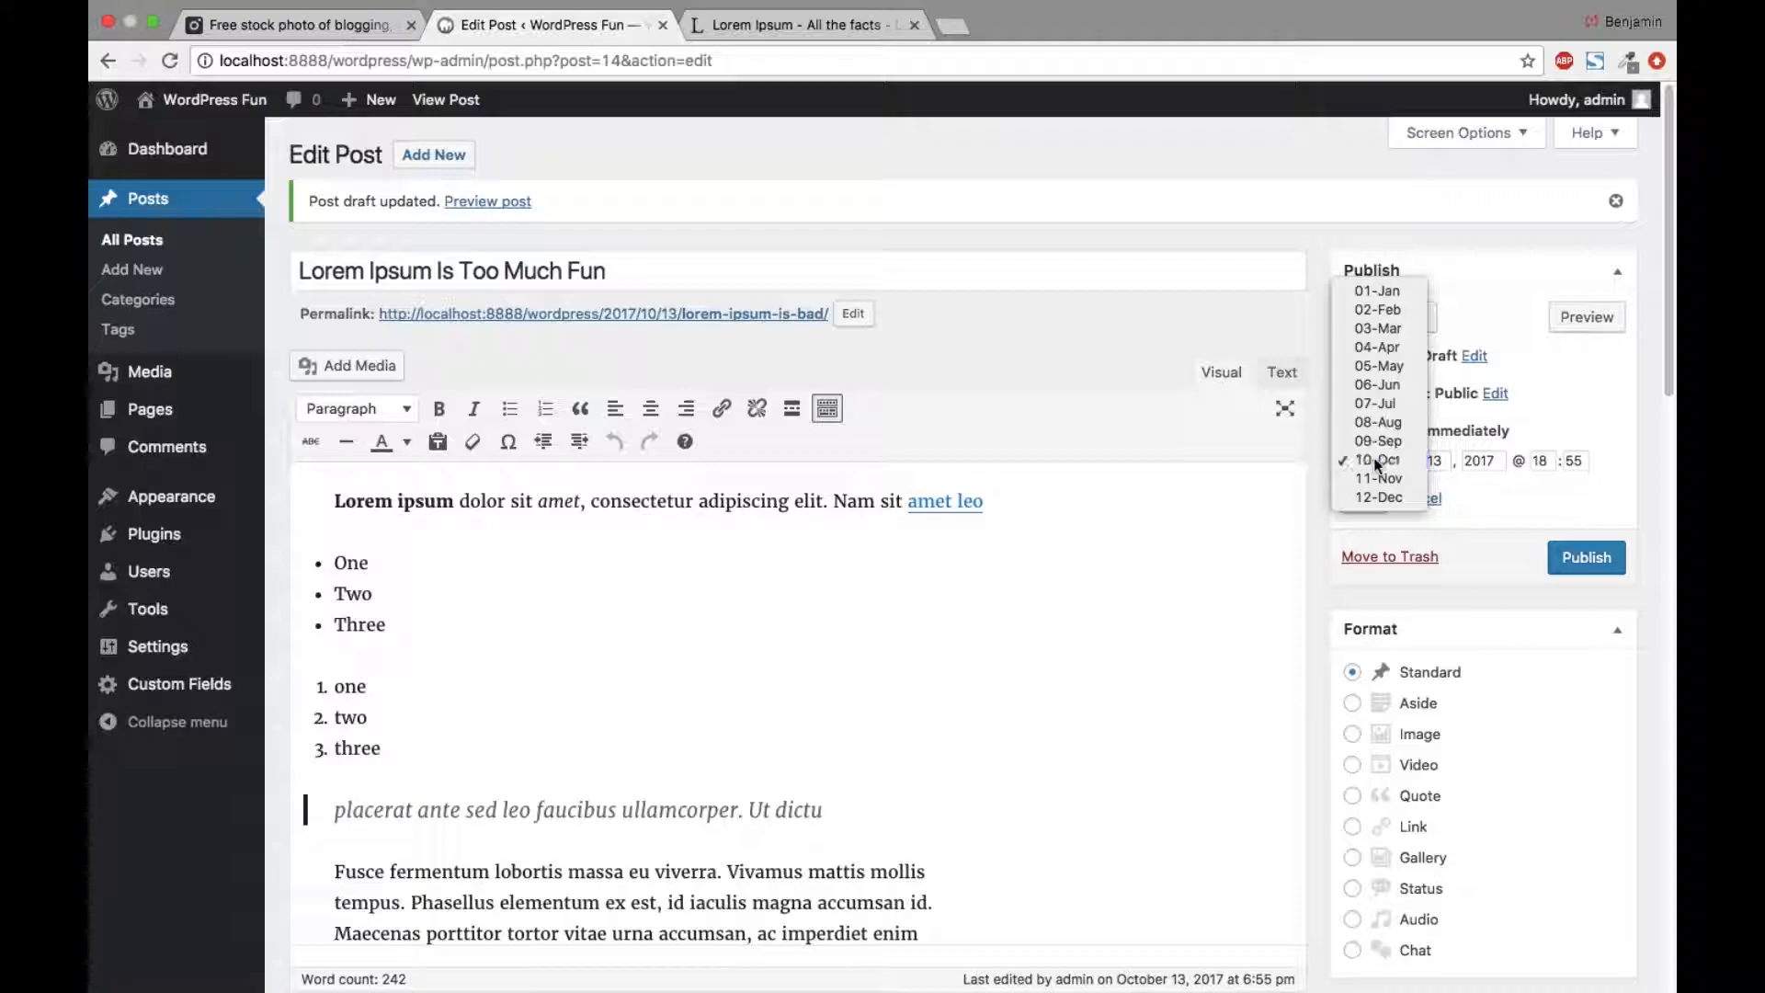
click(1376, 462)
click(1376, 461)
click(1376, 459)
click(1437, 462)
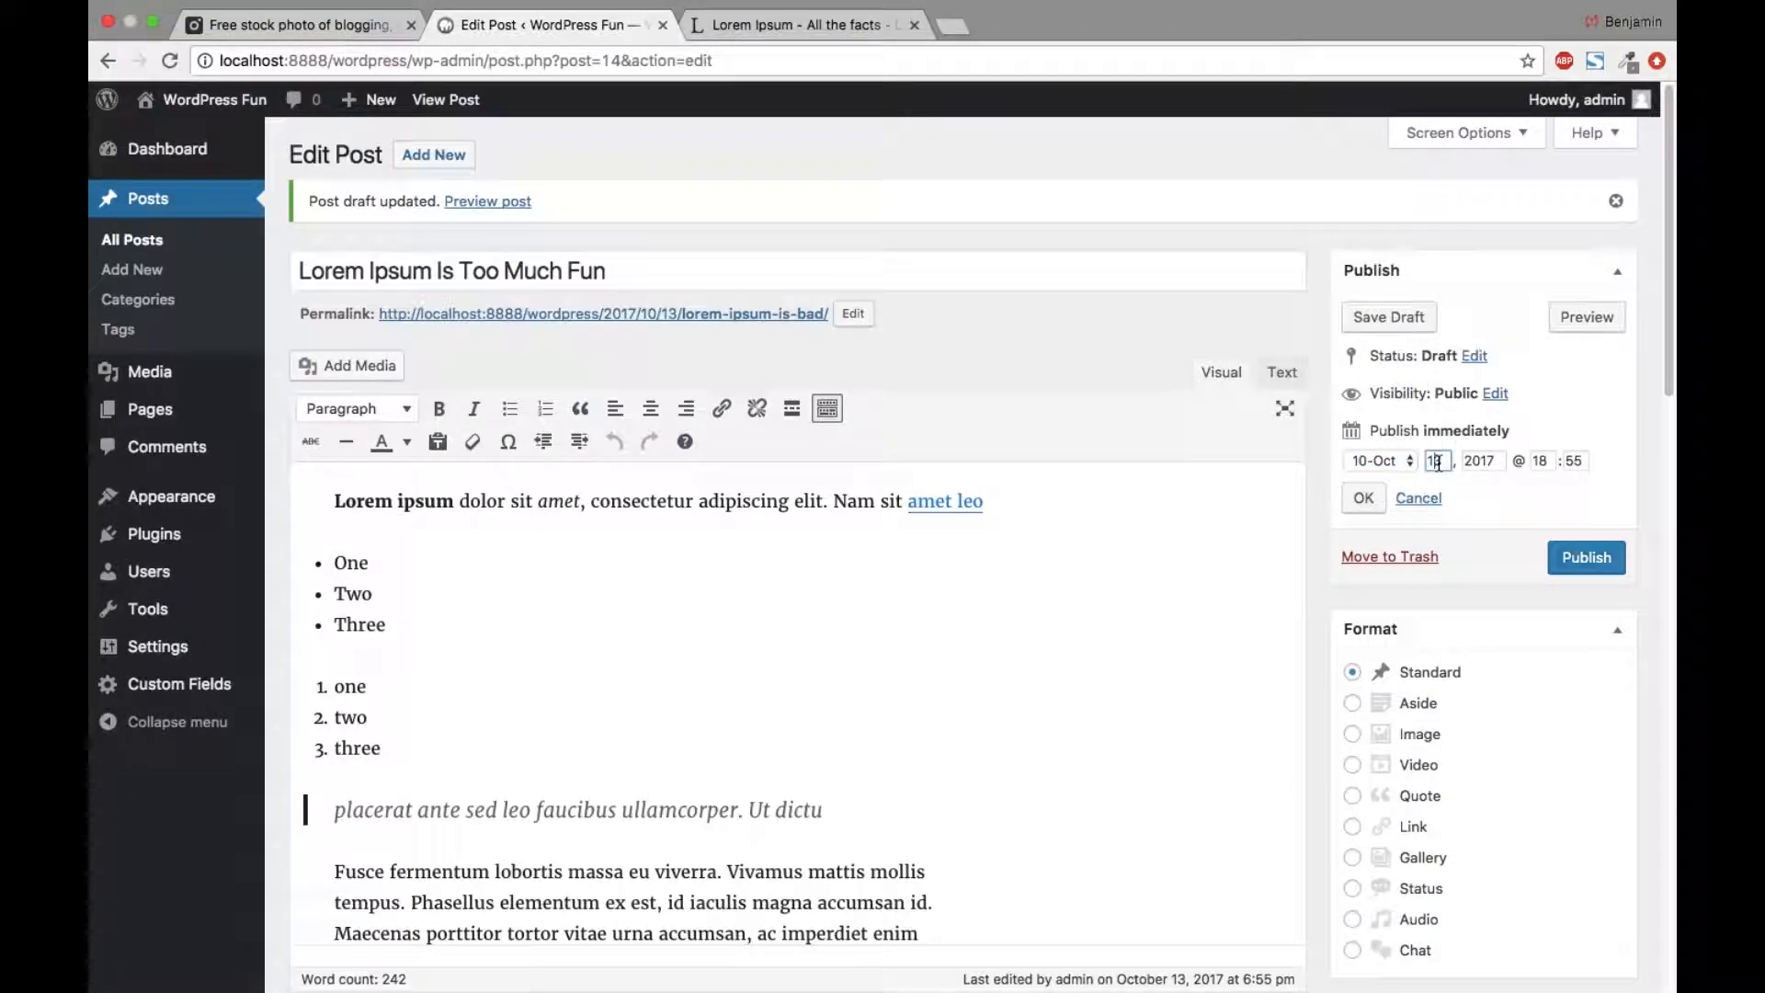
click(1494, 464)
click(1360, 508)
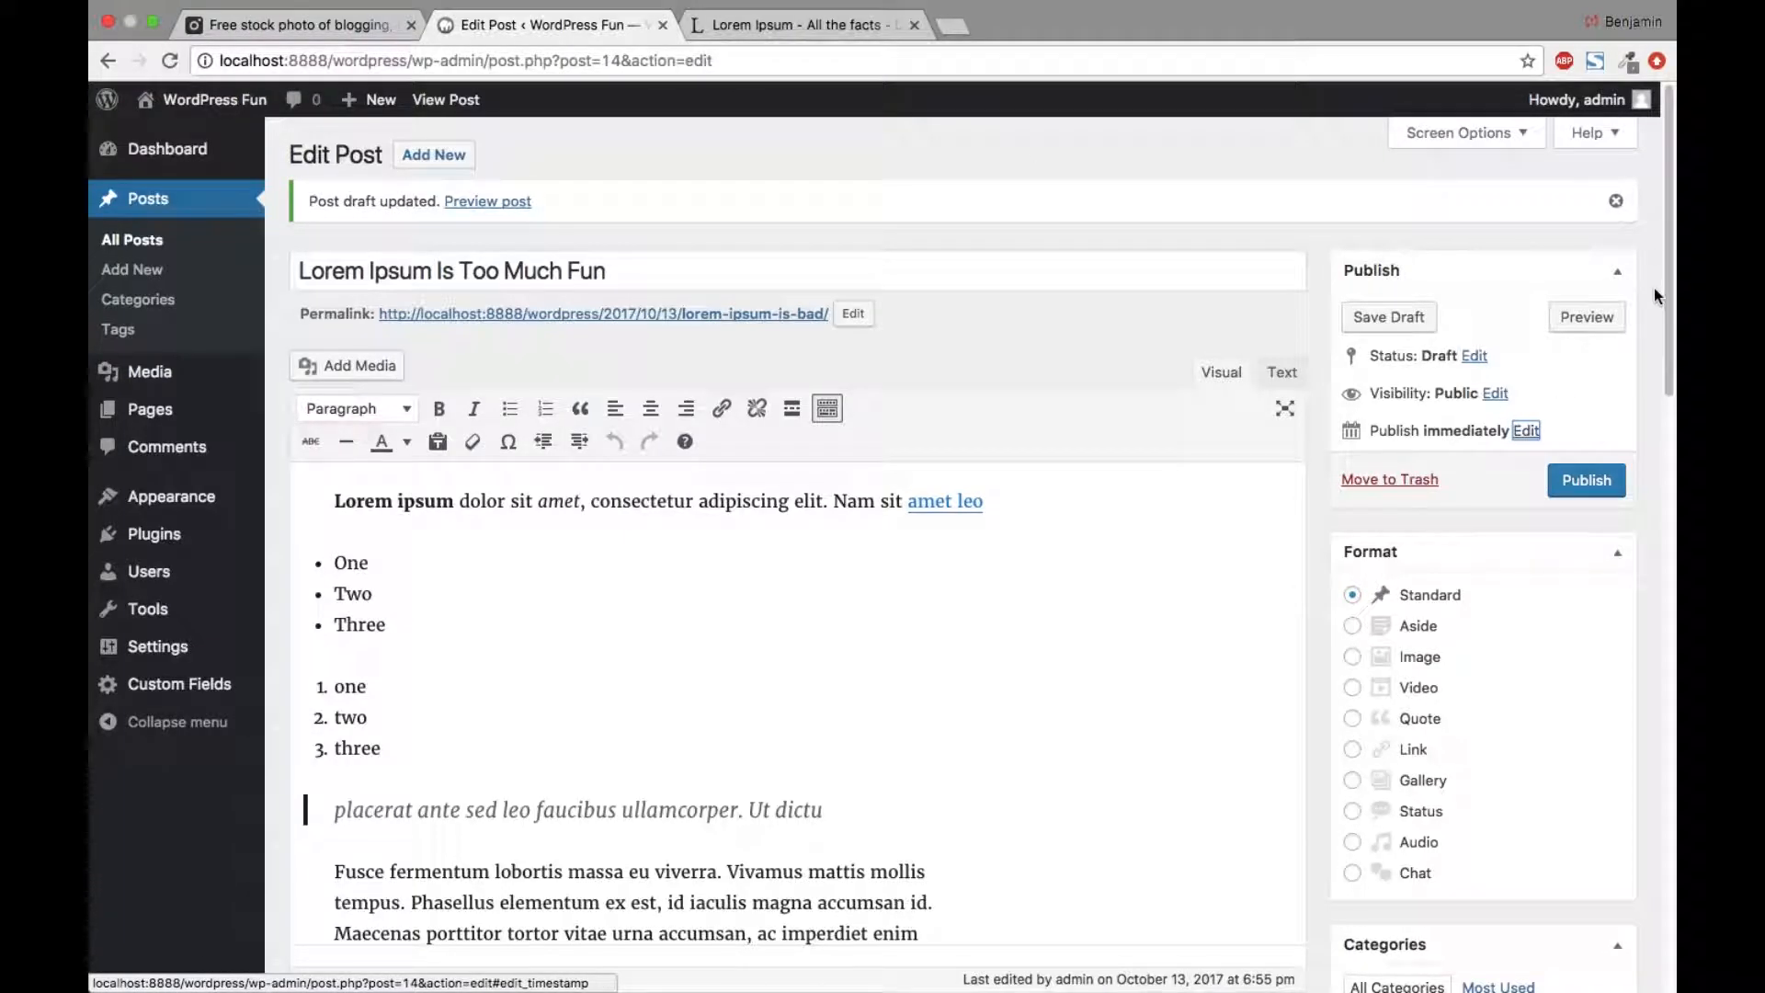
Step: Look over the post format options and collapse the Format section
scroll(1652, 288, down, 3)
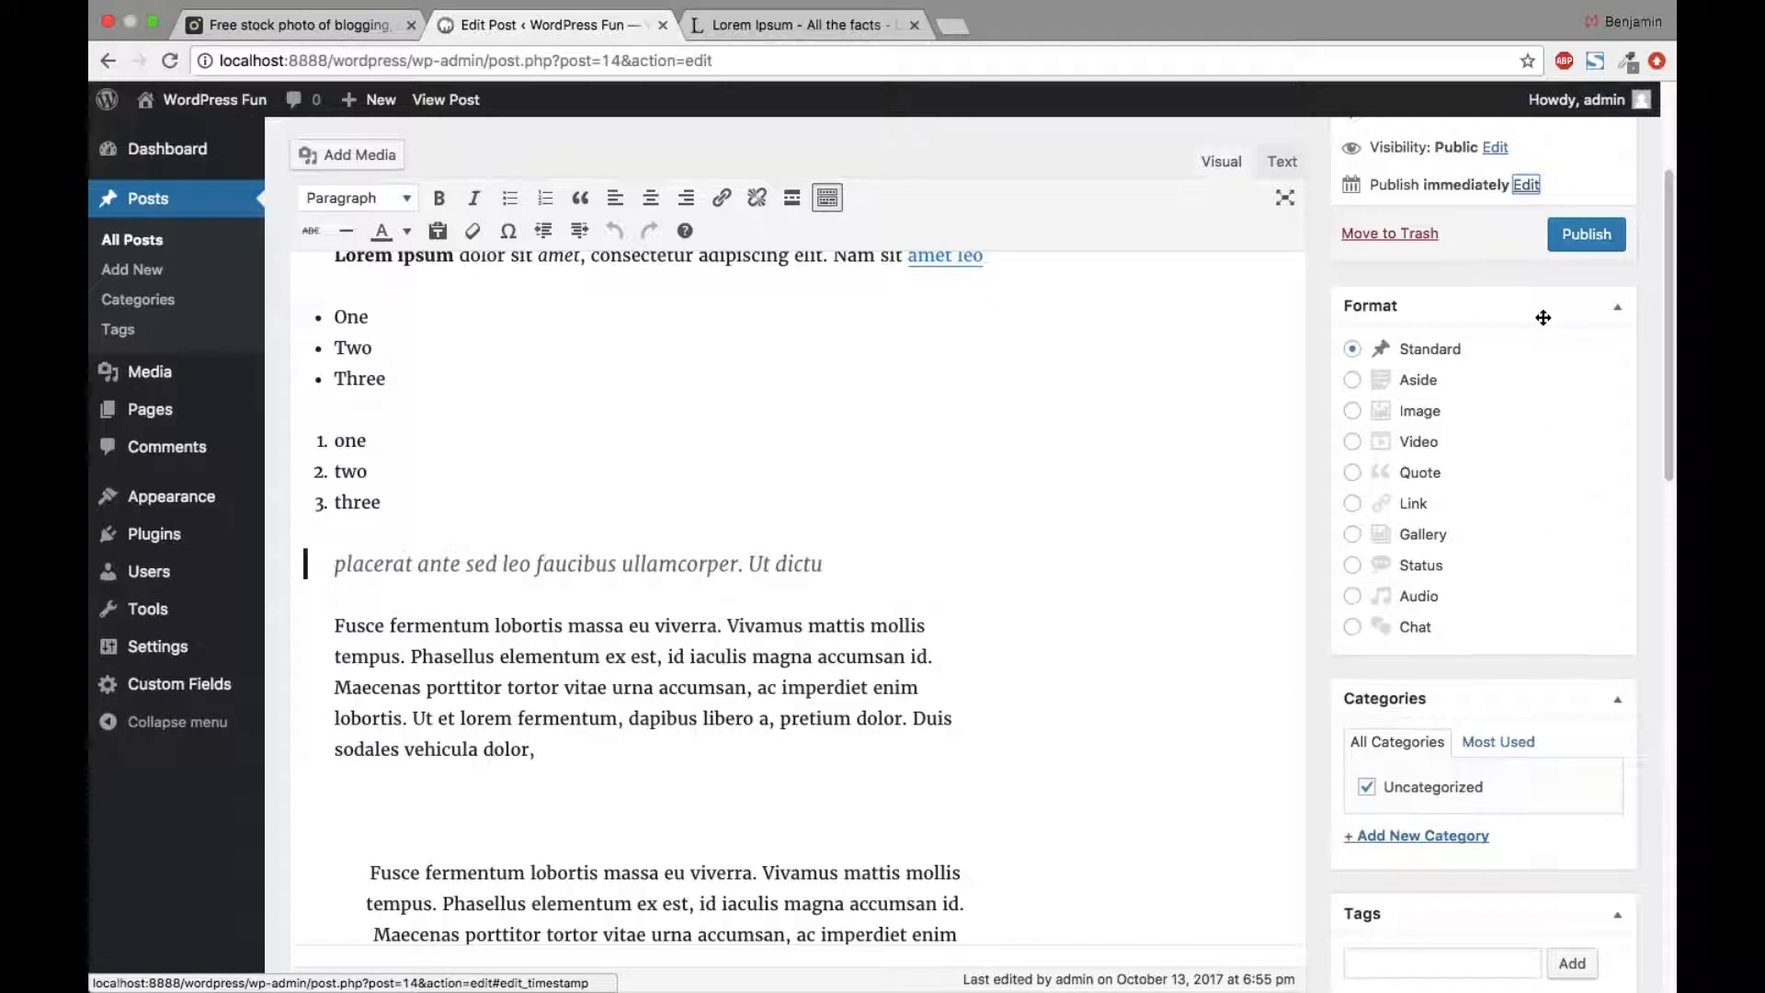
click(1617, 307)
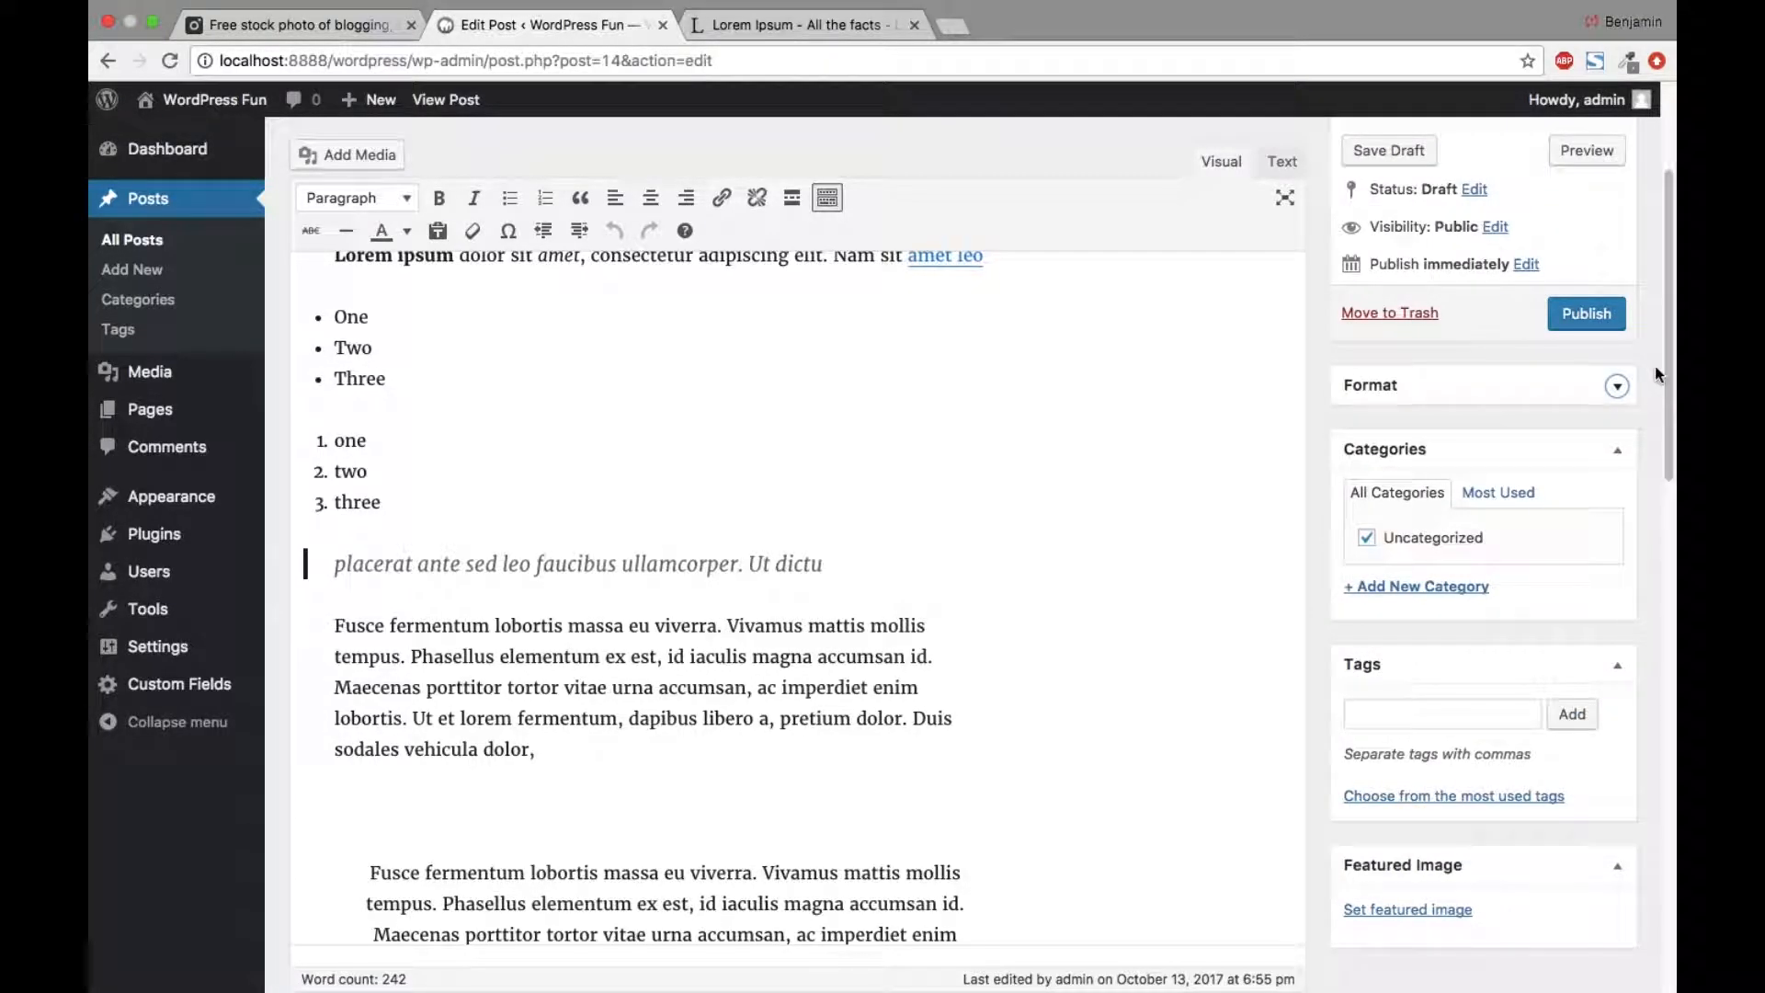
click(1617, 386)
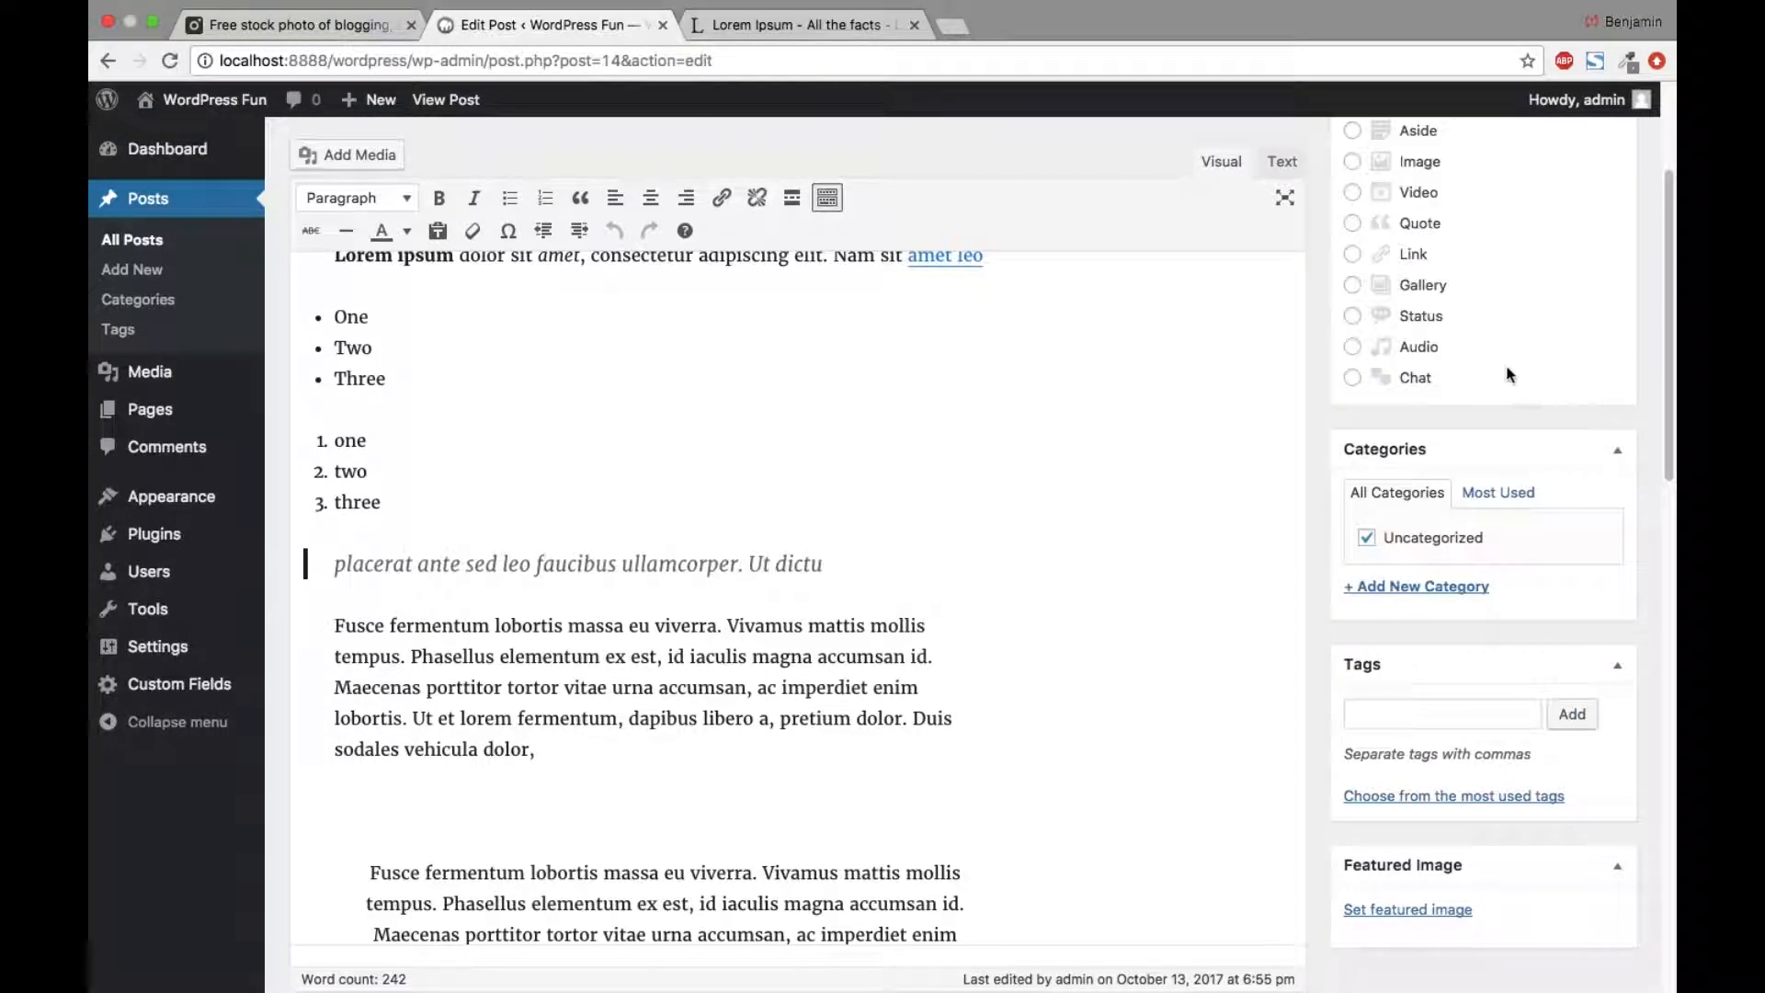
scroll(1634, 357, up, 3)
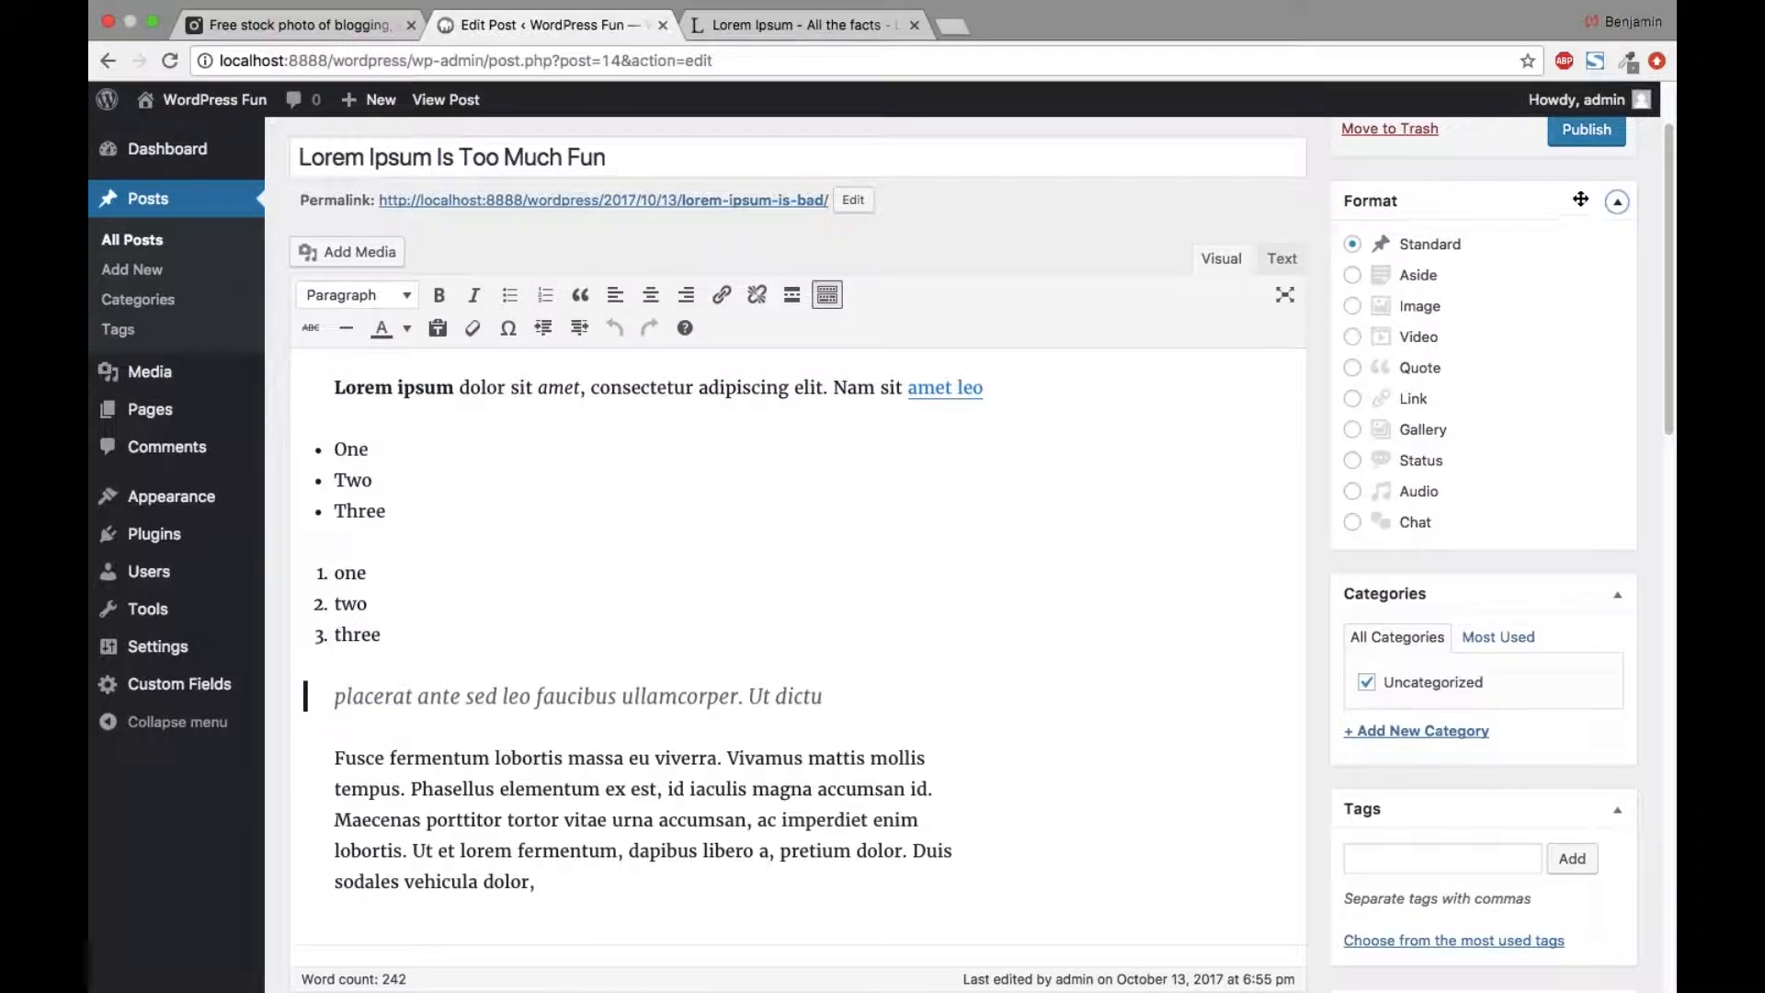
click(1619, 204)
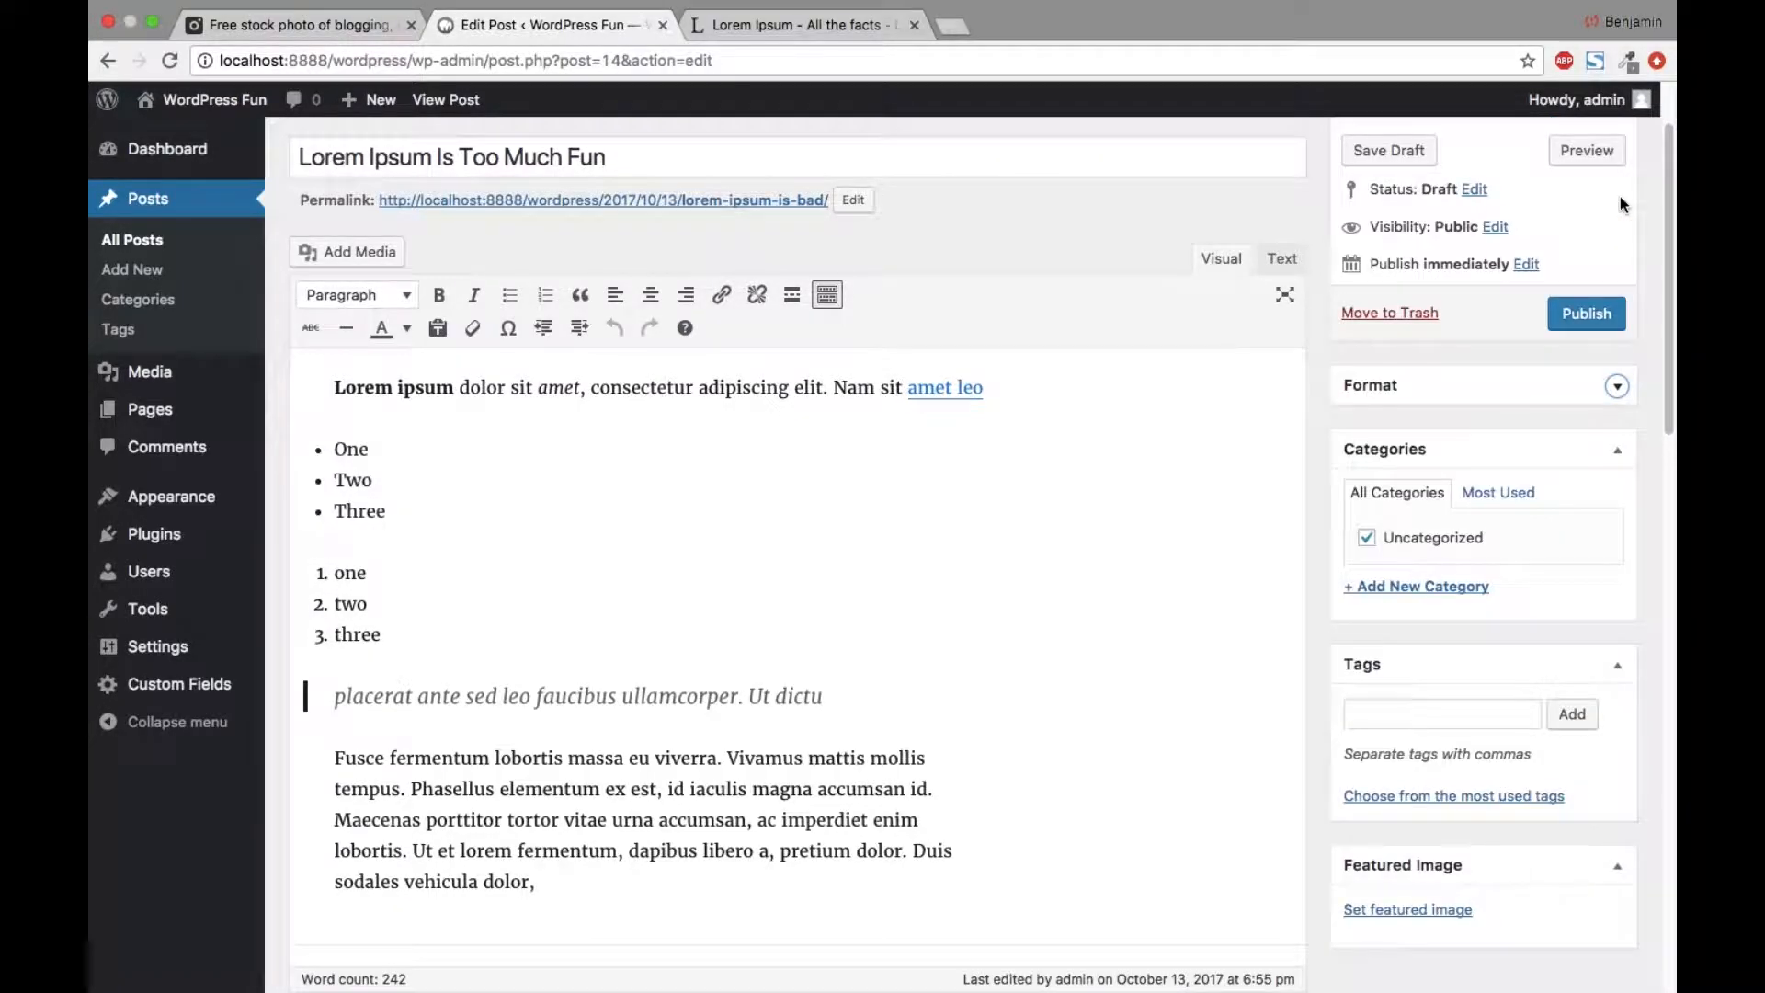
Step: Add a top-level category named "Lorem Ipsum Fun" to the post and deselect Uncategorized
scroll(1675, 166, down, 2)
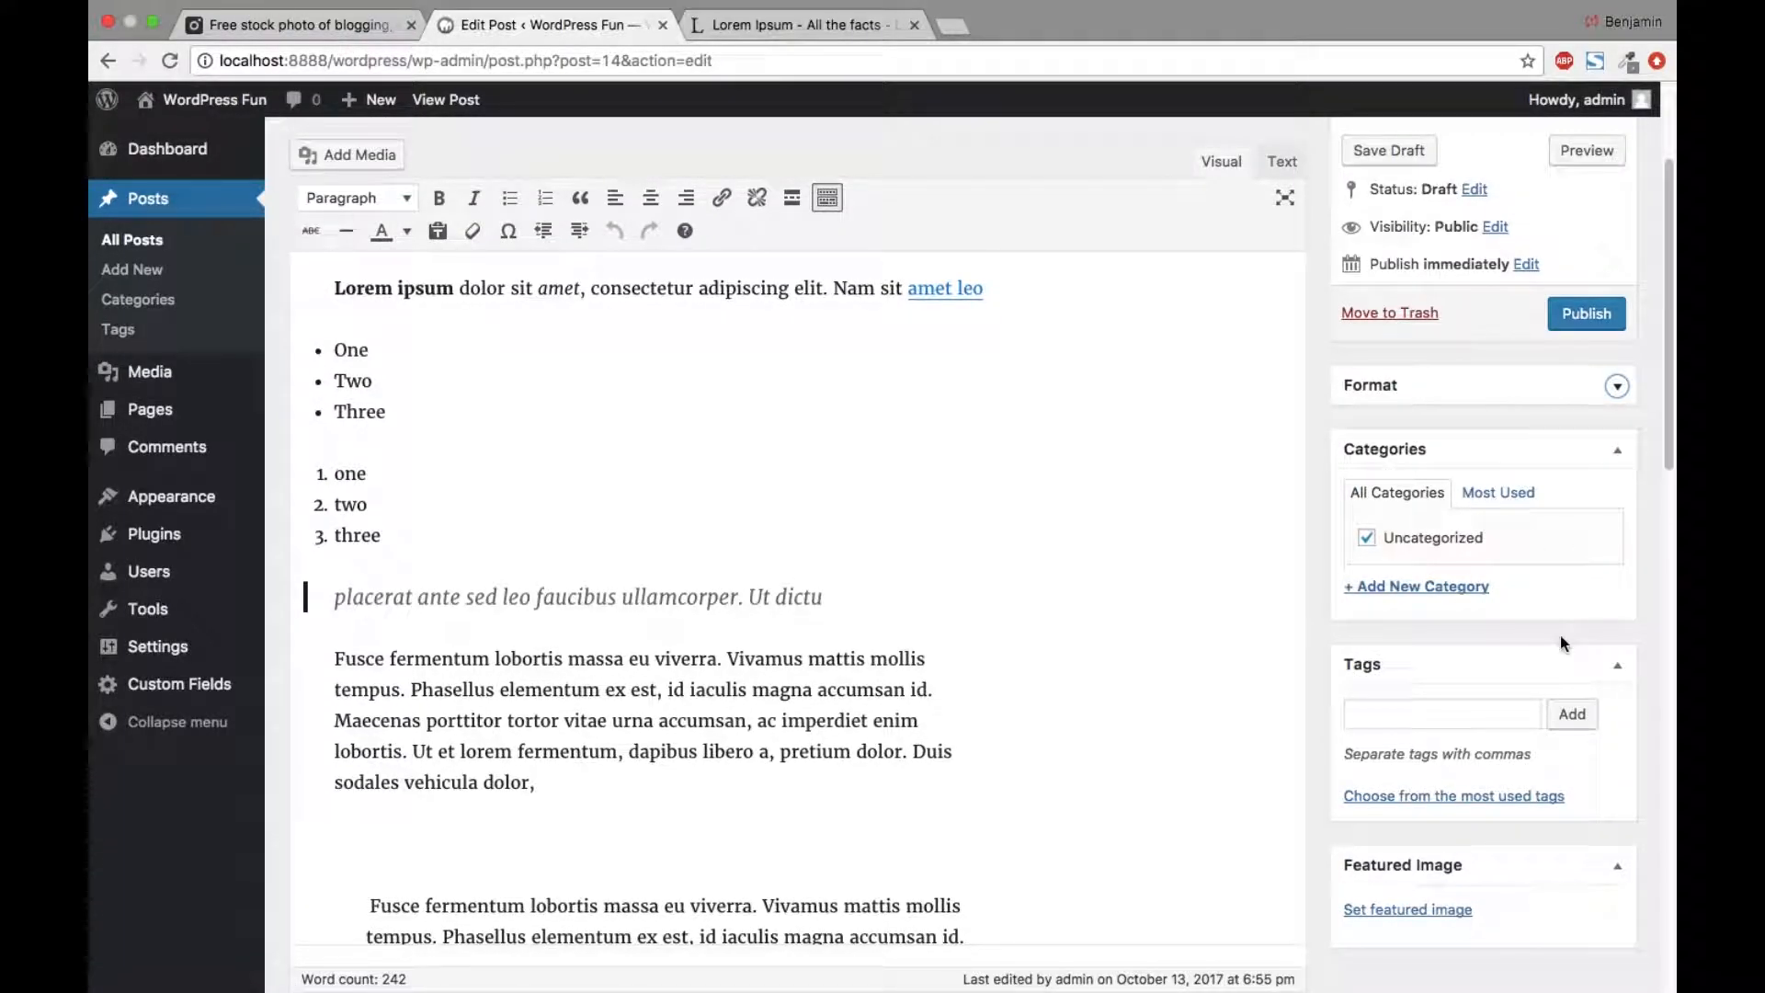
click(1446, 591)
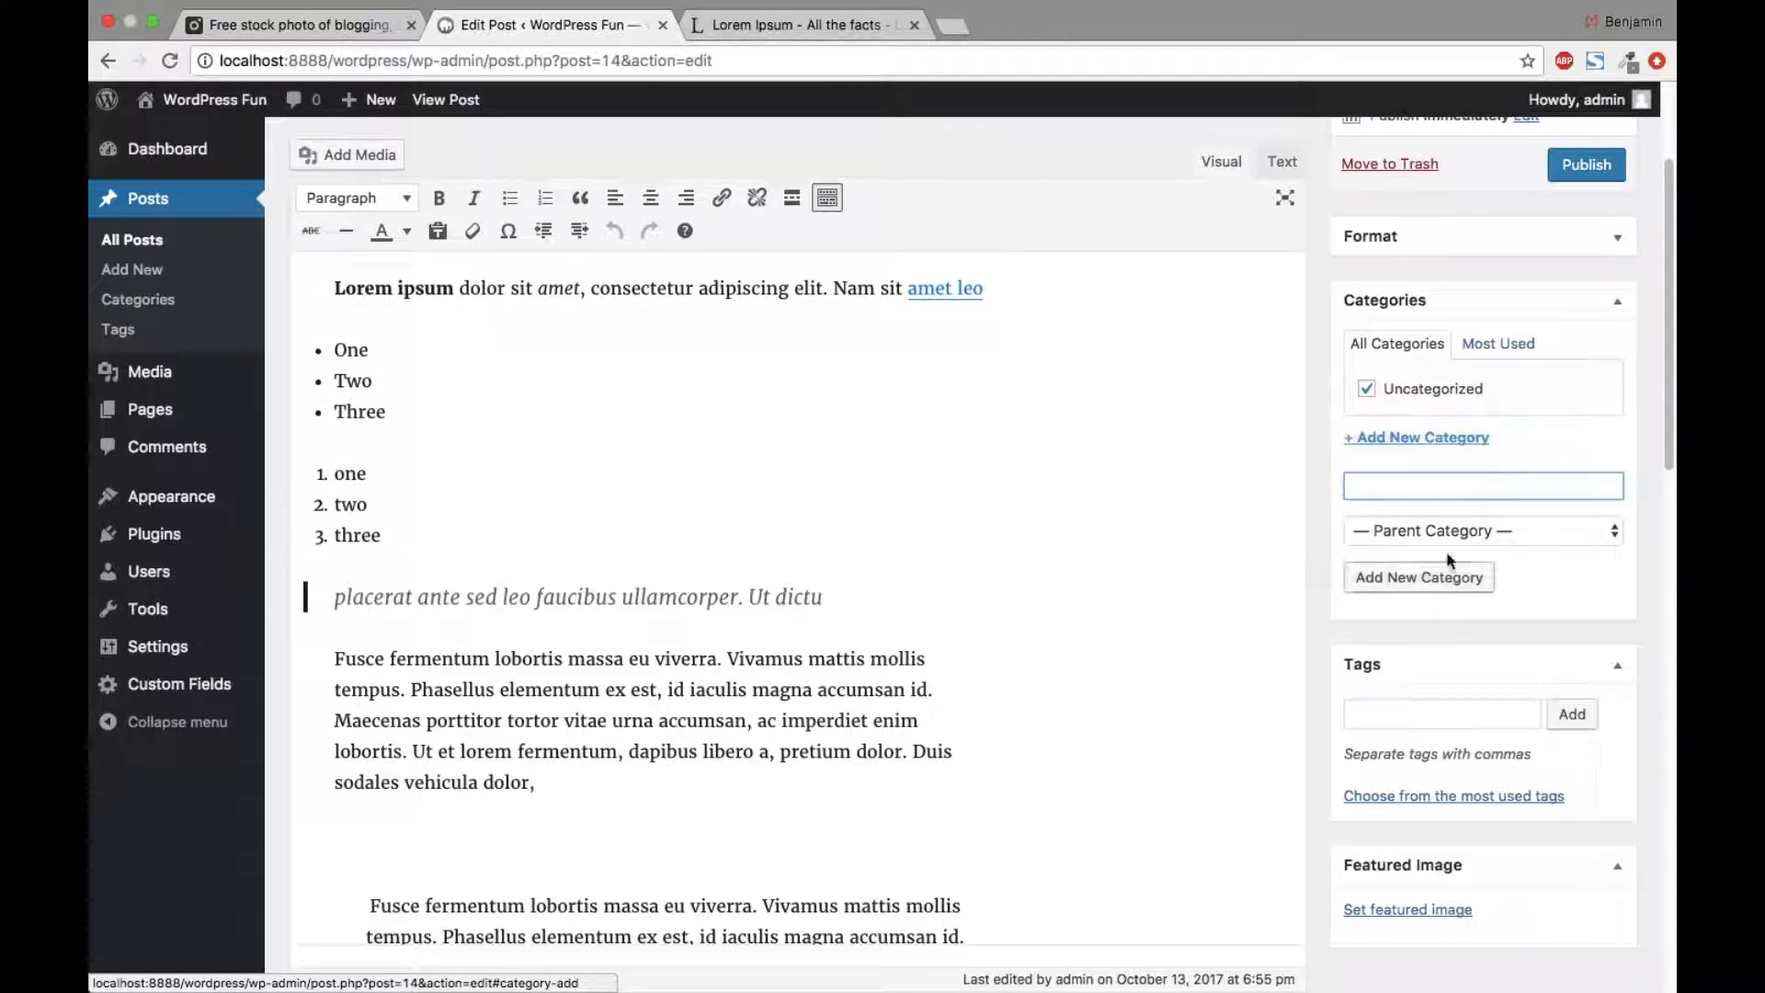
text(Lorem )
text(Ipsi)
text(um)
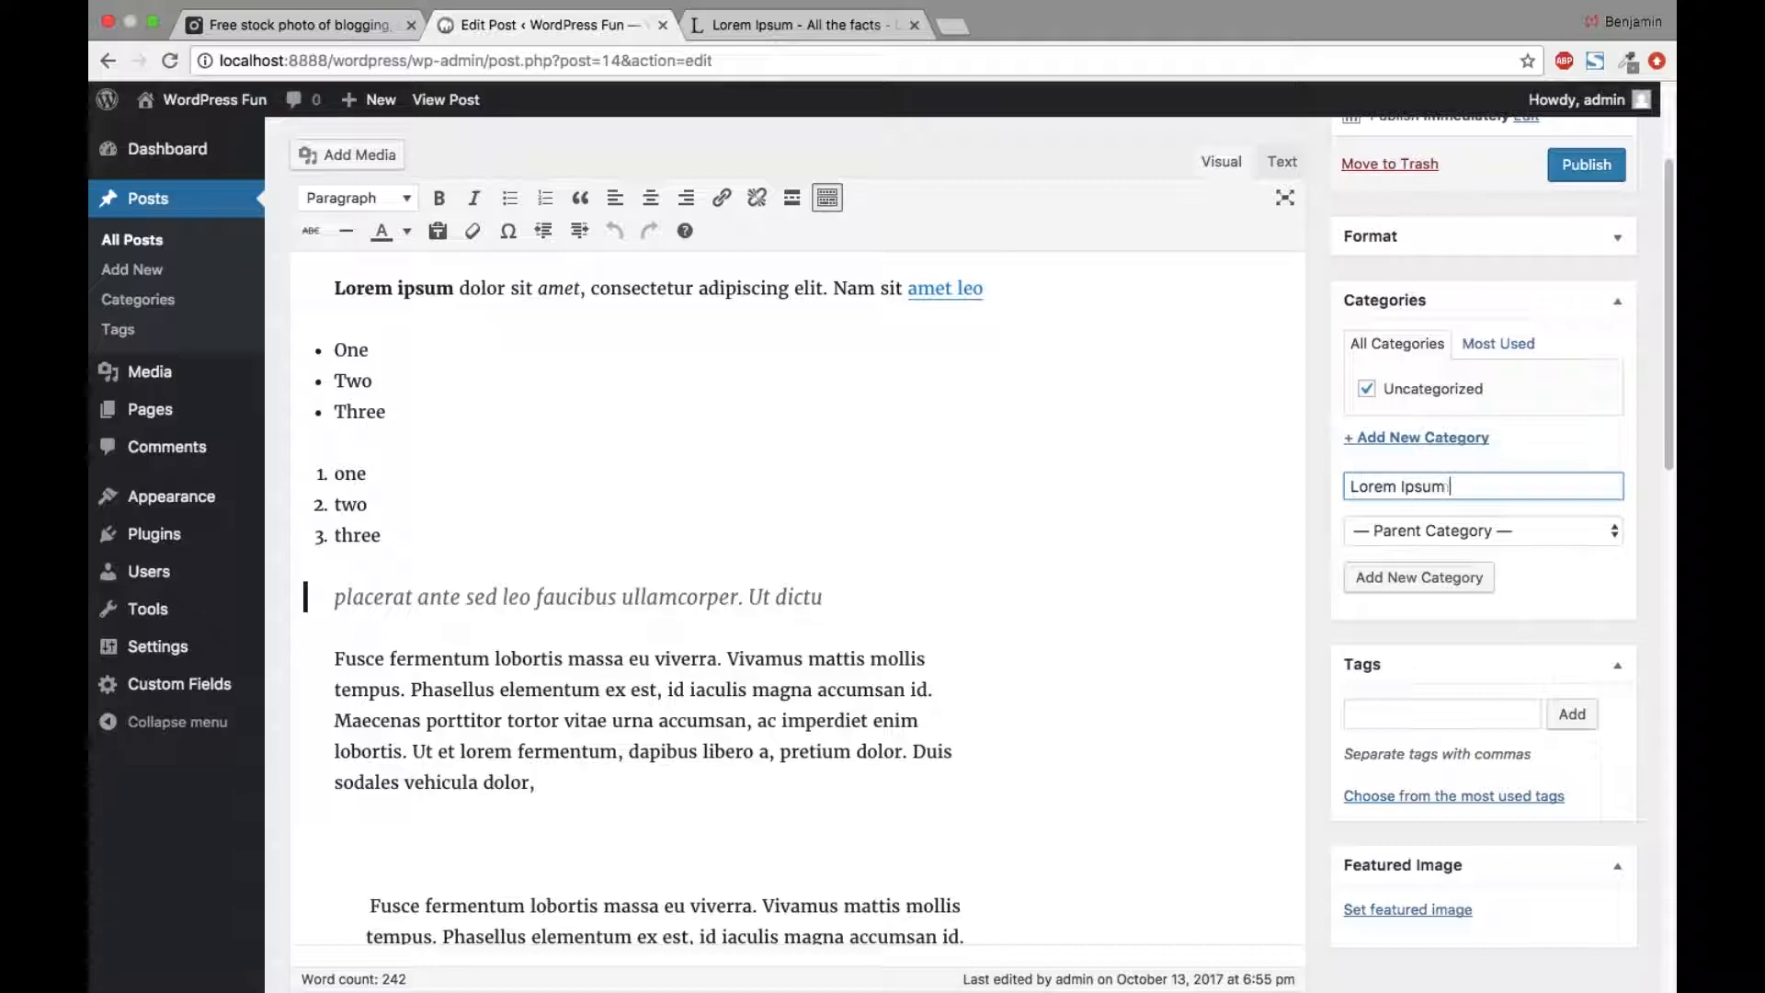
text( Fu)
key(BackSpace)
text(yn)
key(BackSpace)
key(BackSpace)
text(un)
click(1428, 531)
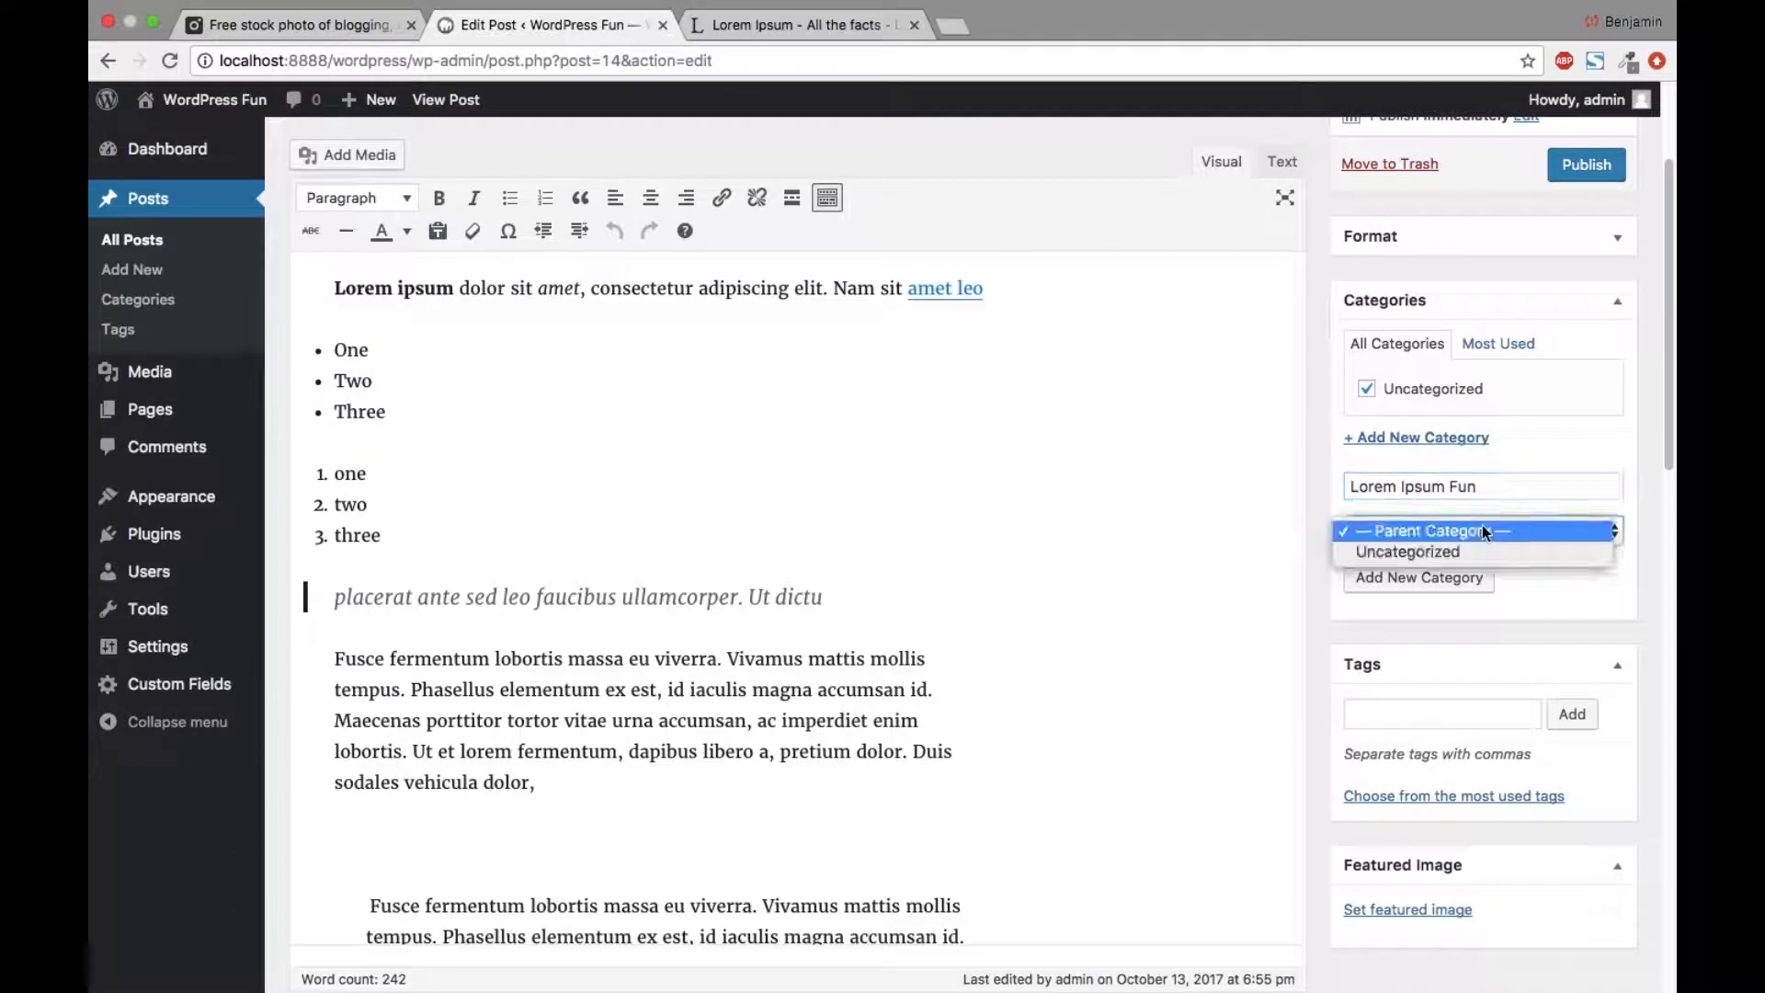
click(1436, 503)
click(1448, 581)
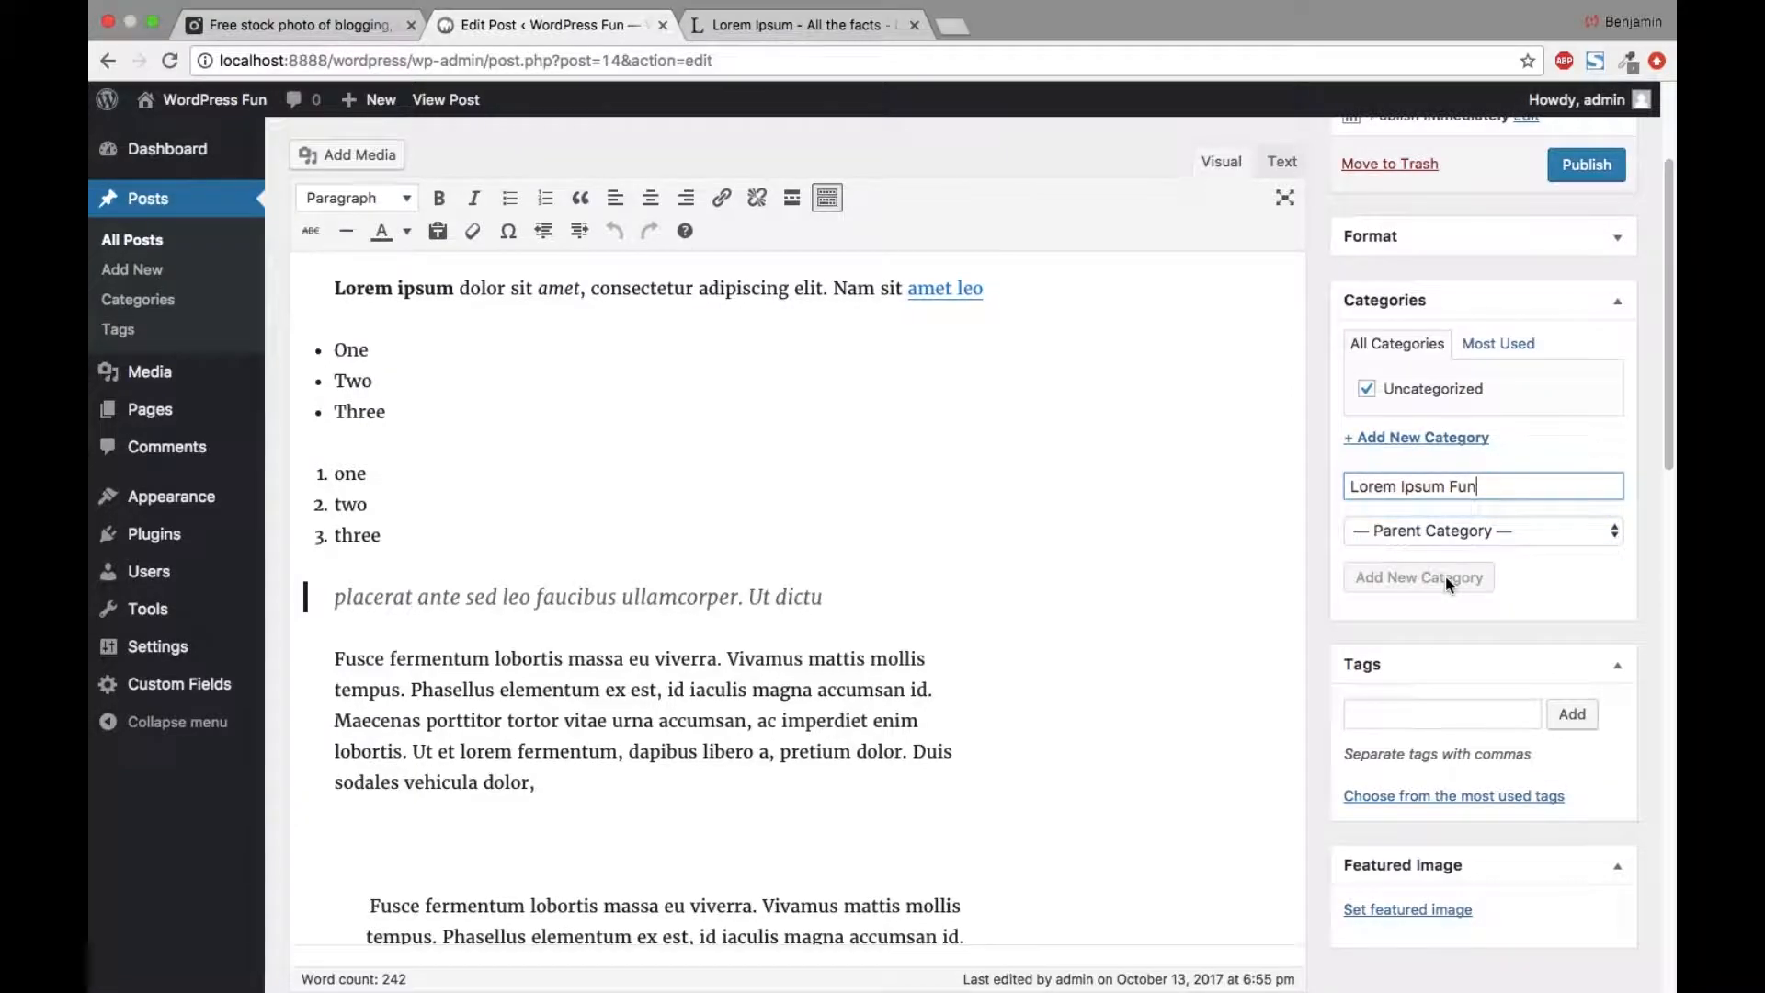
click(1367, 389)
Step: Add a "WordPress" category to the post with Lorem Ipsum Fun as its parent
click(1396, 480)
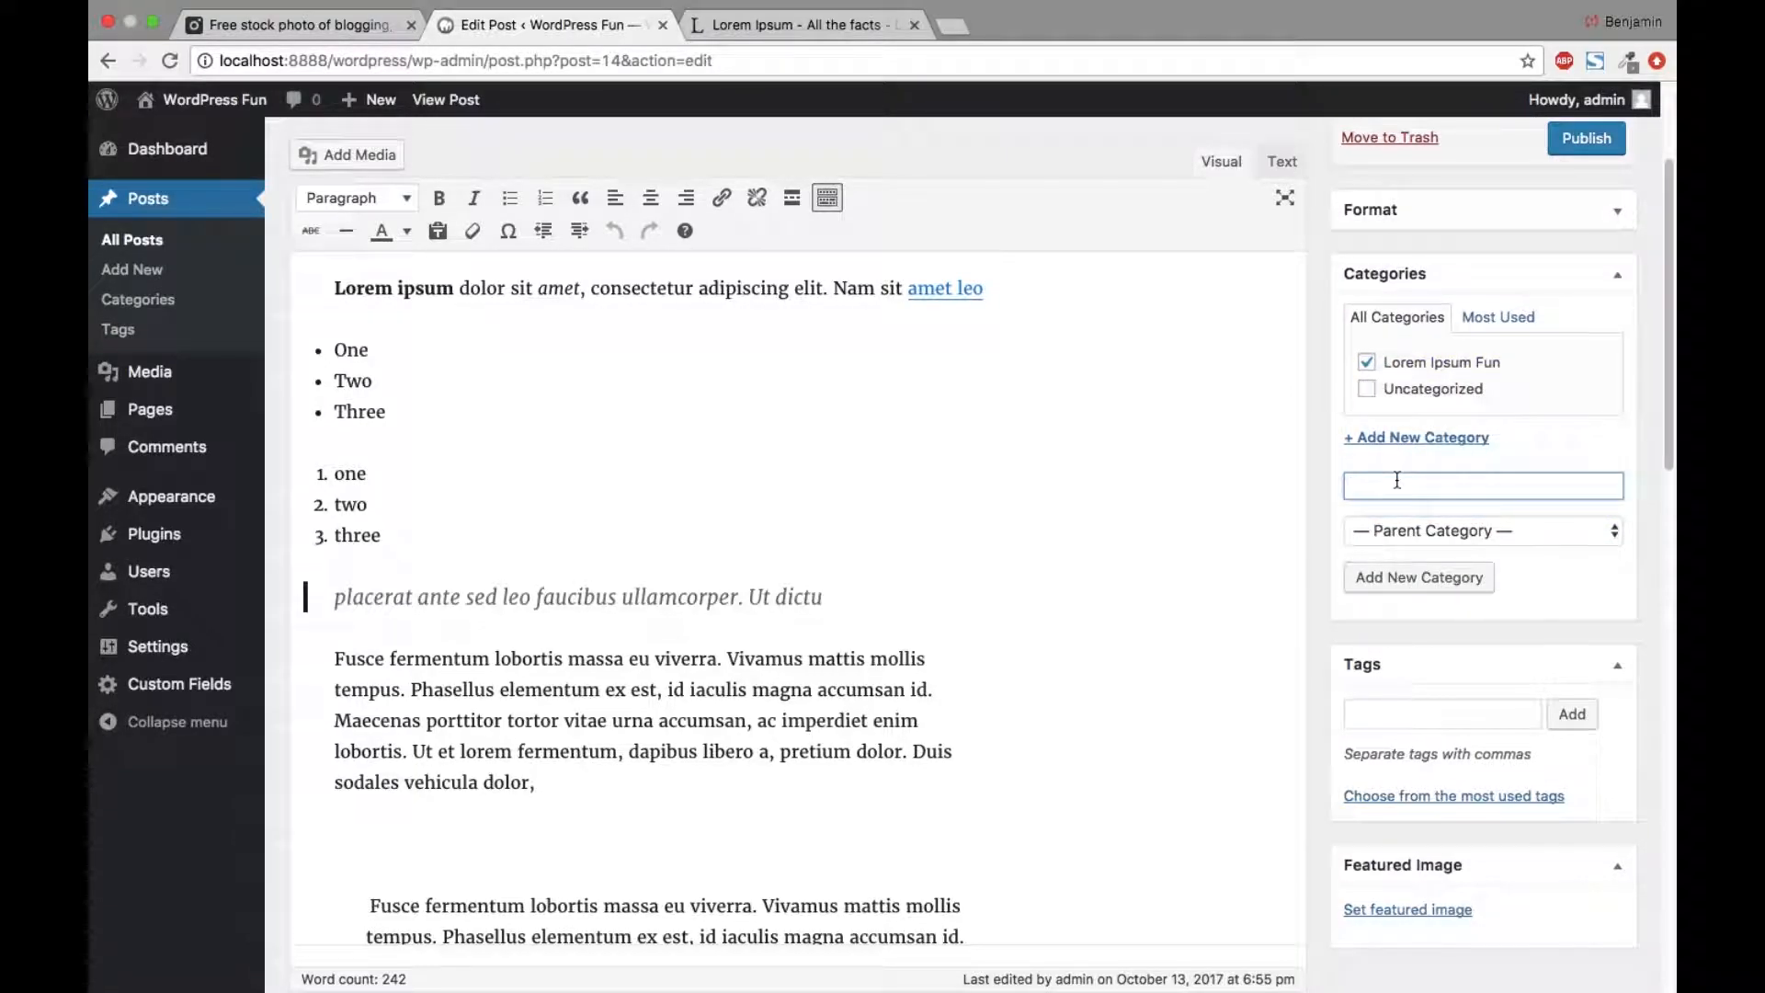
text(Woo)
text(dP)
key(BackSpace)
key(BackSpace)
text(rdPres)
click(1432, 522)
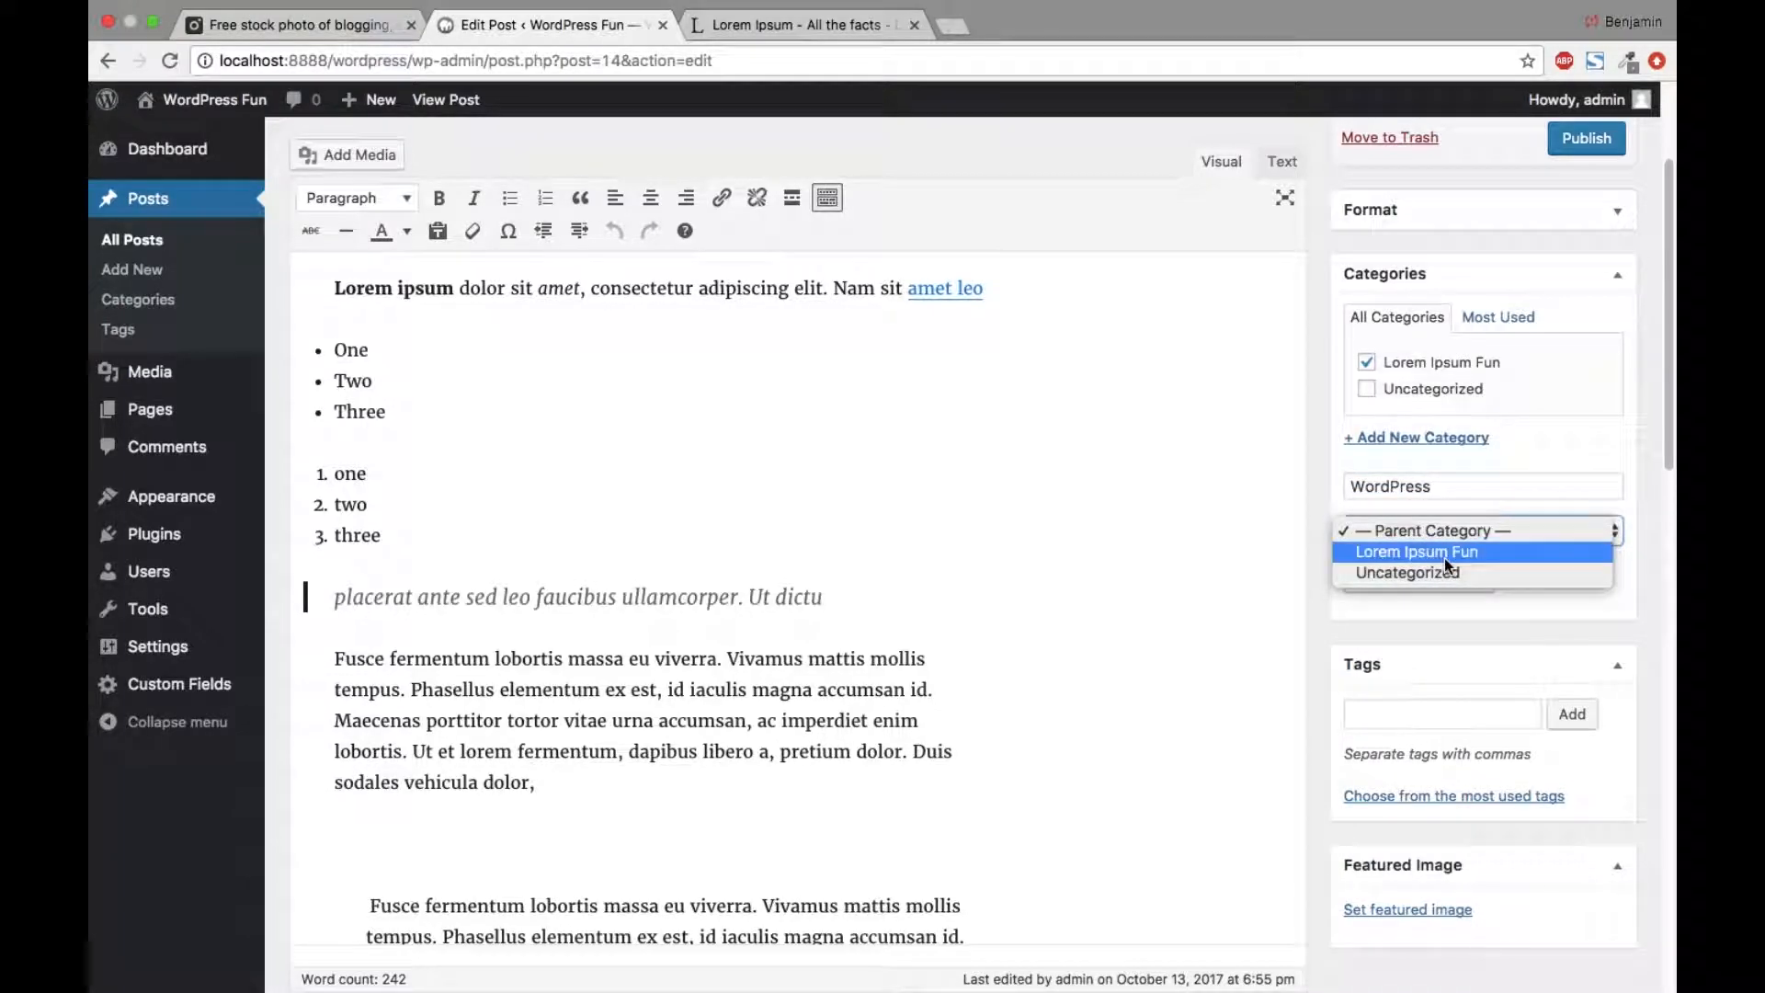
click(1444, 556)
click(1445, 577)
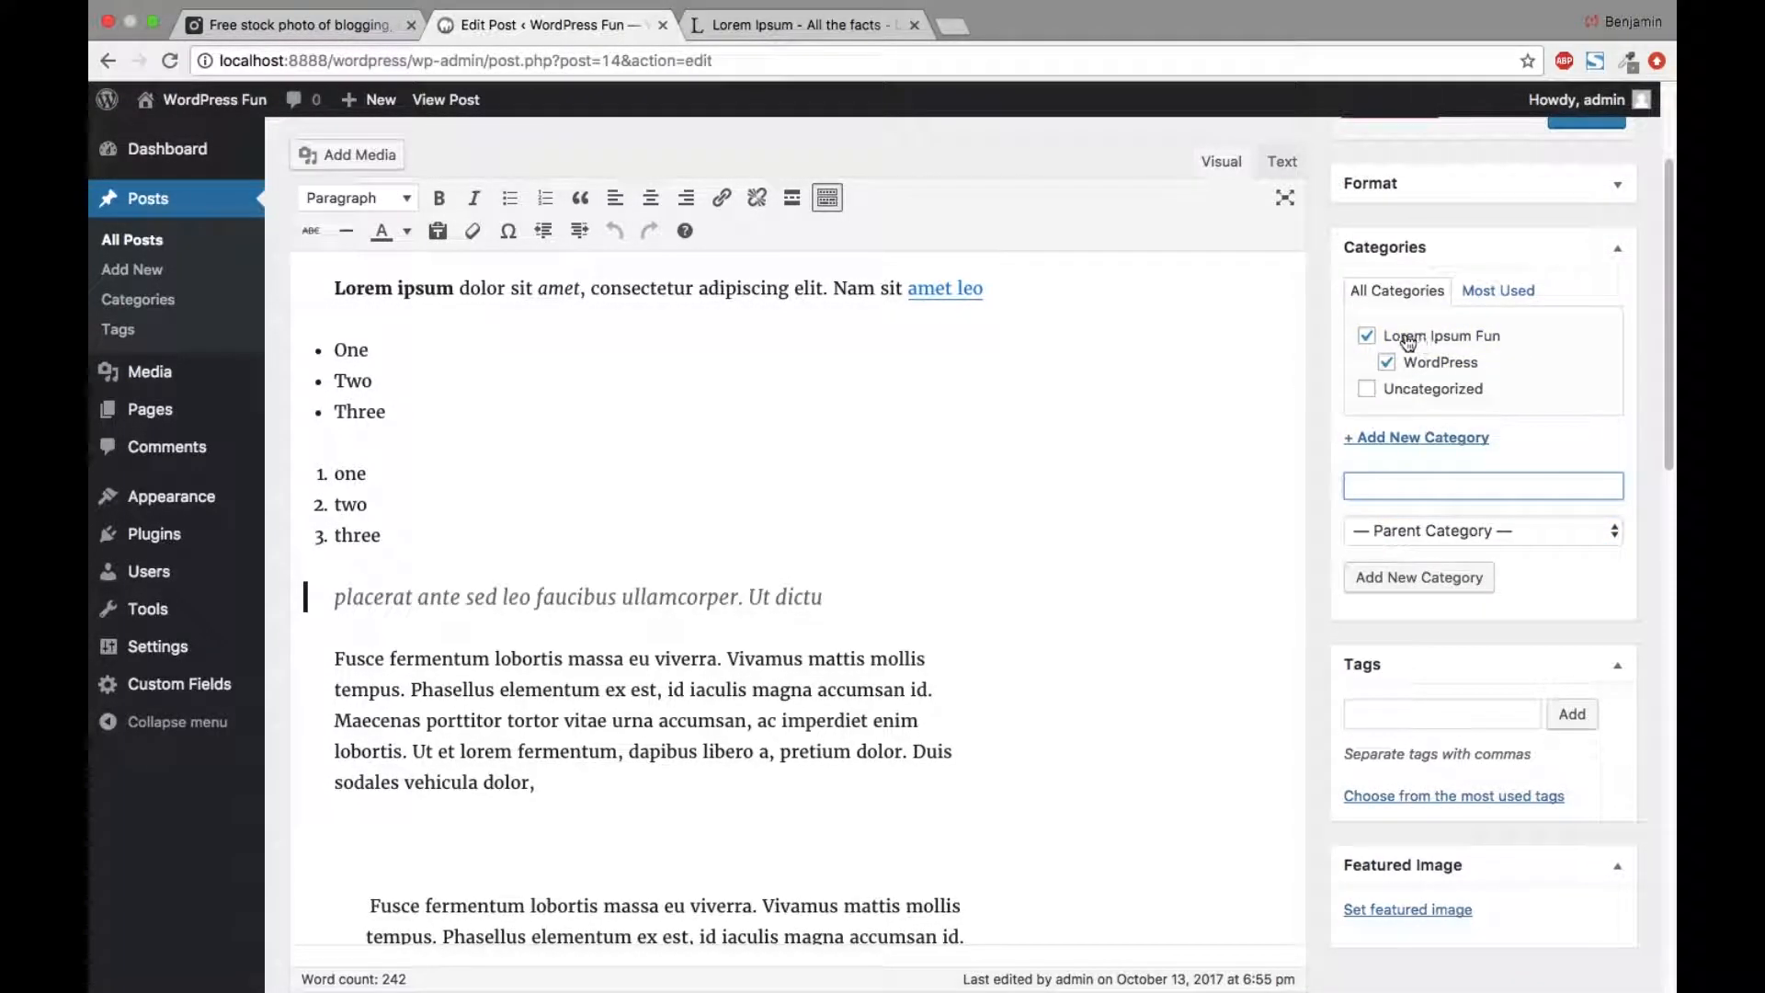
Step: Copy the parent category's name and add it as the post tag "Lorem Ipsum Fun"
scroll(1675, 342, down, 3)
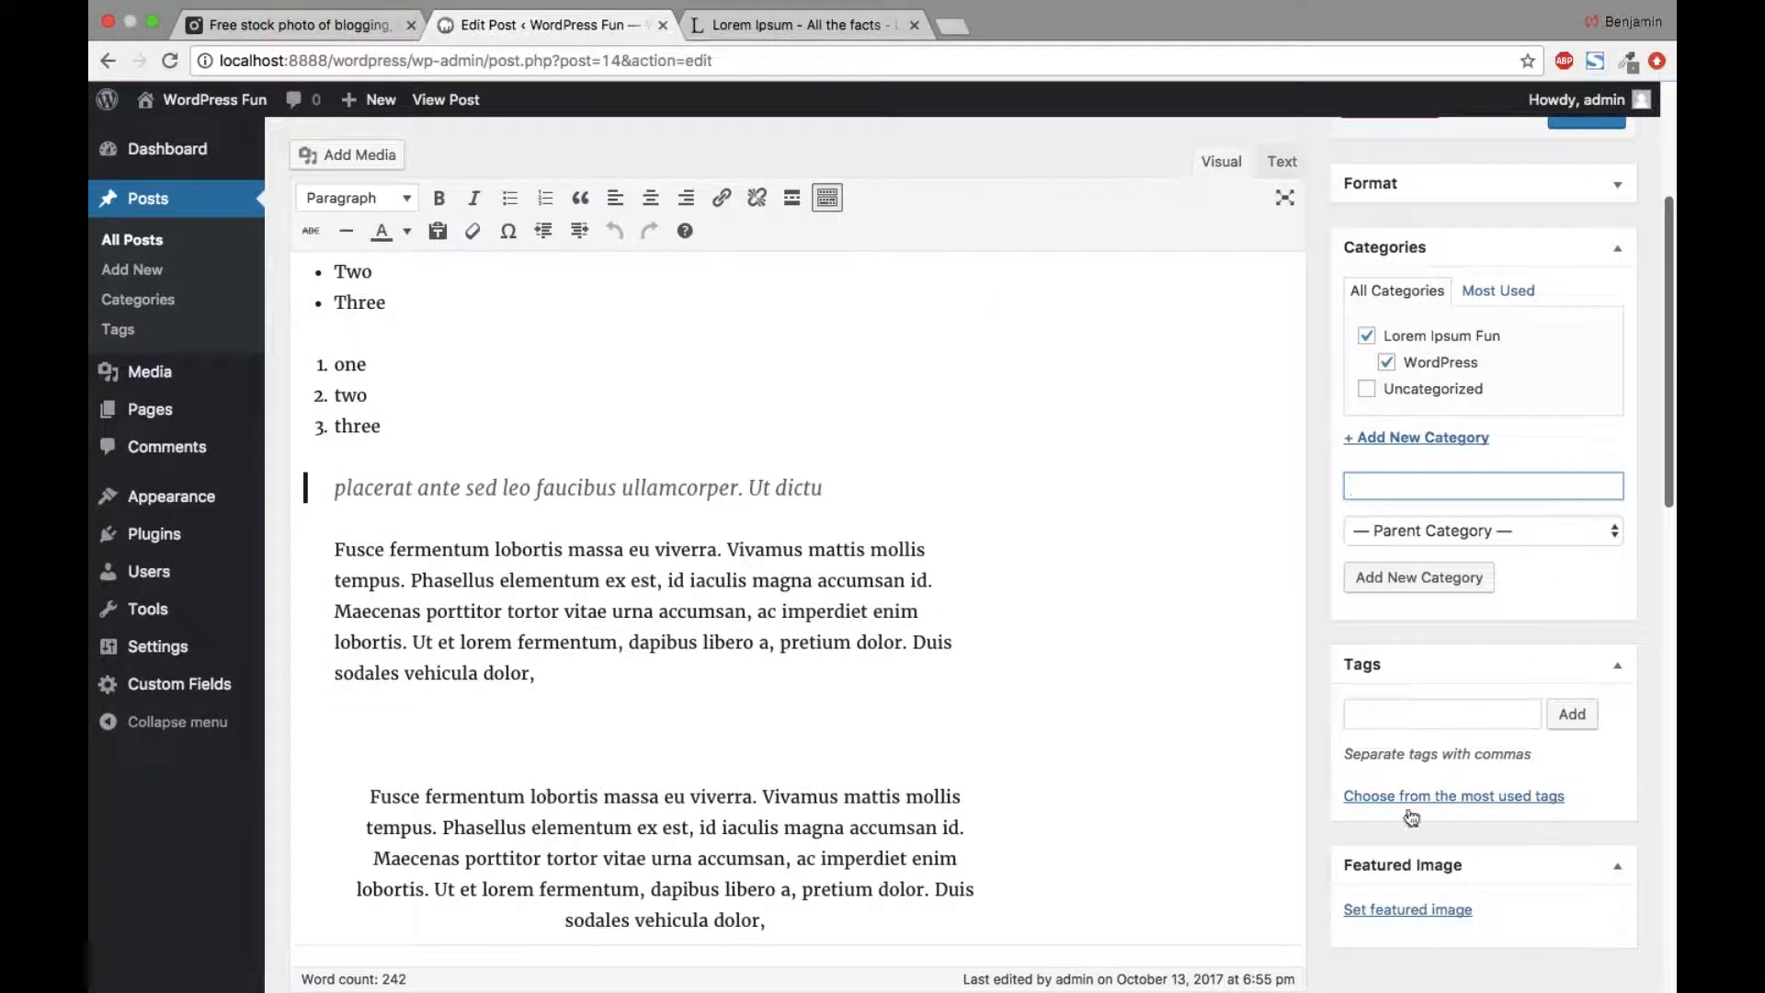
drag(1501, 336, 1395, 335)
key(super+c)
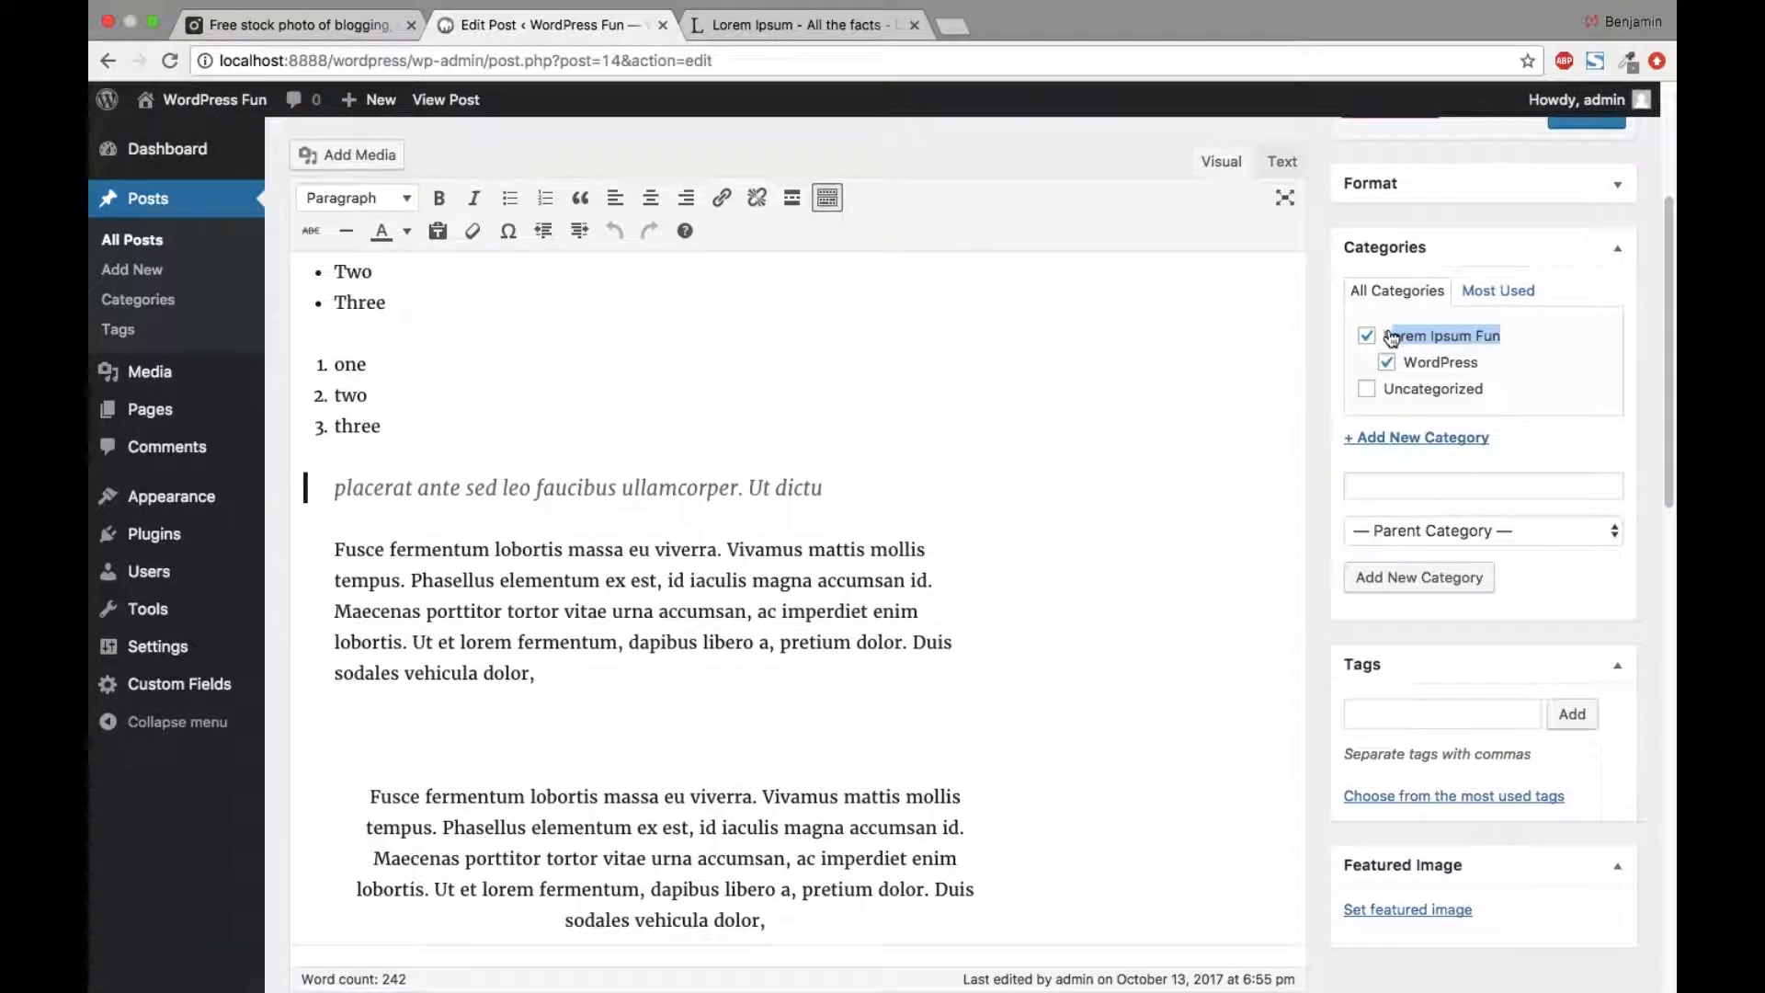
click(1360, 715)
key(super+v)
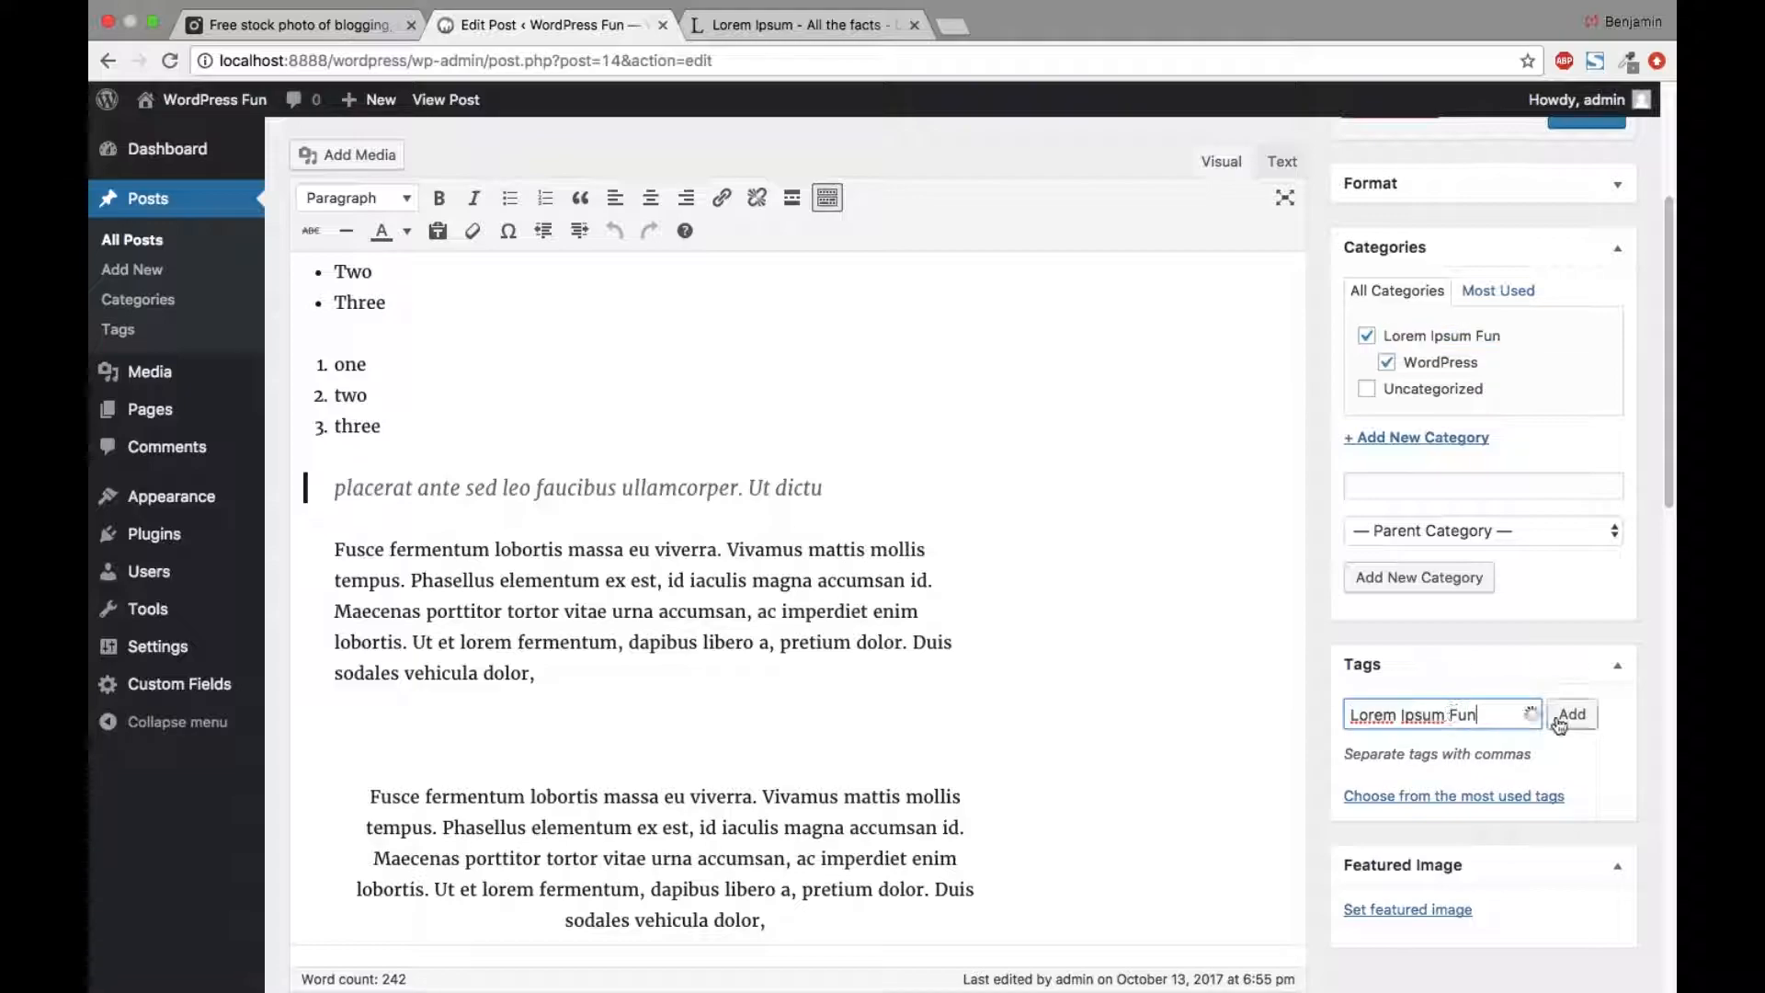
click(1558, 718)
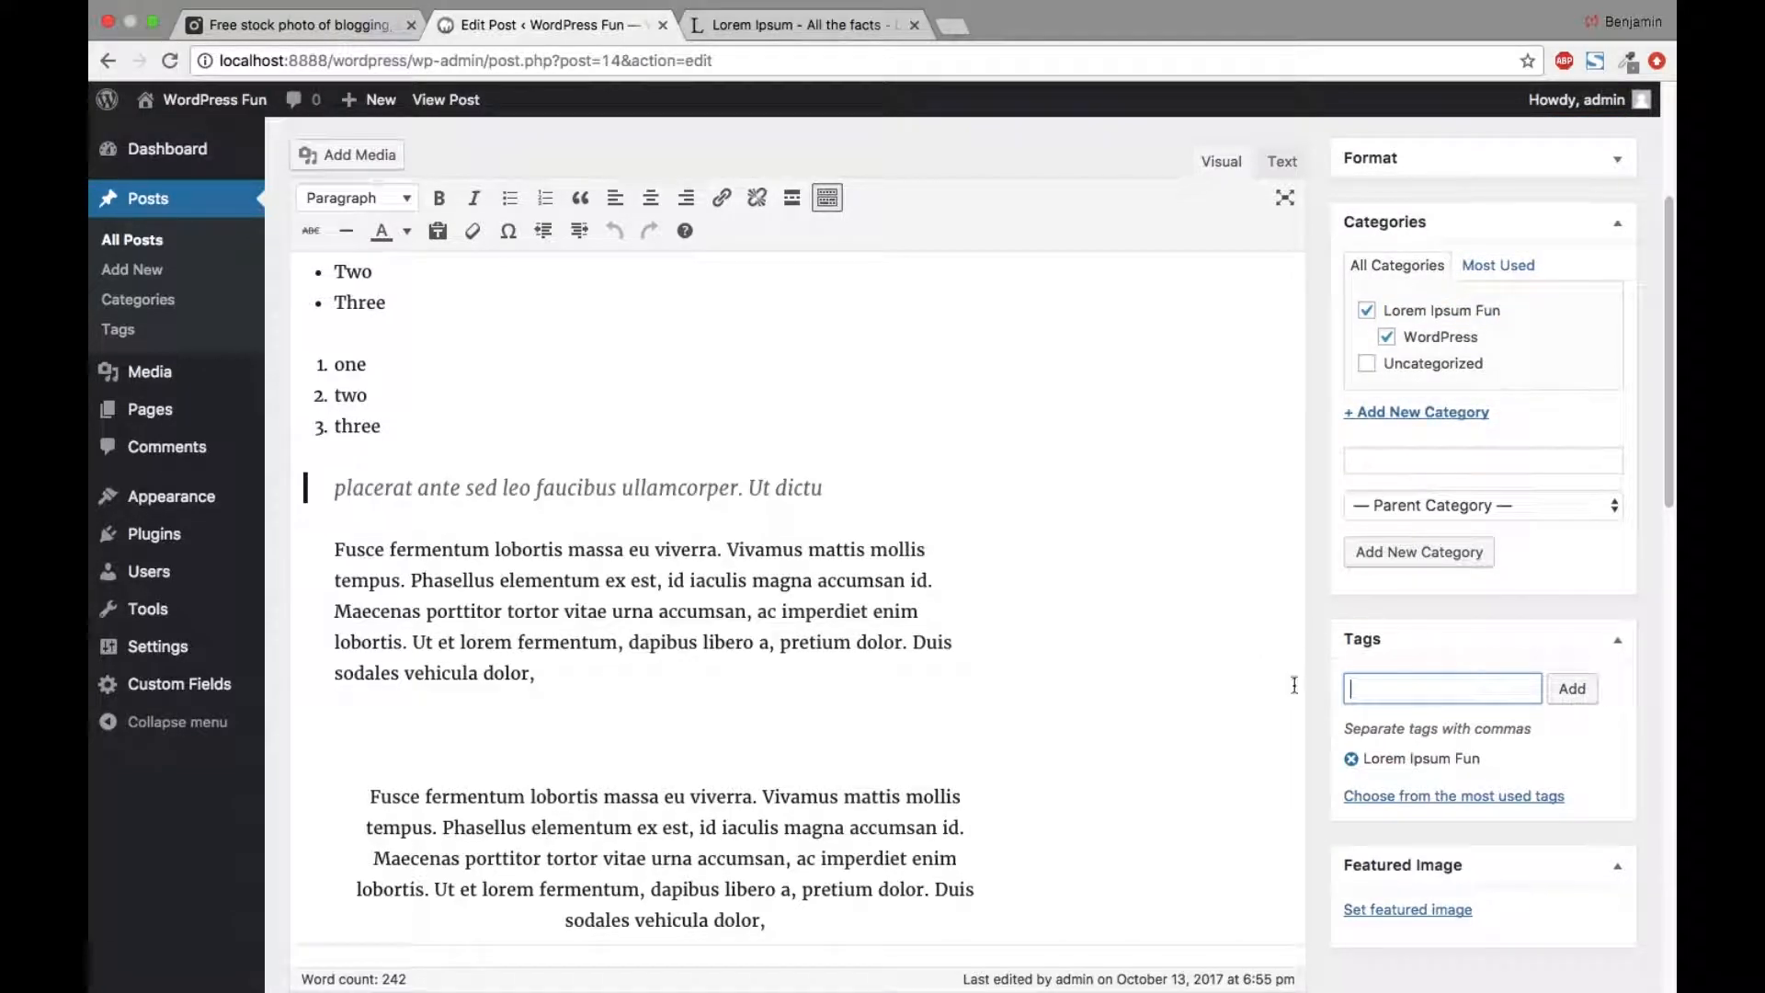
Step: Copy the child category's name and add it as the post tag "WordPress"
drag(1486, 340, 1406, 336)
key(super+c)
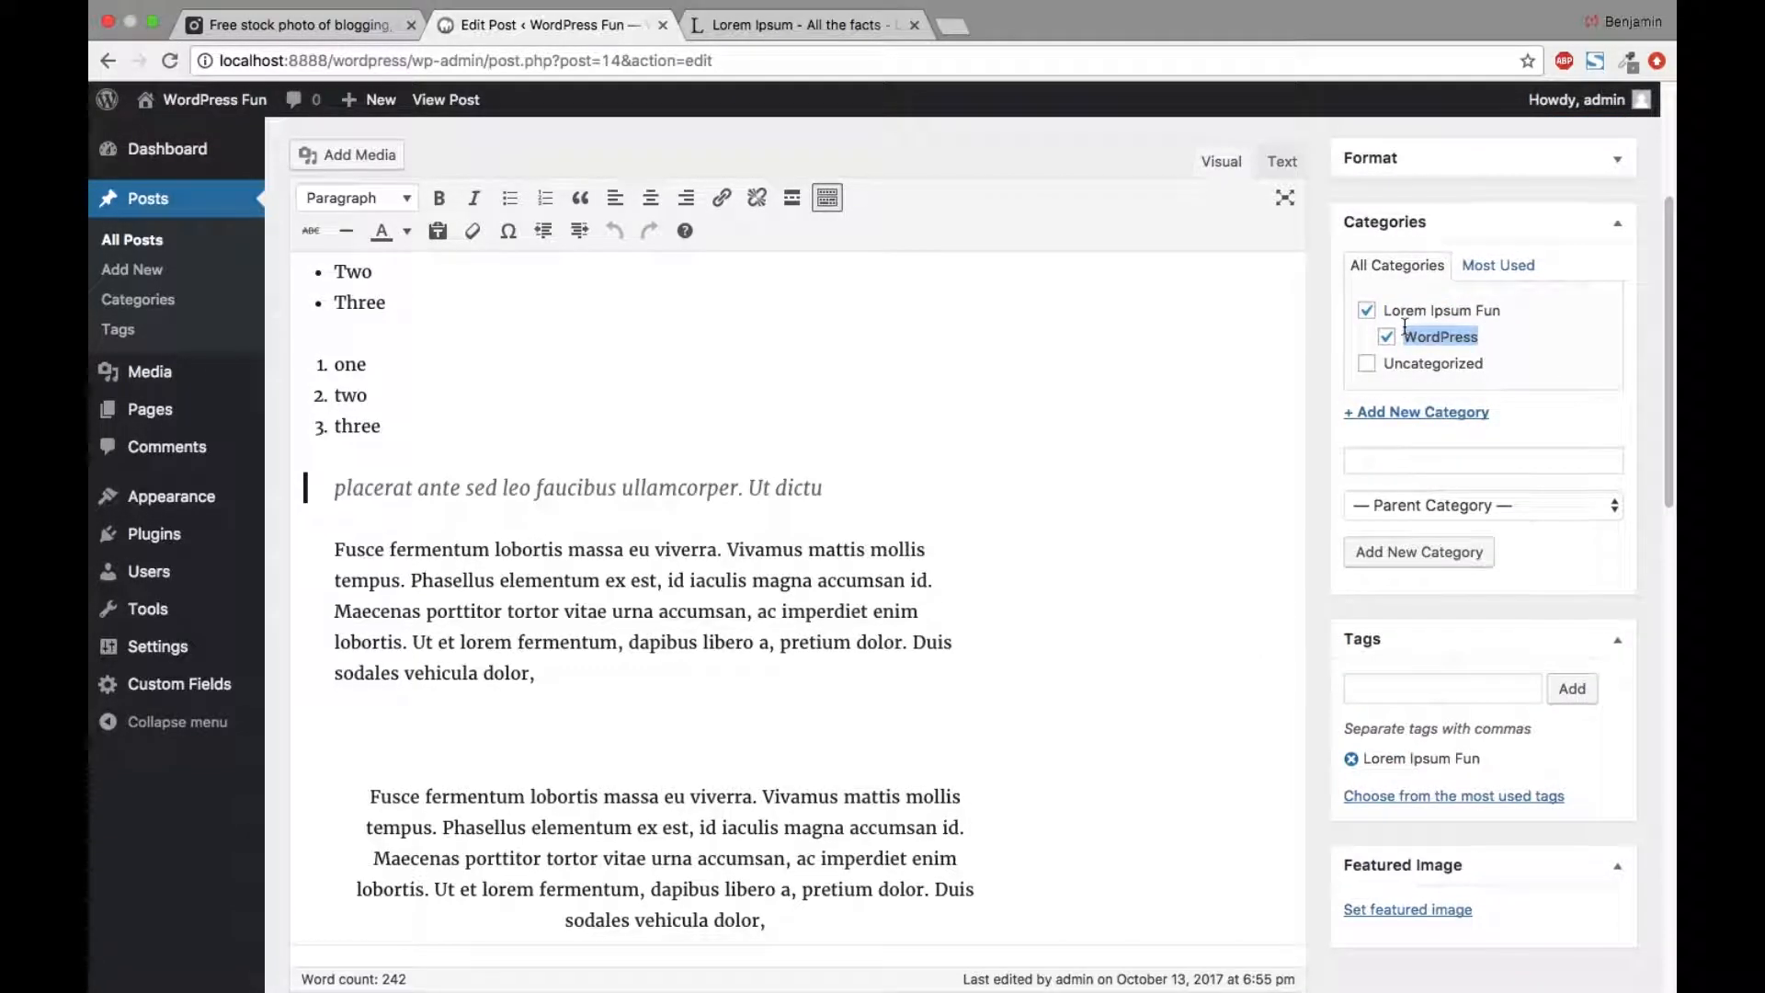
click(1441, 678)
key(super+v)
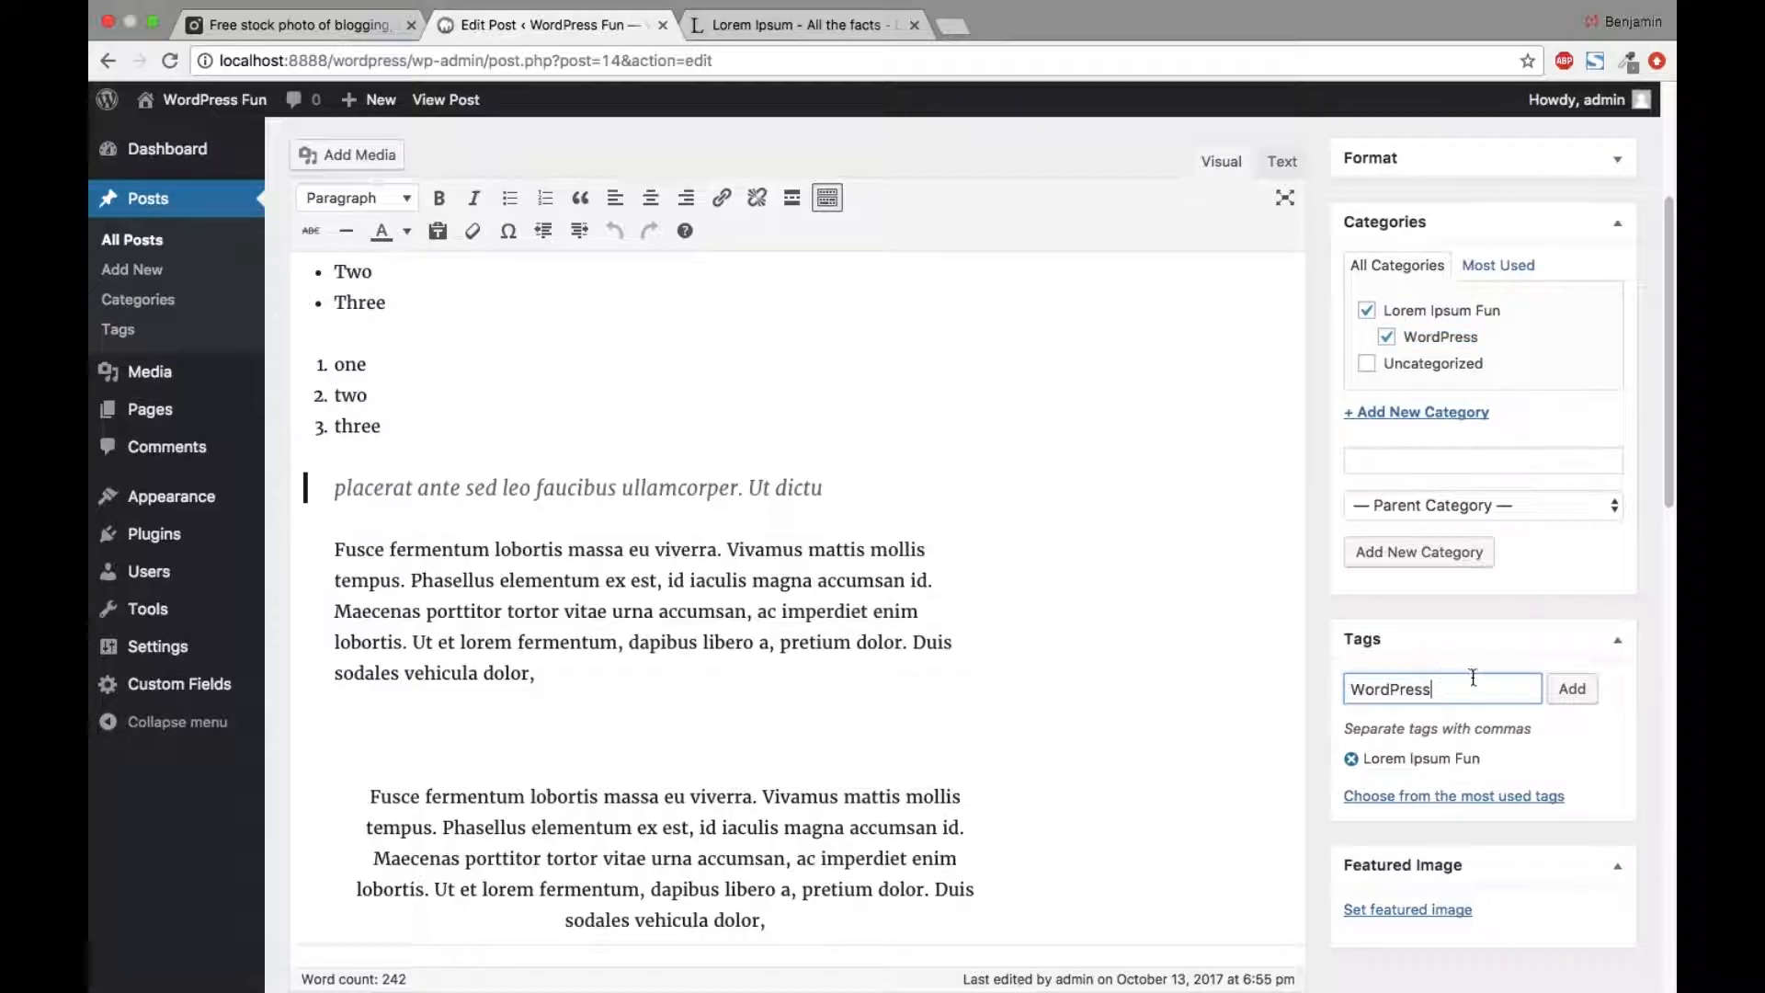
click(1587, 696)
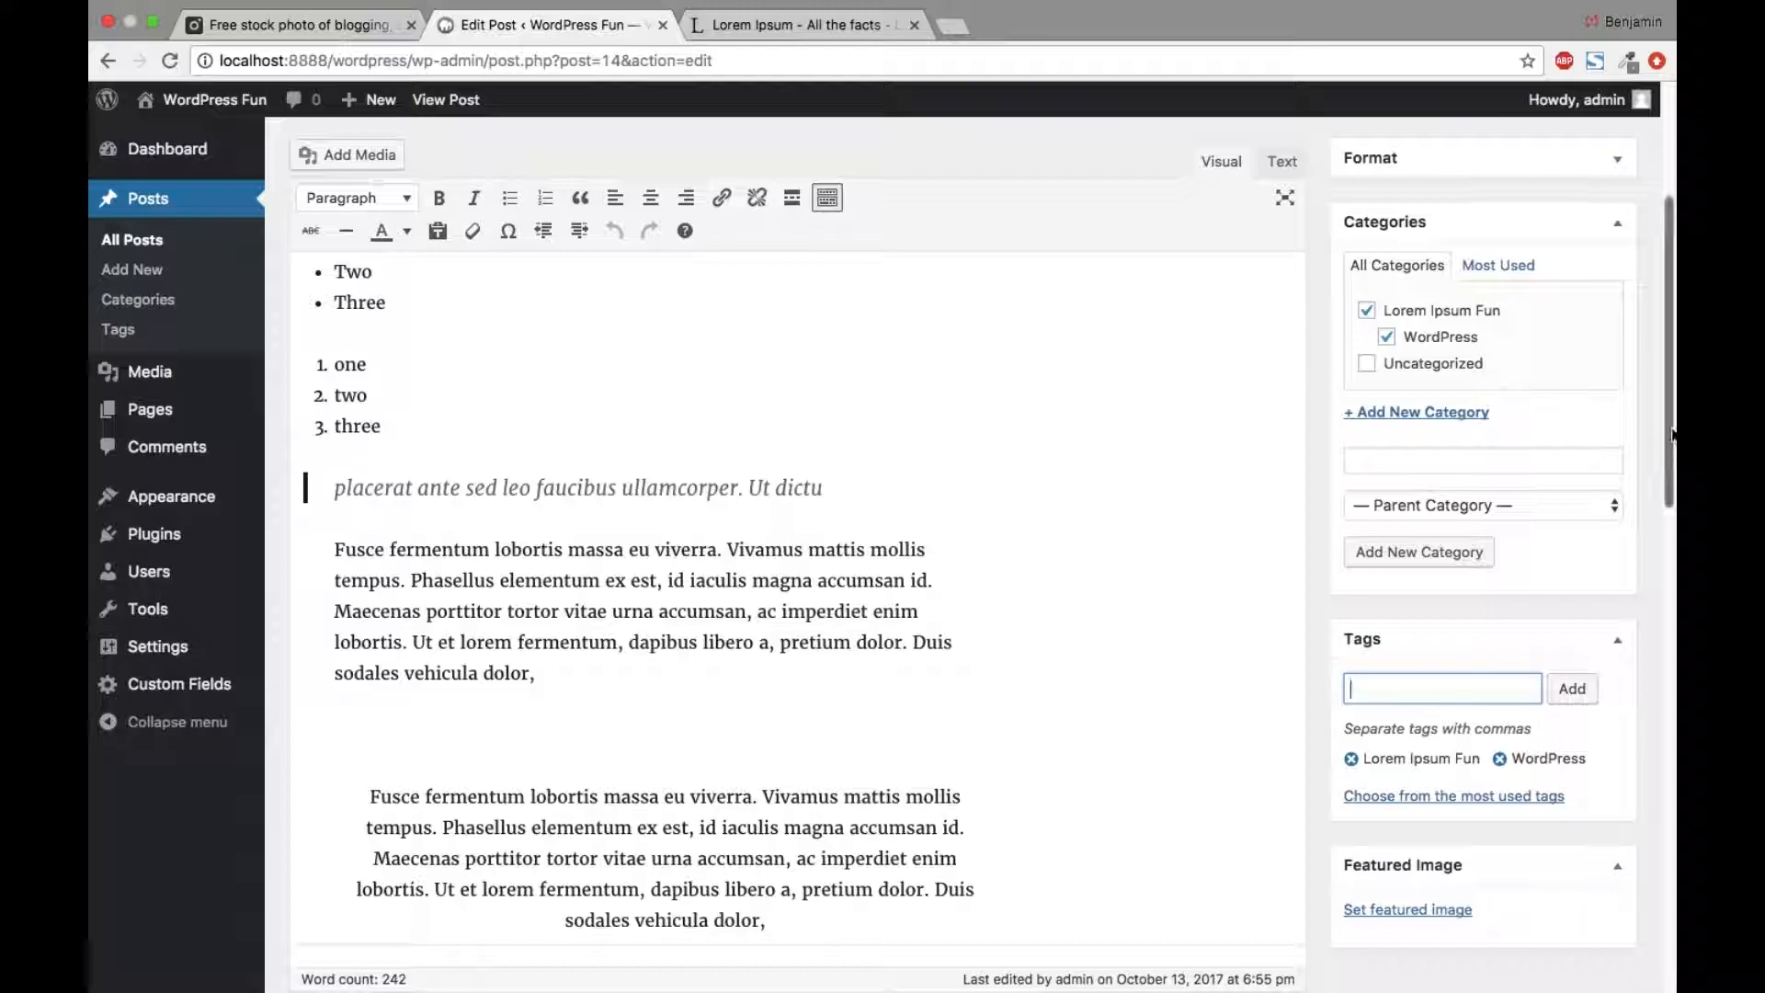
Step: Switch to the Pexels photo page and look over the download sizes offered for the blogging photo
scroll(1643, 658, down, 3)
scroll(1644, 648, down, 4)
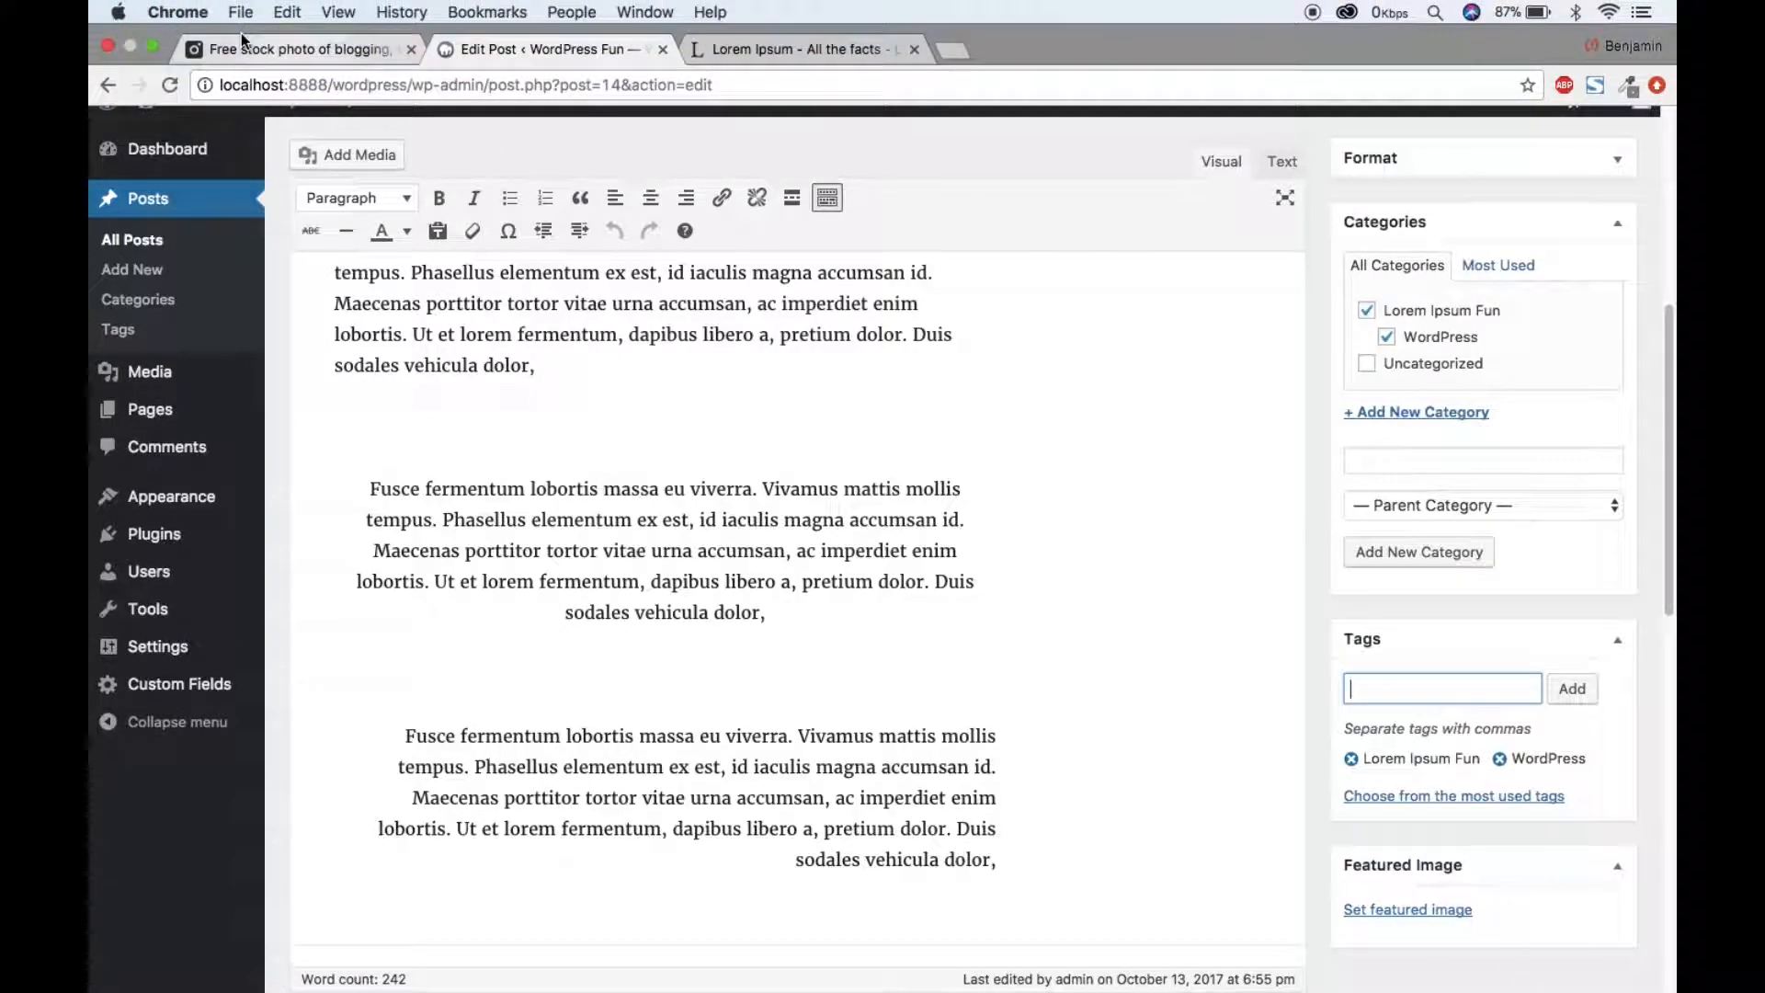
click(240, 51)
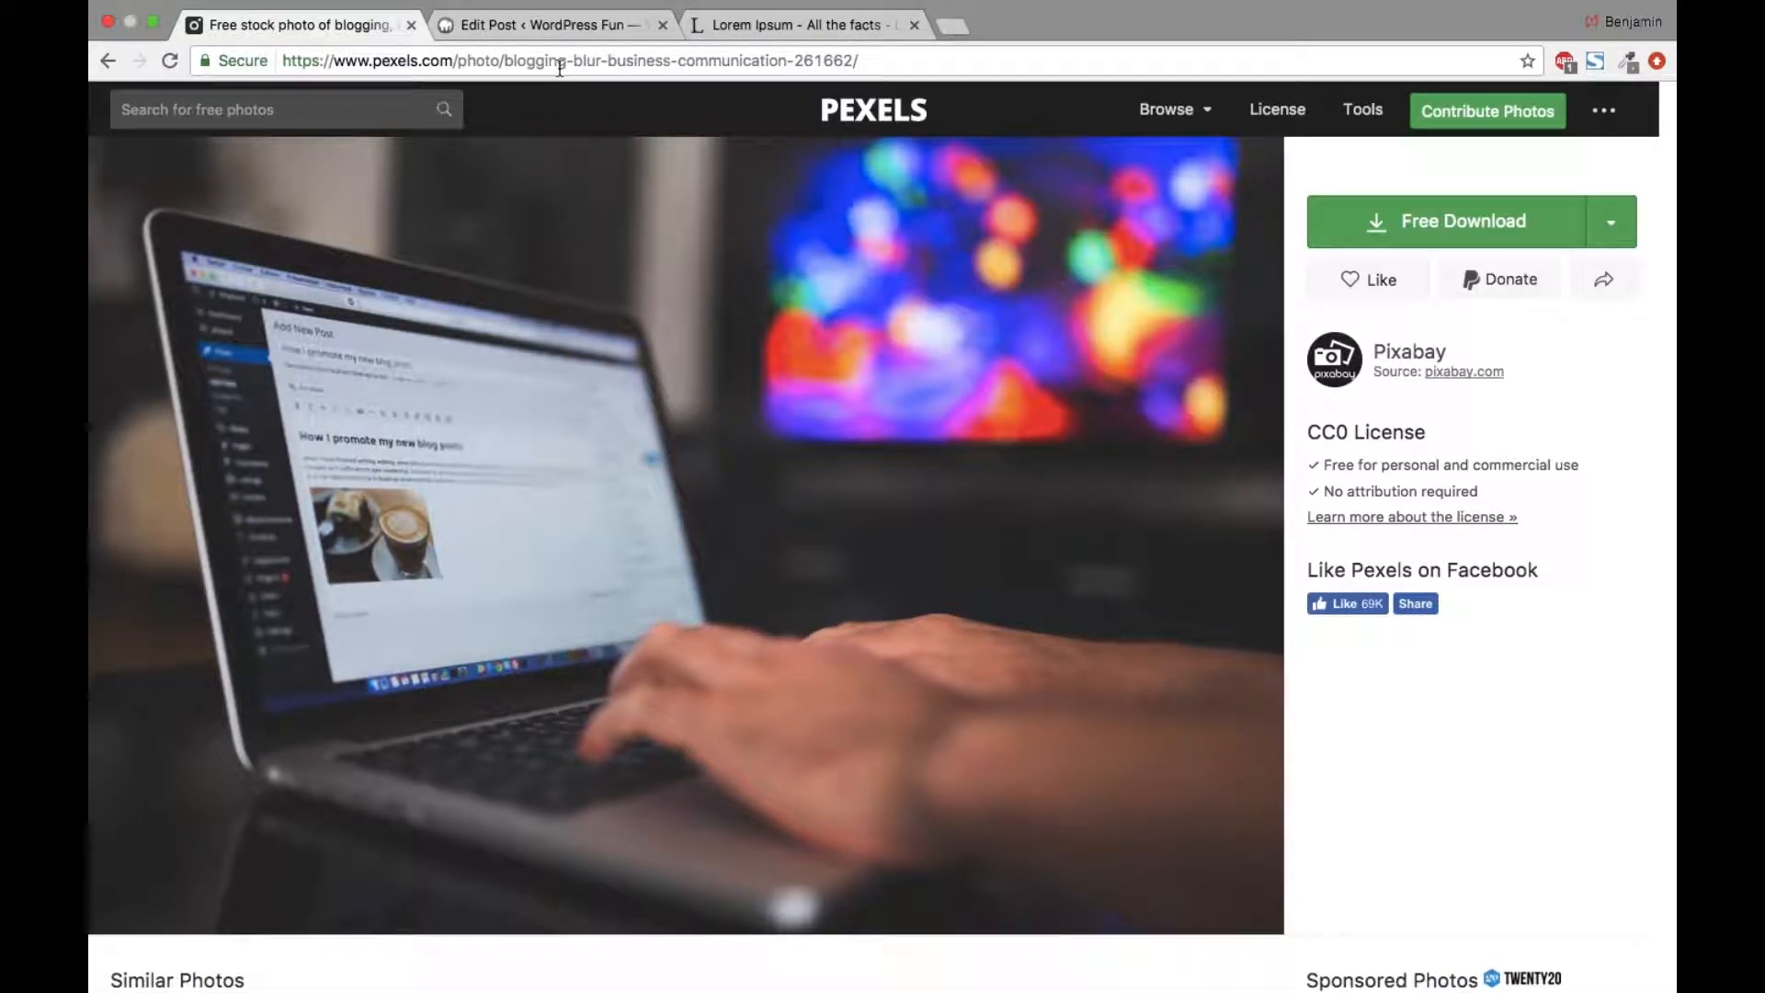
click(1629, 217)
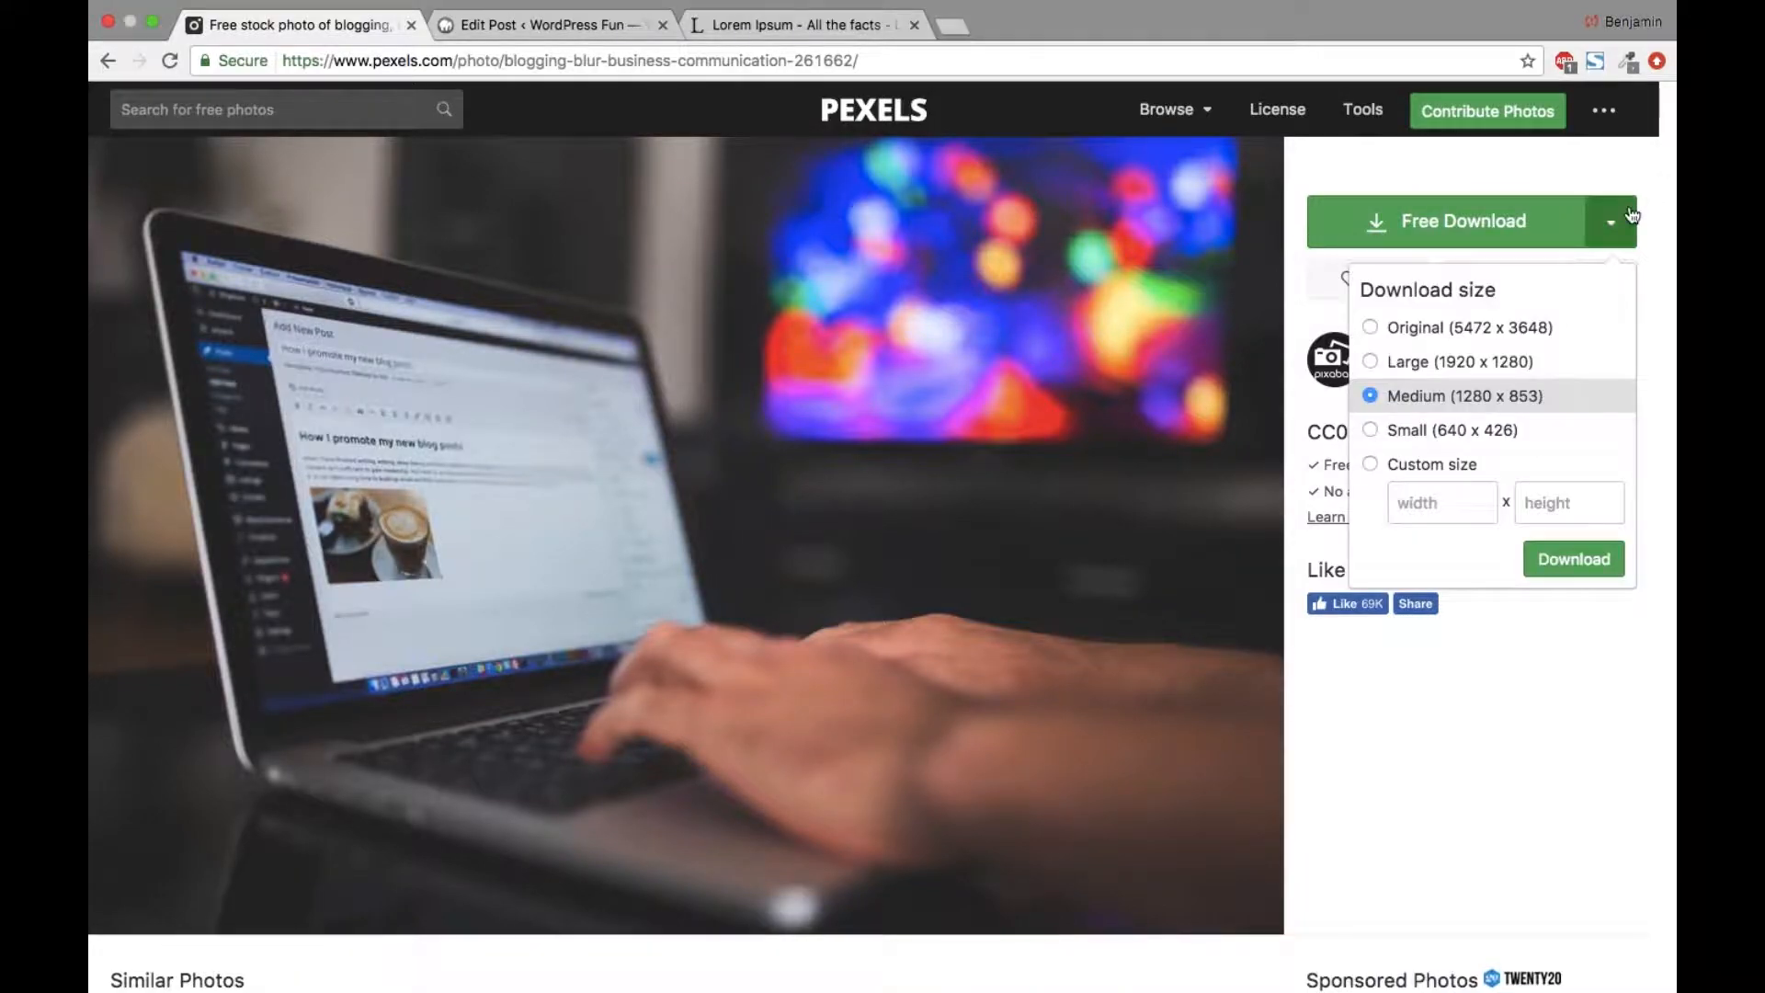
click(1548, 737)
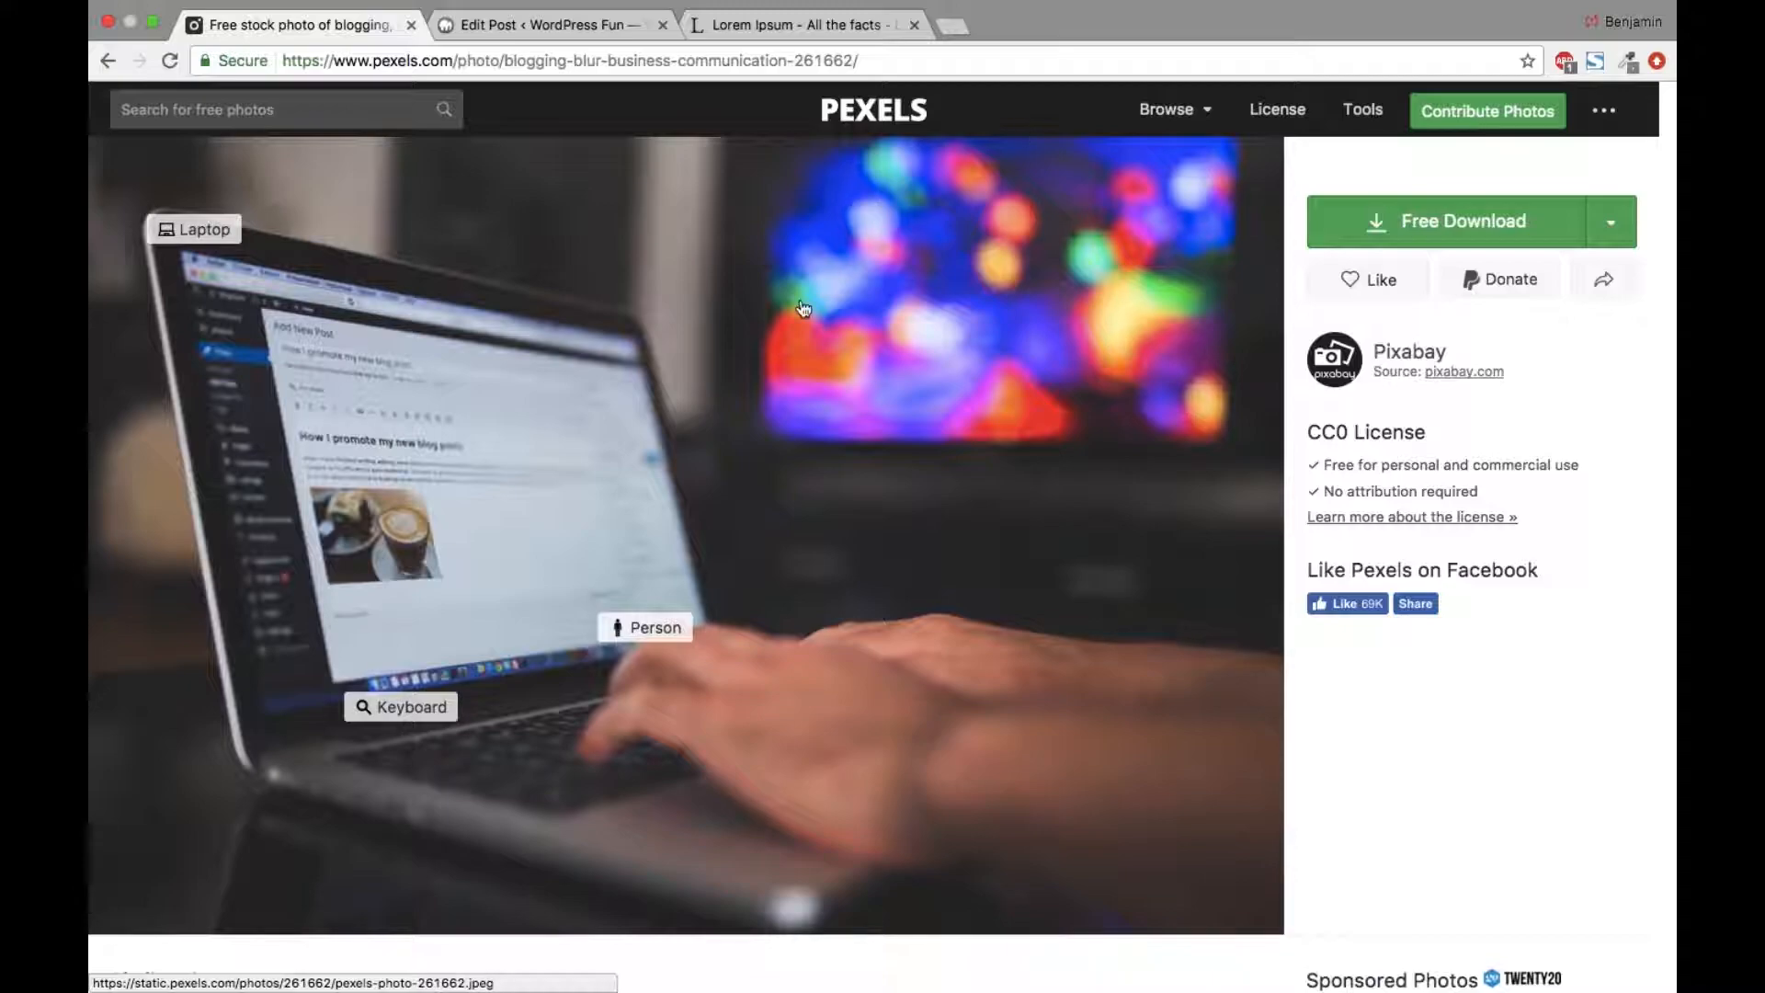
Step: Return to the post, upload pexels-photo-261662.jpeg from the desktop and set it as the featured image
click(543, 25)
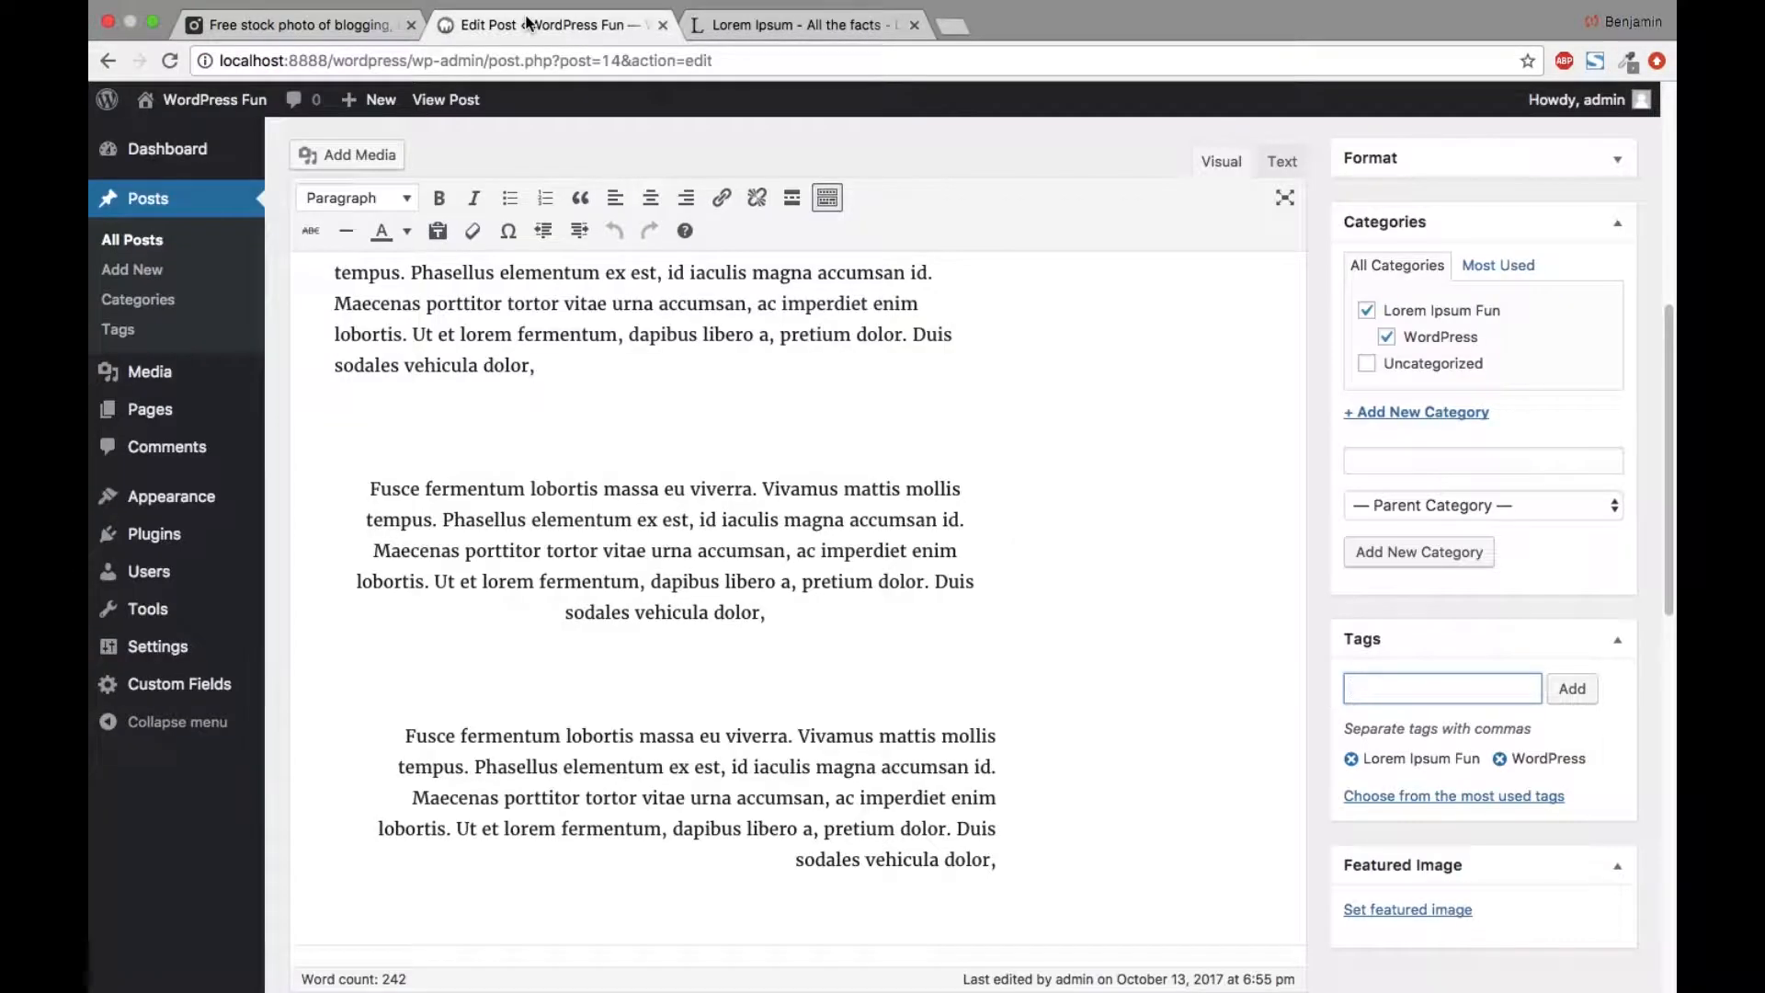
click(1407, 909)
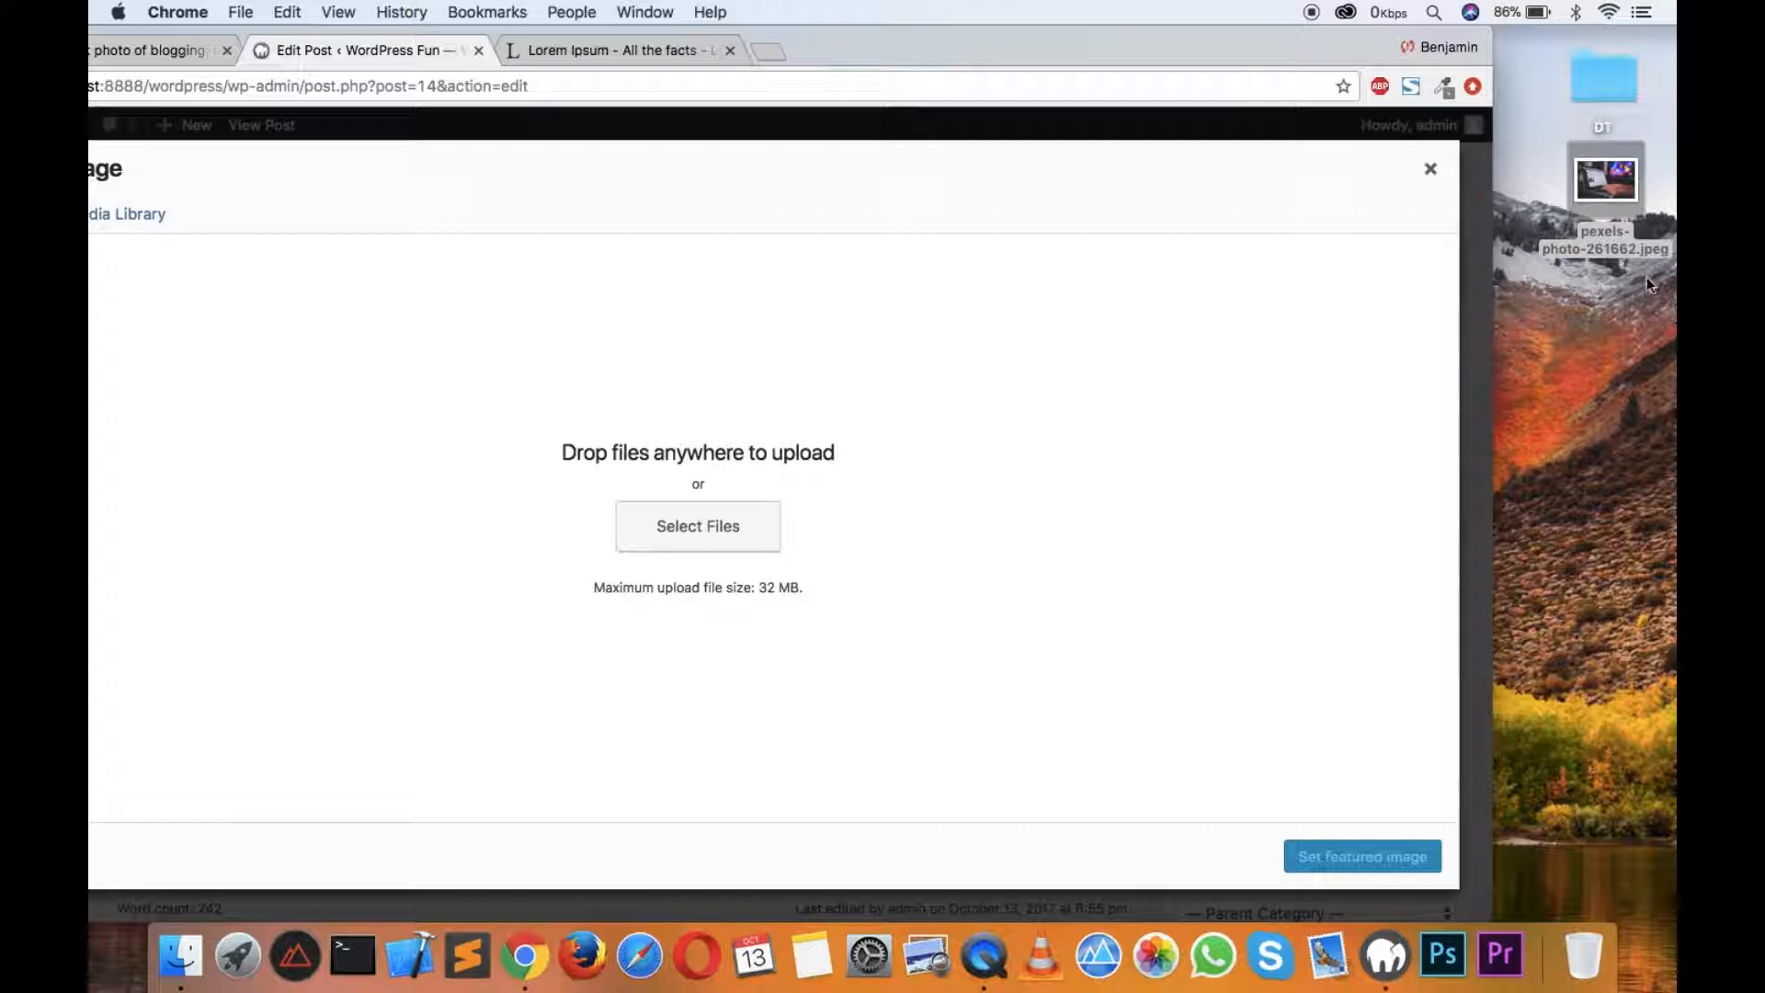
drag(1611, 189, 1001, 473)
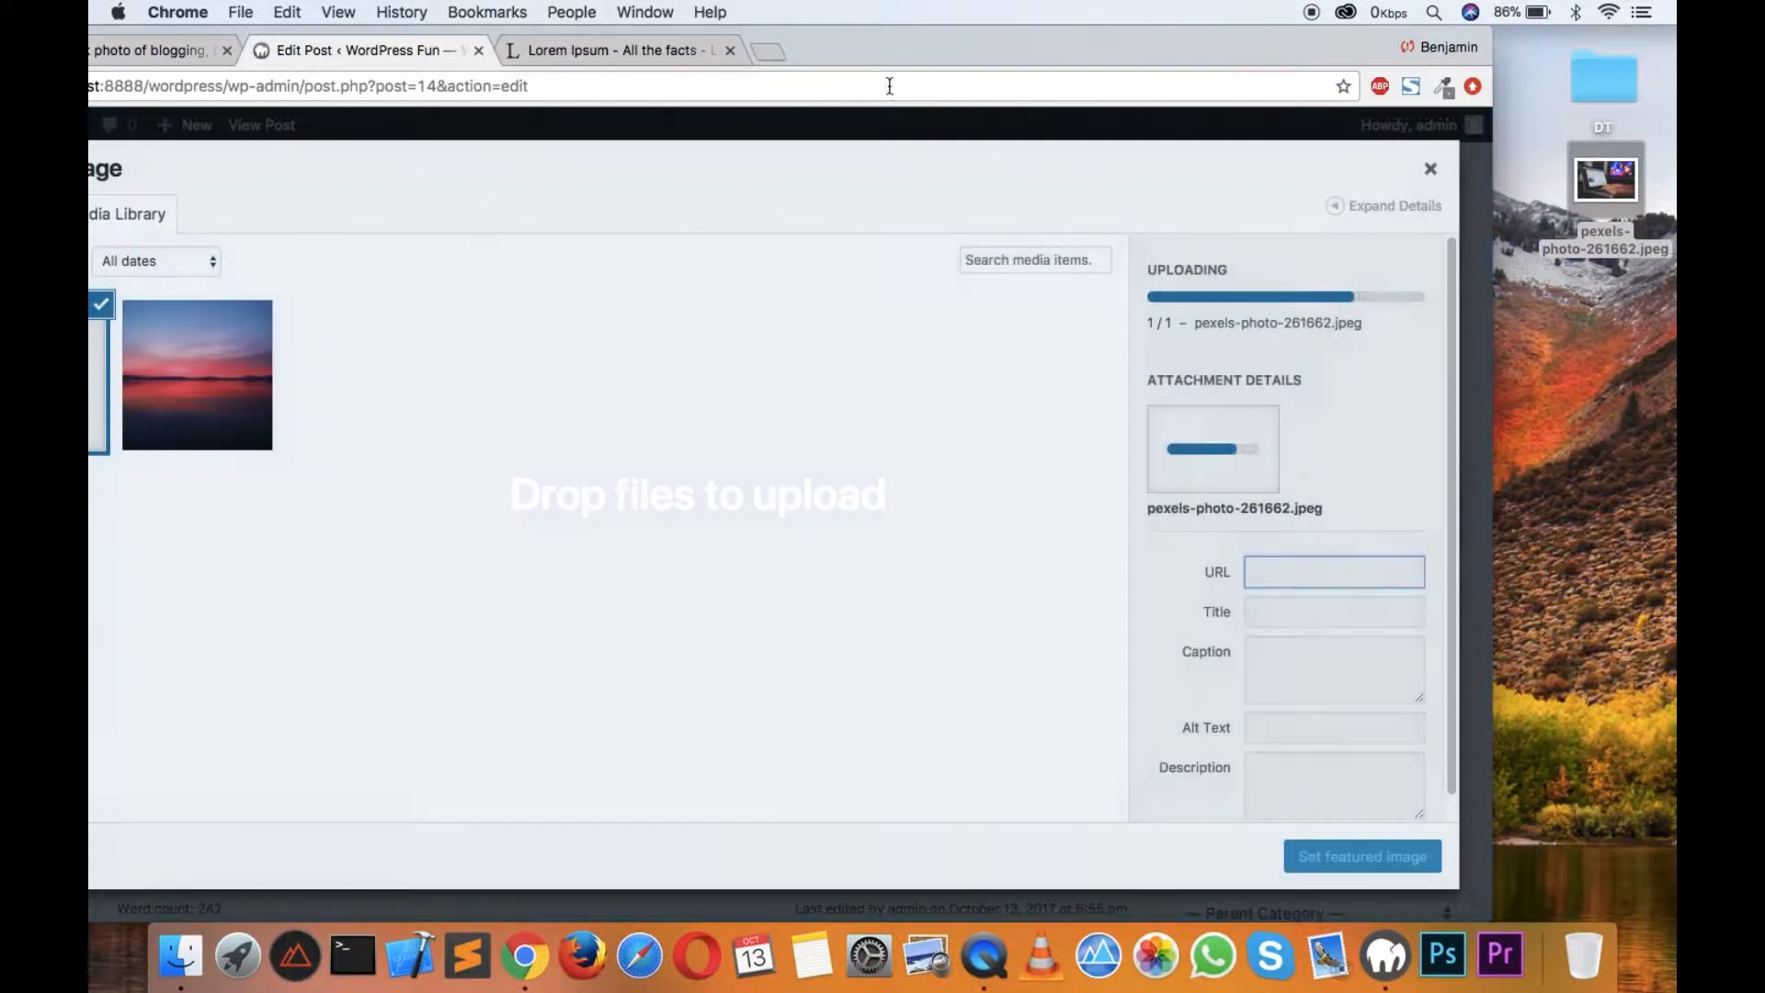
drag(1045, 48, 1199, 28)
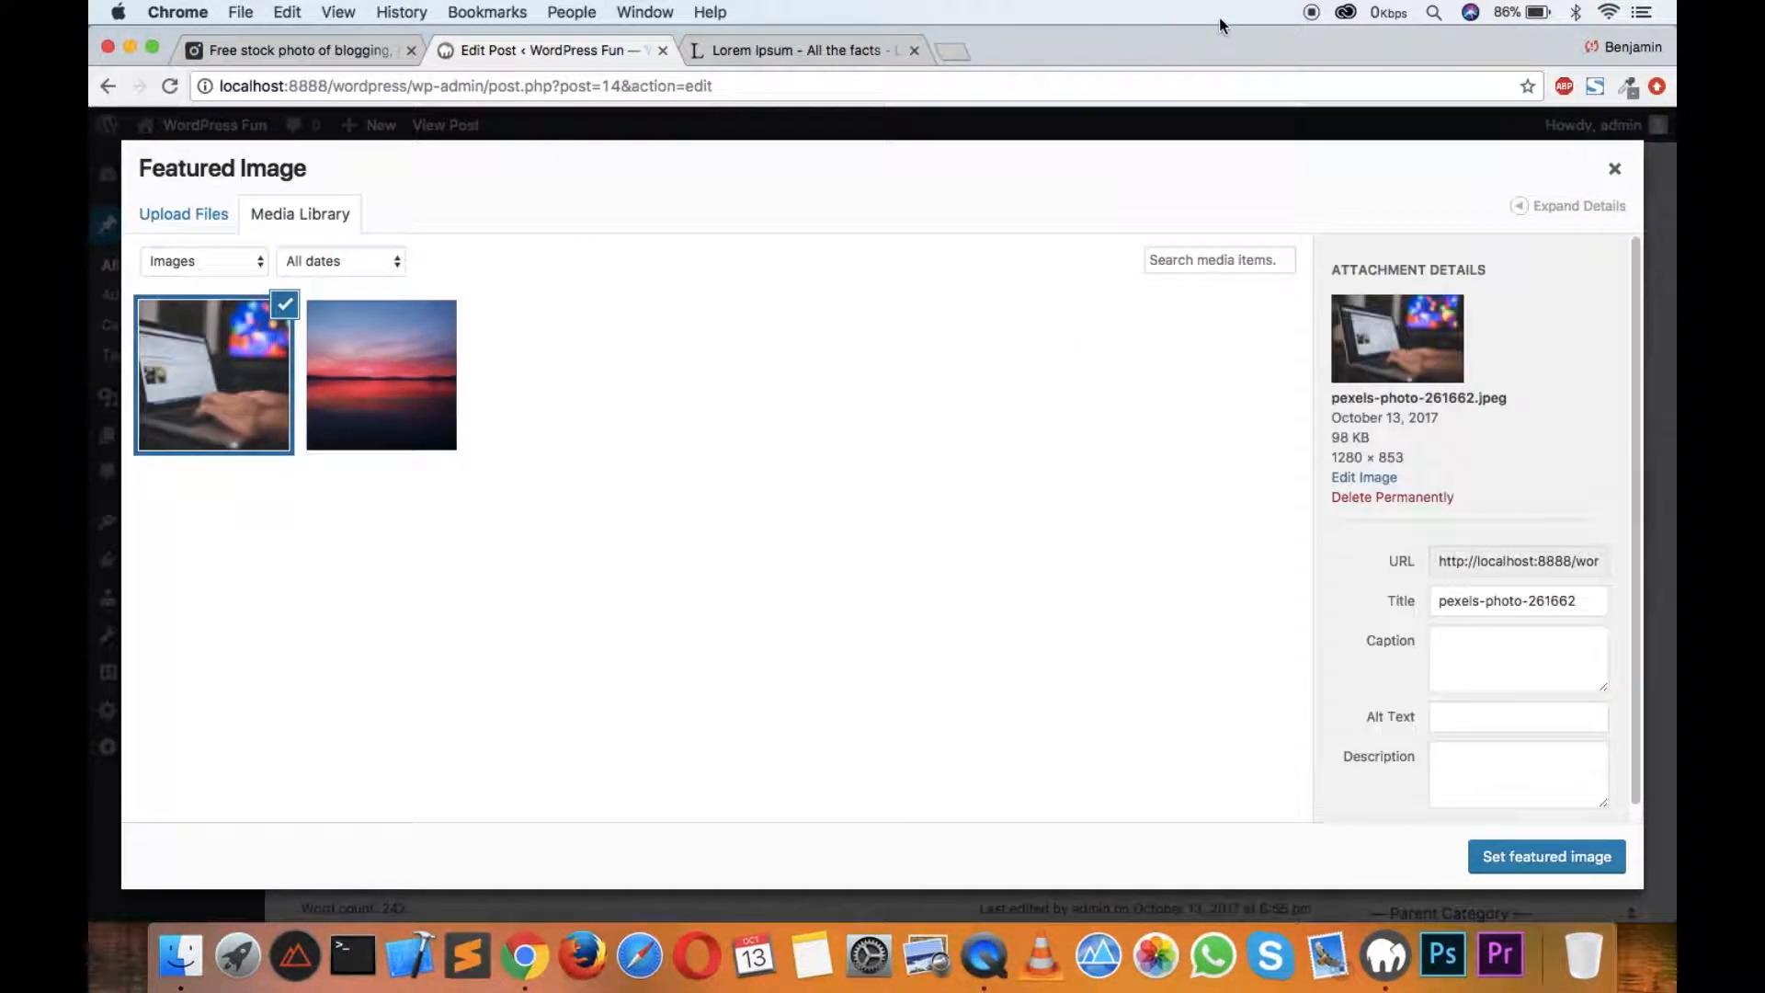
click(152, 46)
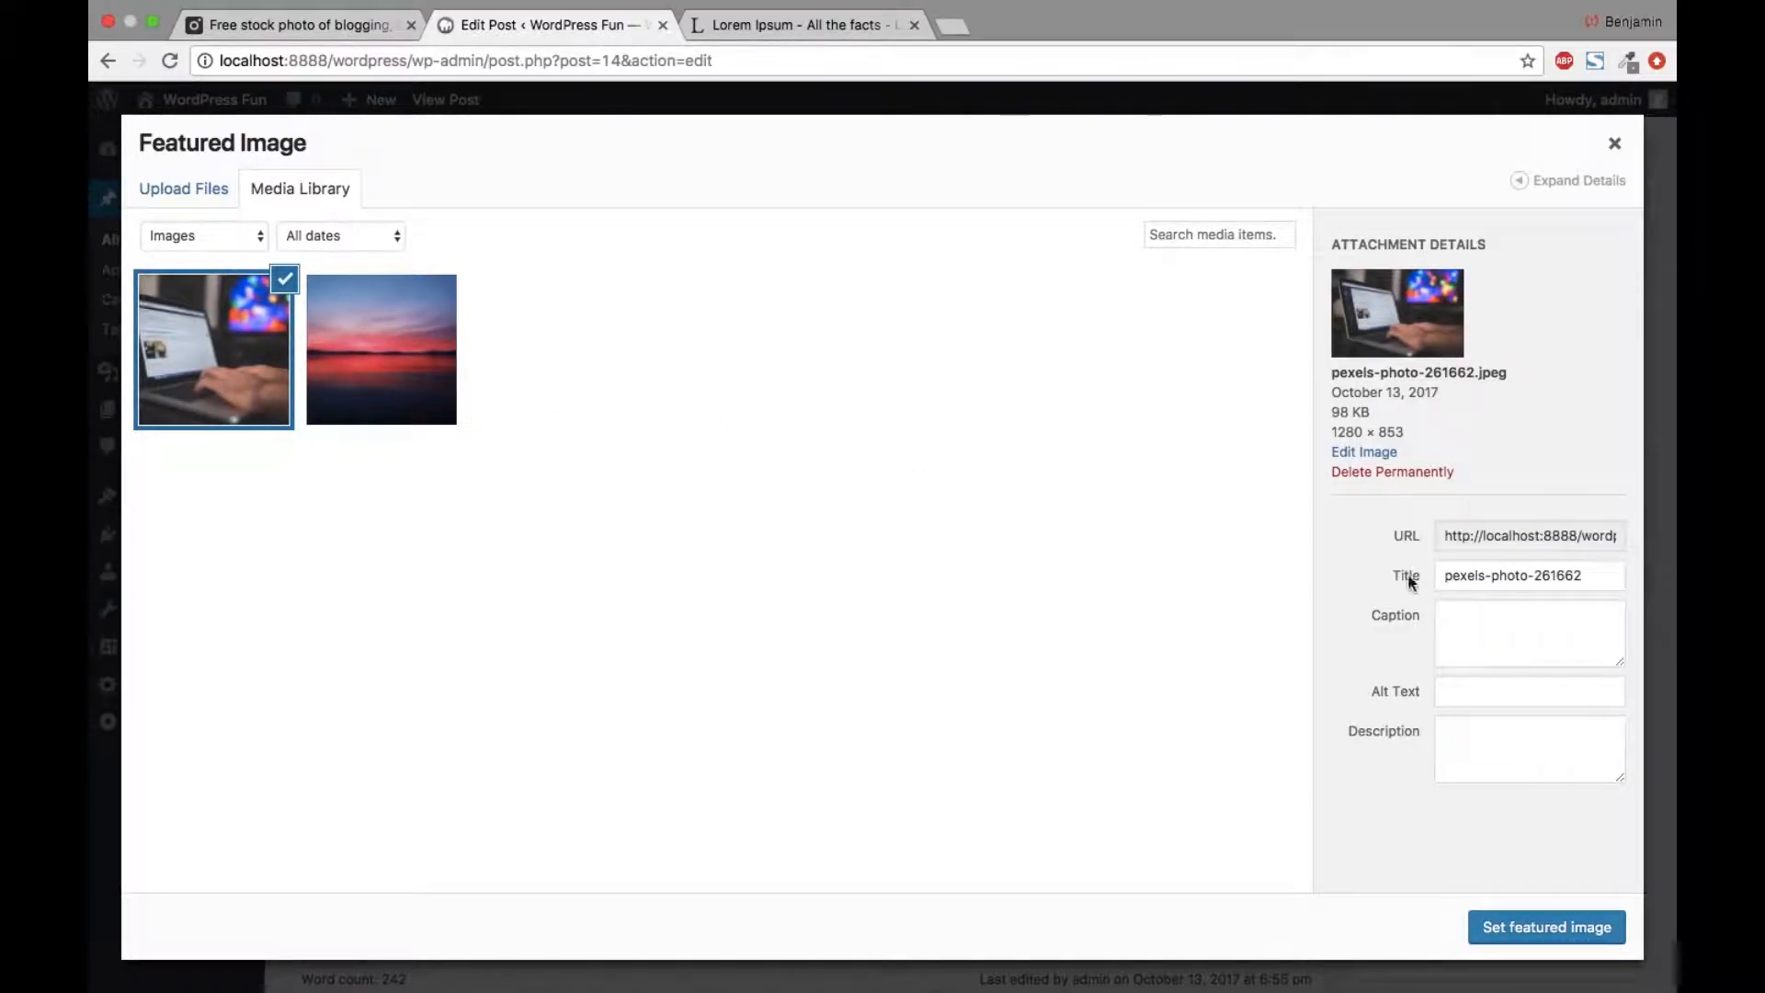
click(1591, 929)
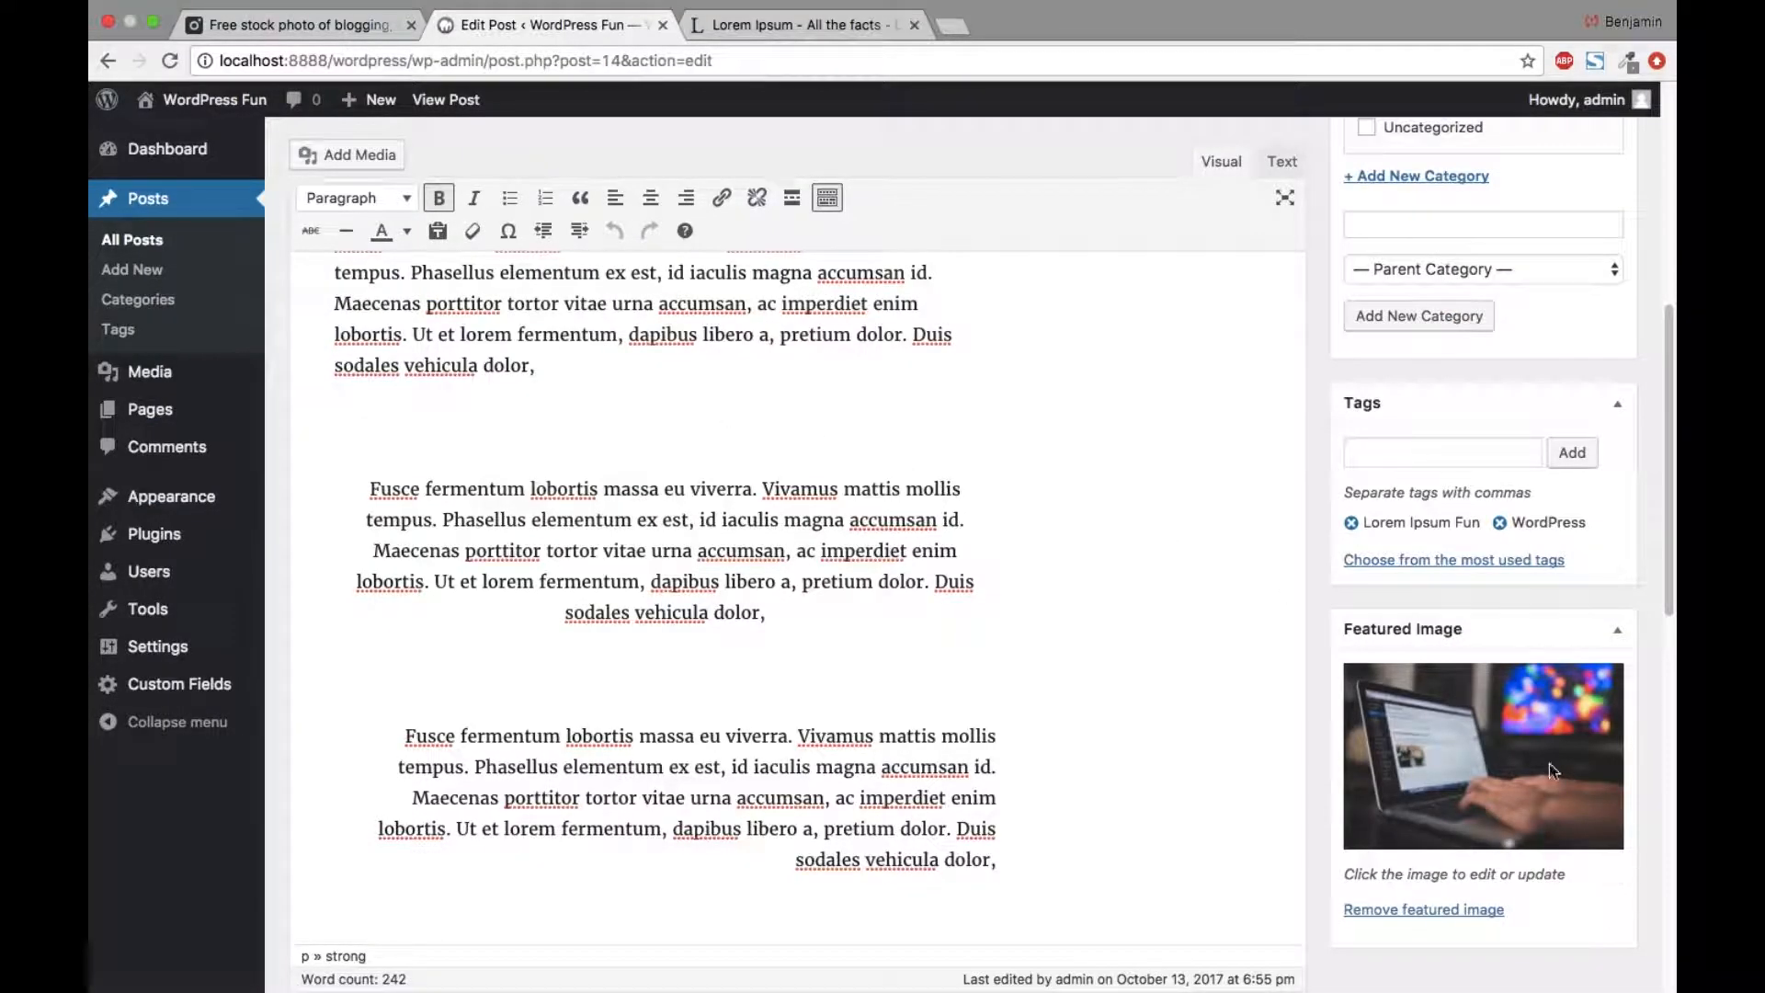
Step: Reopen the featured image's attachment details and give it the caption "Add Caption"
scroll(1553, 769, down, 3)
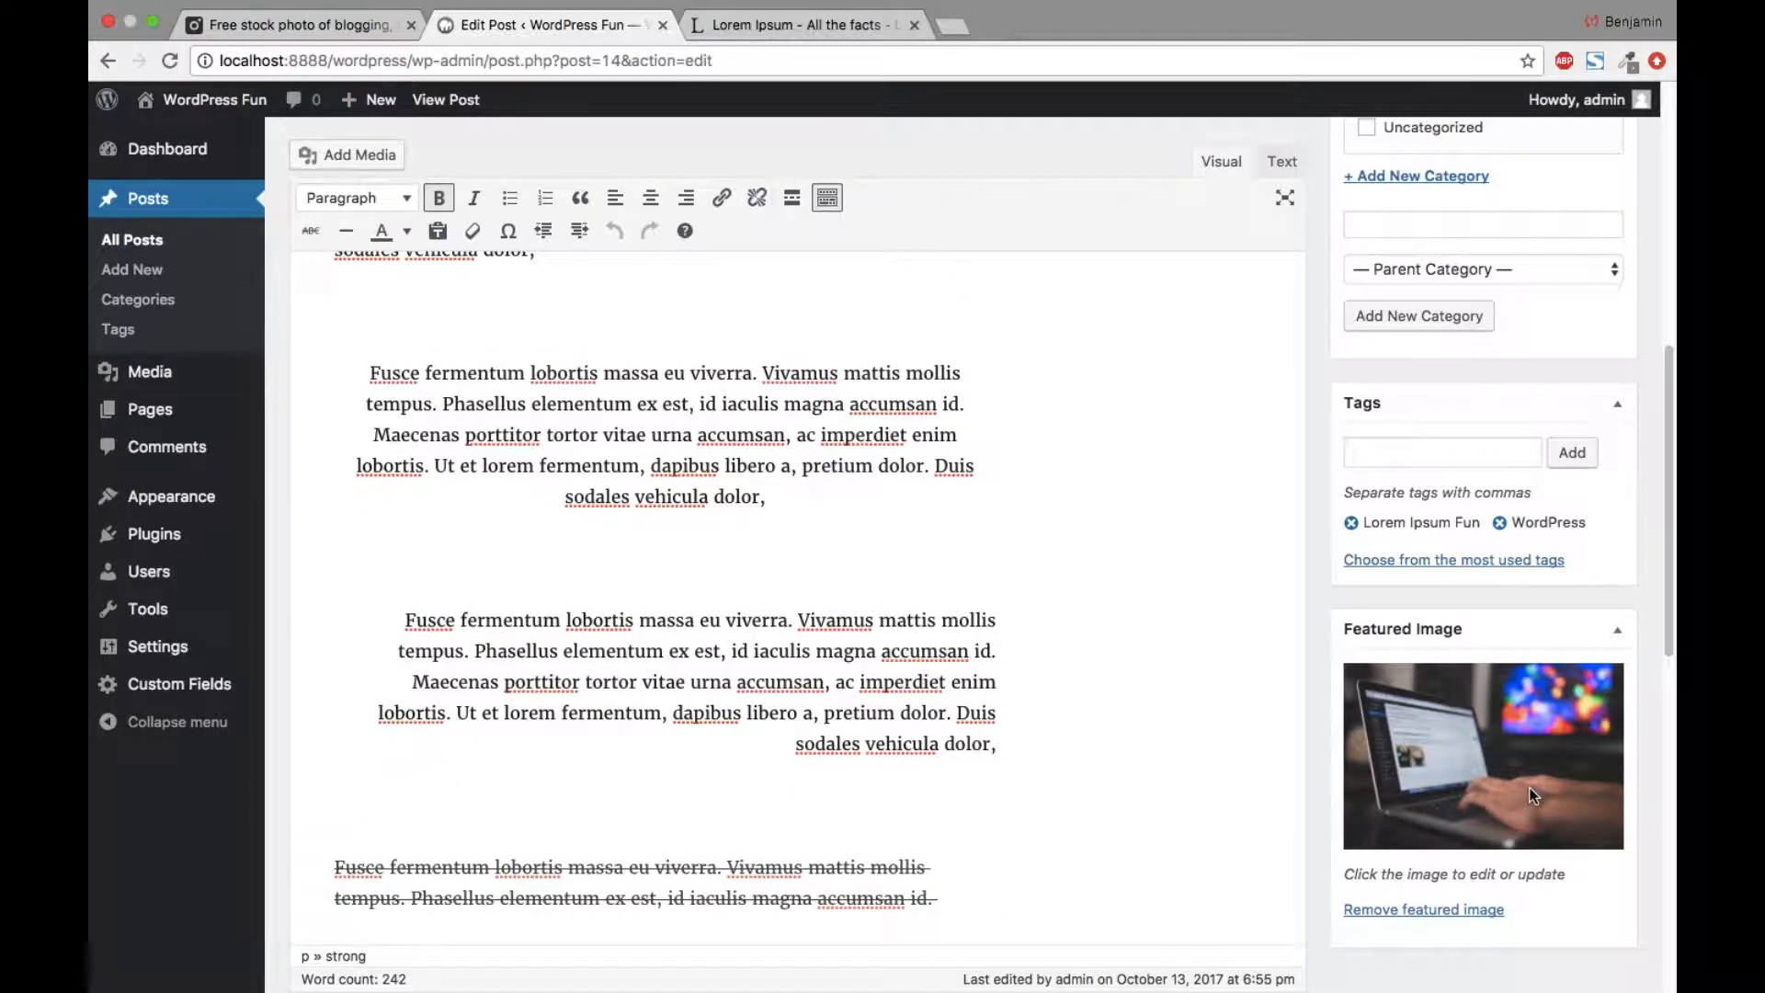
click(1529, 789)
click(1477, 661)
text(Add)
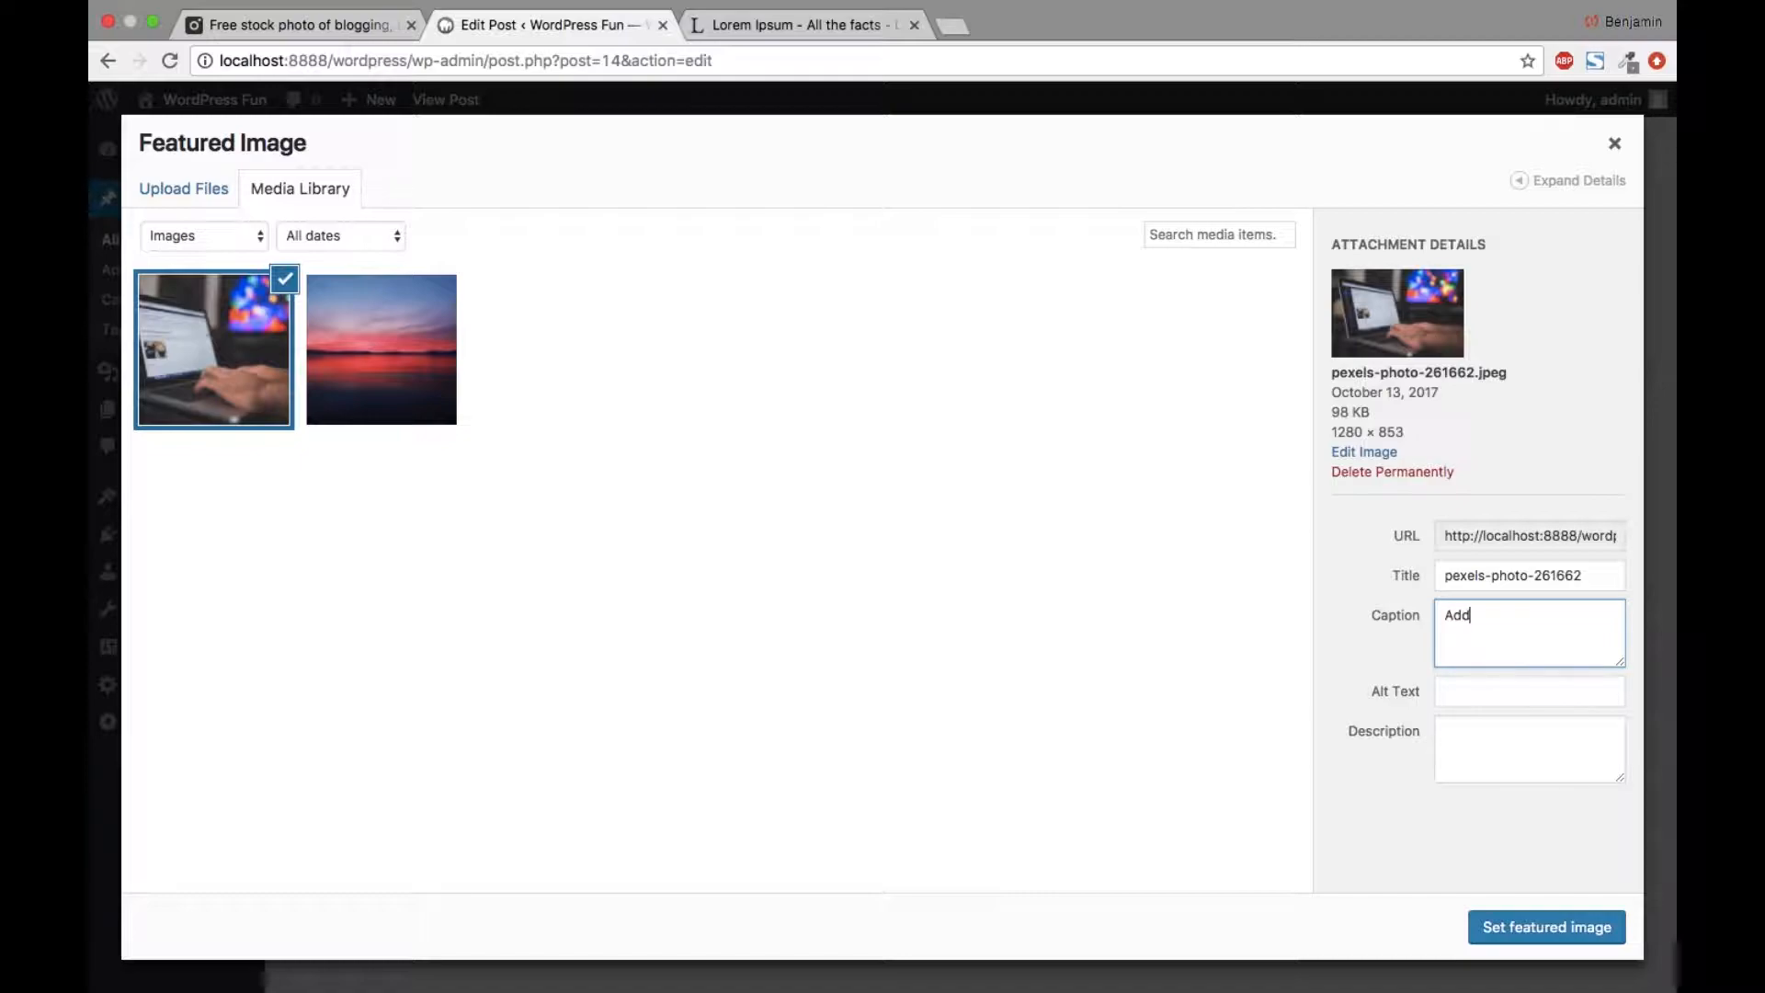
text( Caprionion)
key(Tab)
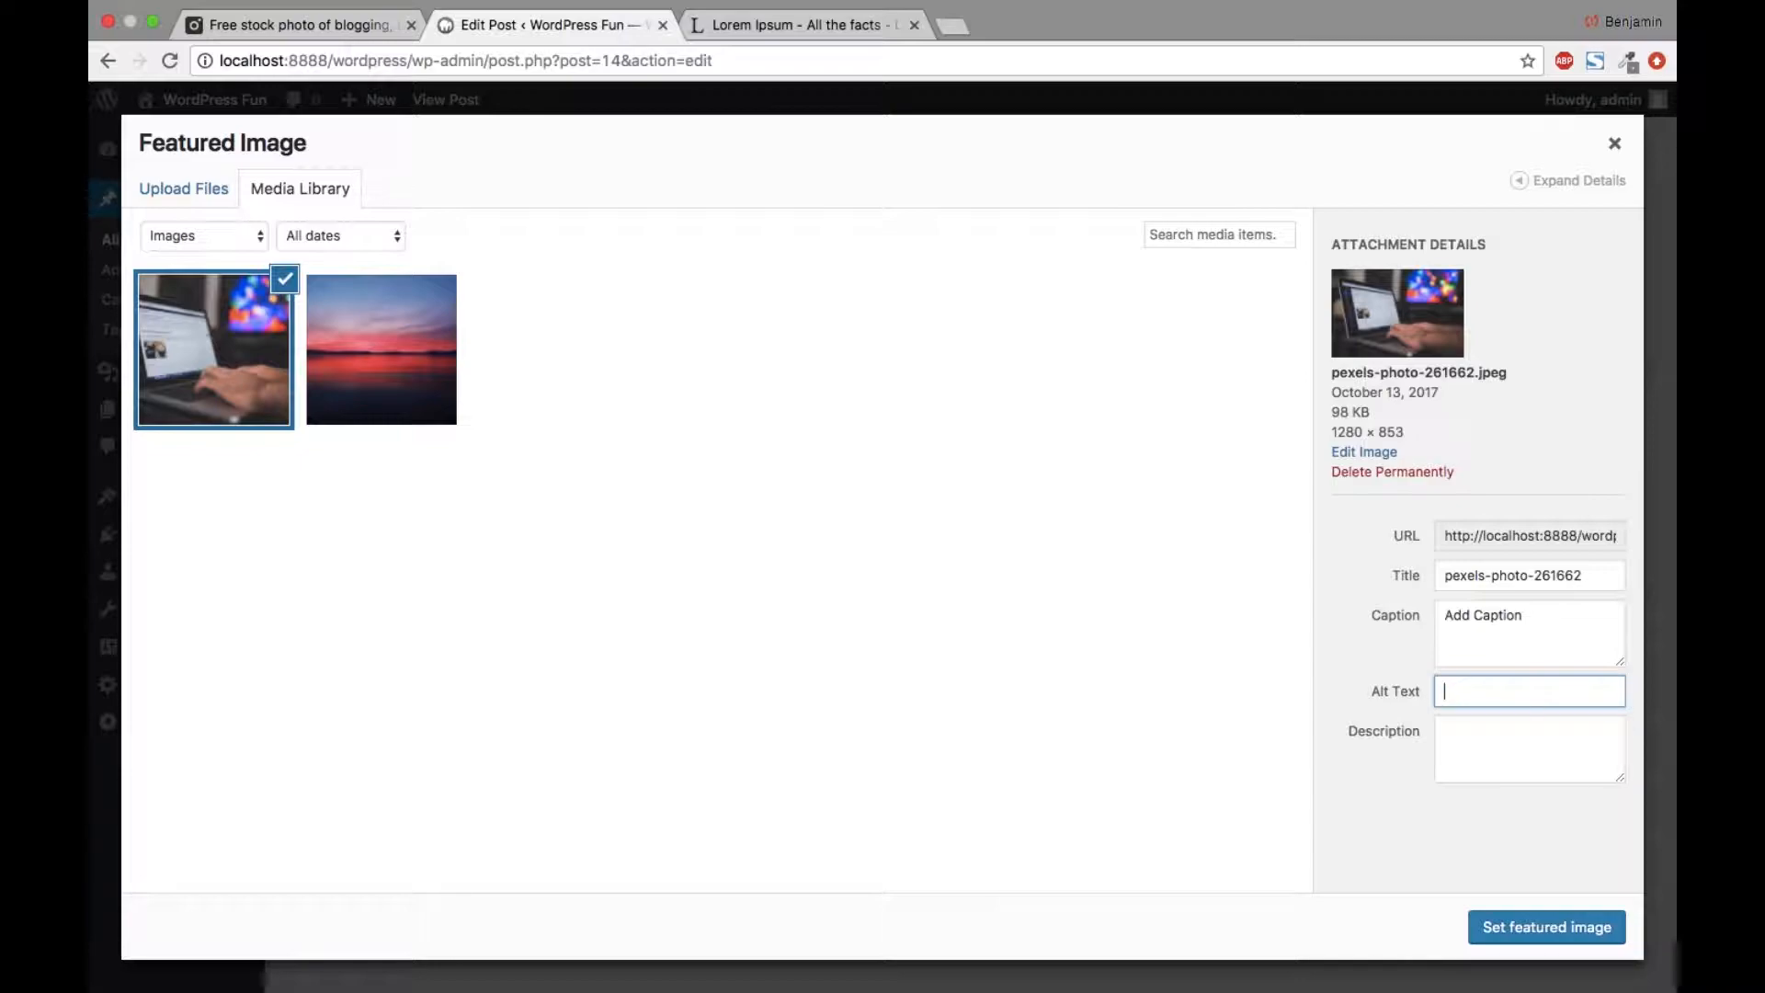
Step: Set the image's alt text to "This is a photo from our lorem ipsum post" and apply it as the featured image
text(This is )
text(a phot)
text(o from ou)
text(r lorem i)
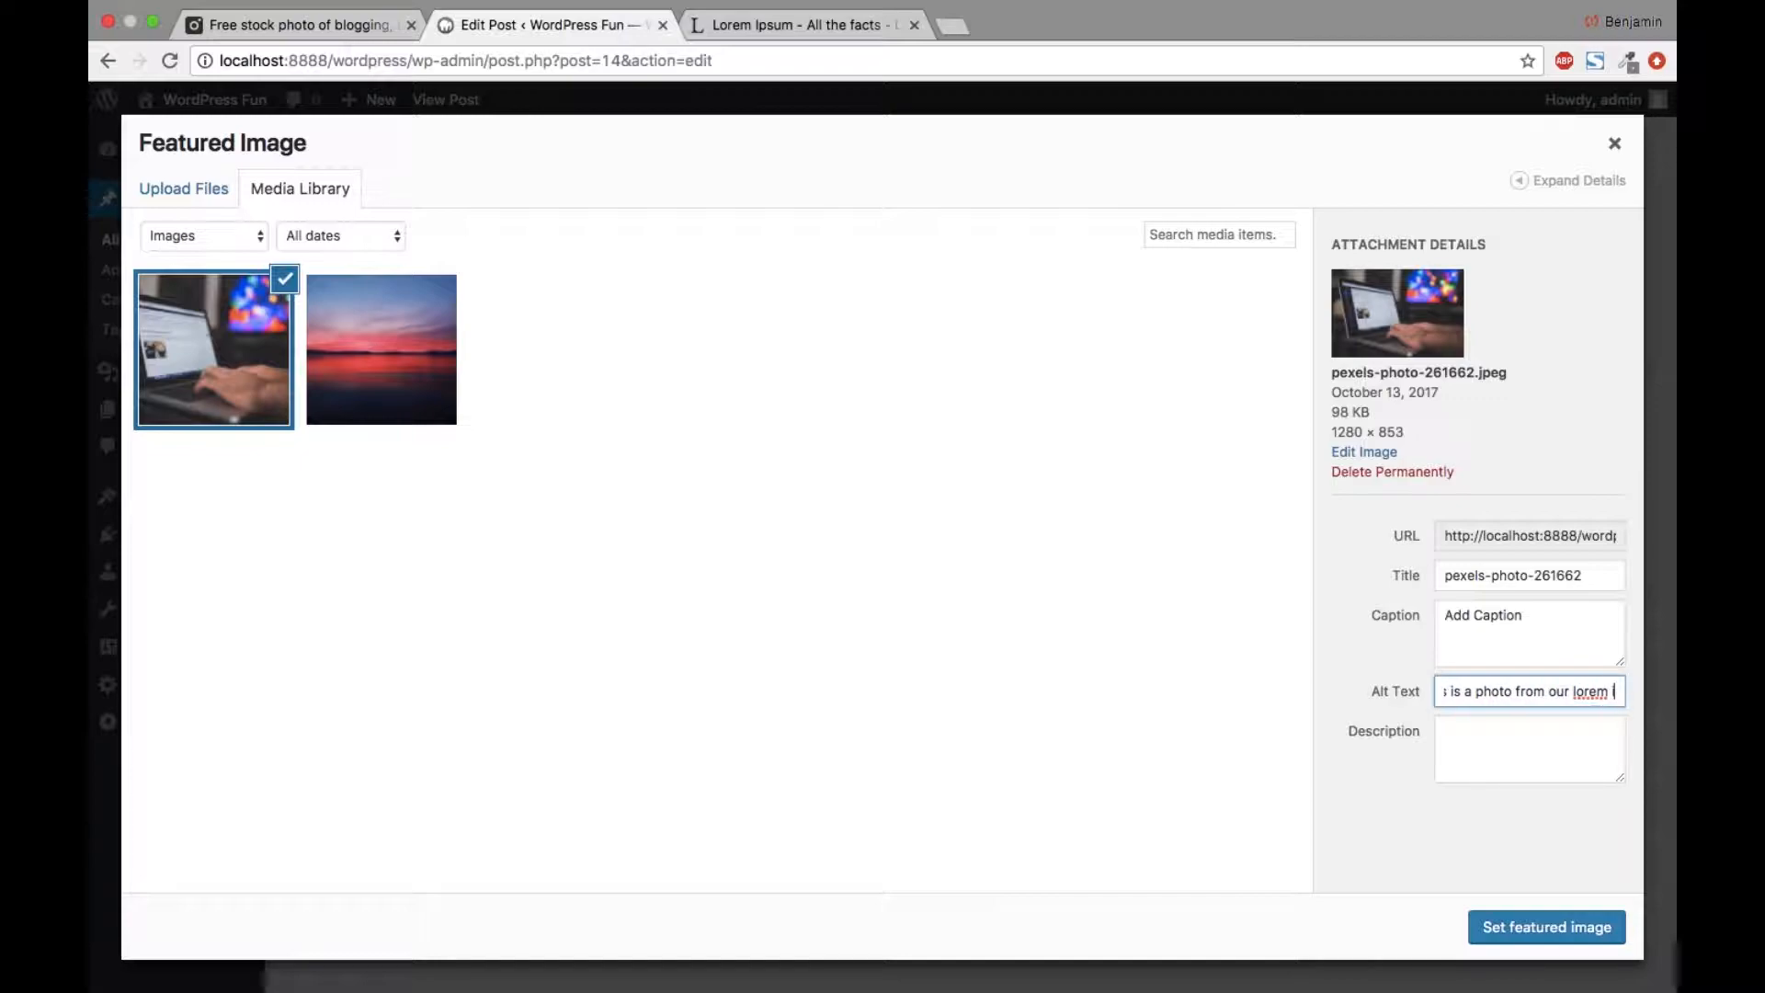
text(psum post)
click(1554, 775)
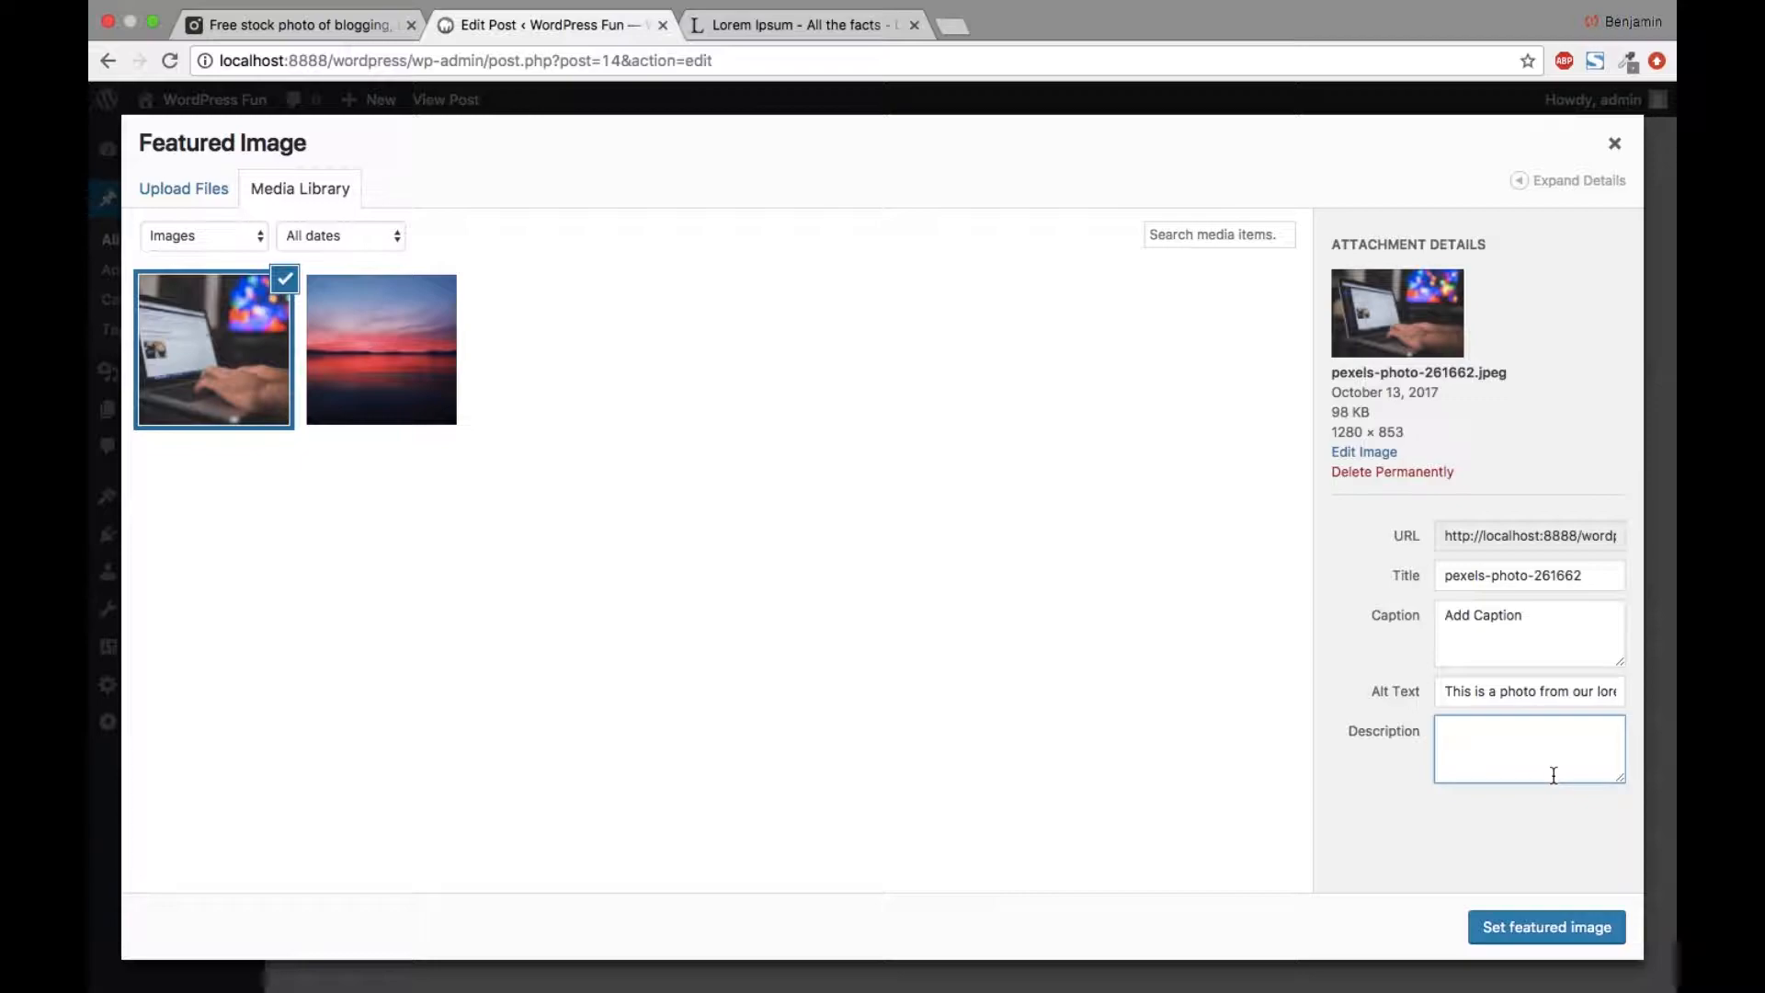
click(1504, 924)
Step: Scale the featured image to 1000 × 666 pixels in the image editor and set it as the featured image again
scroll(1665, 432, down, 2)
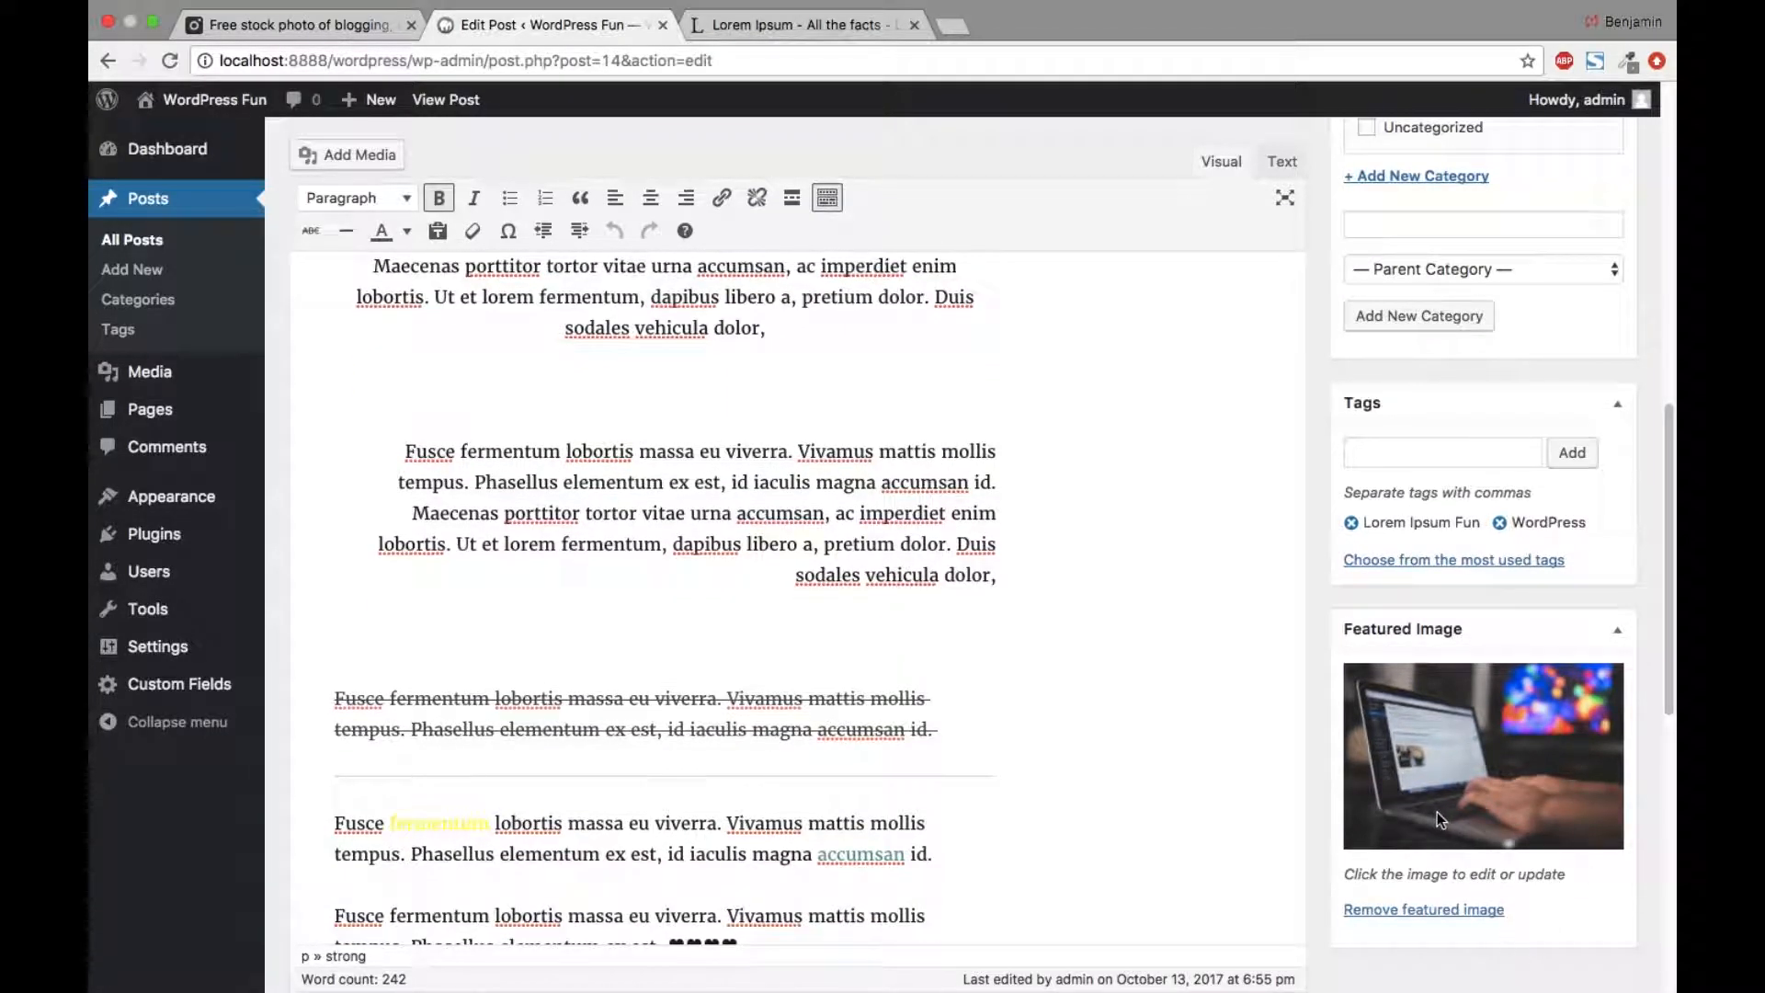
click(1432, 787)
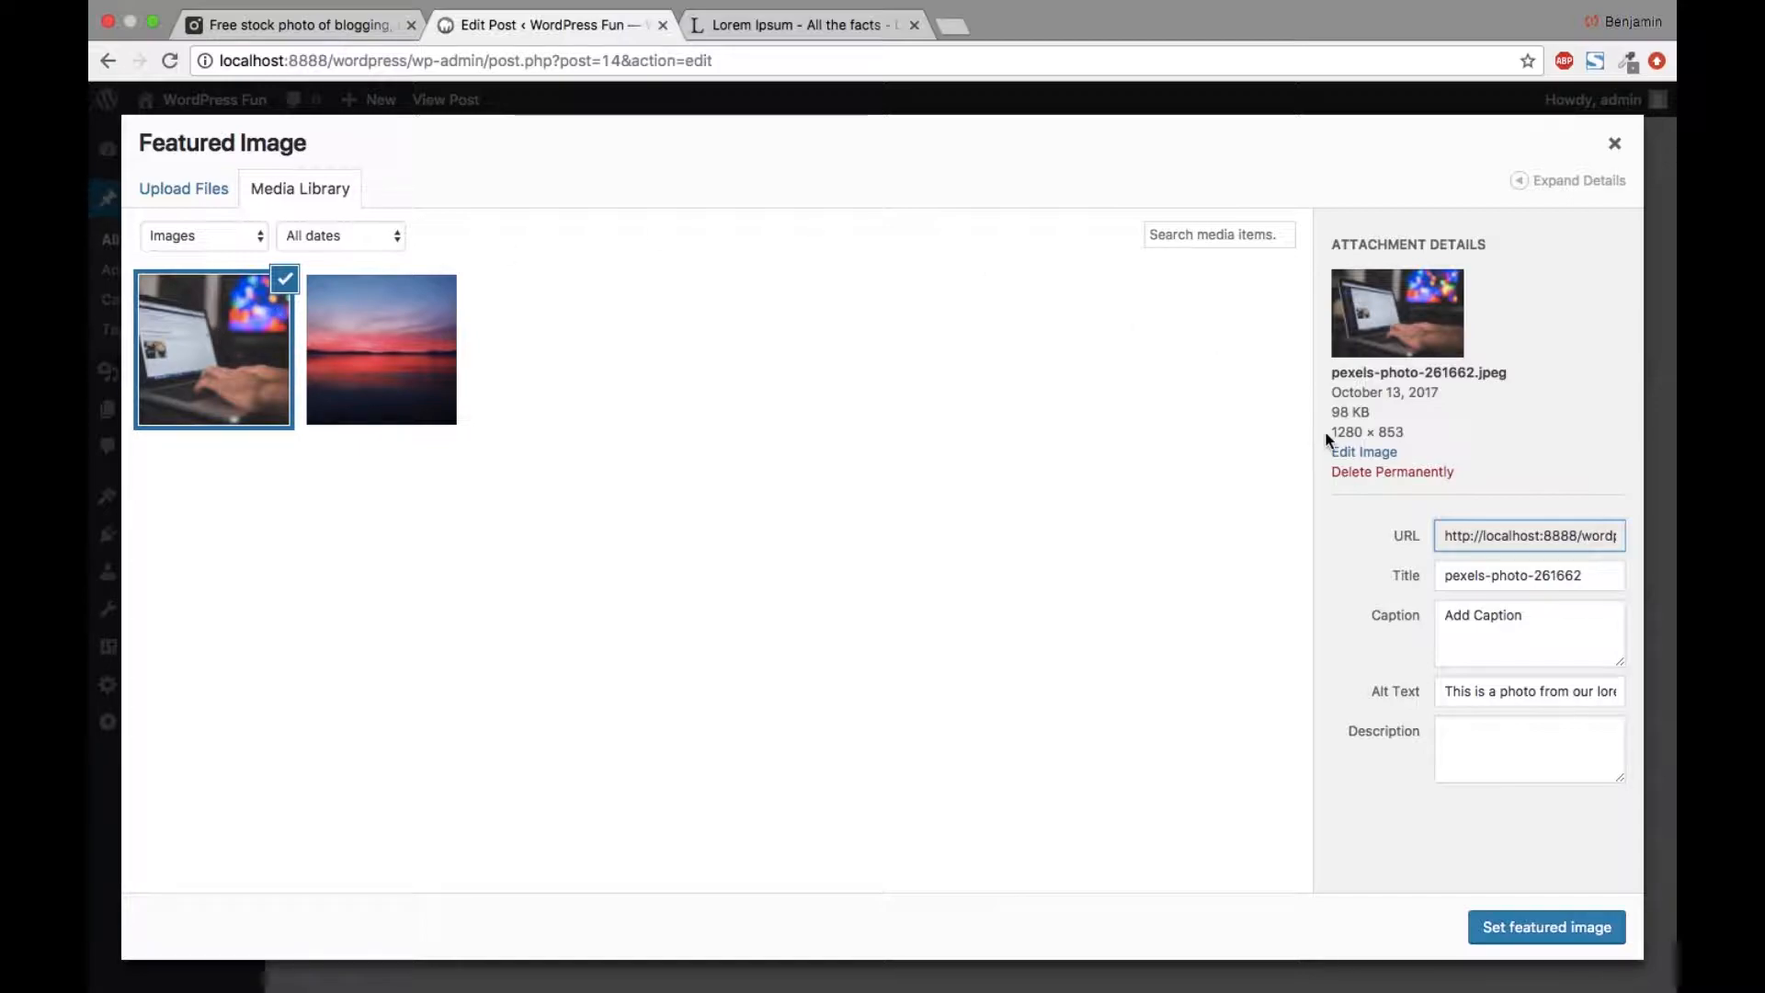
click(1382, 450)
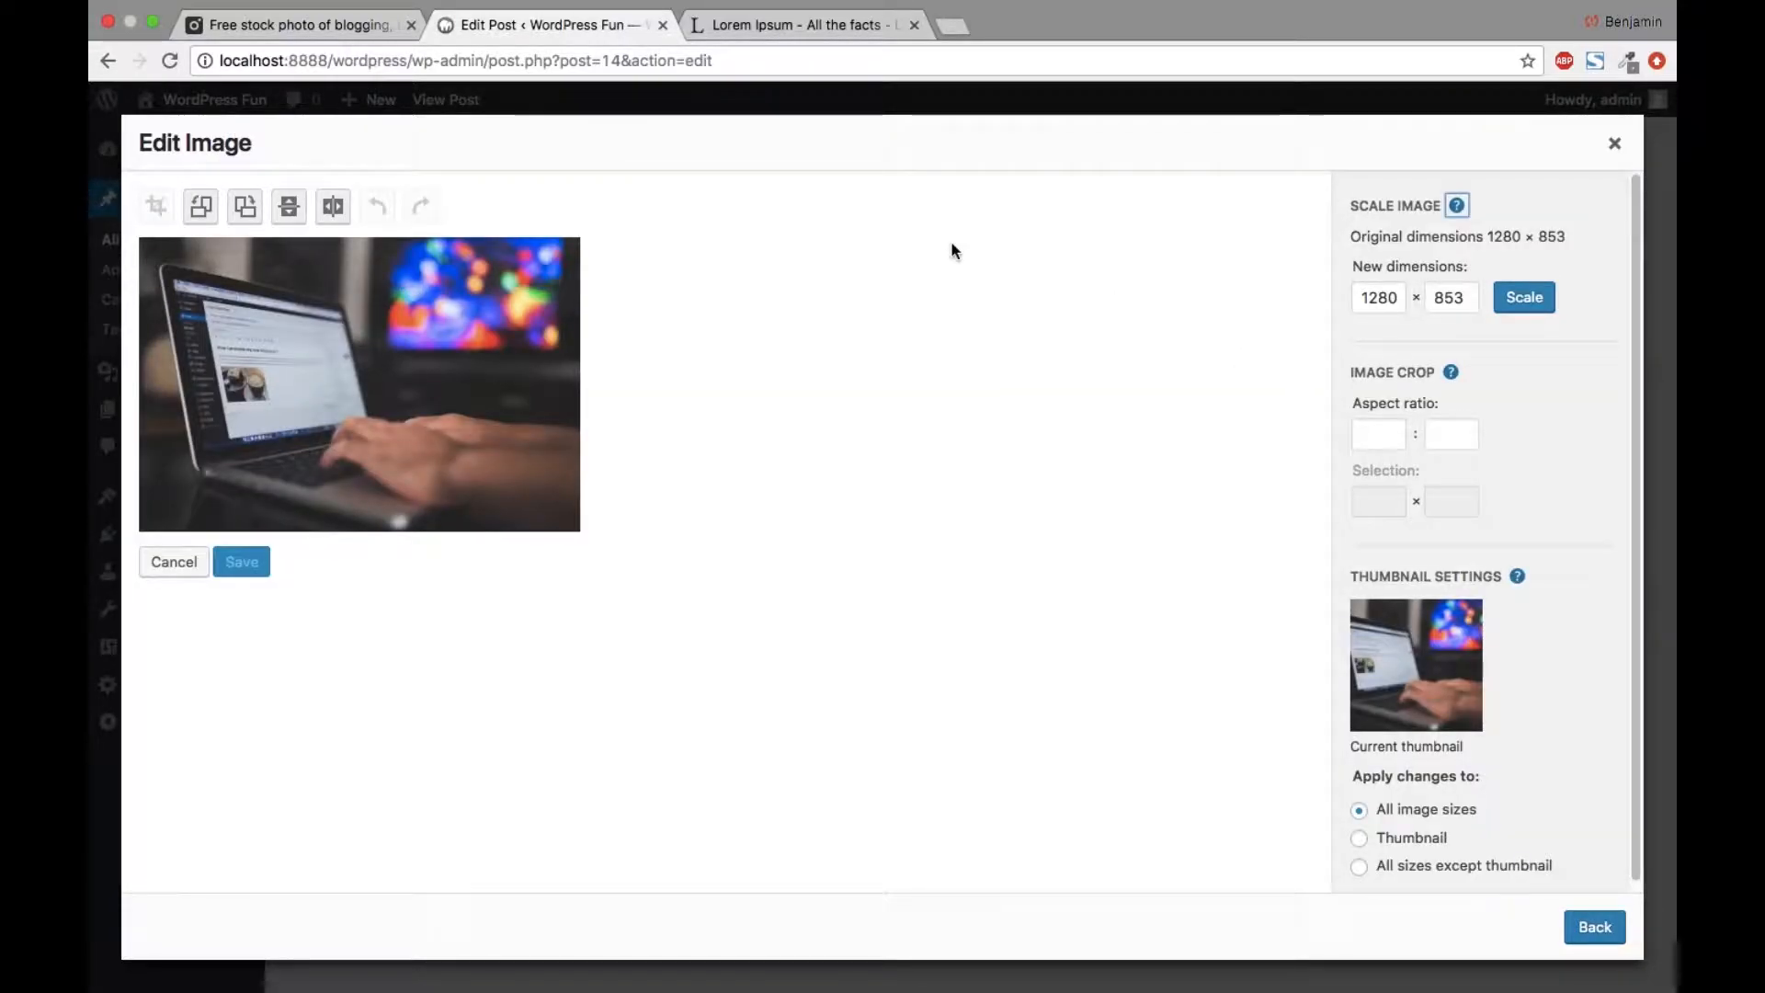
double_click(1358, 299)
text(1000)
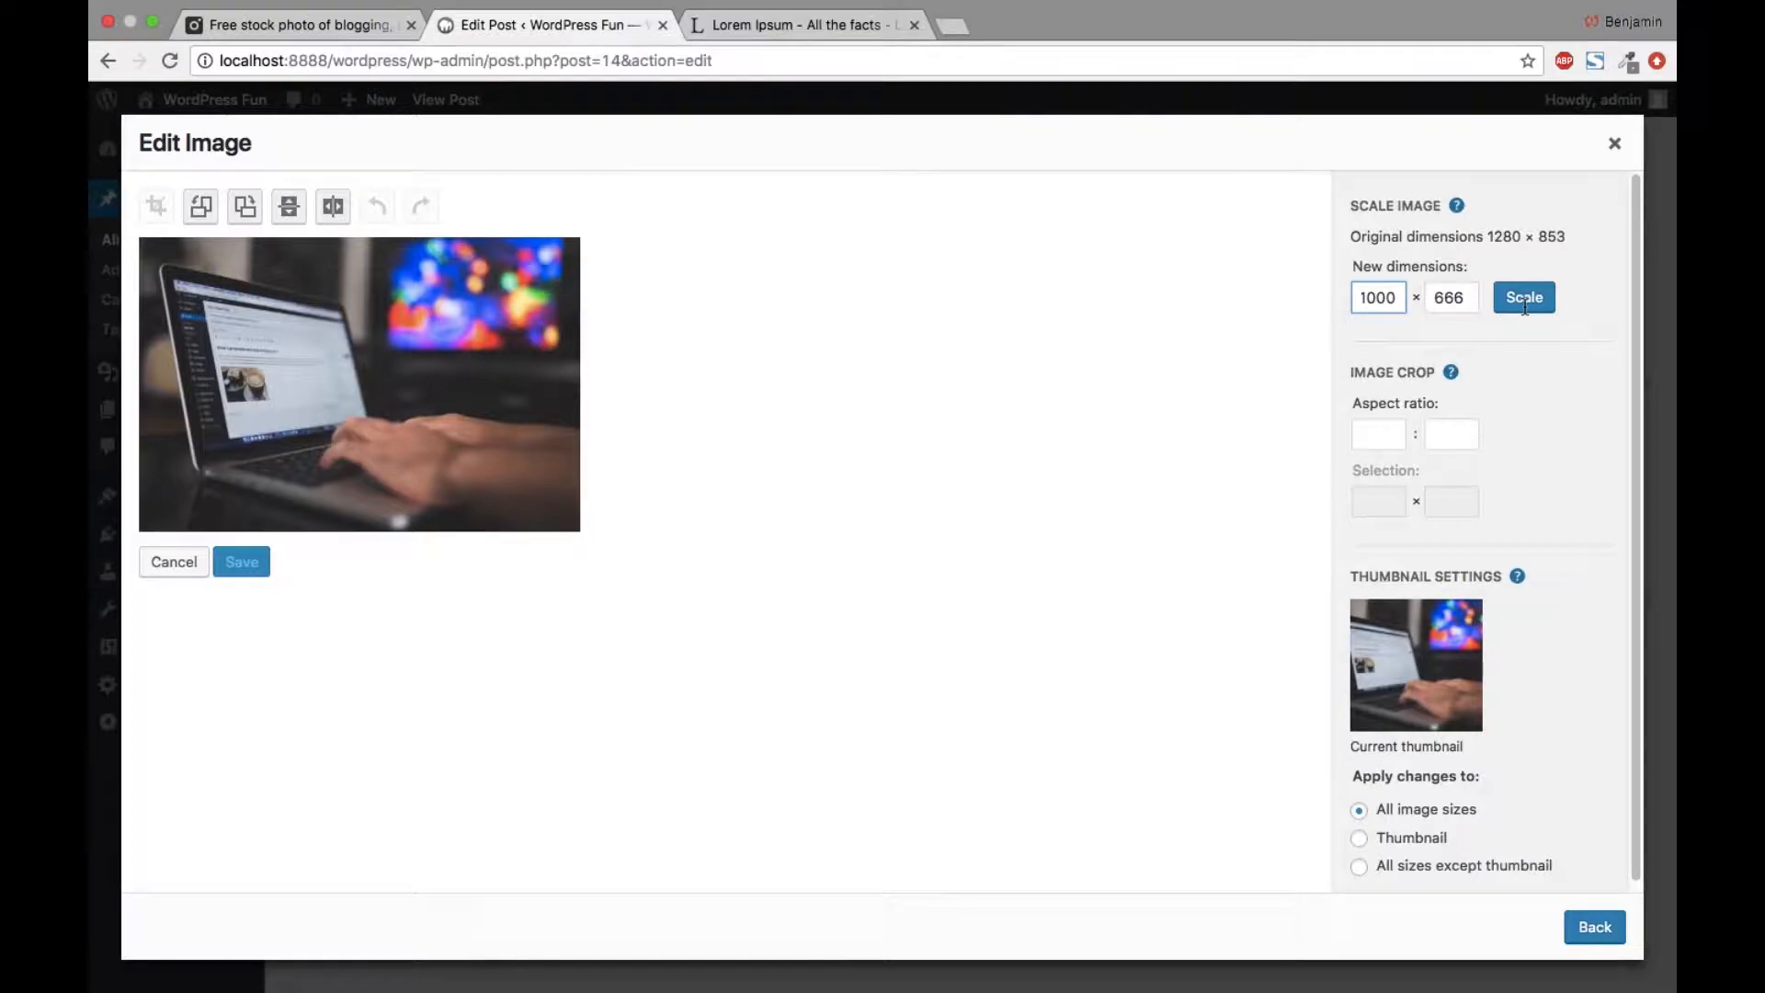
click(1524, 298)
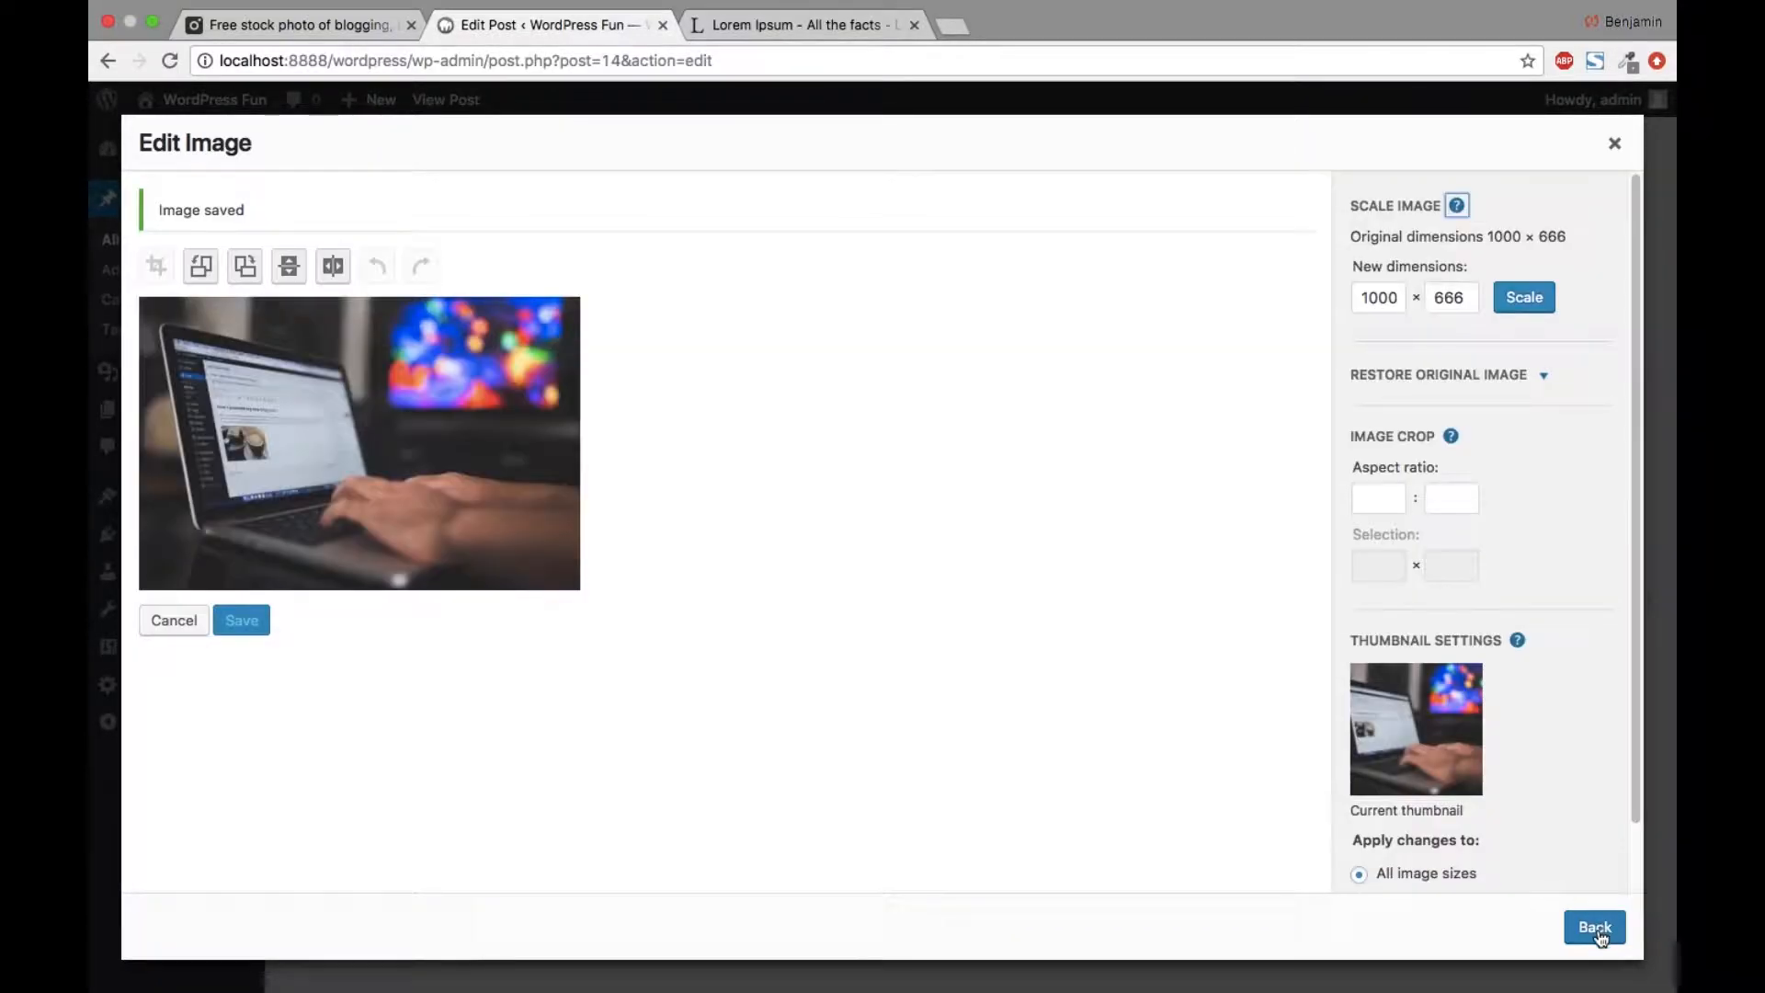
scroll(1534, 597, down, 2)
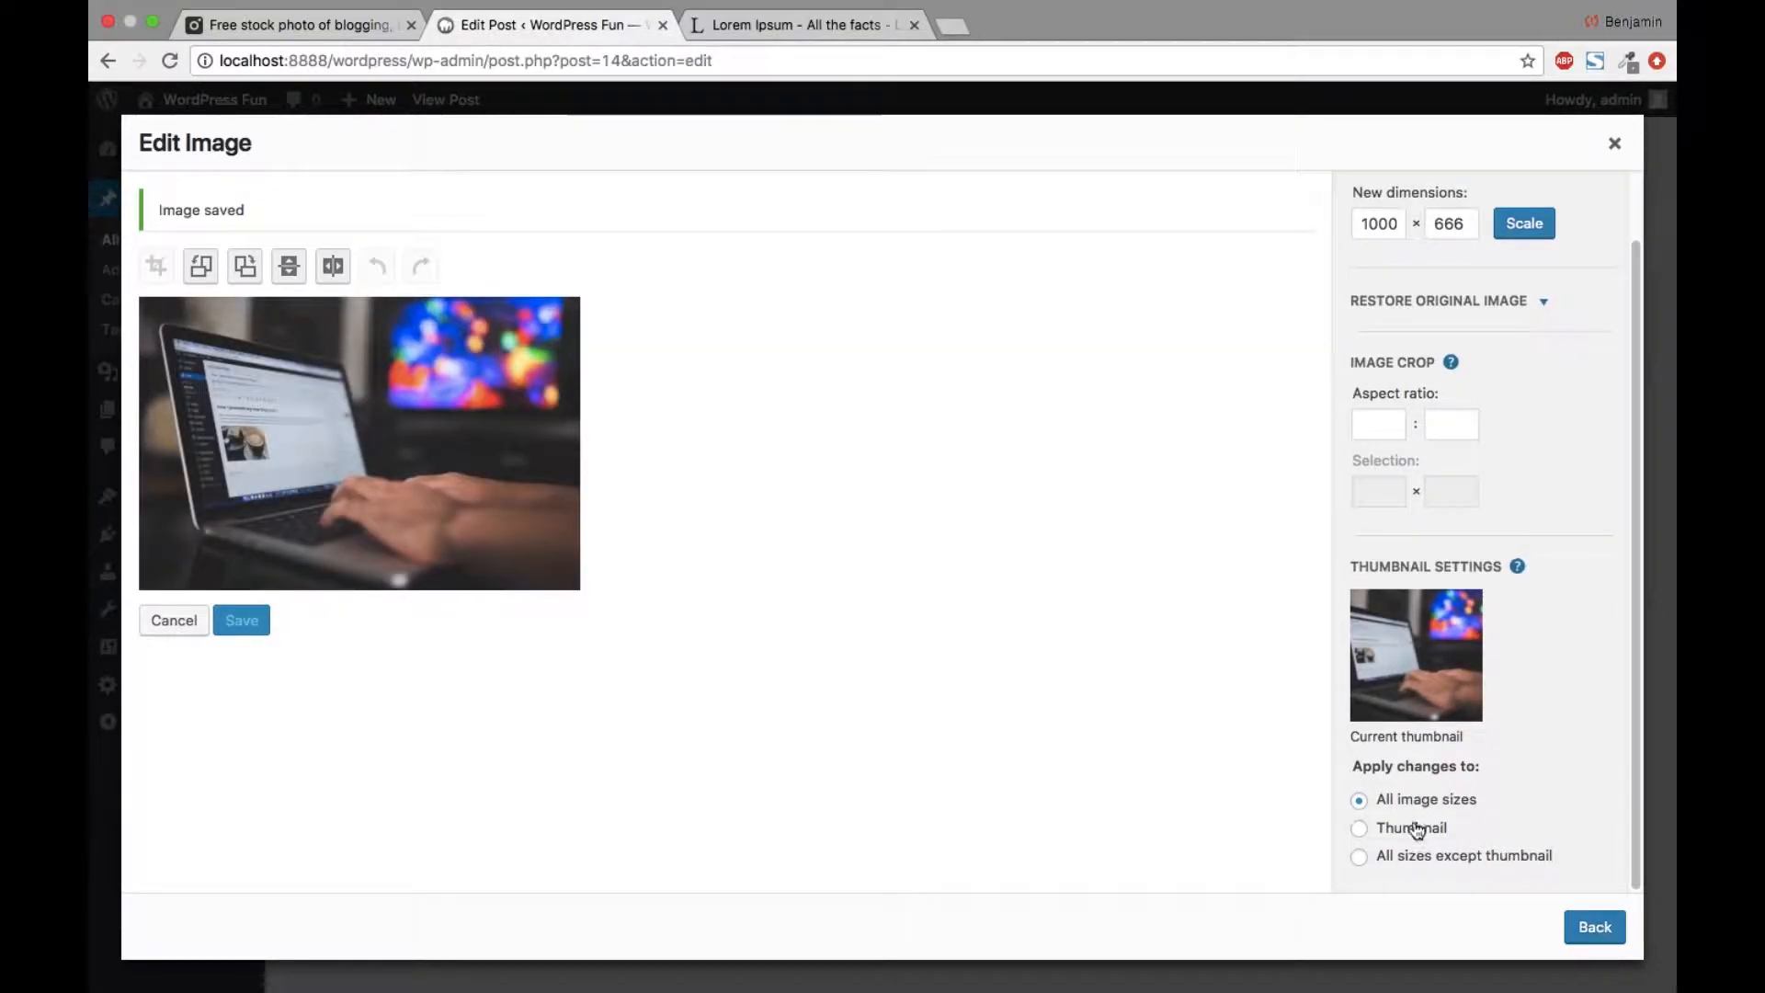
click(1594, 927)
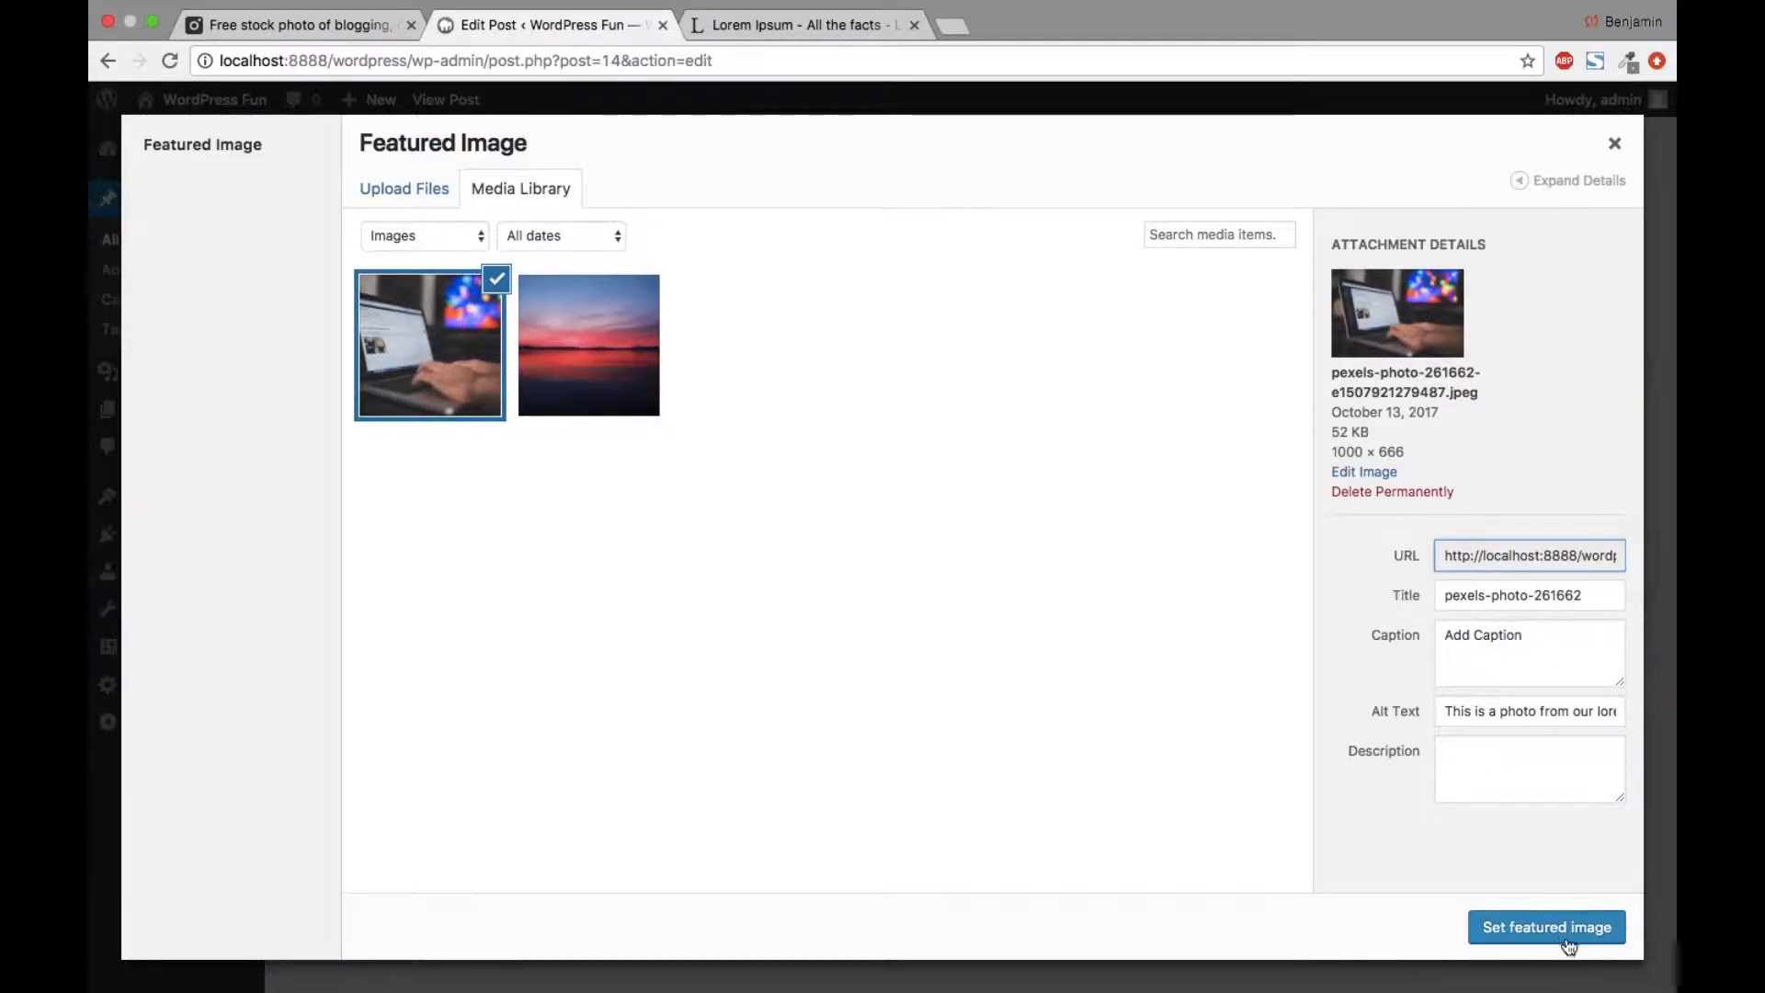
click(1547, 926)
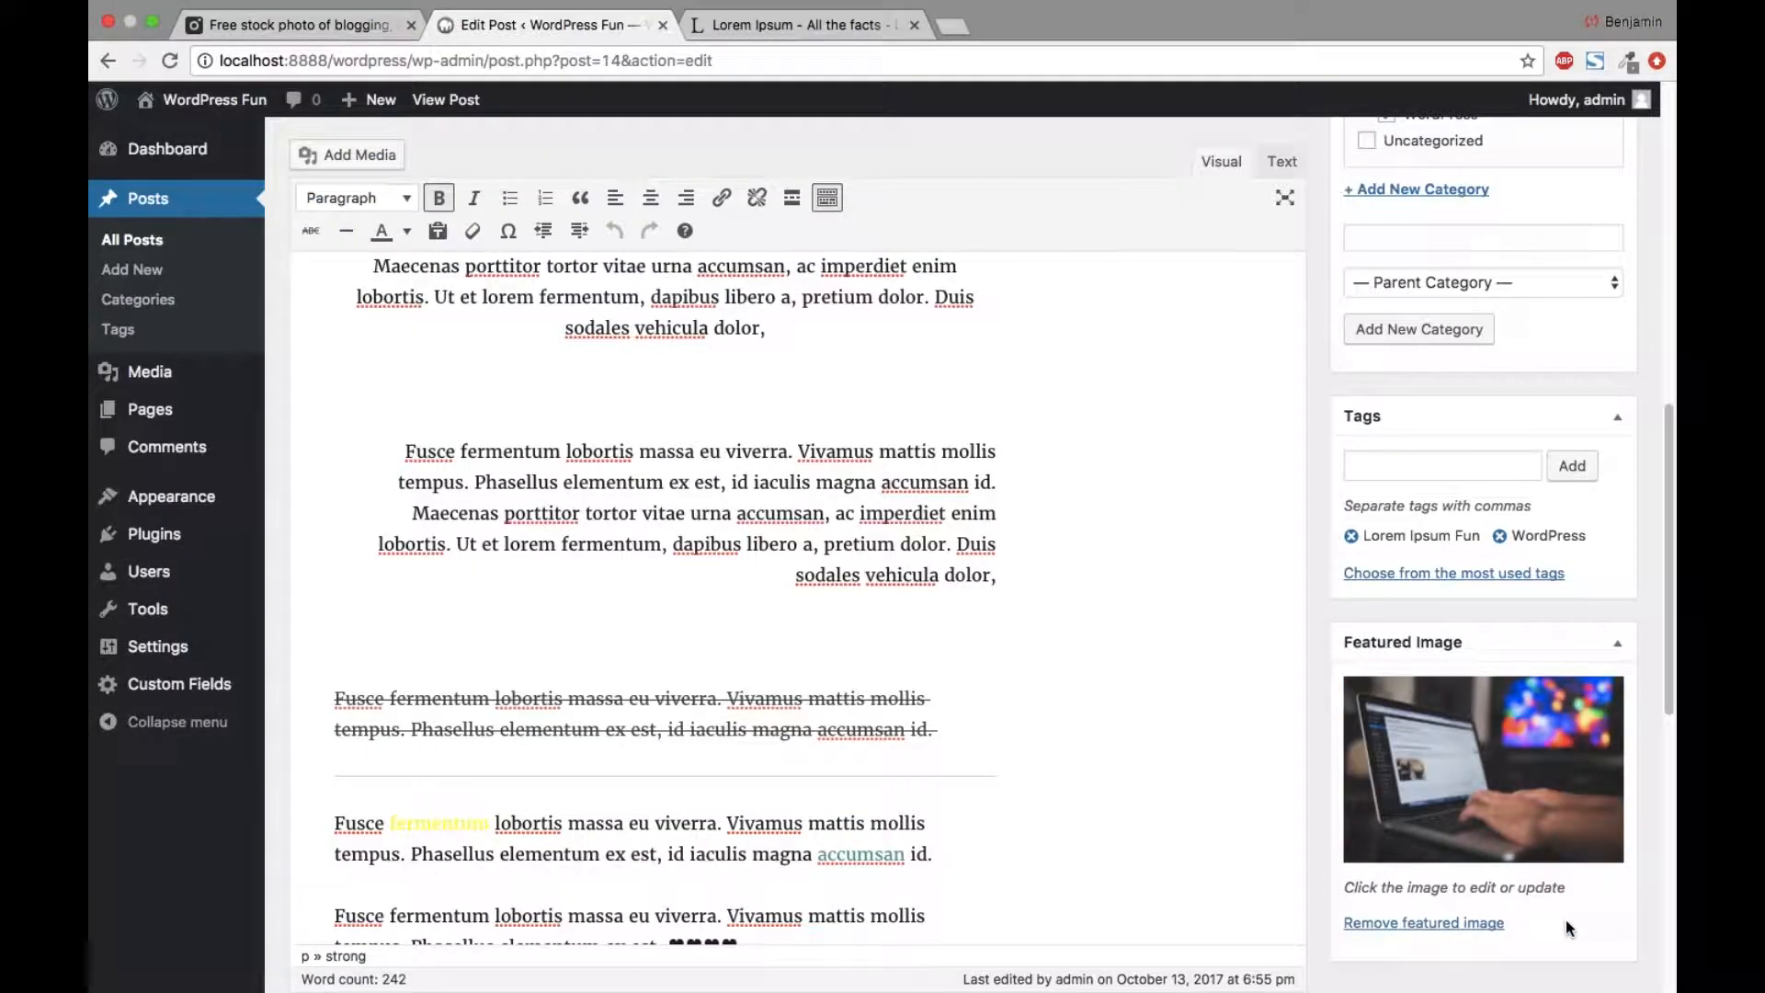
Step: Replace the comma ending the left-aligned Fusce paragraph with a period and add blank lines below it
click(1025, 567)
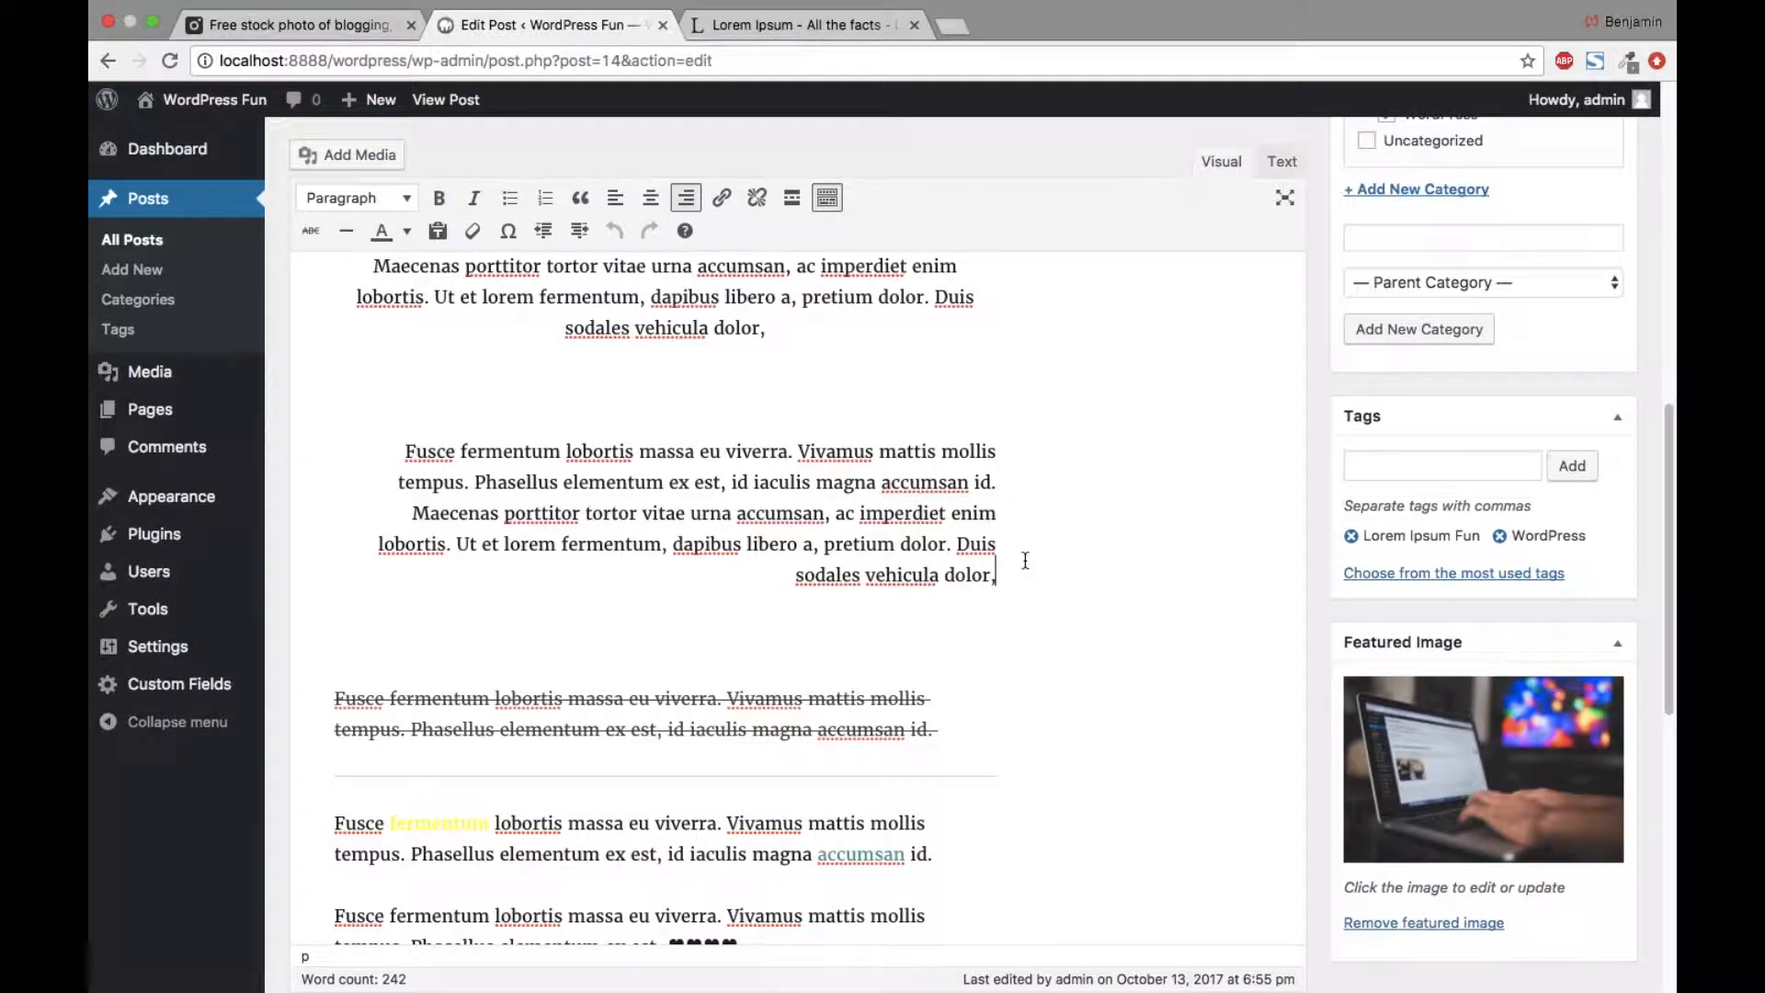
scroll(1025, 563, up, 10)
scroll(1024, 561, up, 2)
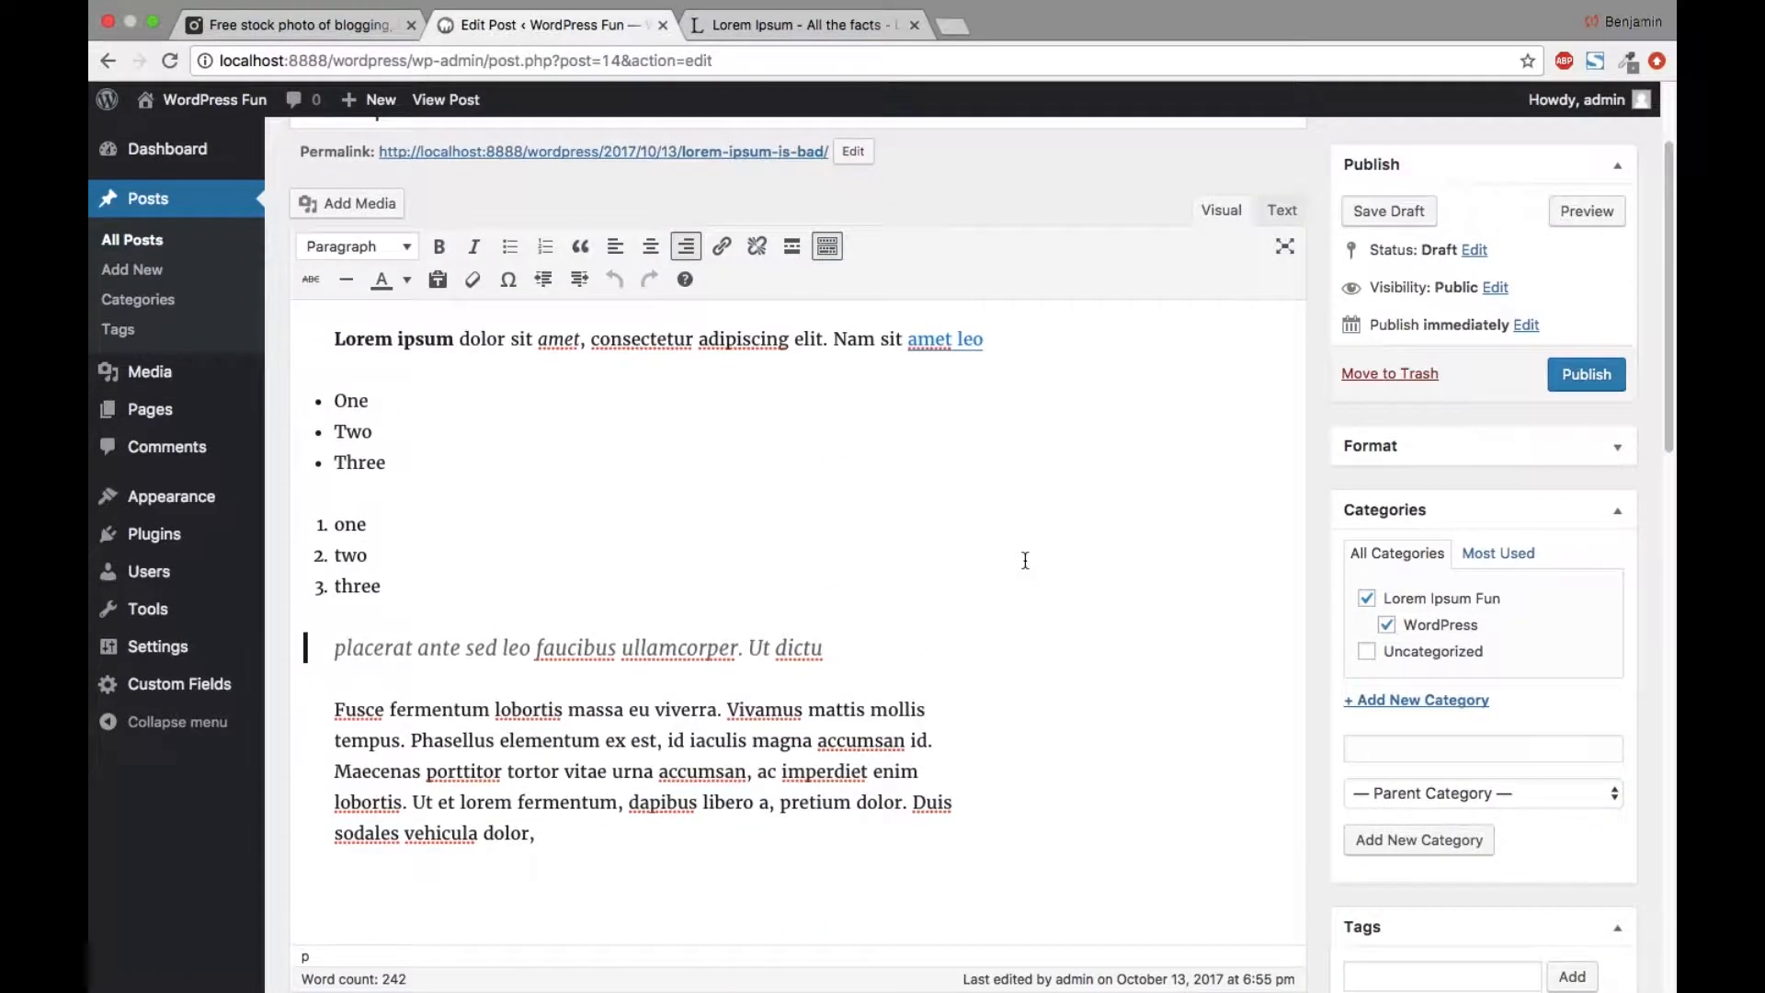
scroll(760, 402, down, 4)
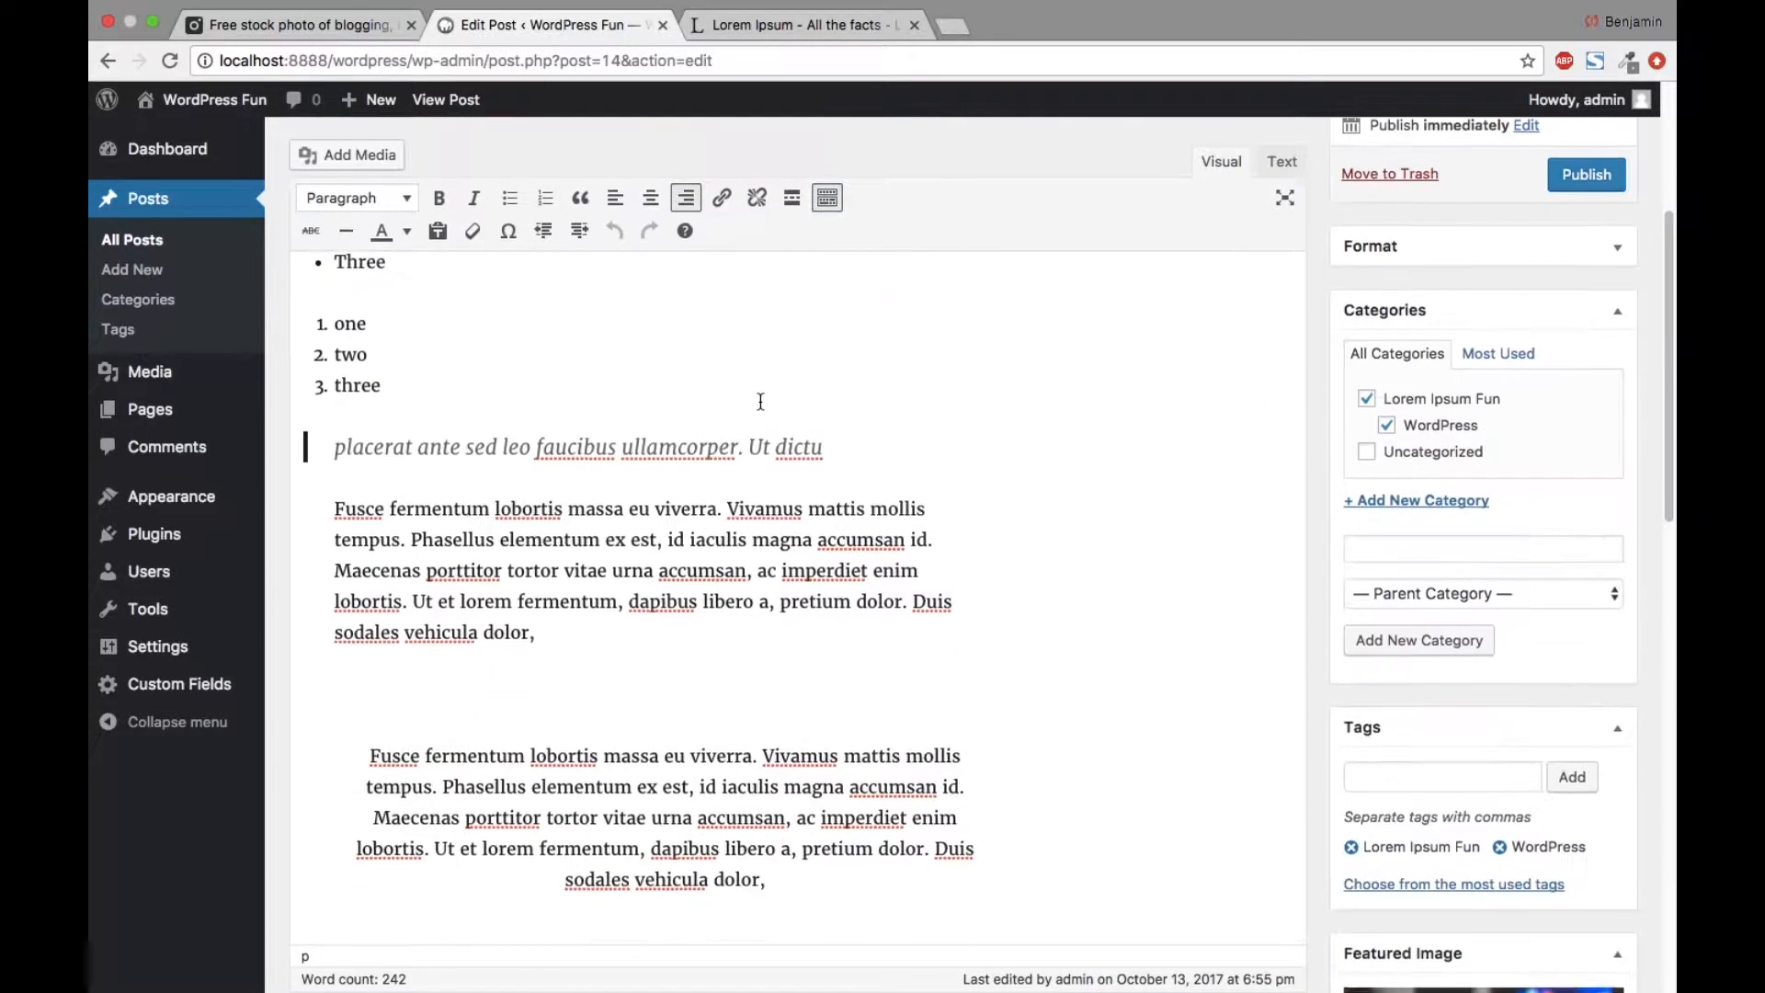
click(598, 624)
key(BackSpace)
key(Return)
key(Return)
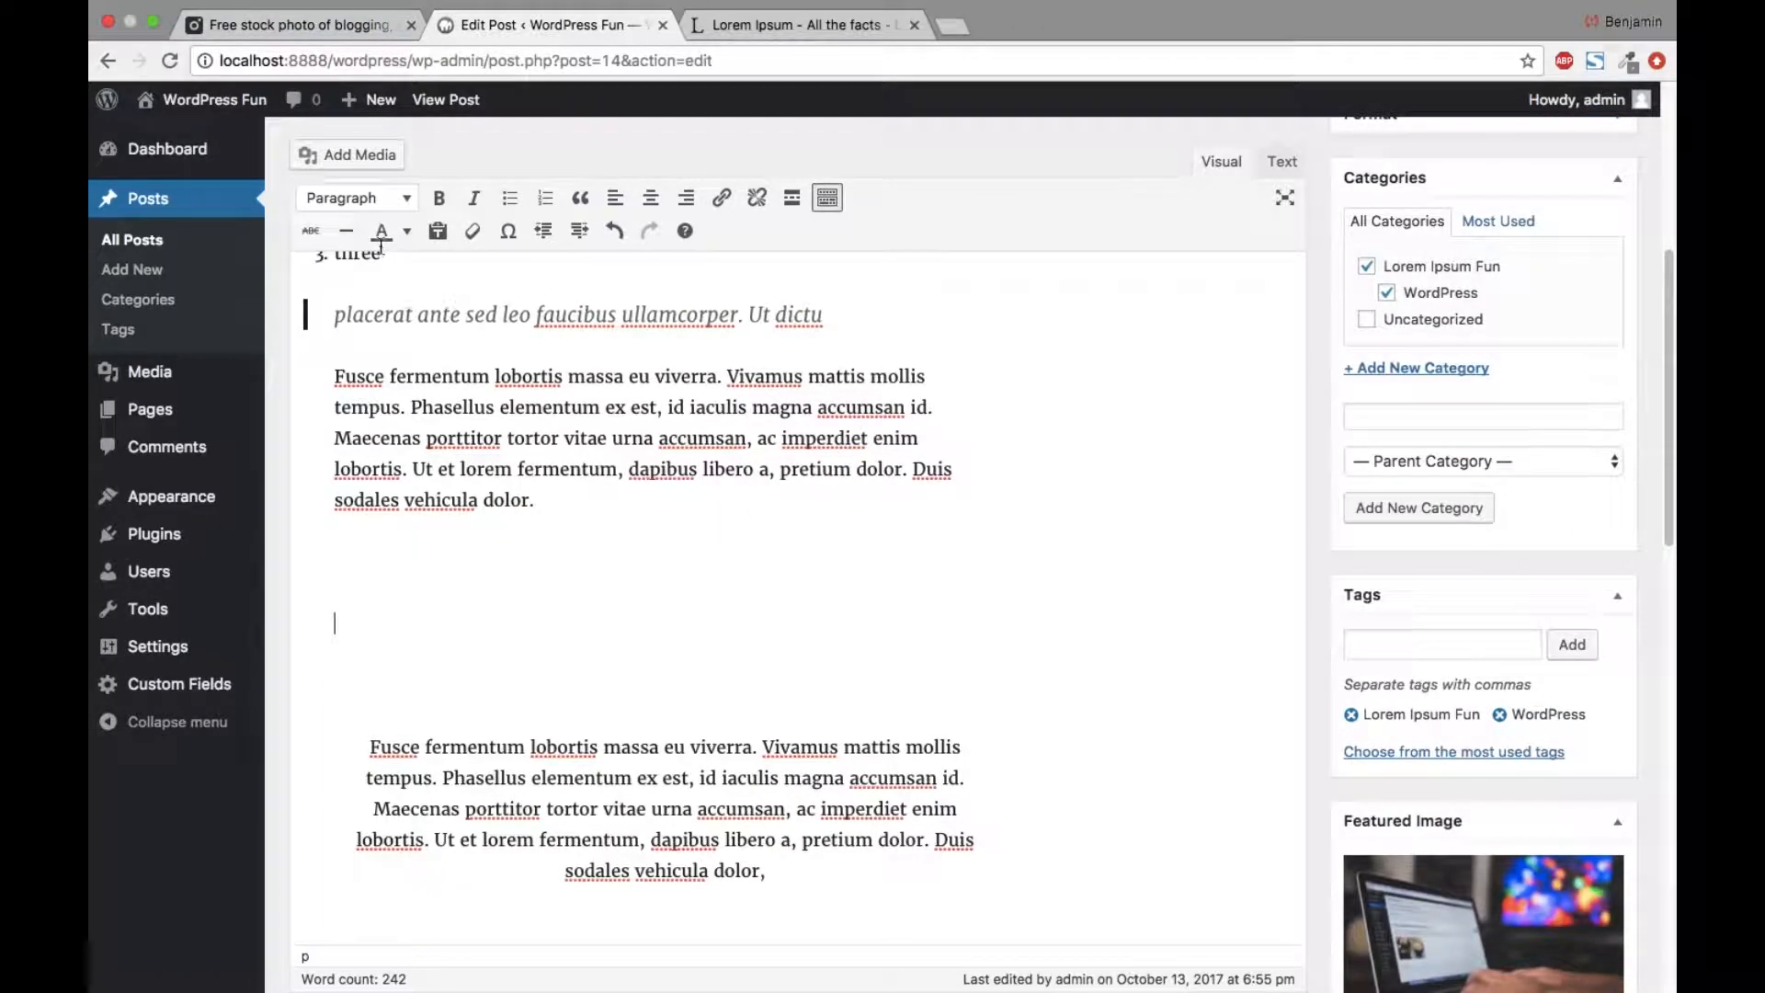
click(372, 156)
click(558, 350)
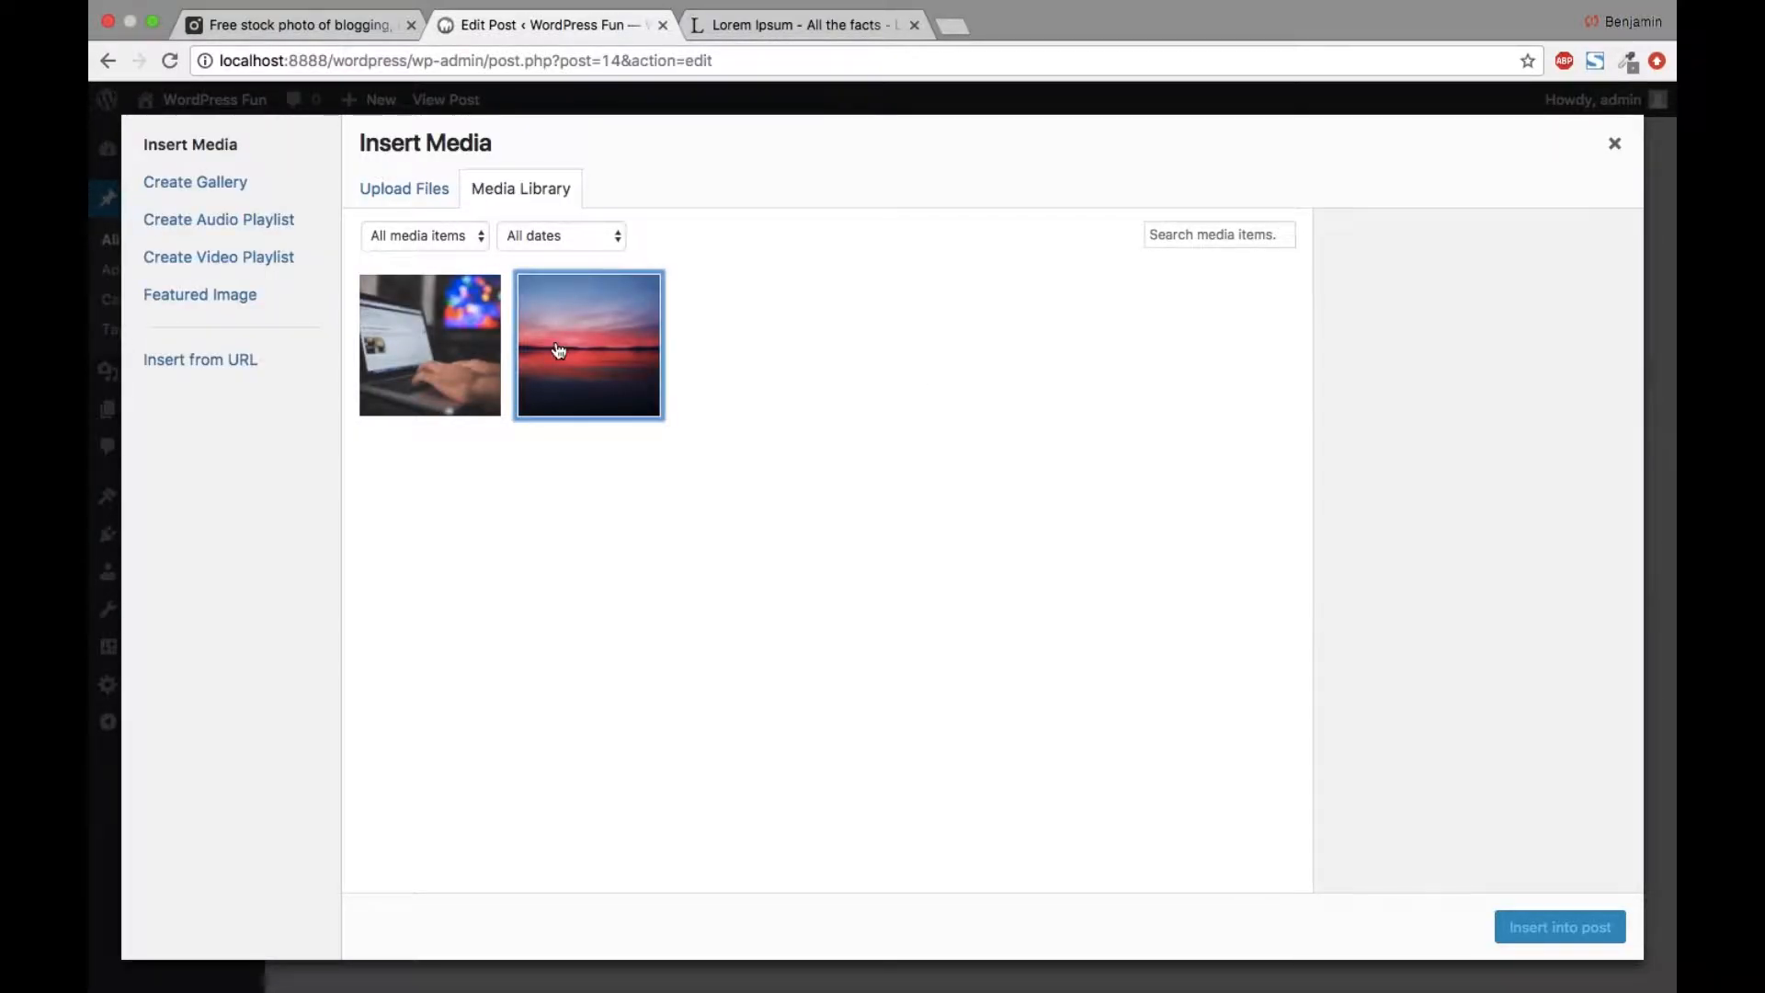
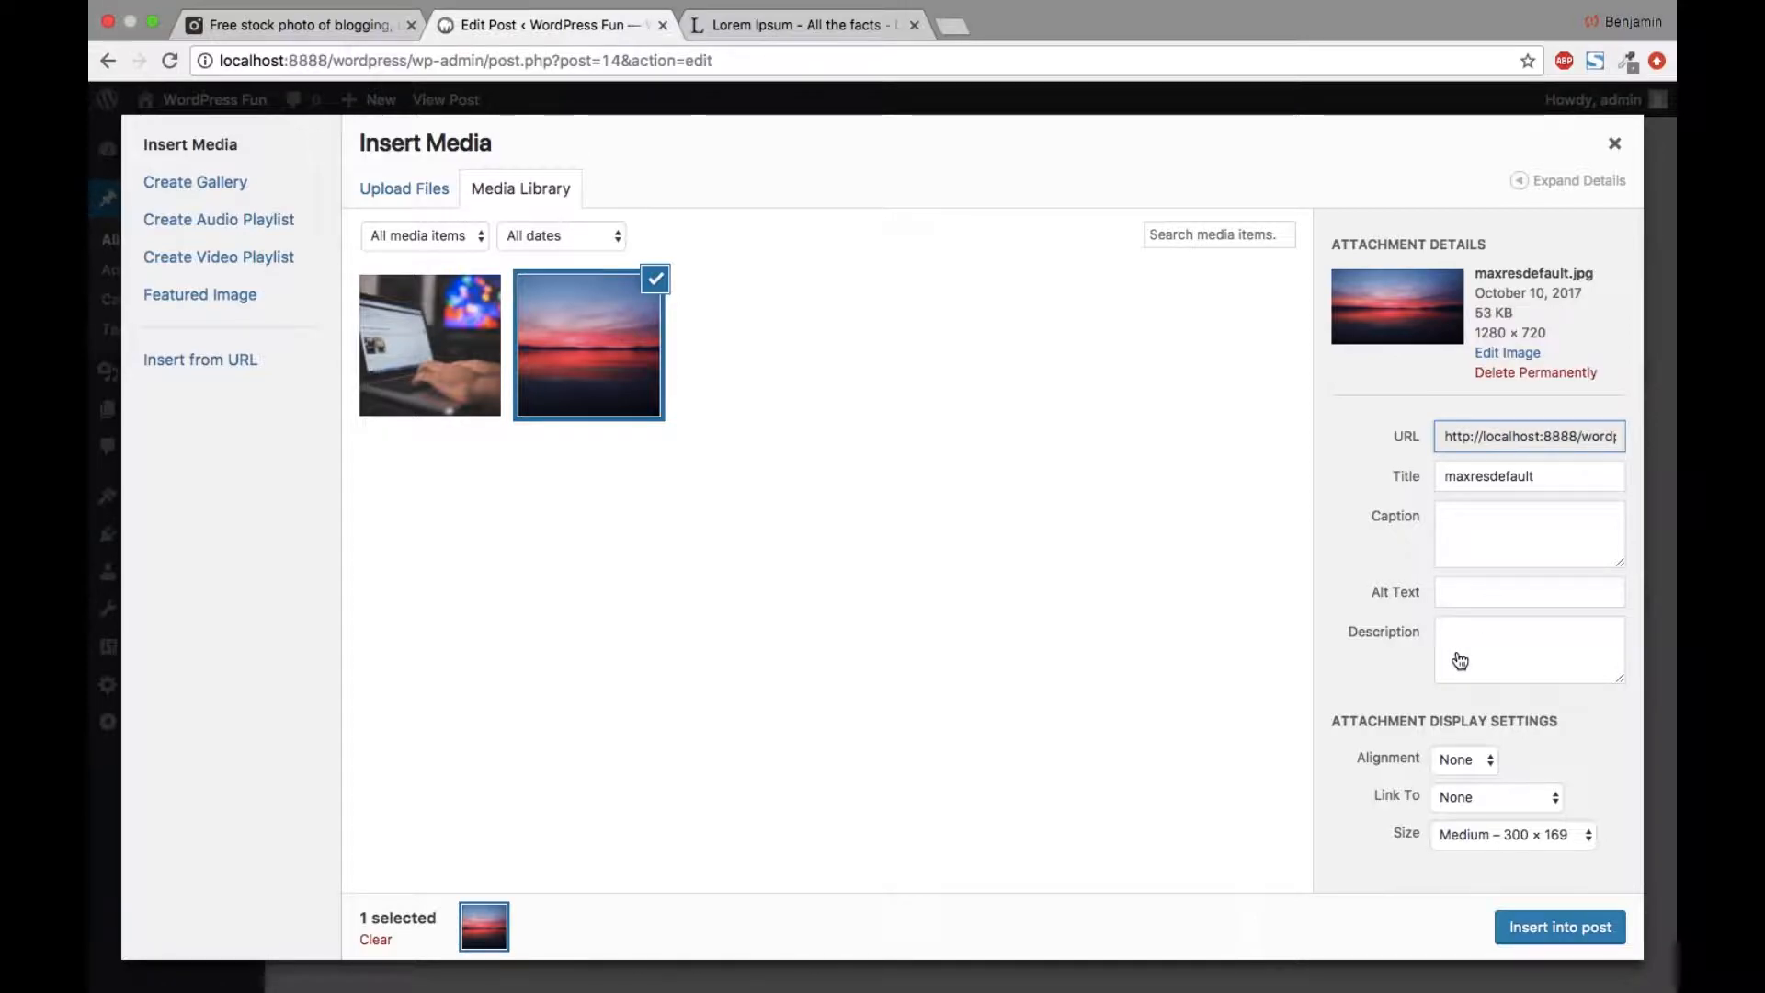
click(1476, 770)
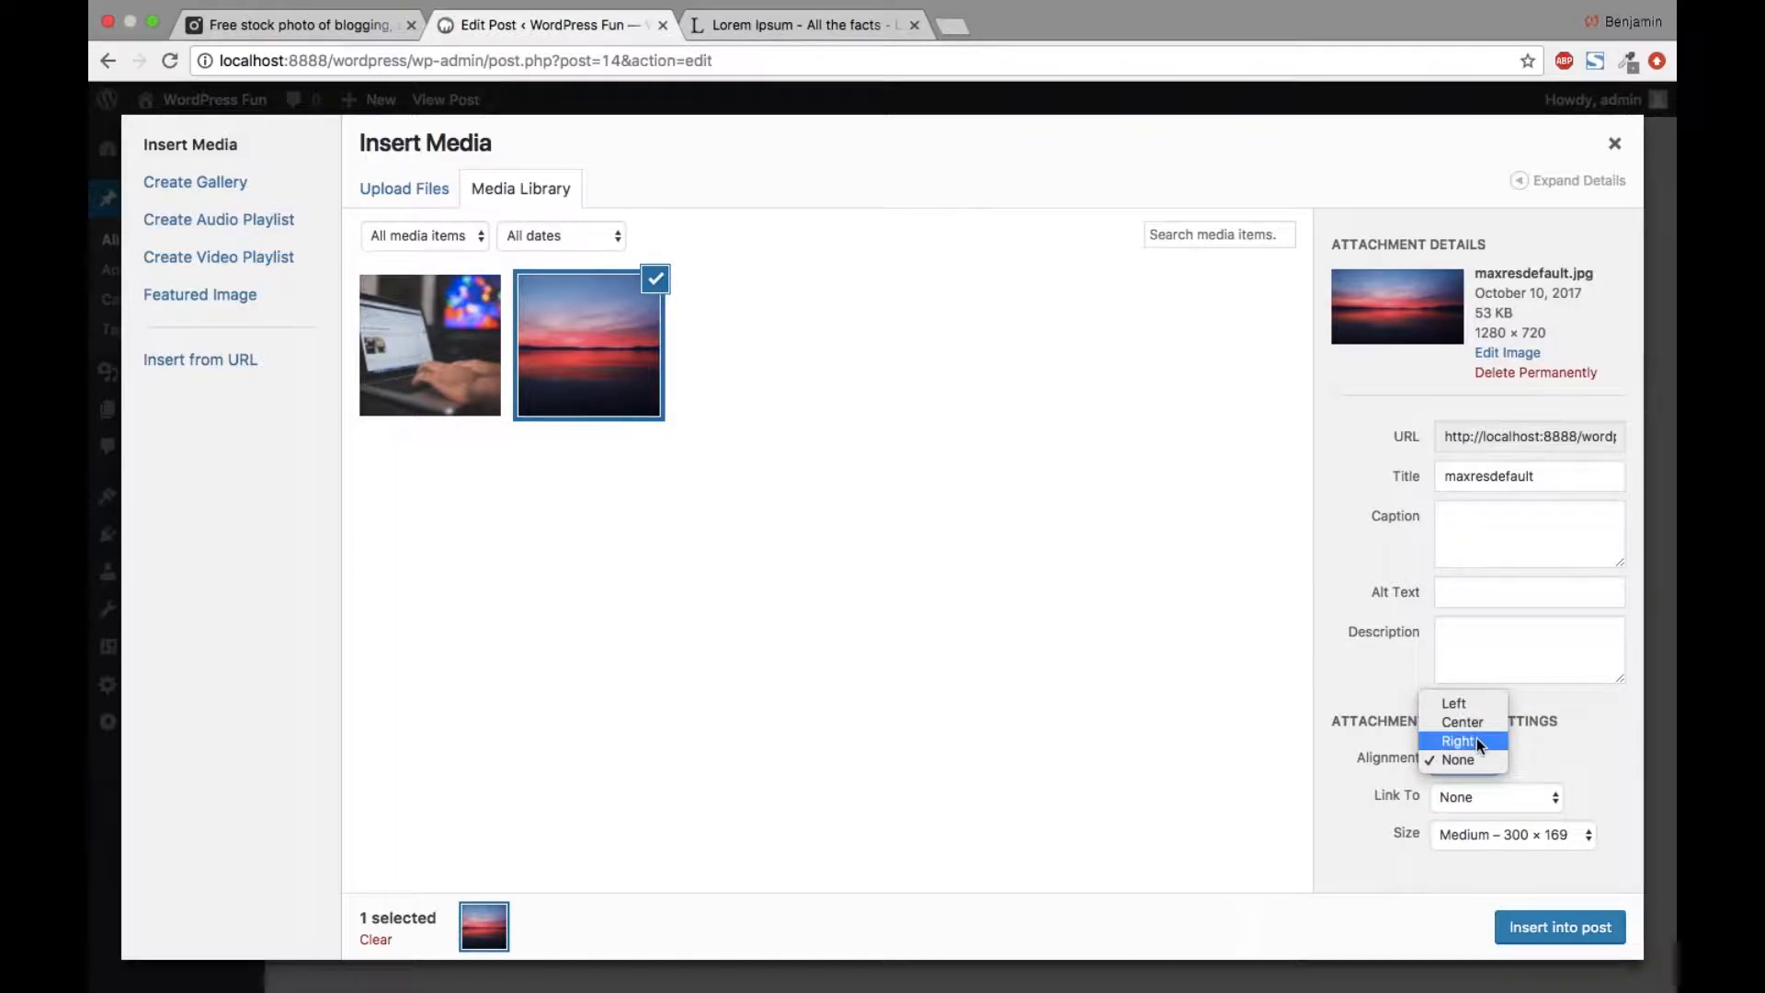
click(1533, 753)
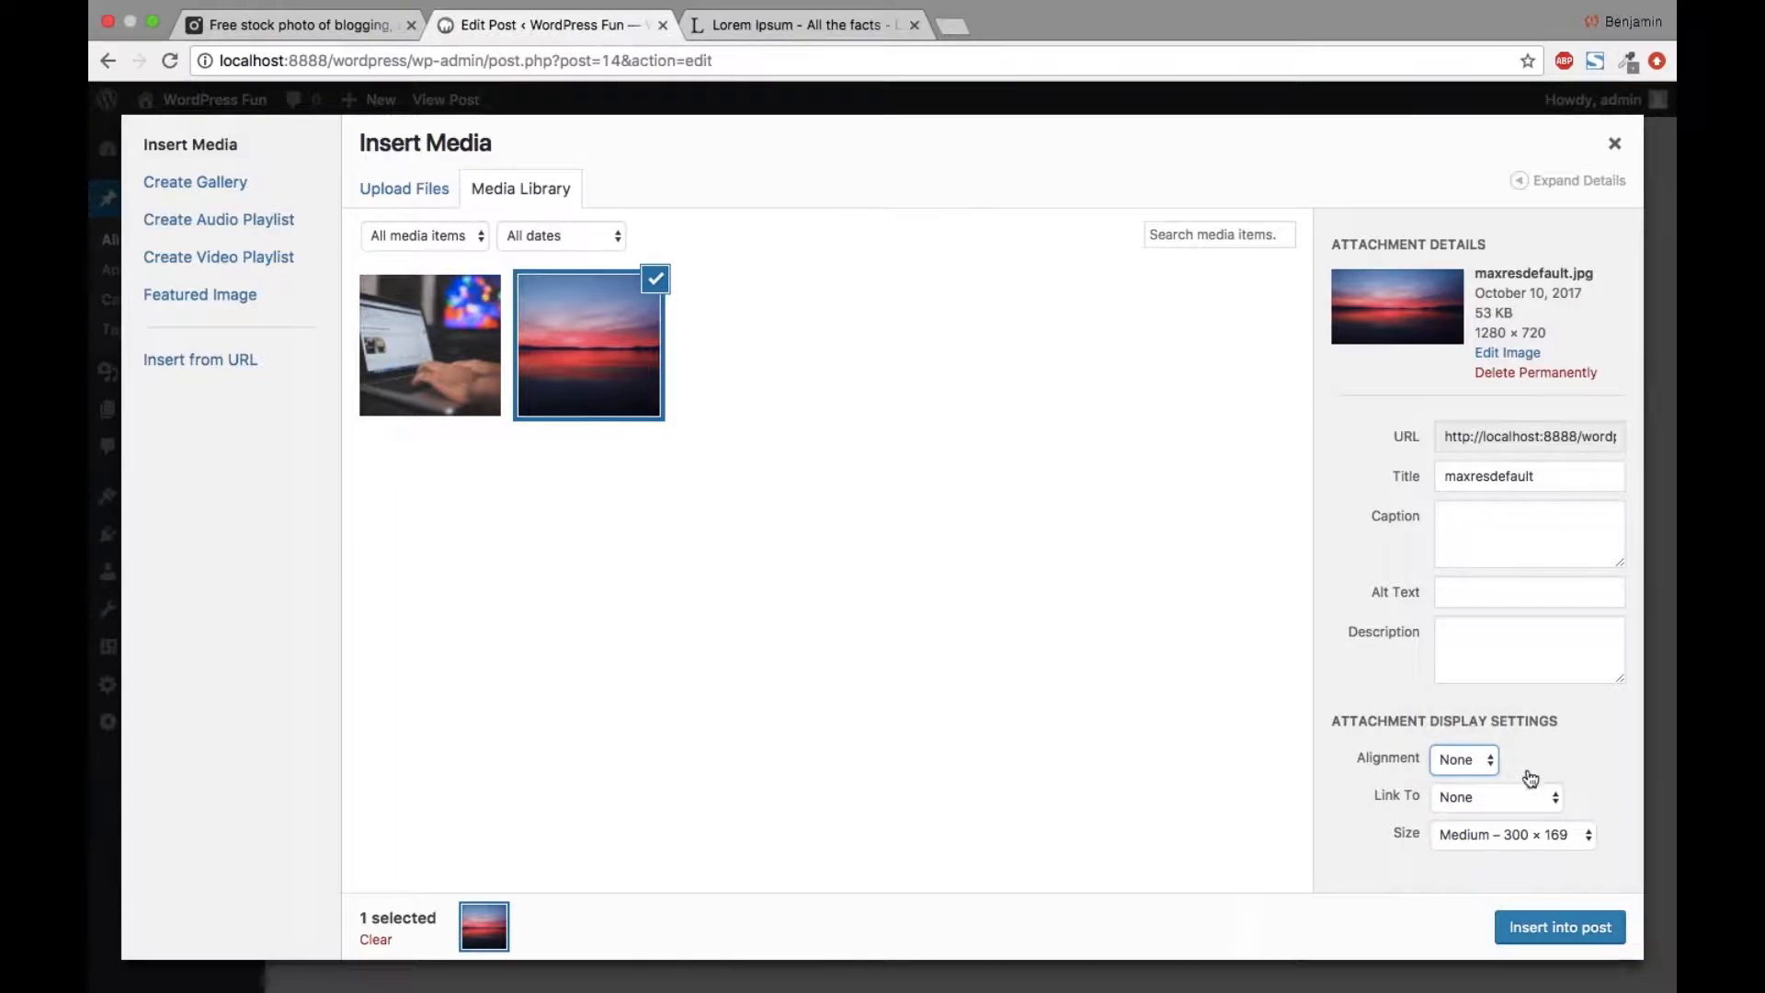
click(1487, 802)
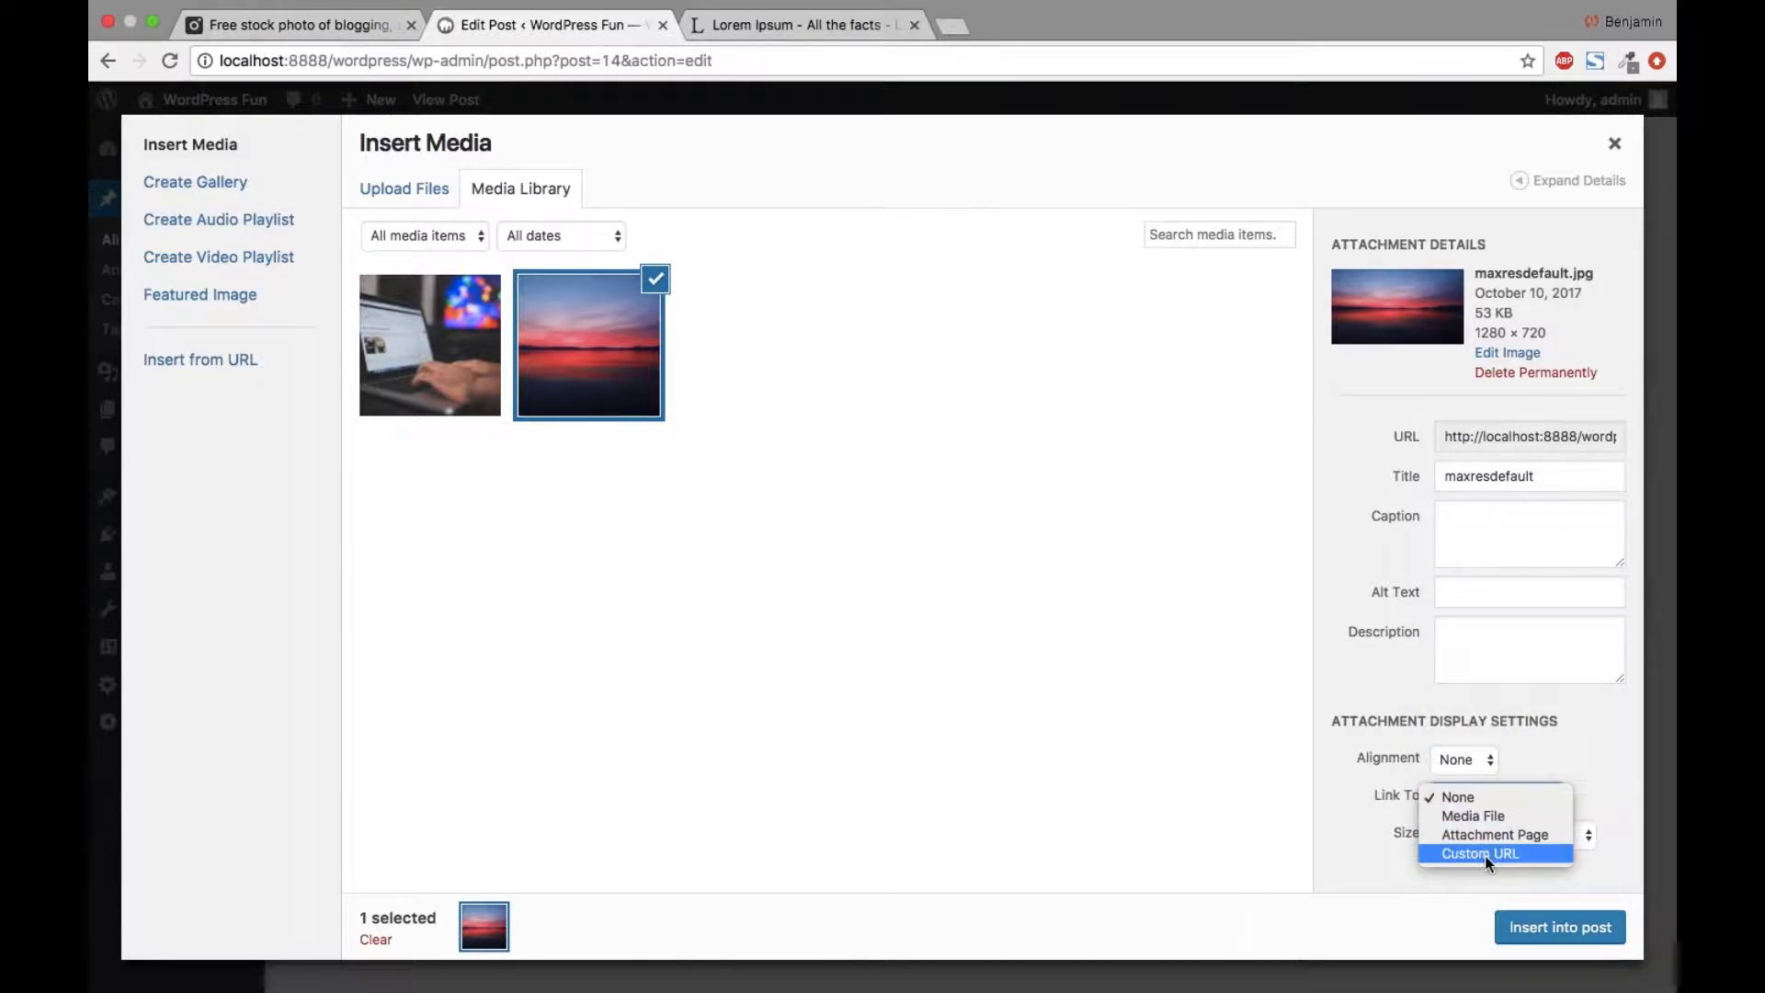
click(1513, 851)
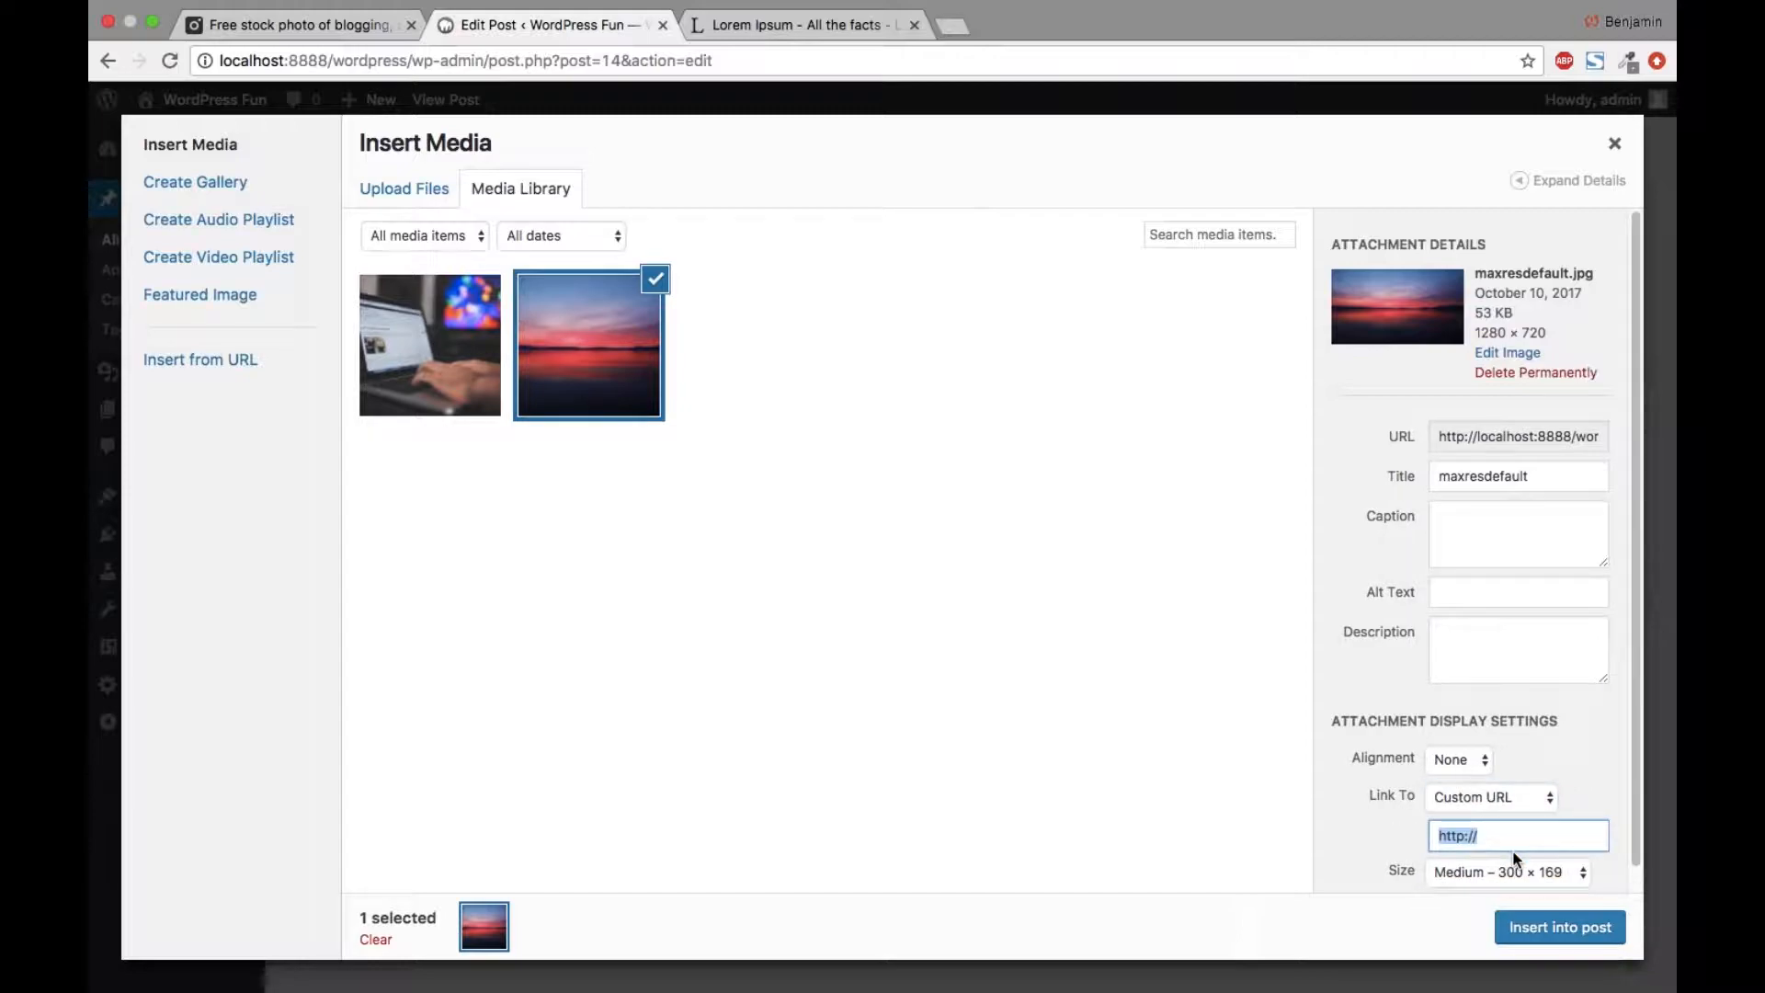
key(Right)
text(www.bbc.co.uk)
scroll(1542, 859, down, 1)
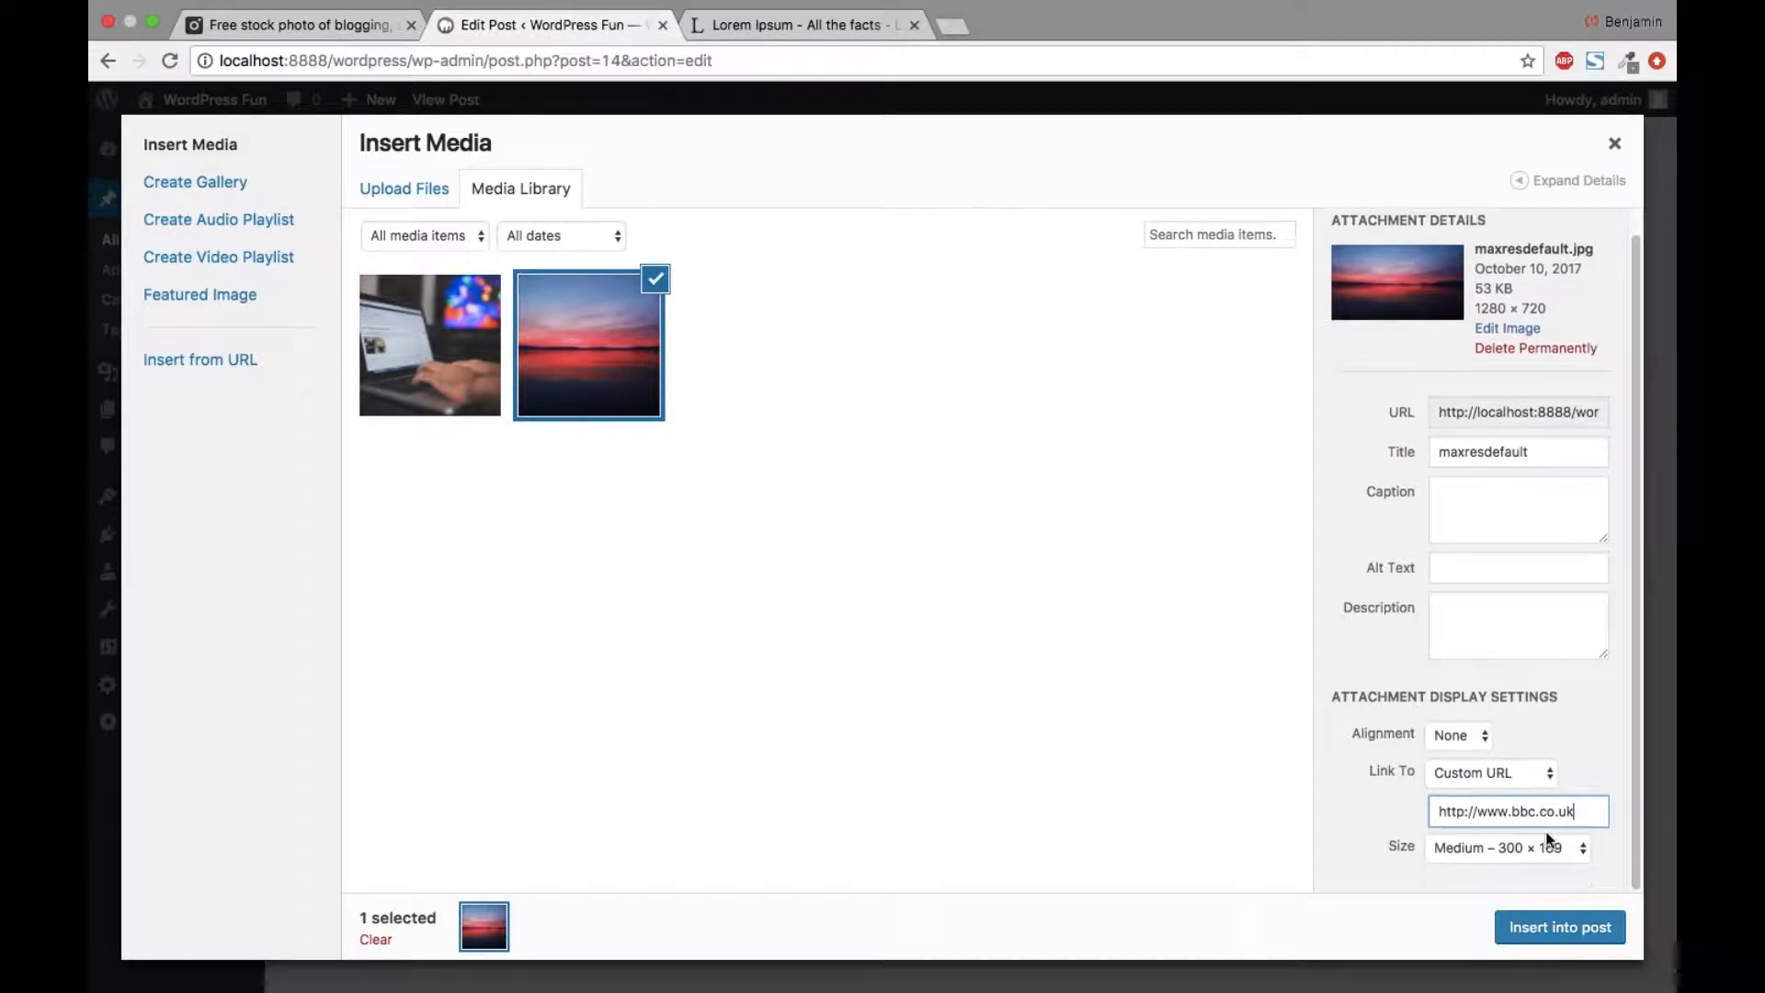
Step: Set the sunset image's size to Large – 840 × 473 and insert it into the post
click(1482, 850)
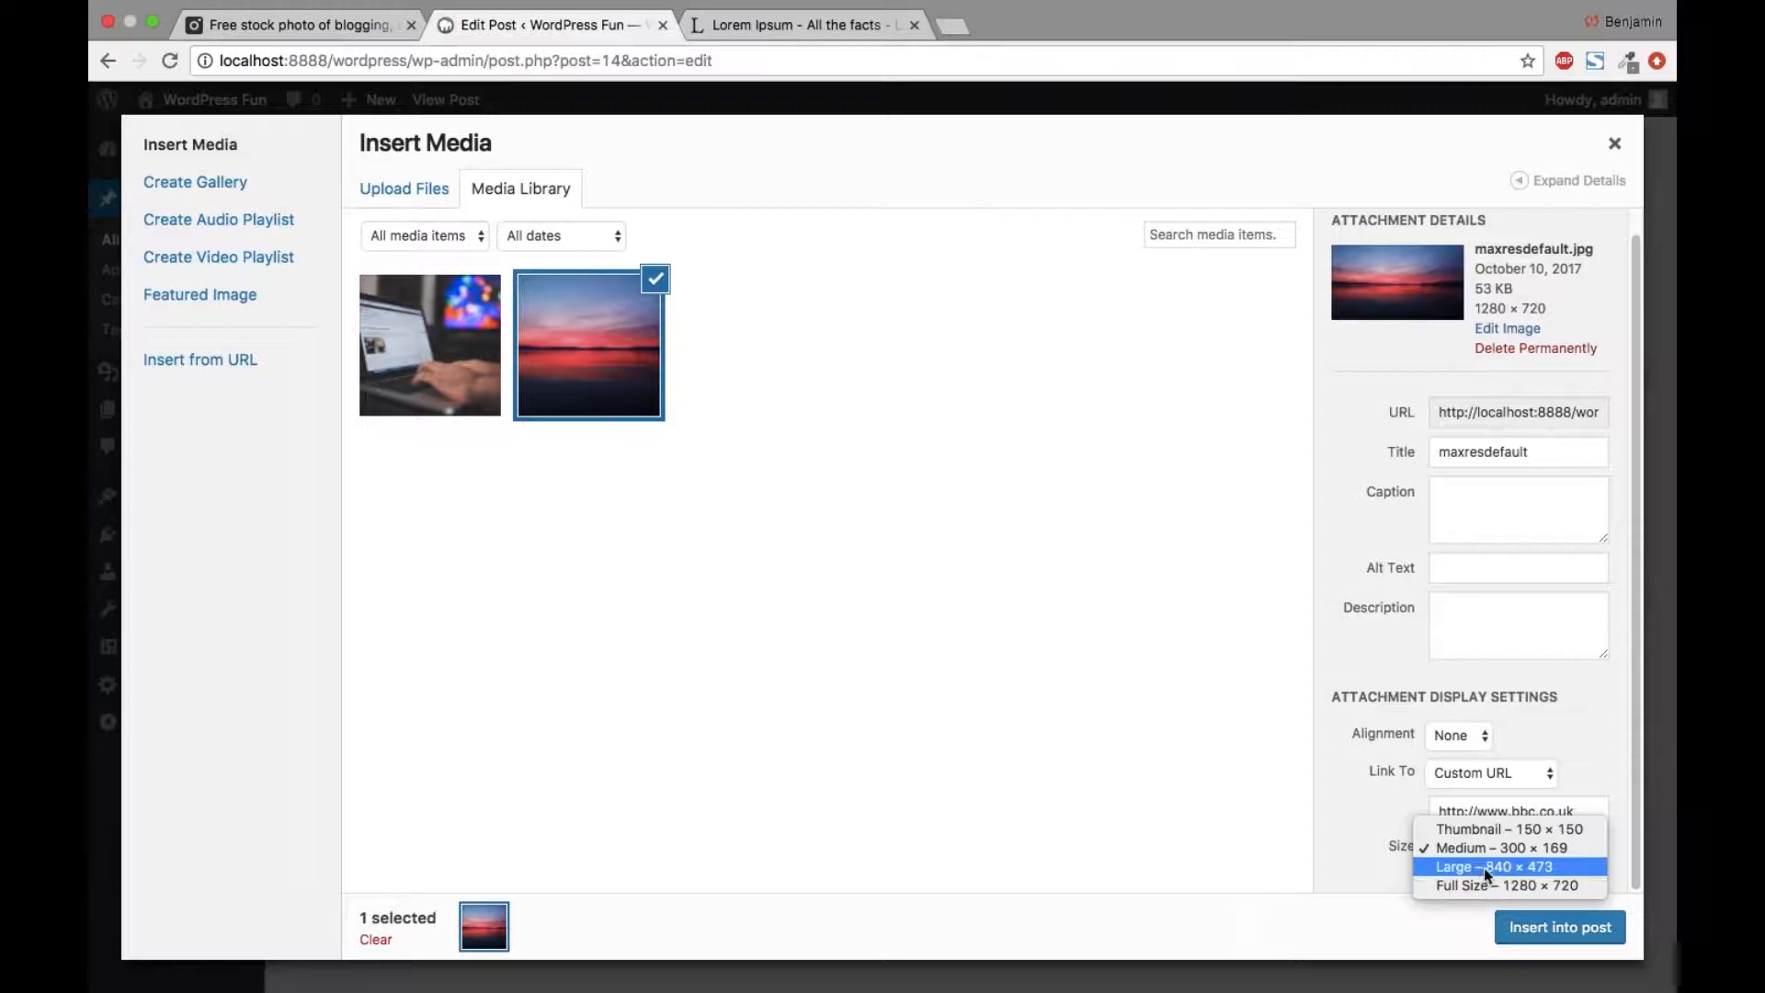
click(1490, 868)
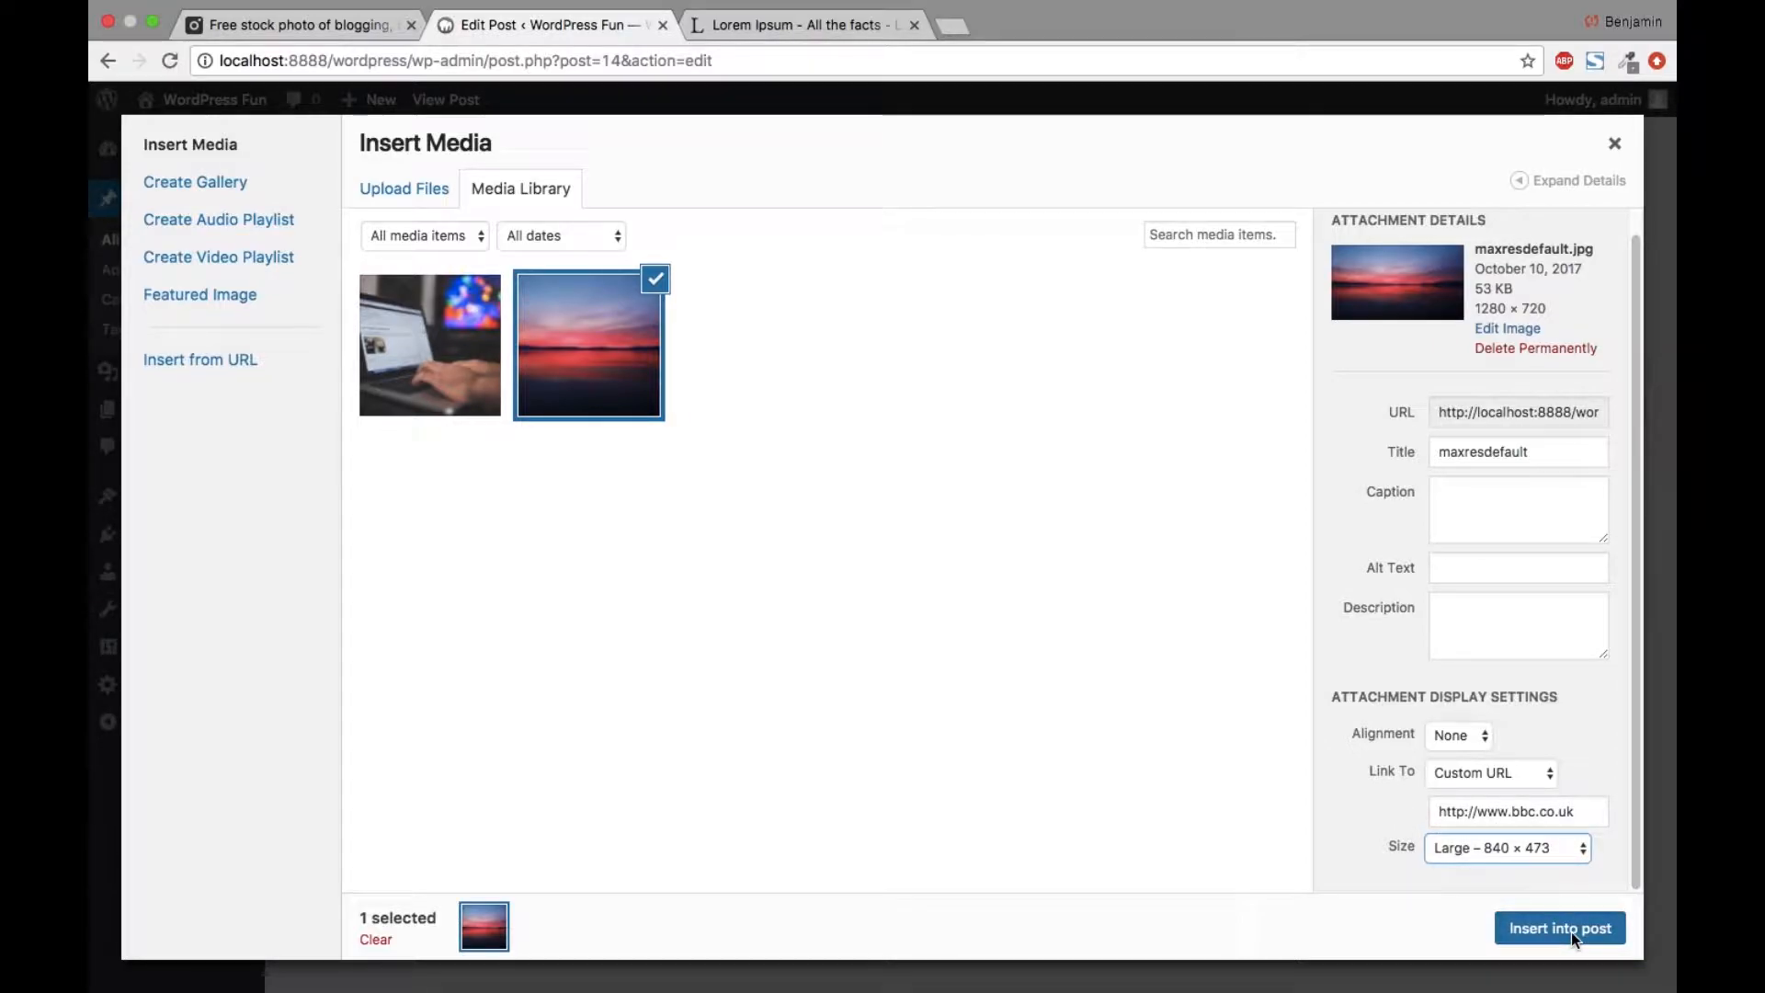
click(1570, 928)
scroll(1158, 731, down, 5)
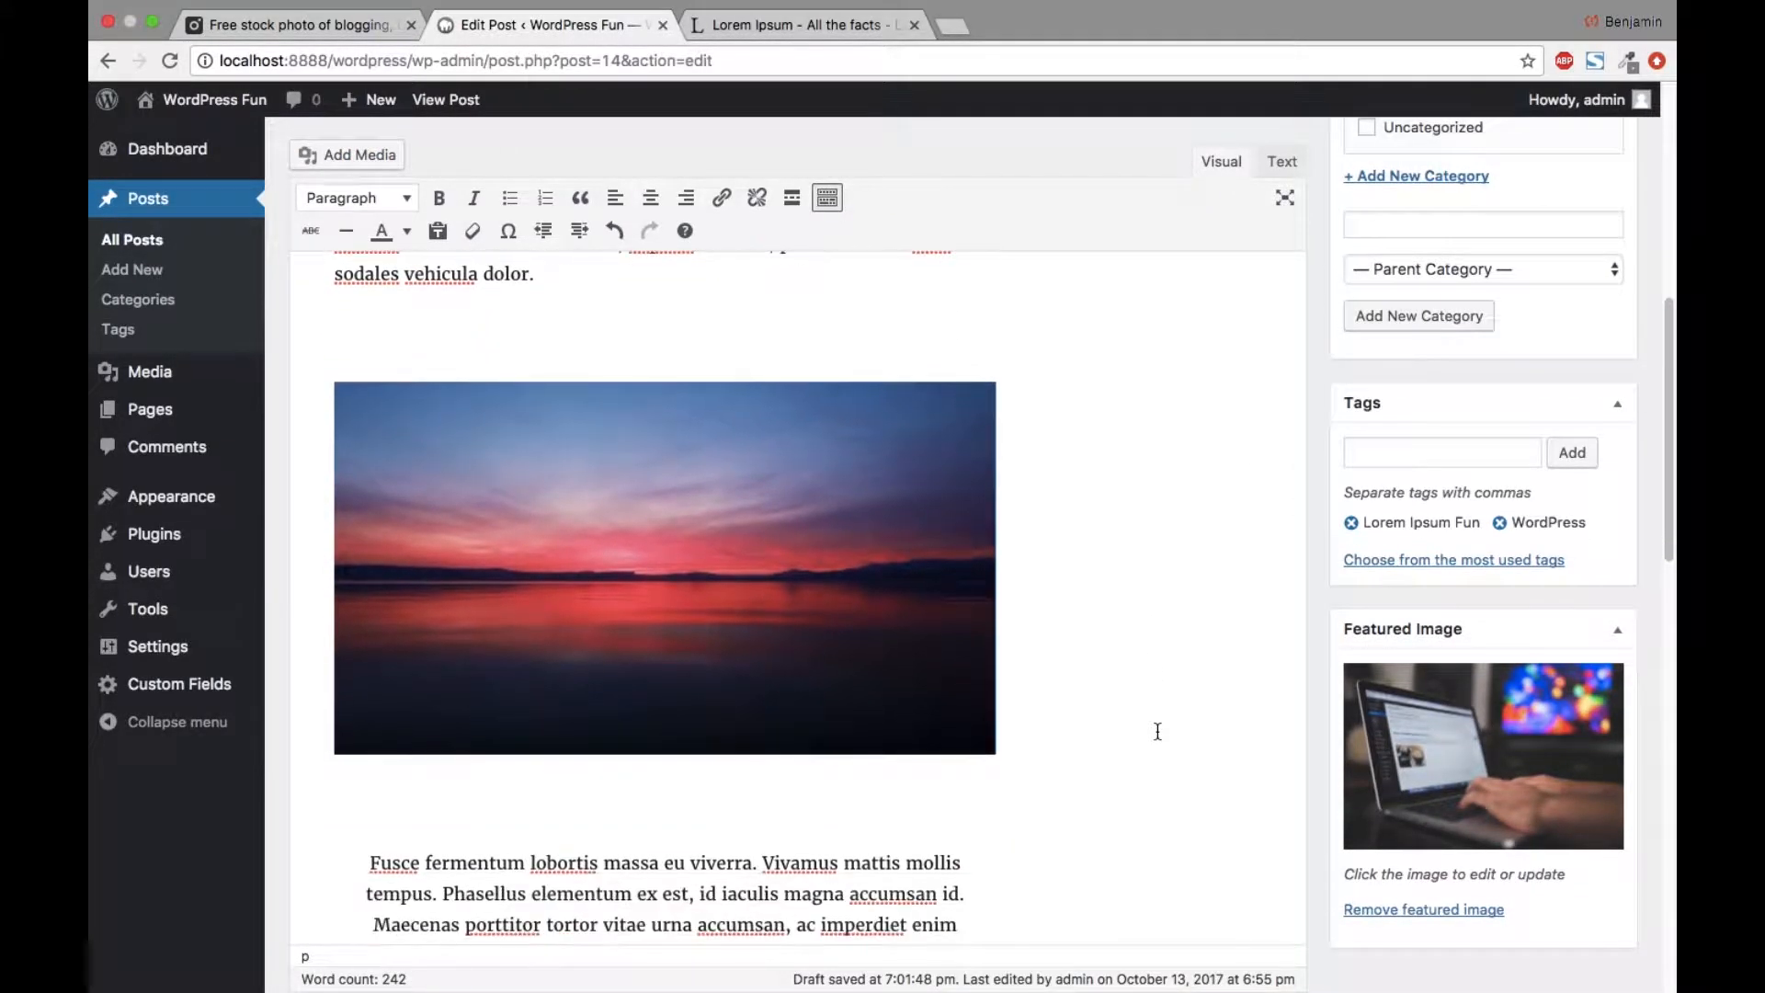
scroll(1157, 731, down, 10)
scroll(1157, 731, up, 15)
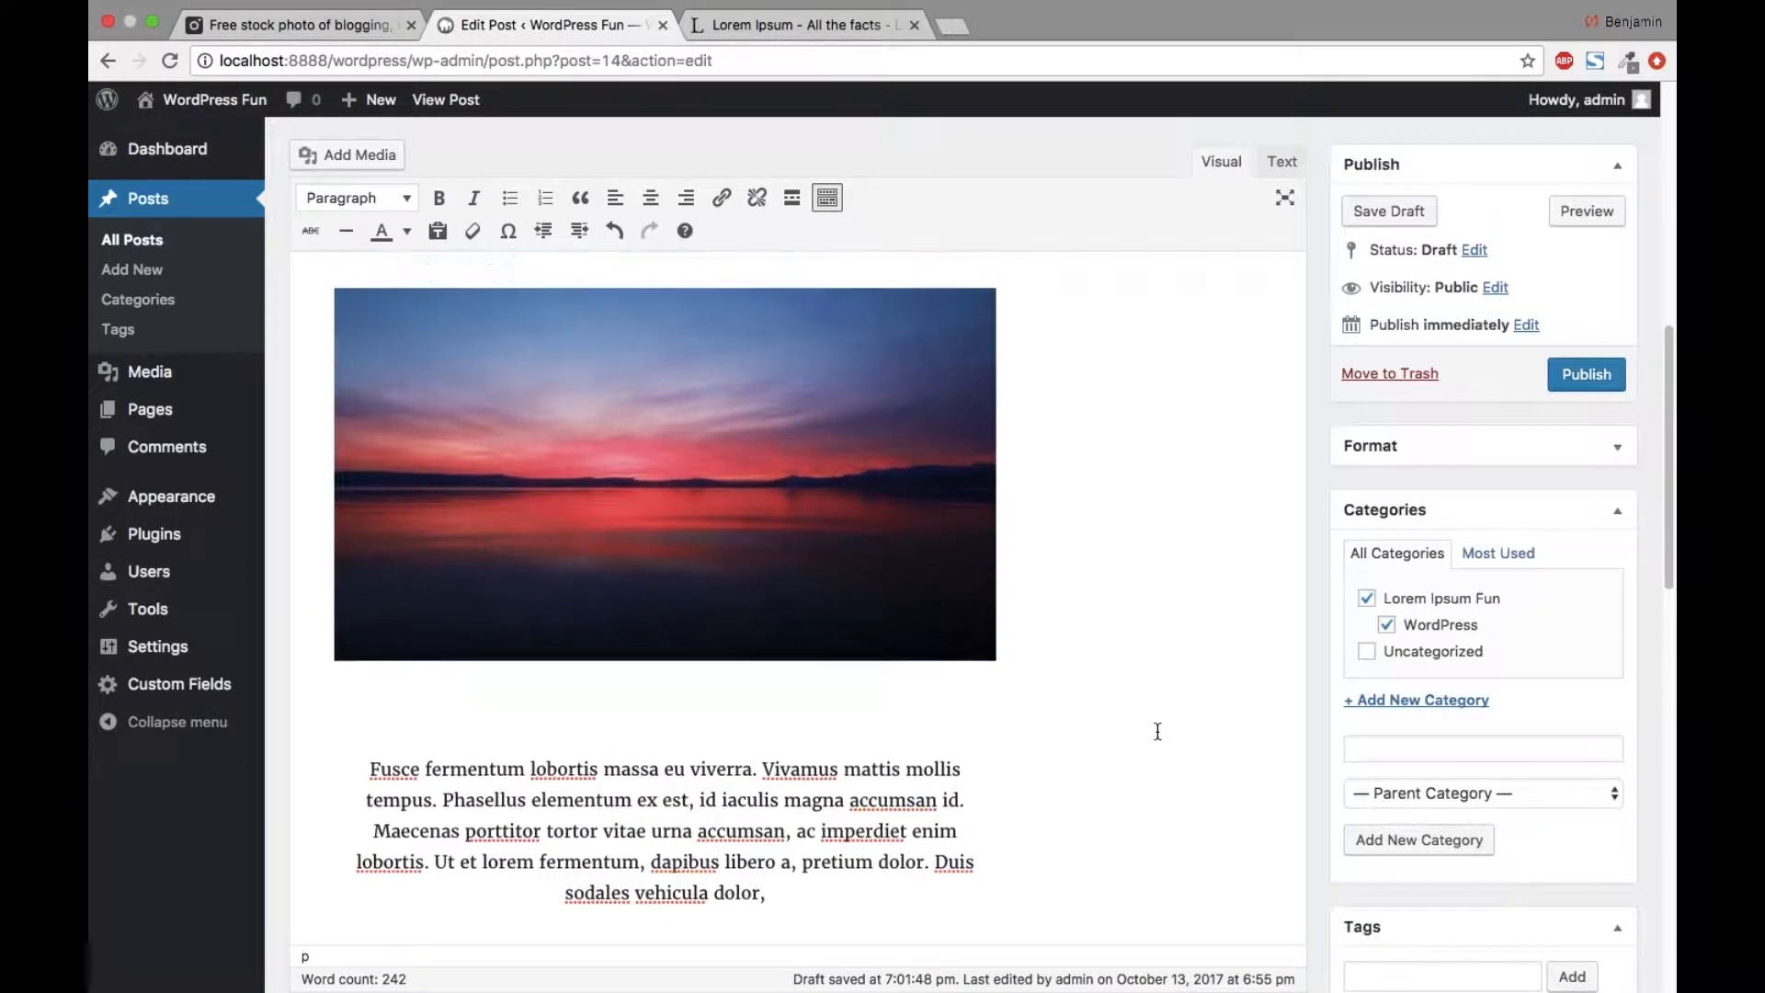
Step: Give the inserted sunset image the caption "This is a new catption" and the alternative text "Nice Image"
click(961, 629)
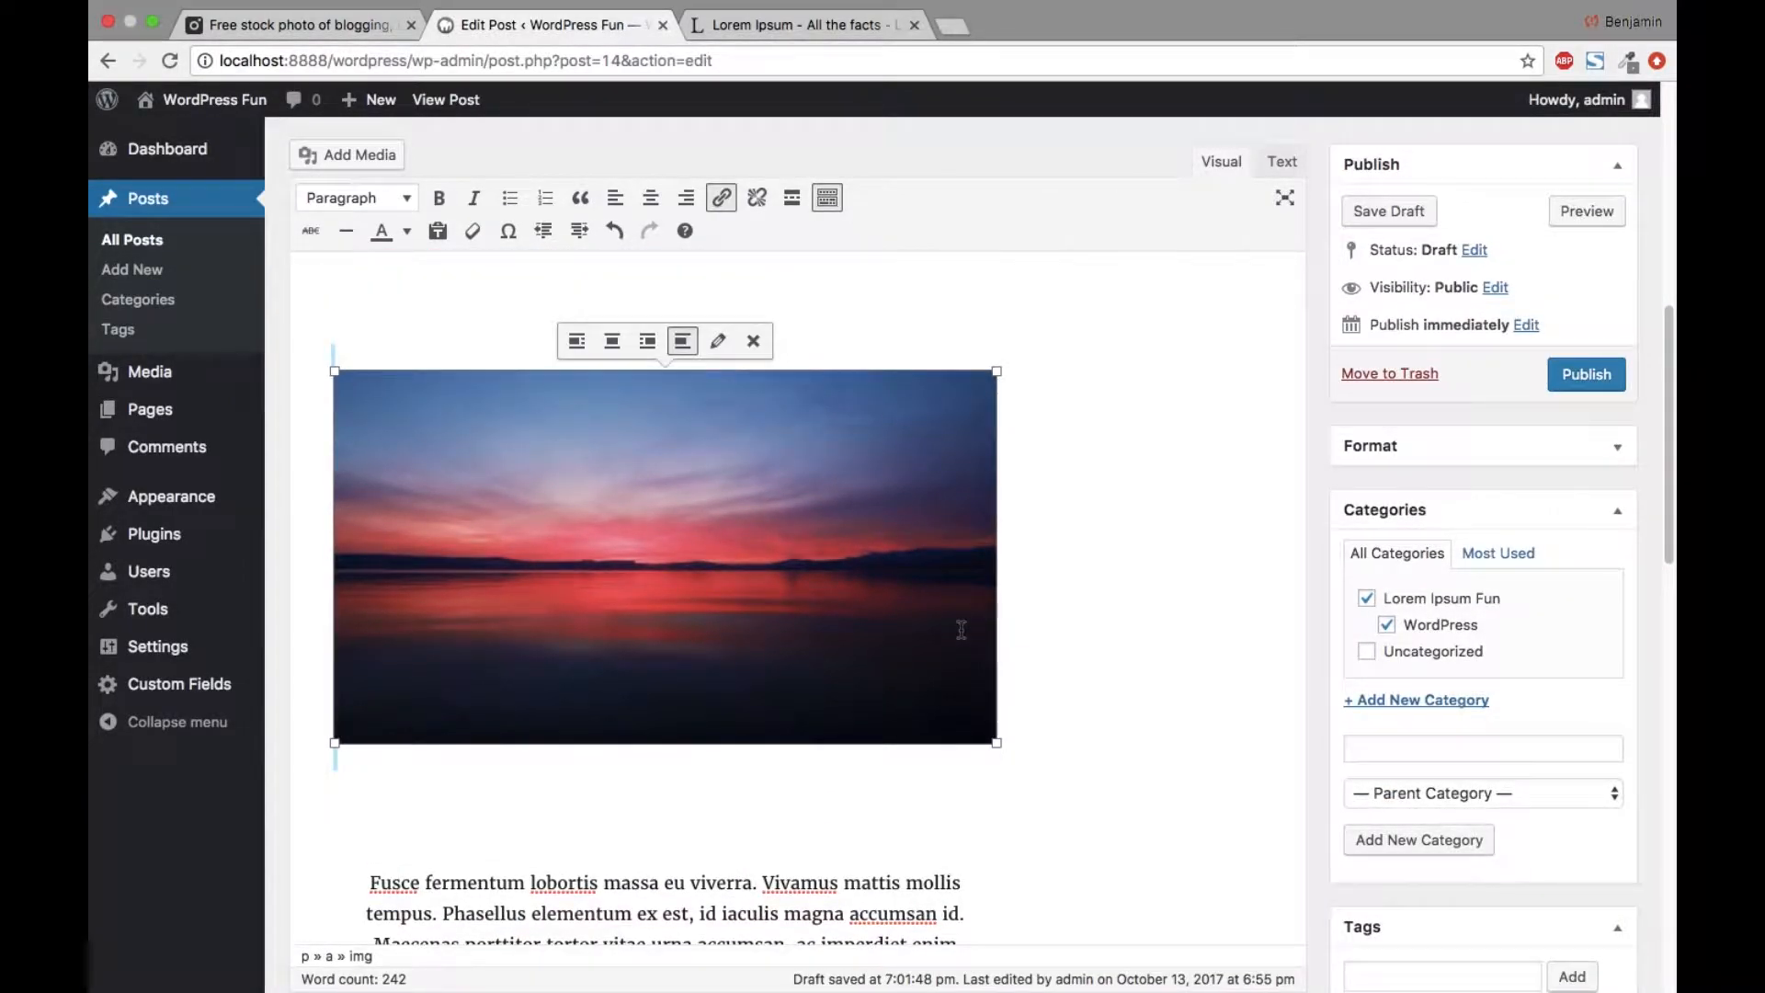
click(718, 347)
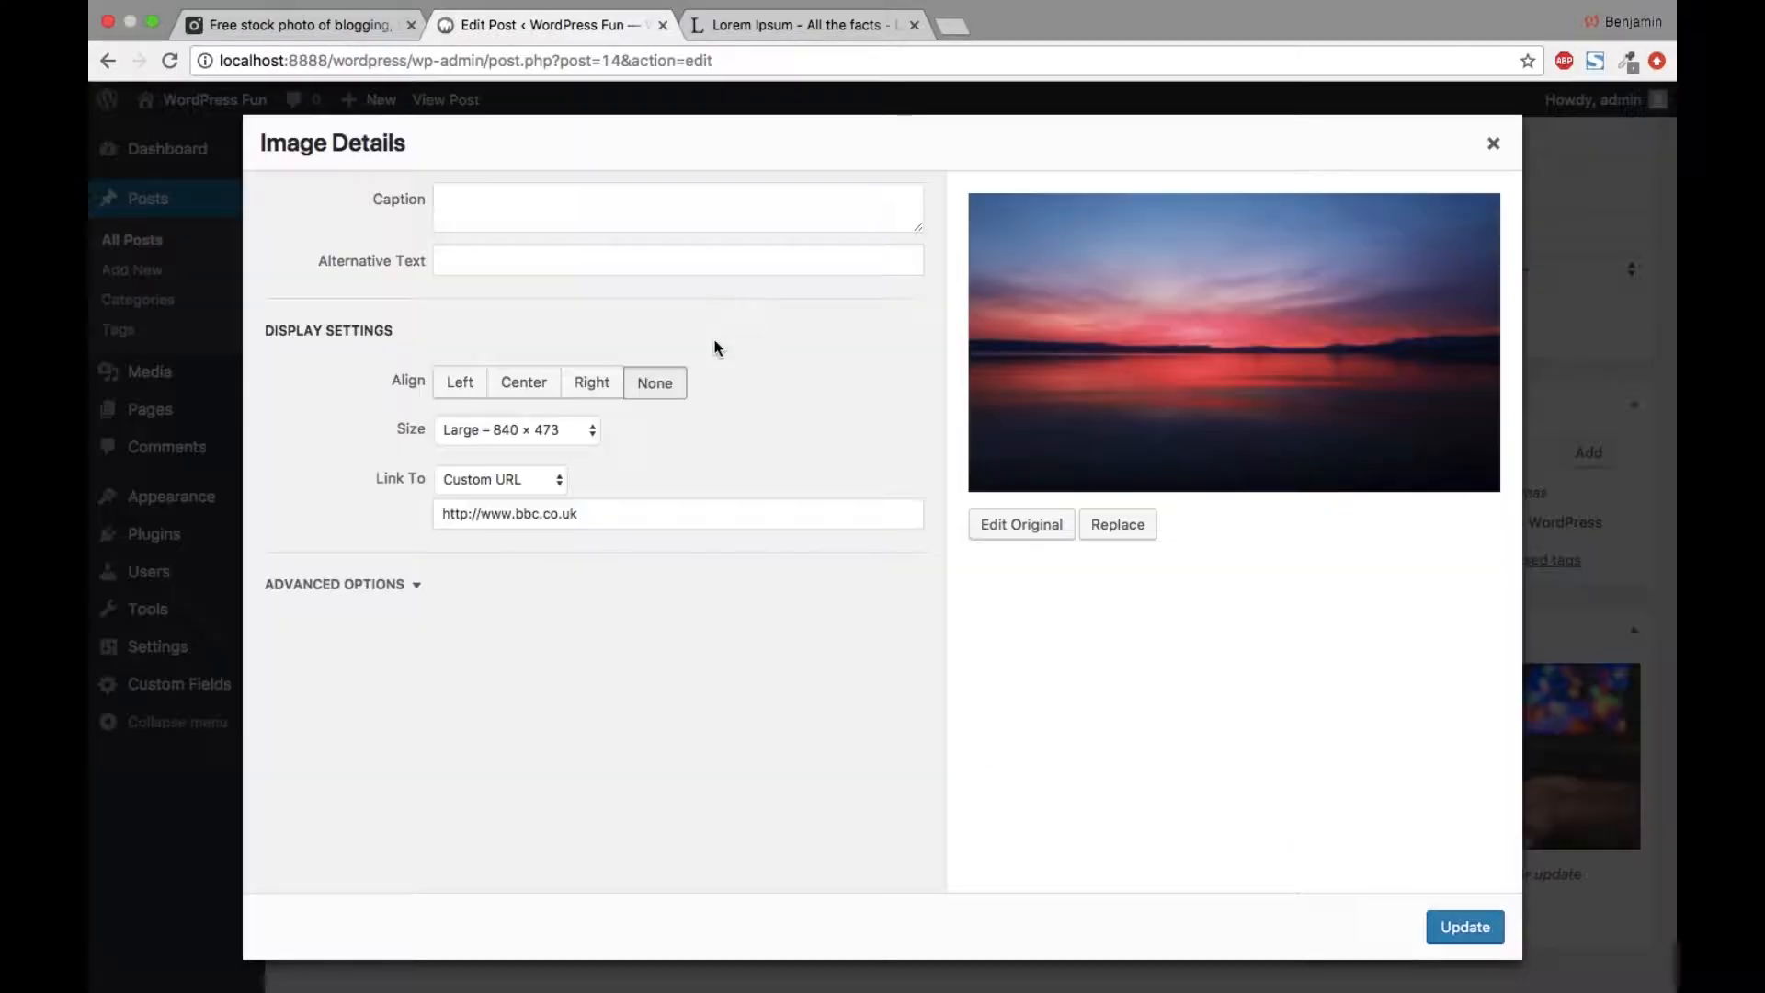
click(539, 211)
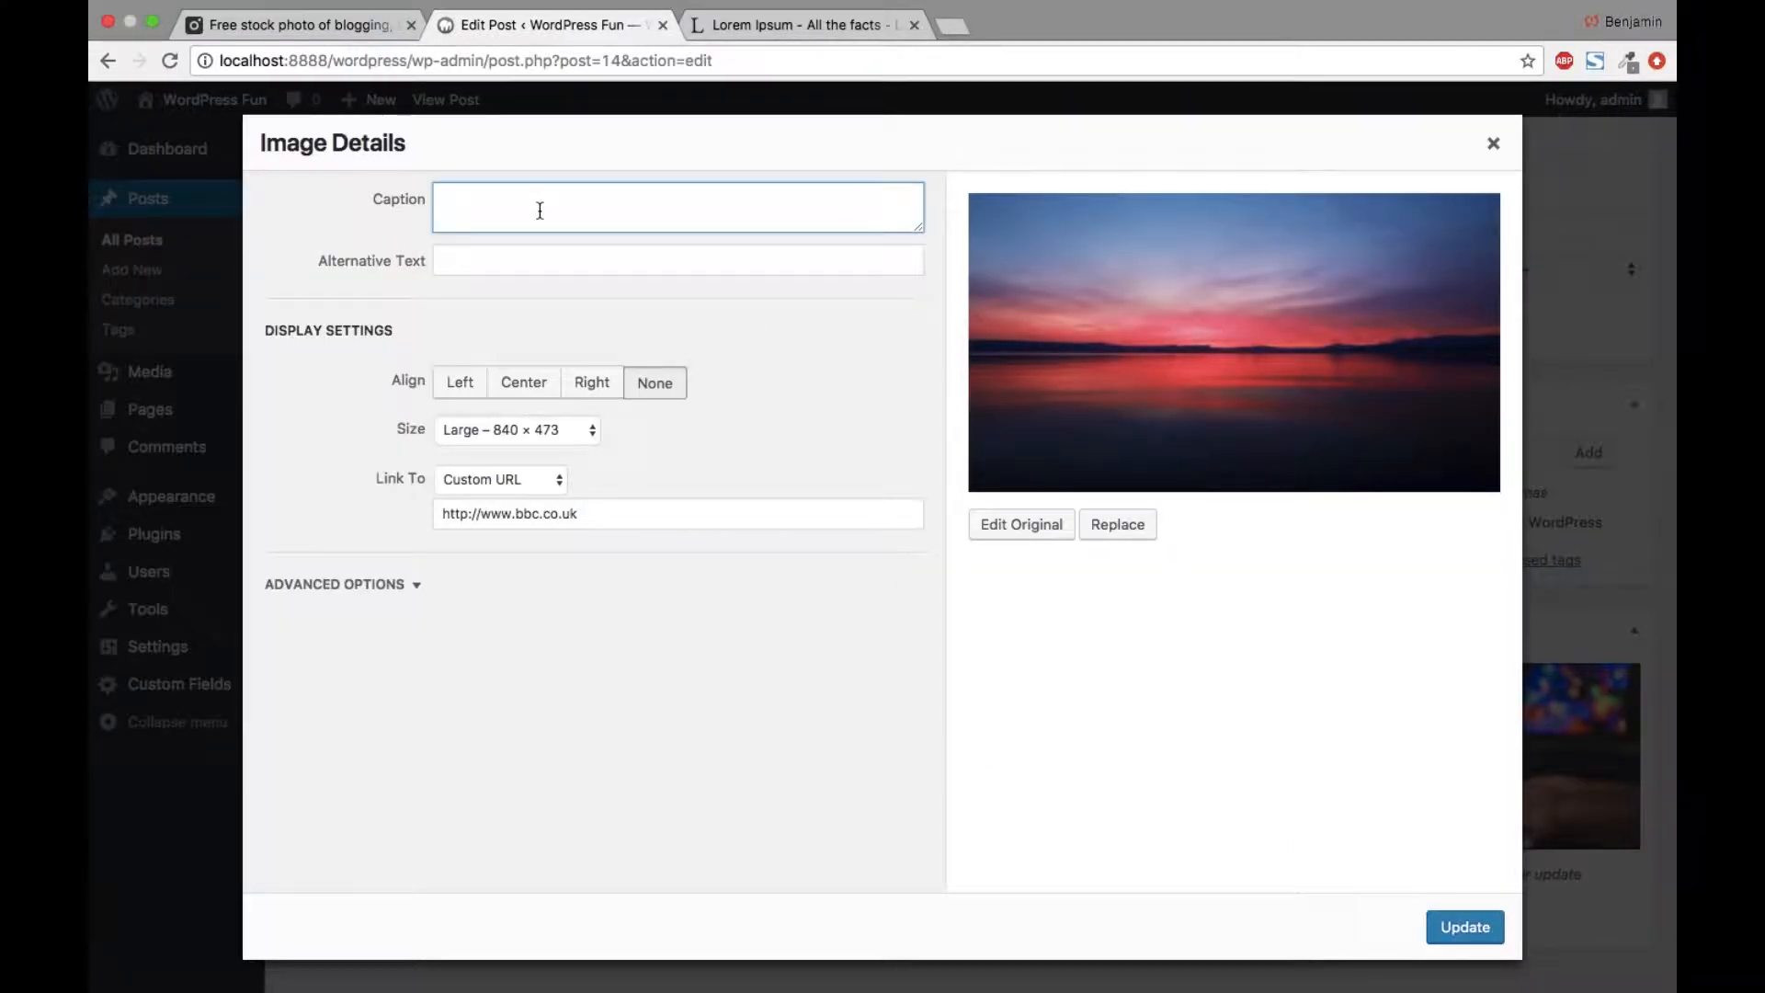
text(This is a new catption)
key(Tab)
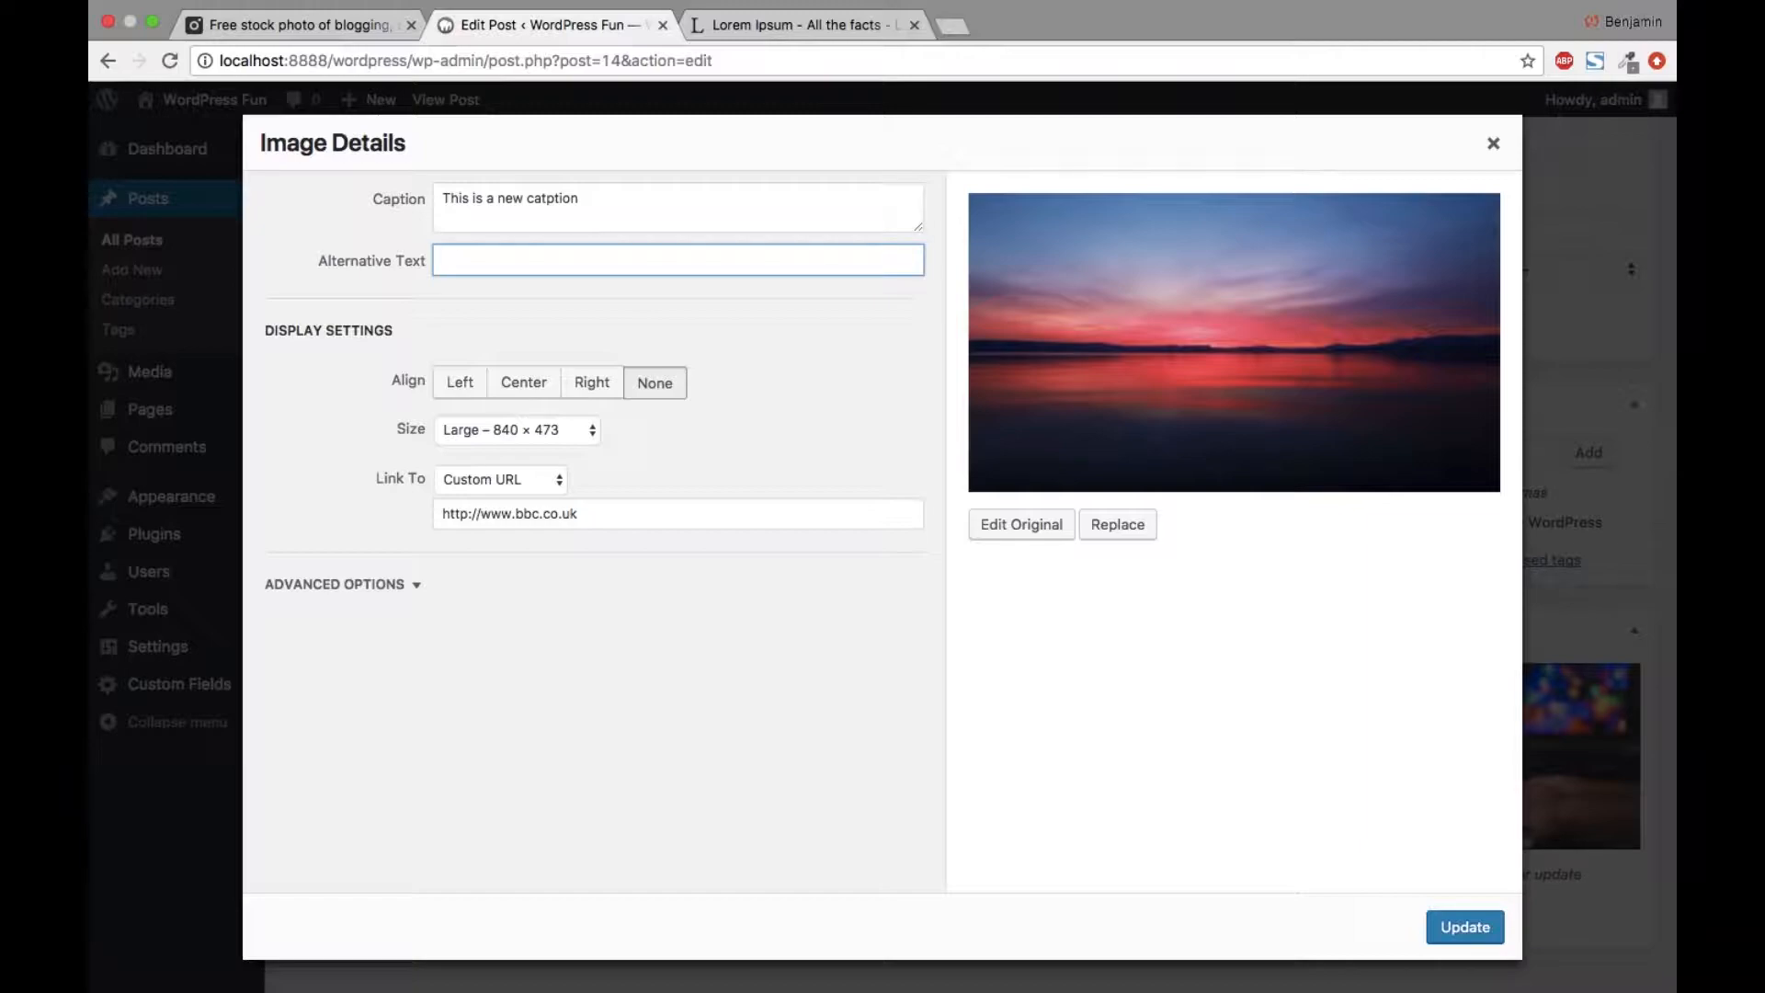
text(Nice Image)
click(1464, 927)
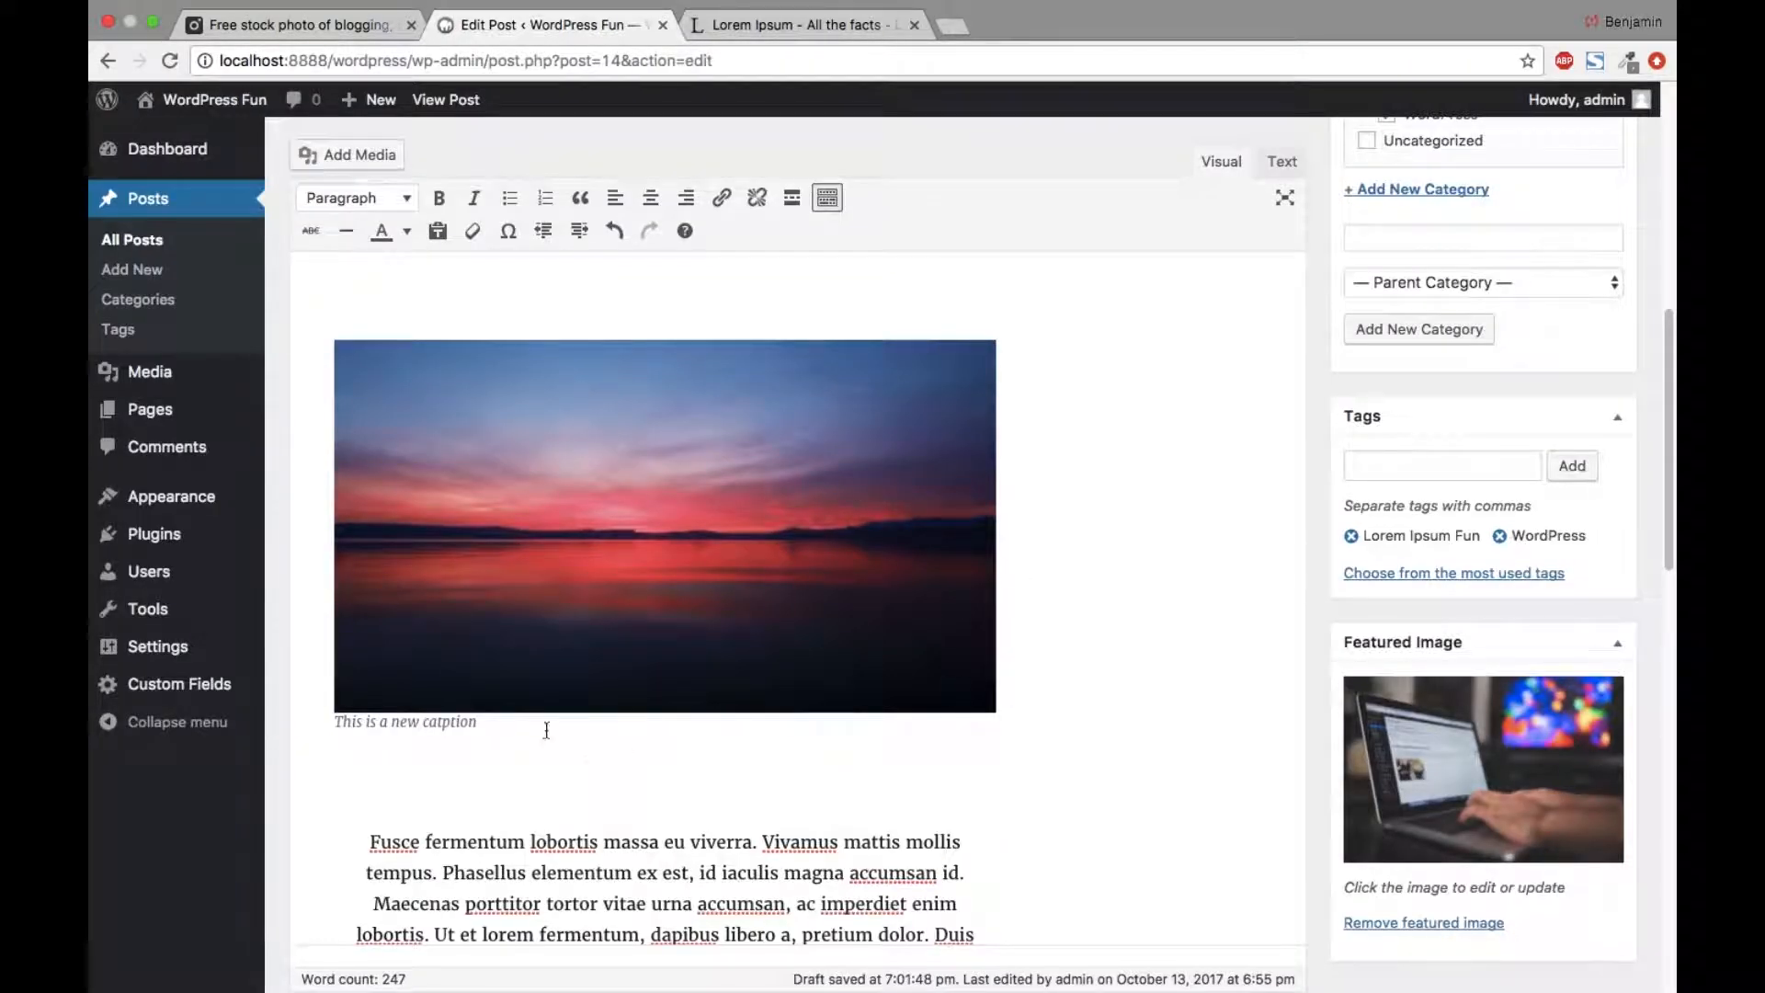
Step: Add the line "A video below:" at the end of the post, followed by an empty paragraph
scroll(746, 713, down, 10)
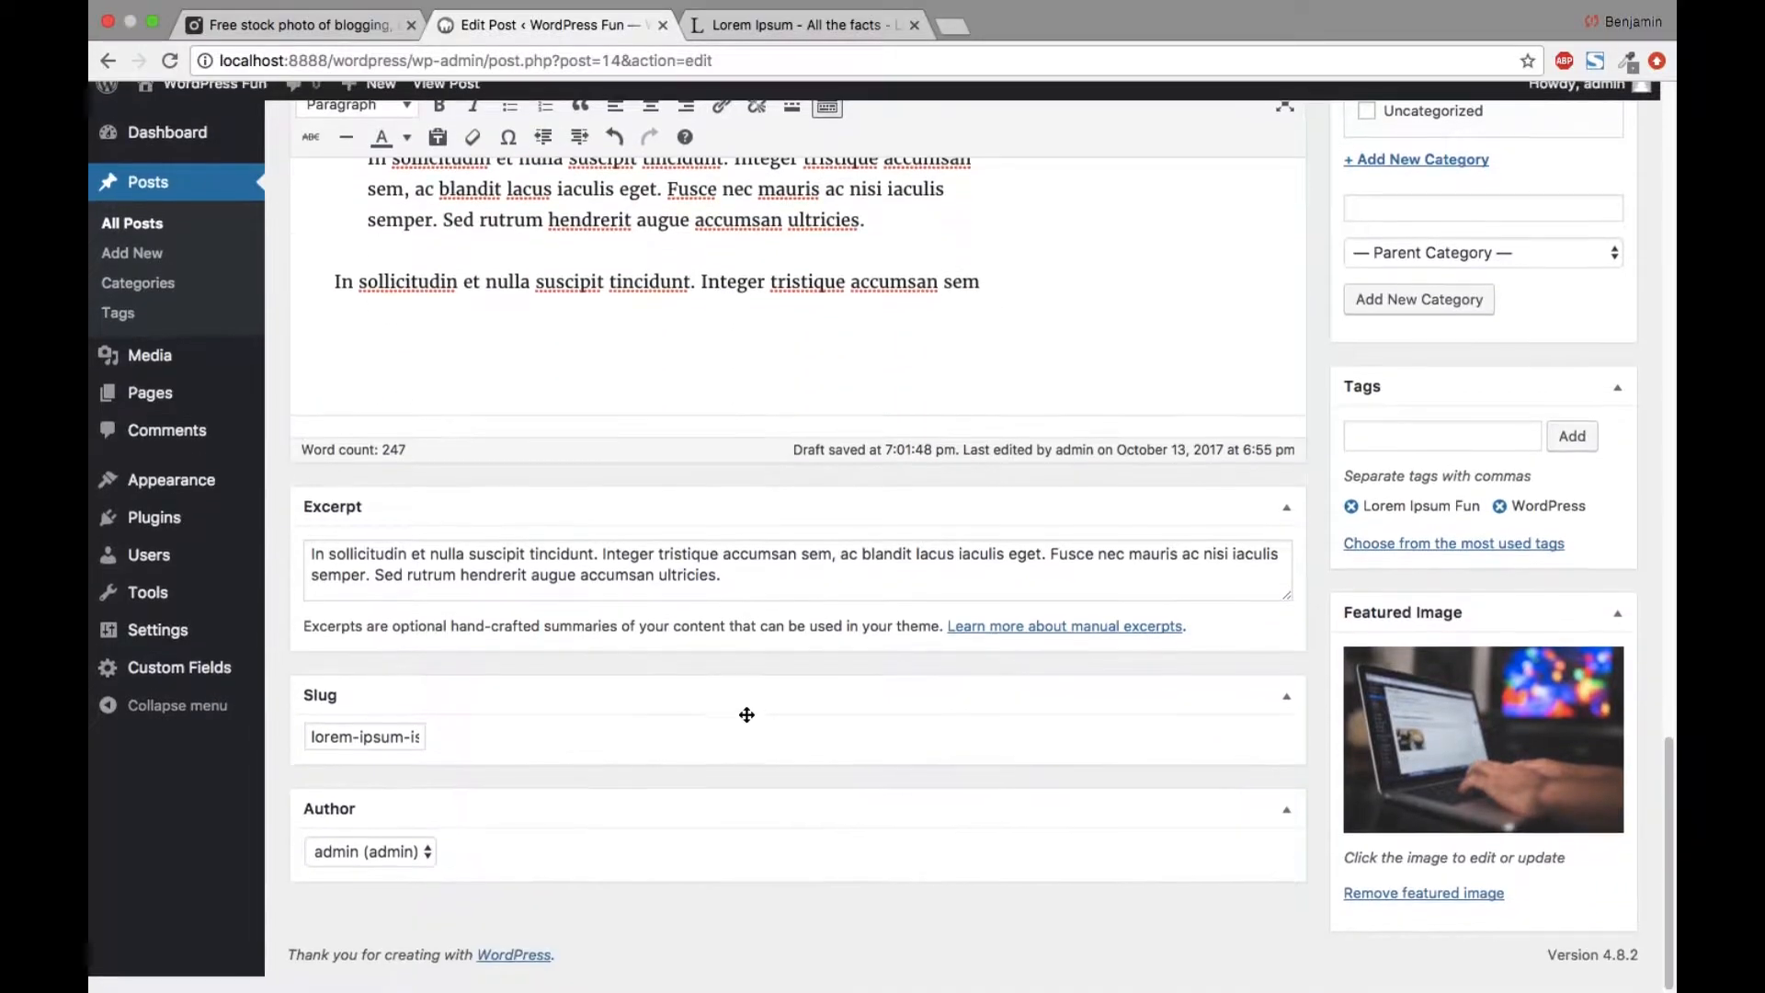
scroll(746, 713, up, 2)
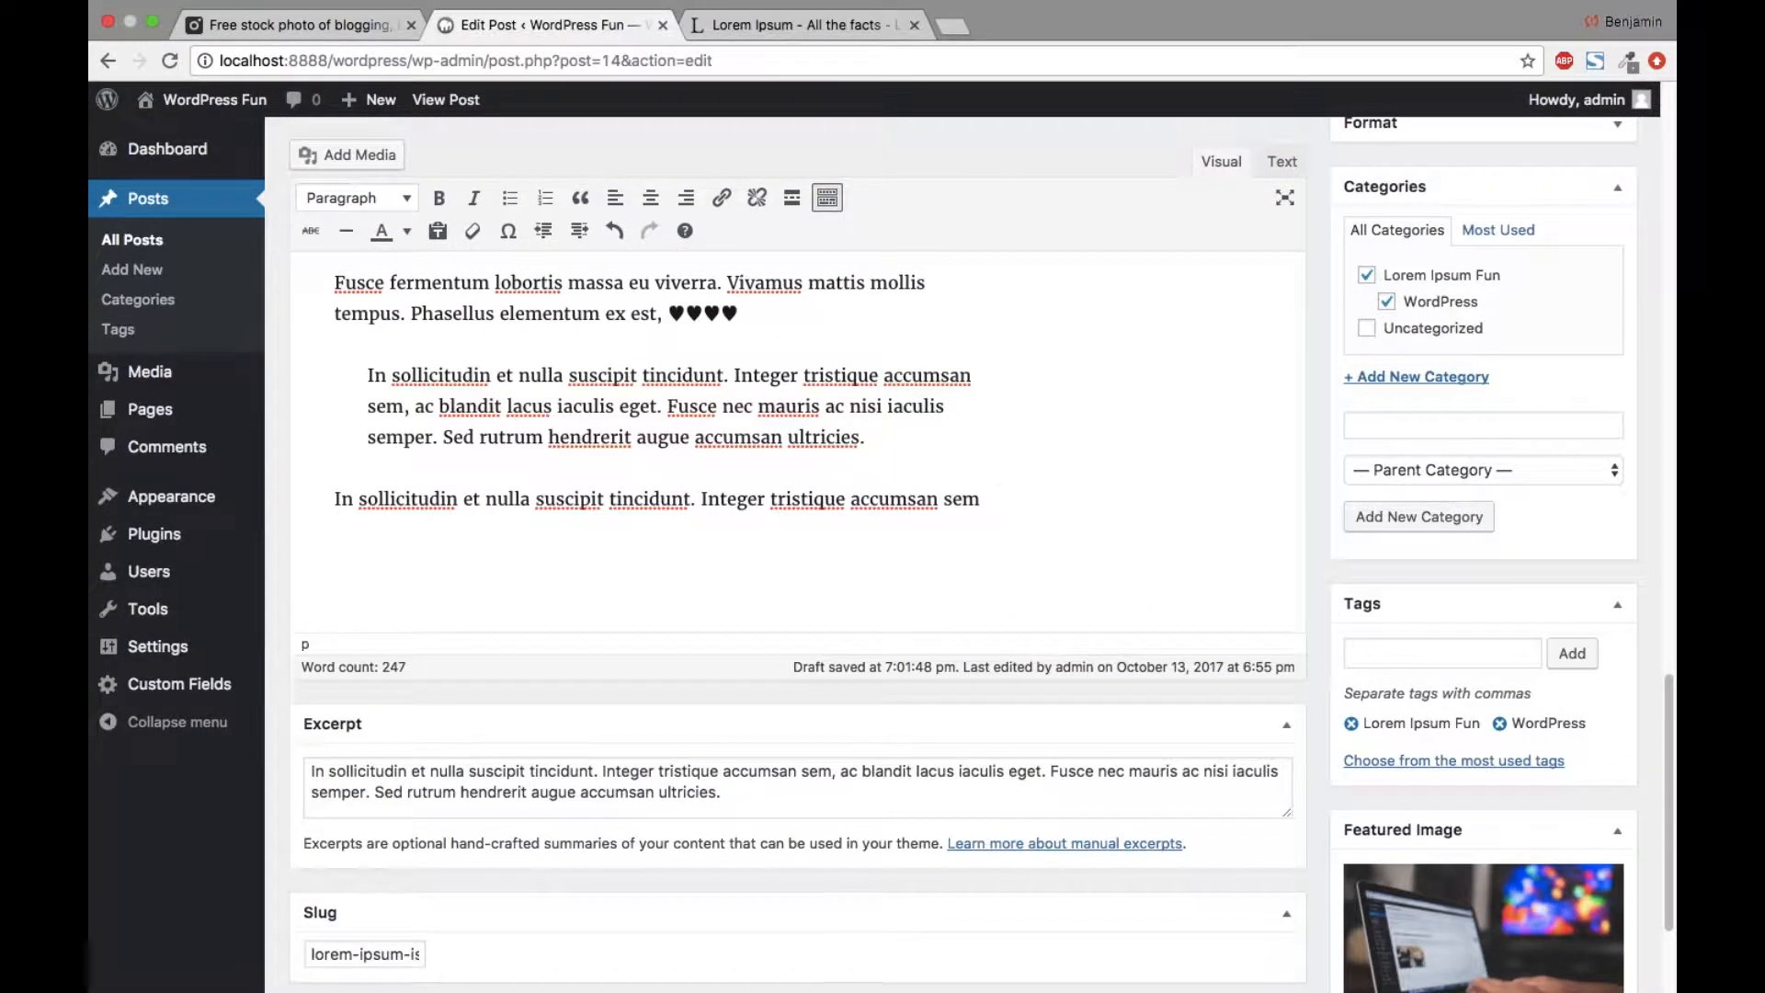
key(Return)
key(Return)
key(BackSpace)
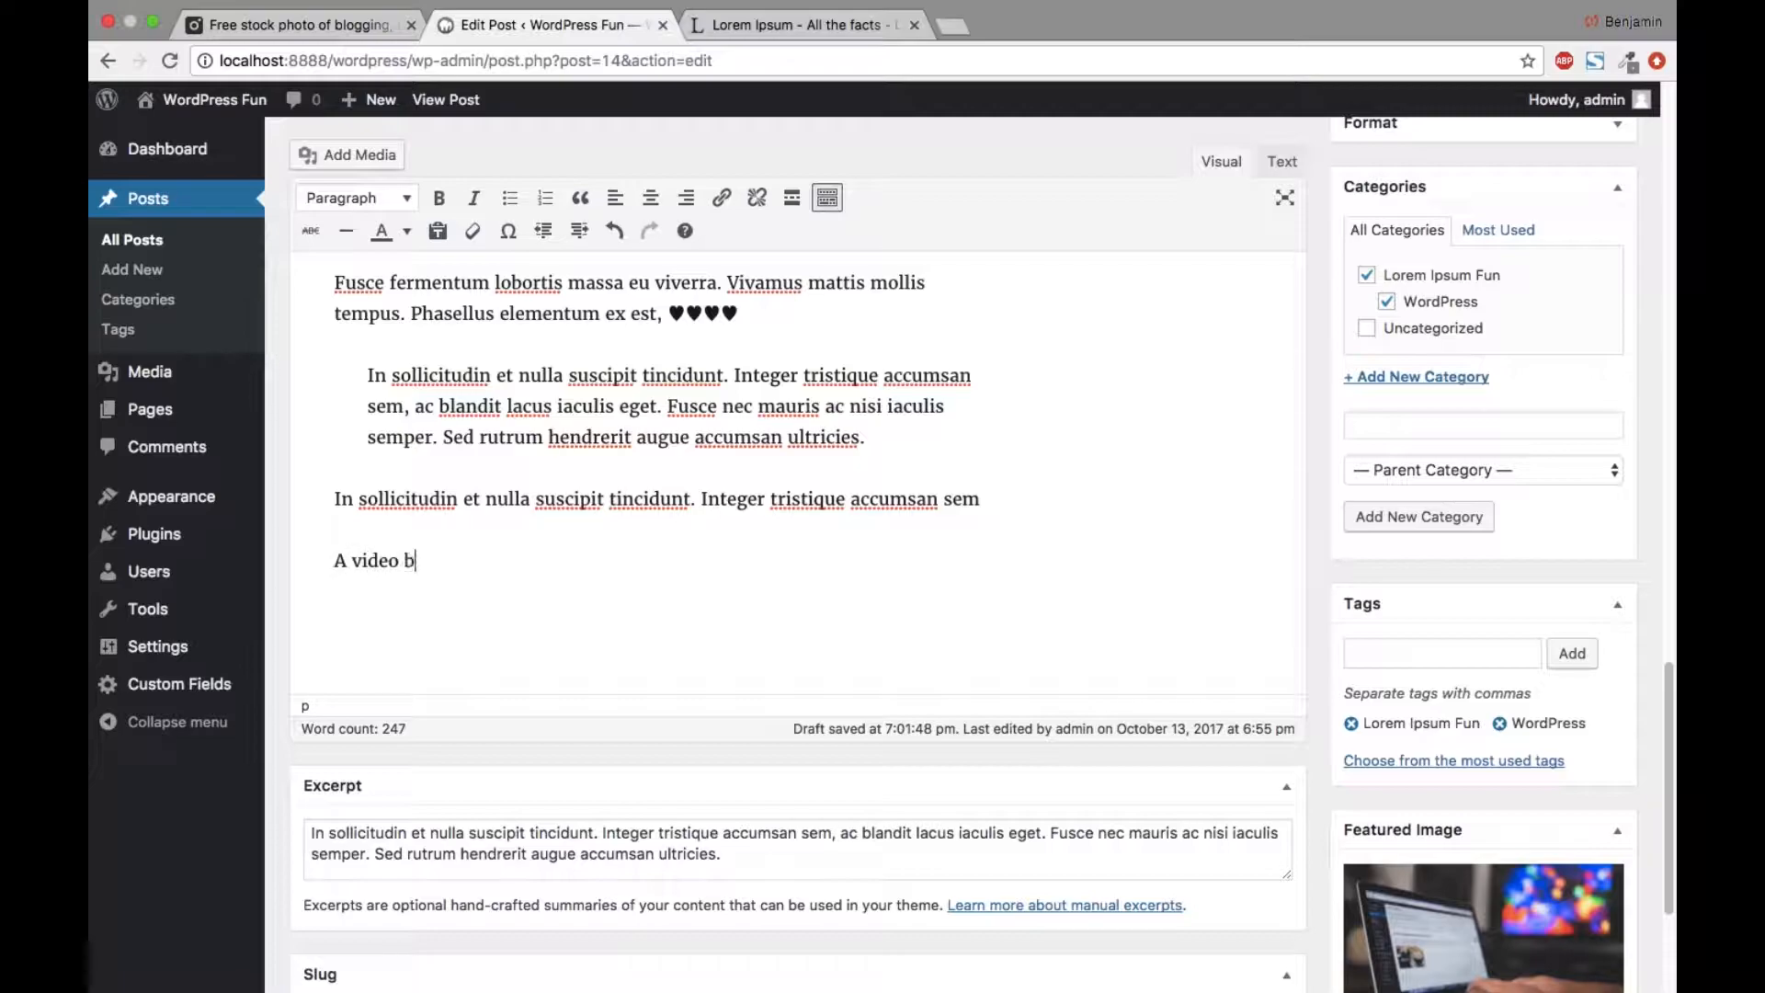
text(A video below:)
key(Return)
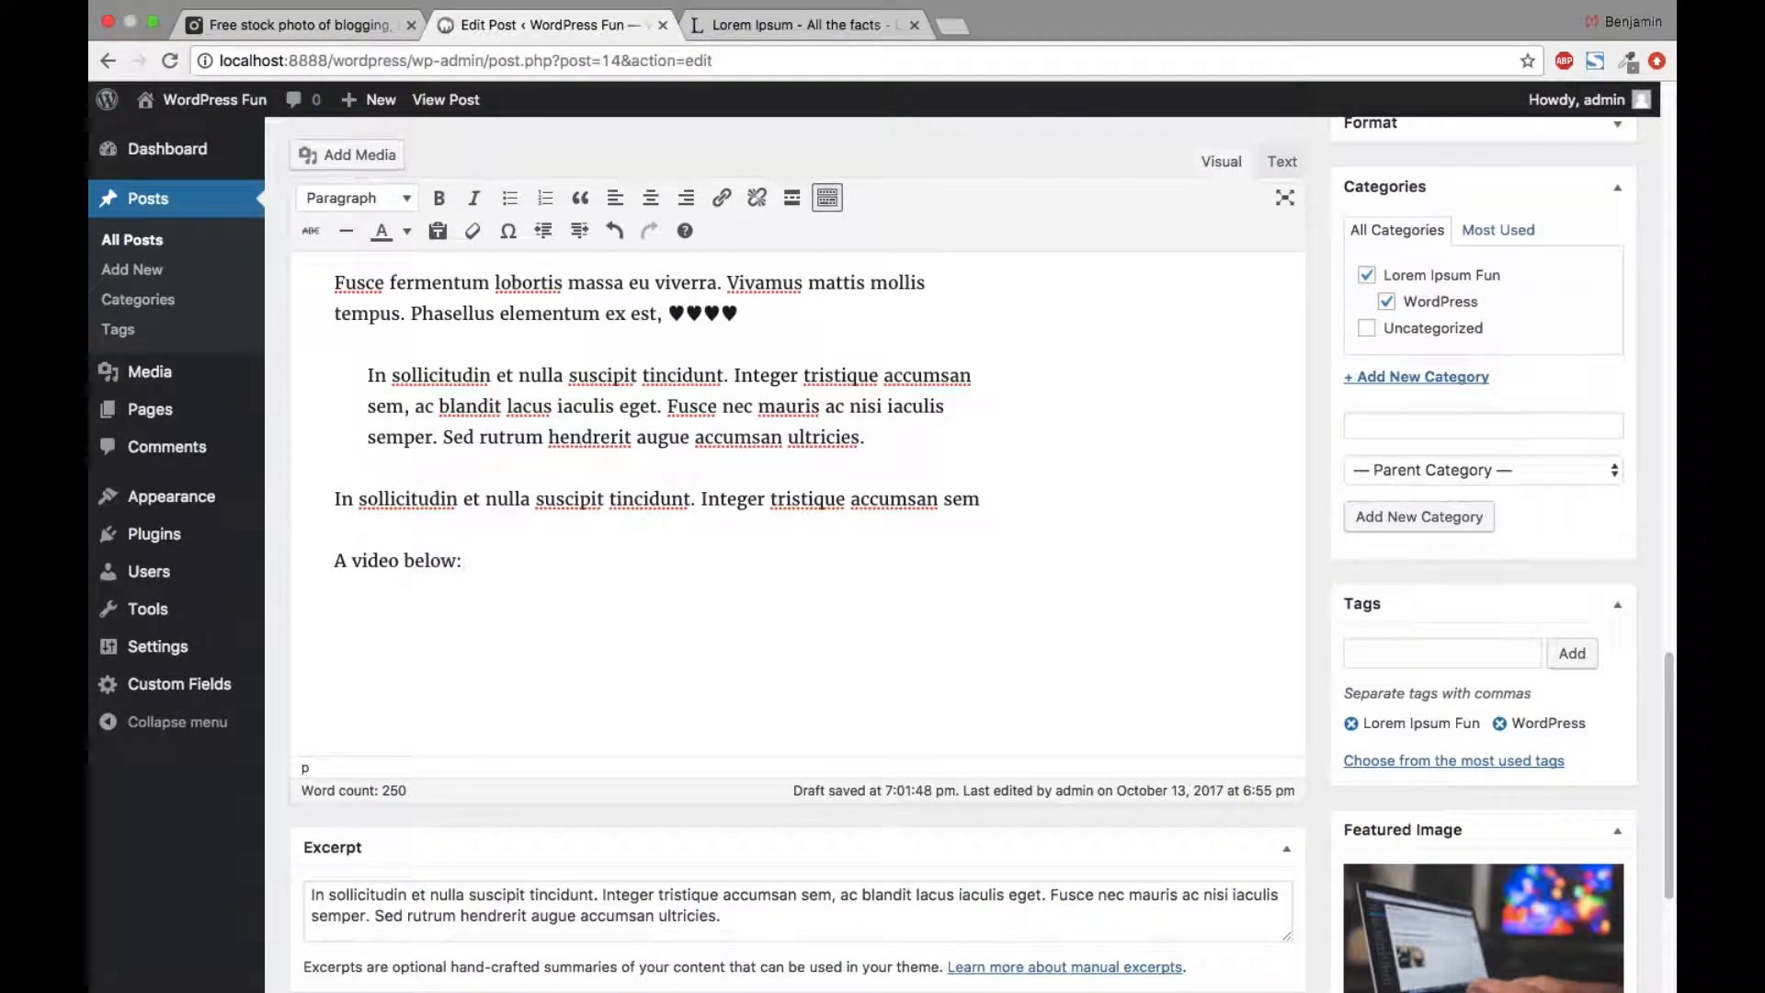
Step: Search Google for "benjaminthedev" in a new browser tab and open the BenjaminTheDev YouTube channel
key(ctrl+t)
text(benjaminthedev)
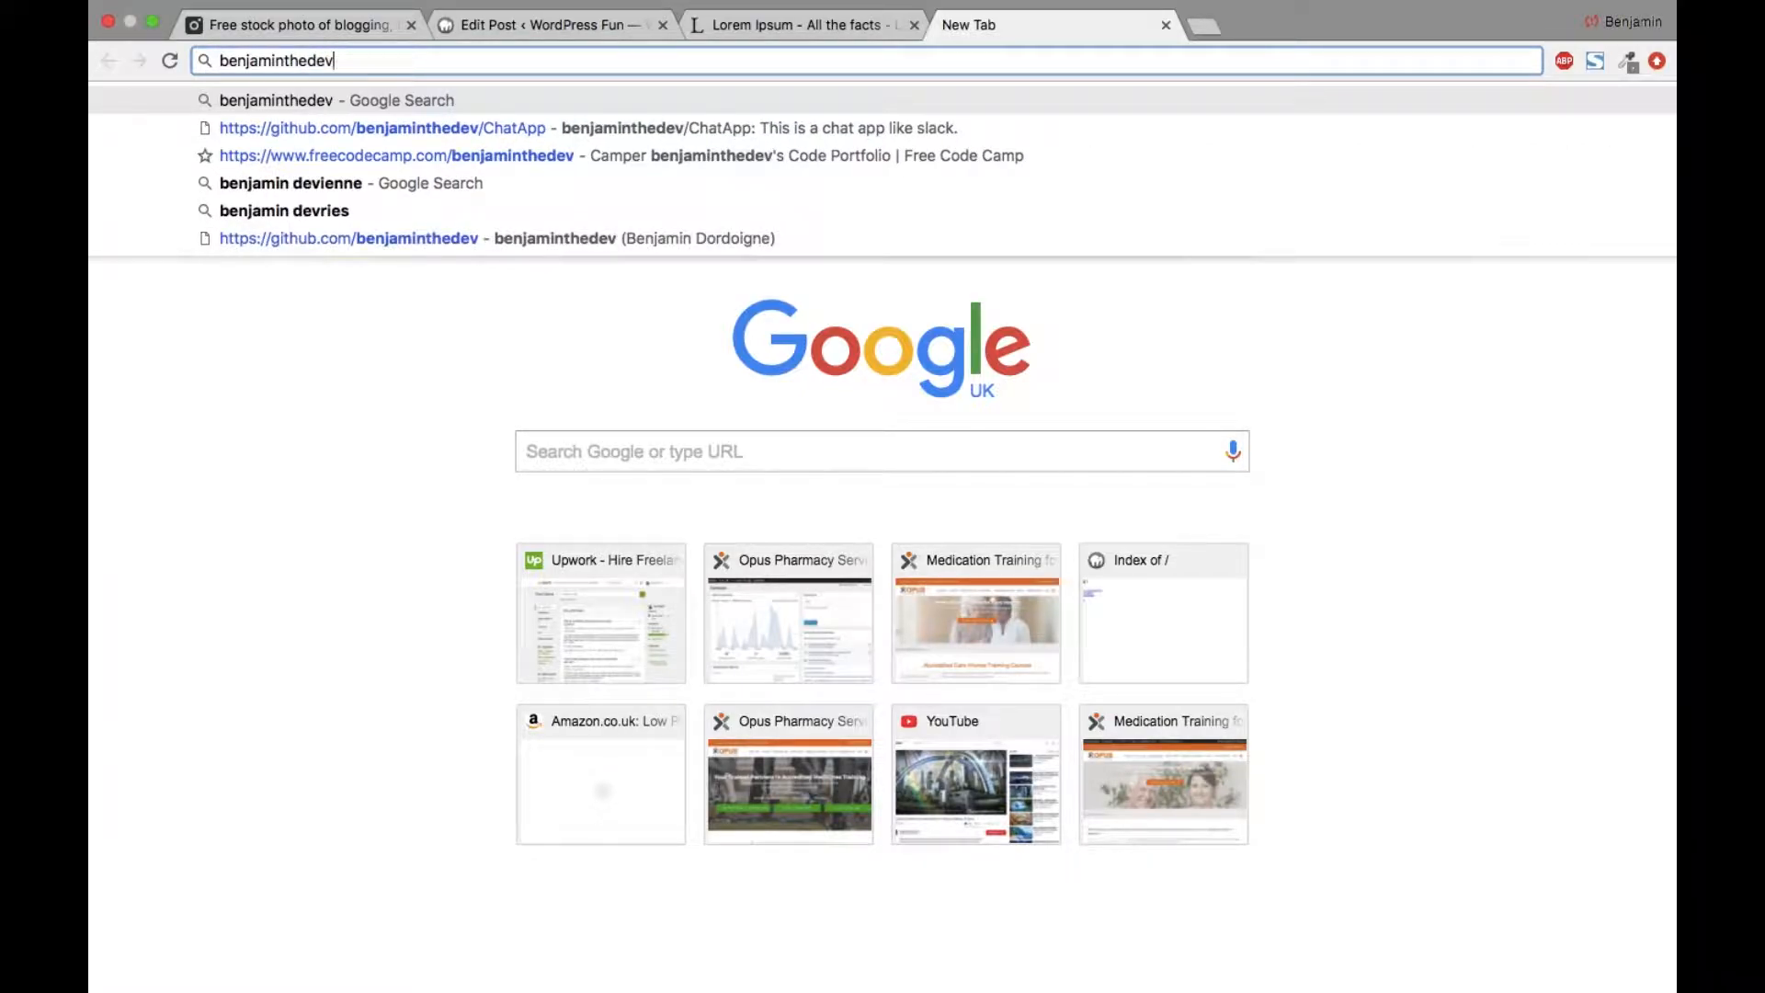
key(Return)
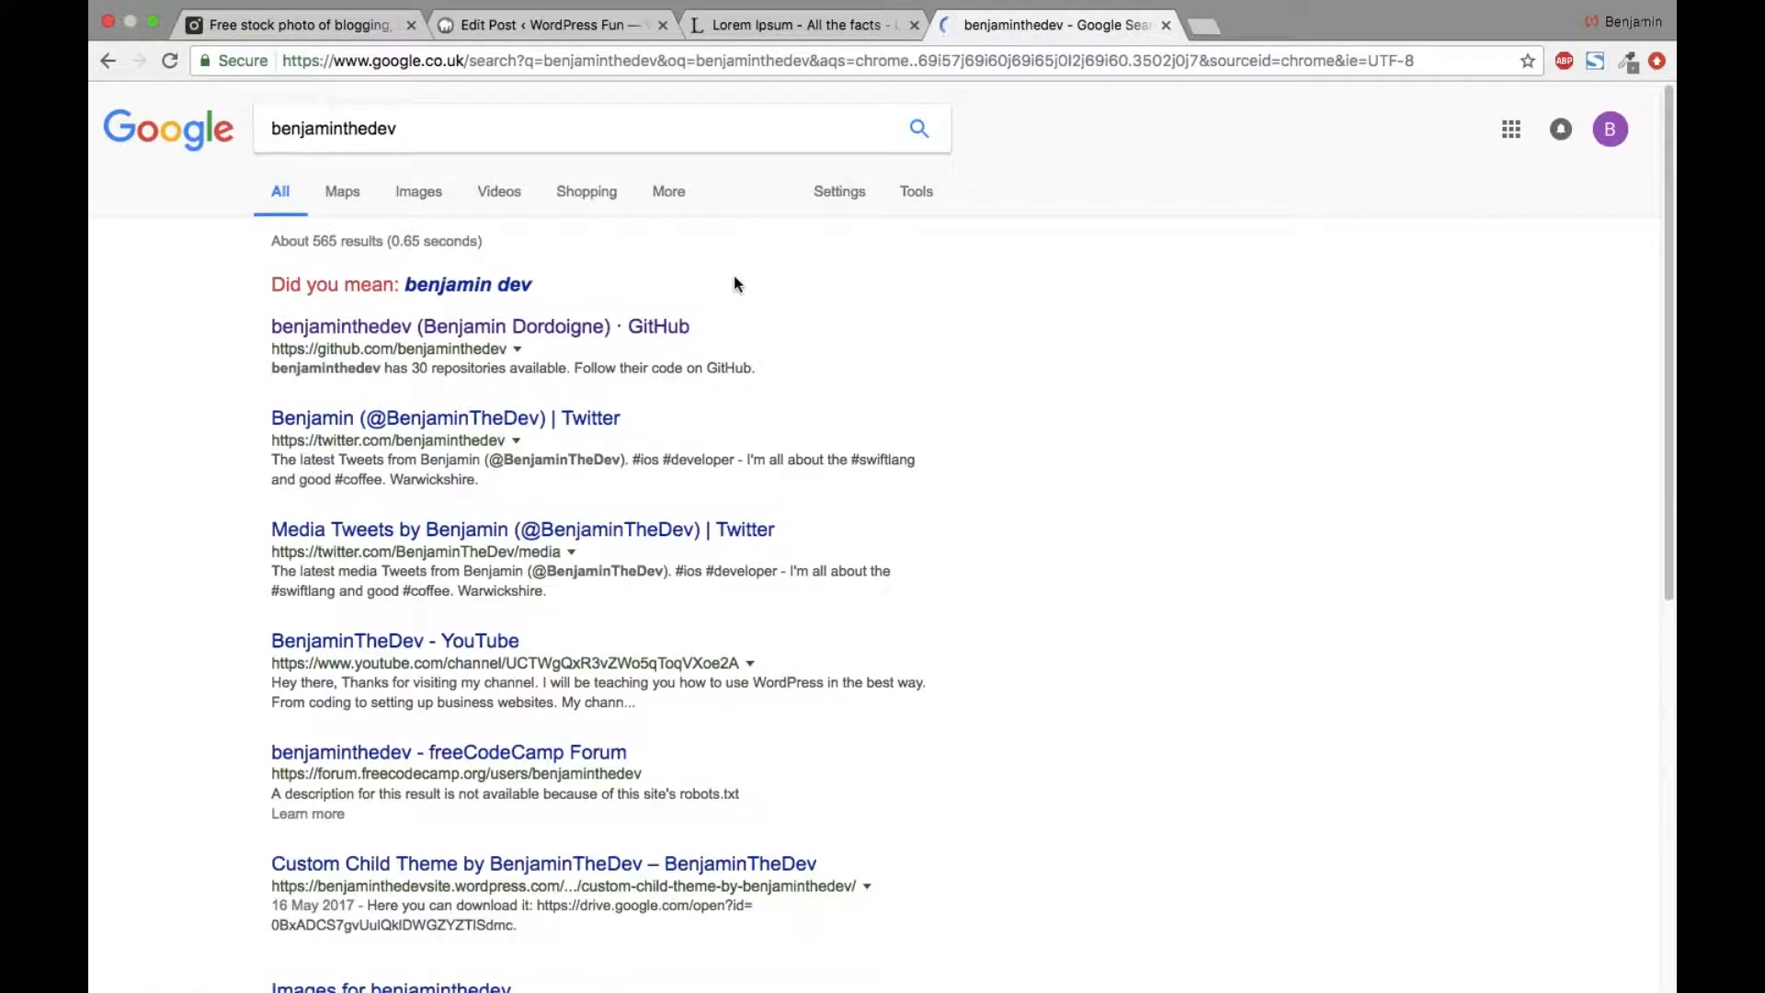
scroll(534, 336, down, 2)
scroll(535, 336, down, 5)
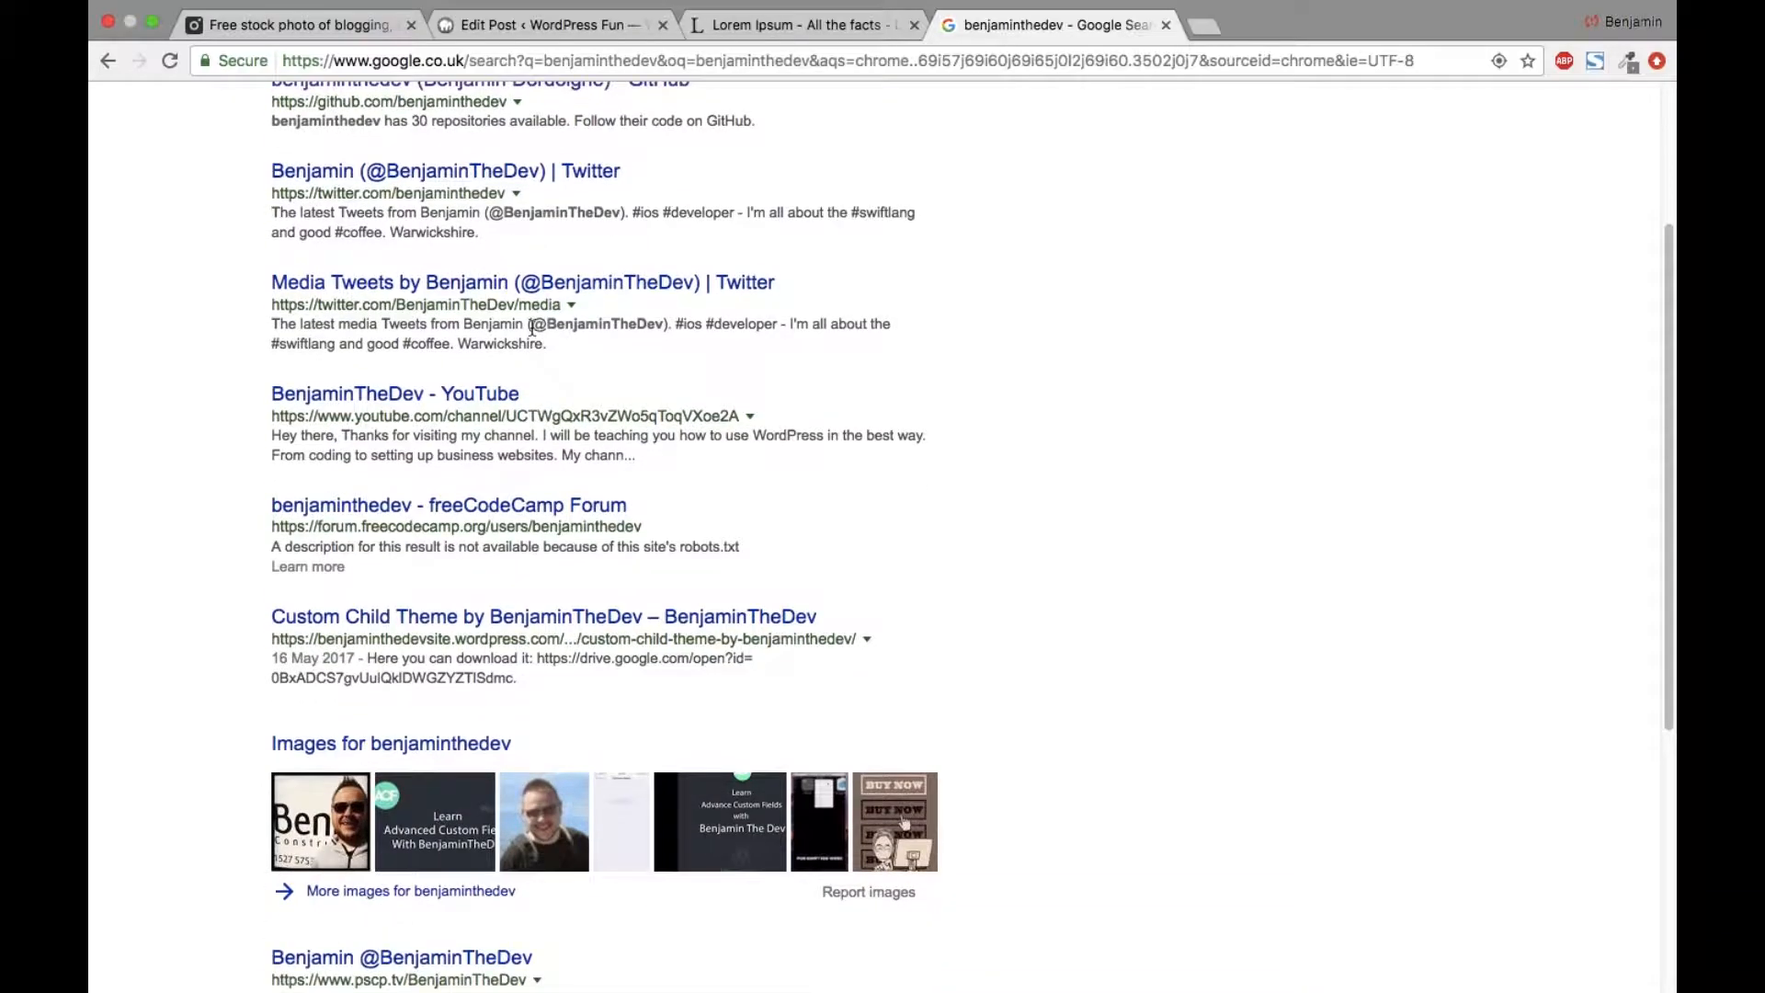
scroll(534, 337, down, 1)
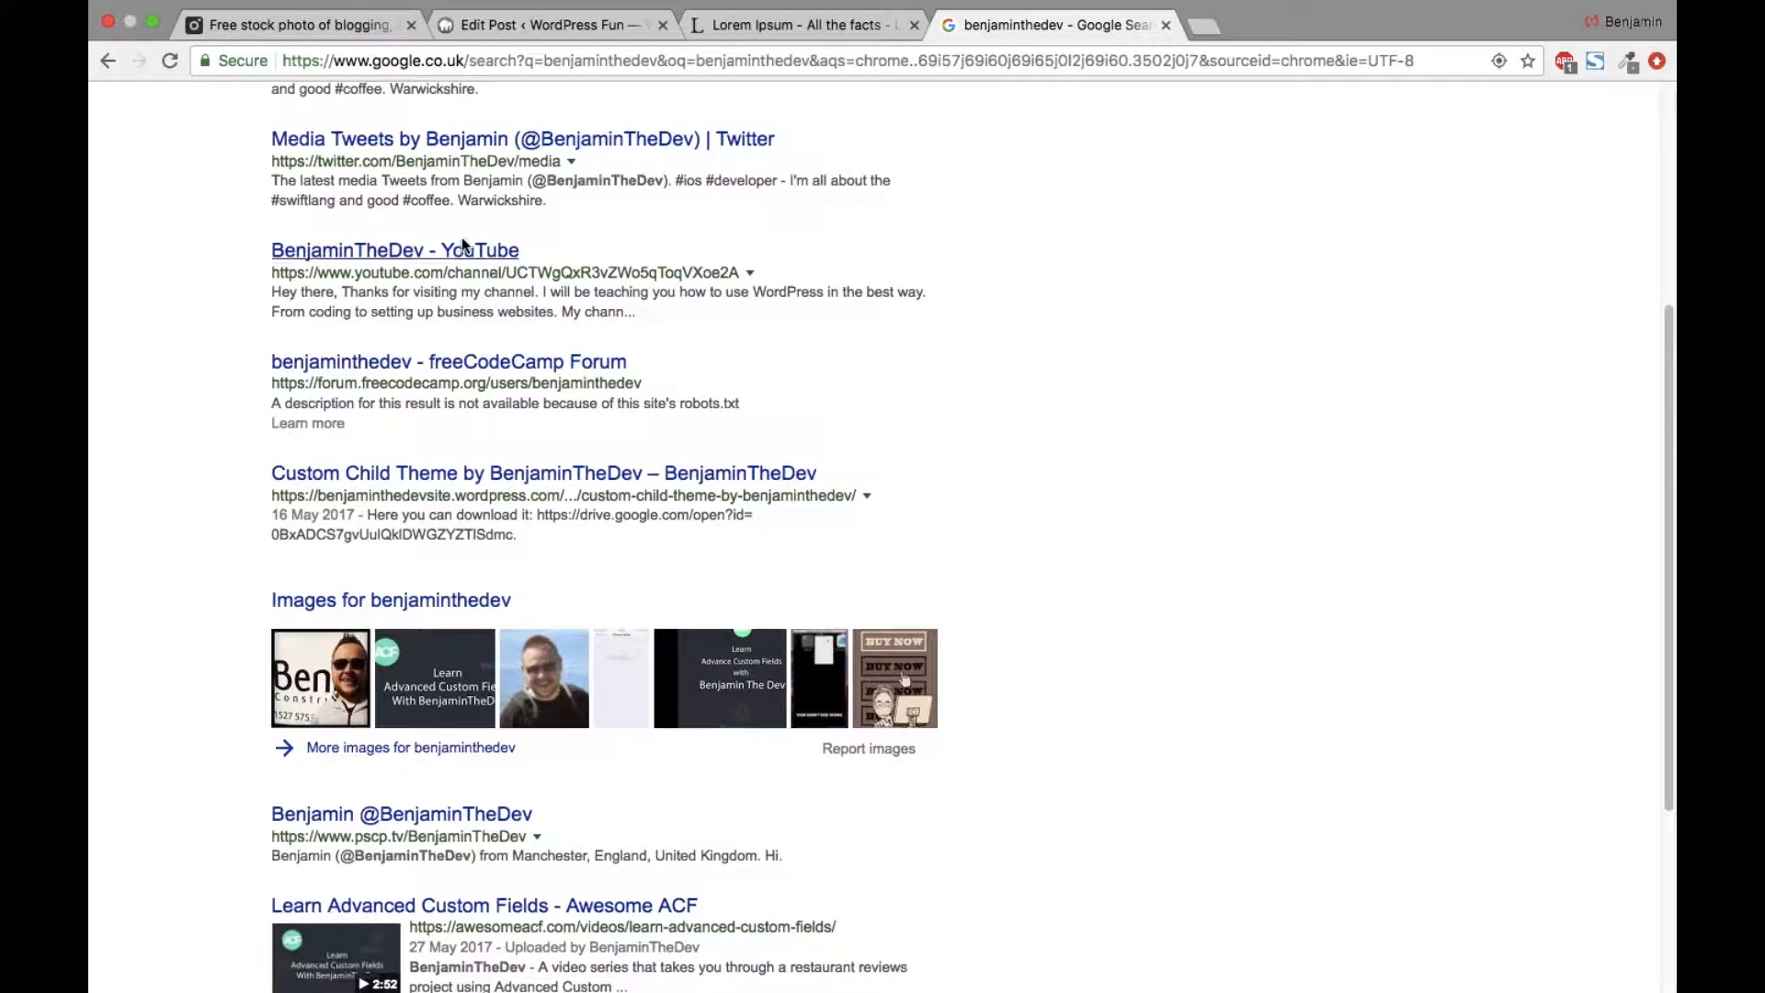
click(459, 251)
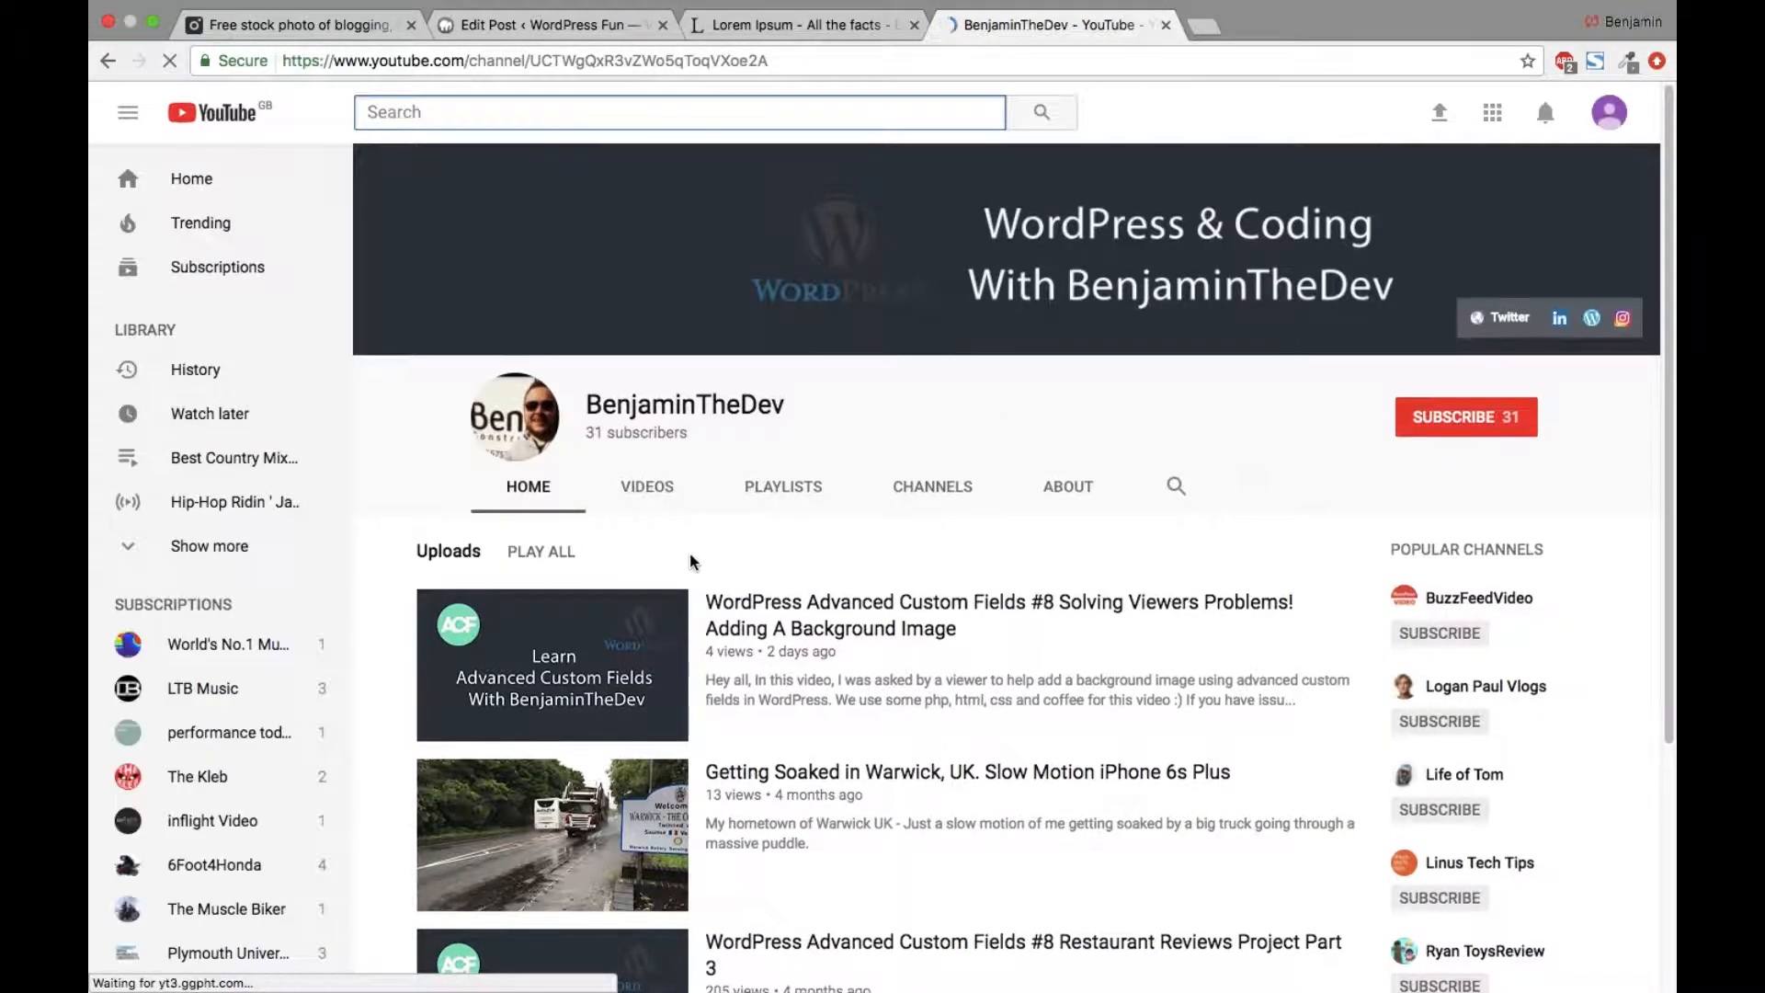
Step: Copy the URL of the video "WordPress Advanced Custom Fields #8 Restaurant Reviews Project Part 3", close YouTube and return to the post editor
scroll(691, 563, down, 4)
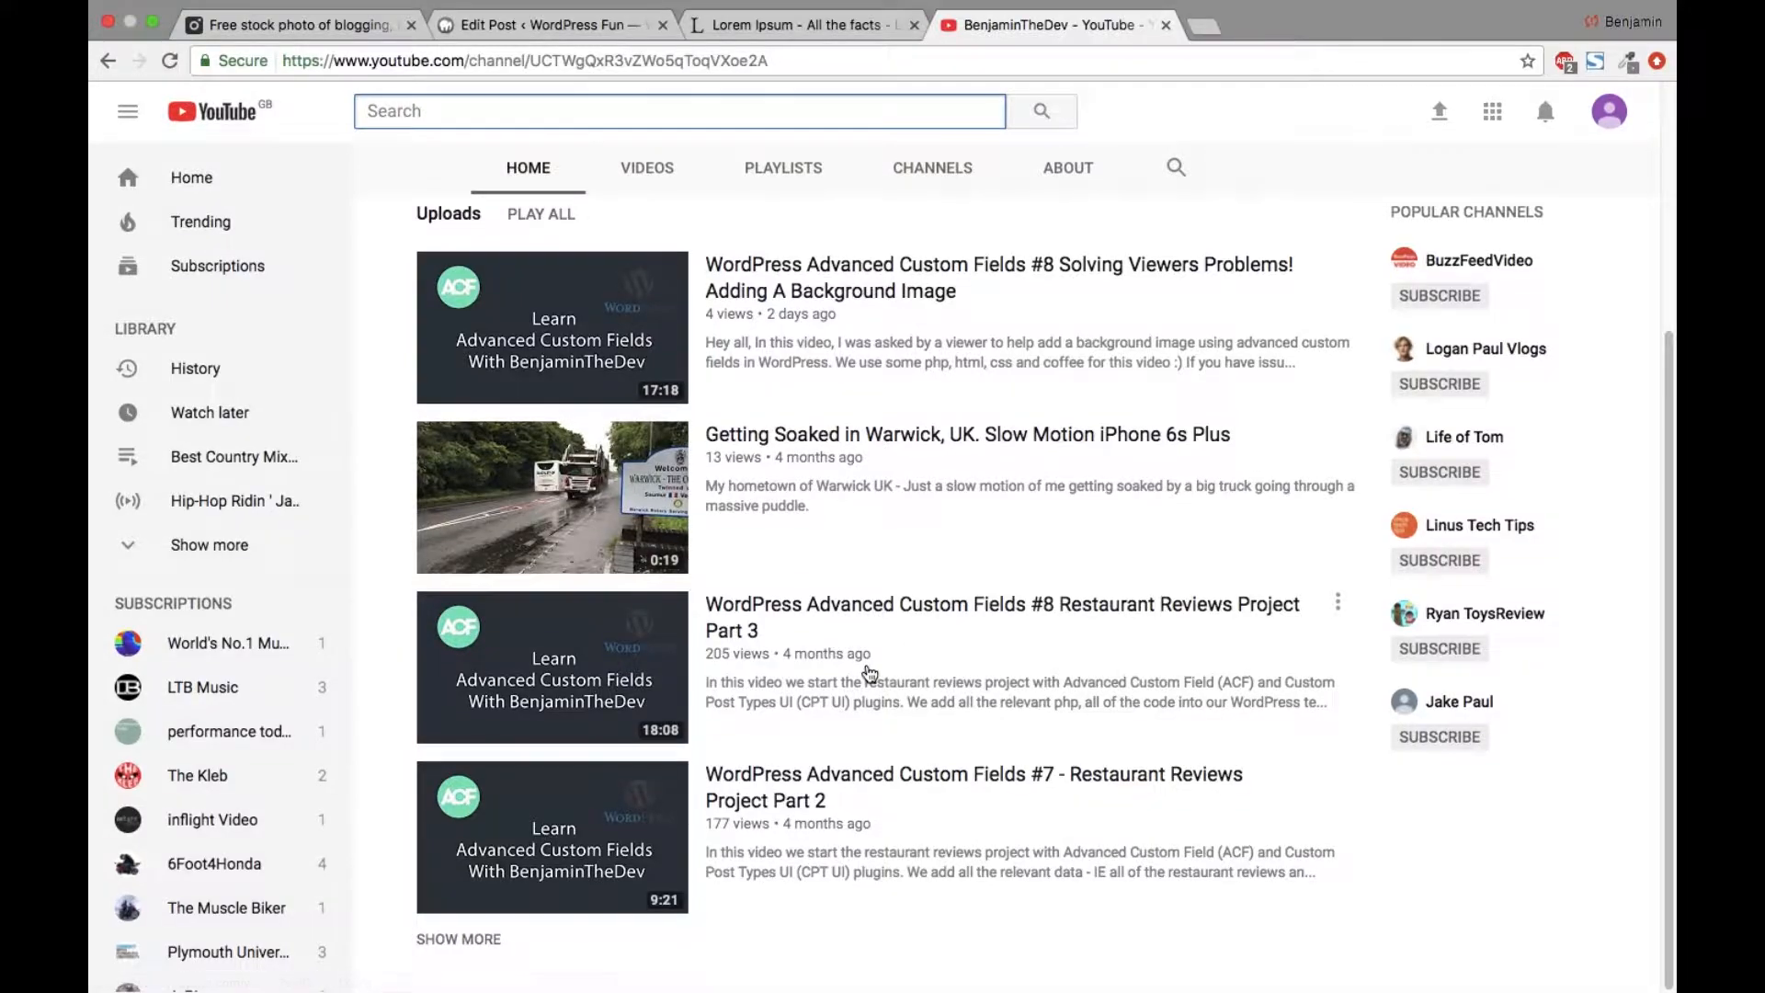
click(914, 598)
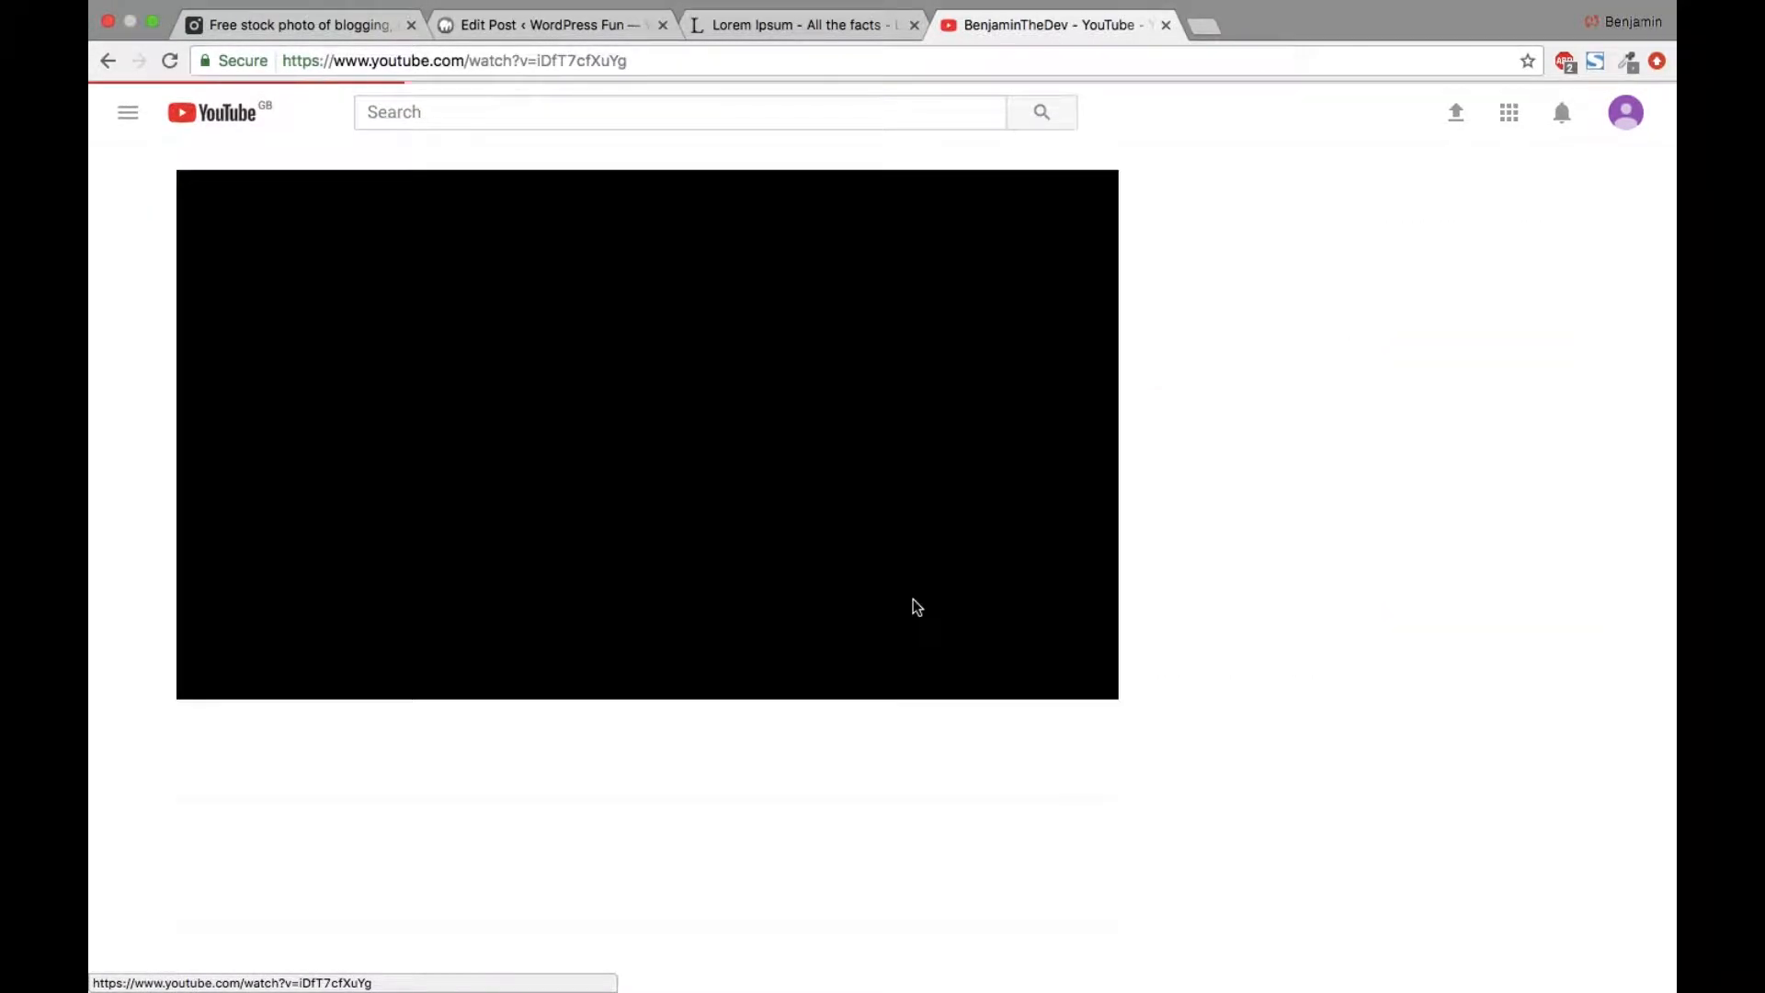
click(710, 64)
key(super+c)
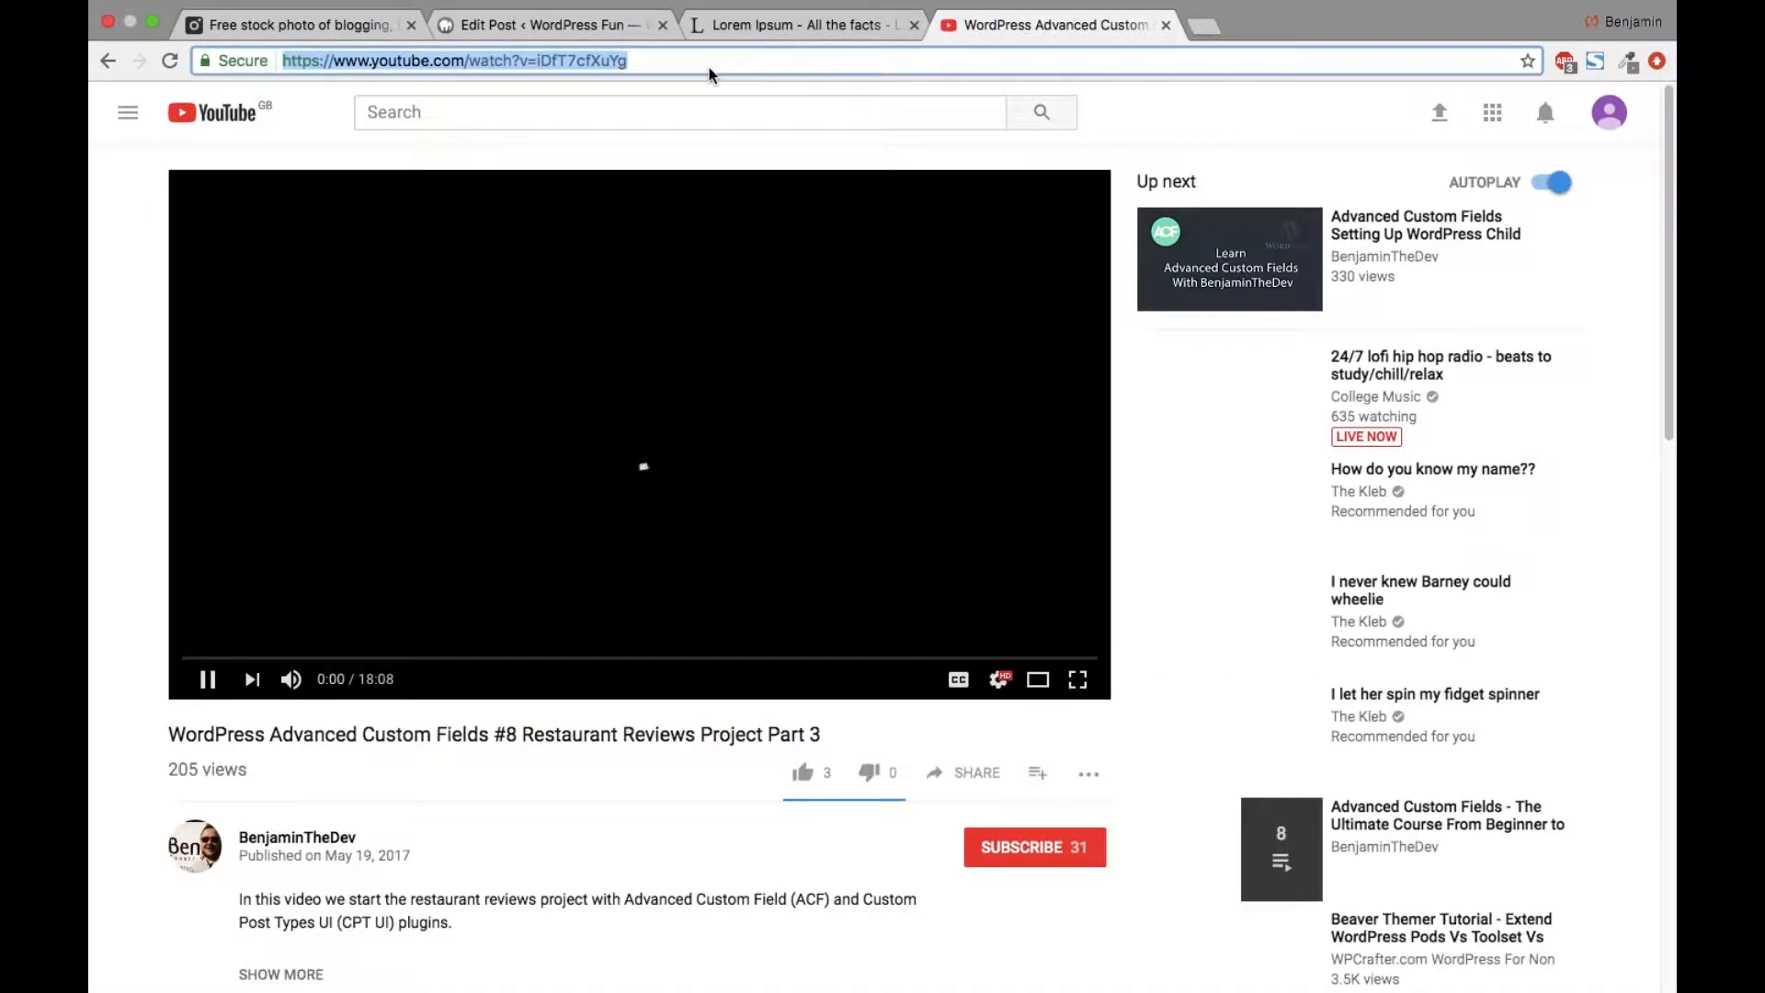
click(1165, 25)
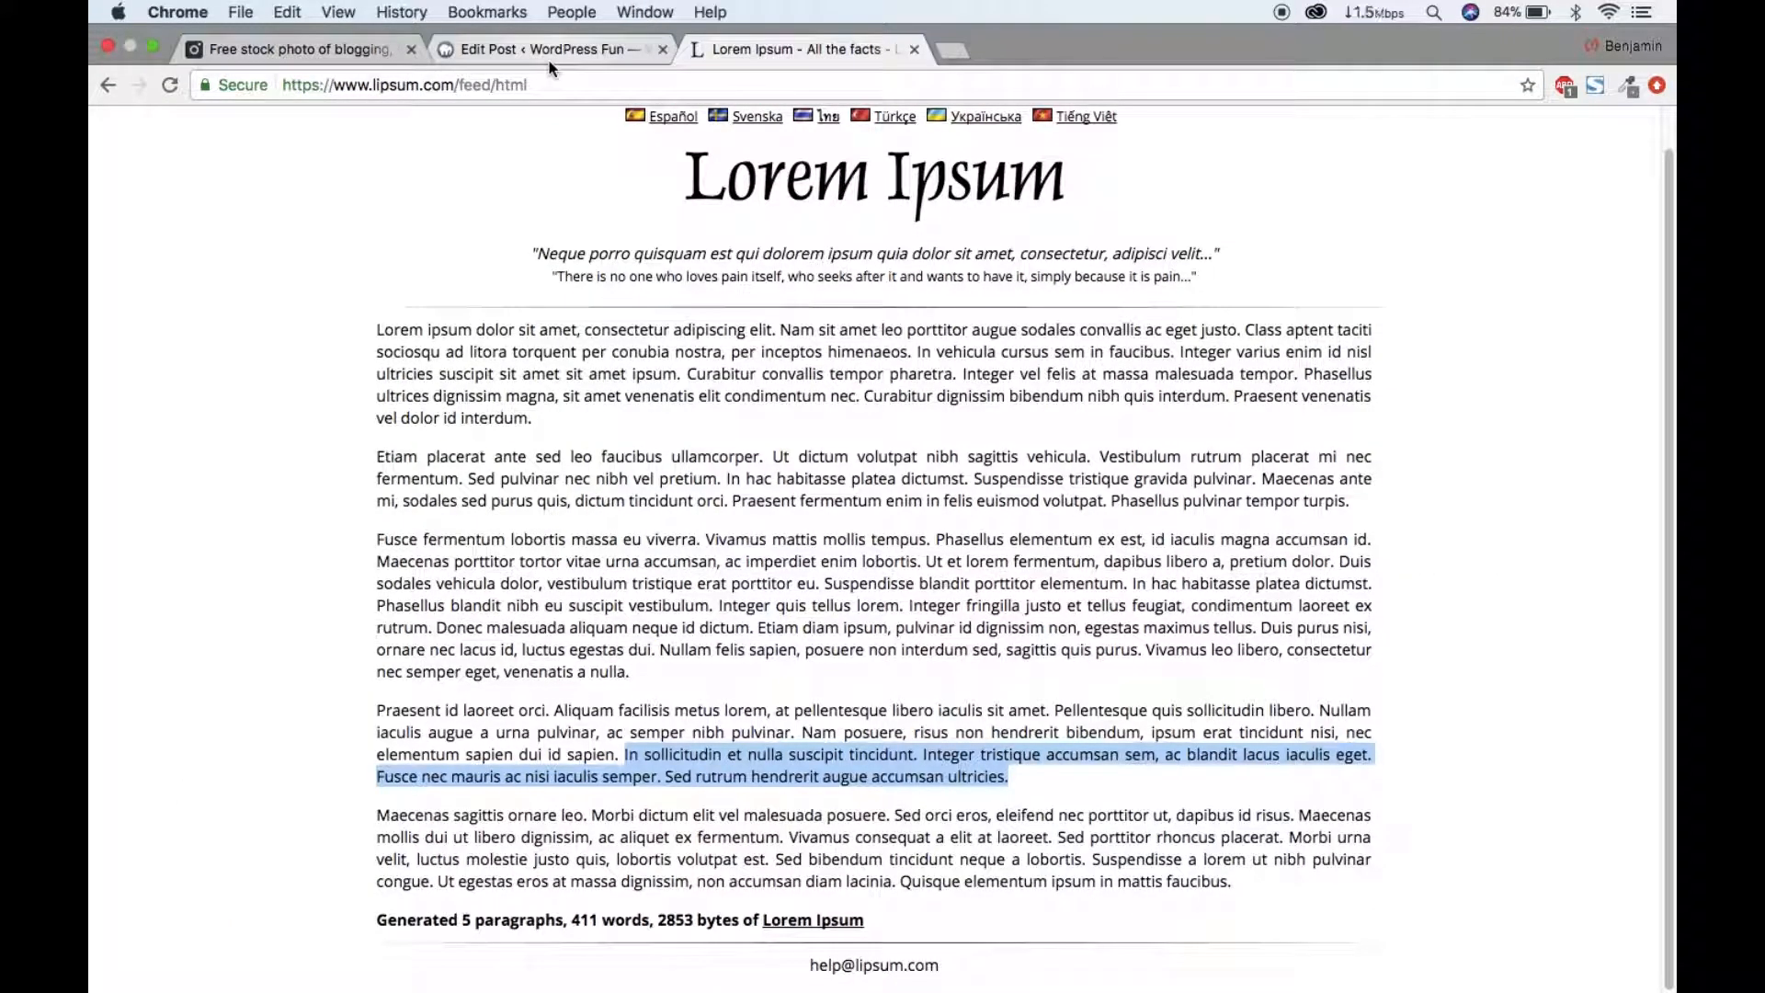
click(496, 52)
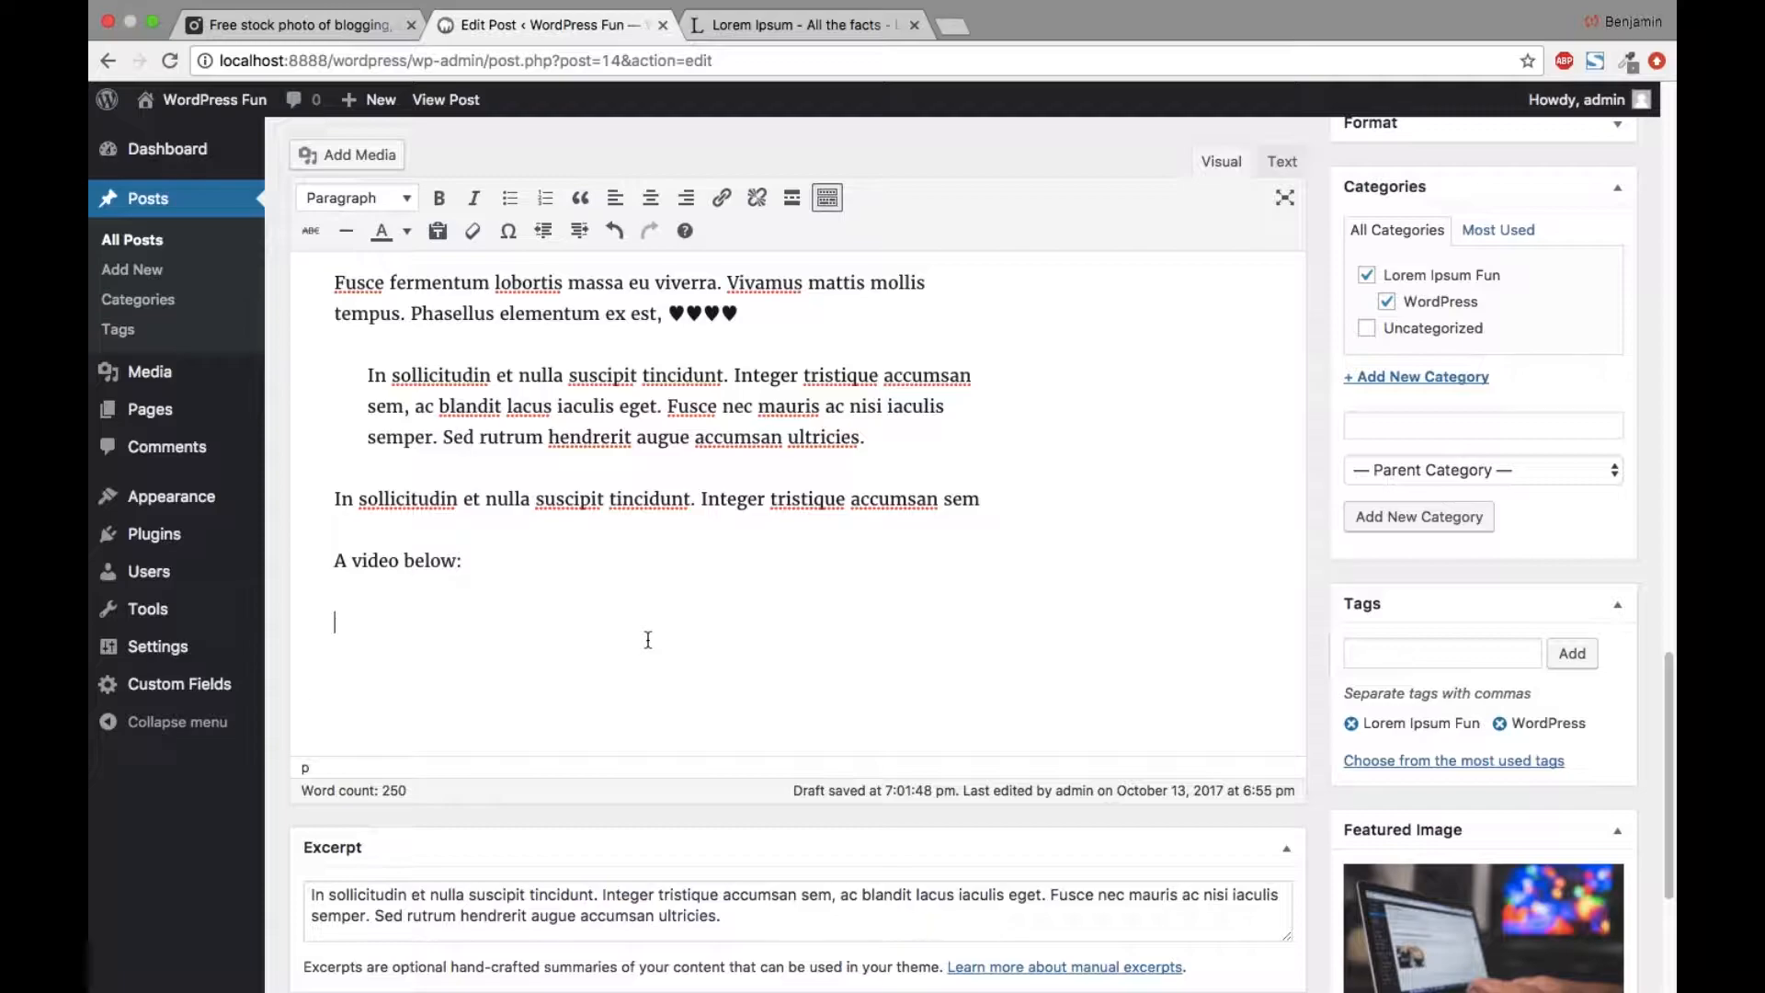
Step: Reword the last line as "A great WordPress video below:" and embed the copied YouTube video beneath it
text(great WordPress)
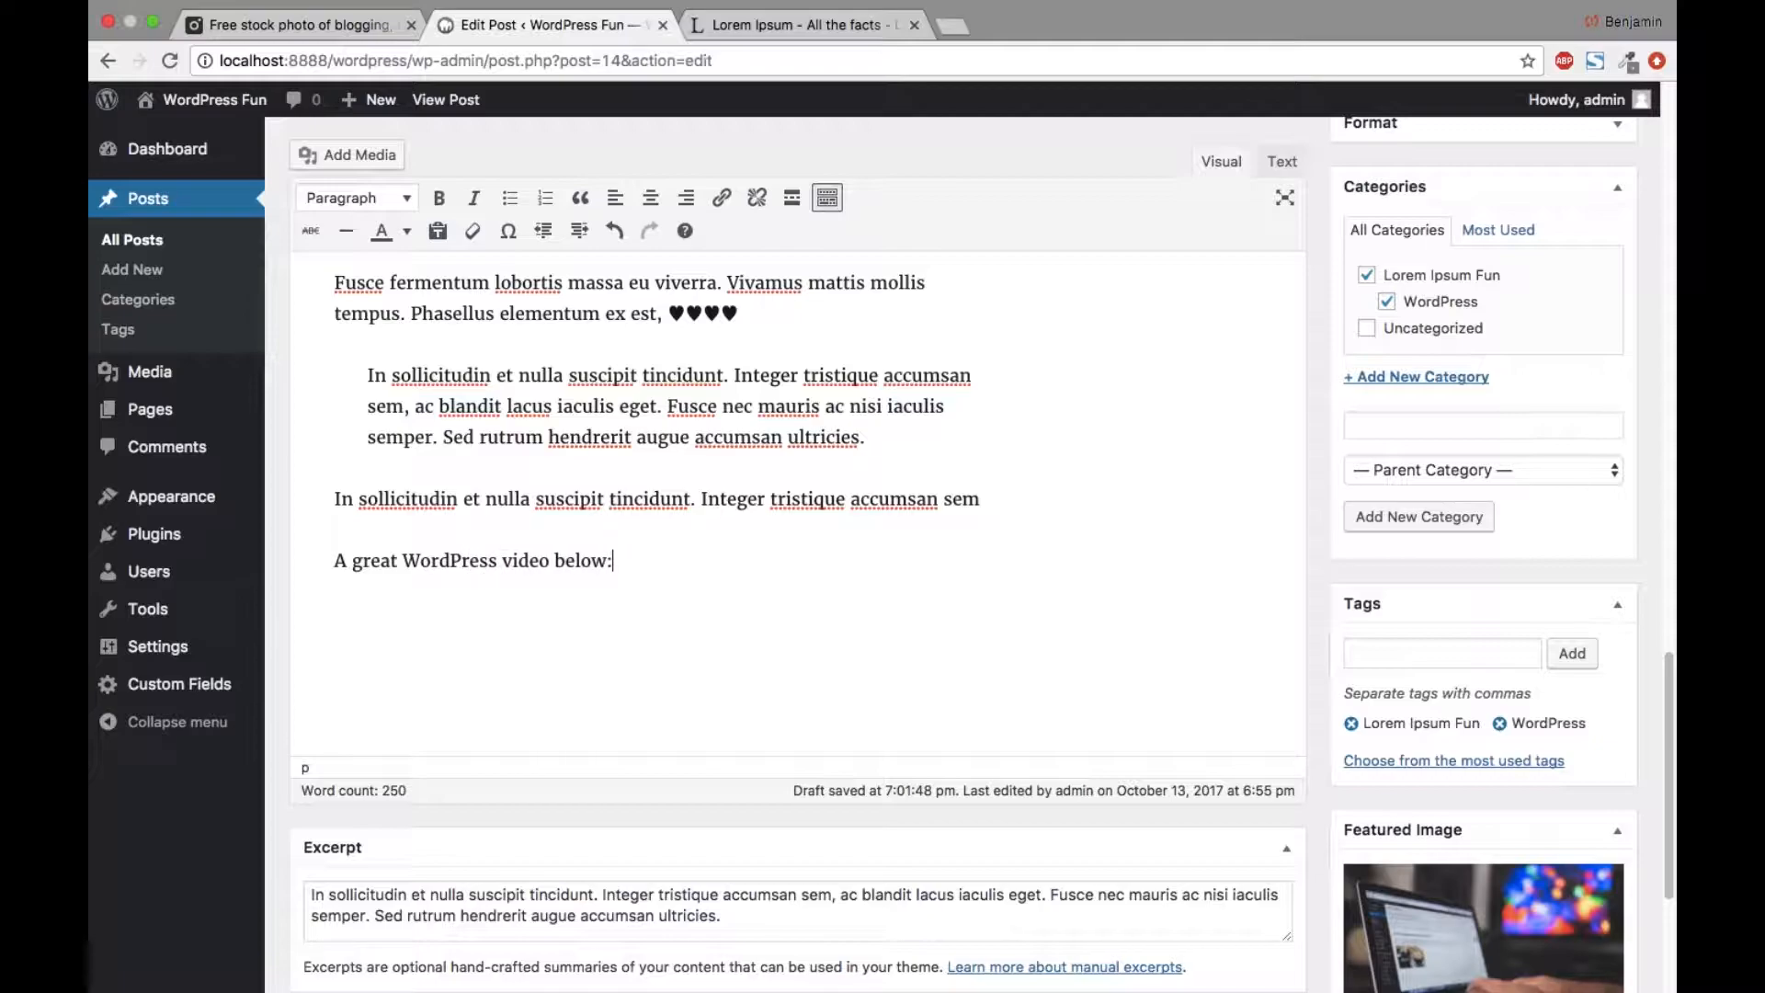
key(Return)
key(super+v)
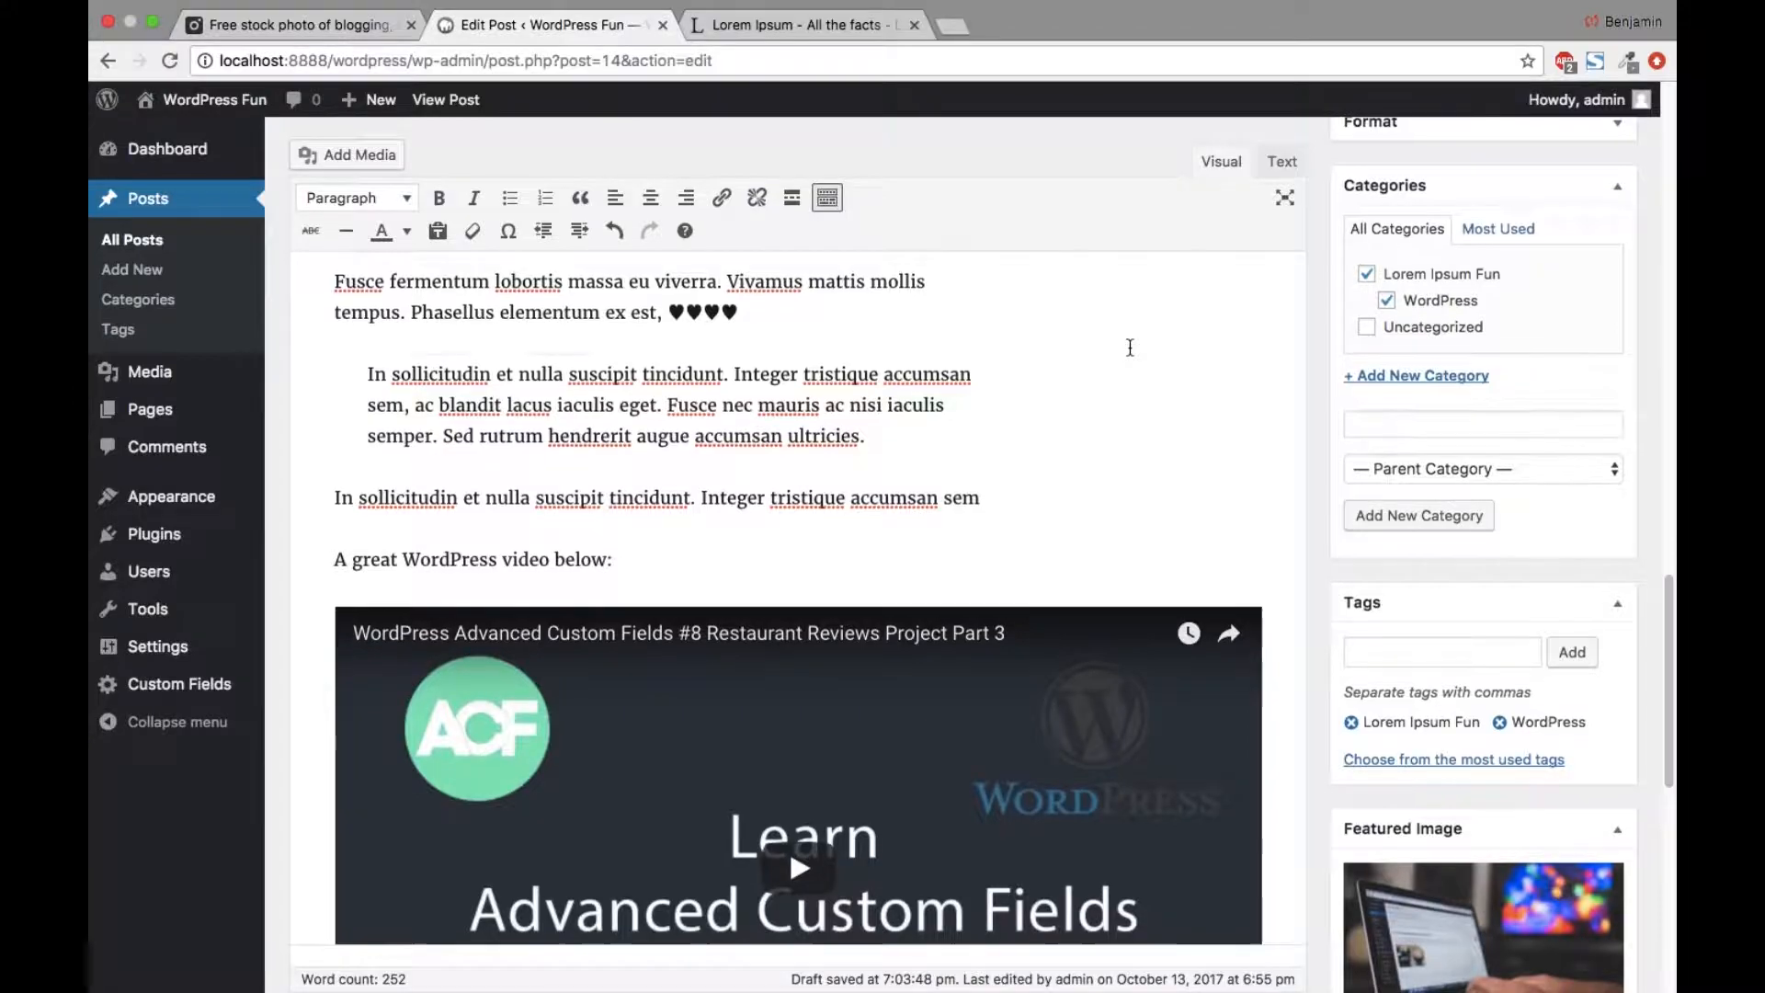
scroll(1273, 704, down, 5)
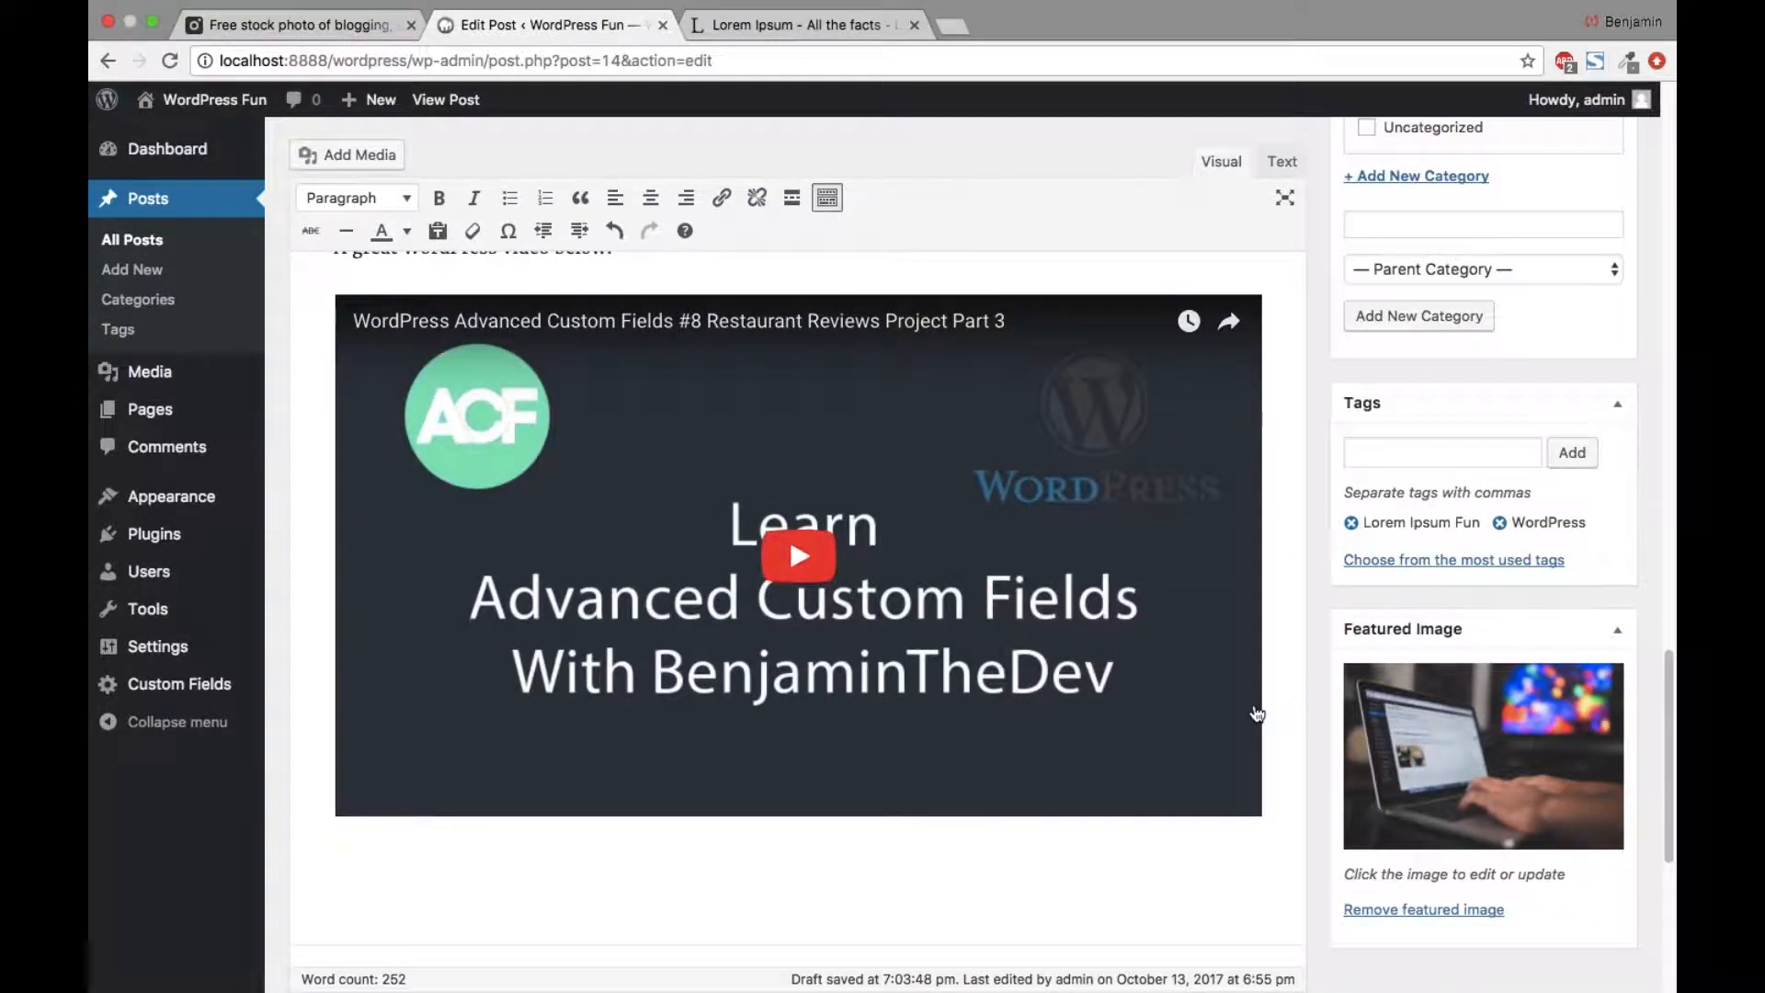
scroll(1297, 567, down, 5)
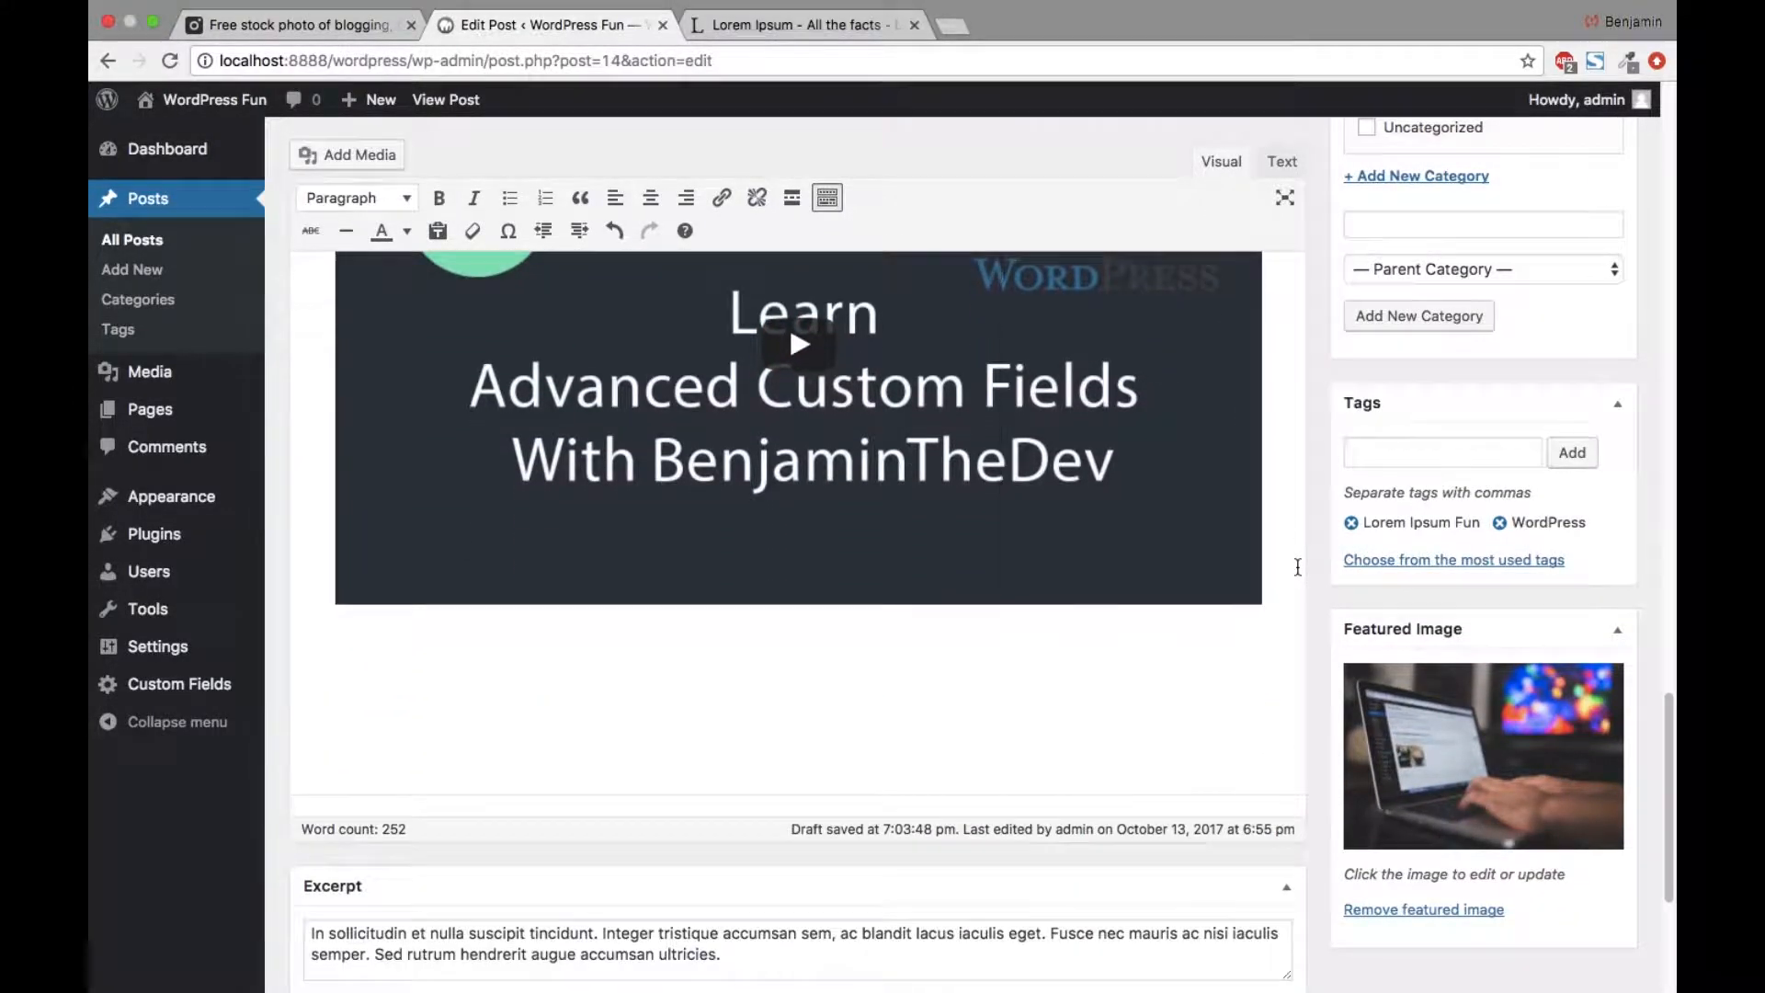
scroll(1297, 566, up, 3)
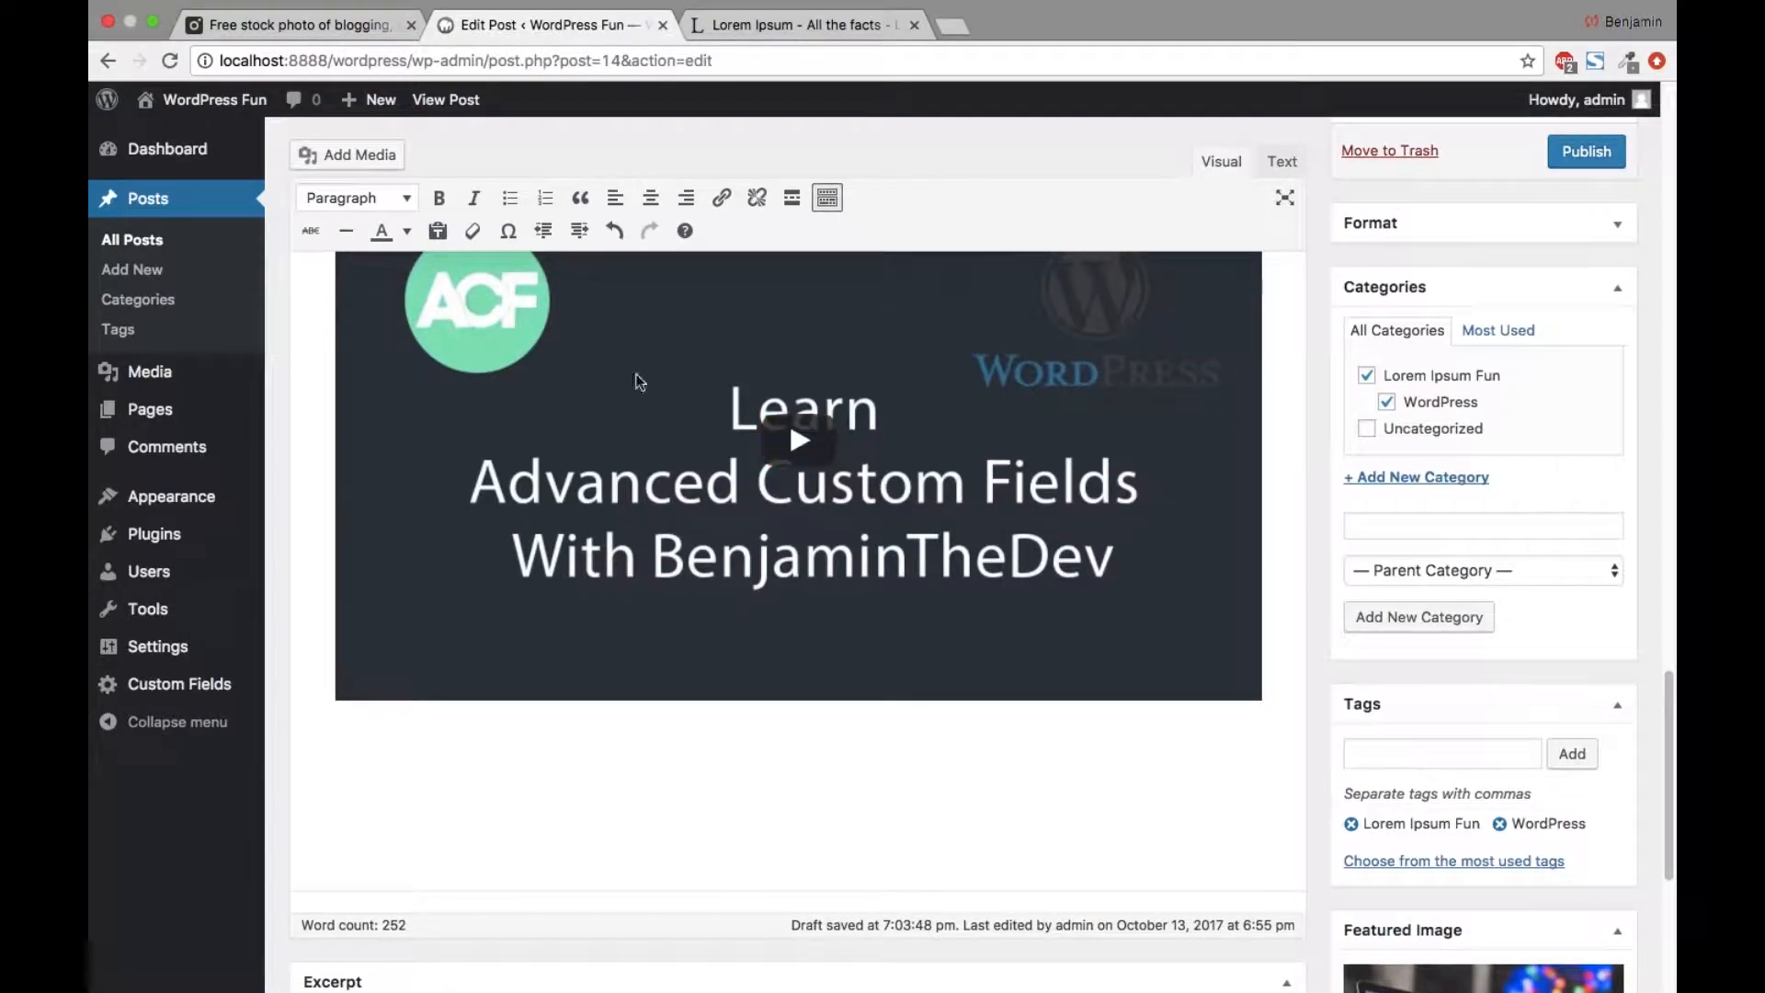
Step: Publish the "Lorem Ipsum Is Too Much Fun" post
scroll(1316, 579, down, 3)
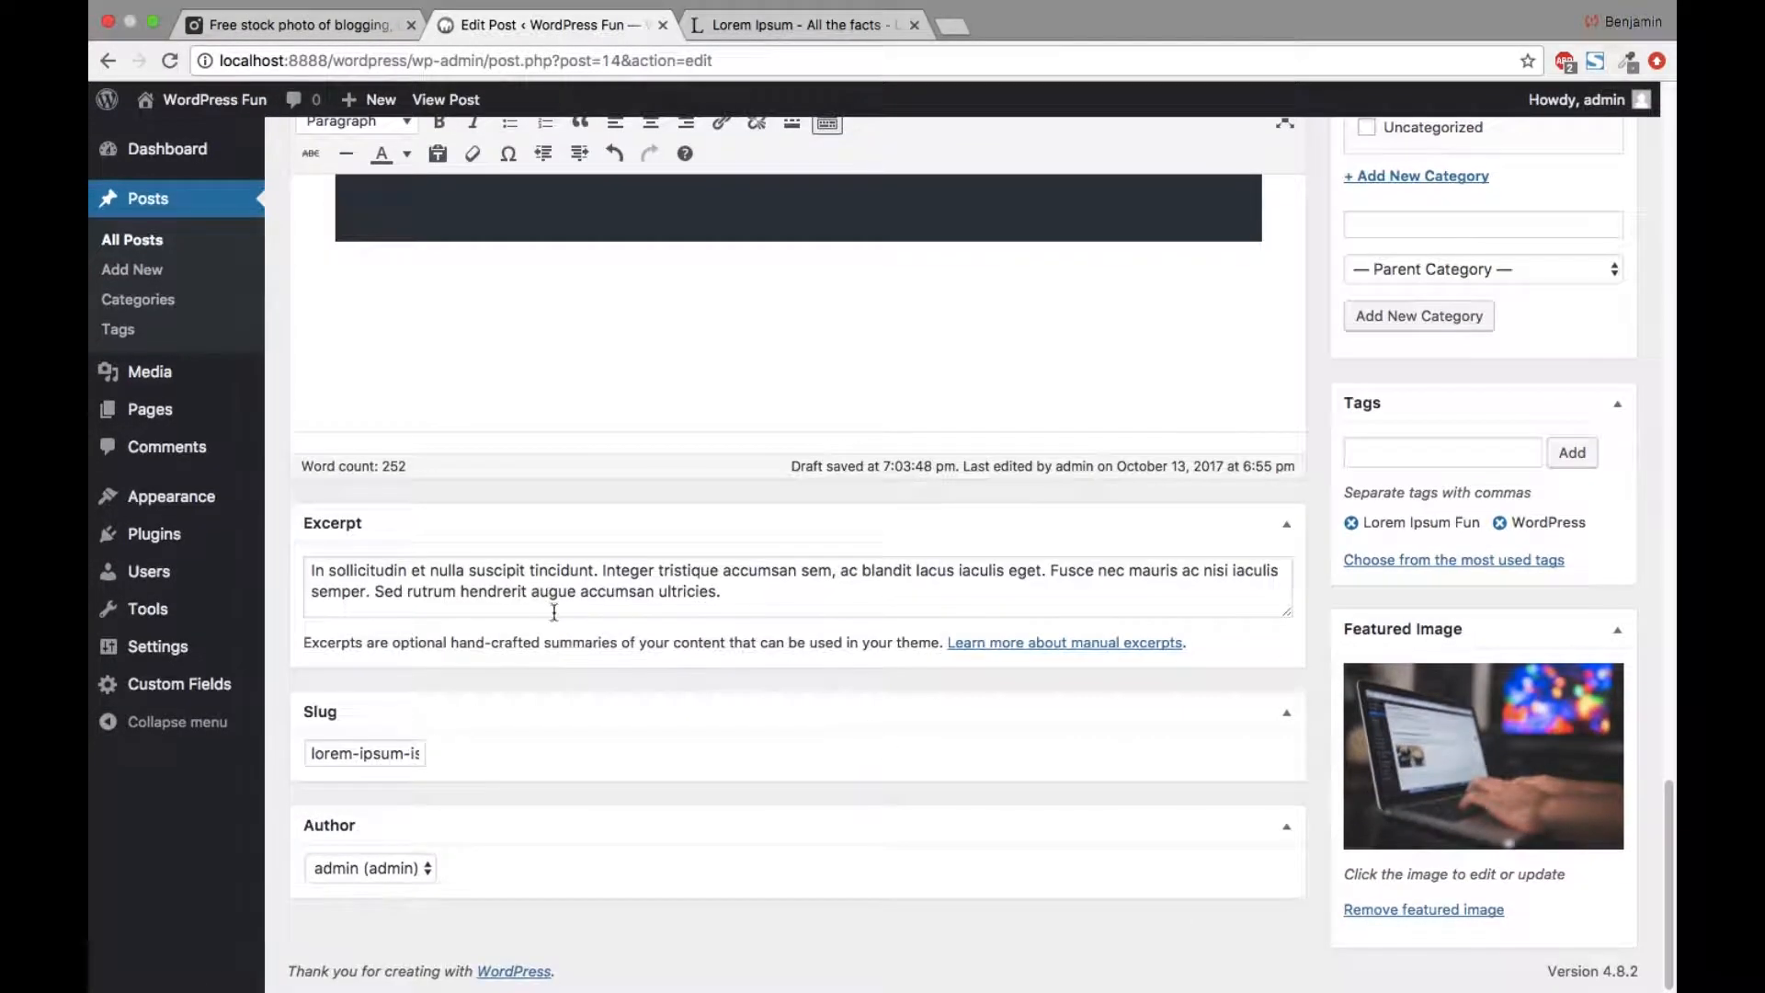
scroll(1018, 717, up, 15)
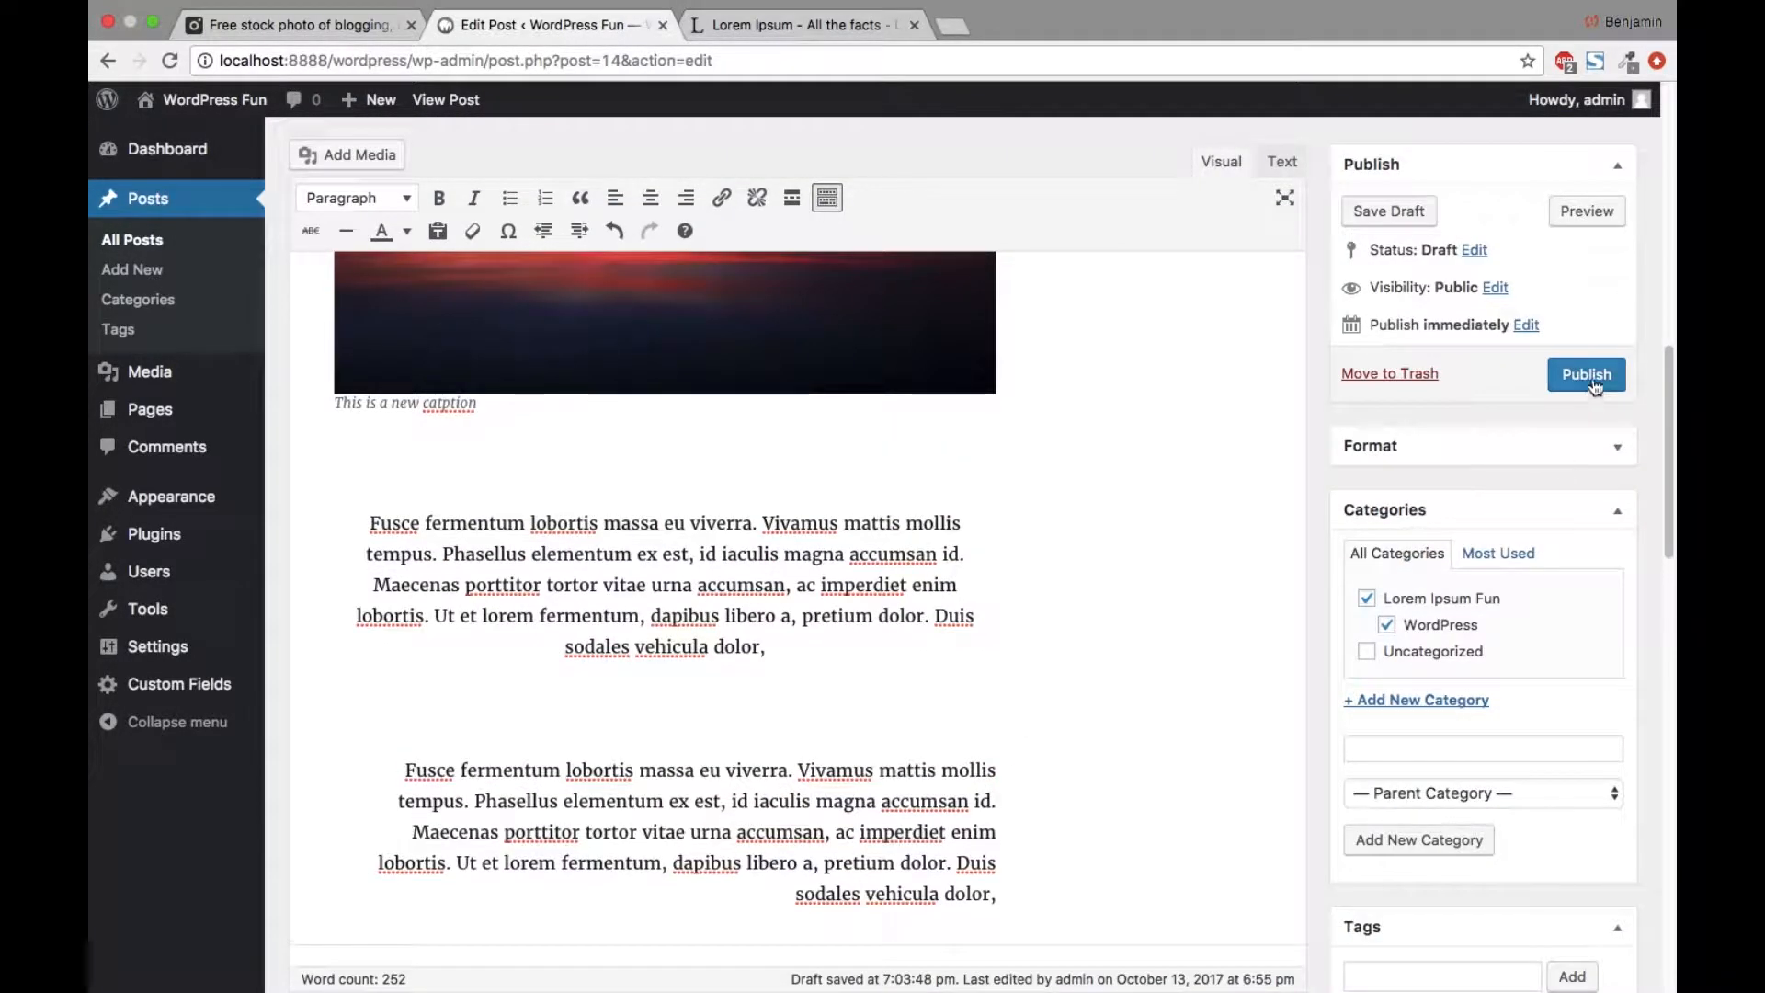
click(1594, 381)
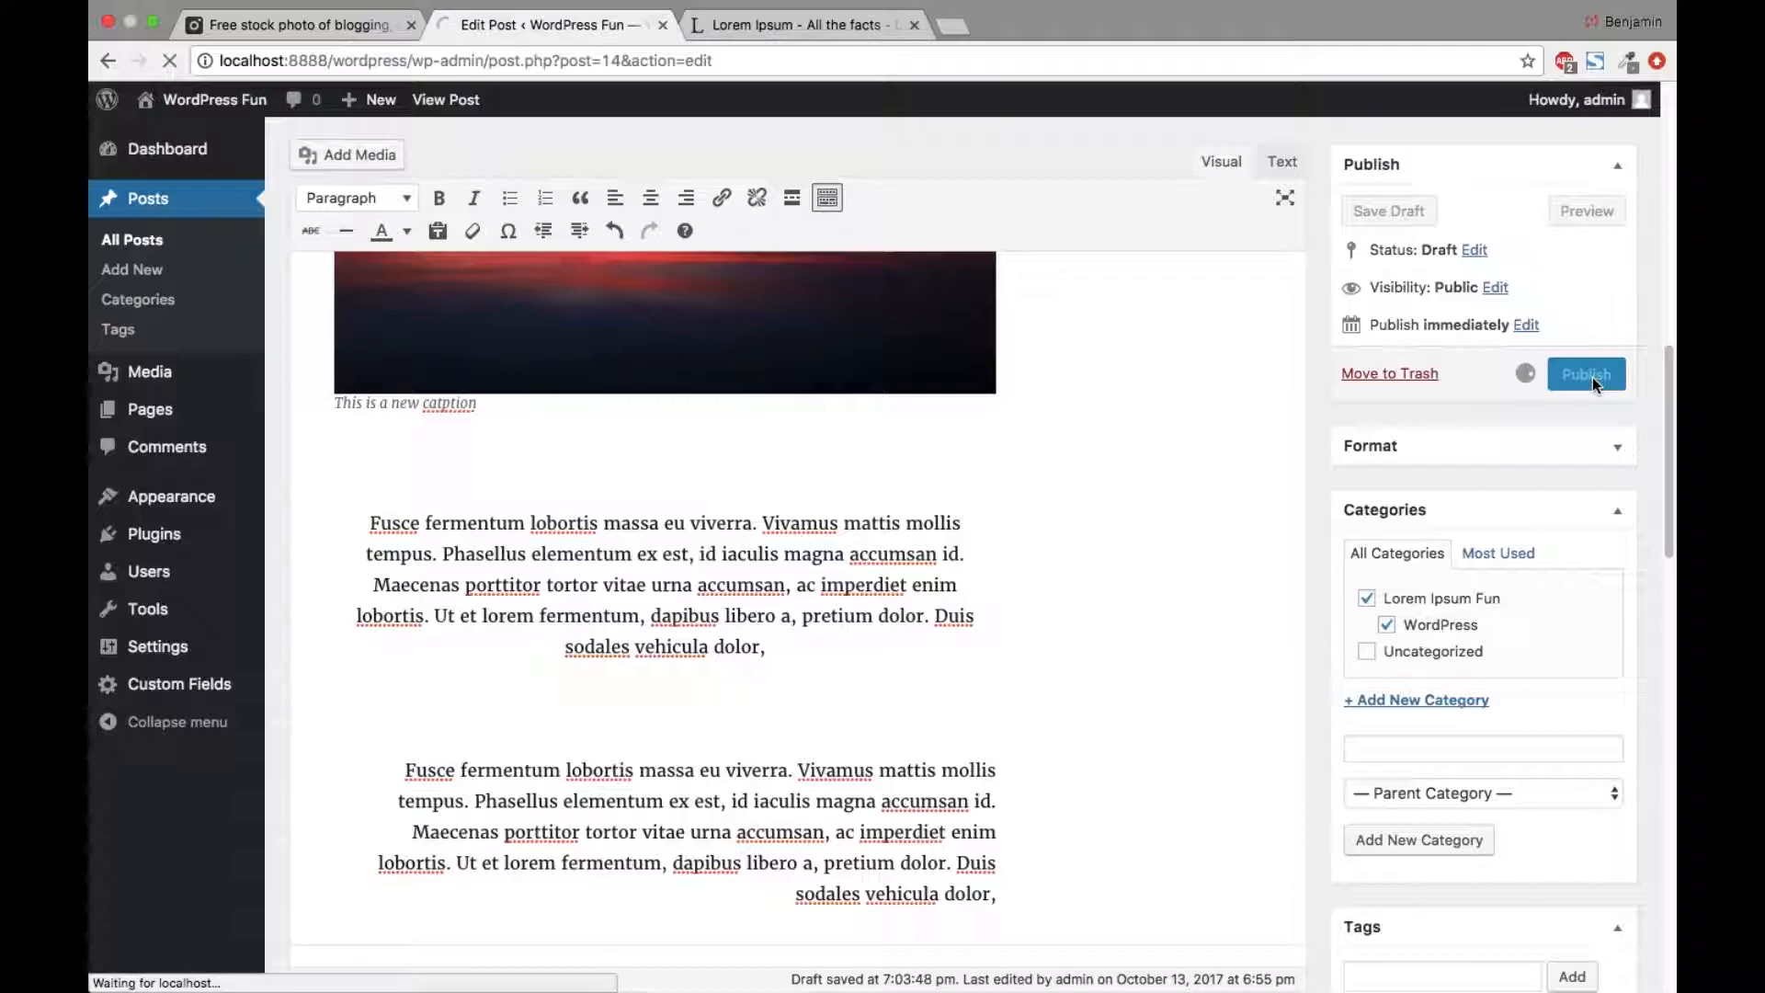
Step: Close the Lorem Ipsum generator and Pexels stock photo browser tabs
click(883, 25)
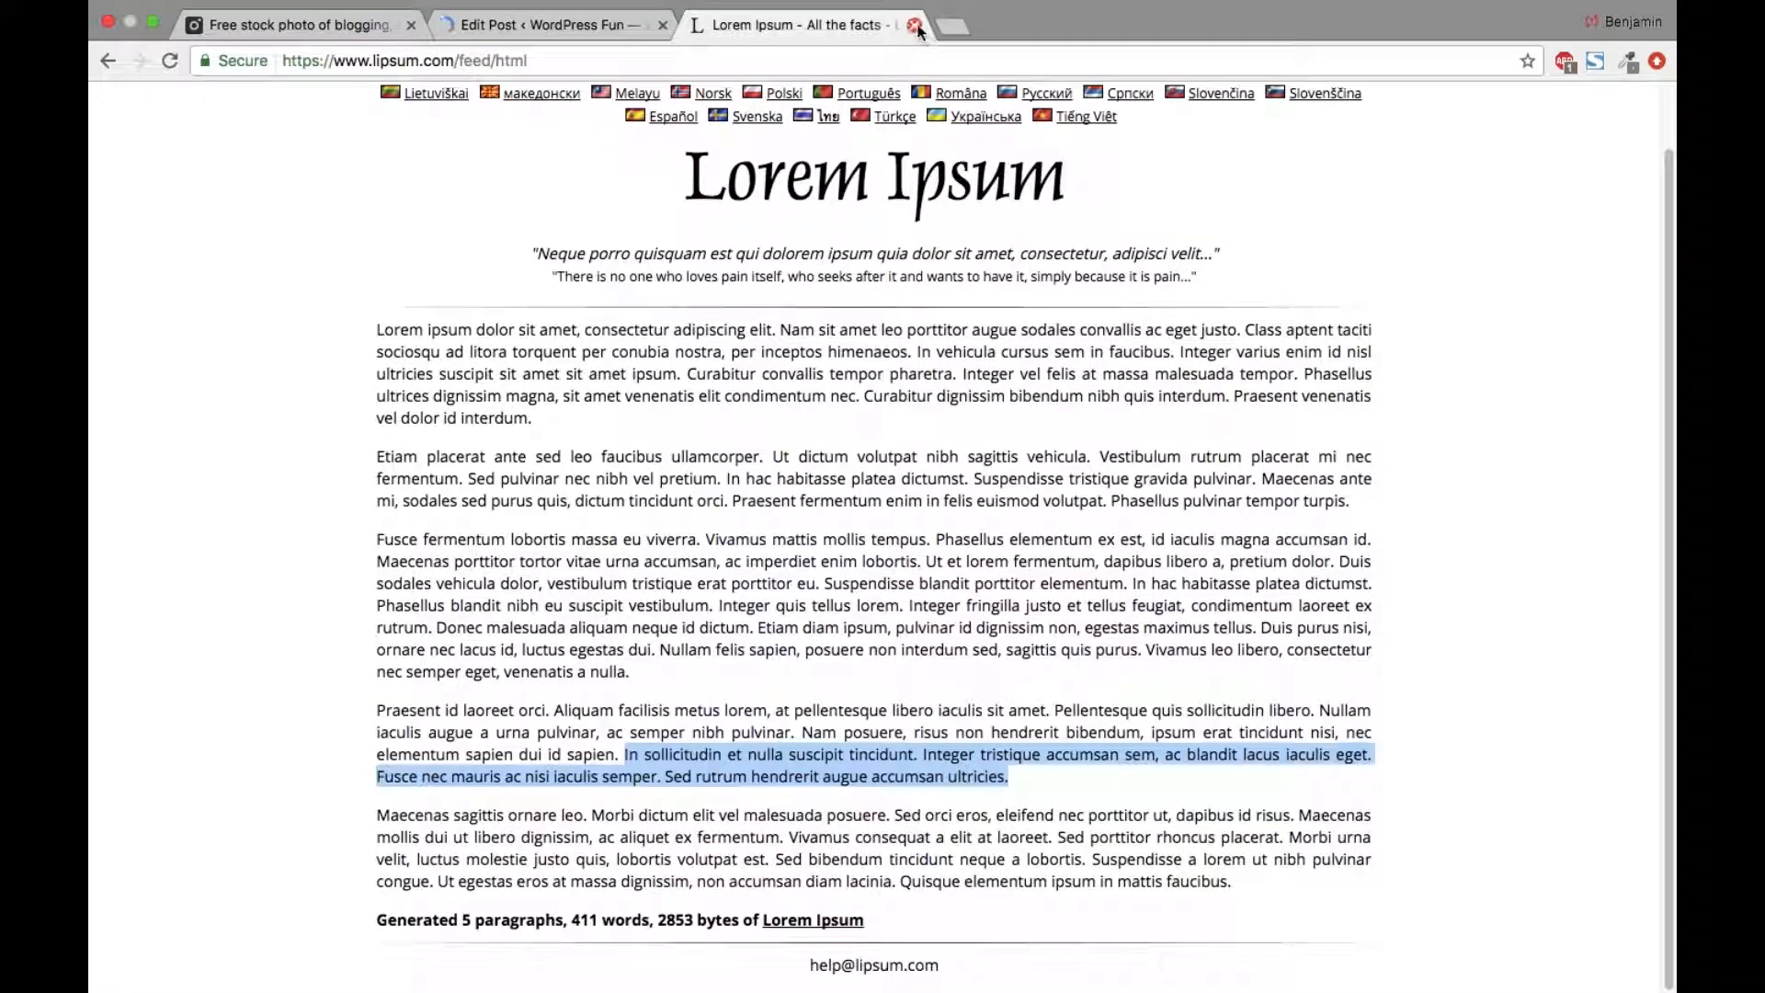
click(915, 27)
click(396, 25)
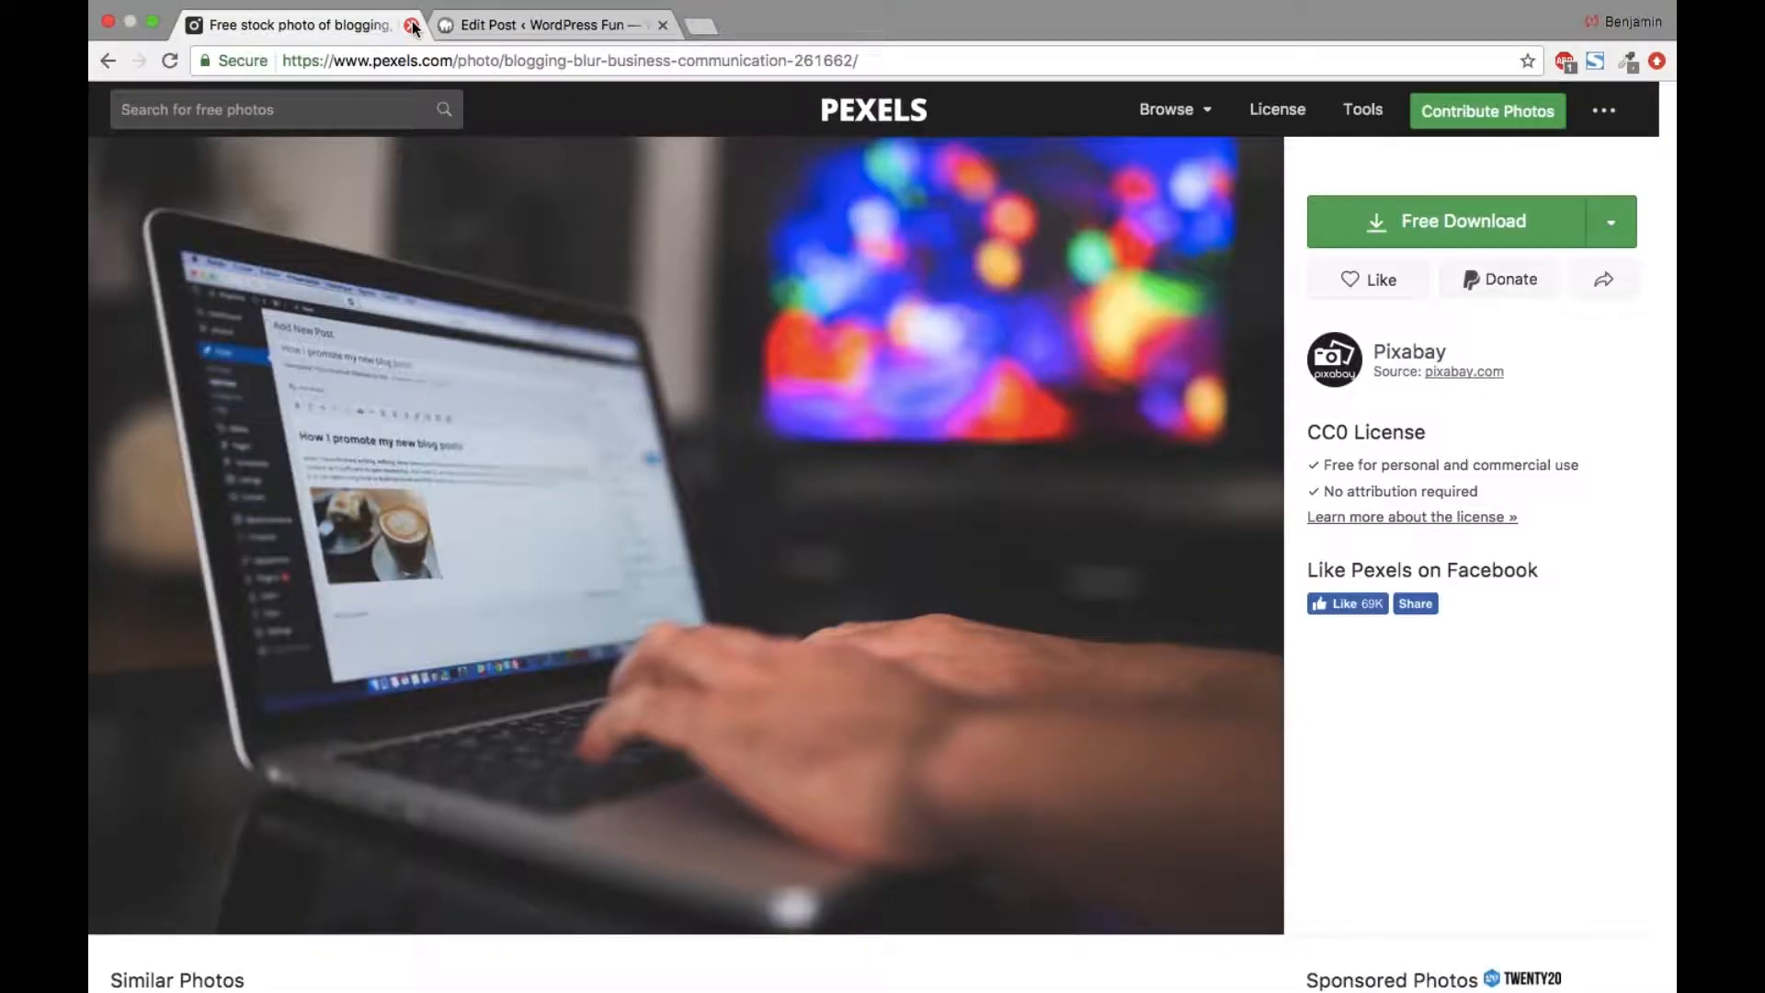
click(411, 25)
Step: Visit the site's front page, review the published post's title and excerpt there, and open the post
mouse_move(220, 112)
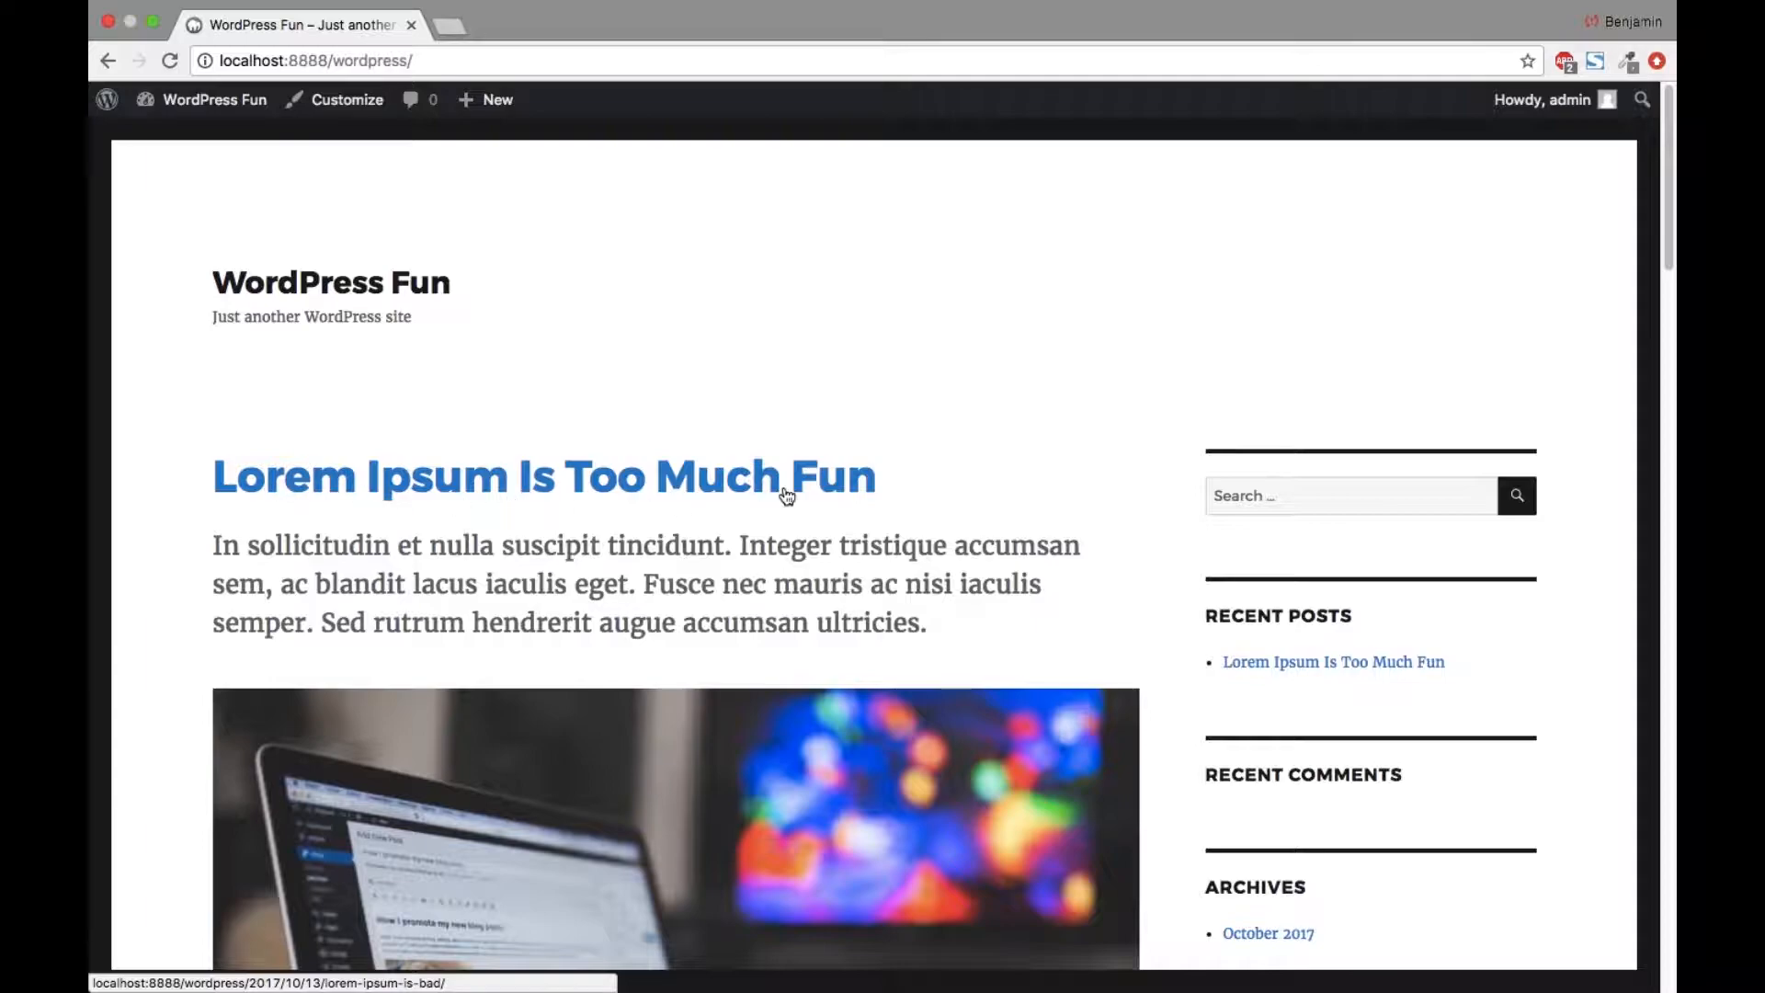
scroll(785, 488, down, 3)
drag(934, 462, 227, 397)
scroll(227, 397, down, 5)
scroll(229, 405, down, 10)
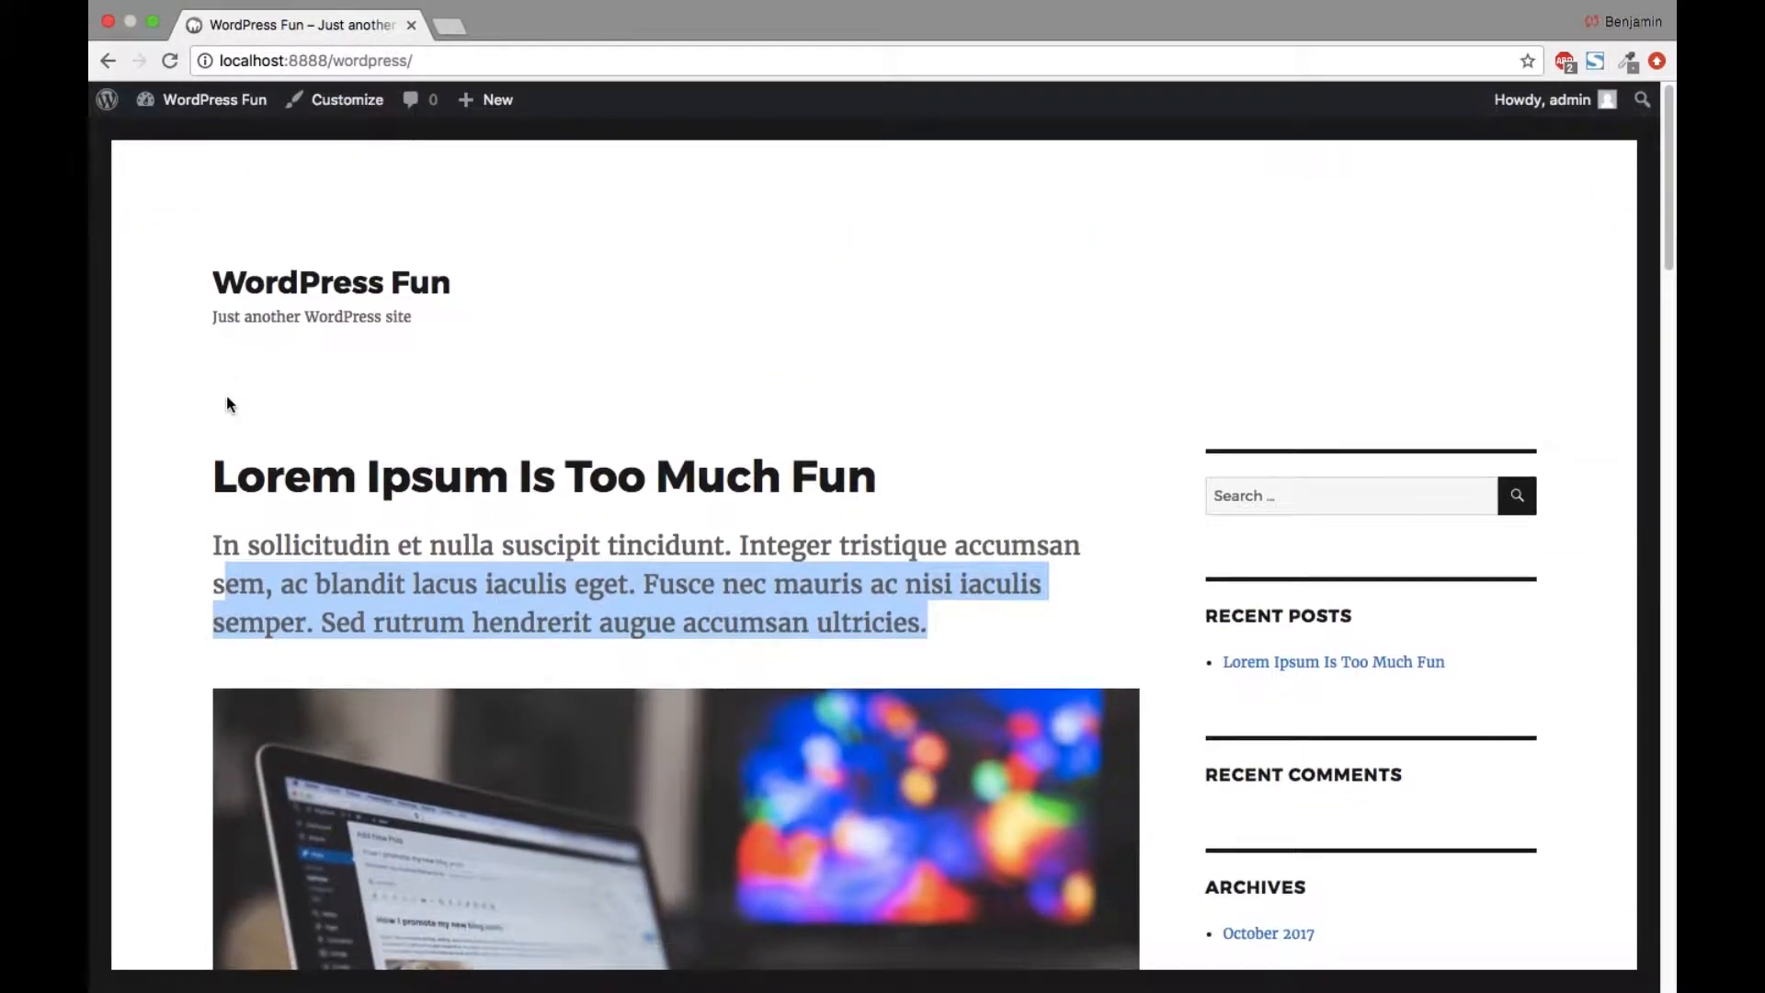
click(1016, 318)
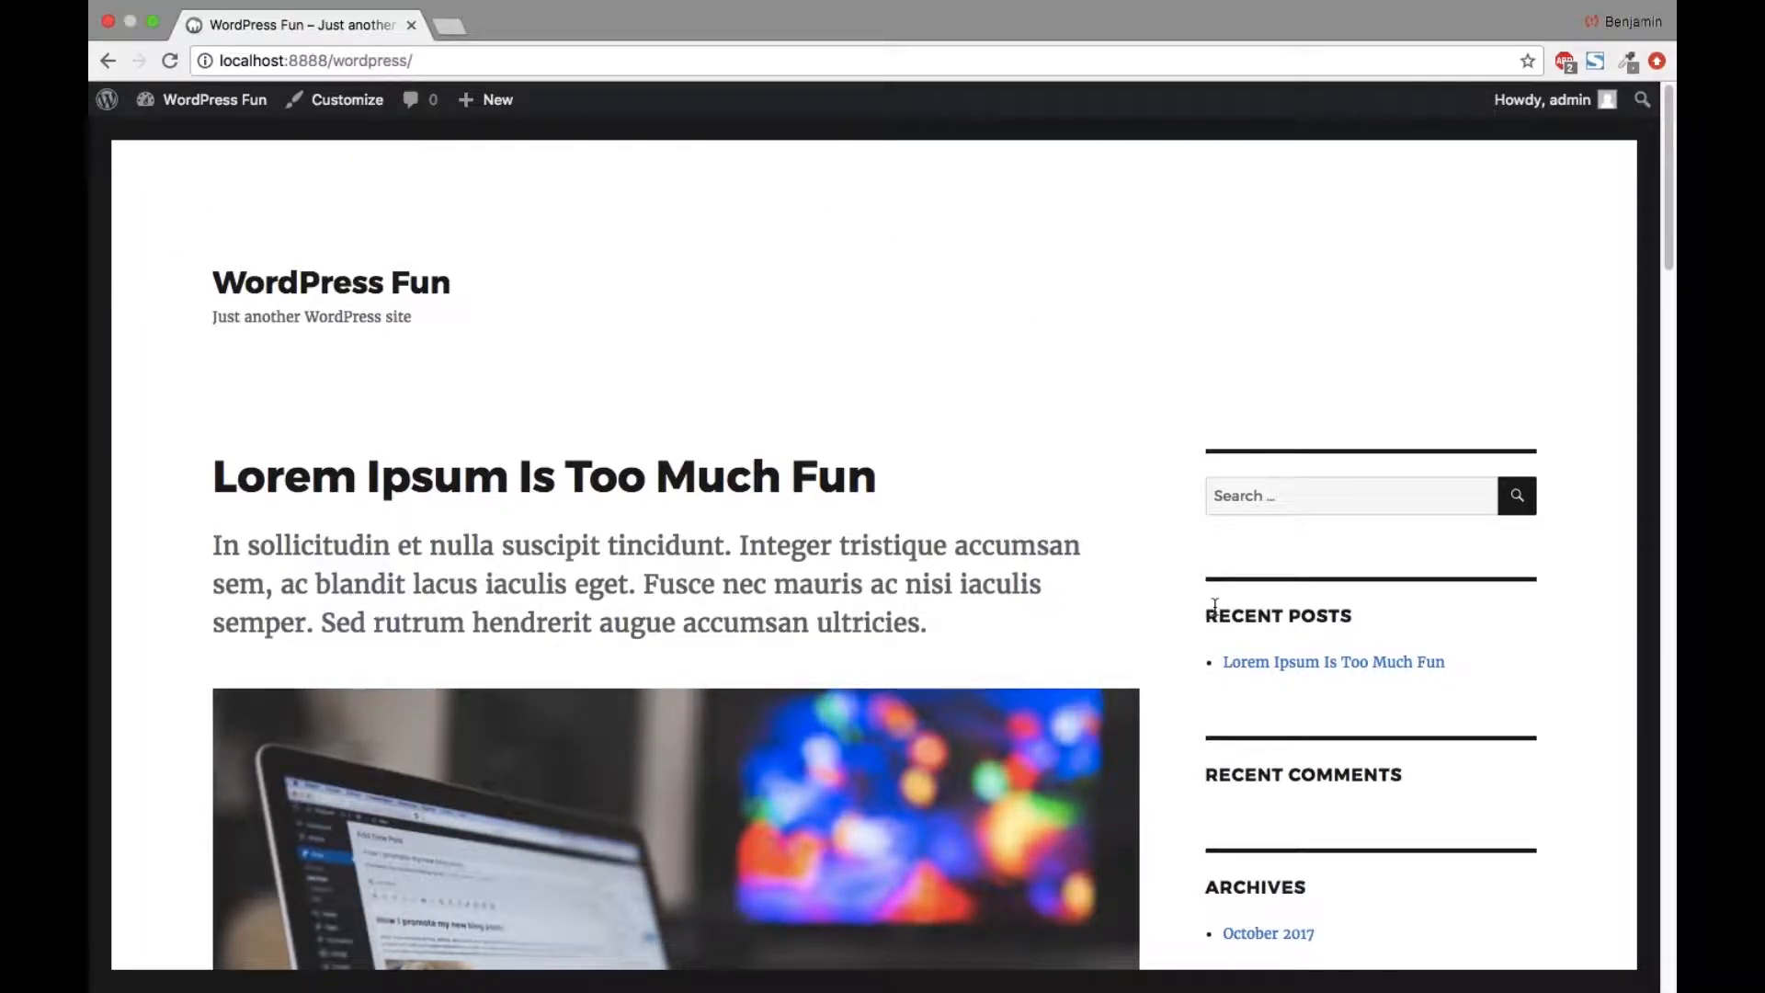
click(773, 466)
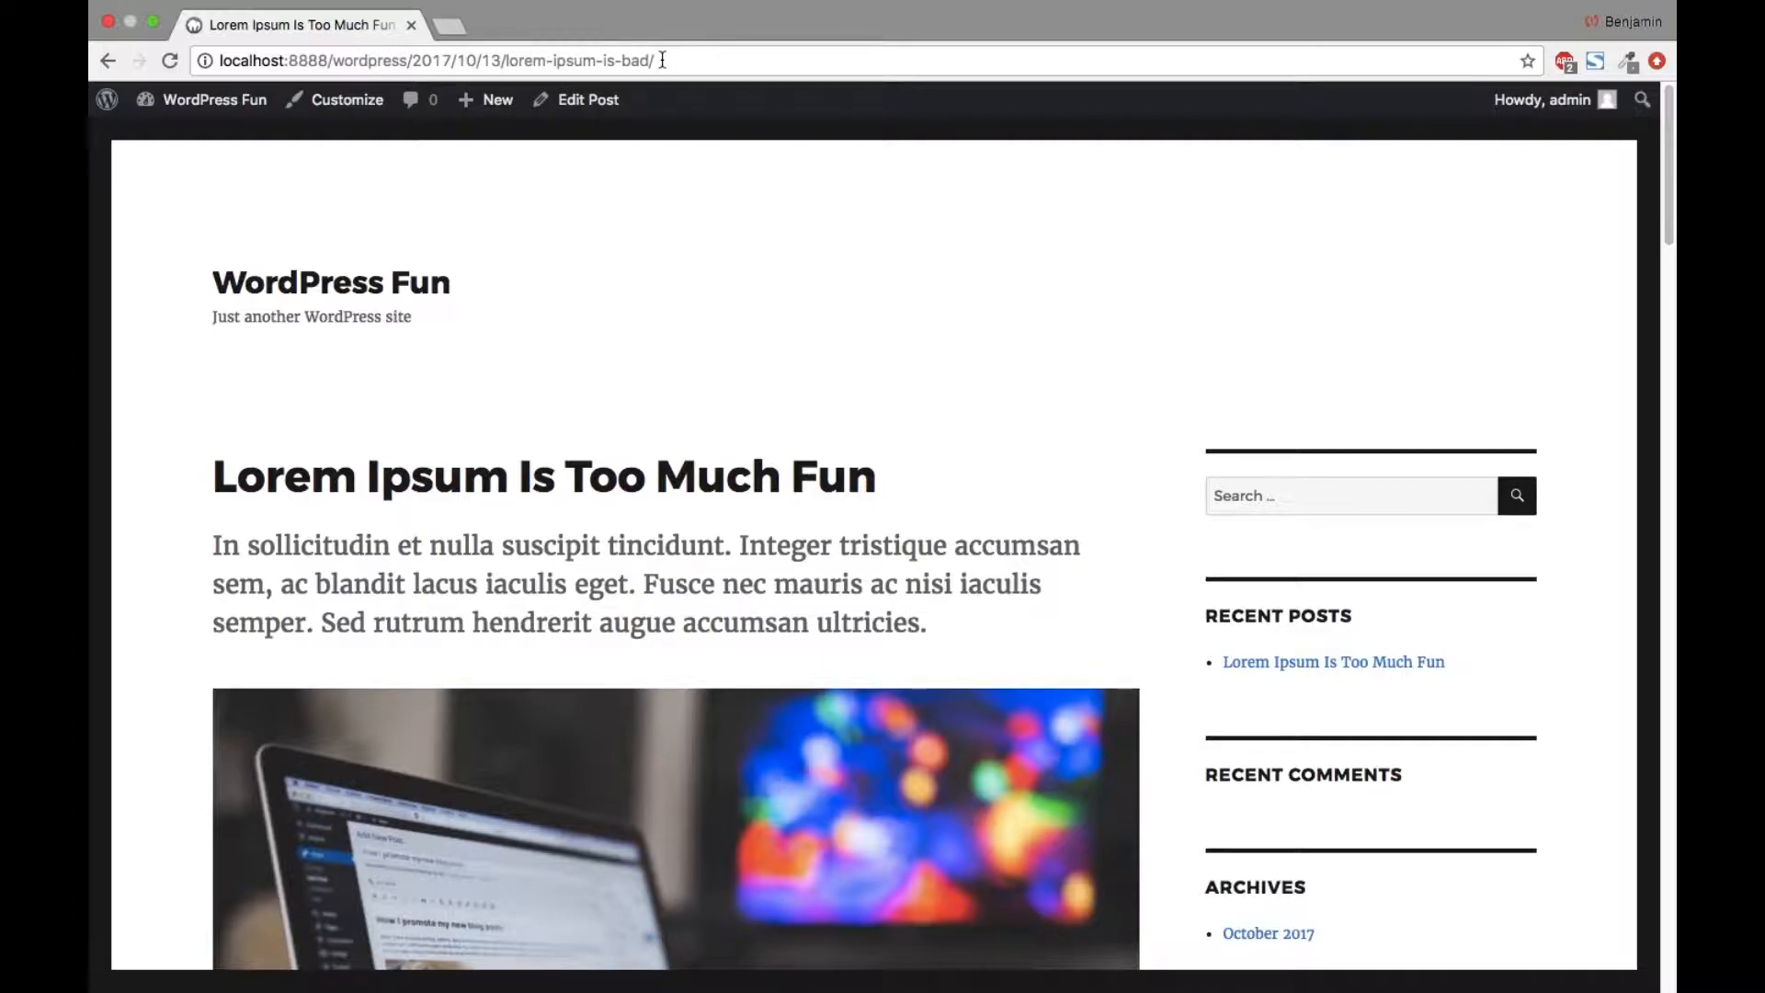
Step: Change the site's permalink structure to Post name and save the changes
click(195, 101)
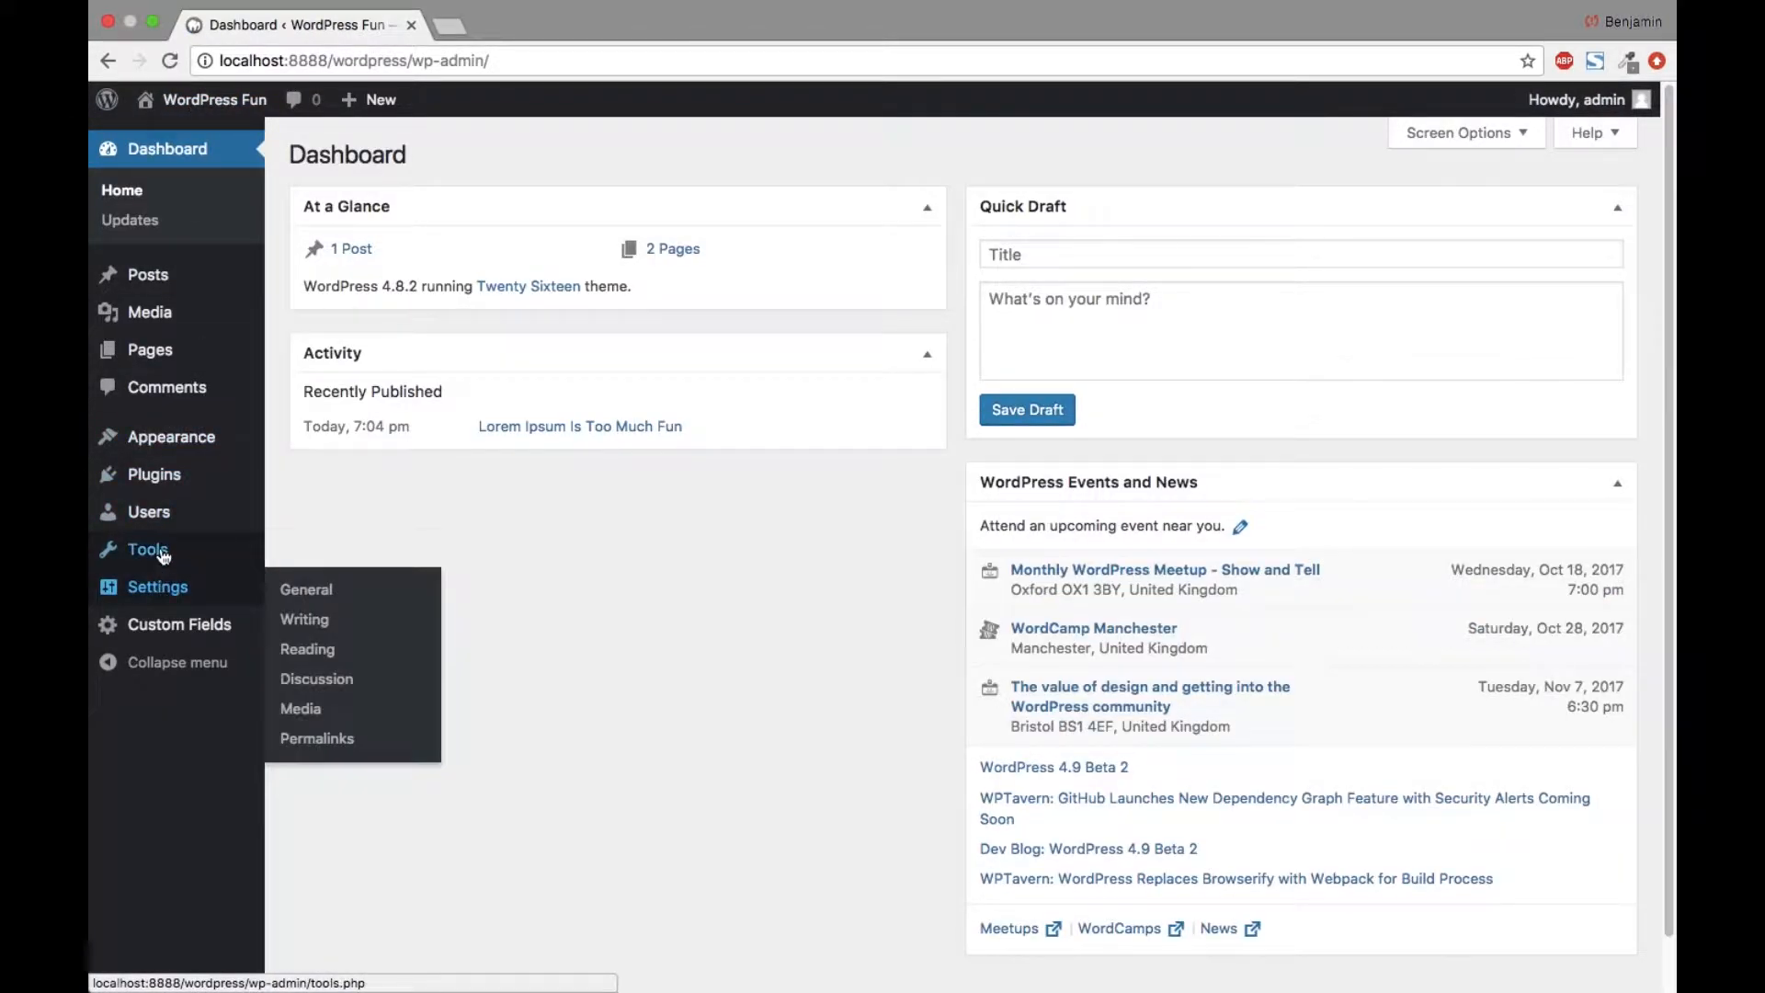
mouse_move(164, 557)
mouse_move(161, 592)
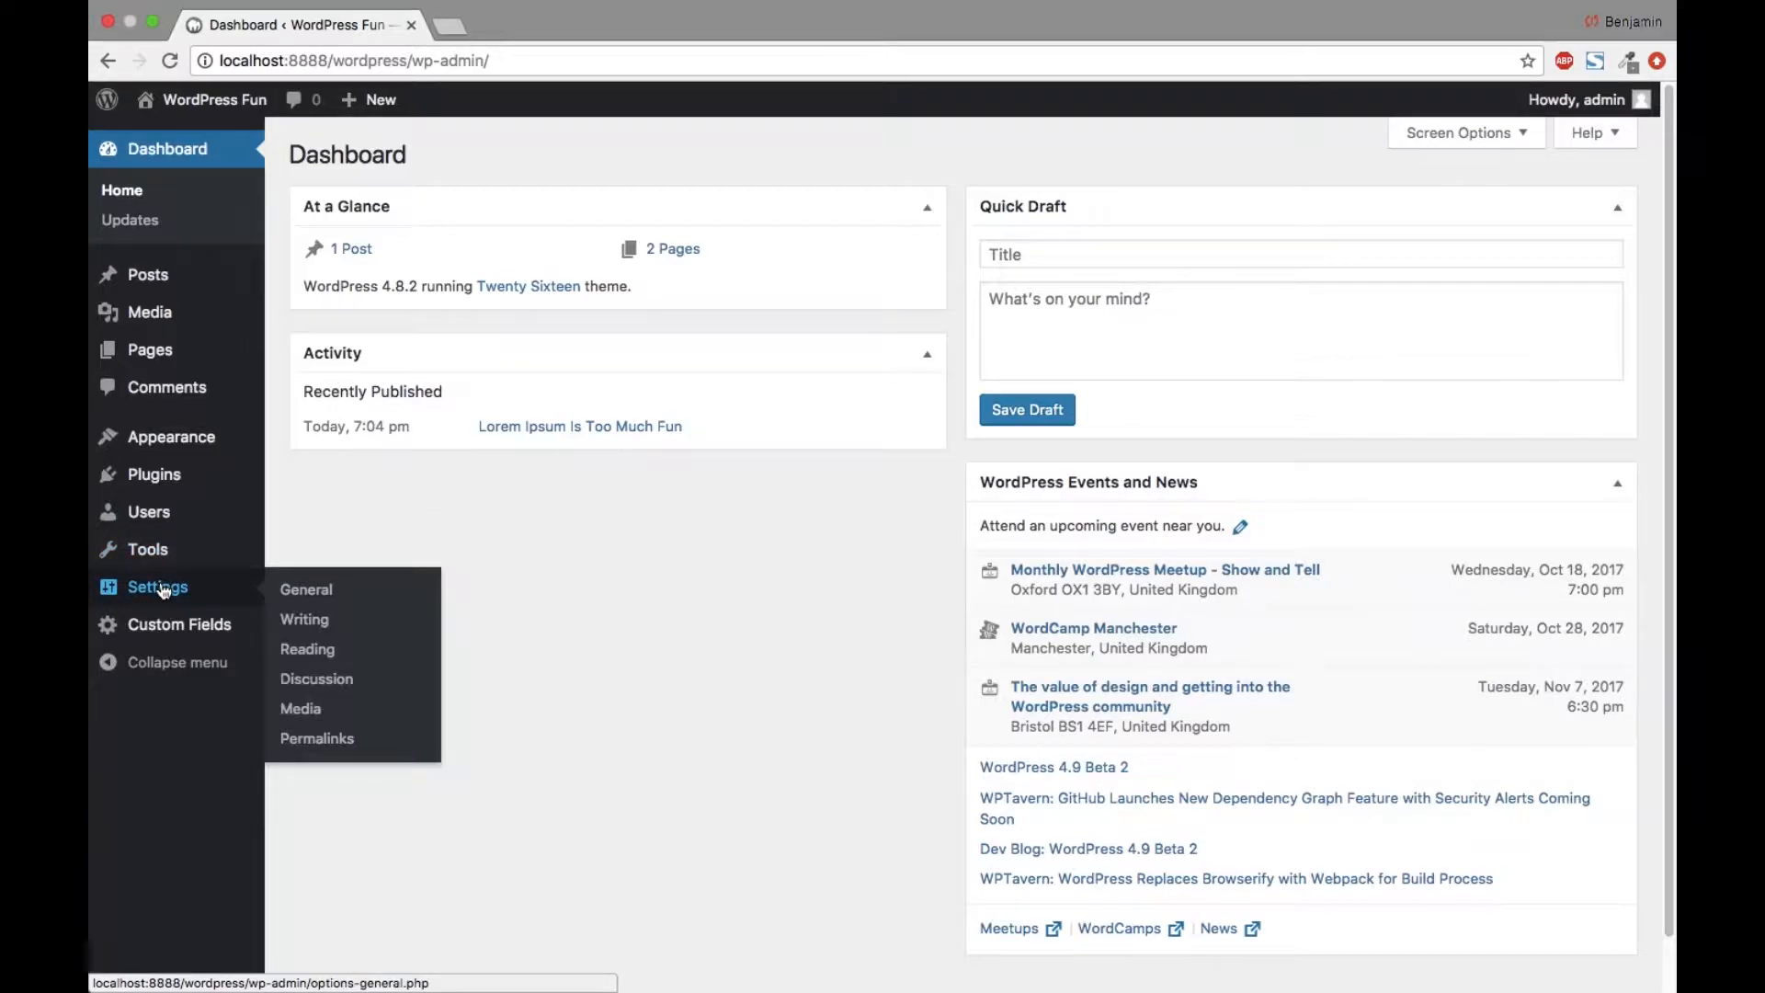
click(316, 743)
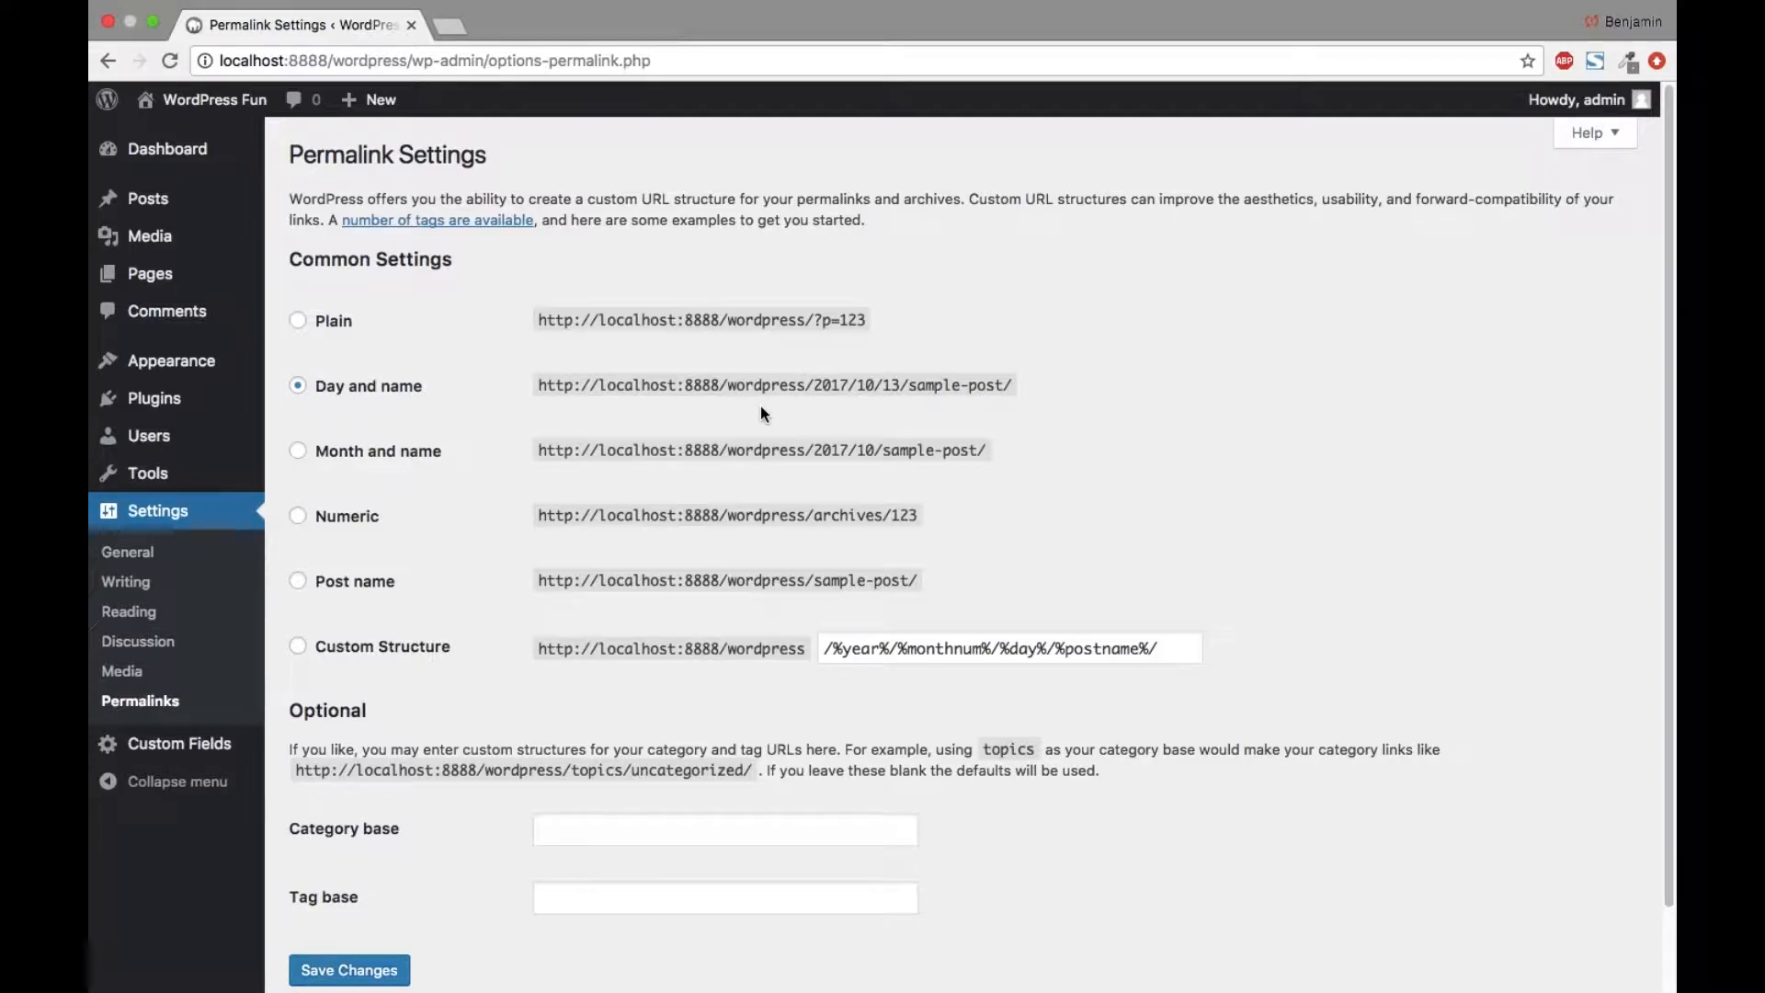
click(357, 588)
scroll(1528, 539, down, 2)
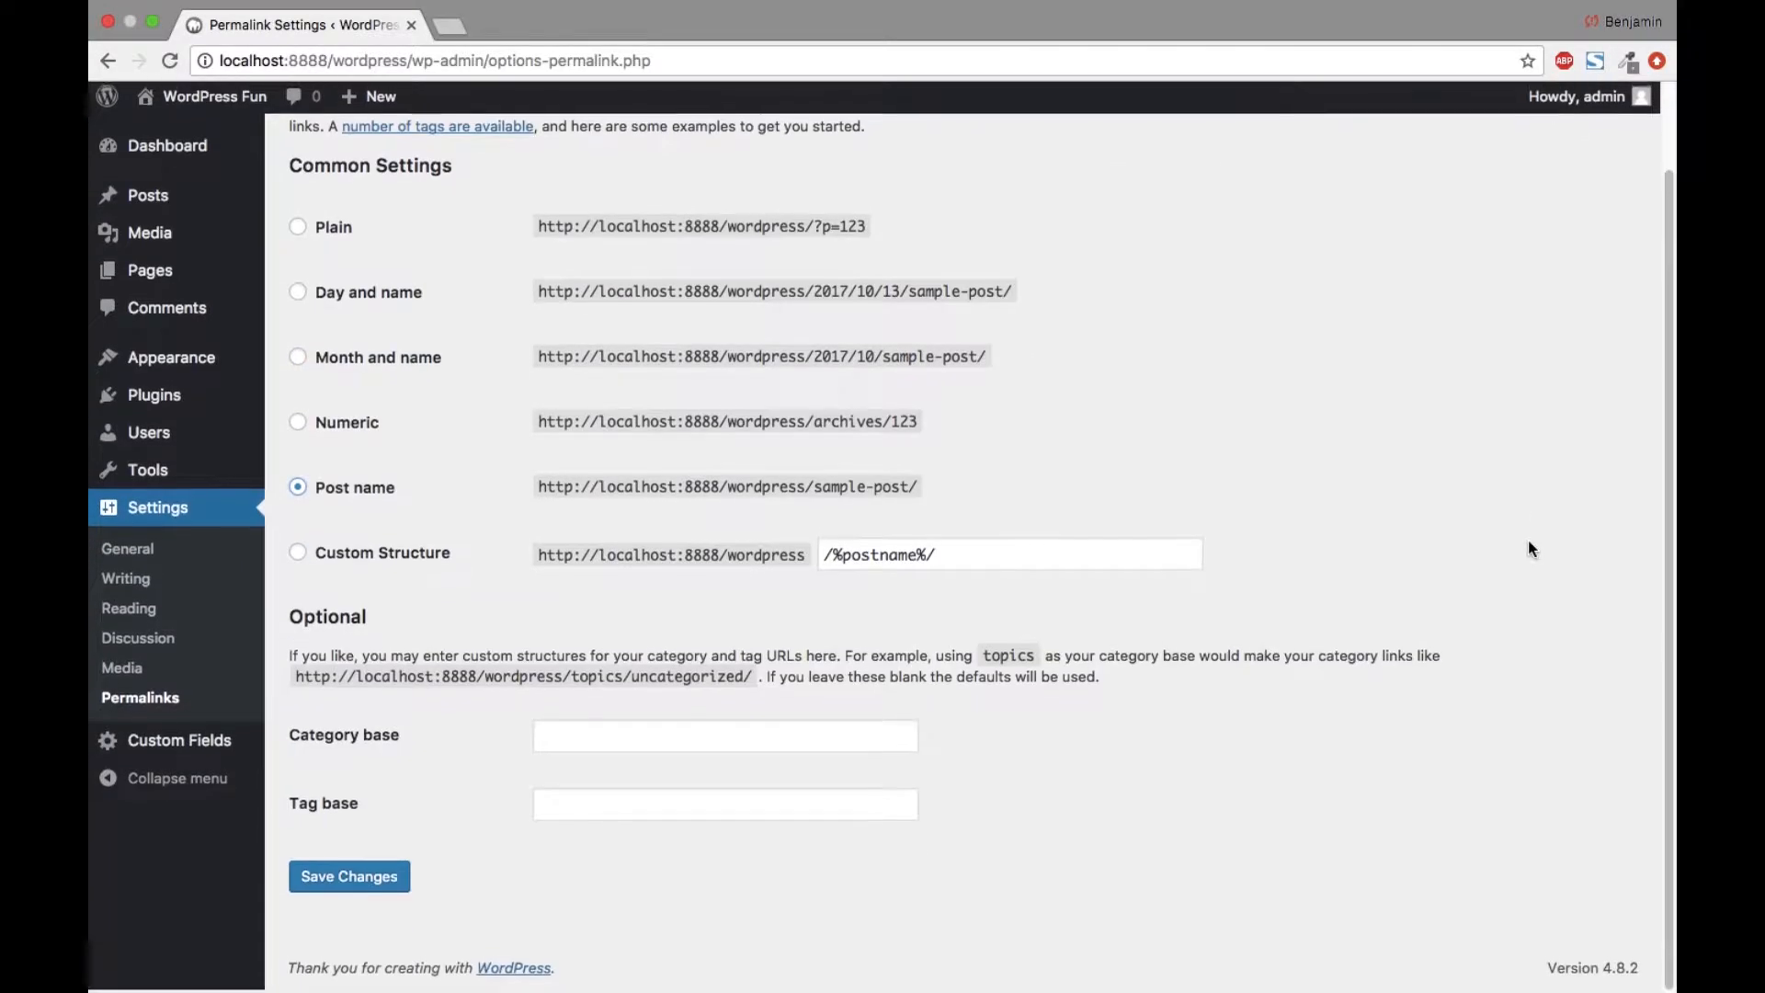
click(312, 881)
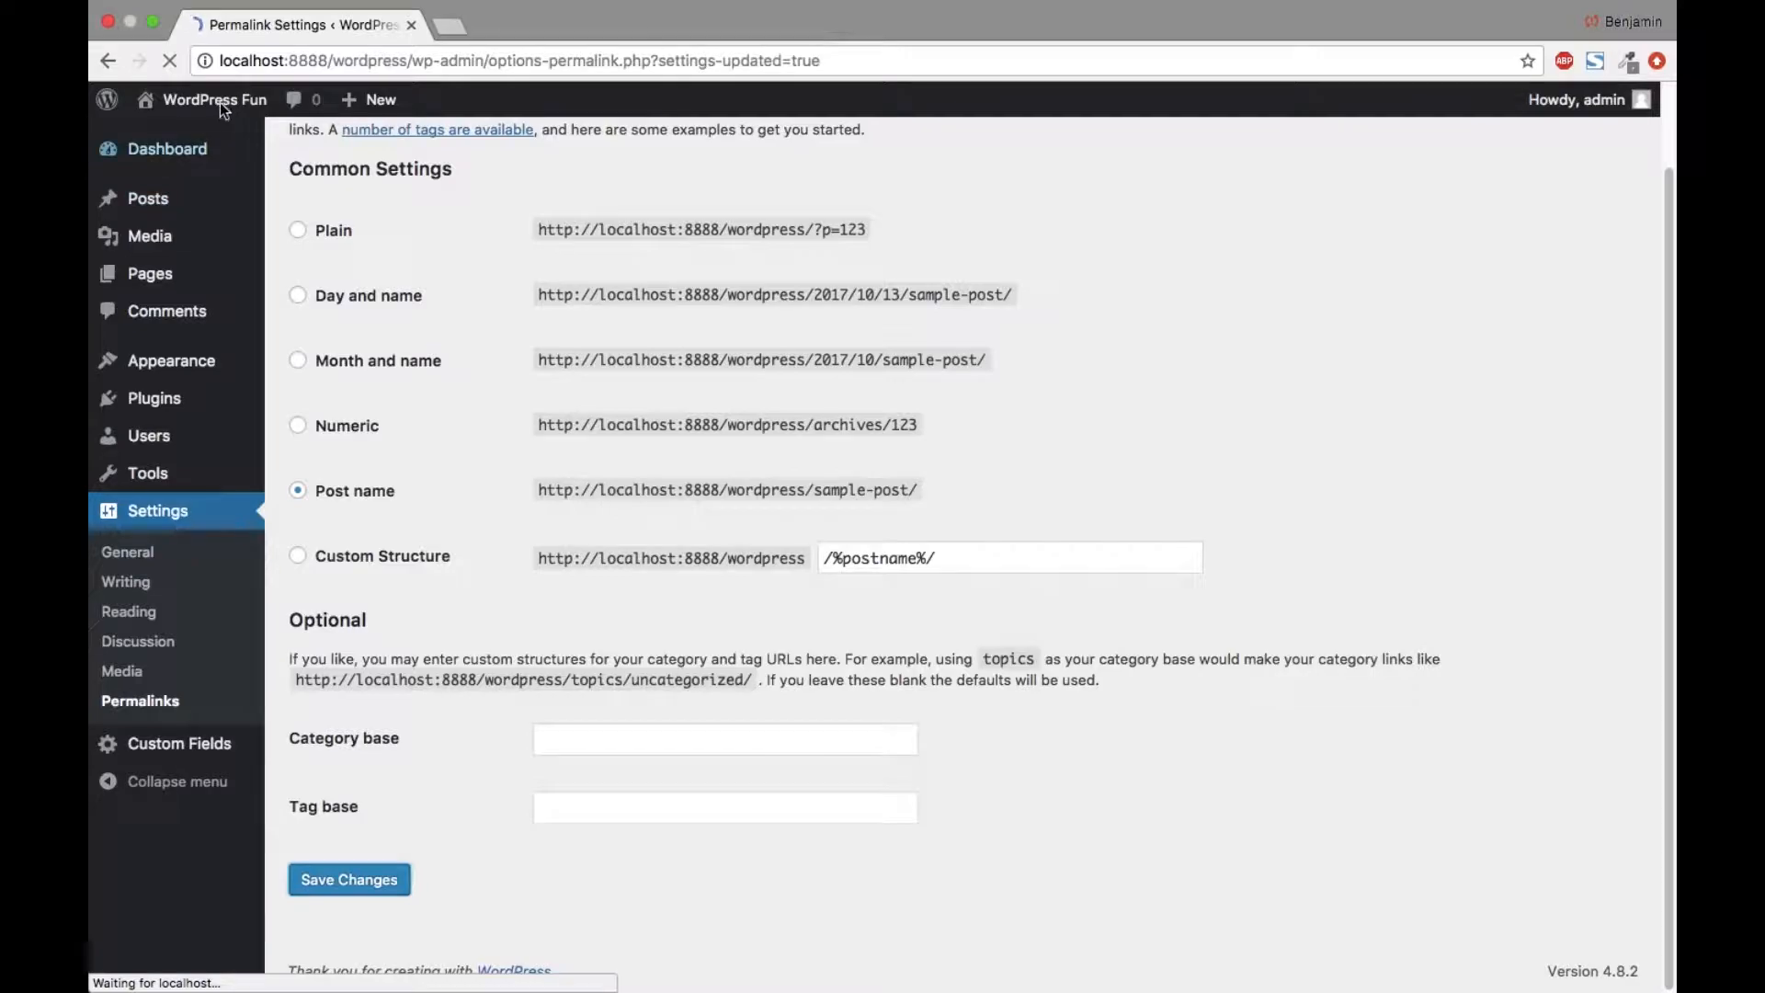
Step: Open the post from the site's front page and check its URL, excerpt and featured image
click(219, 103)
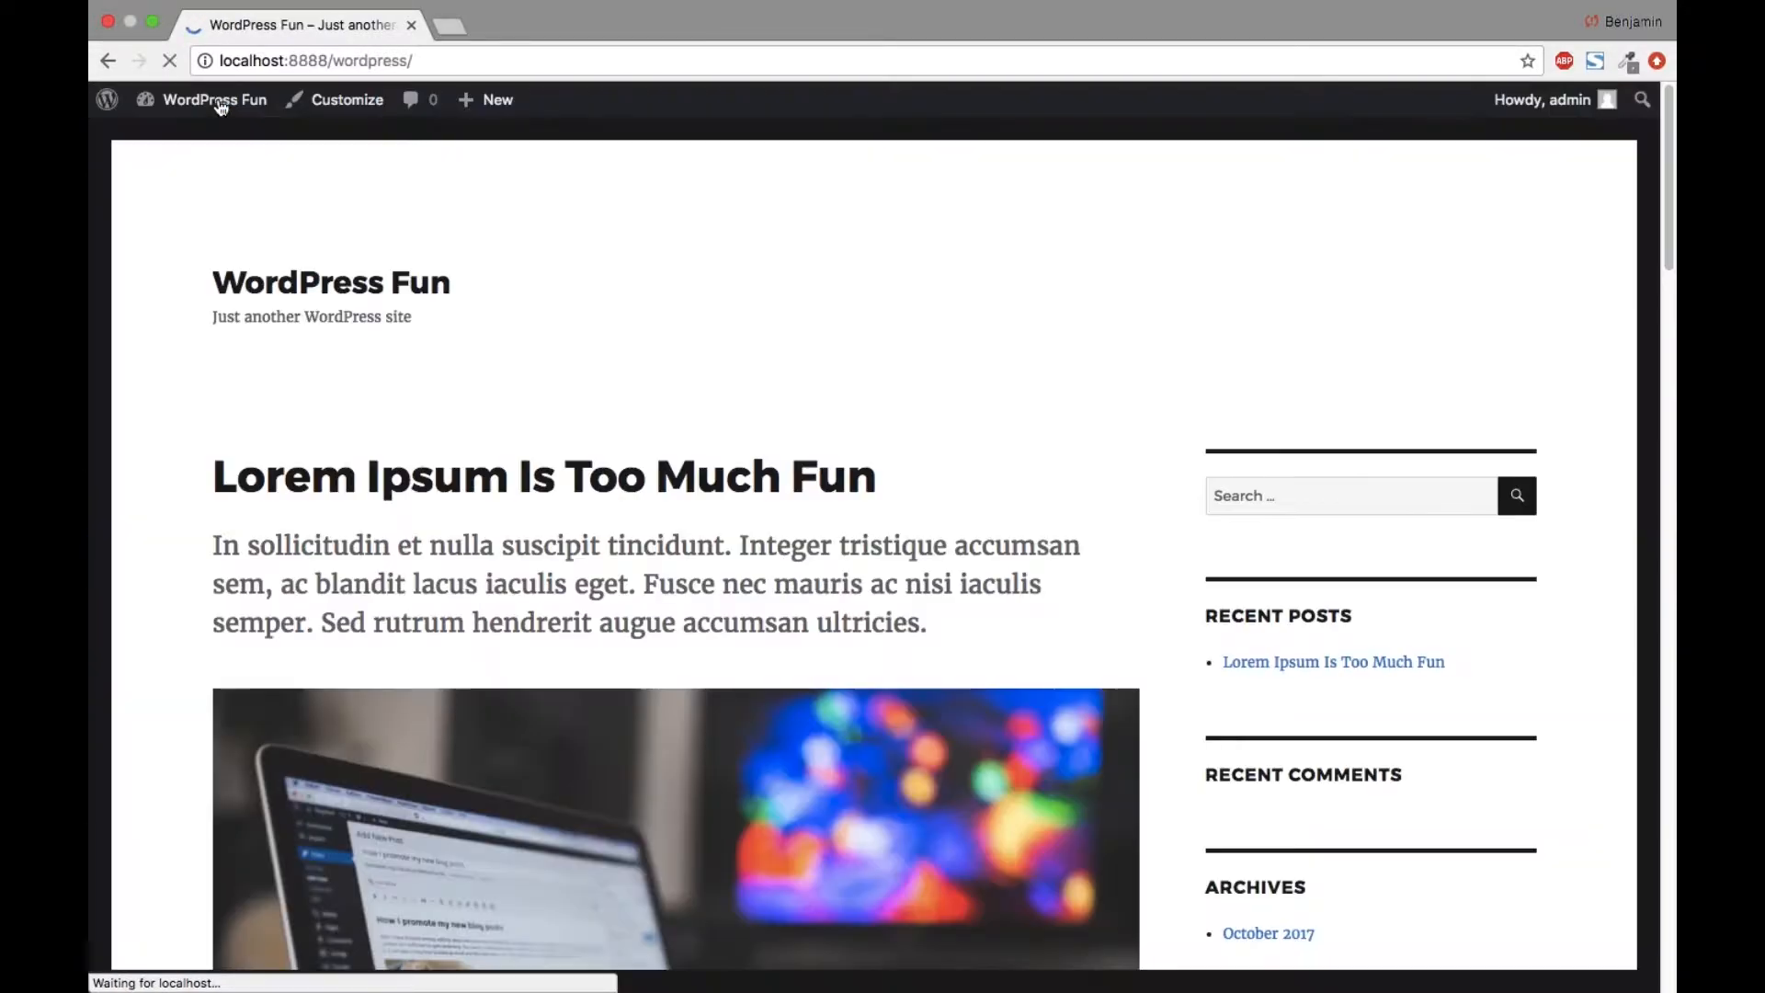
click(751, 496)
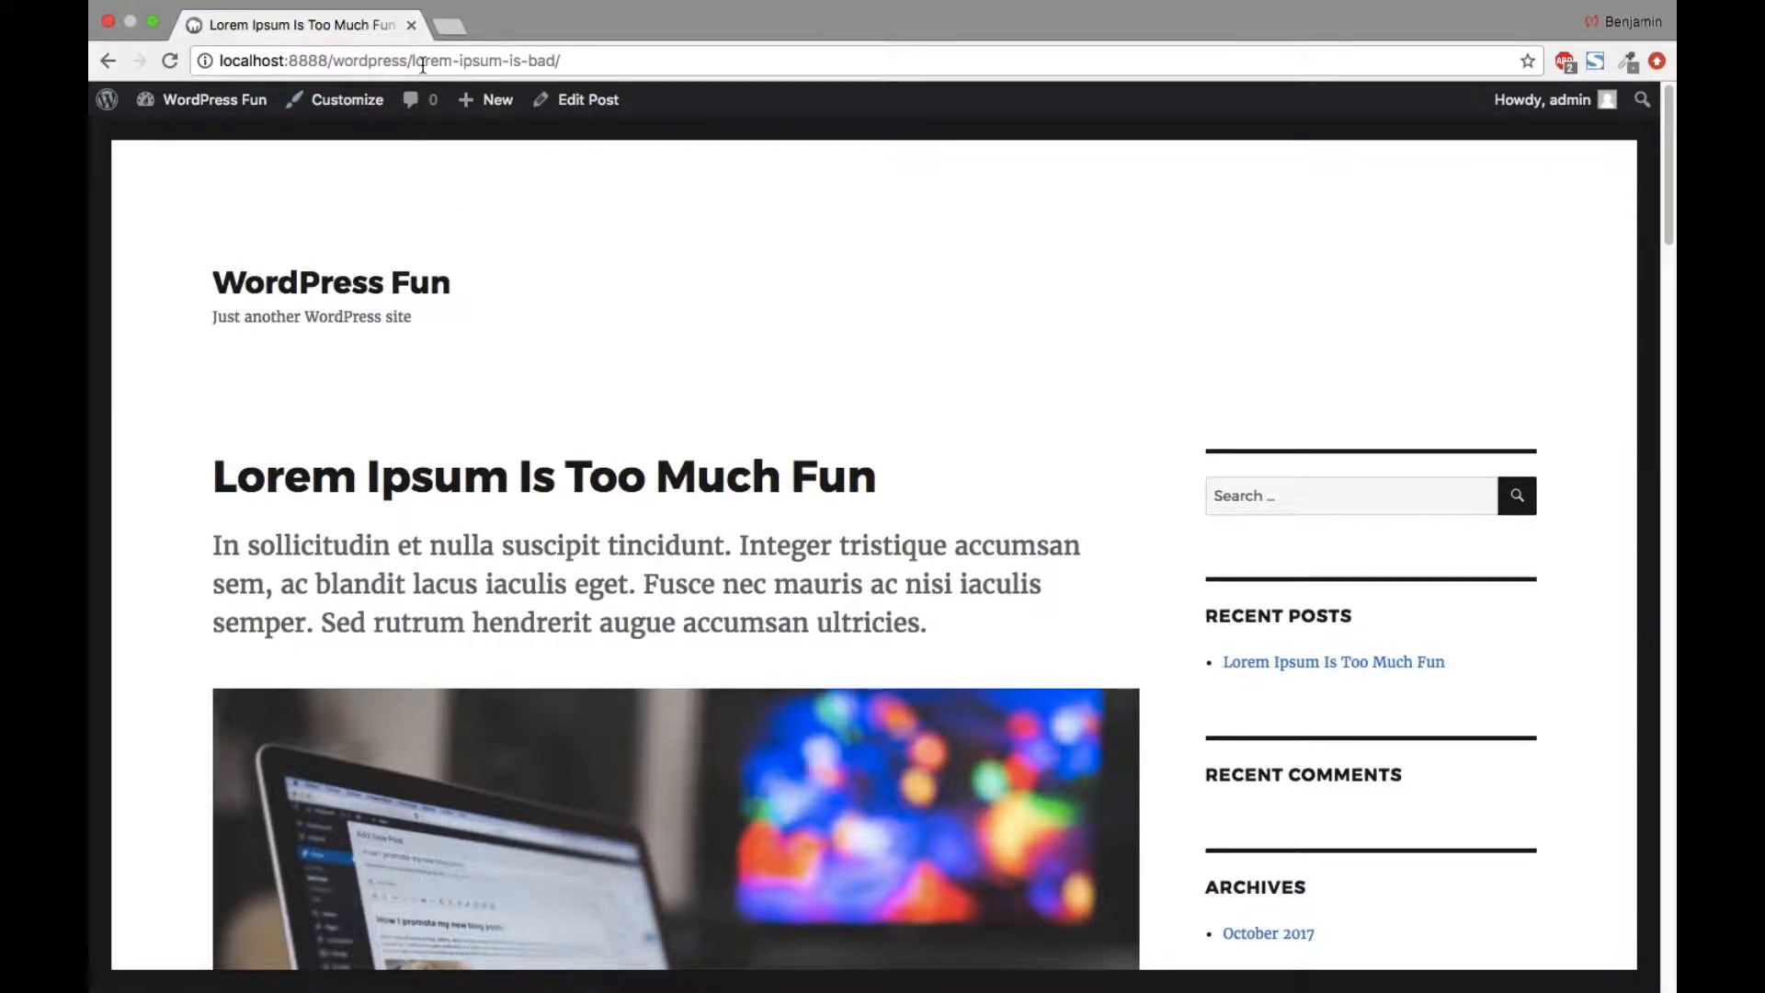
scroll(886, 532, down, 2)
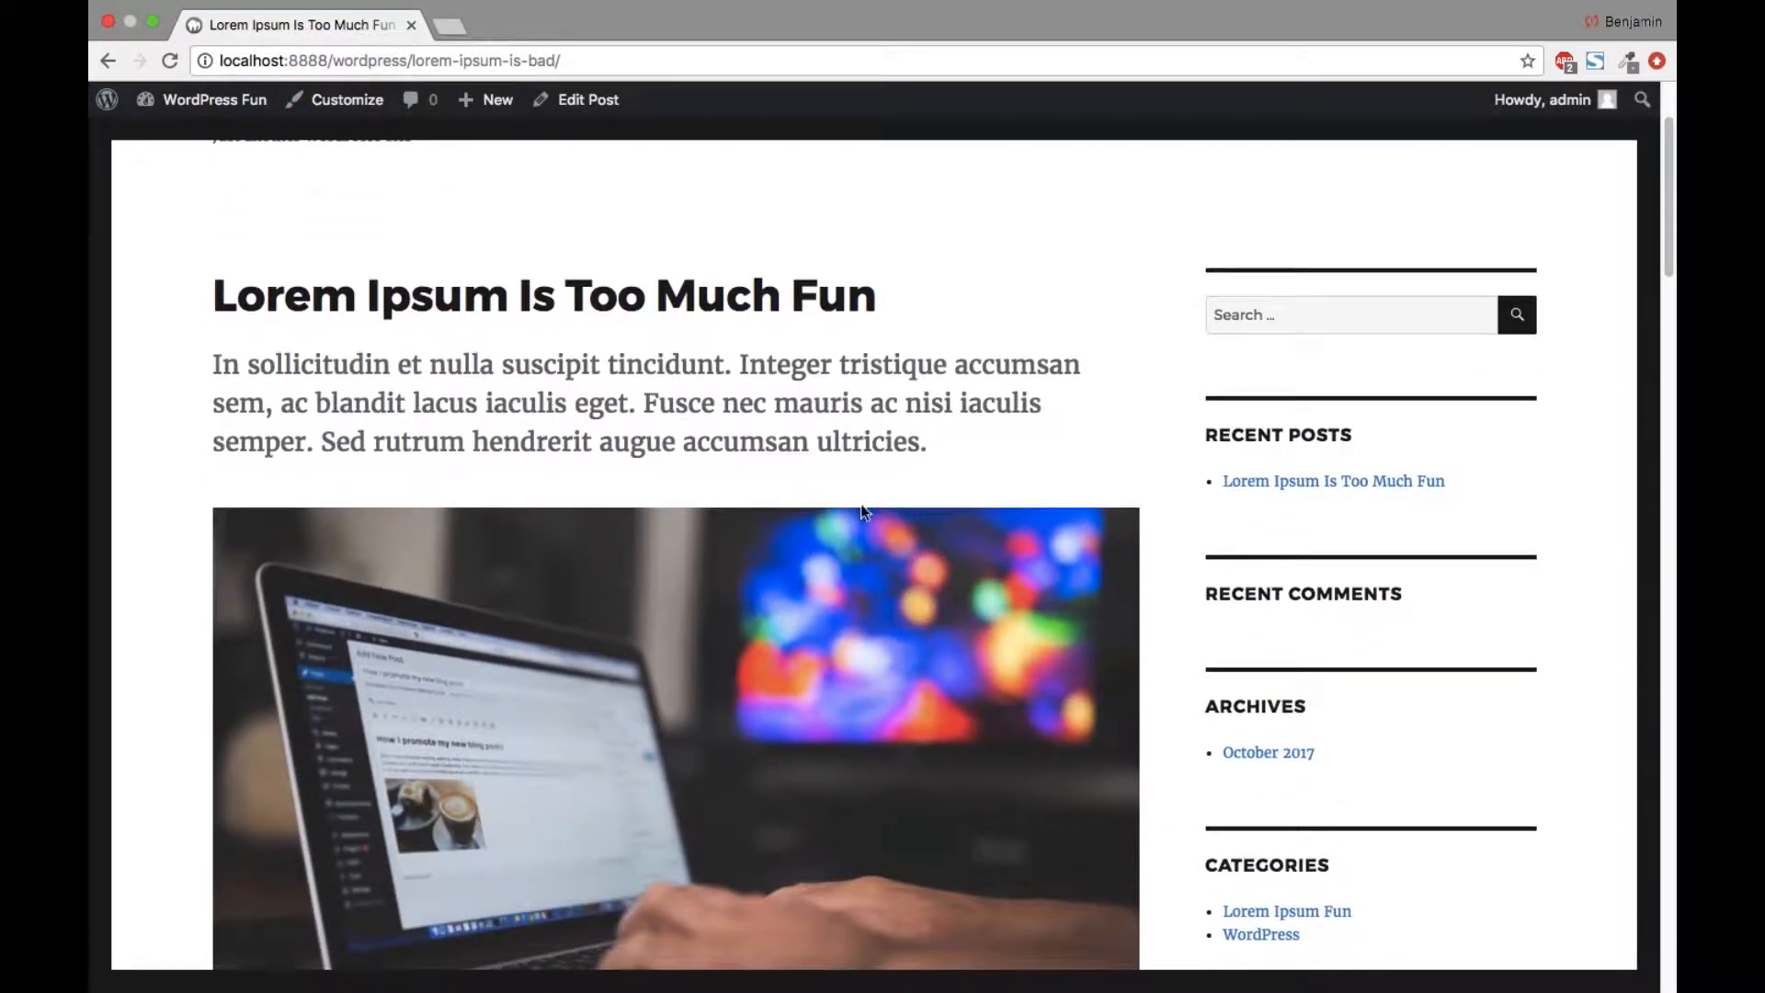
drag(942, 460, 177, 379)
scroll(178, 379, down, 5)
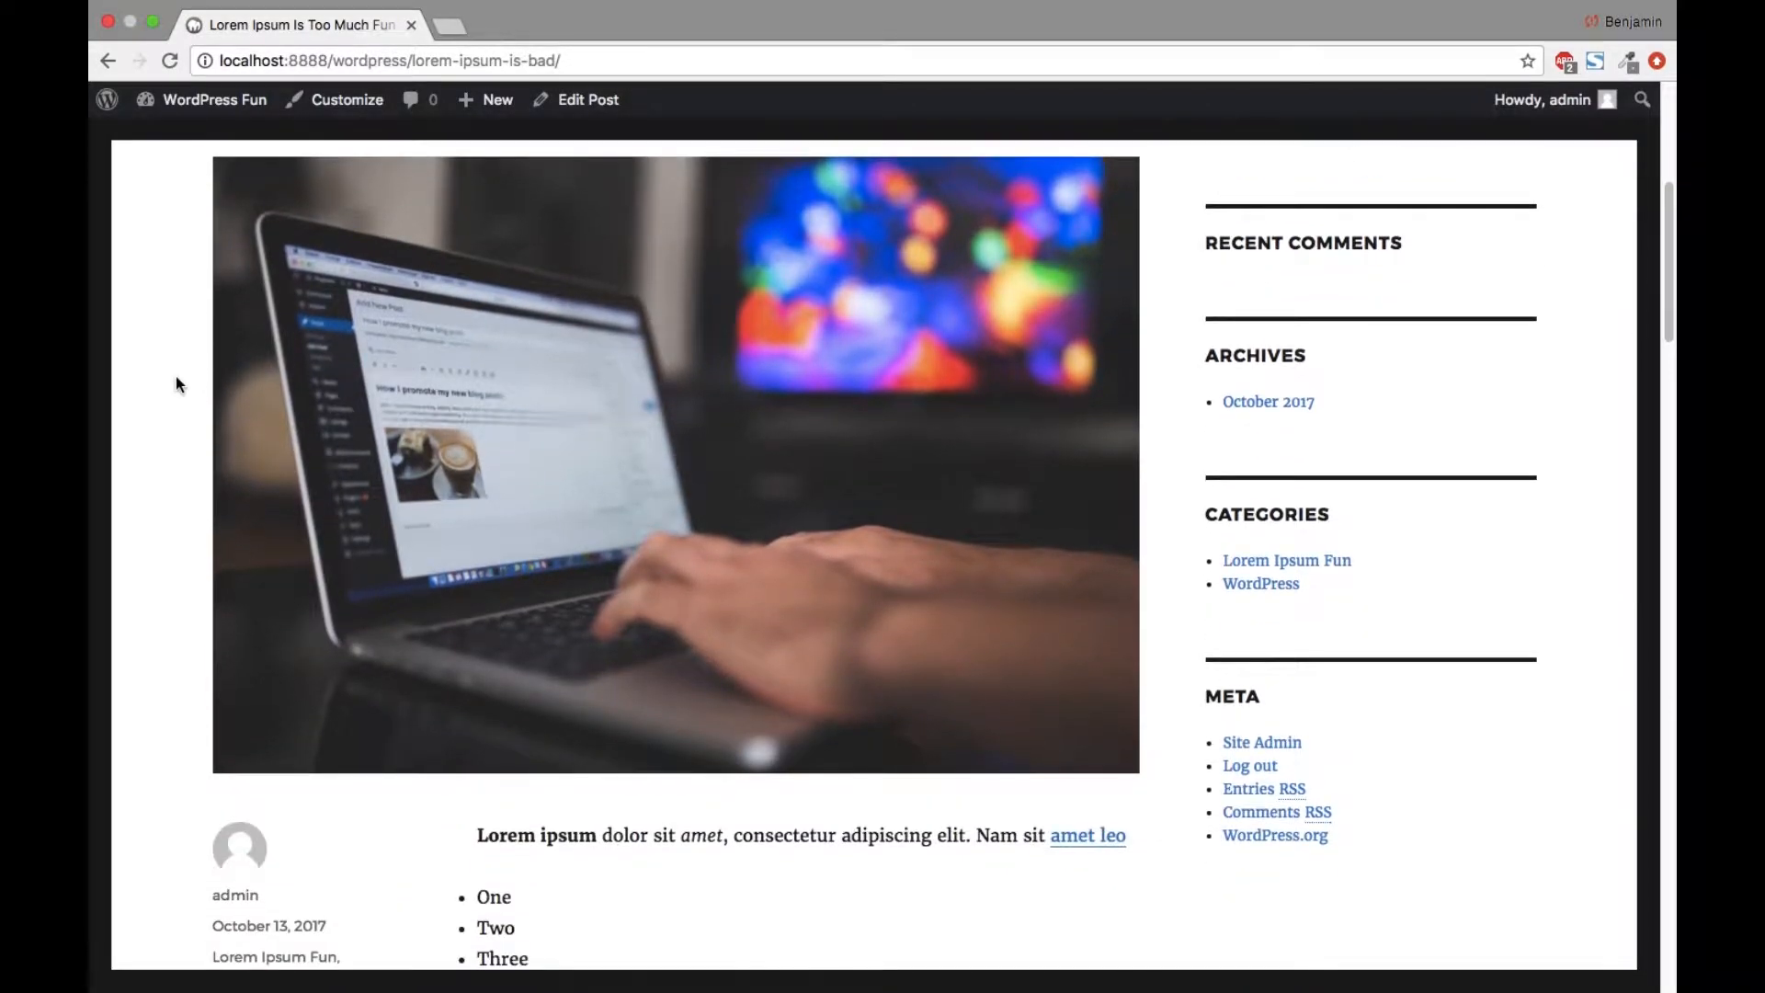
scroll(175, 377, up, 4)
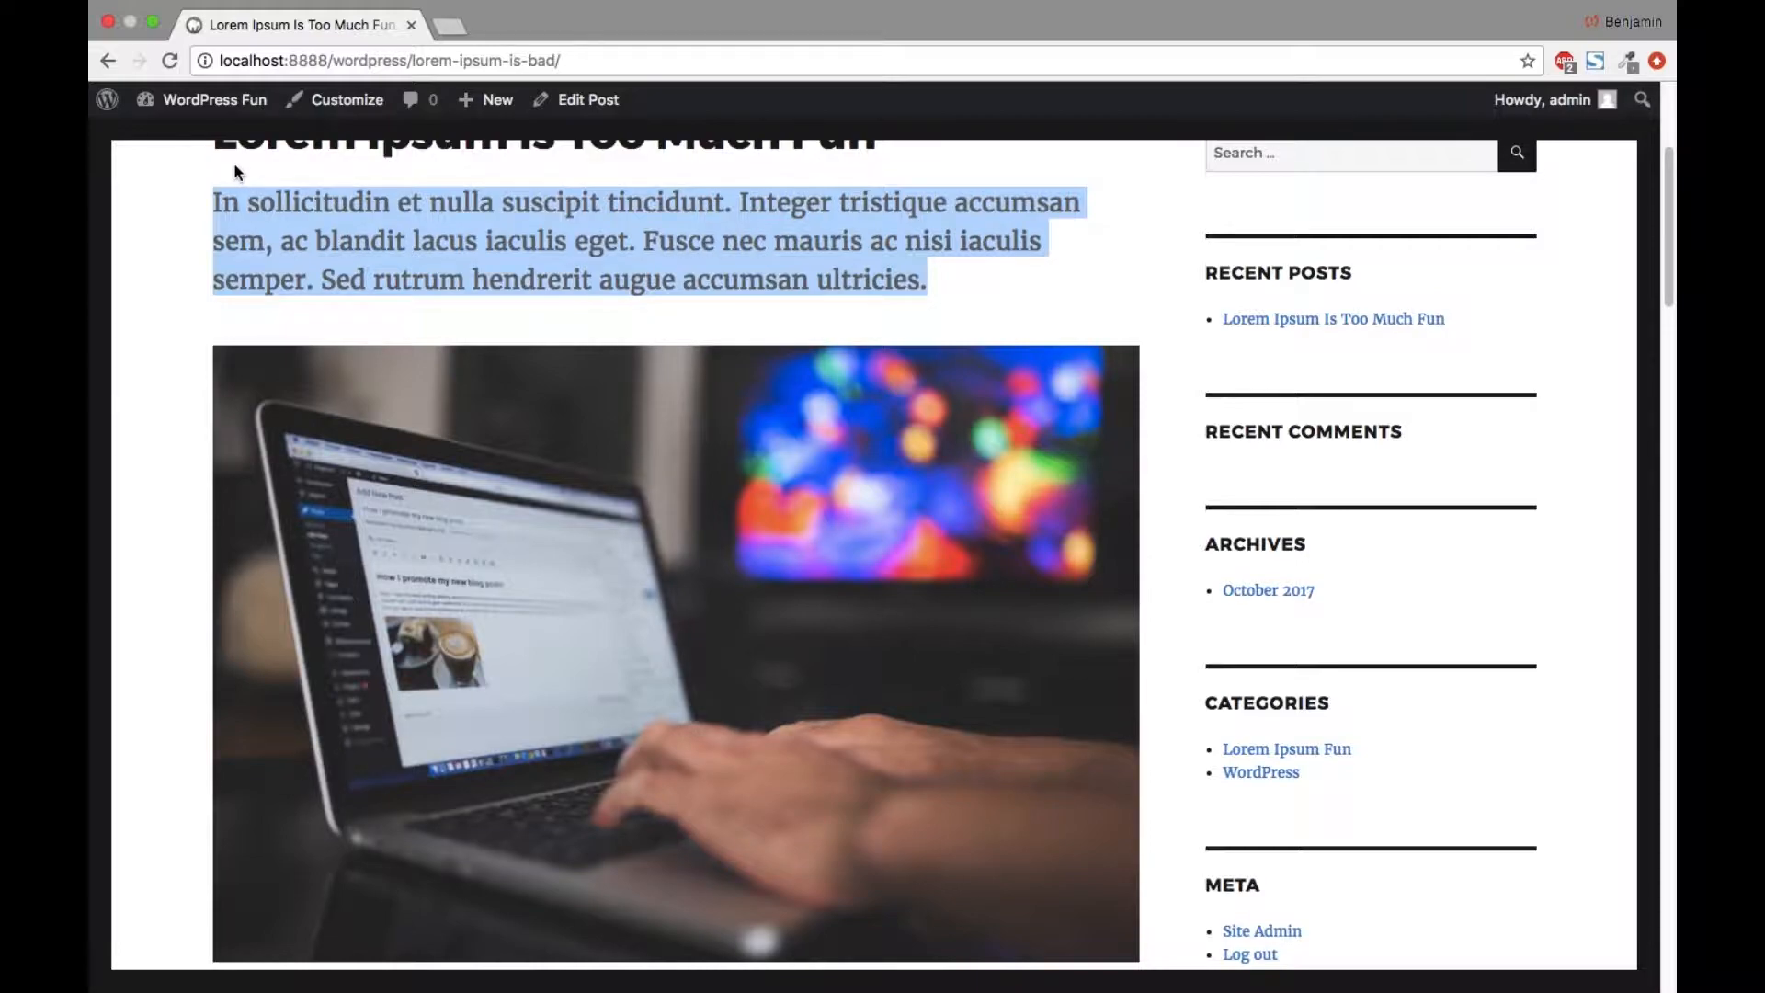
Step: Open the post for editing in a new tab, put the word "Excerpt" at the start of its excerpt and update the post
super+click(576, 99)
click(515, 28)
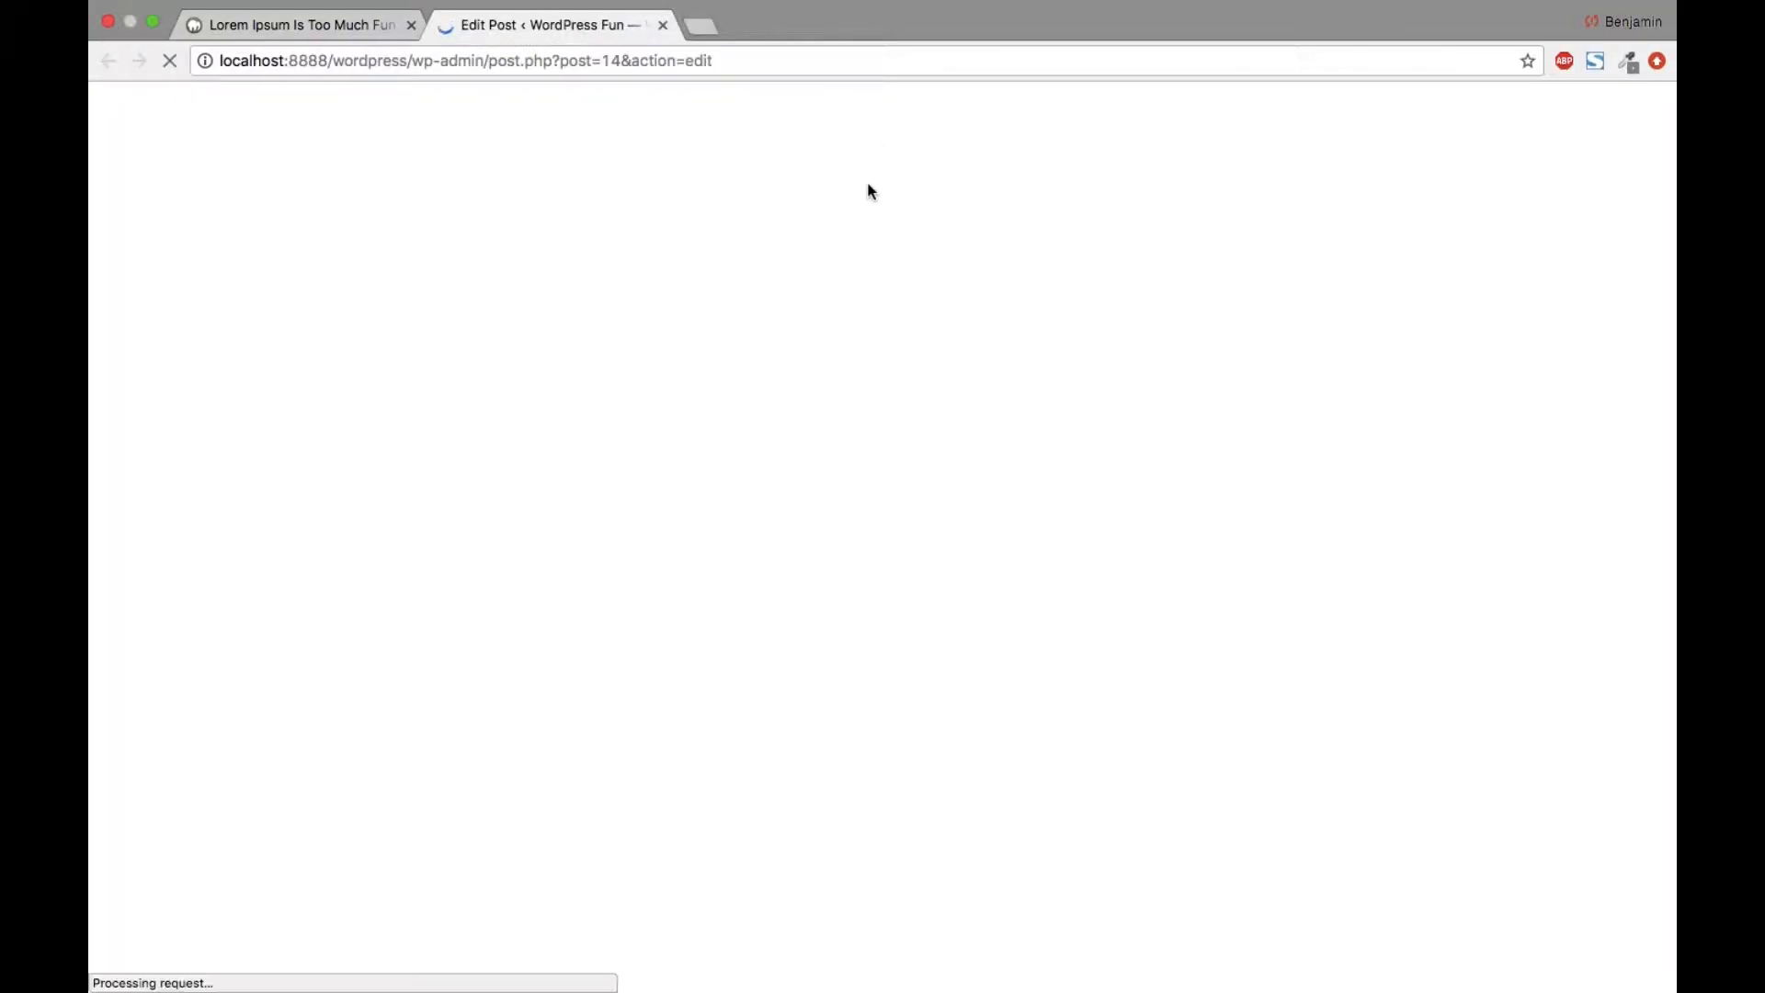
scroll(816, 396, down, 8)
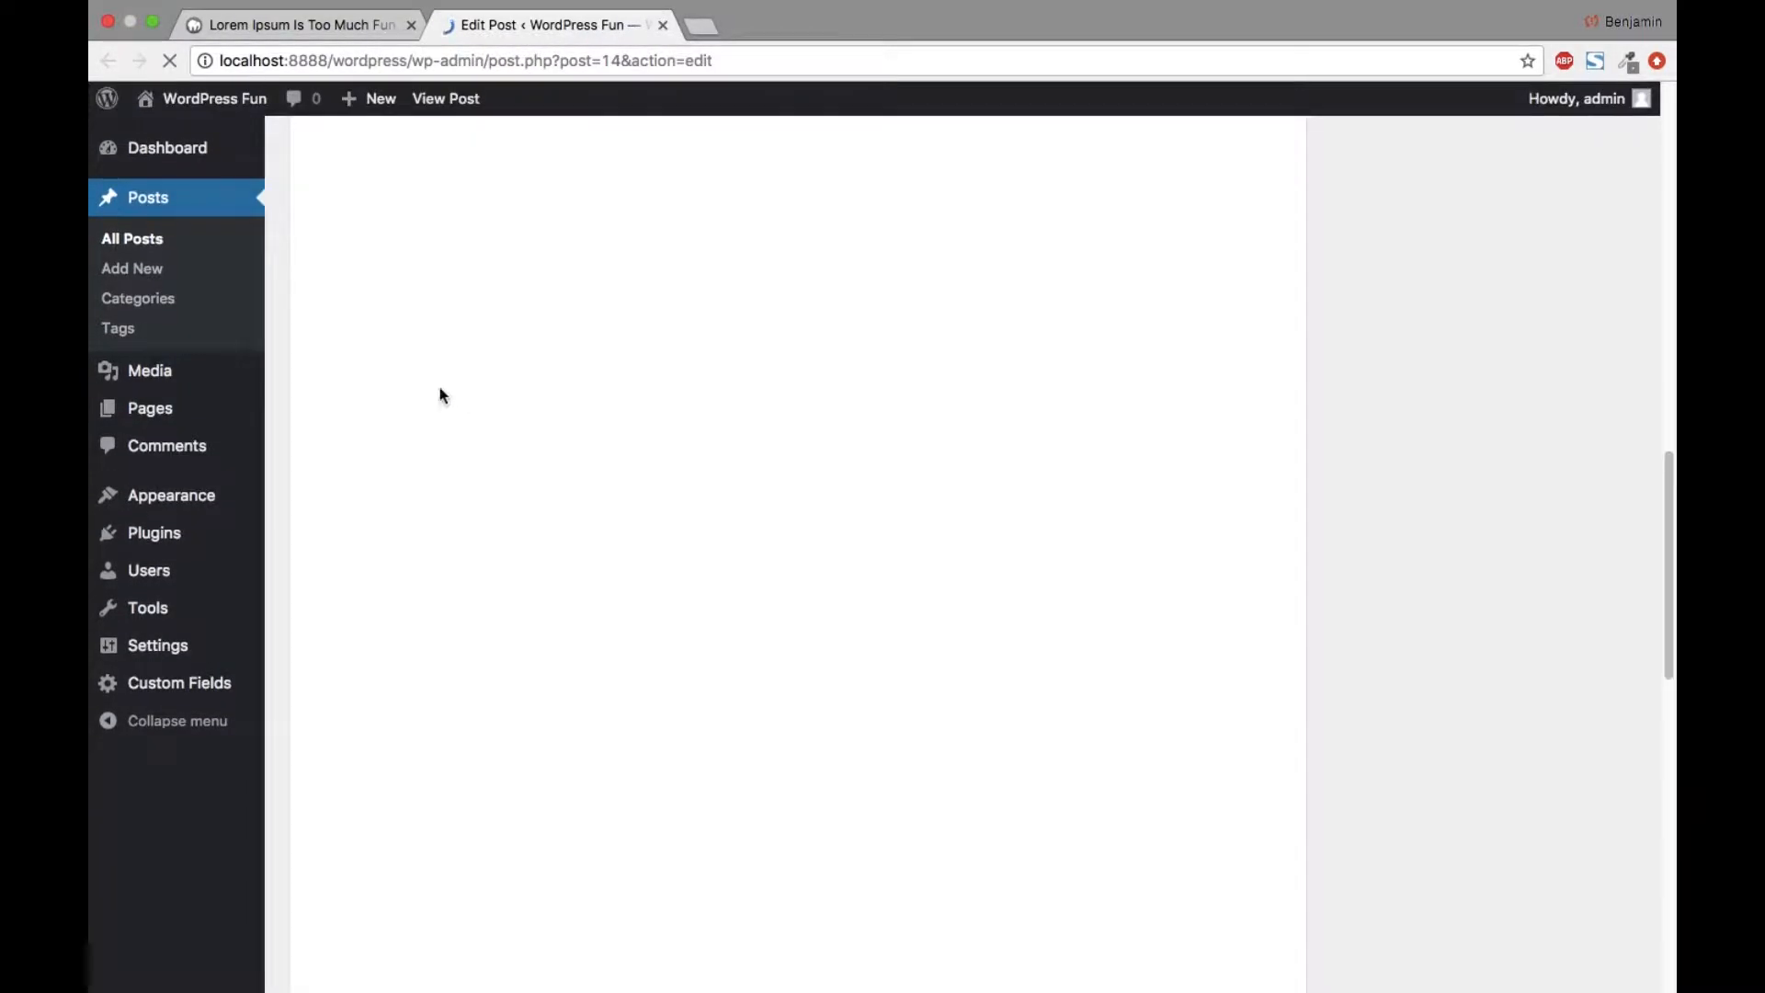
scroll(444, 432, down, 10)
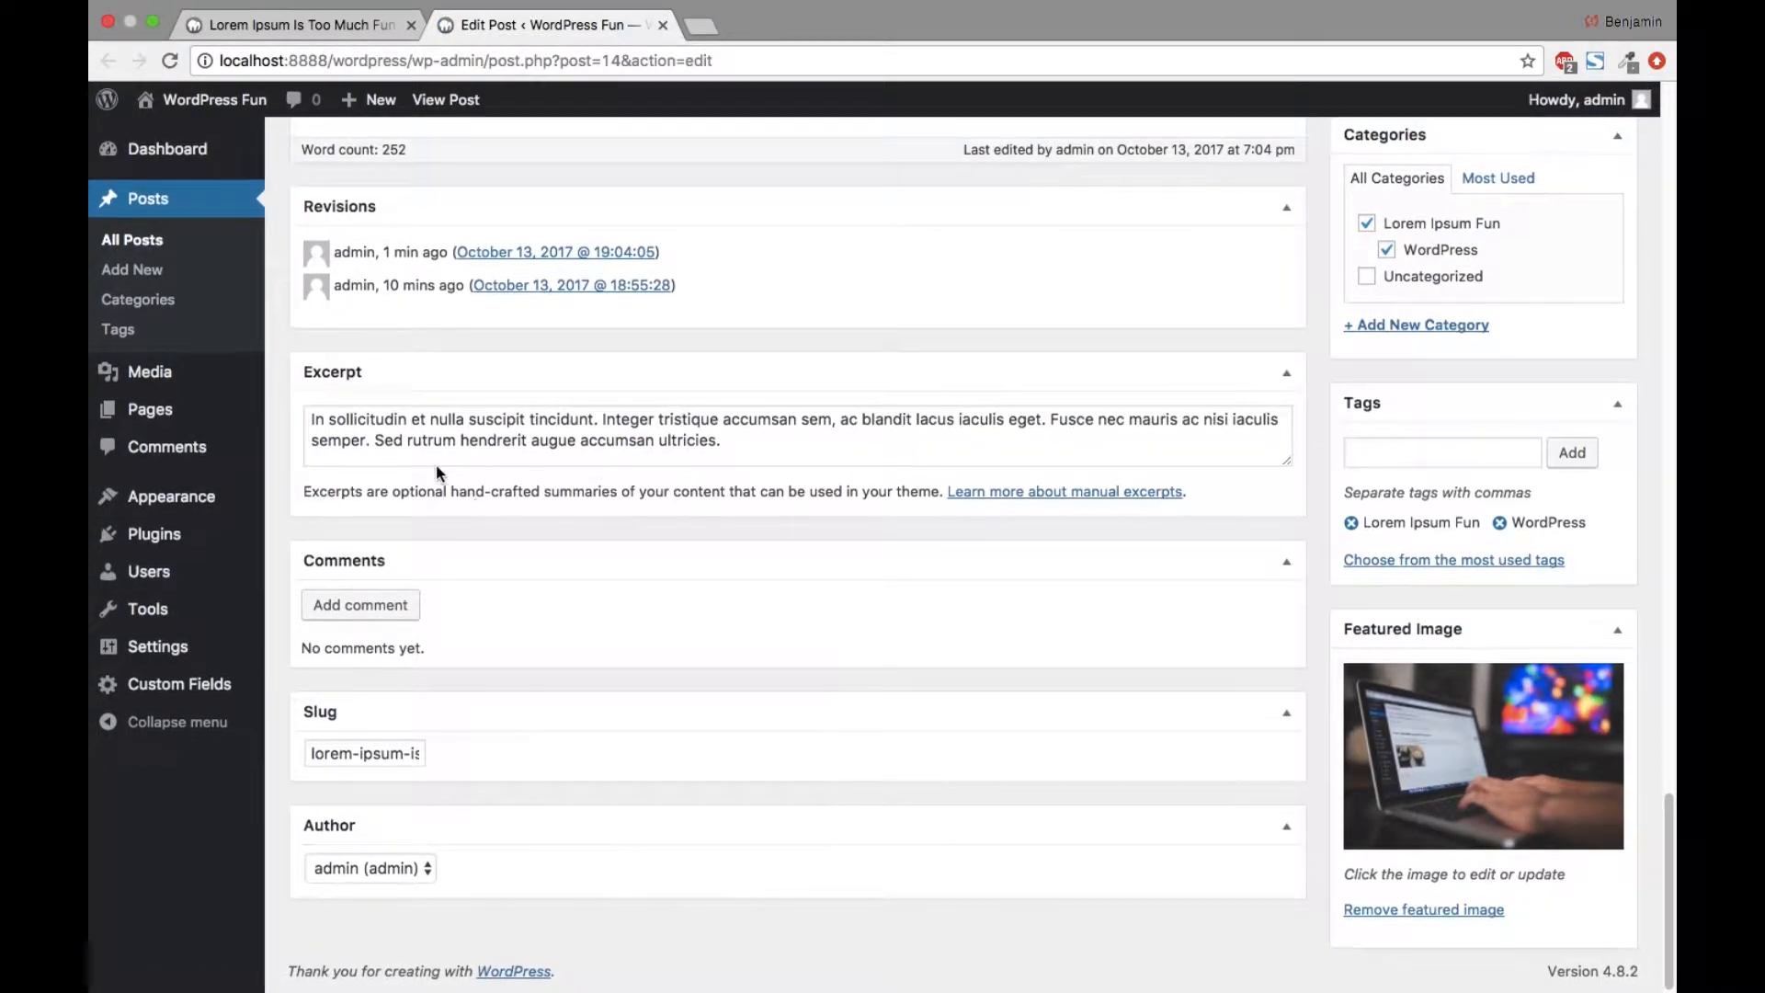
click(408, 439)
key(Up)
key(Left)
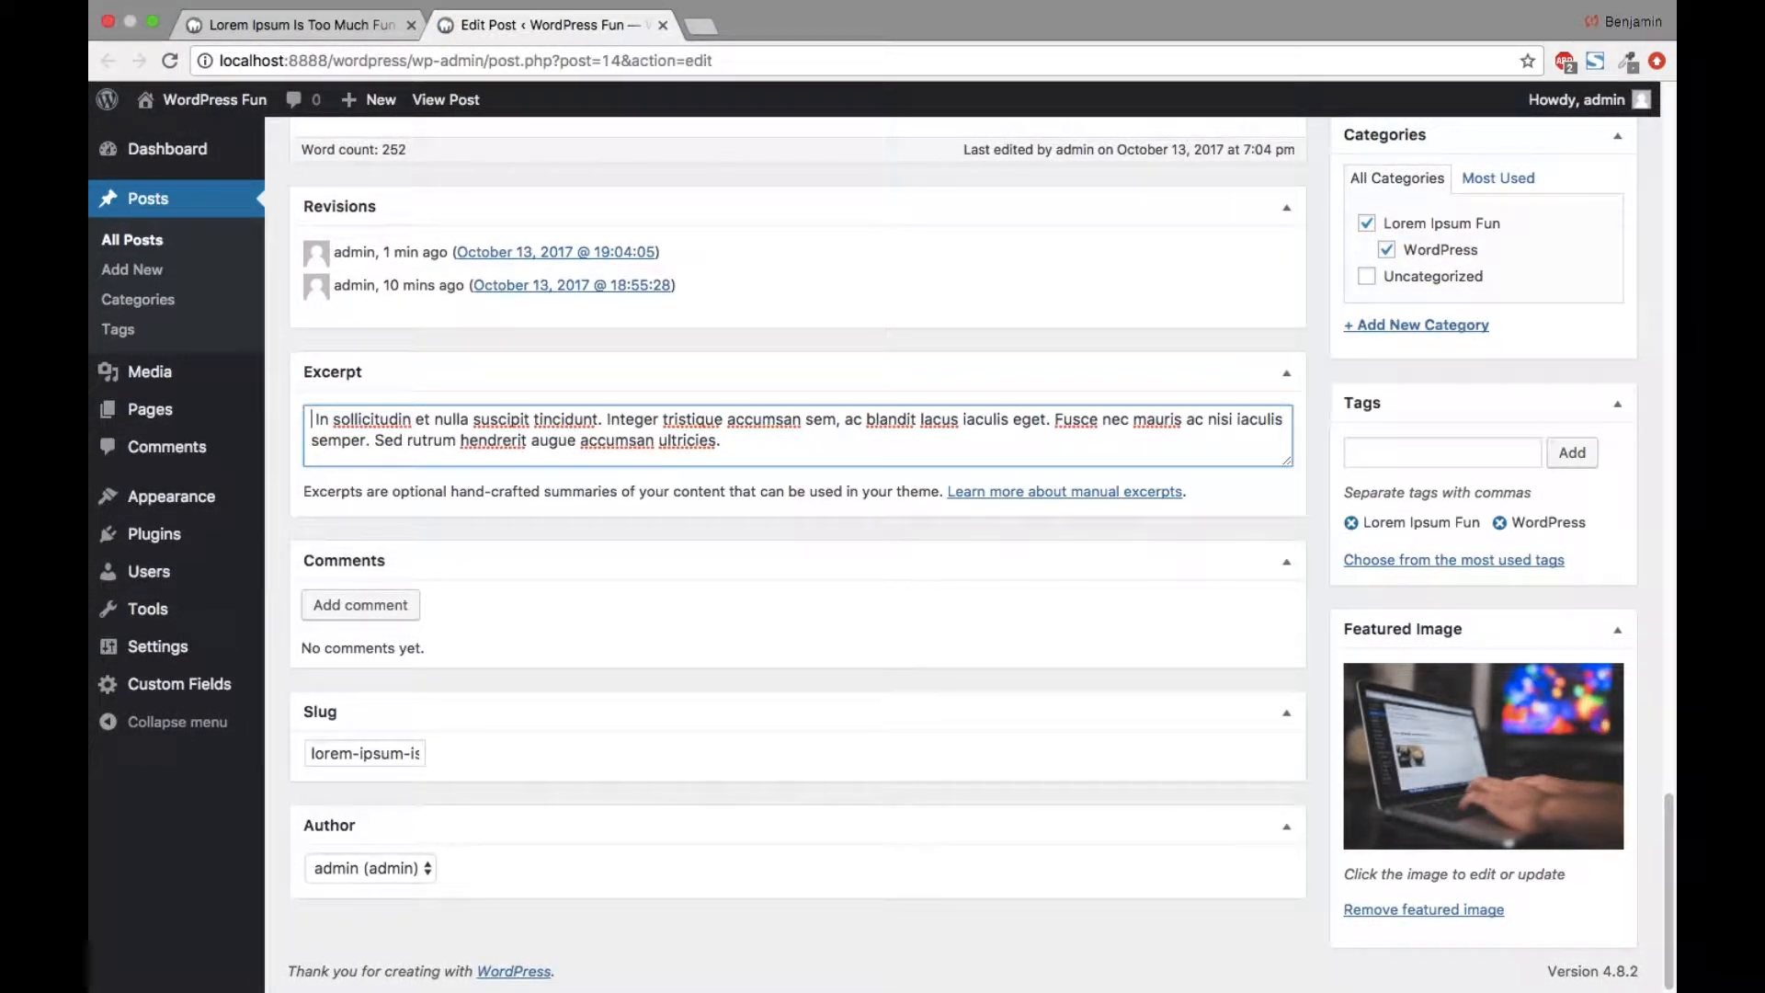
text(Exce)
text(rpt:)
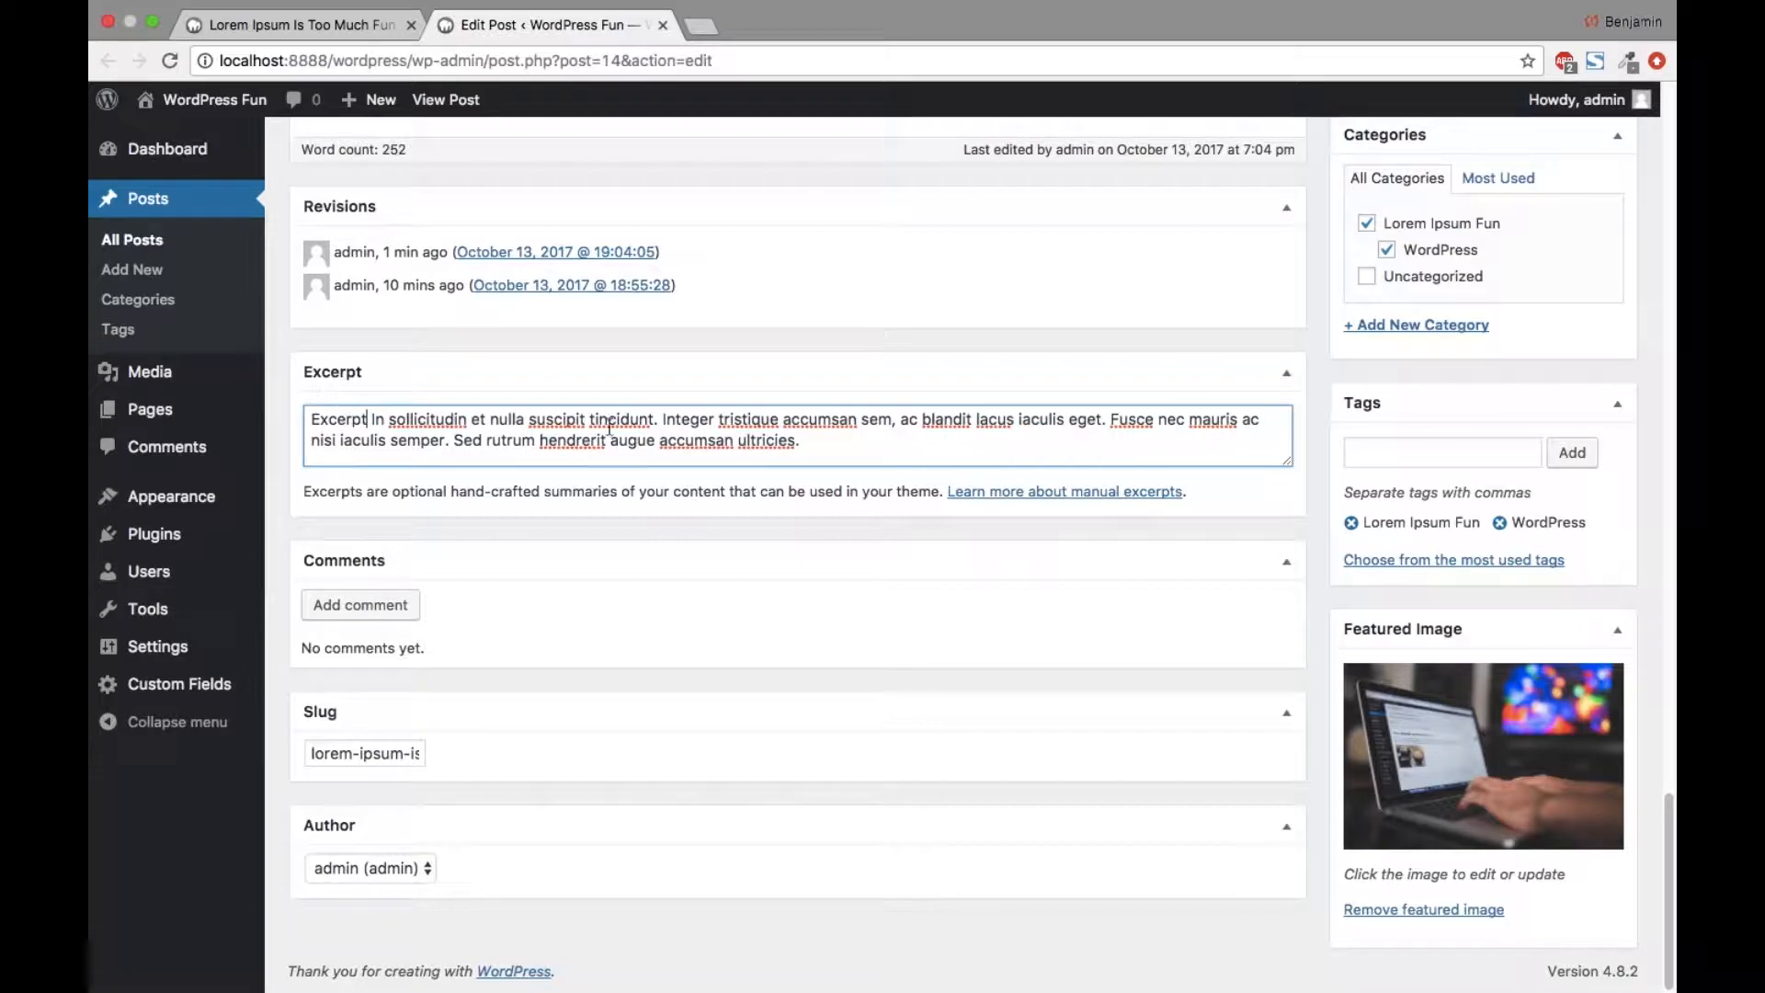
scroll(1286, 497, up, 10)
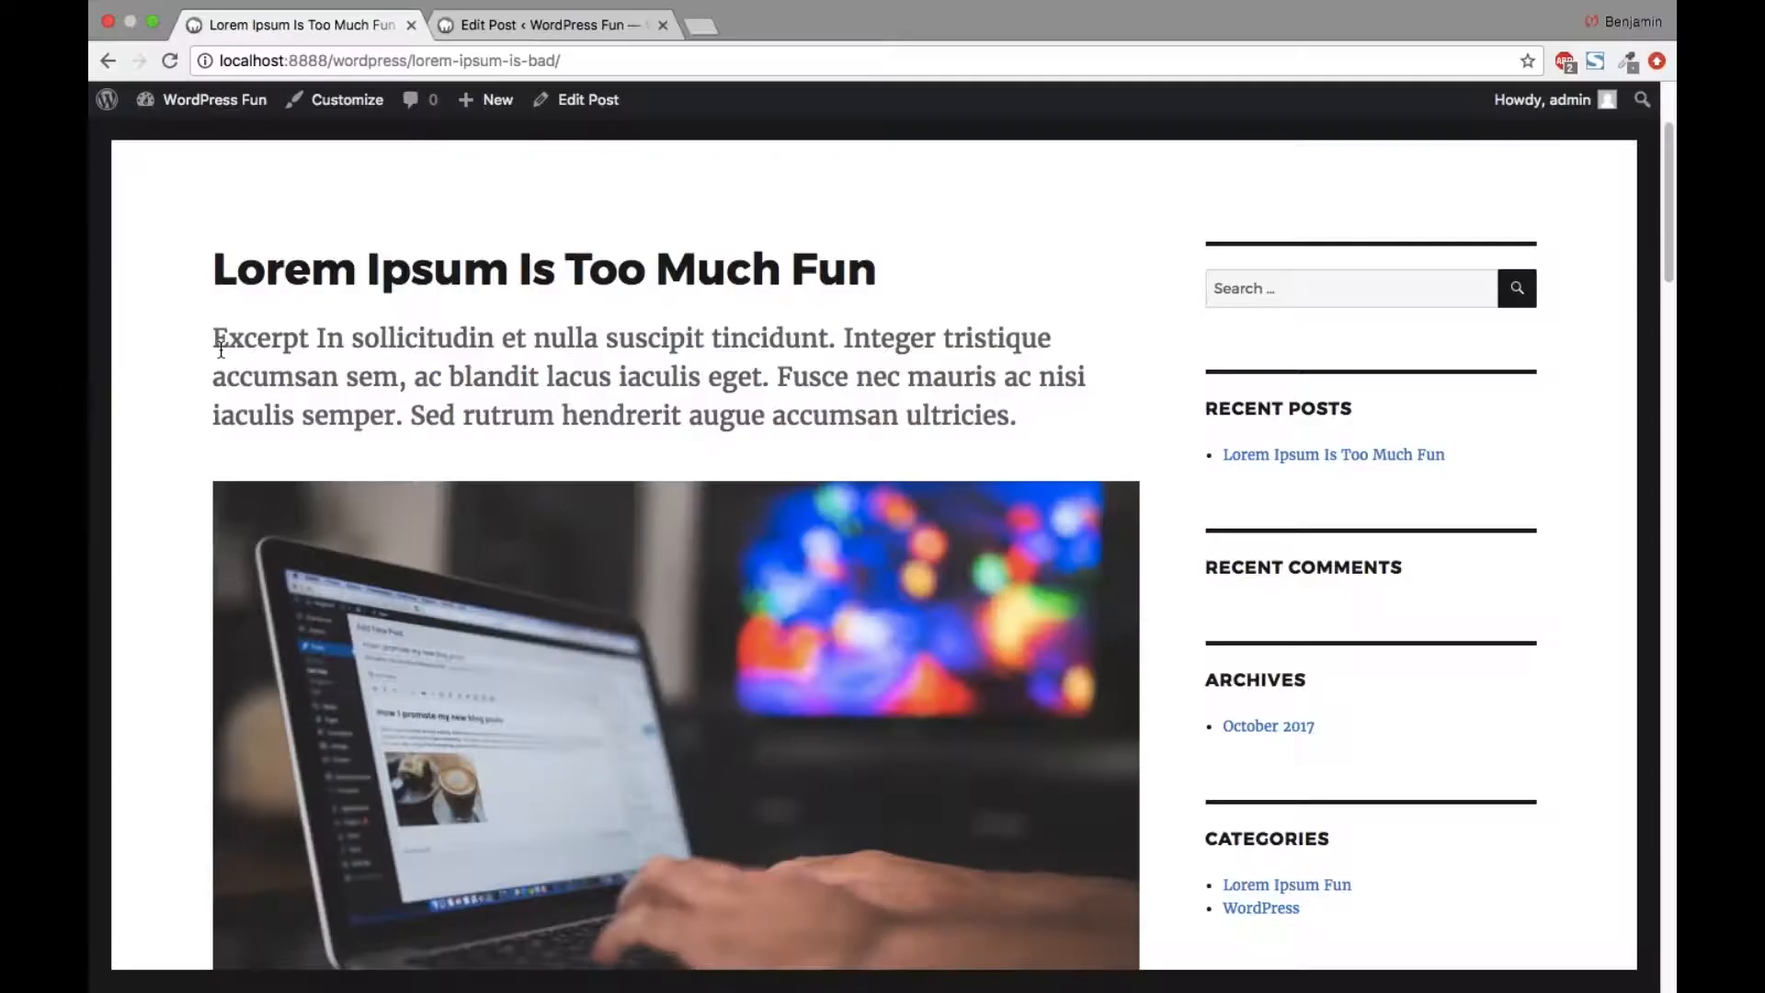
Step: Check the excerpt and featured image on the published post and test the "amet leo" link, closing the tab it opens
double_click(220, 347)
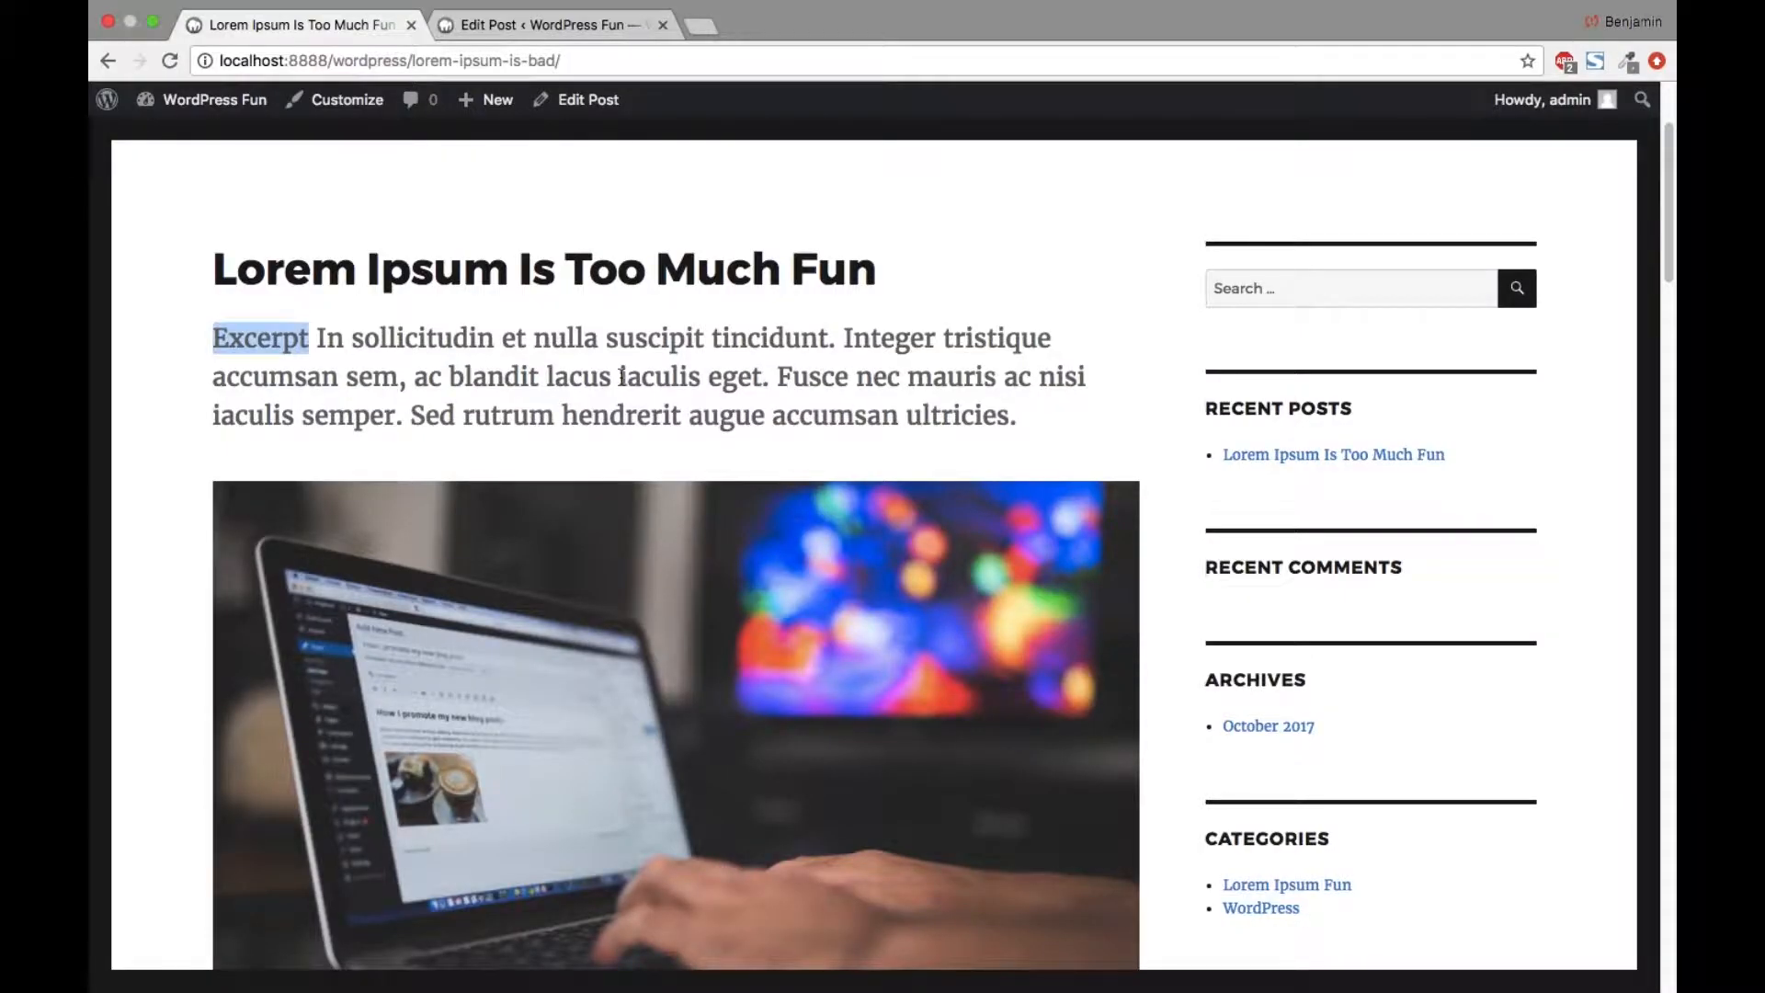
scroll(612, 381, down, 3)
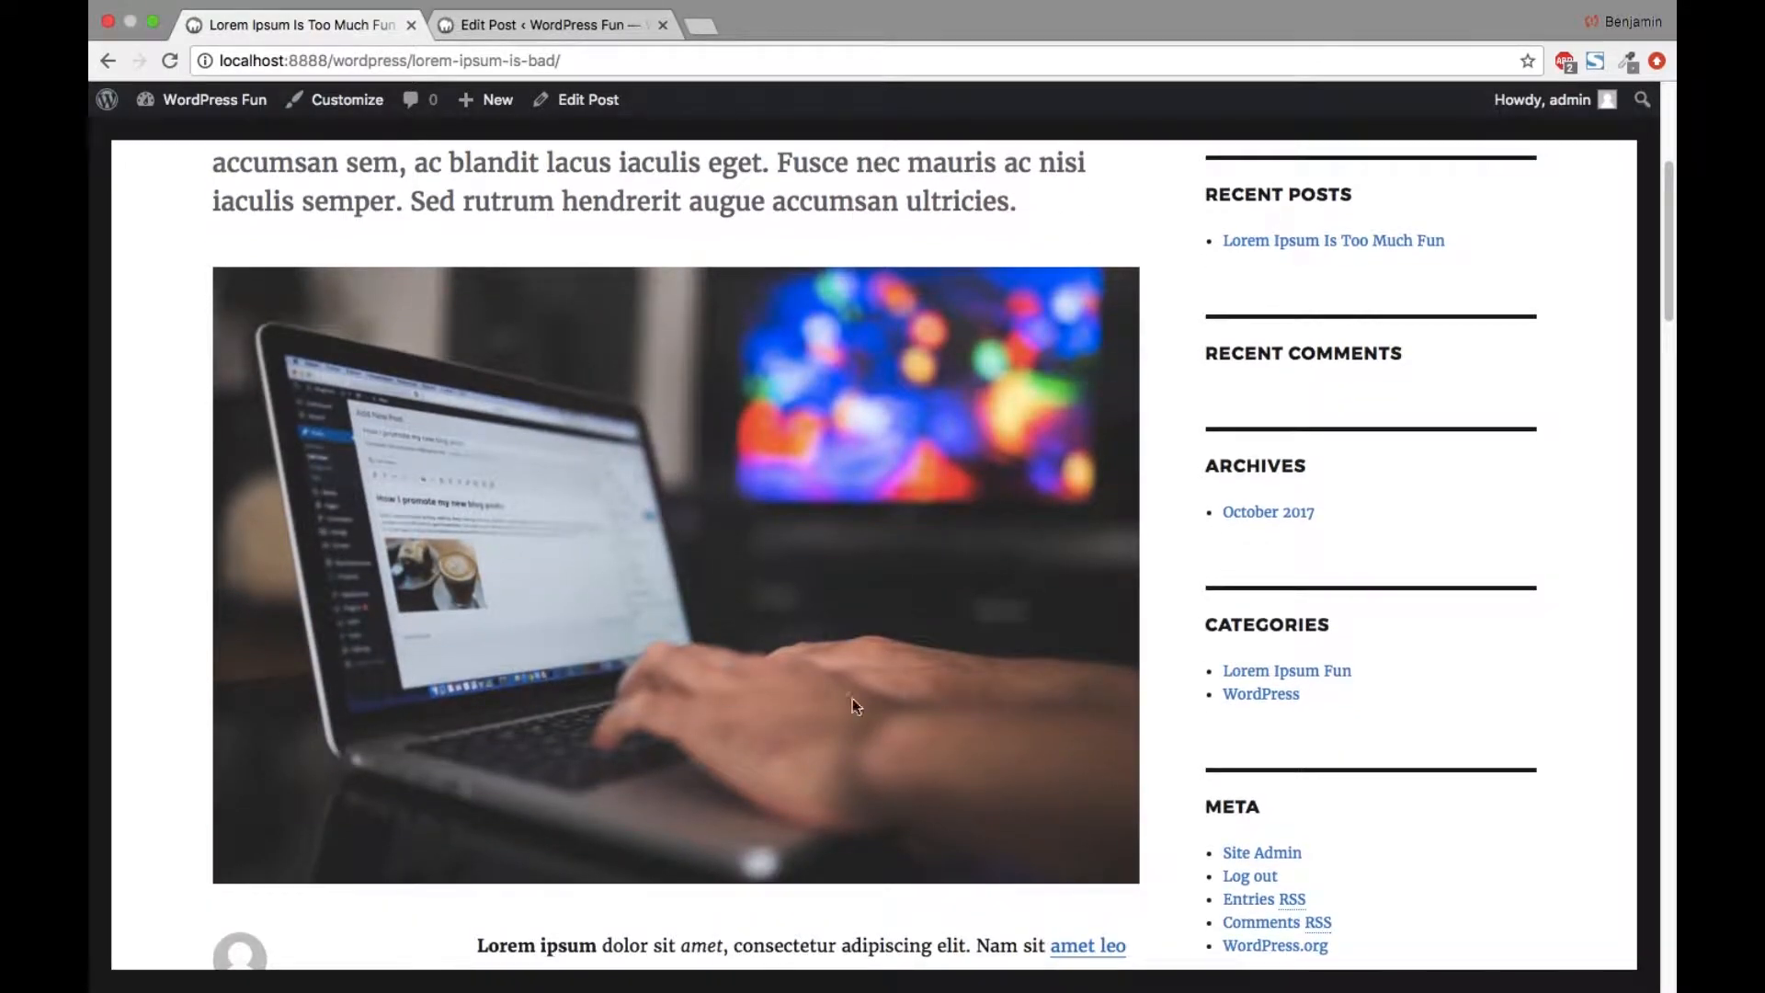
scroll(979, 450, down, 1)
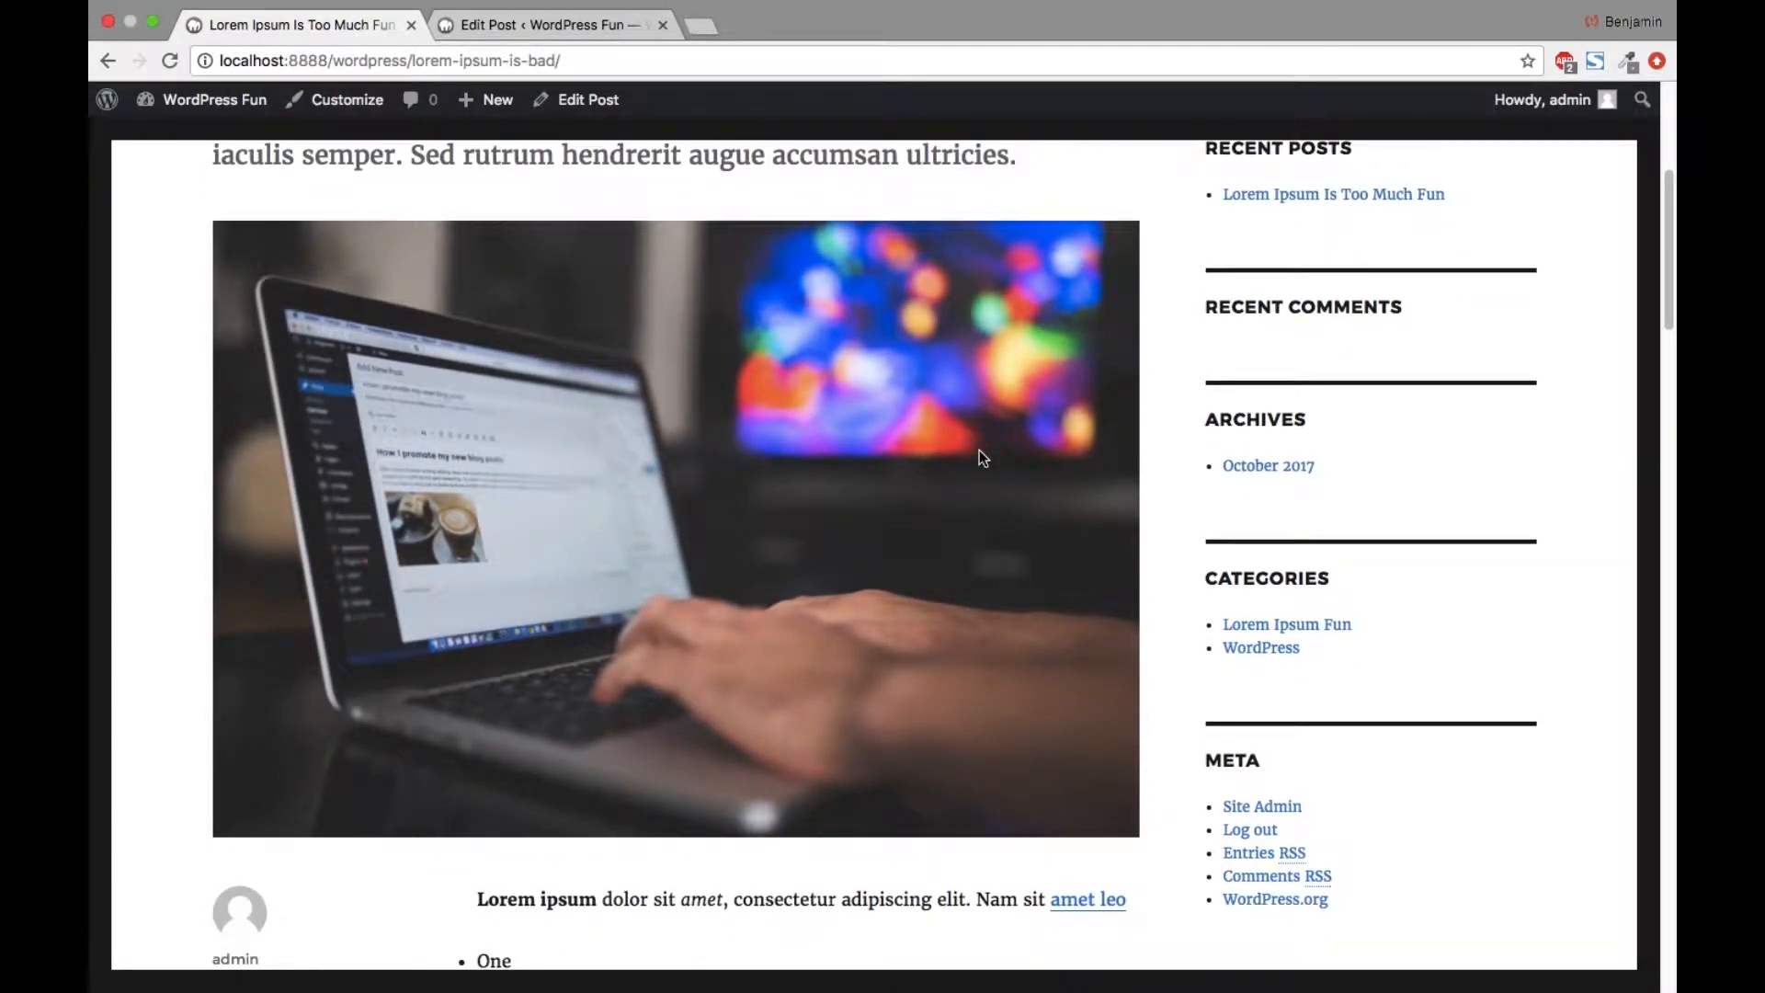
scroll(979, 449, down, 6)
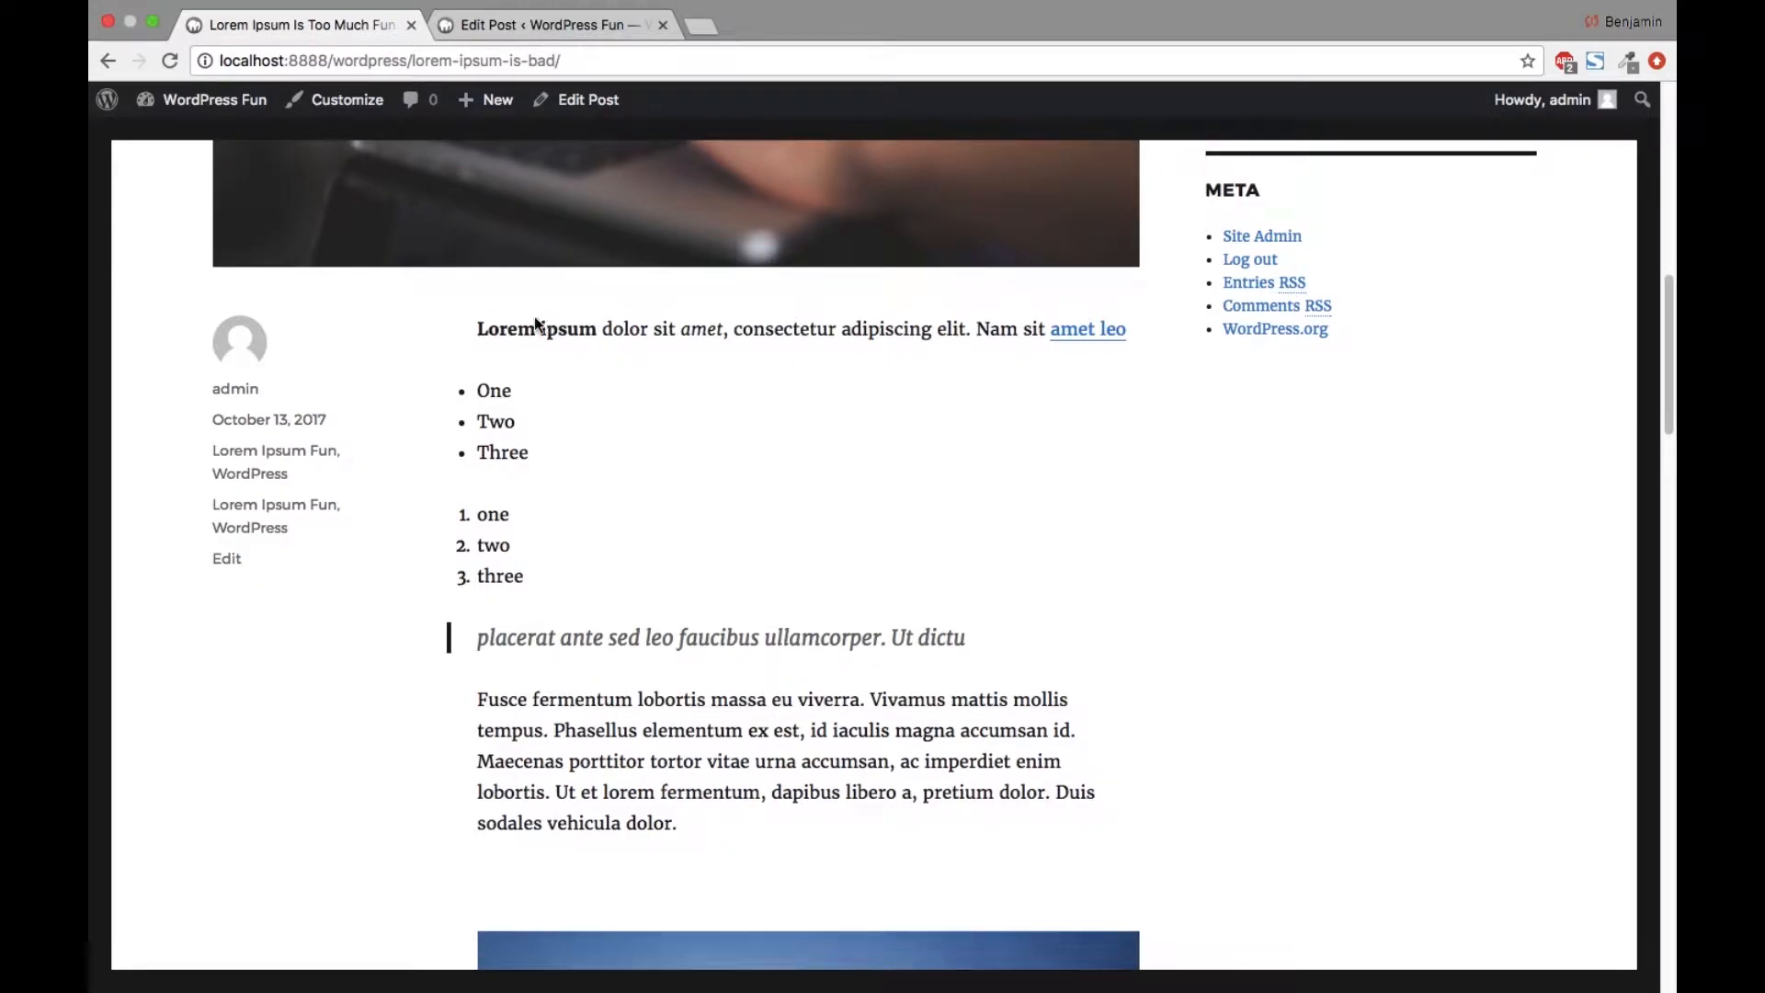
click(1115, 345)
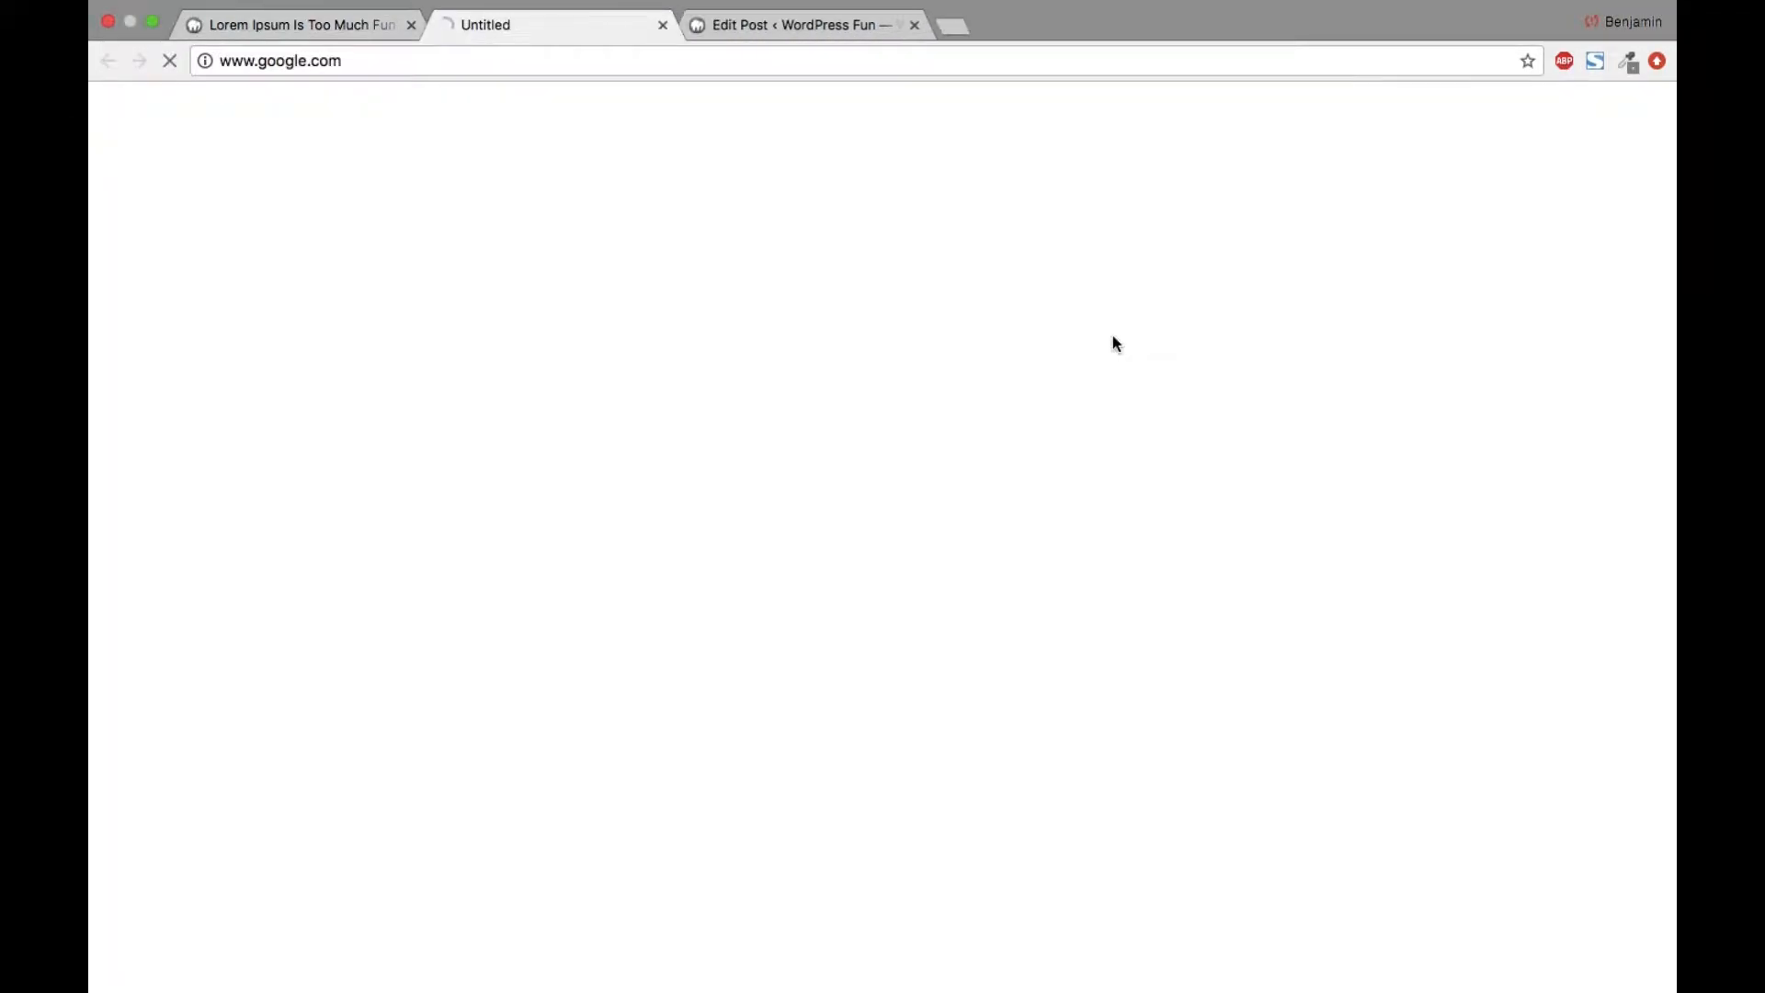
click(664, 26)
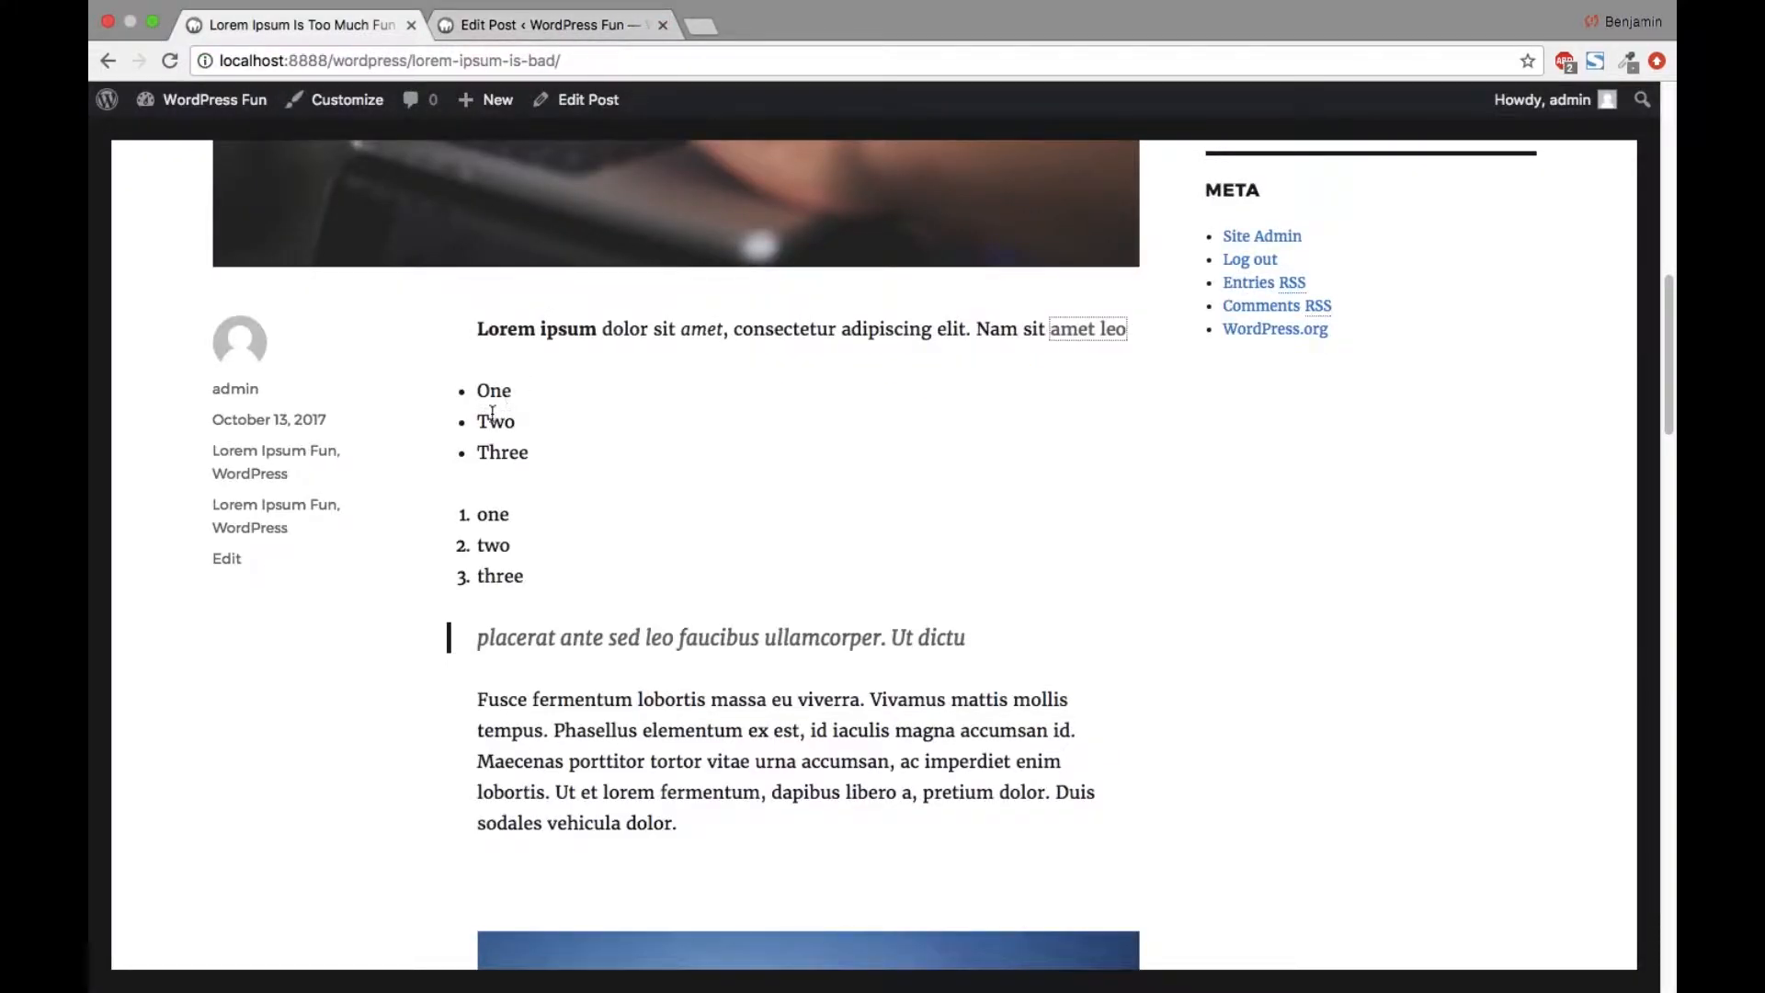
Step: Examine the sunset image with its caption, the centred paragraph and the bulleted list on the published post
scroll(483, 418, down, 12)
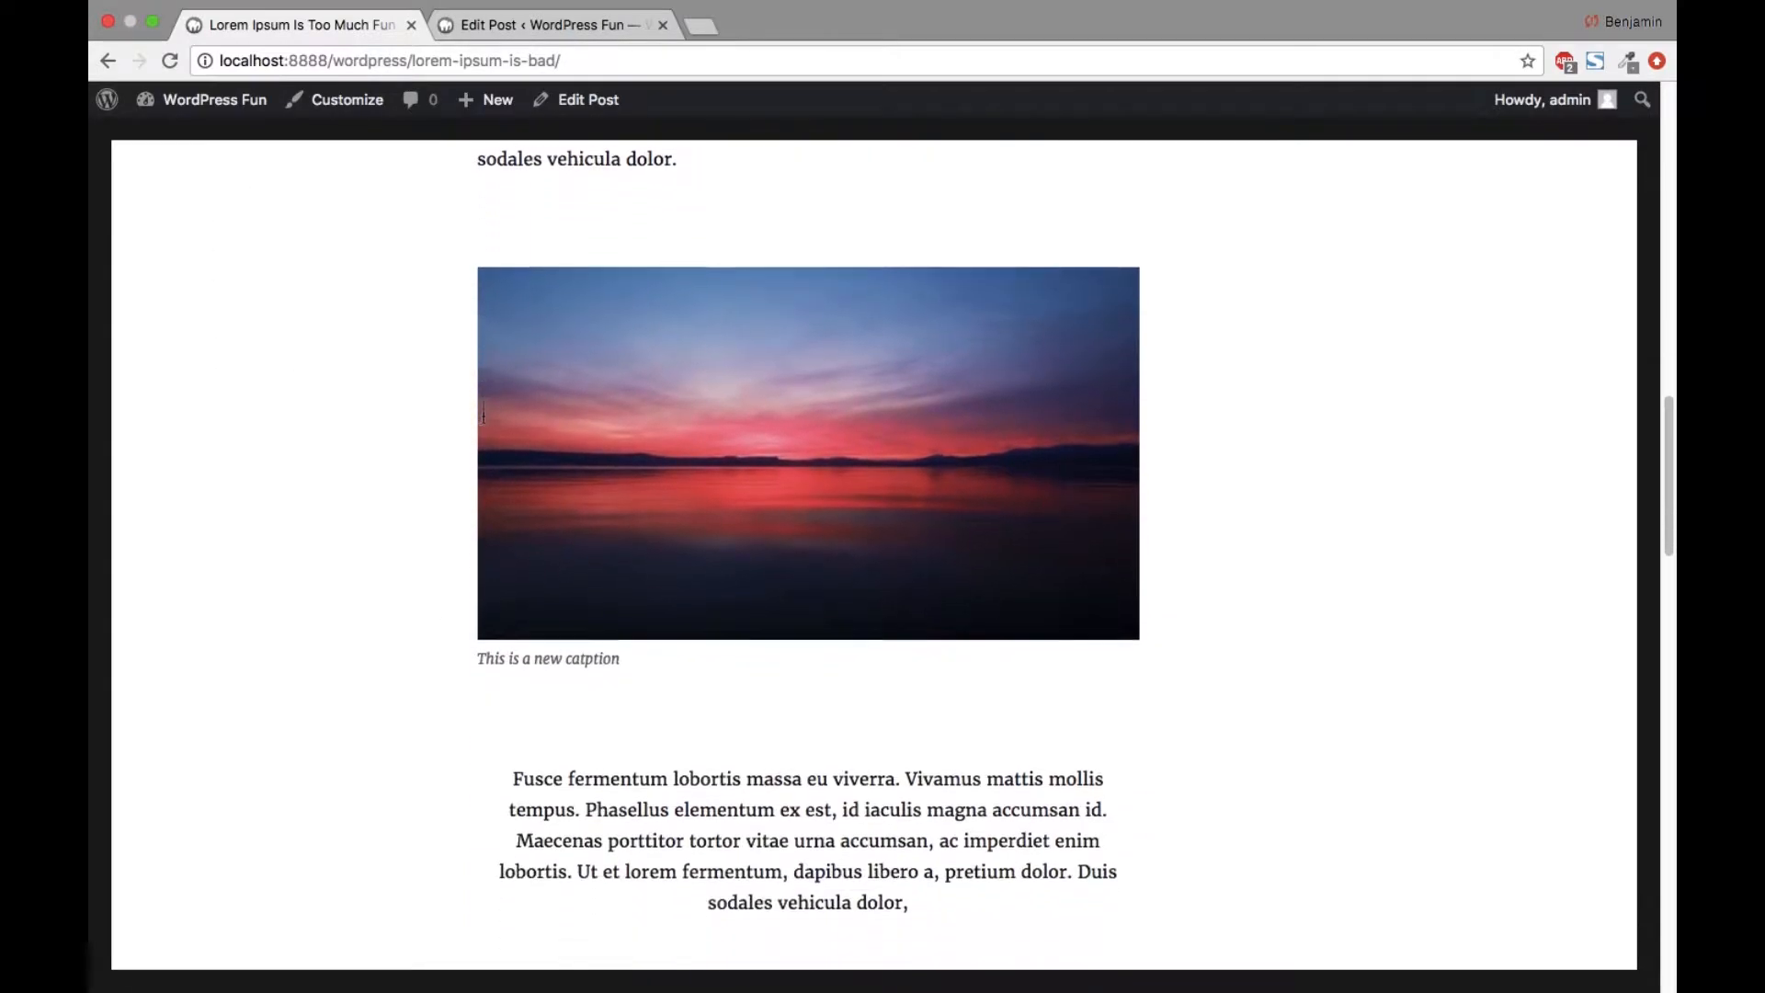
scroll(484, 419, down, 3)
scroll(484, 419, up, 8)
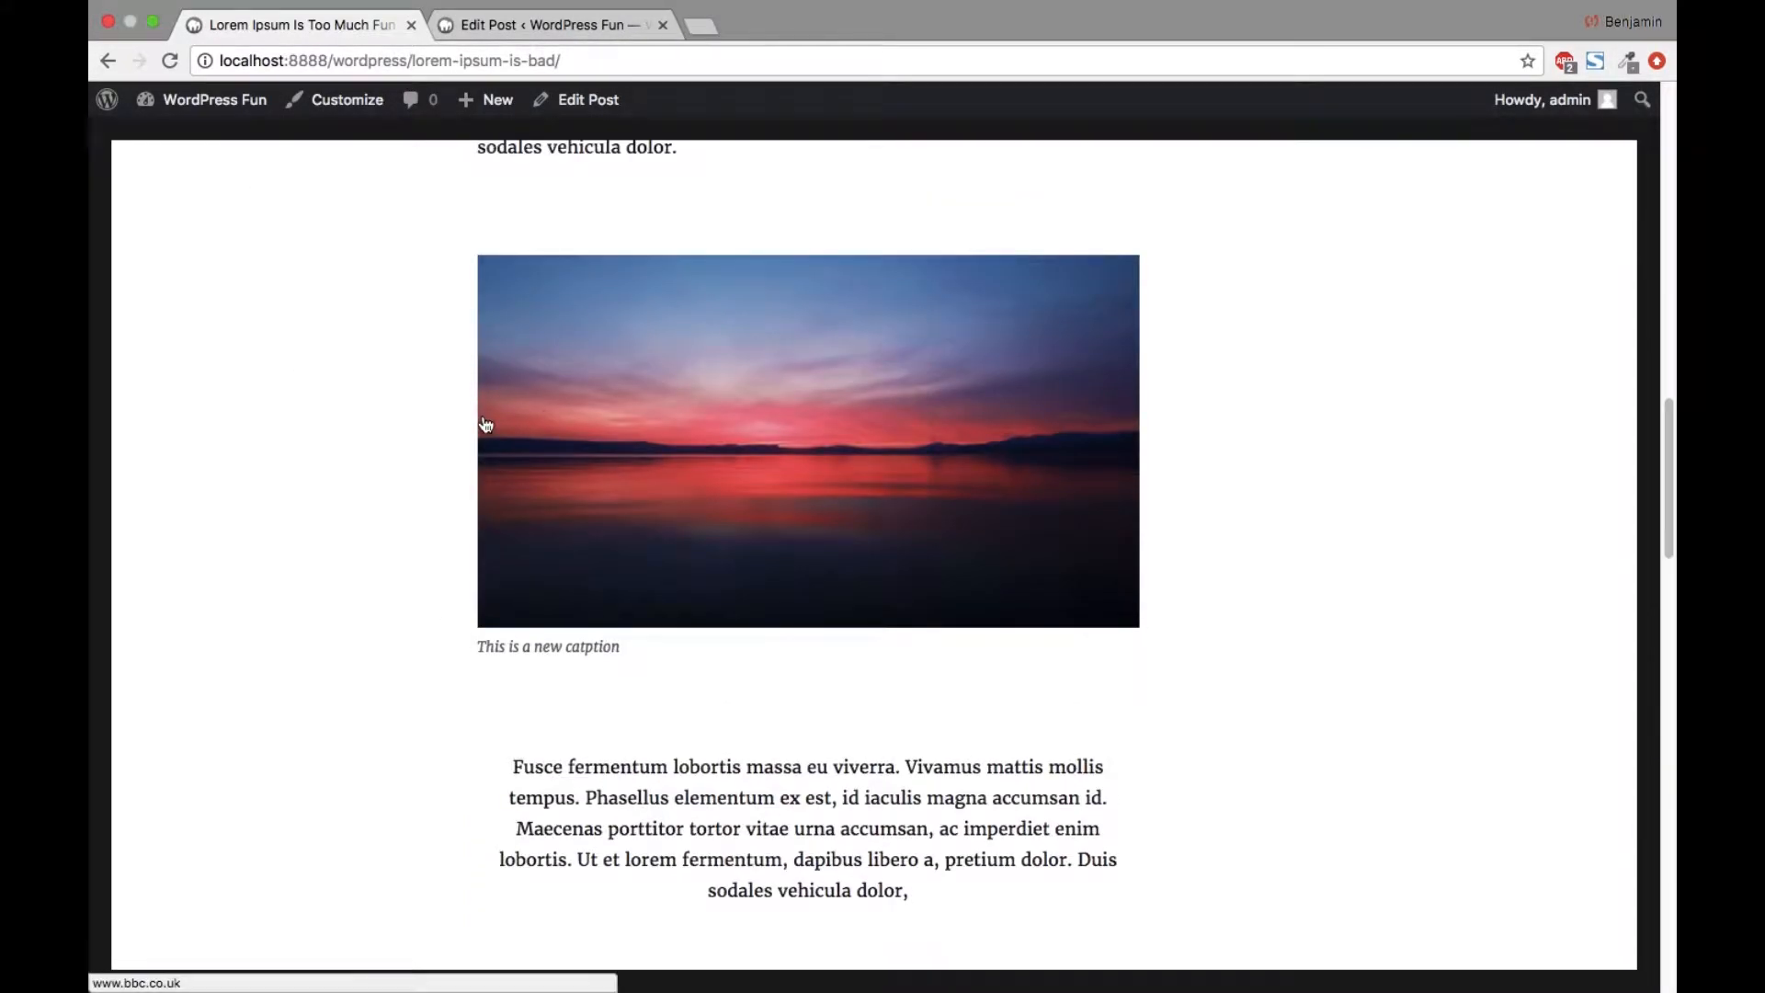
scroll(593, 317, up, 10)
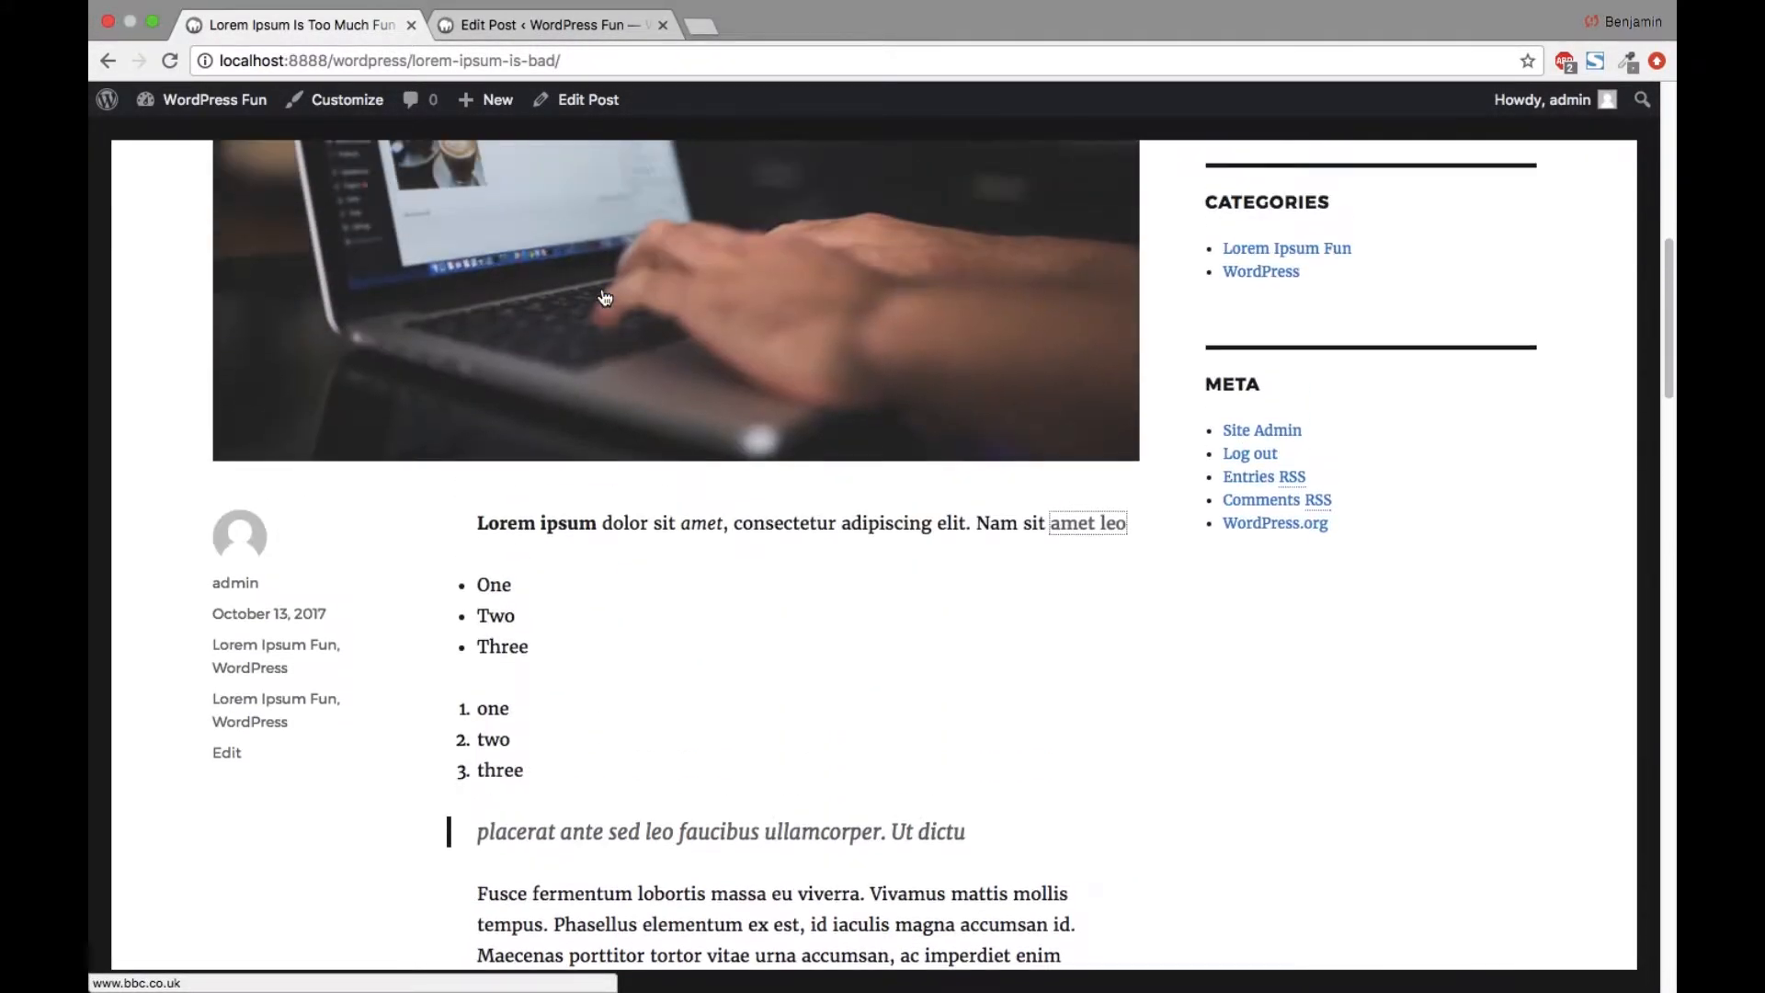
drag(583, 649, 493, 586)
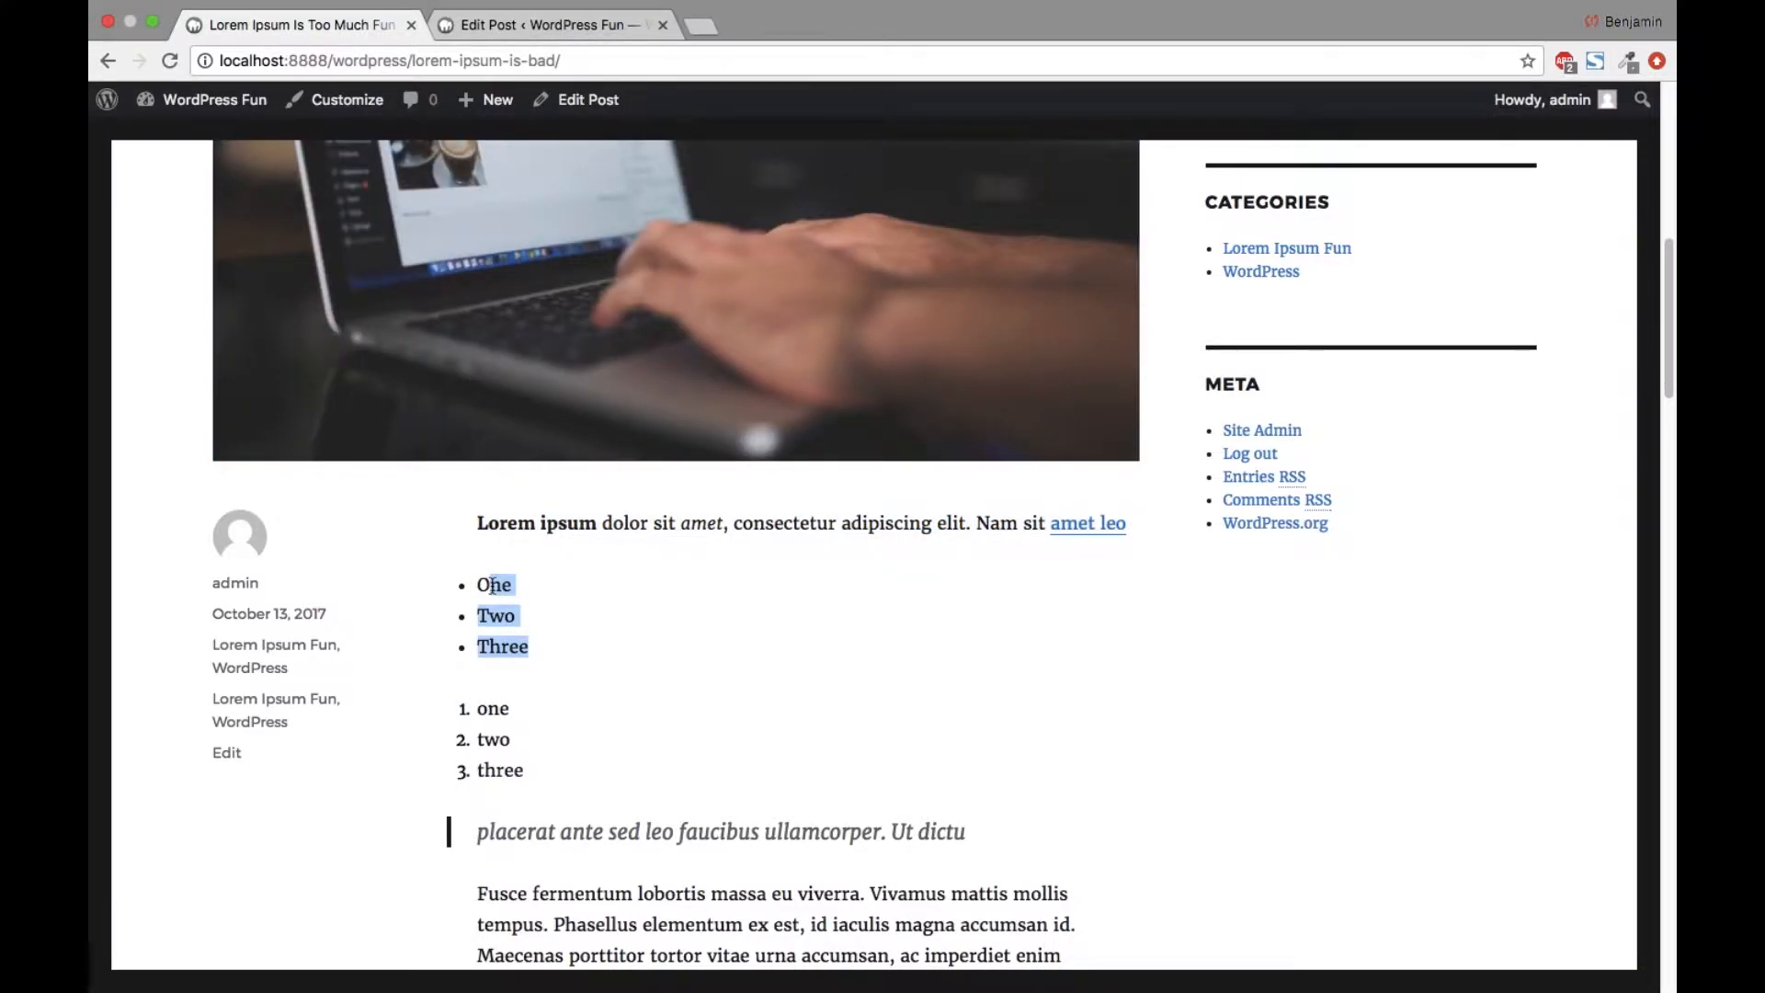
Step: Check the blockquote and the left-aligned paragraph on the published post, test the sunset image's link and return to the post
scroll(626, 763, down, 3)
click(1009, 671)
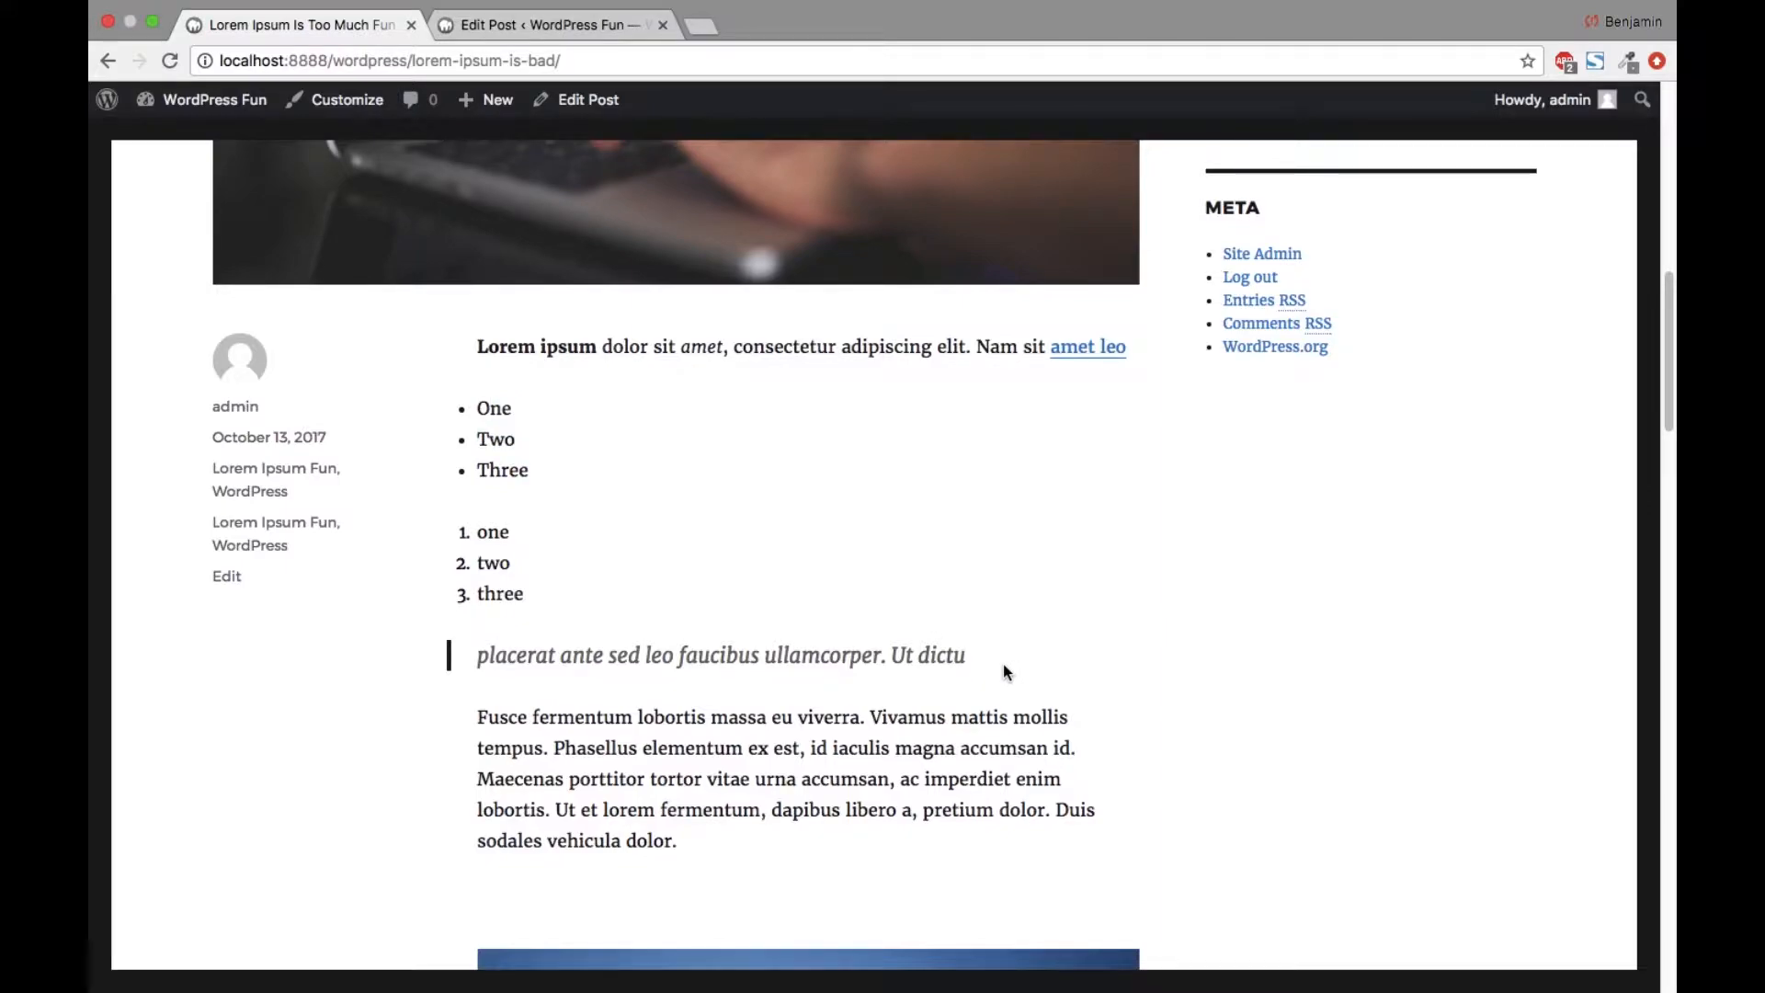
drag(1002, 664, 460, 647)
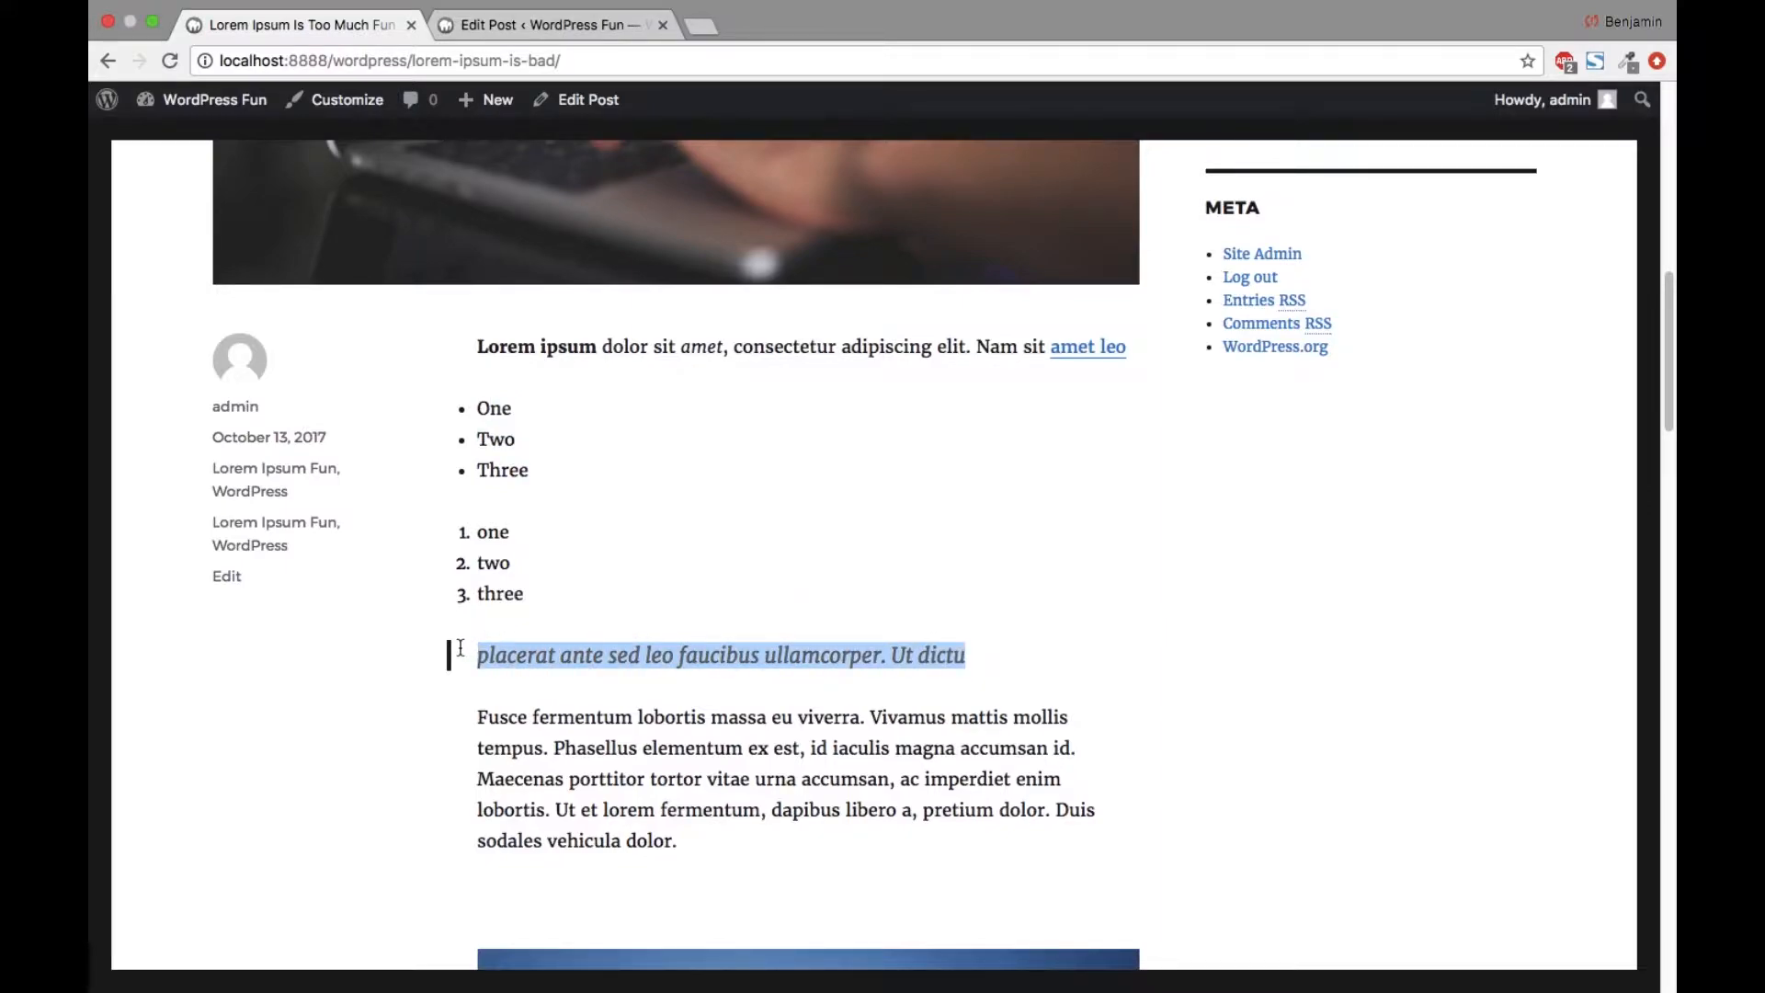
scroll(726, 598, down, 3)
drag(708, 658, 500, 513)
scroll(500, 513, down, 6)
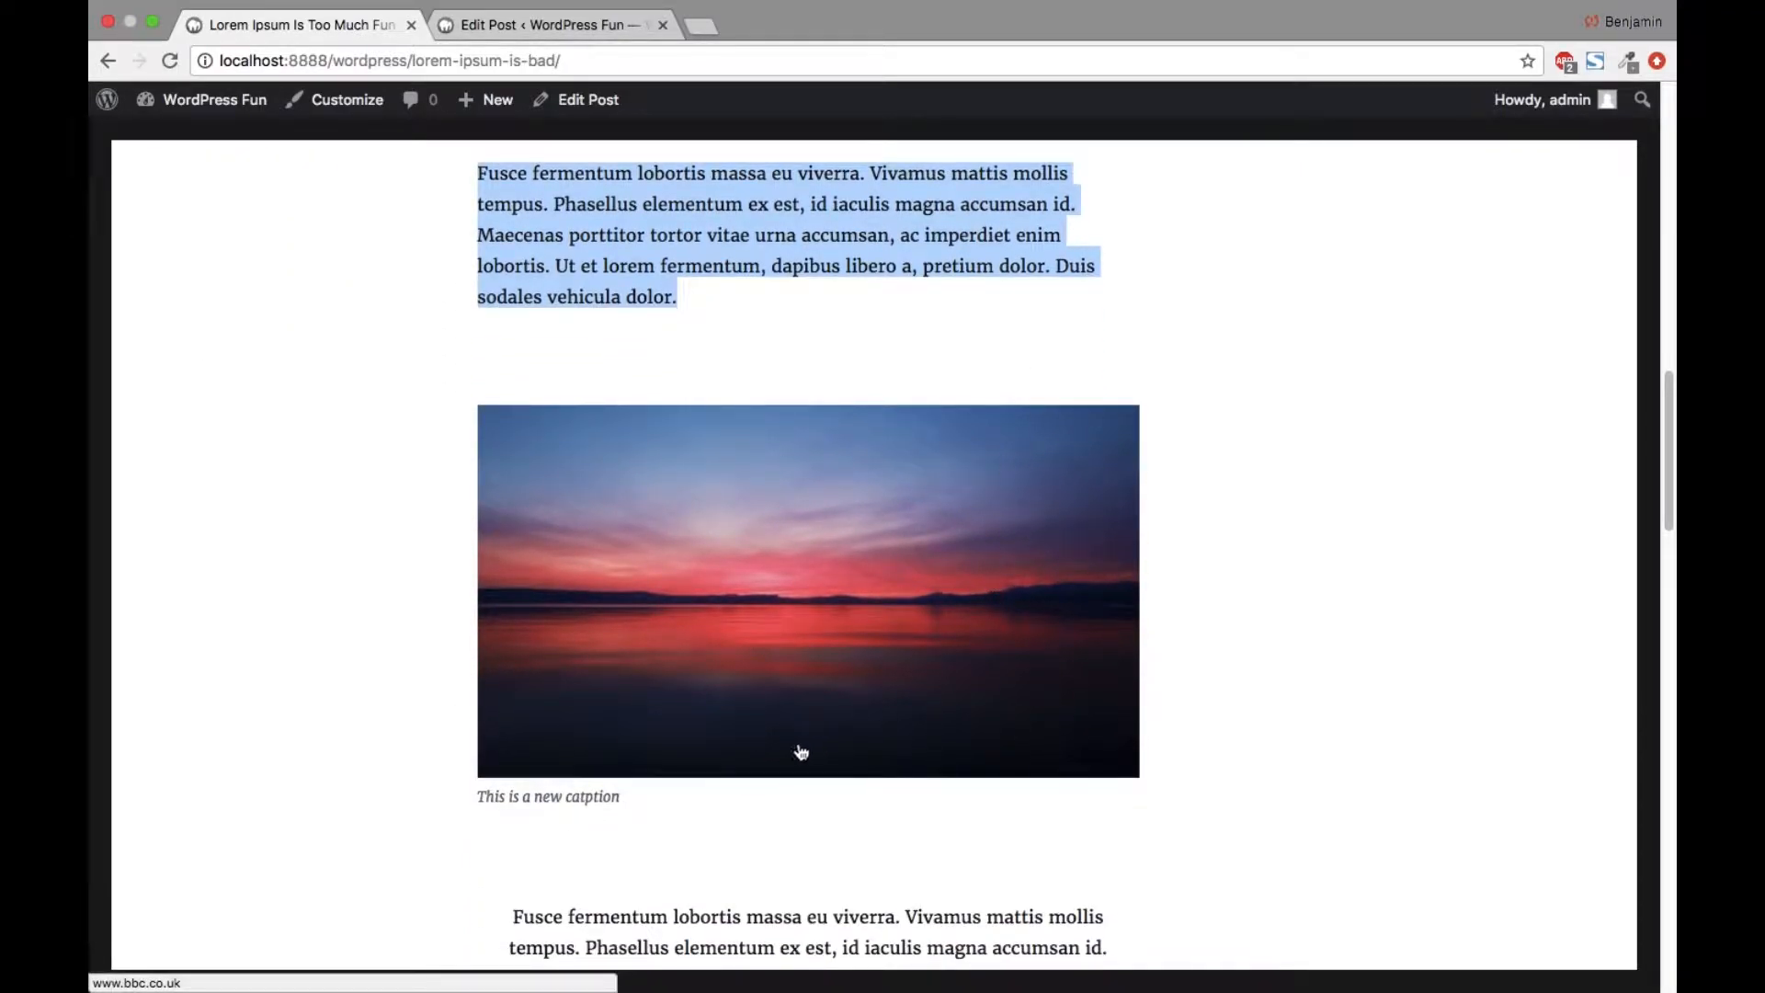
click(788, 627)
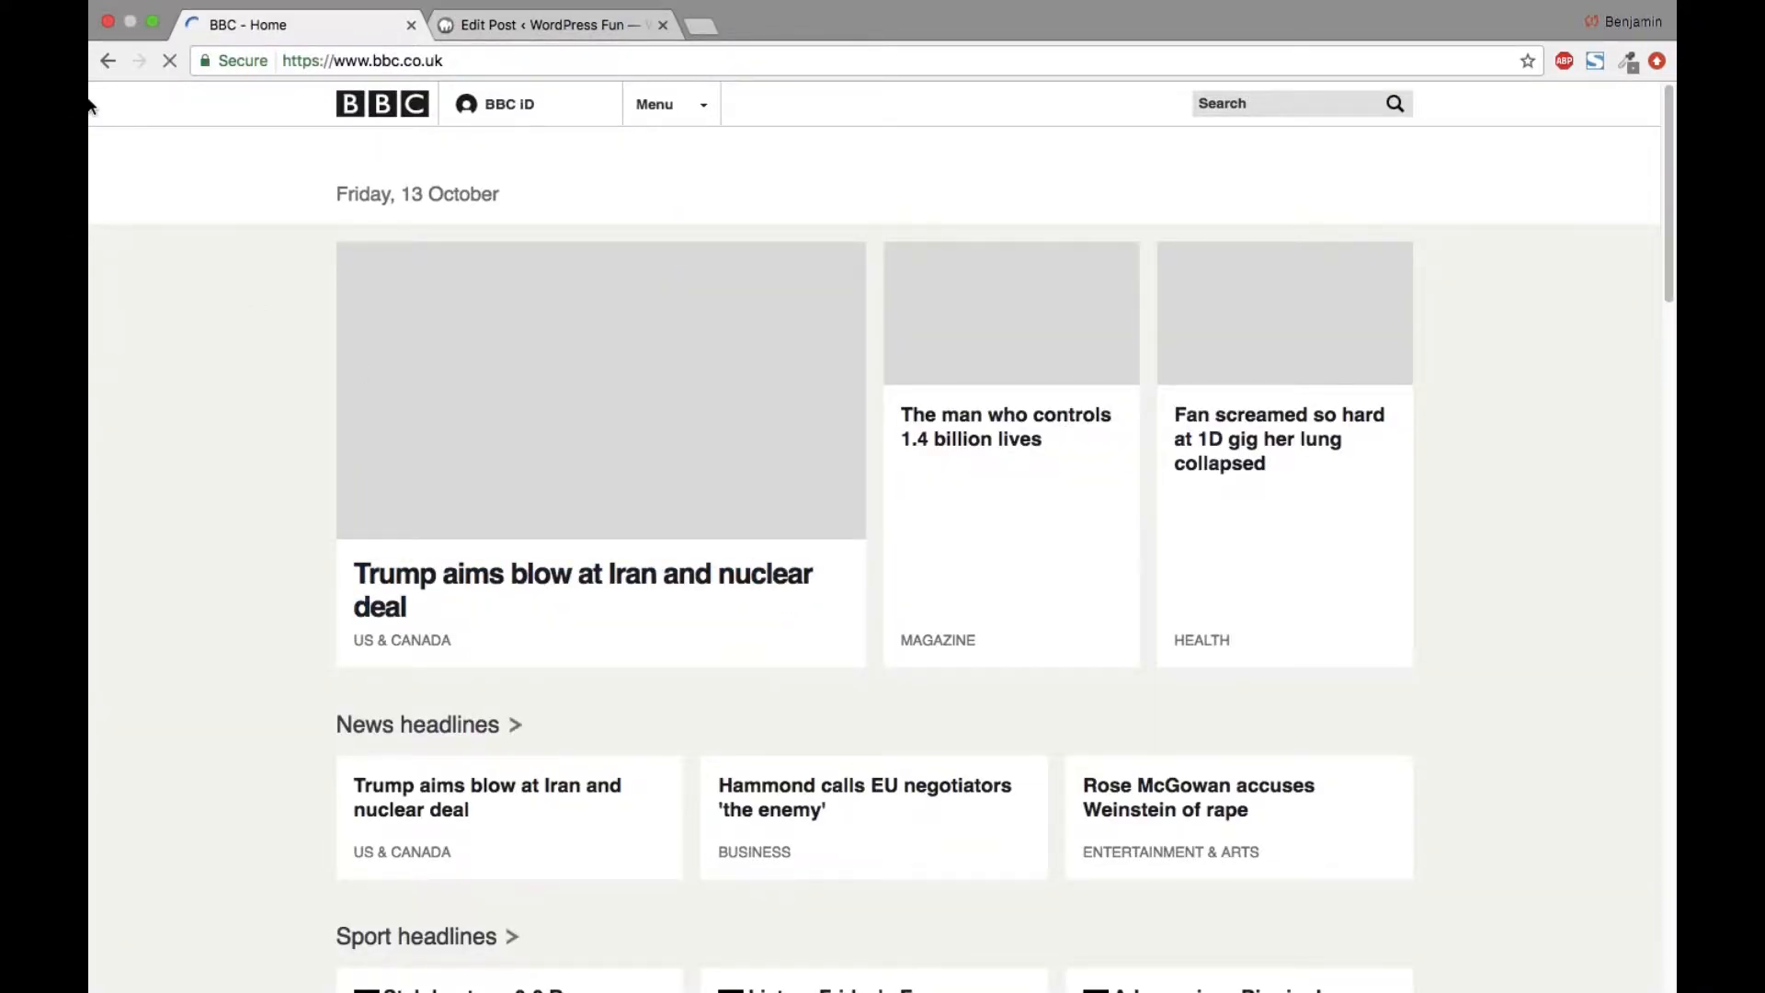
click(113, 58)
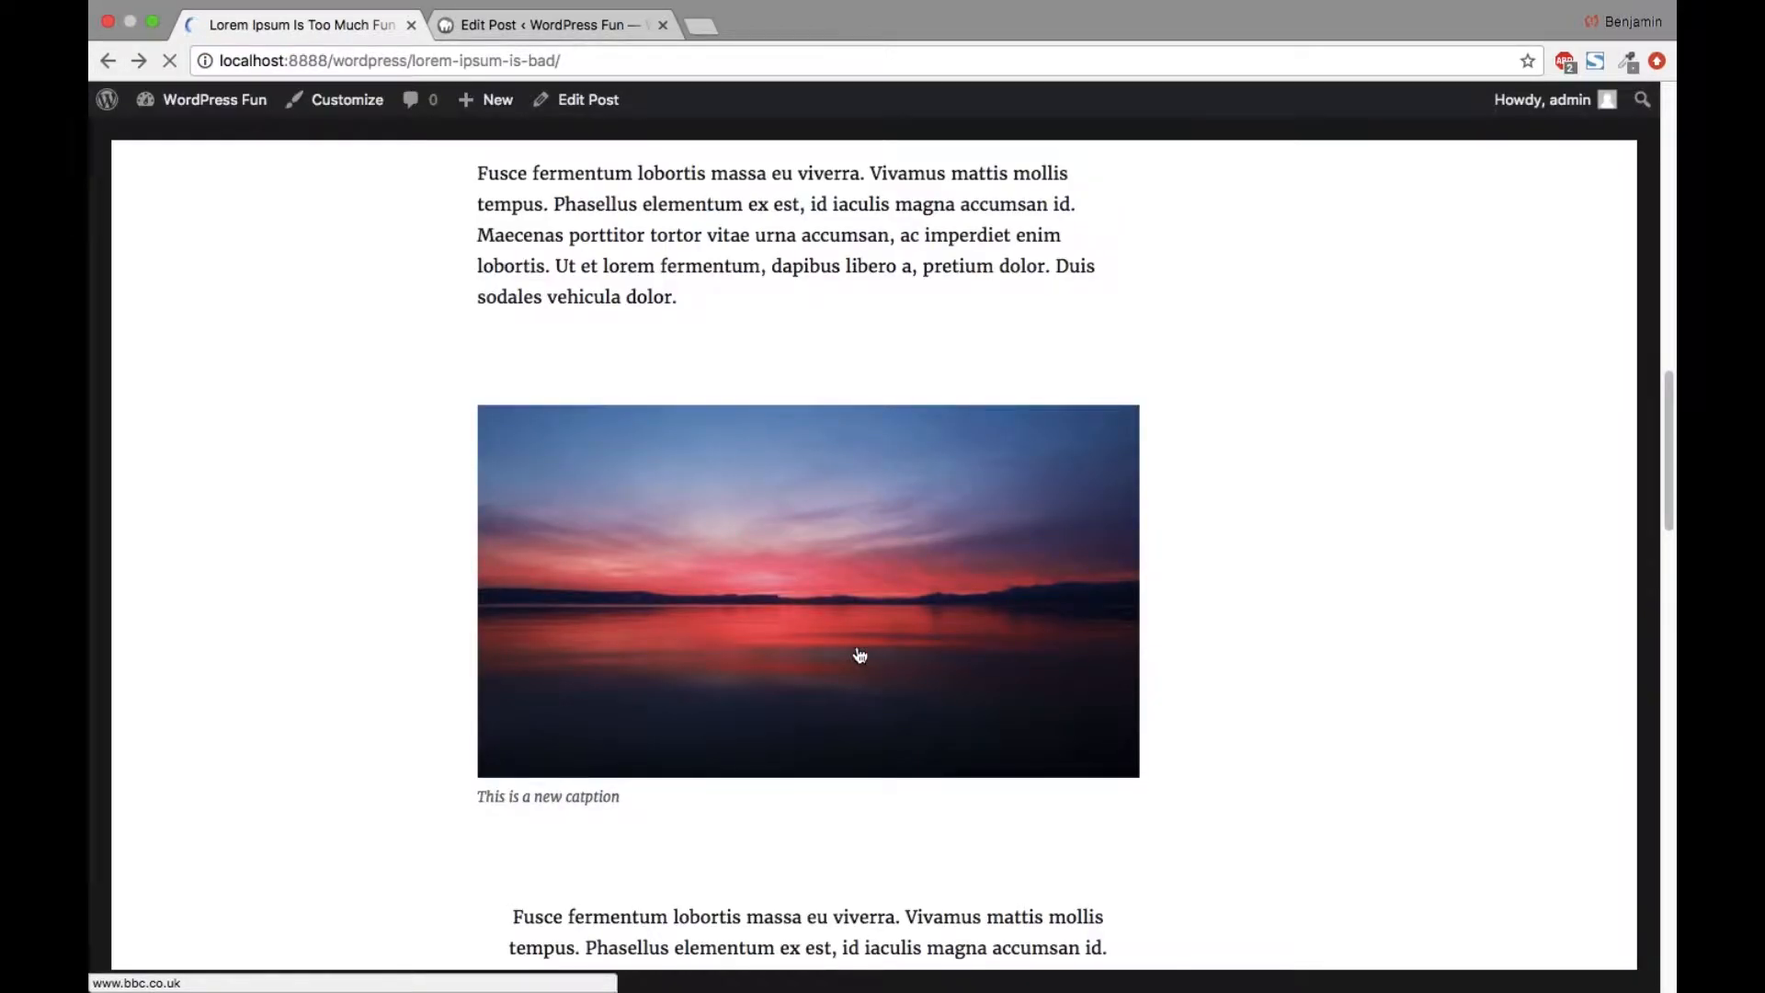
Step: In the post editor, set the sunset image's link to open in a new tab and update the post
click(547, 33)
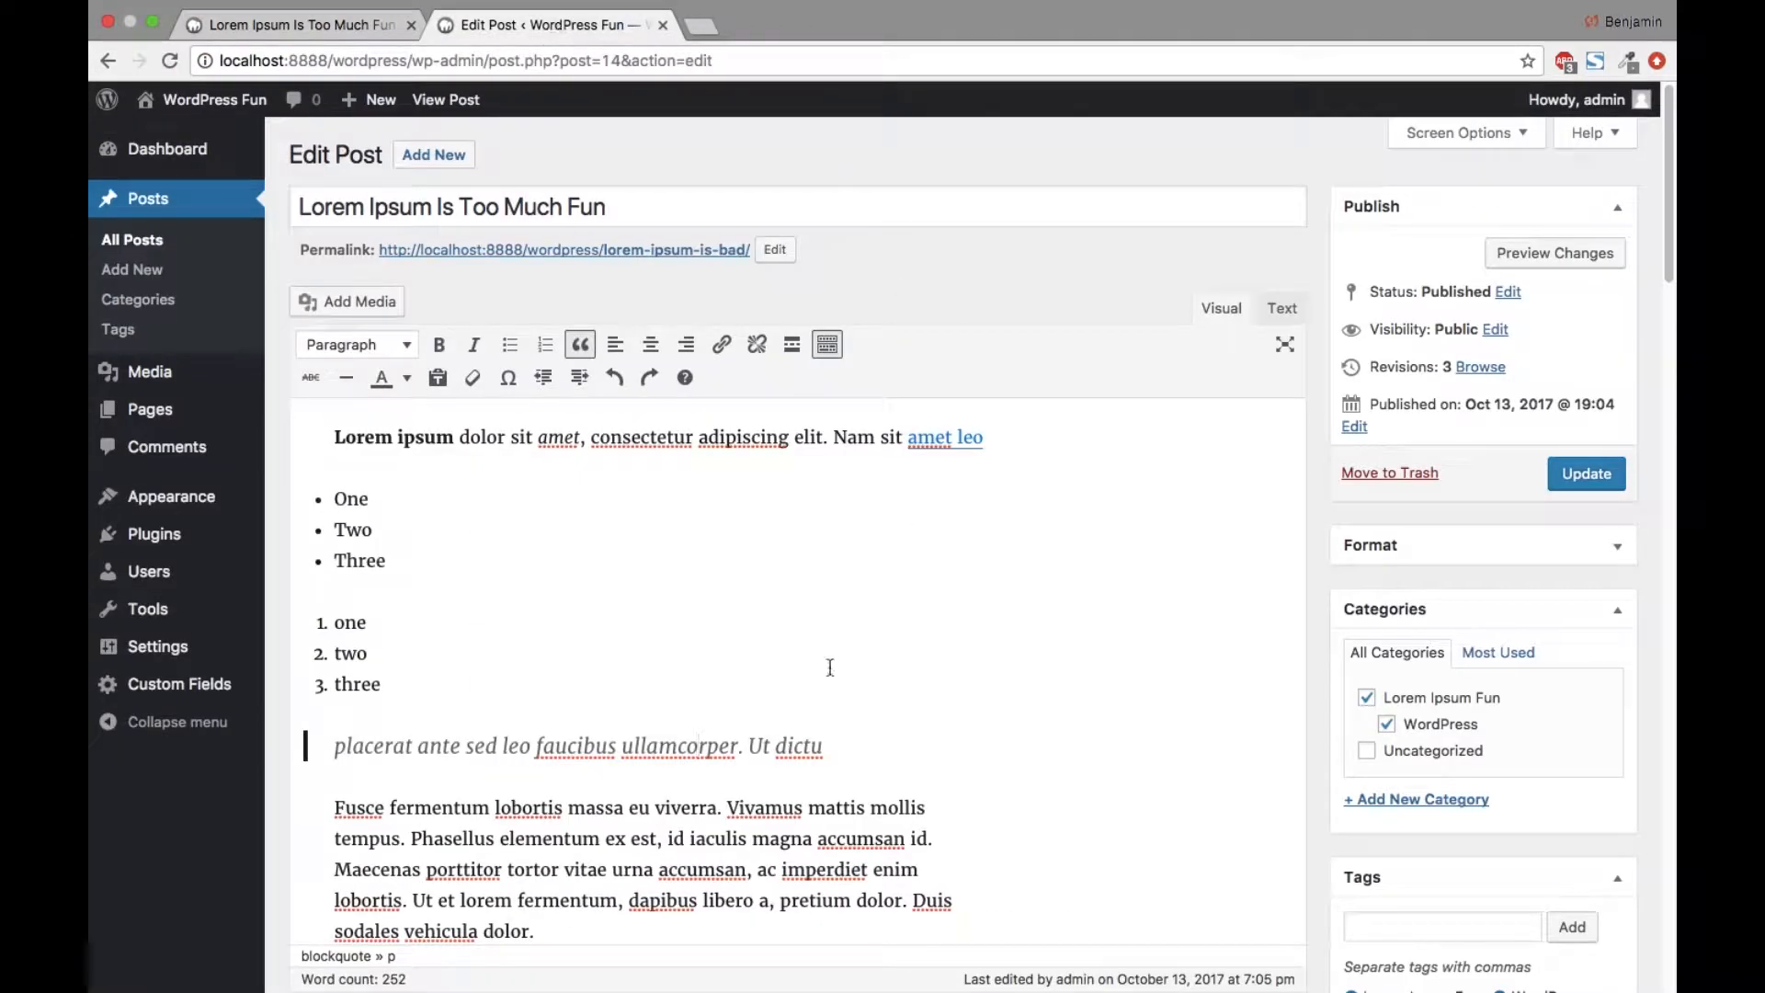
scroll(805, 689, down, 5)
click(741, 579)
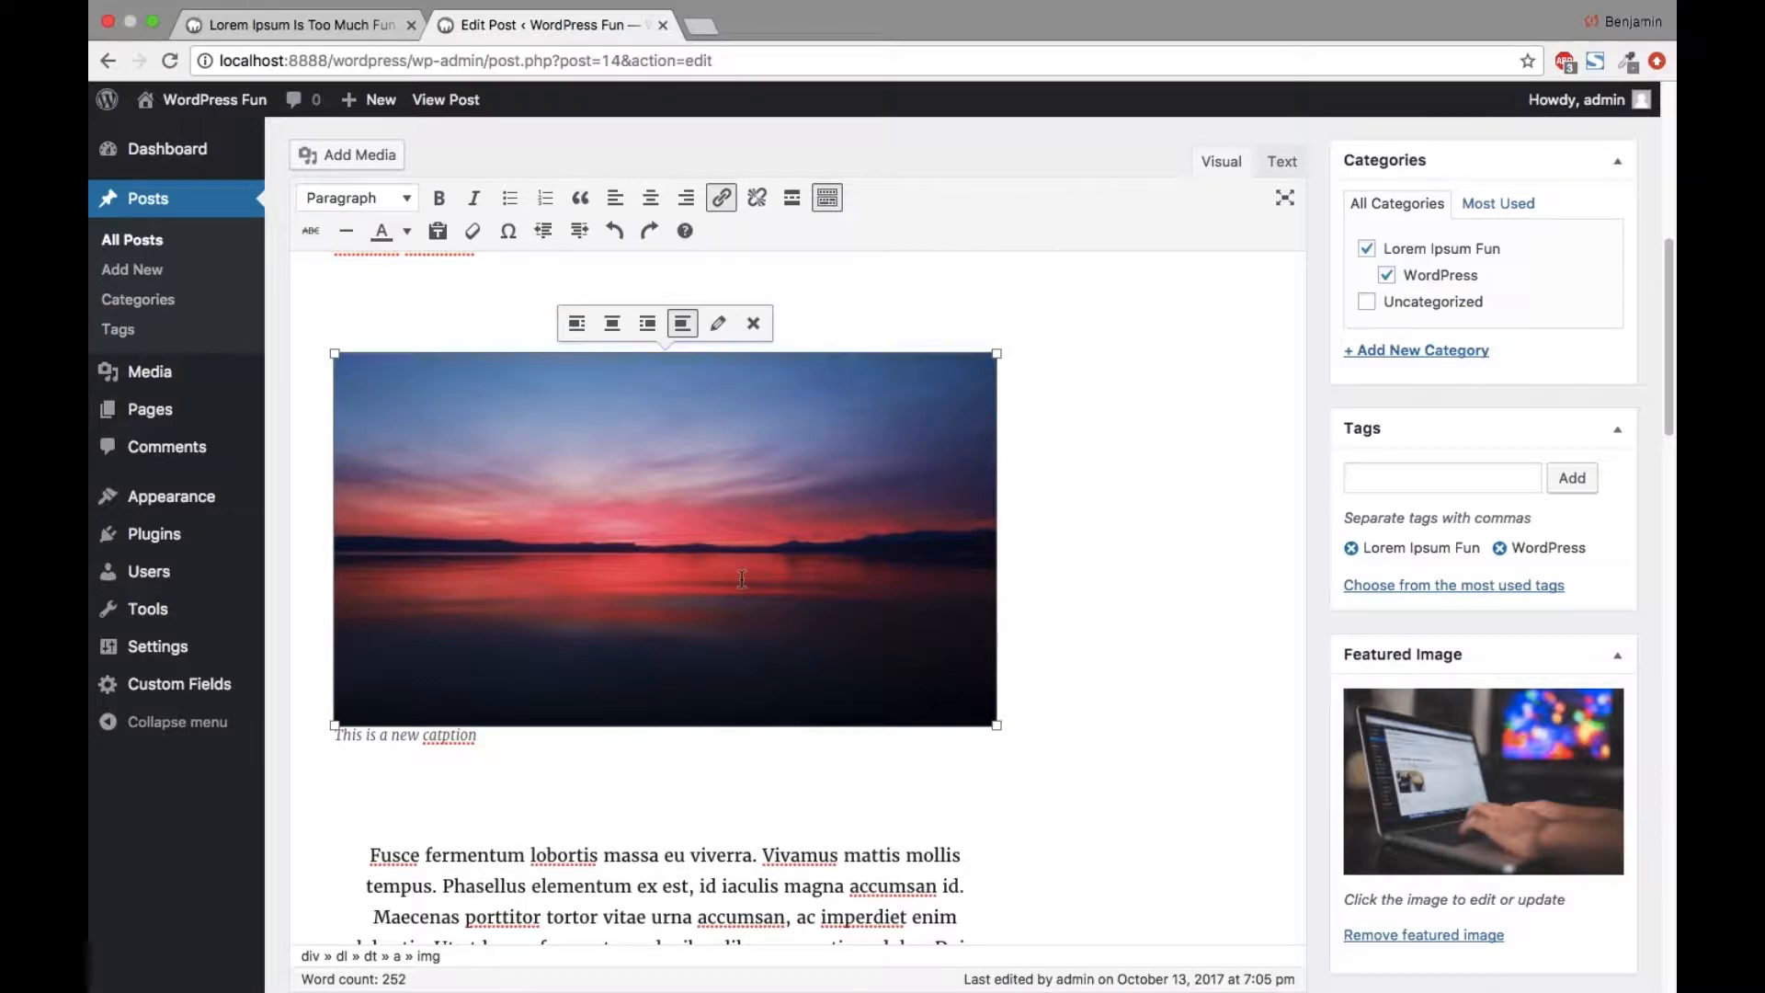
click(718, 323)
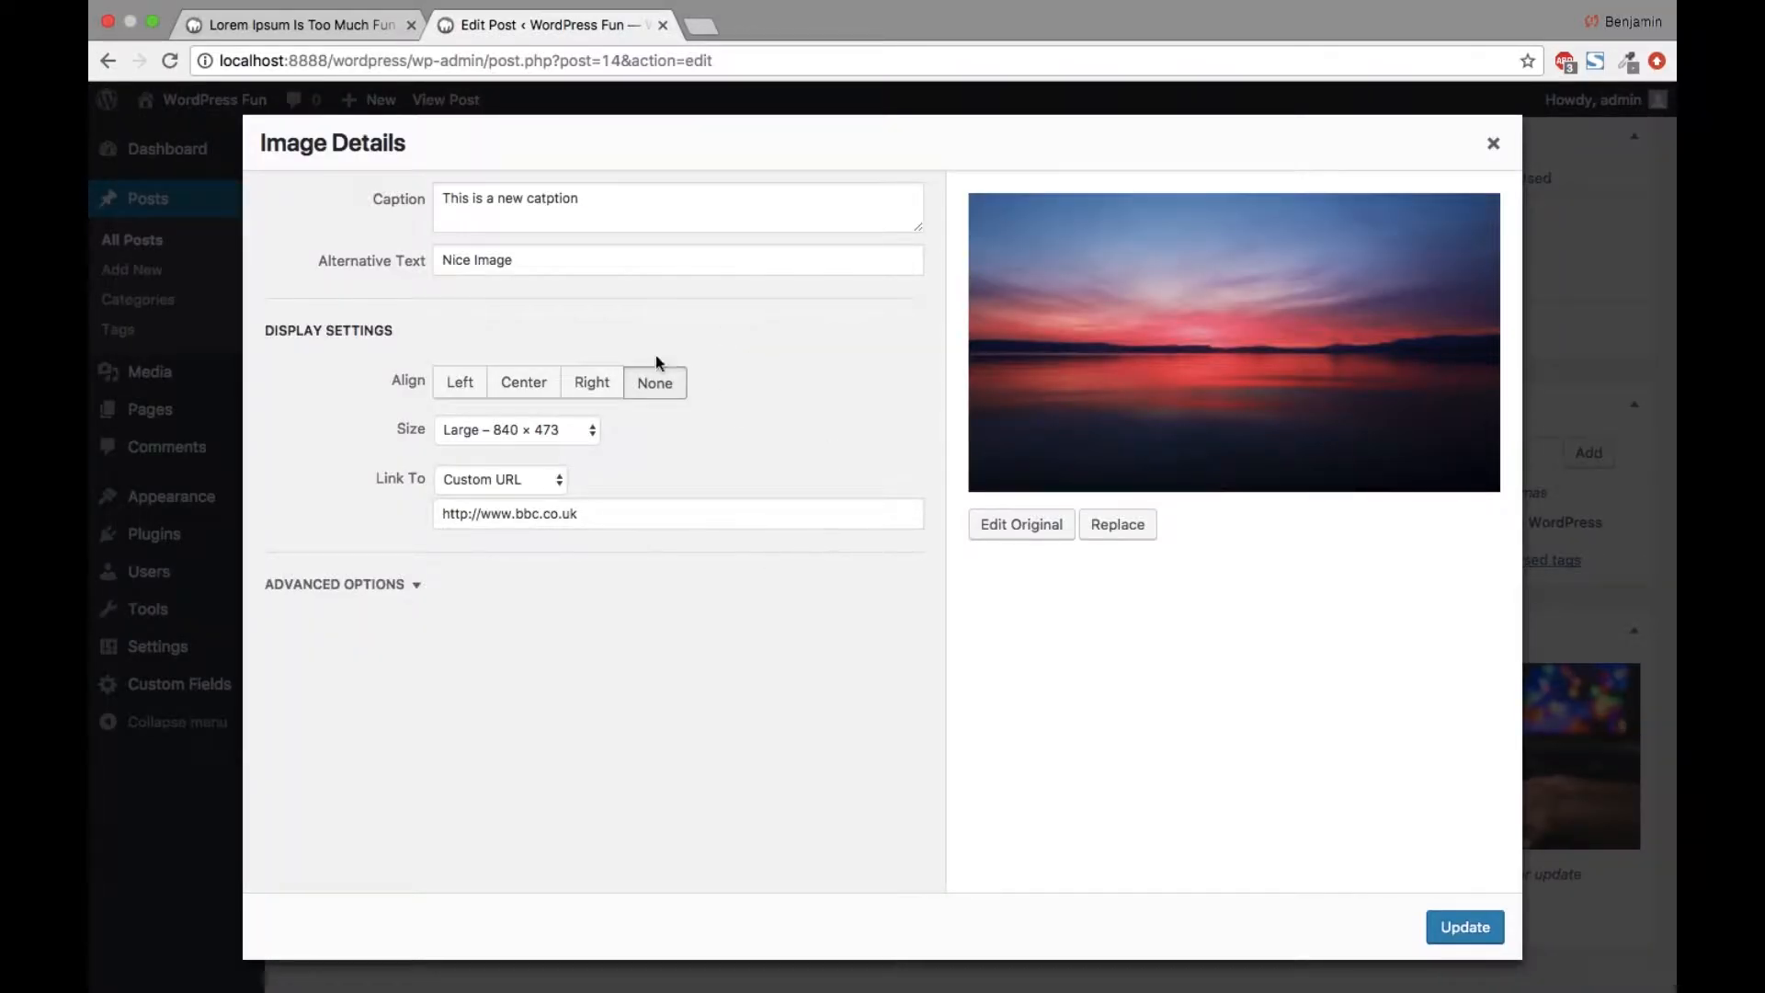
click(487, 484)
click(495, 482)
click(416, 588)
click(444, 733)
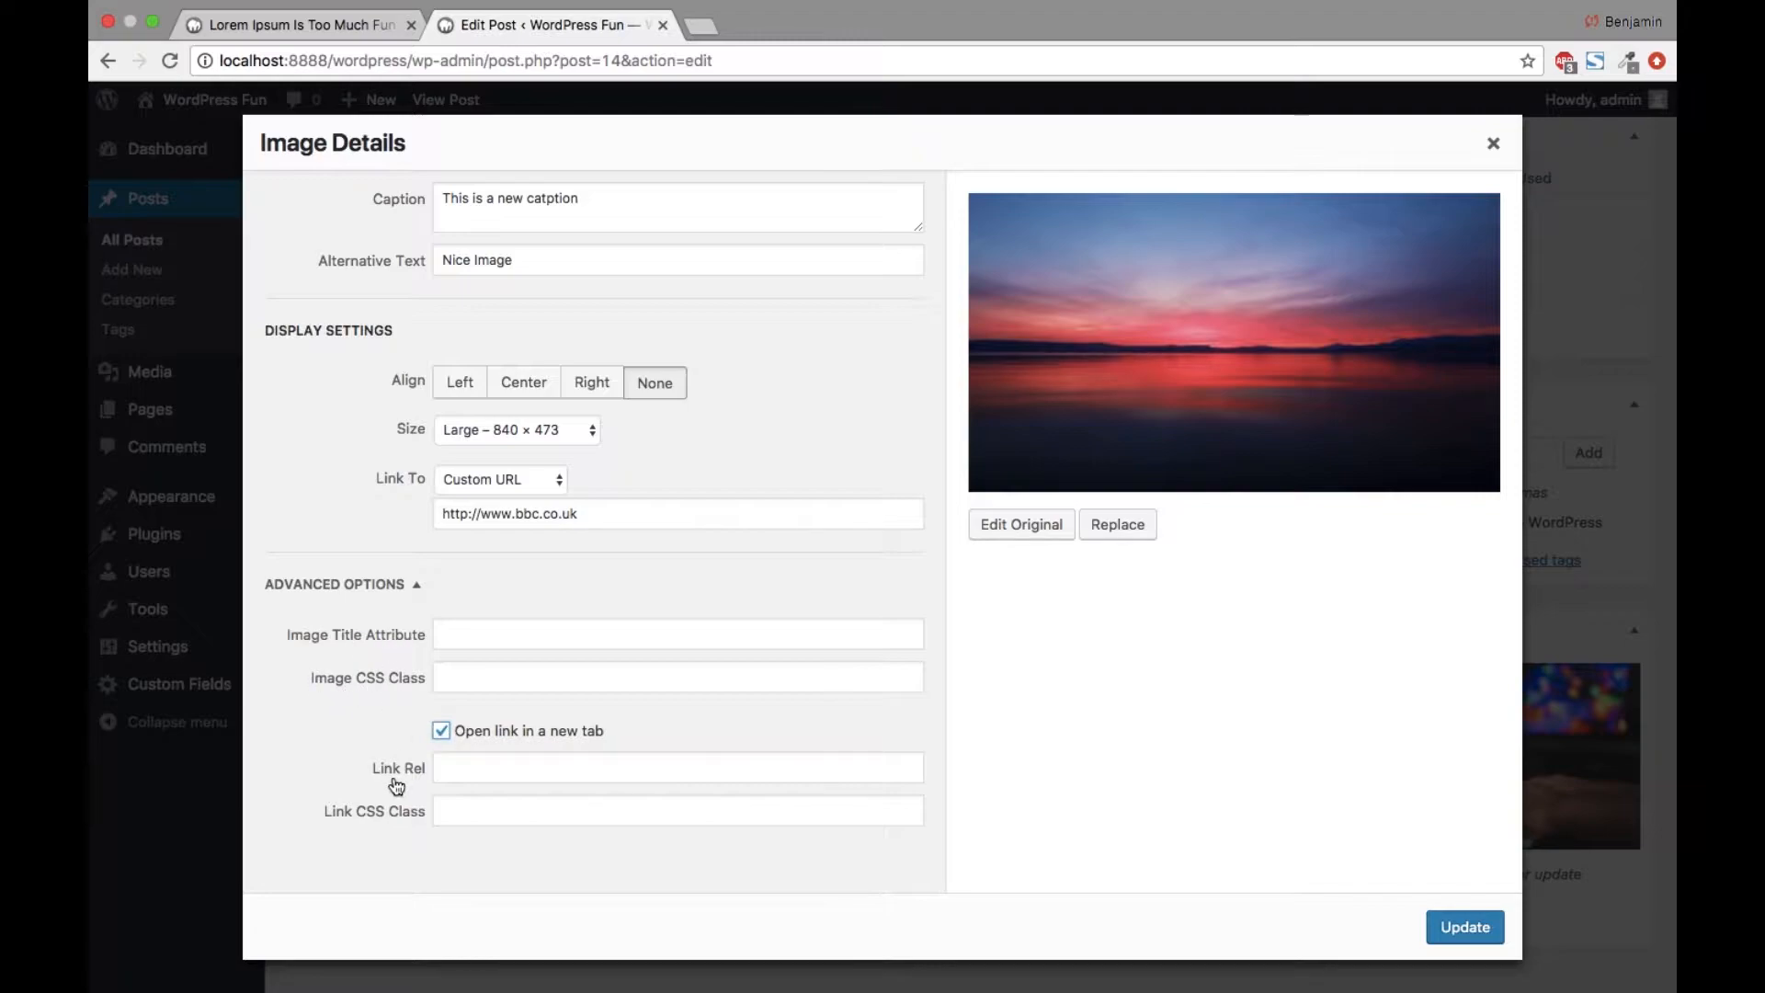
click(1476, 931)
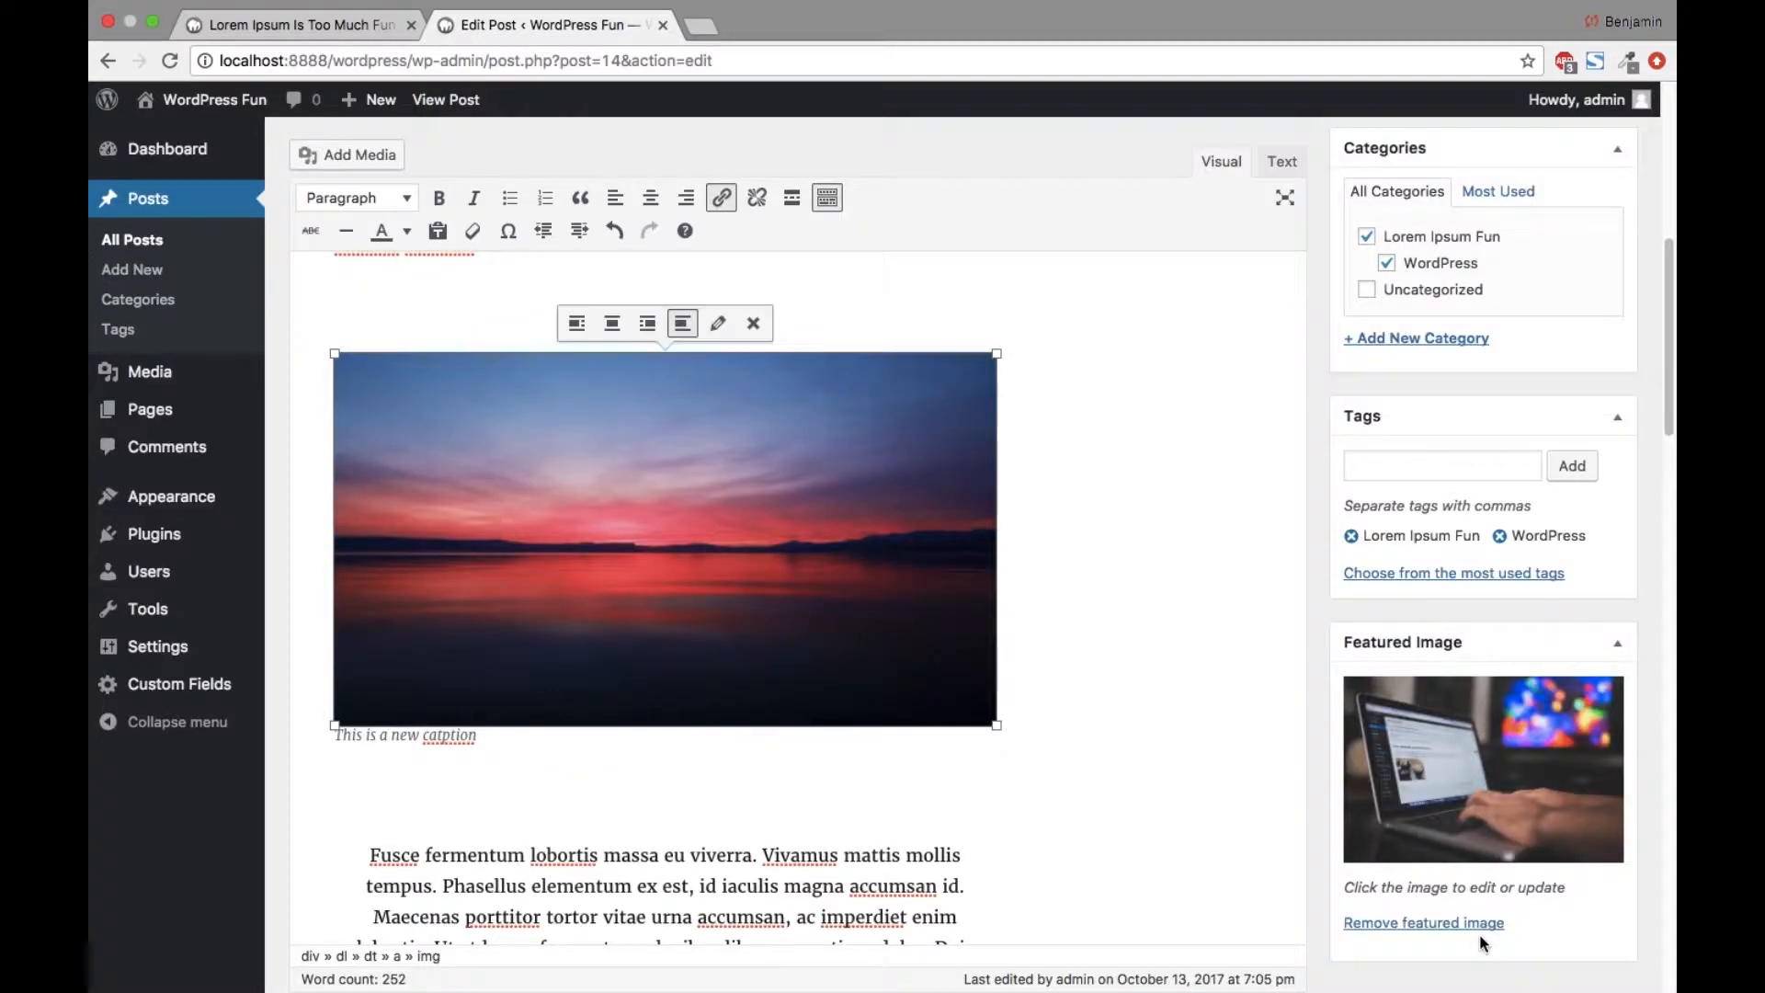
scroll(1587, 465, up, 5)
click(1586, 470)
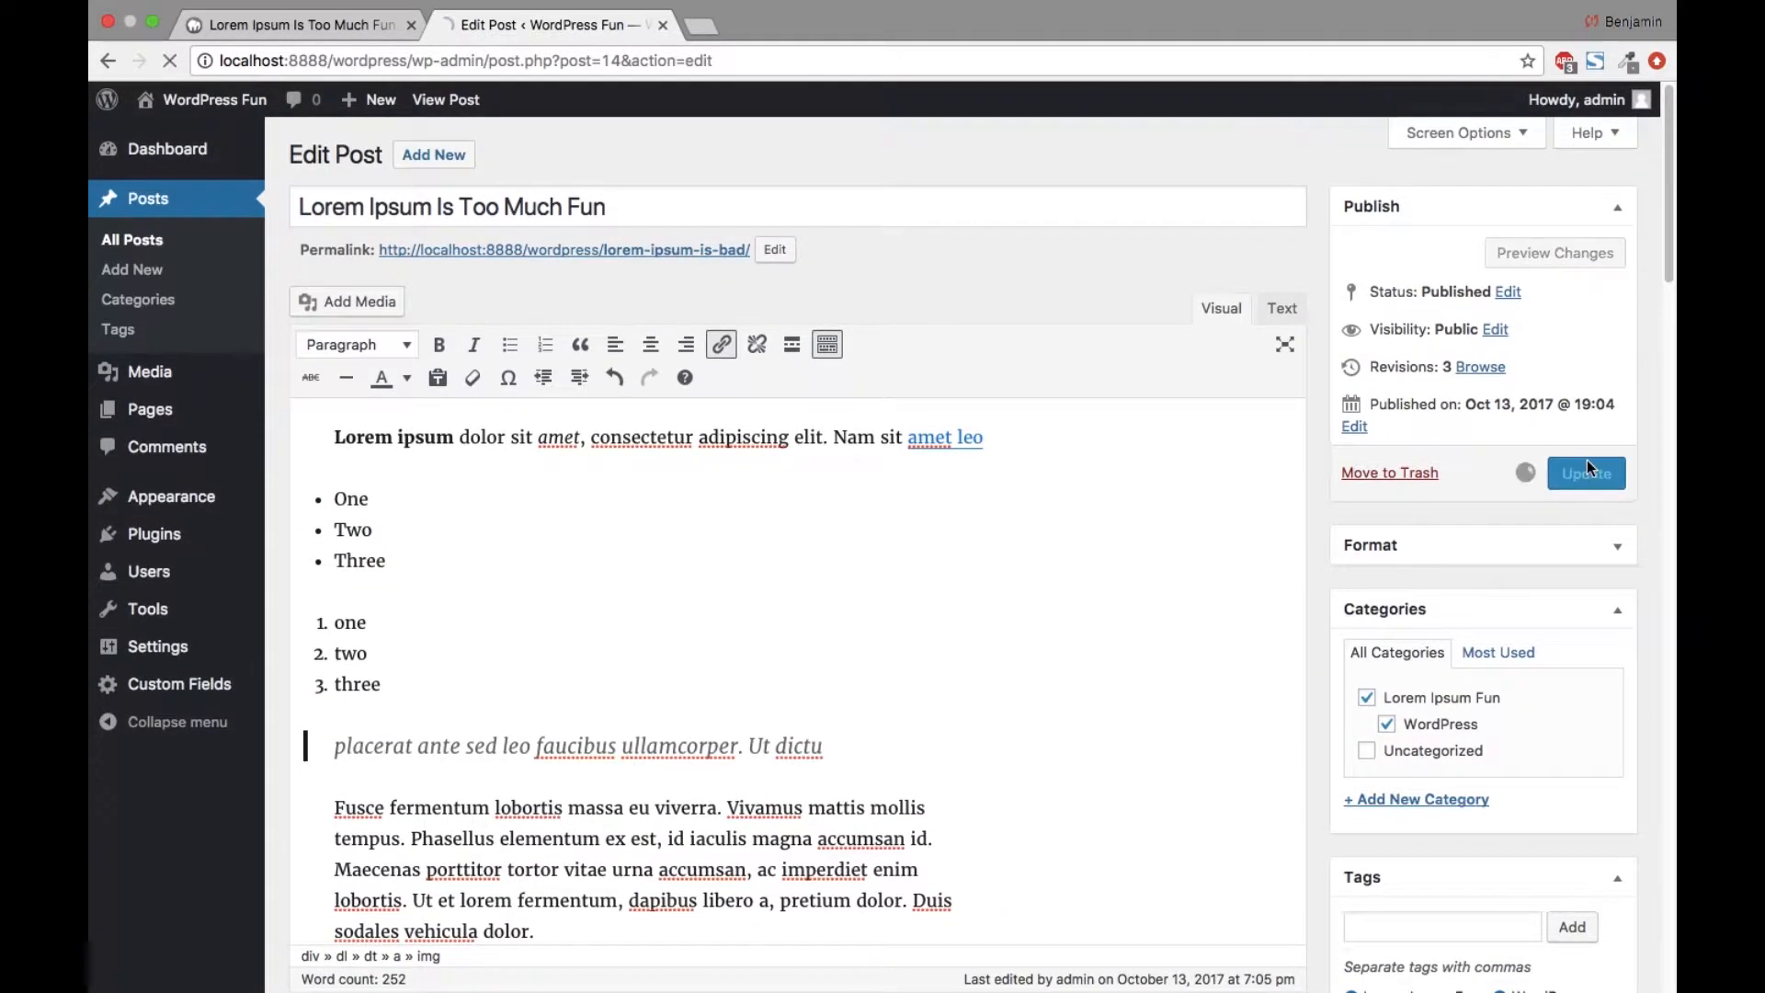
Step: Reload the published post and test the sunset image's link again, closing the tab it opens
click(345, 25)
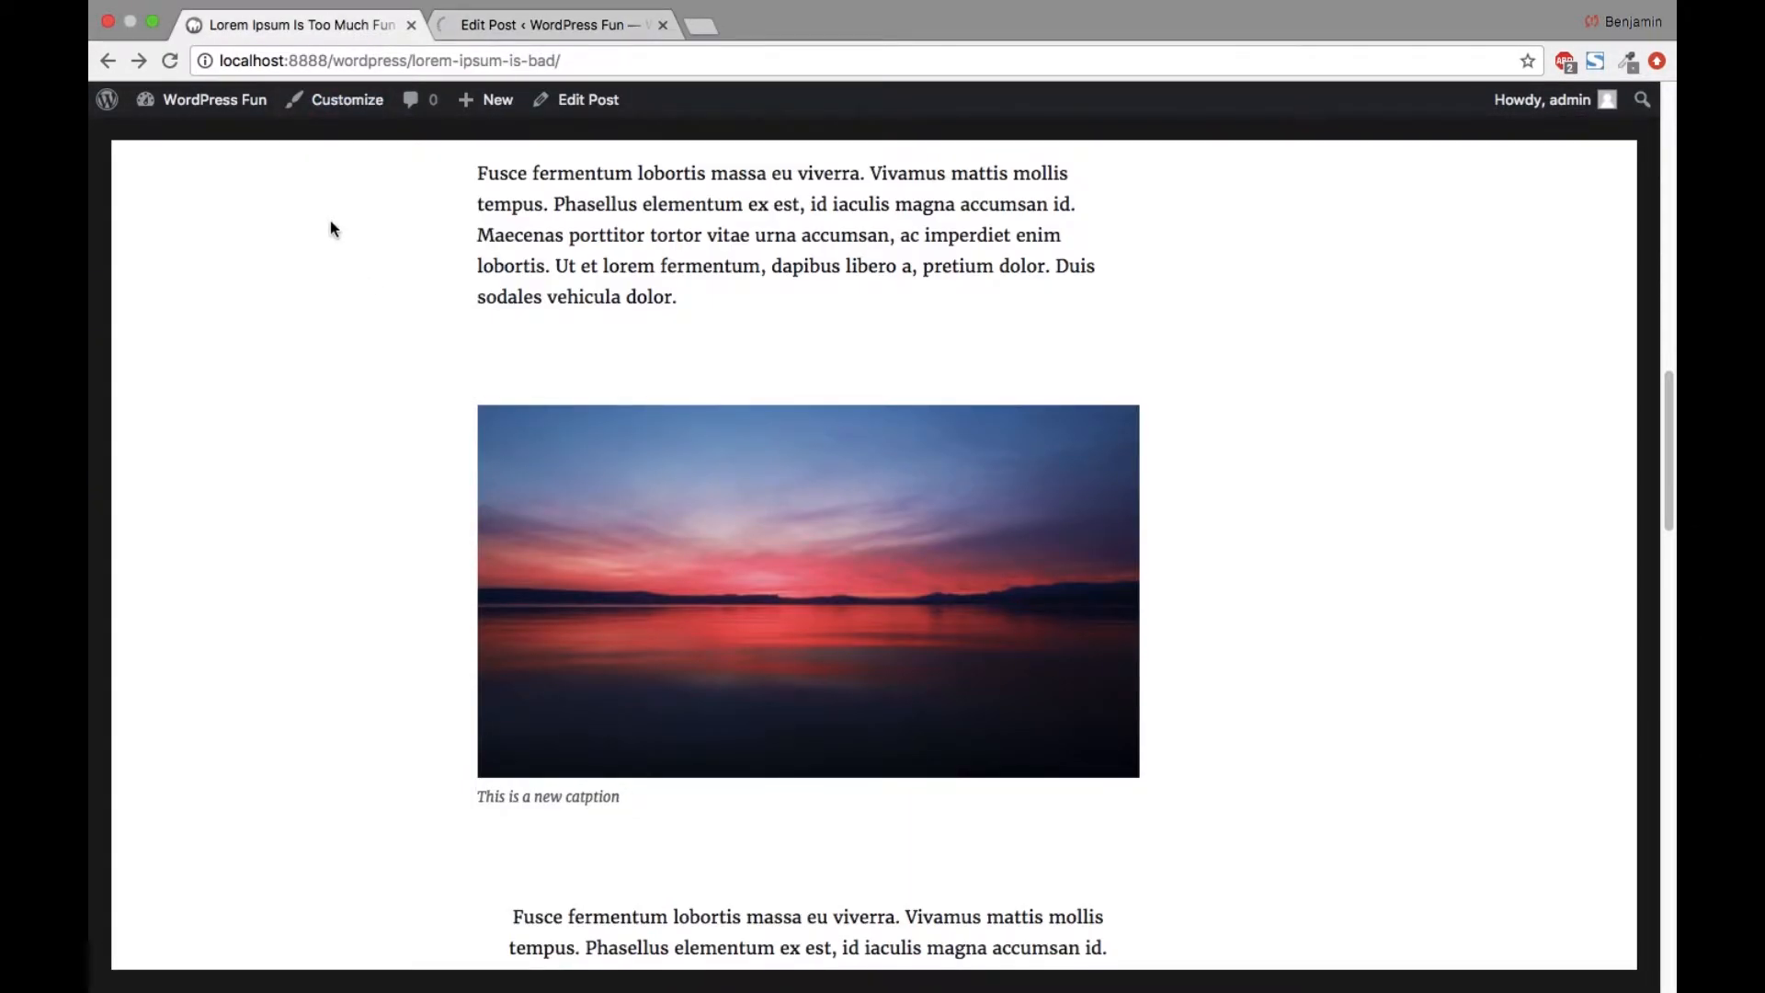
click(169, 61)
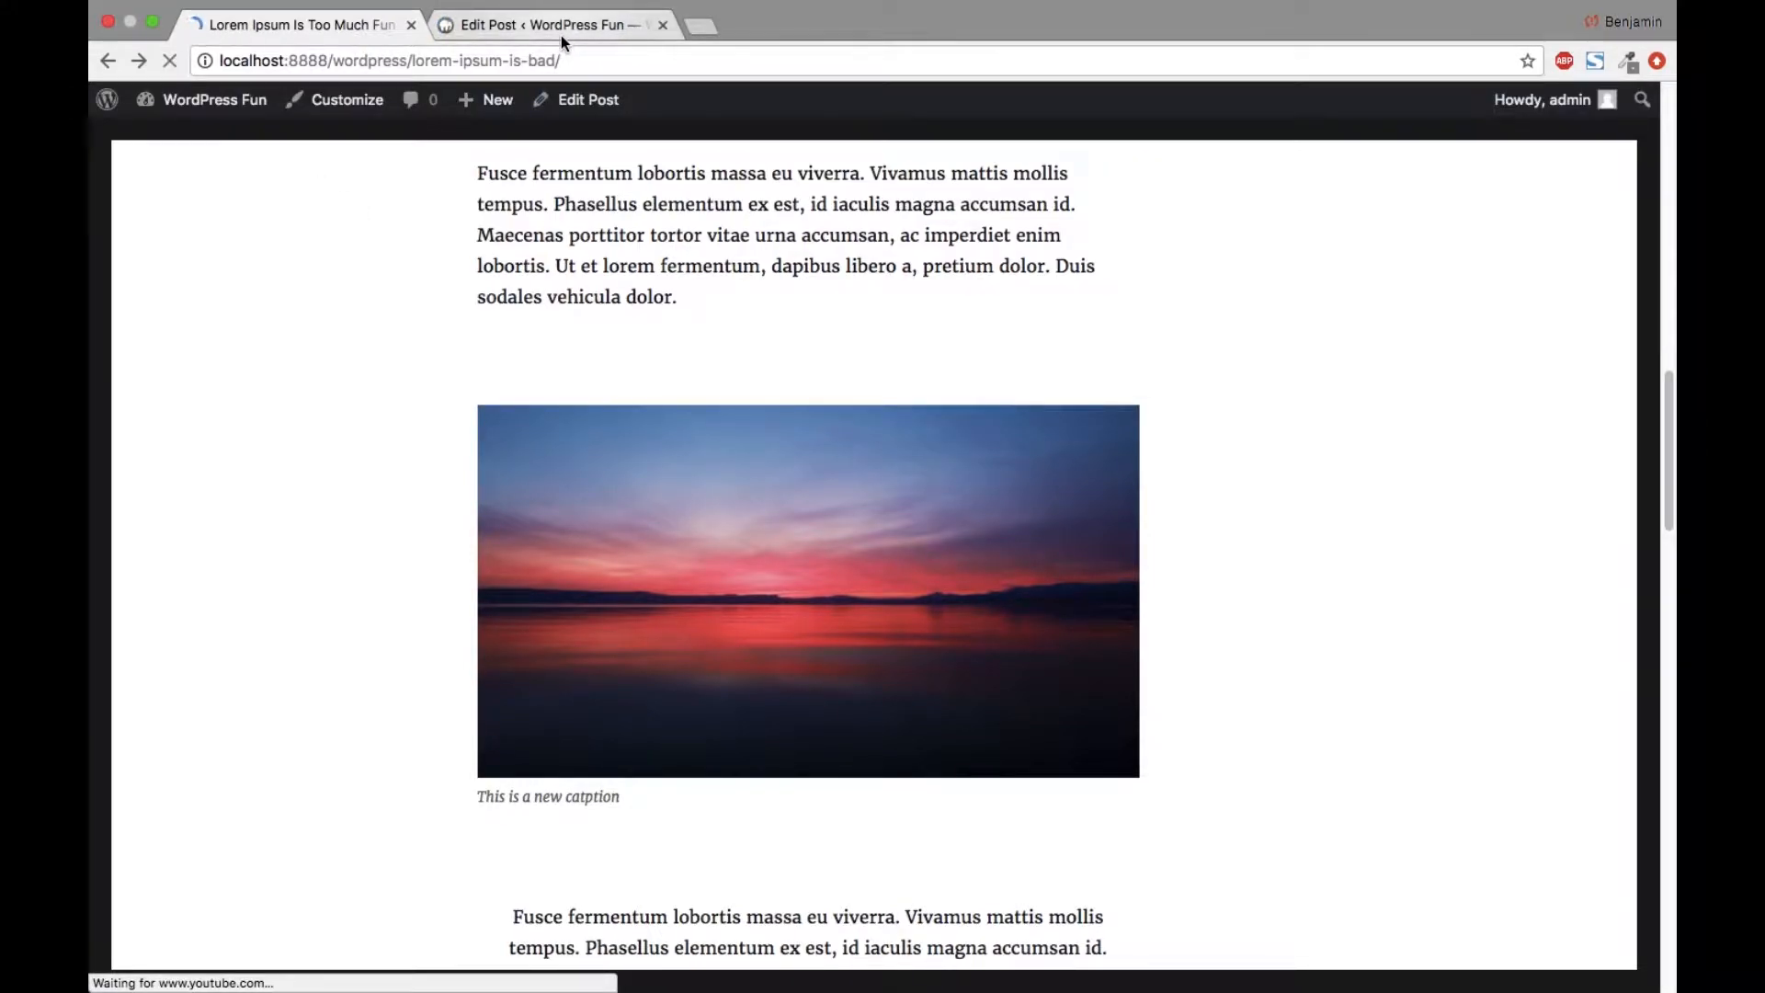
click(520, 504)
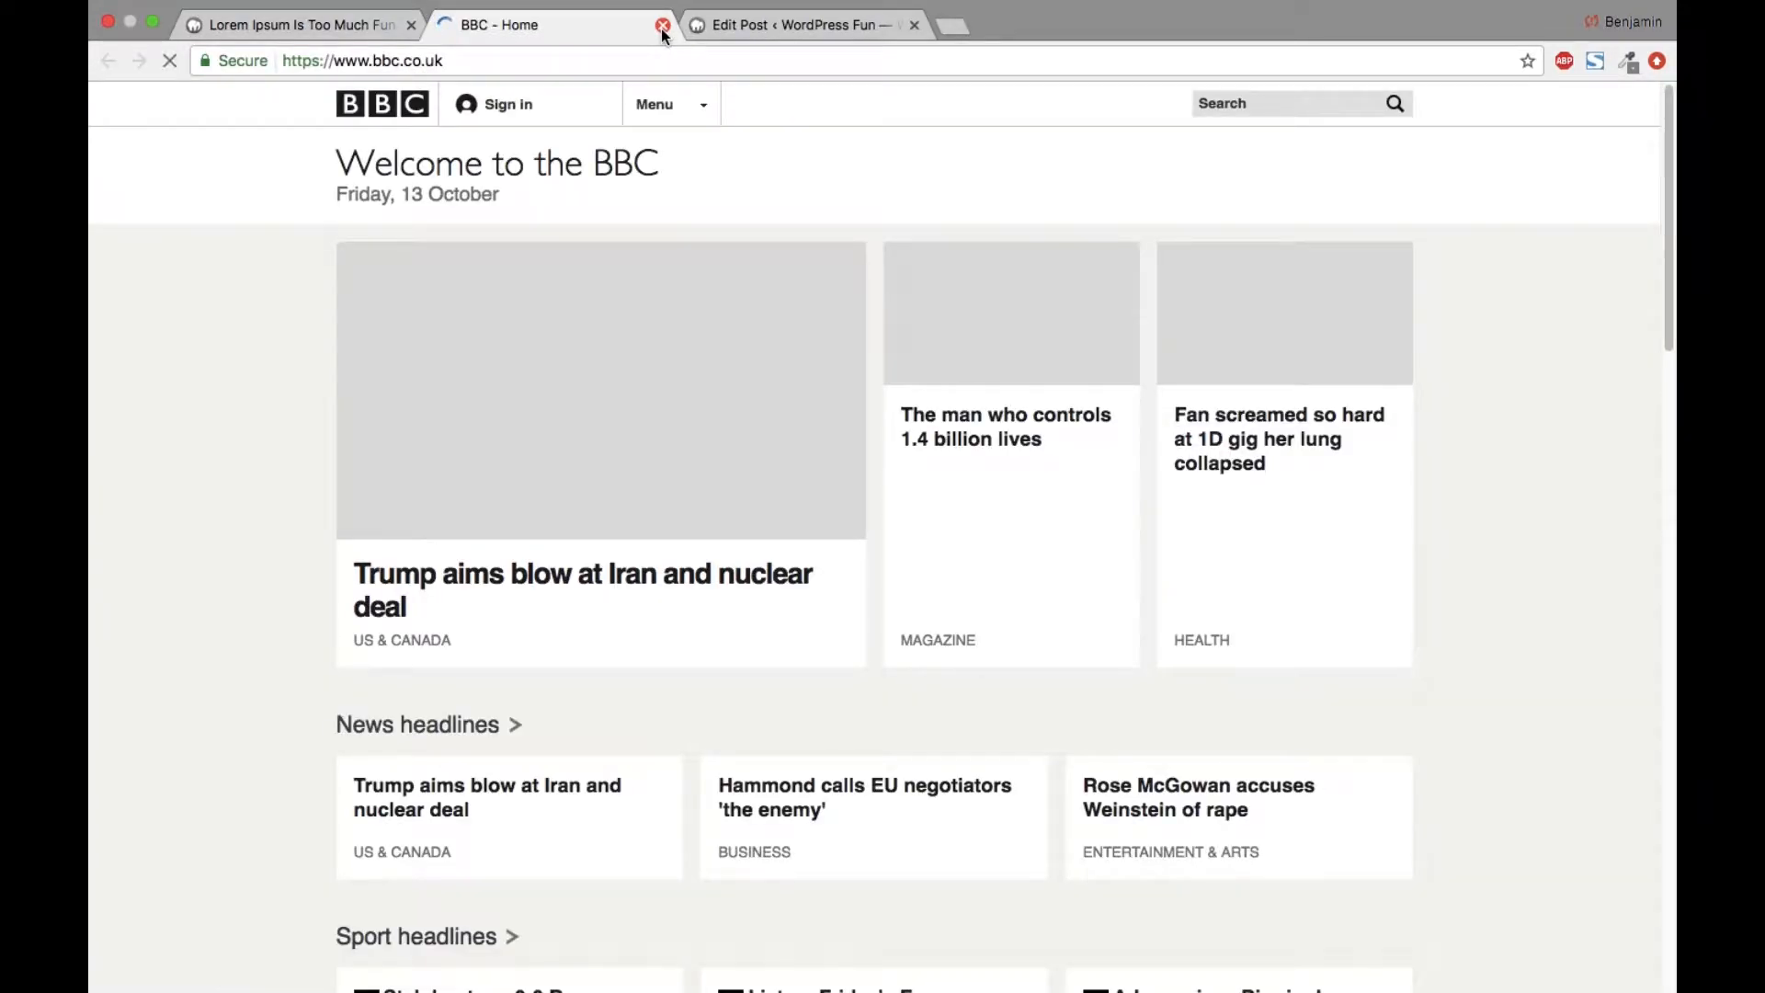
click(661, 27)
Step: Examine the image caption and compare the left-aligned, centred and right-aligned paragraphs on the published post
scroll(469, 504, down, 5)
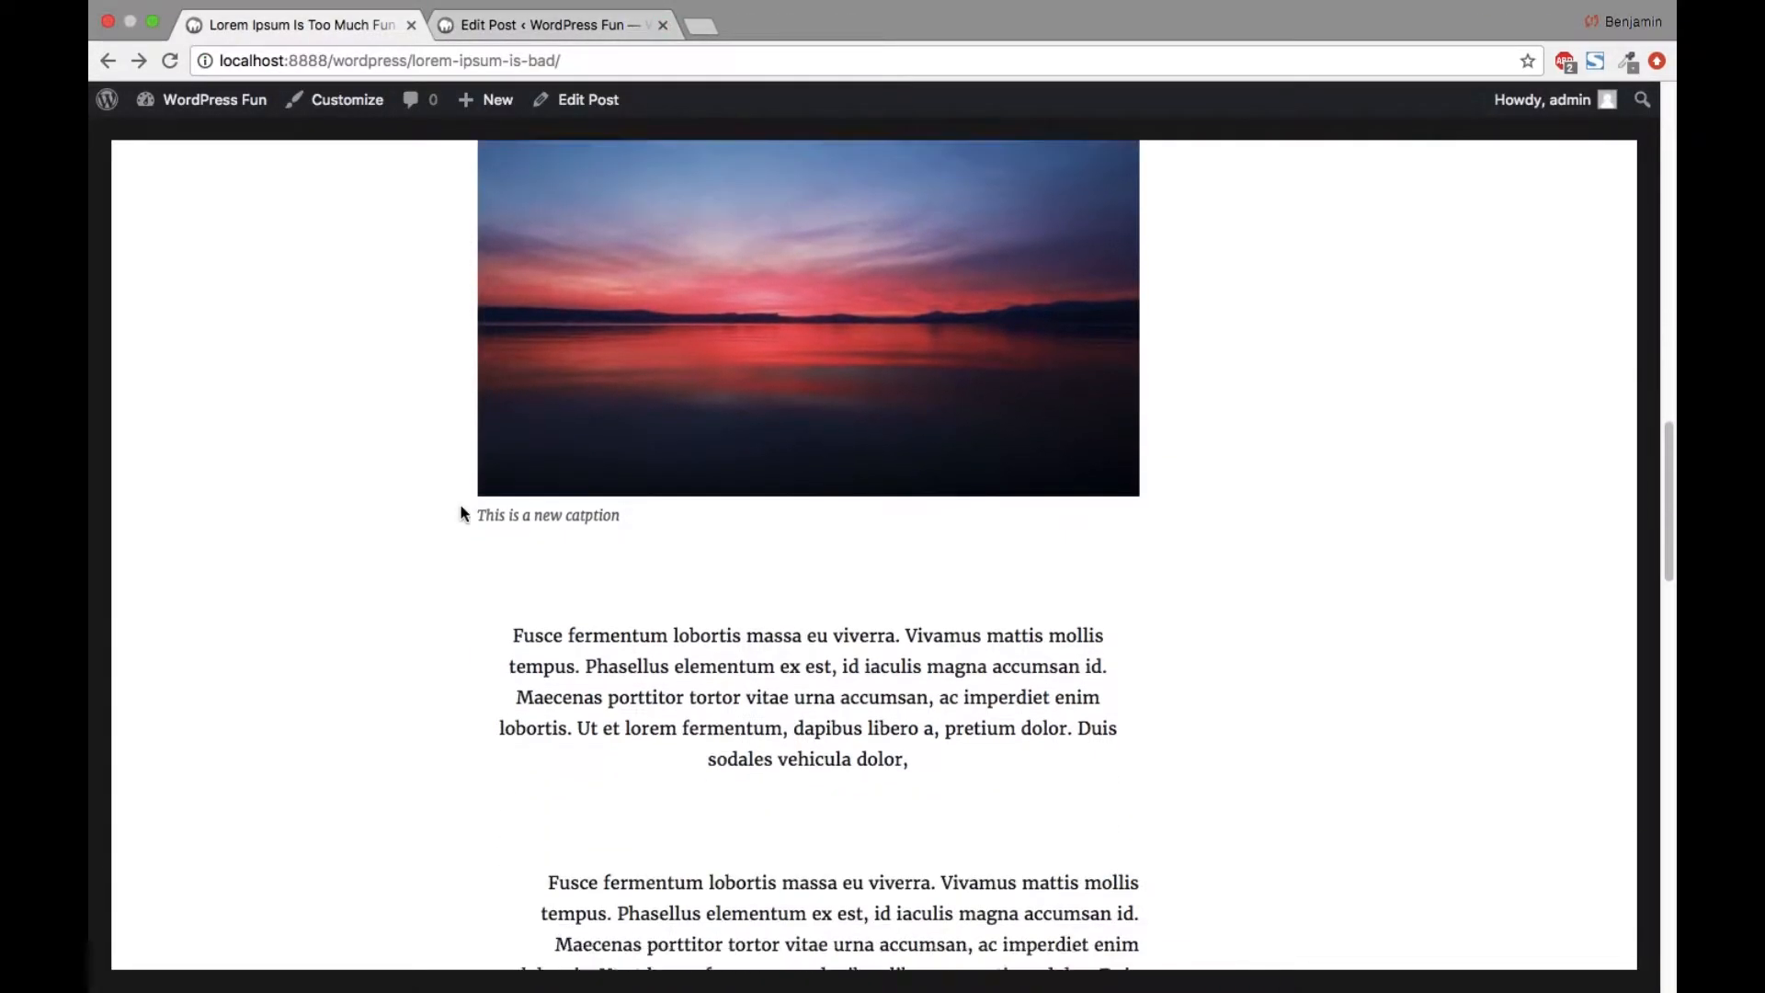
drag(913, 558, 491, 430)
scroll(491, 428, up, 5)
scroll(490, 429, up, 2)
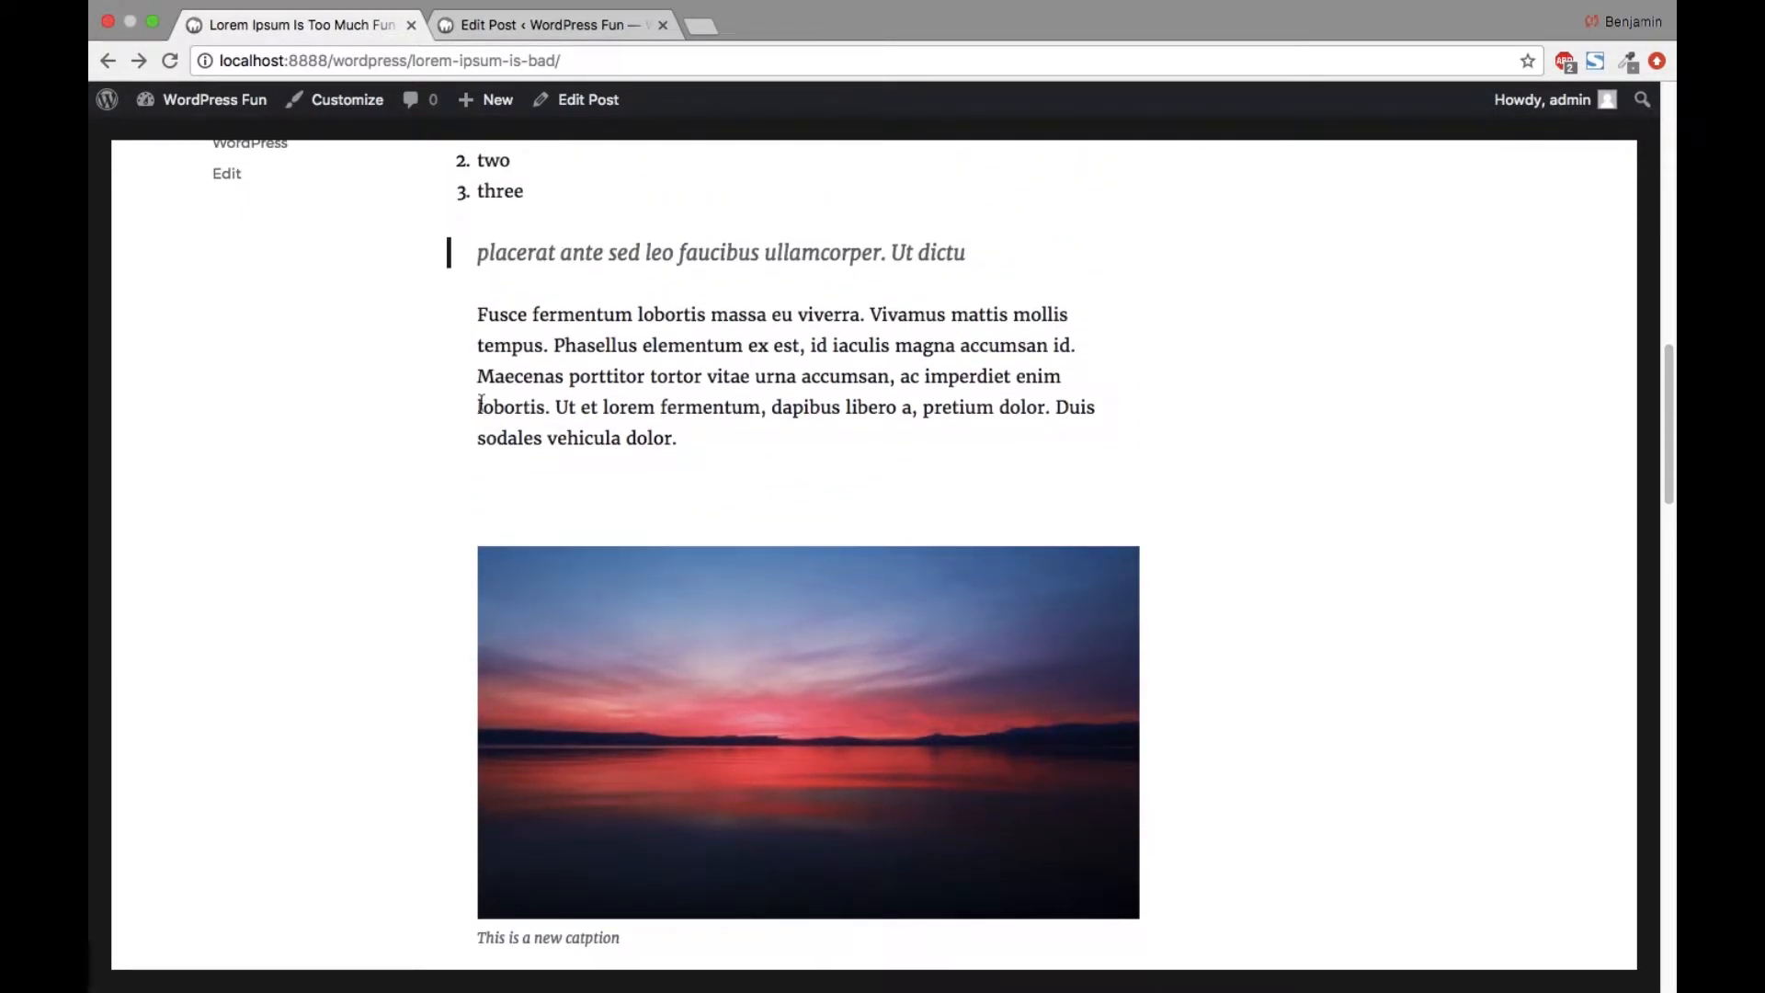
scroll(516, 591, down, 9)
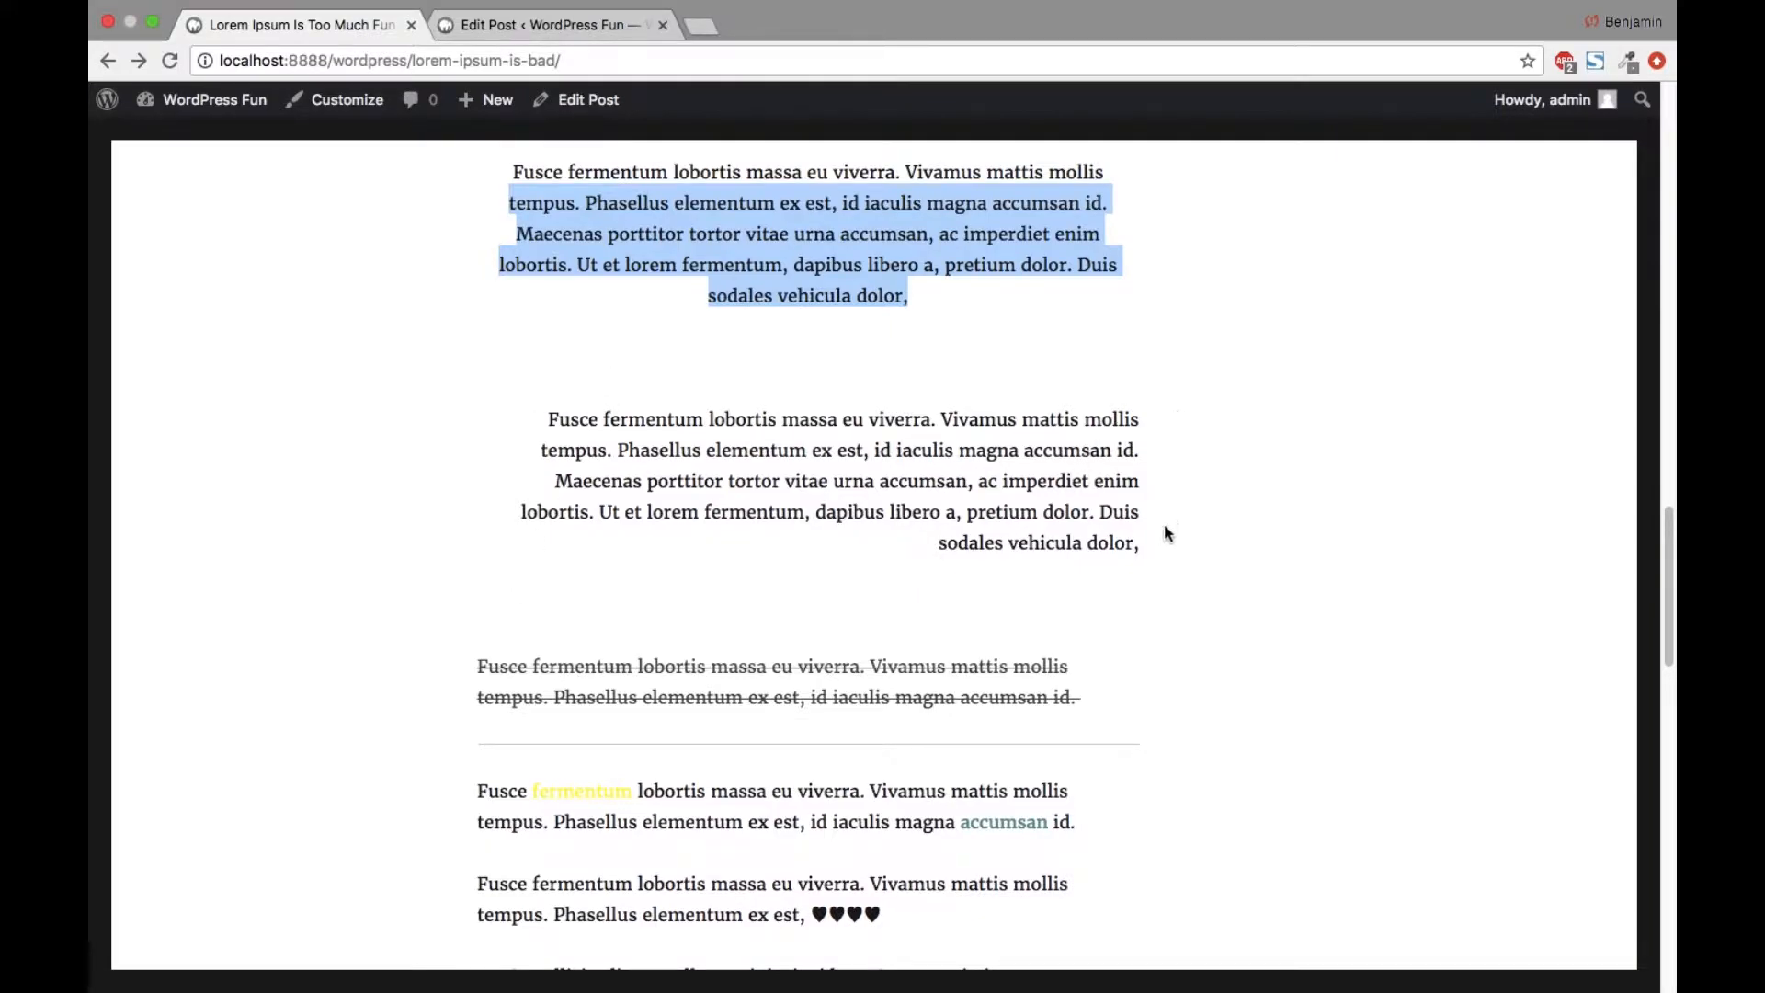
scroll(1152, 542, up, 2)
scroll(1153, 542, down, 4)
scroll(1152, 543, up, 10)
scroll(1151, 534, down, 8)
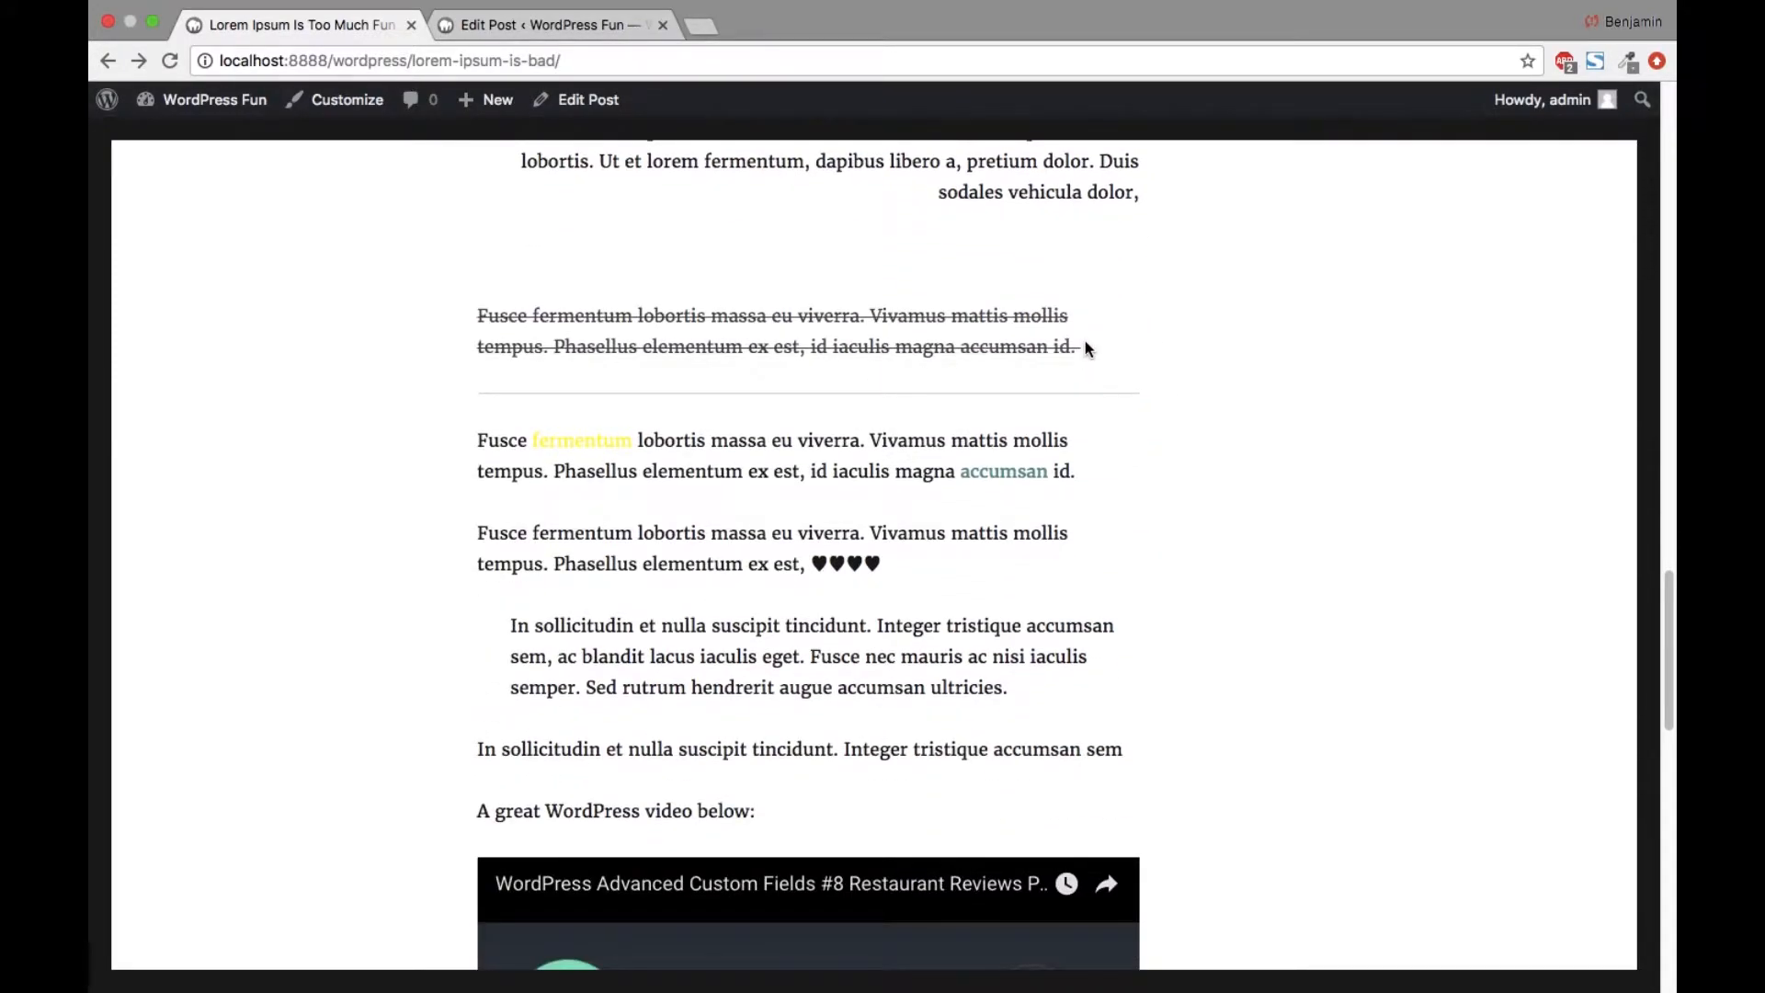
Step: Check the strikethrough text, the horizontal line, the coloured words "fermentum" and "accumsan", and the heart symbols on the published post
drag(1085, 348, 440, 286)
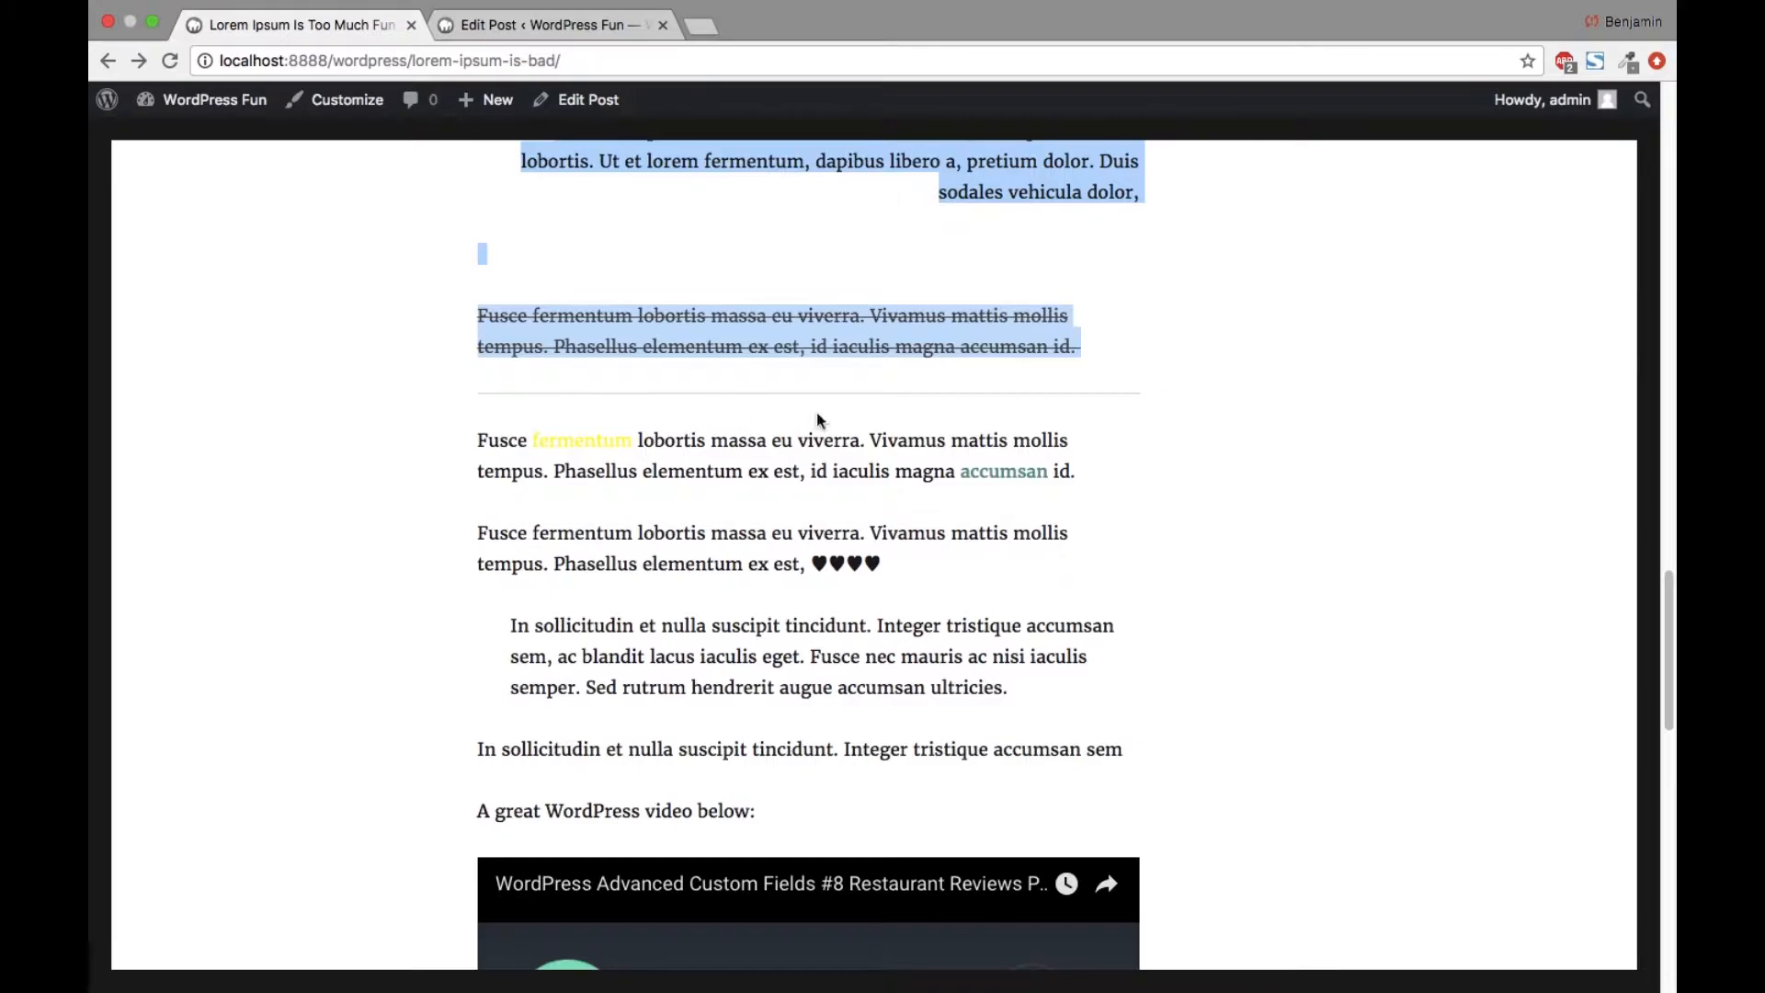
scroll(1144, 437, down, 3)
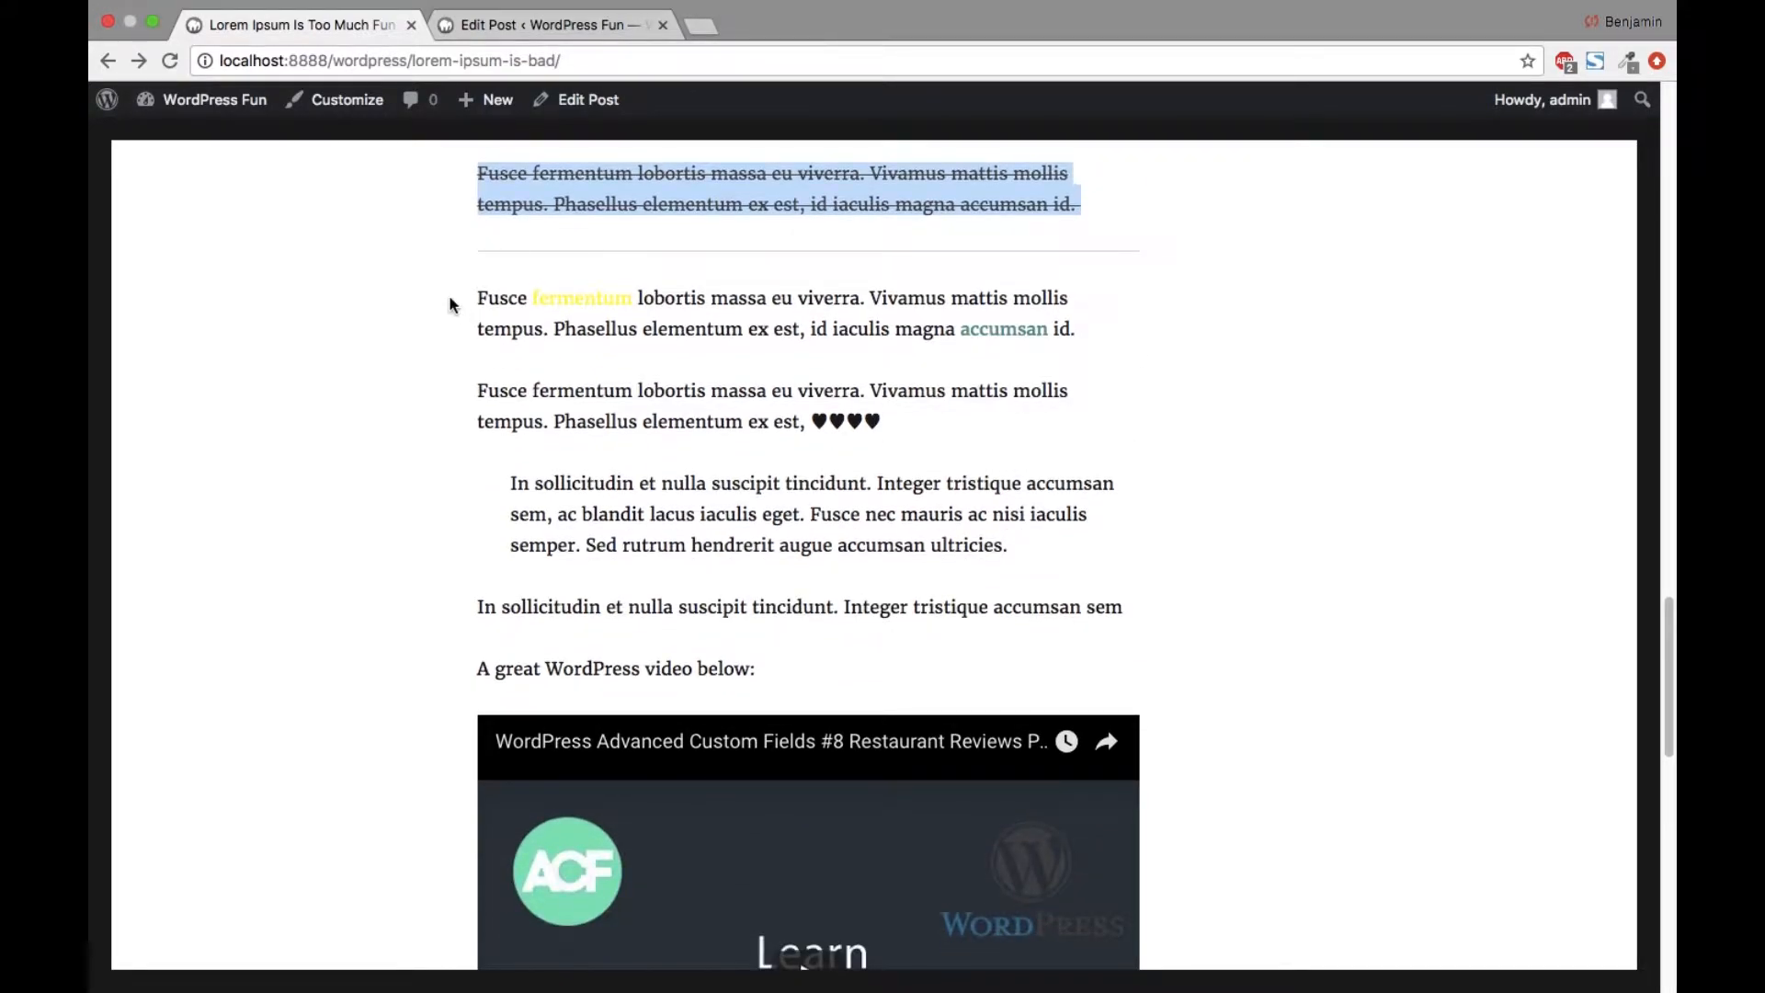
double_click(556, 299)
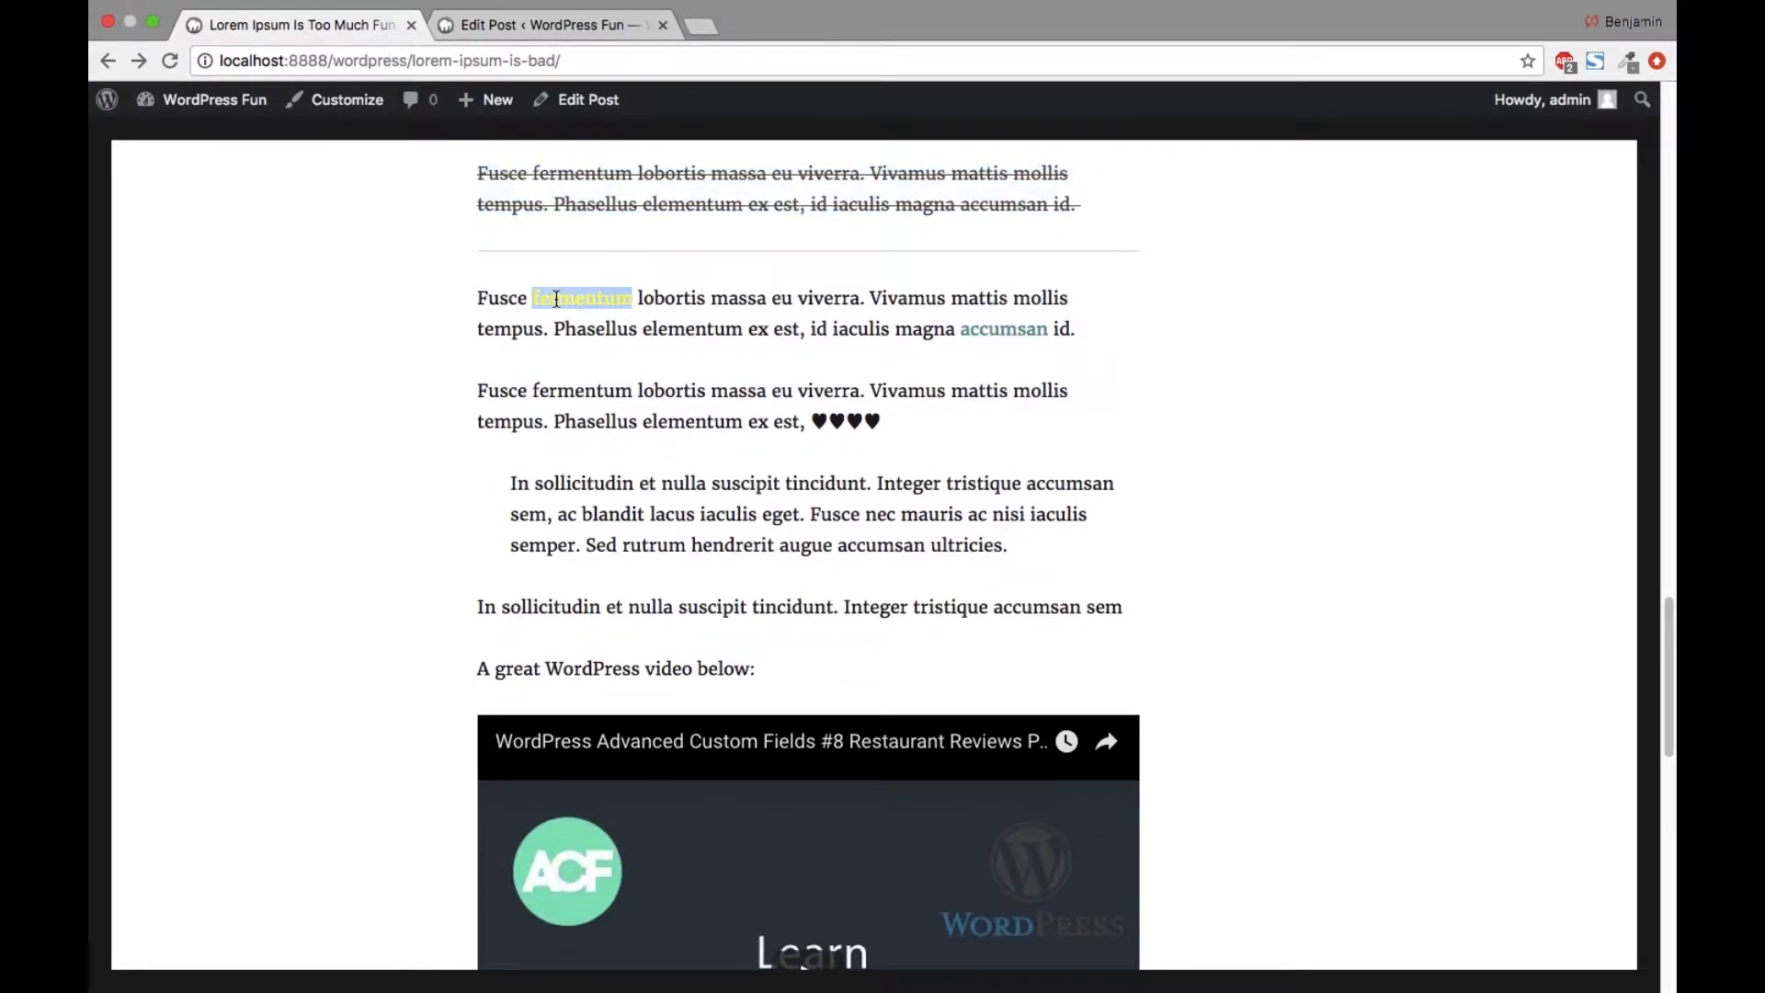
click(690, 336)
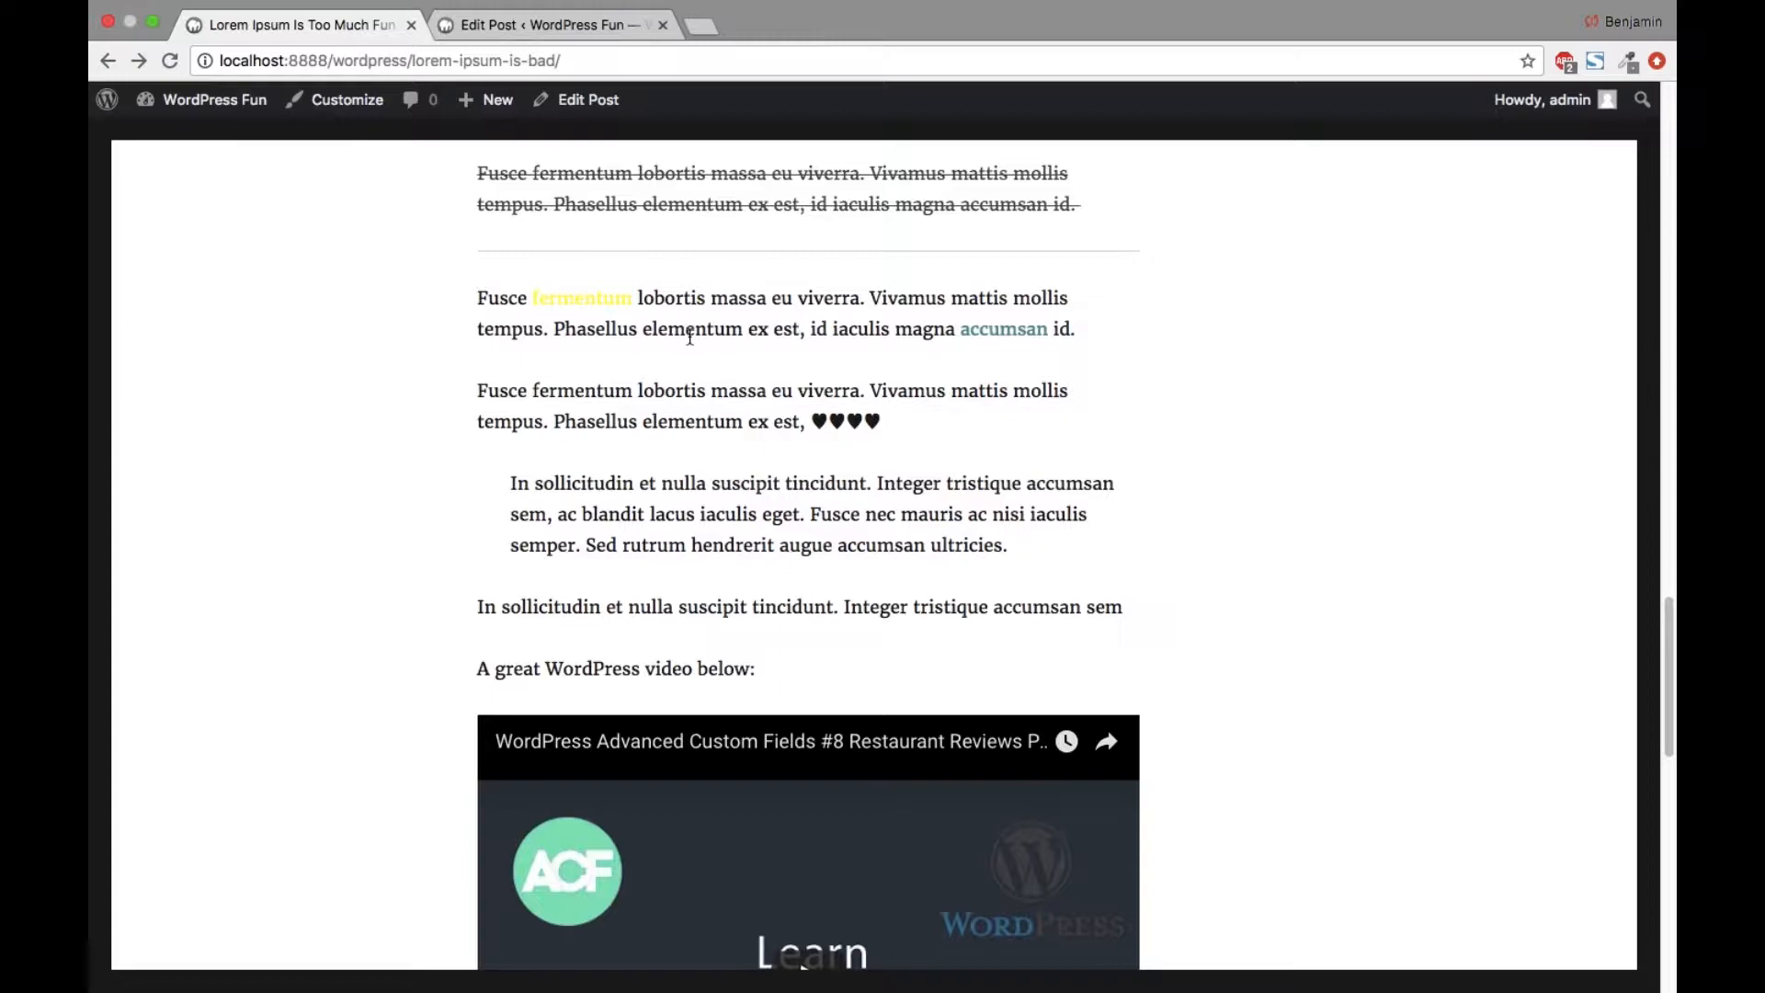
double_click(1020, 337)
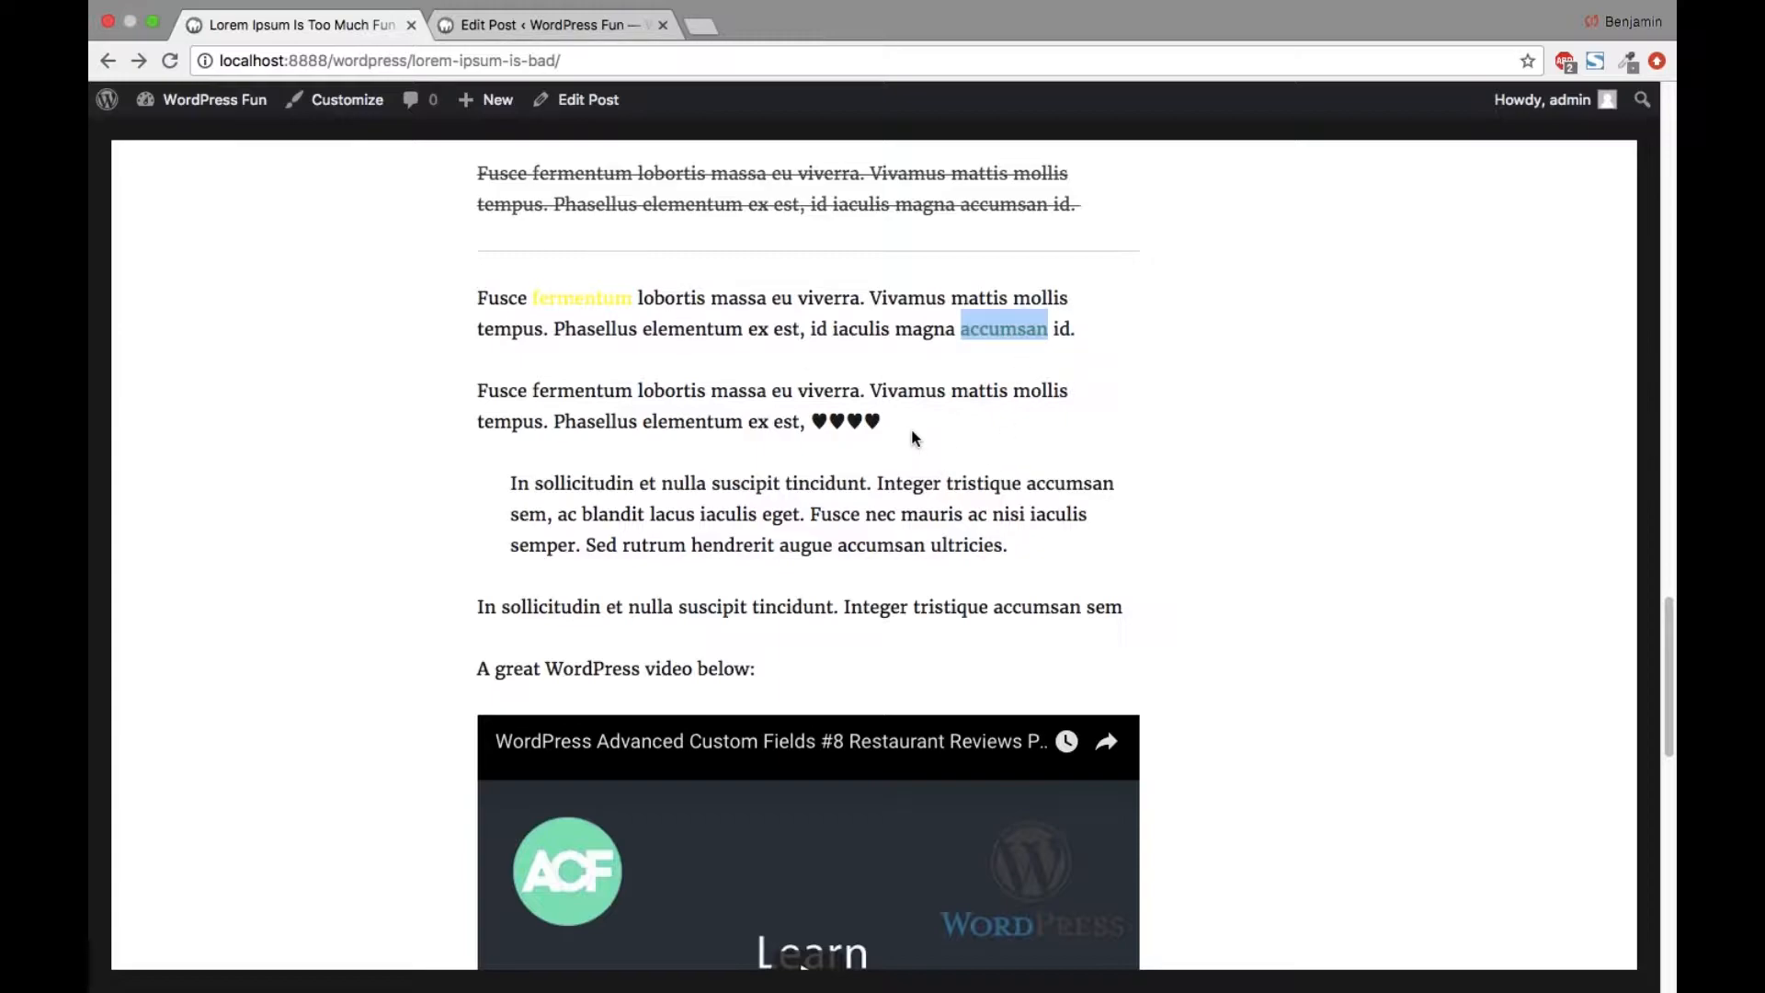
drag(915, 437, 775, 411)
Step: Check the indented paragraph and the embedded WordPress video near the end of the published post
scroll(873, 432, down, 3)
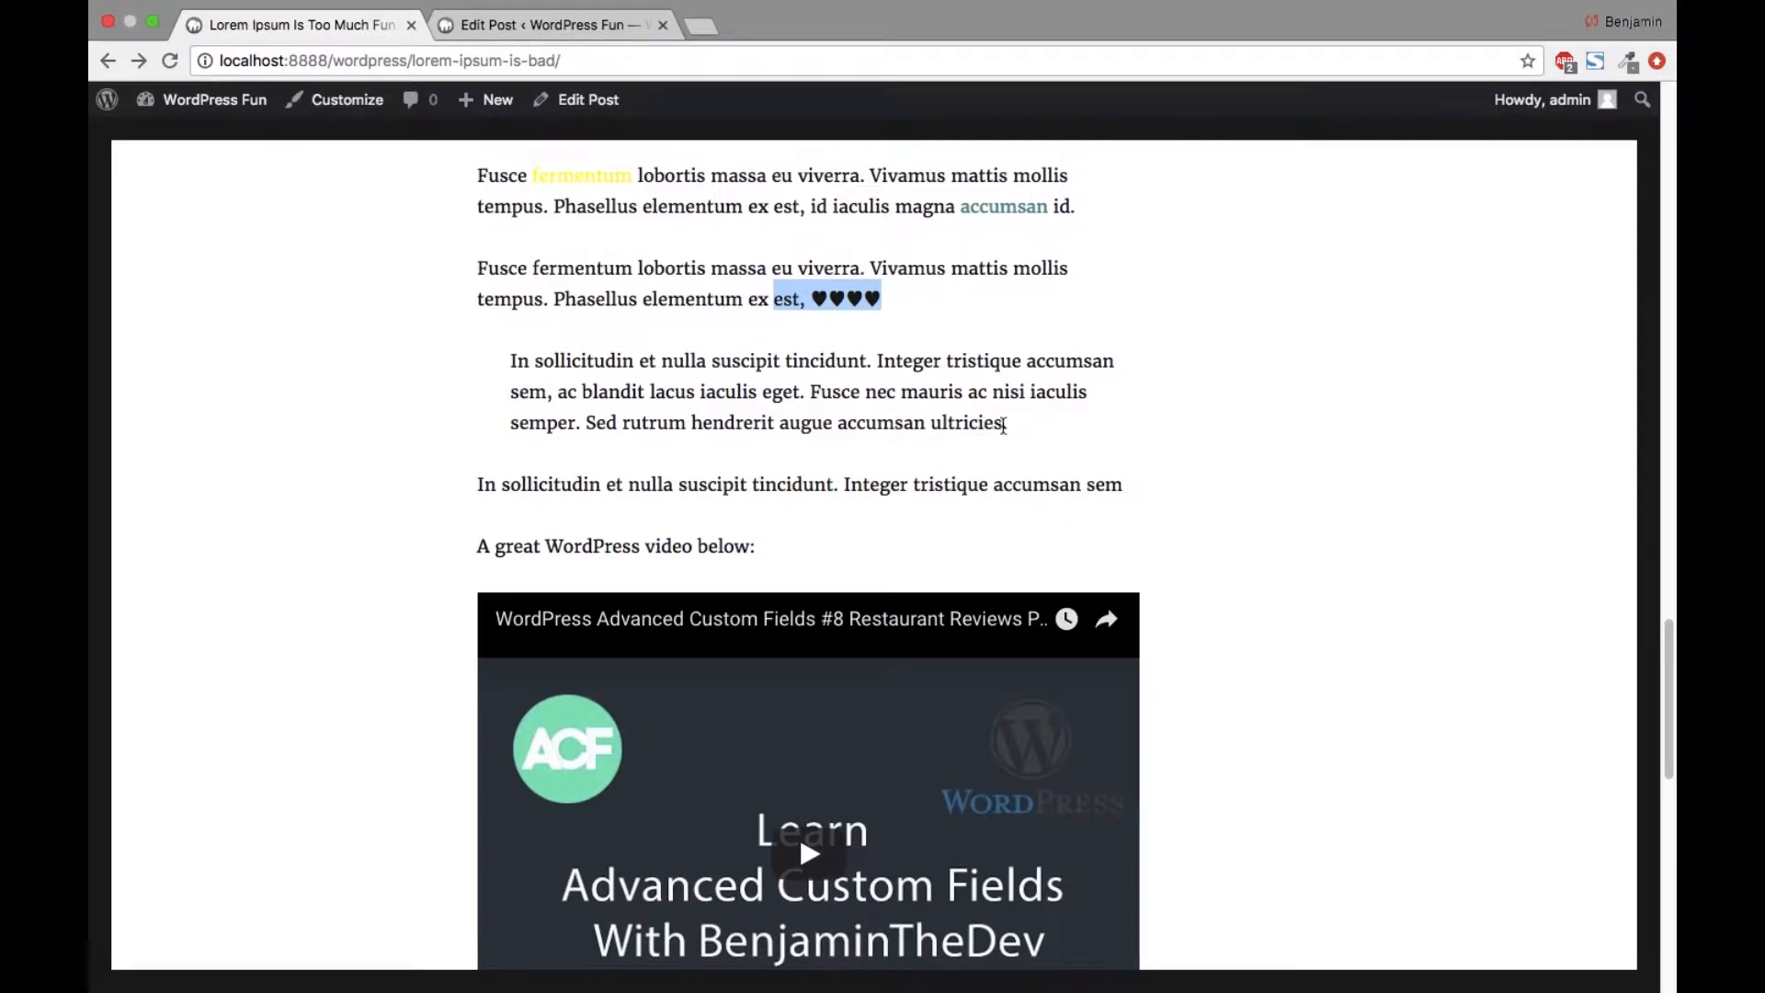
drag(1008, 426, 493, 371)
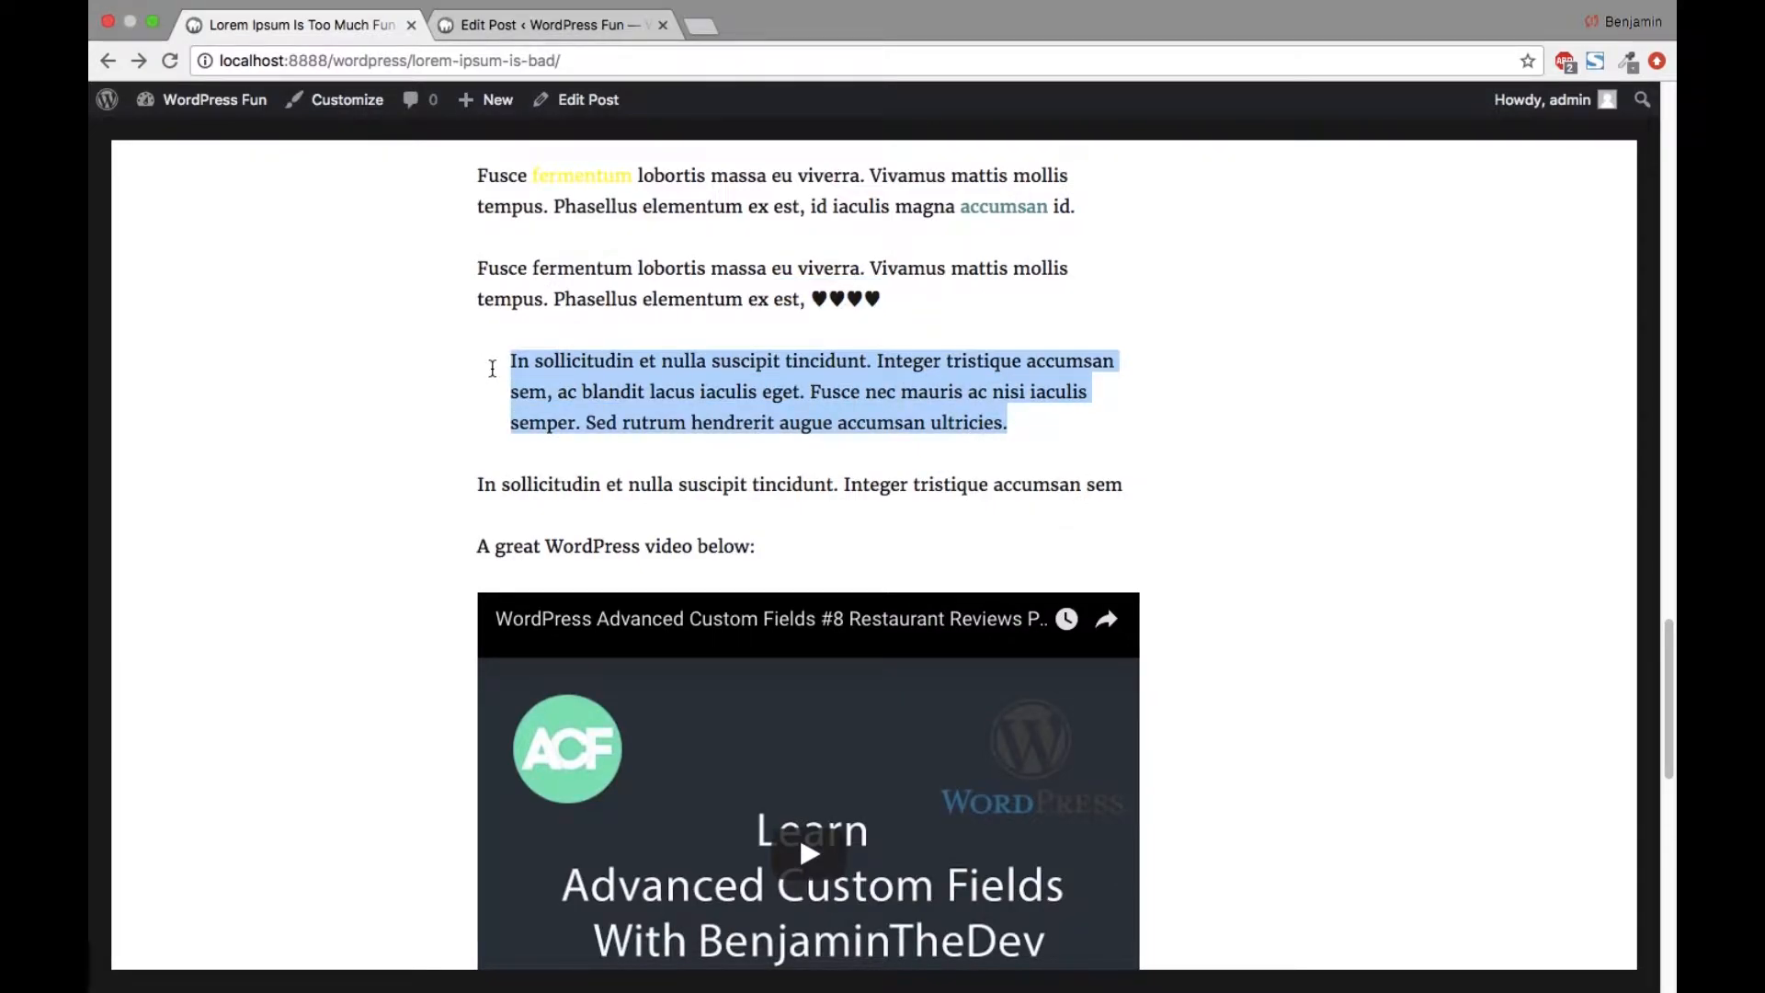
scroll(808, 563, down, 5)
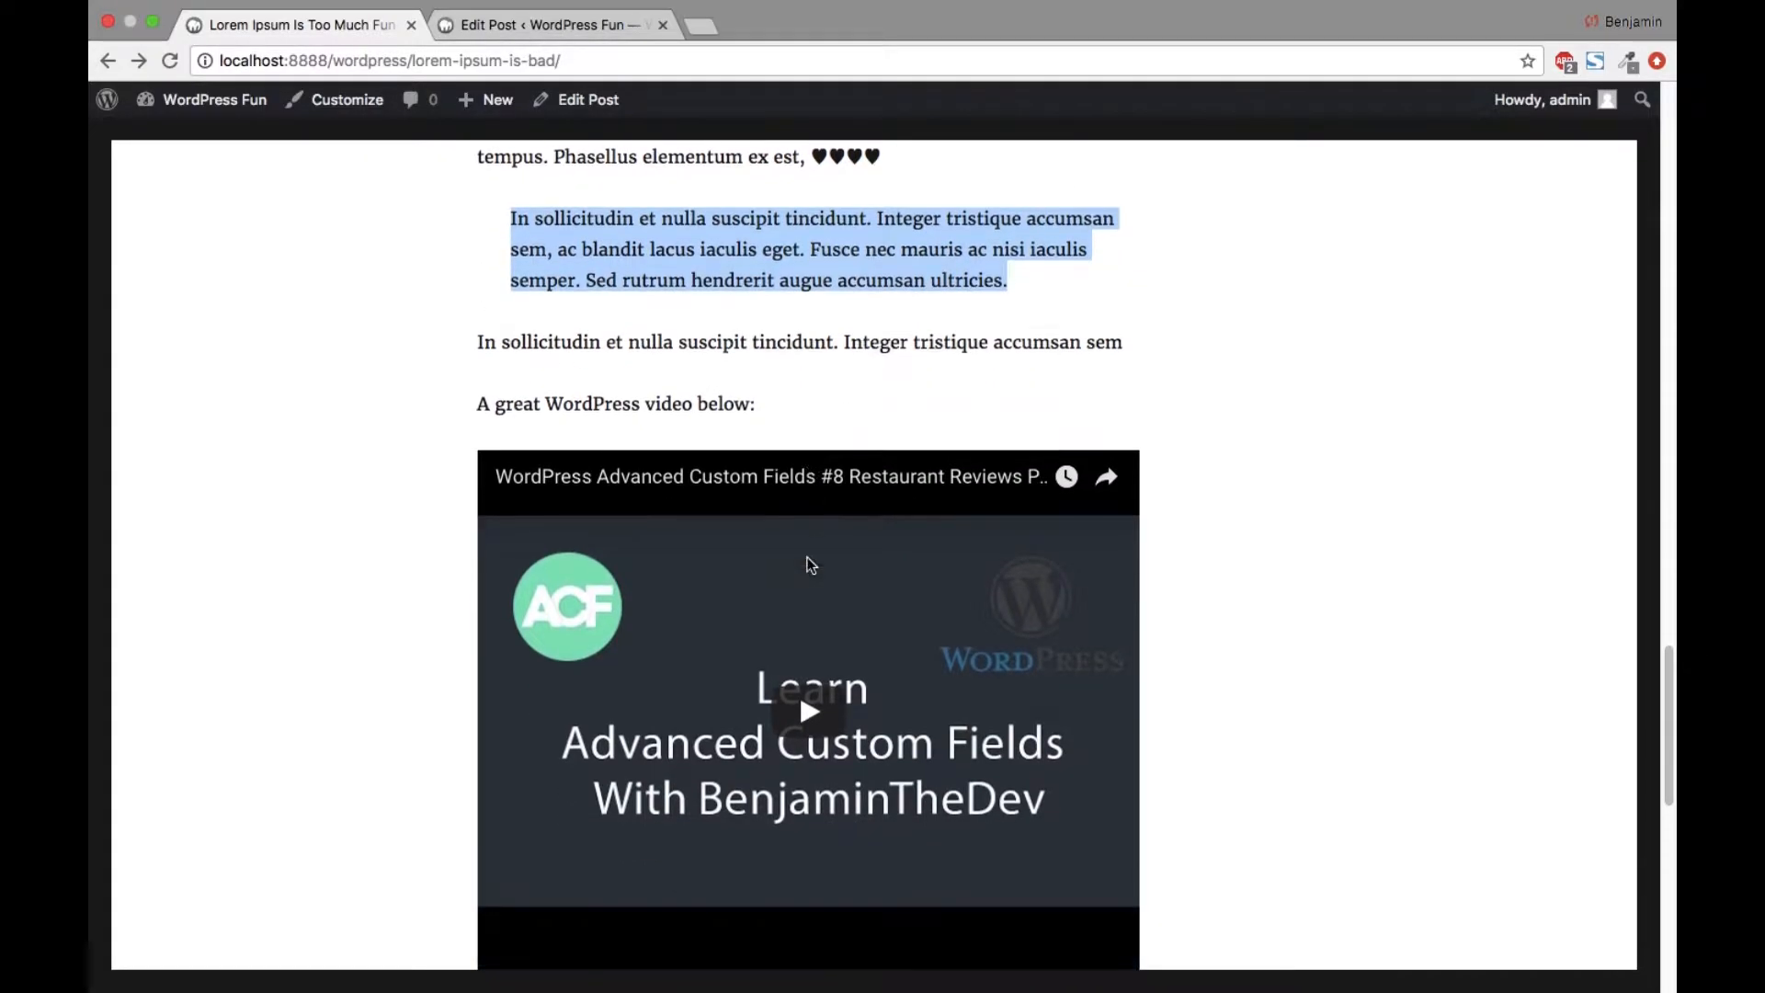
scroll(1138, 600, down, 1)
scroll(1138, 598, up, 2)
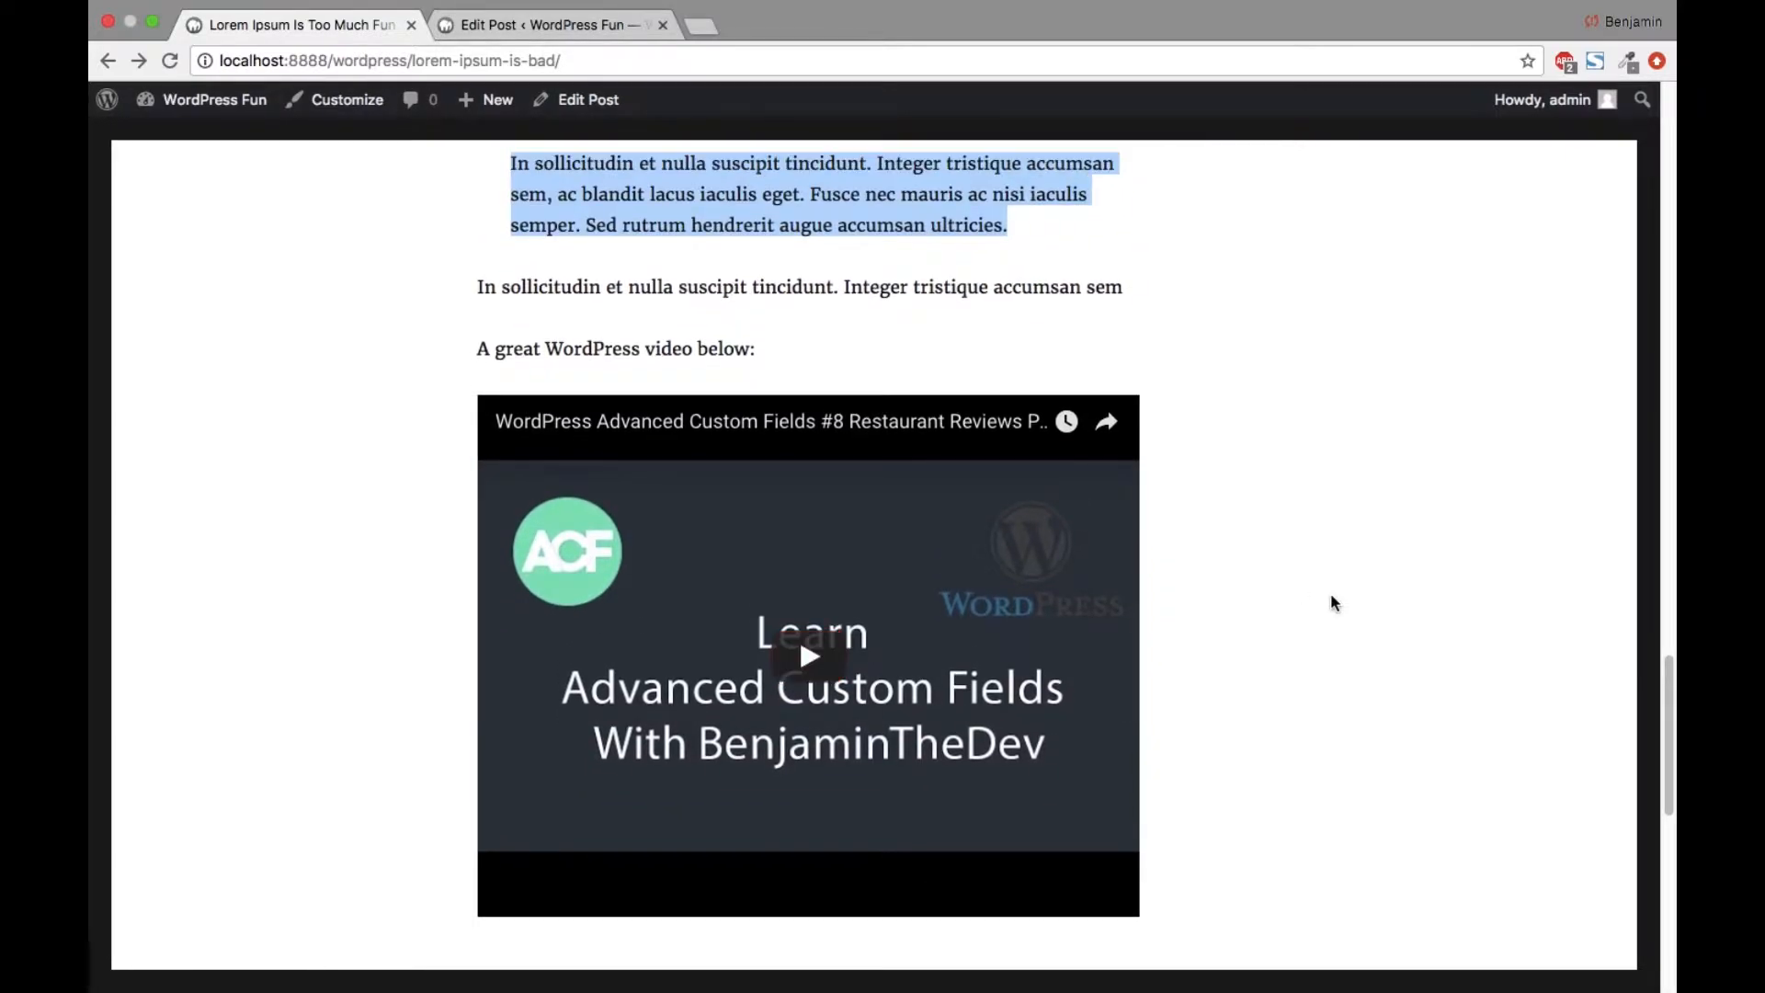
Step: Inspect the published post with the browser's developer tools and turn on device emulation
click(155, 50)
right_click(340, 200)
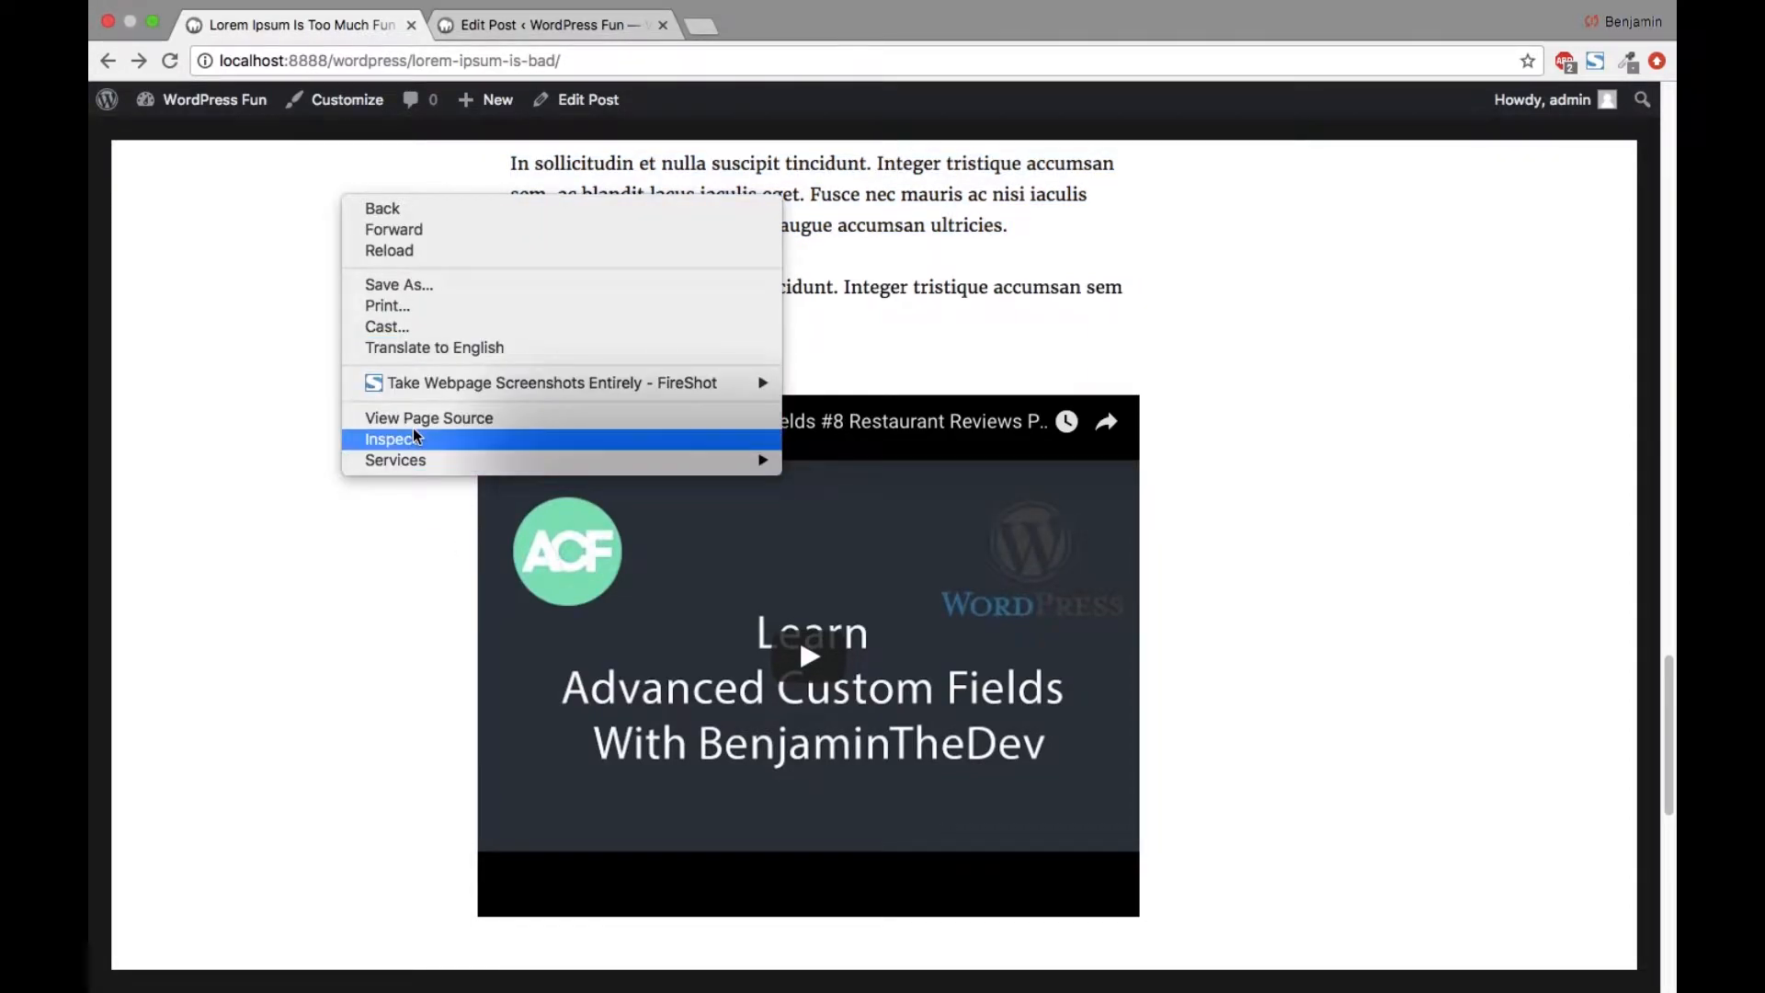
mouse_move(405, 467)
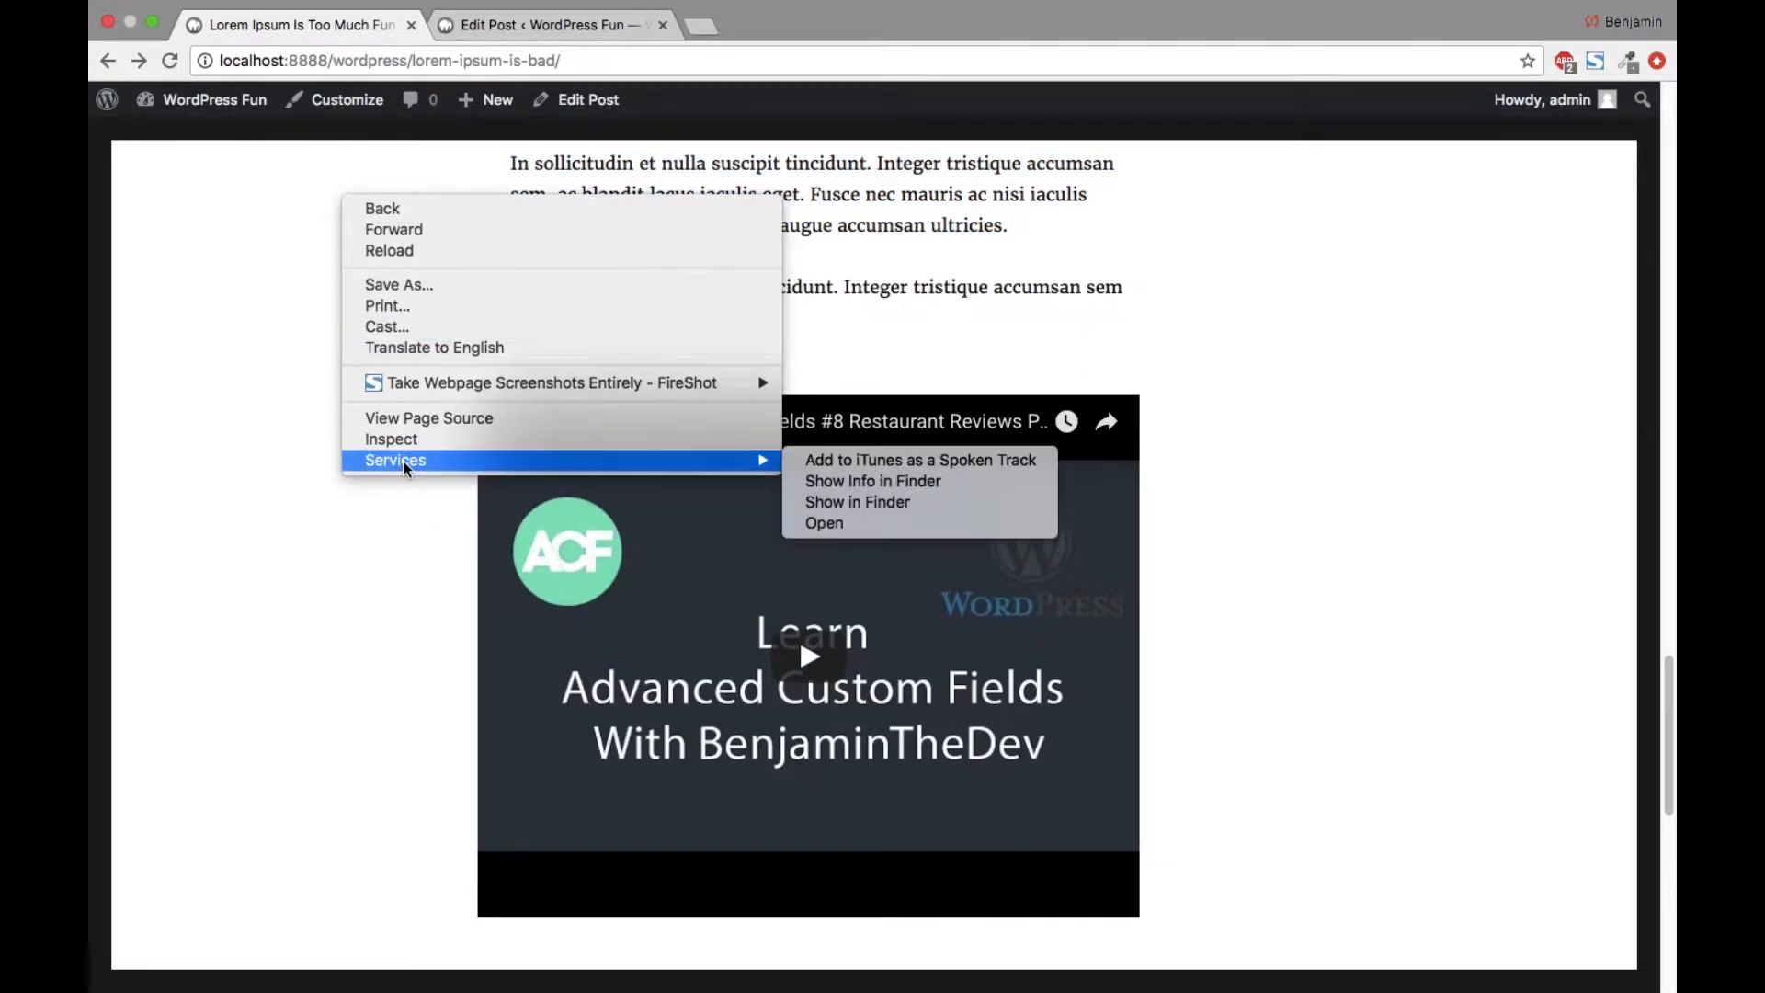
click(445, 438)
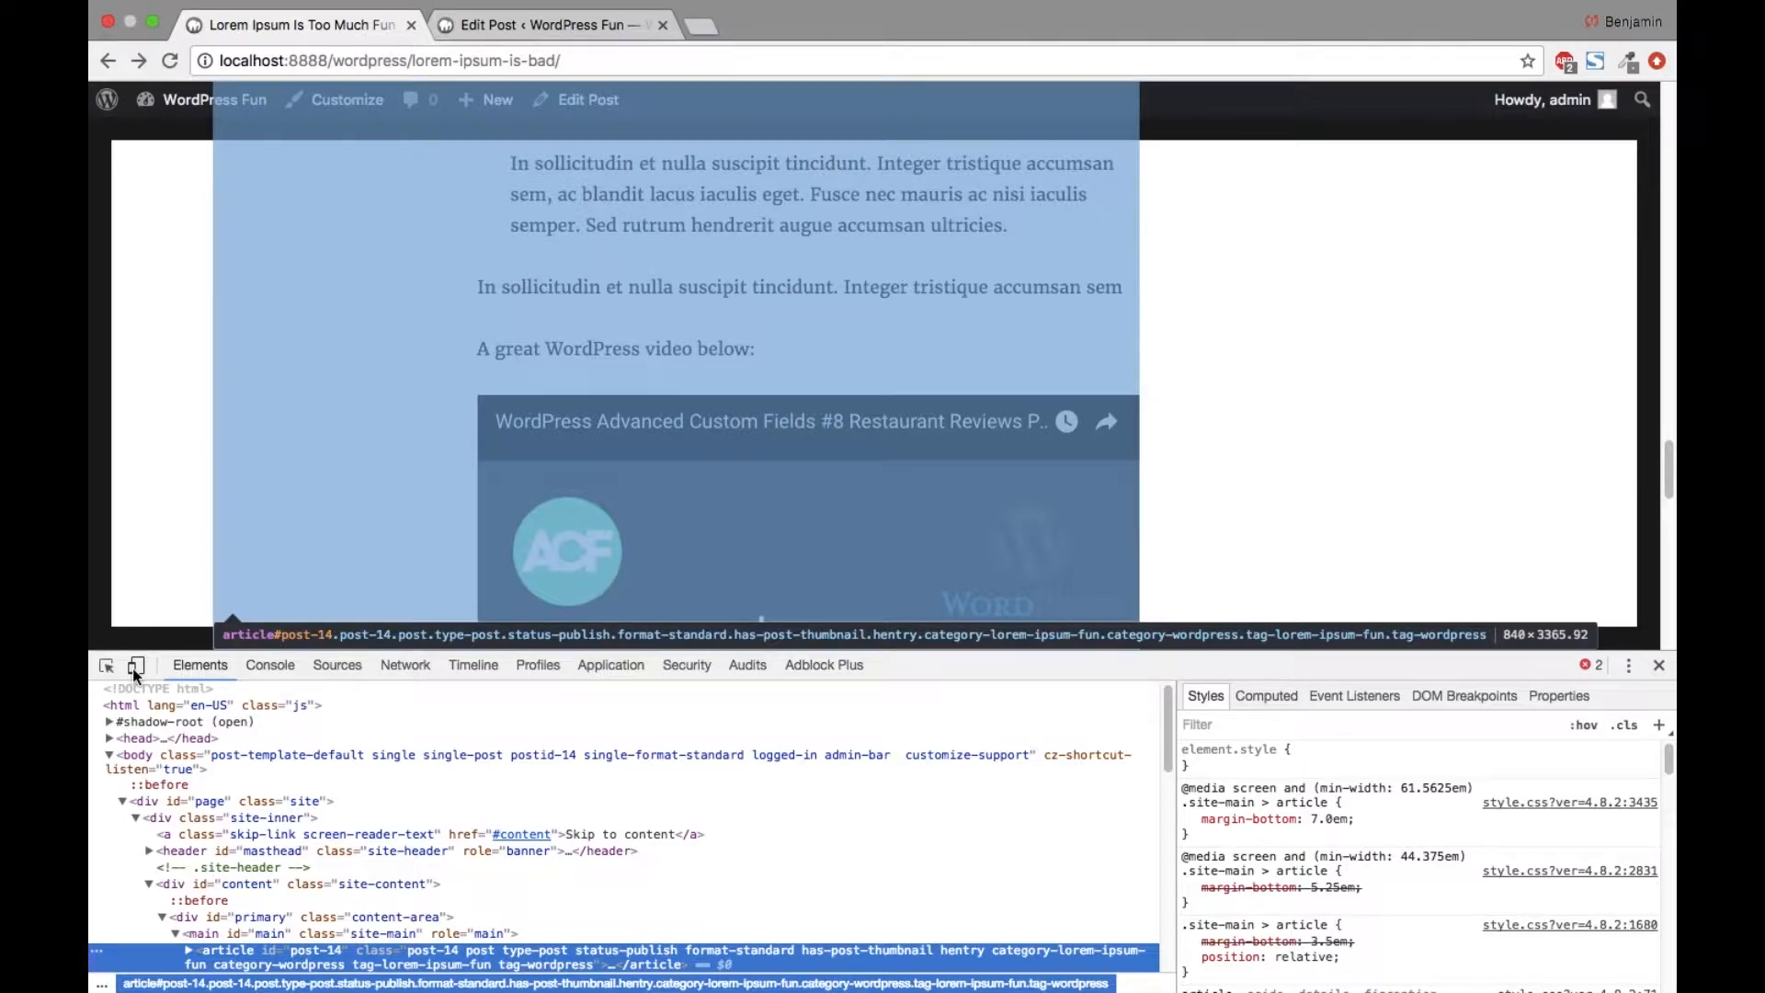
click(133, 667)
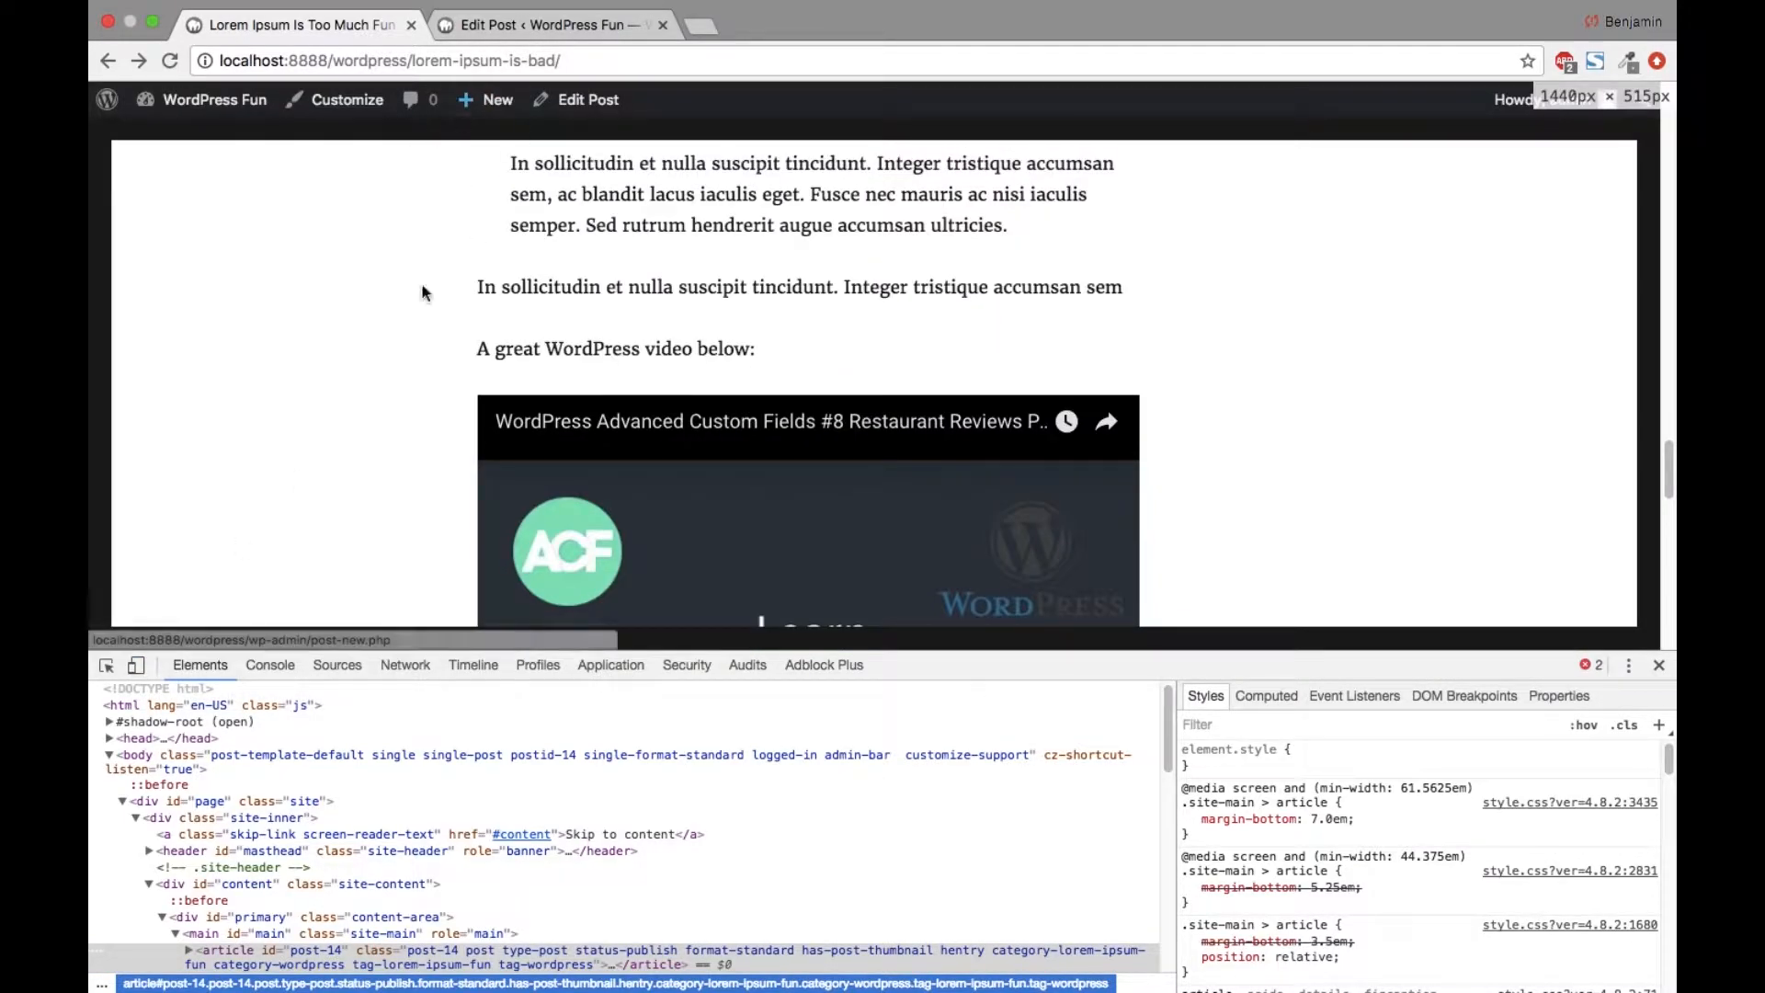
click(136, 664)
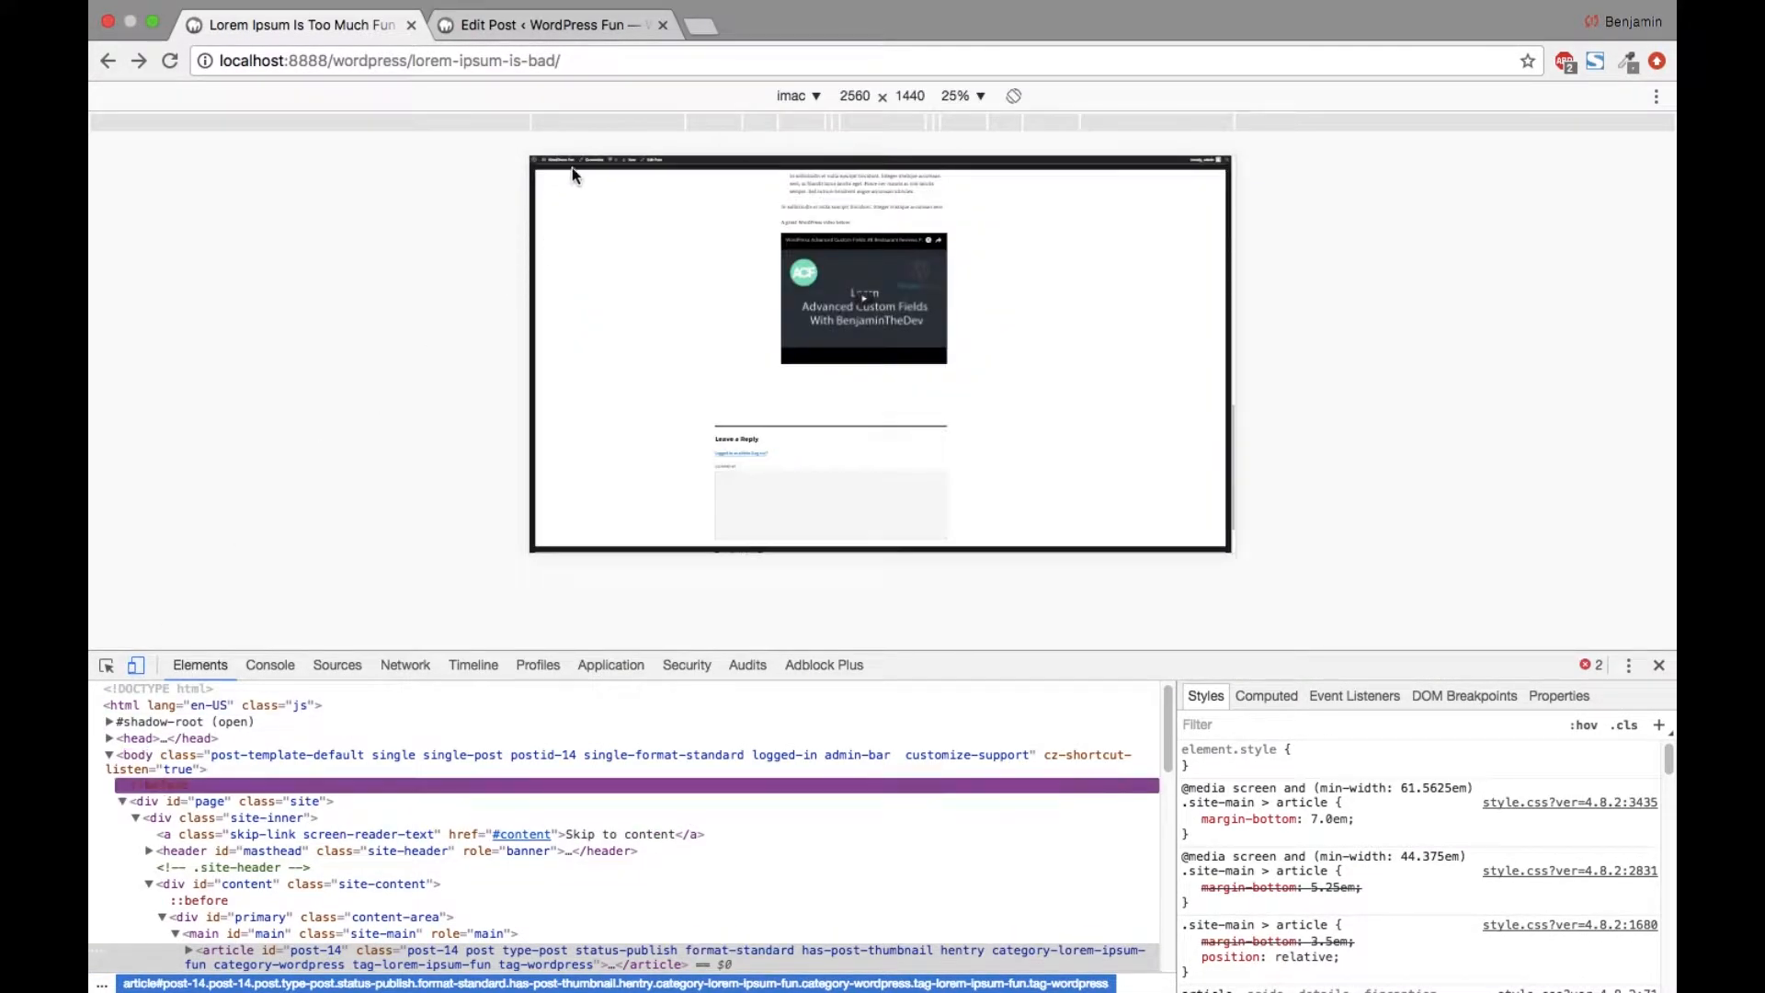
Step: Preview the post as an iPhone 6 Plus at 75% zoom and shrink the developer tools to make room for it
click(798, 96)
click(824, 266)
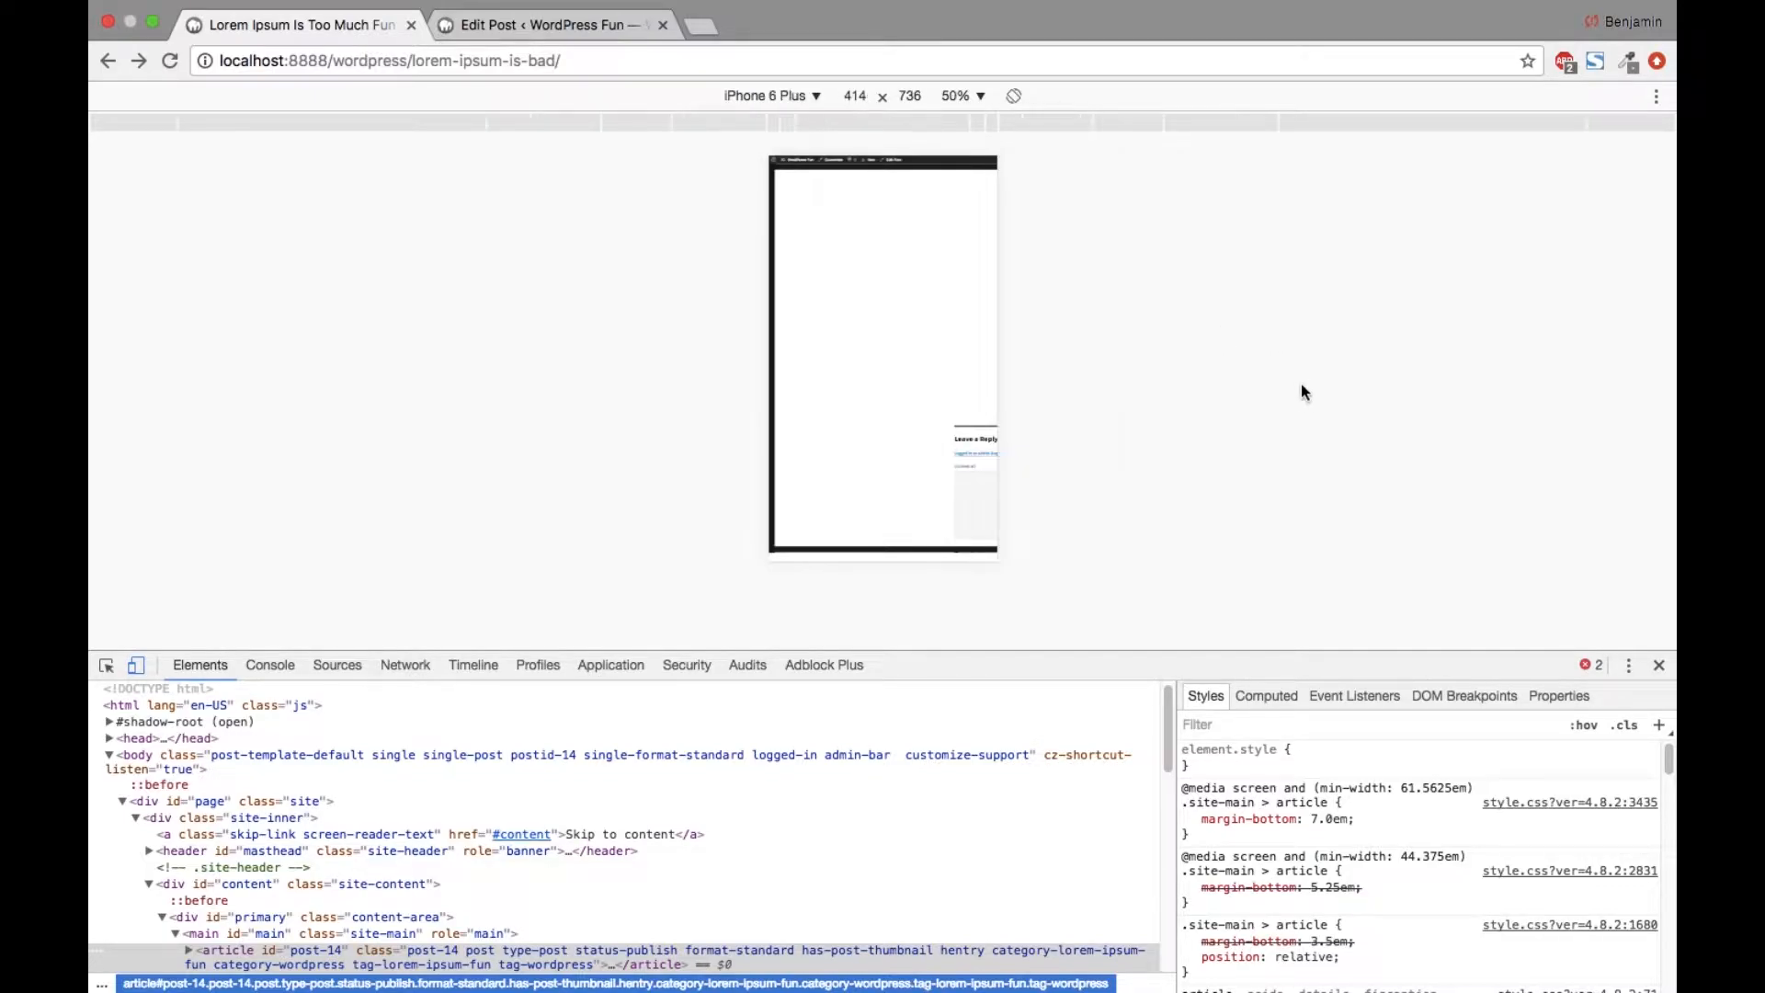
click(977, 99)
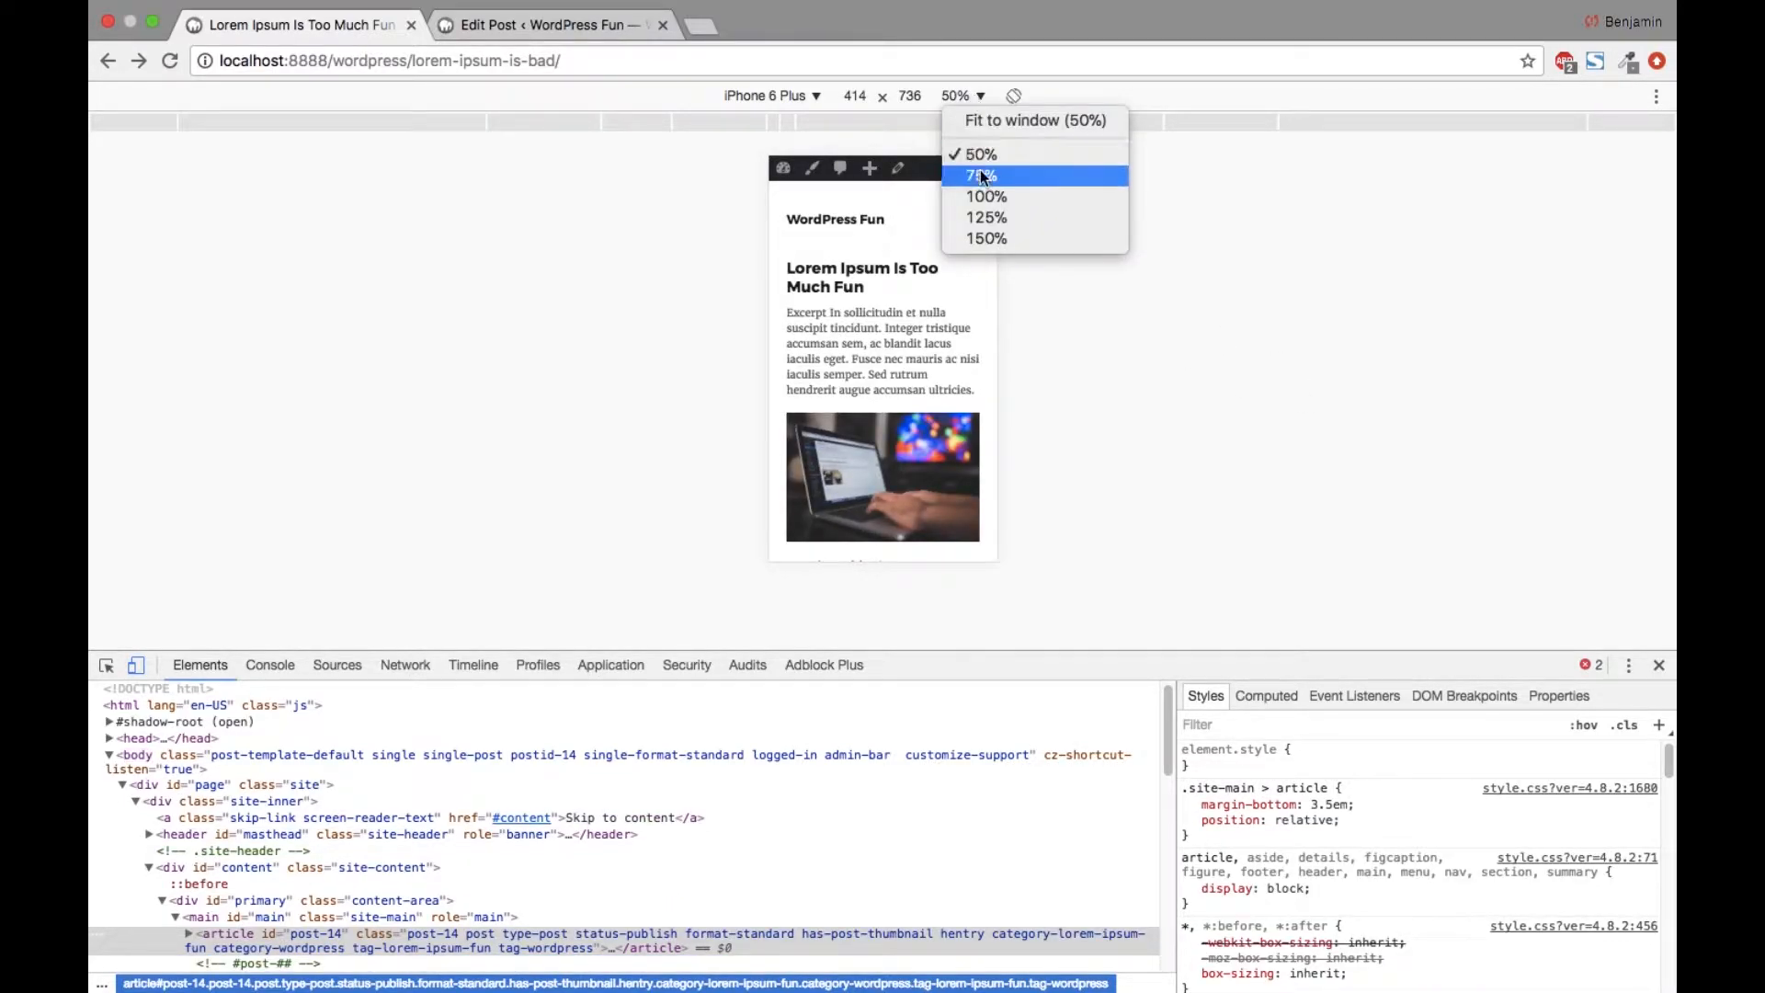
click(1506, 643)
drag(1489, 651, 1508, 915)
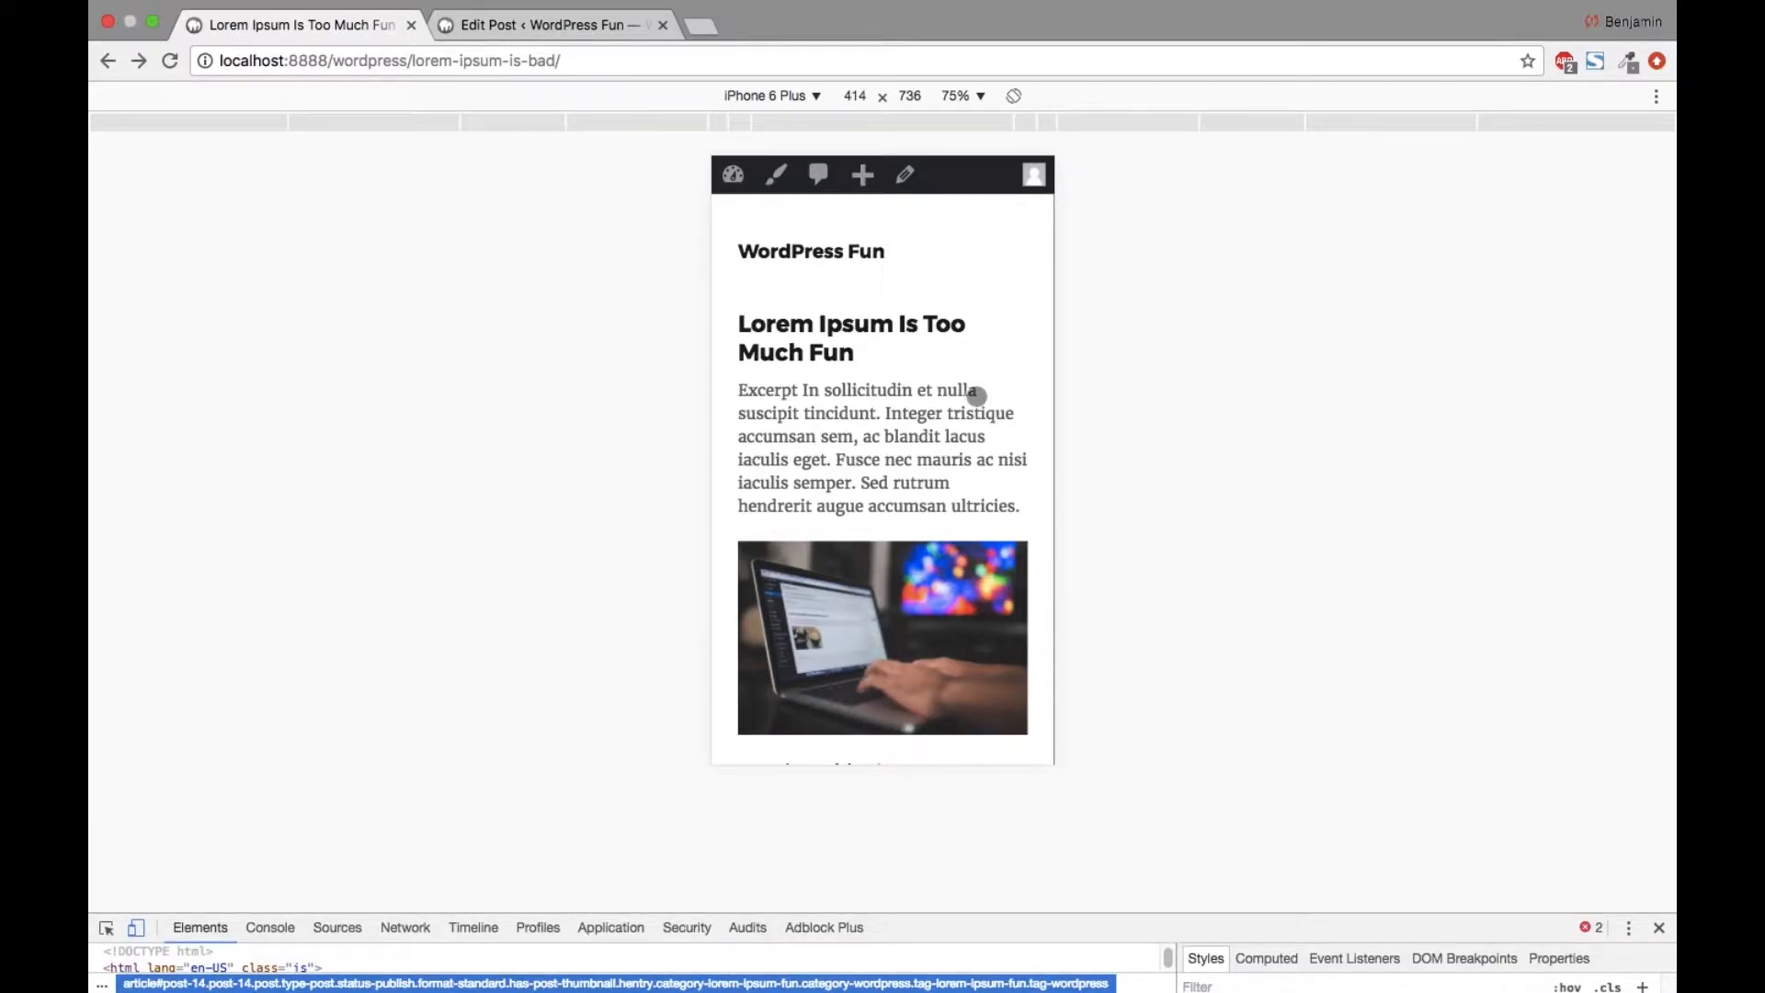
Step: Look through the post's text and images in the mobile preview down to the embedded video
scroll(973, 393, down, 10)
scroll(977, 396, down, 15)
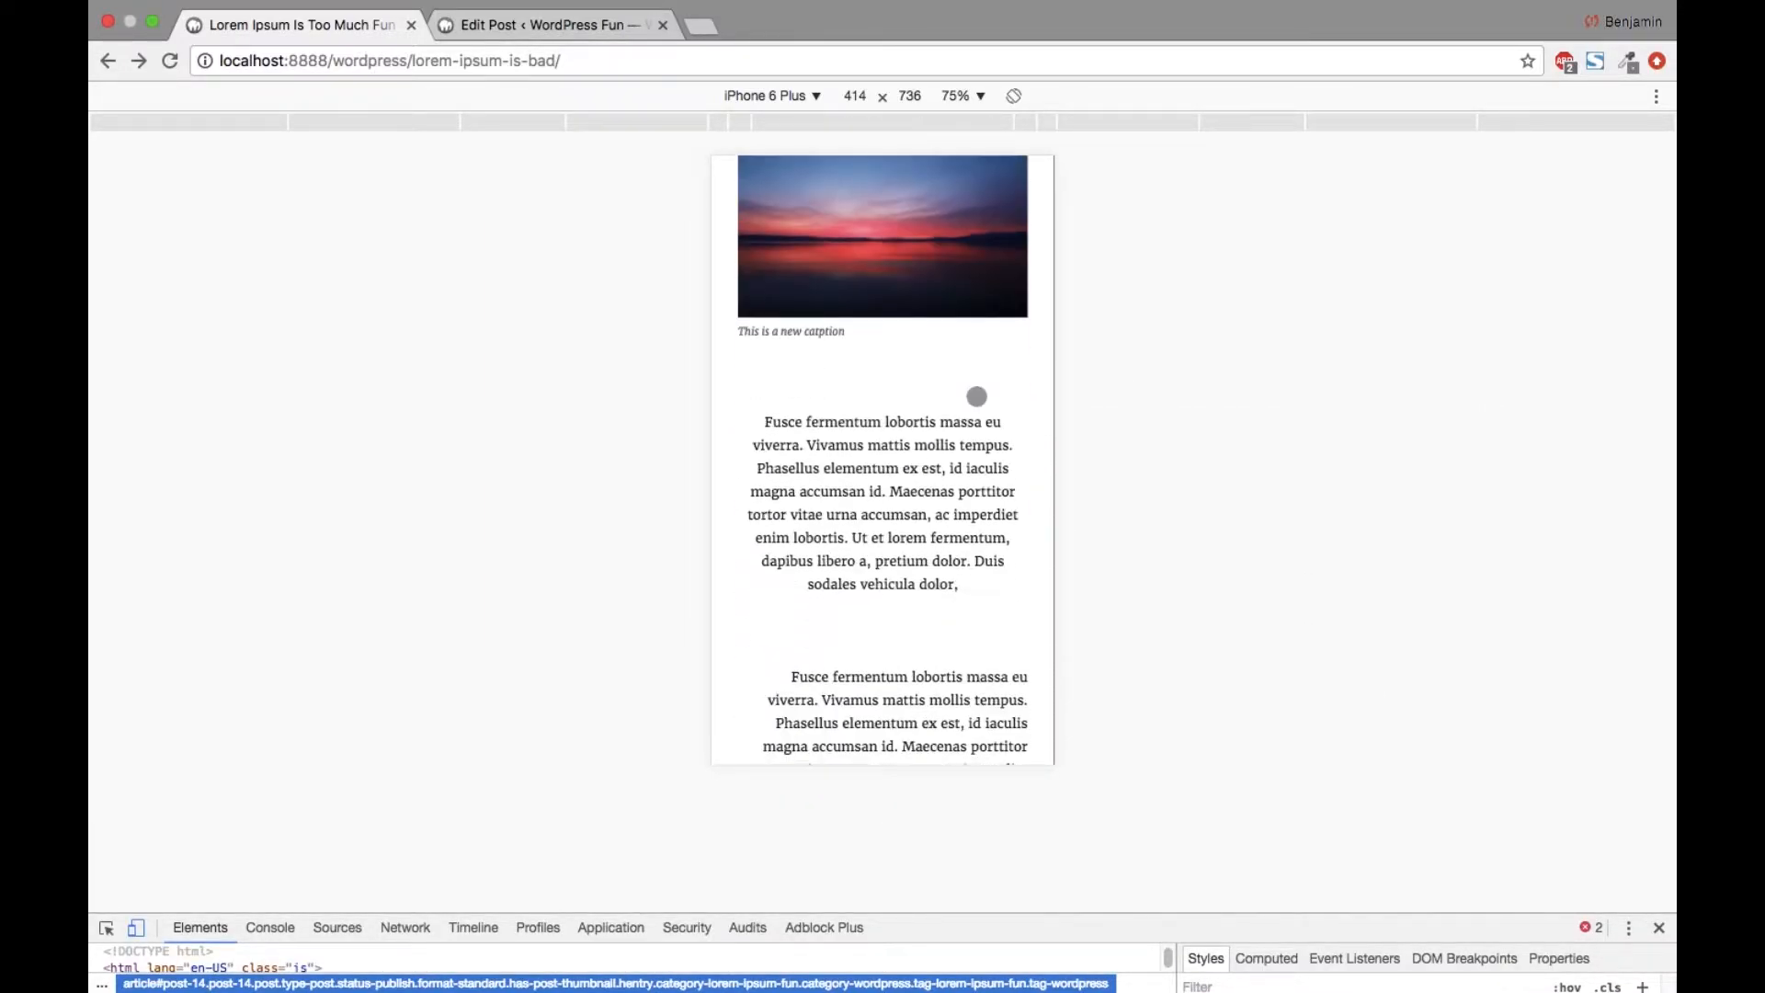
scroll(977, 397, up, 4)
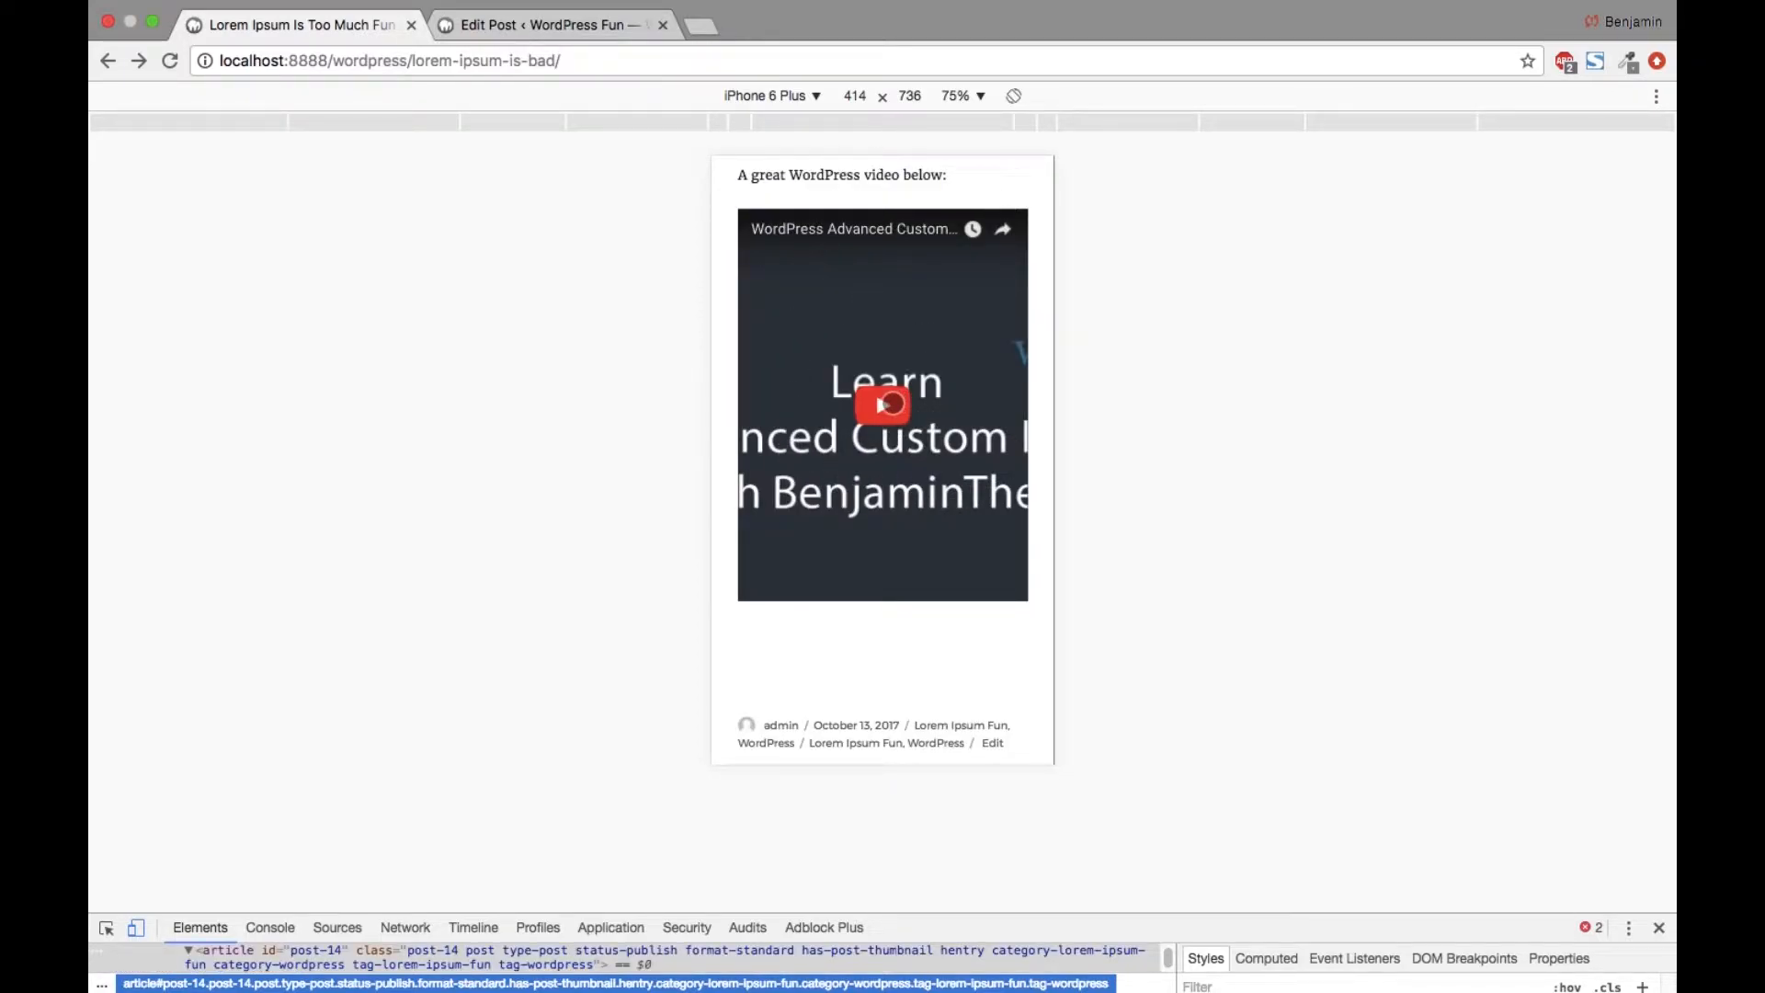
Step: Play the embedded WordPress video in the mobile preview, skip ahead to about 8 minutes and pause it
click(890, 404)
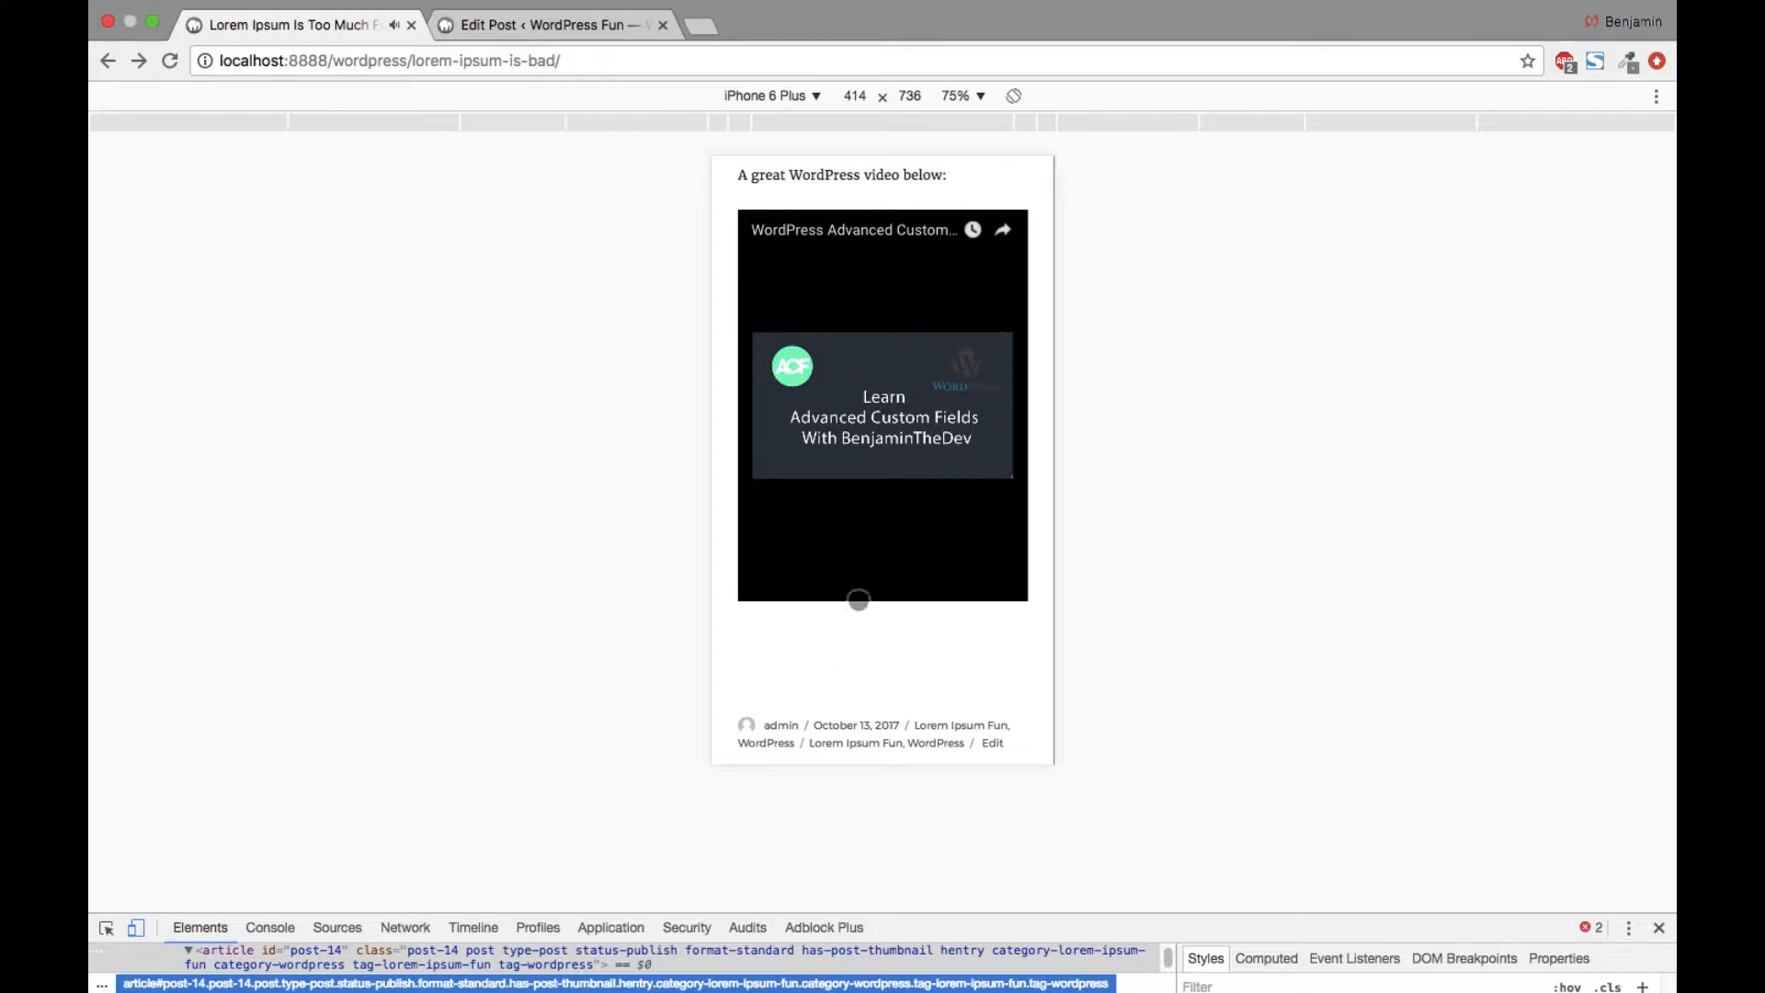
click(865, 372)
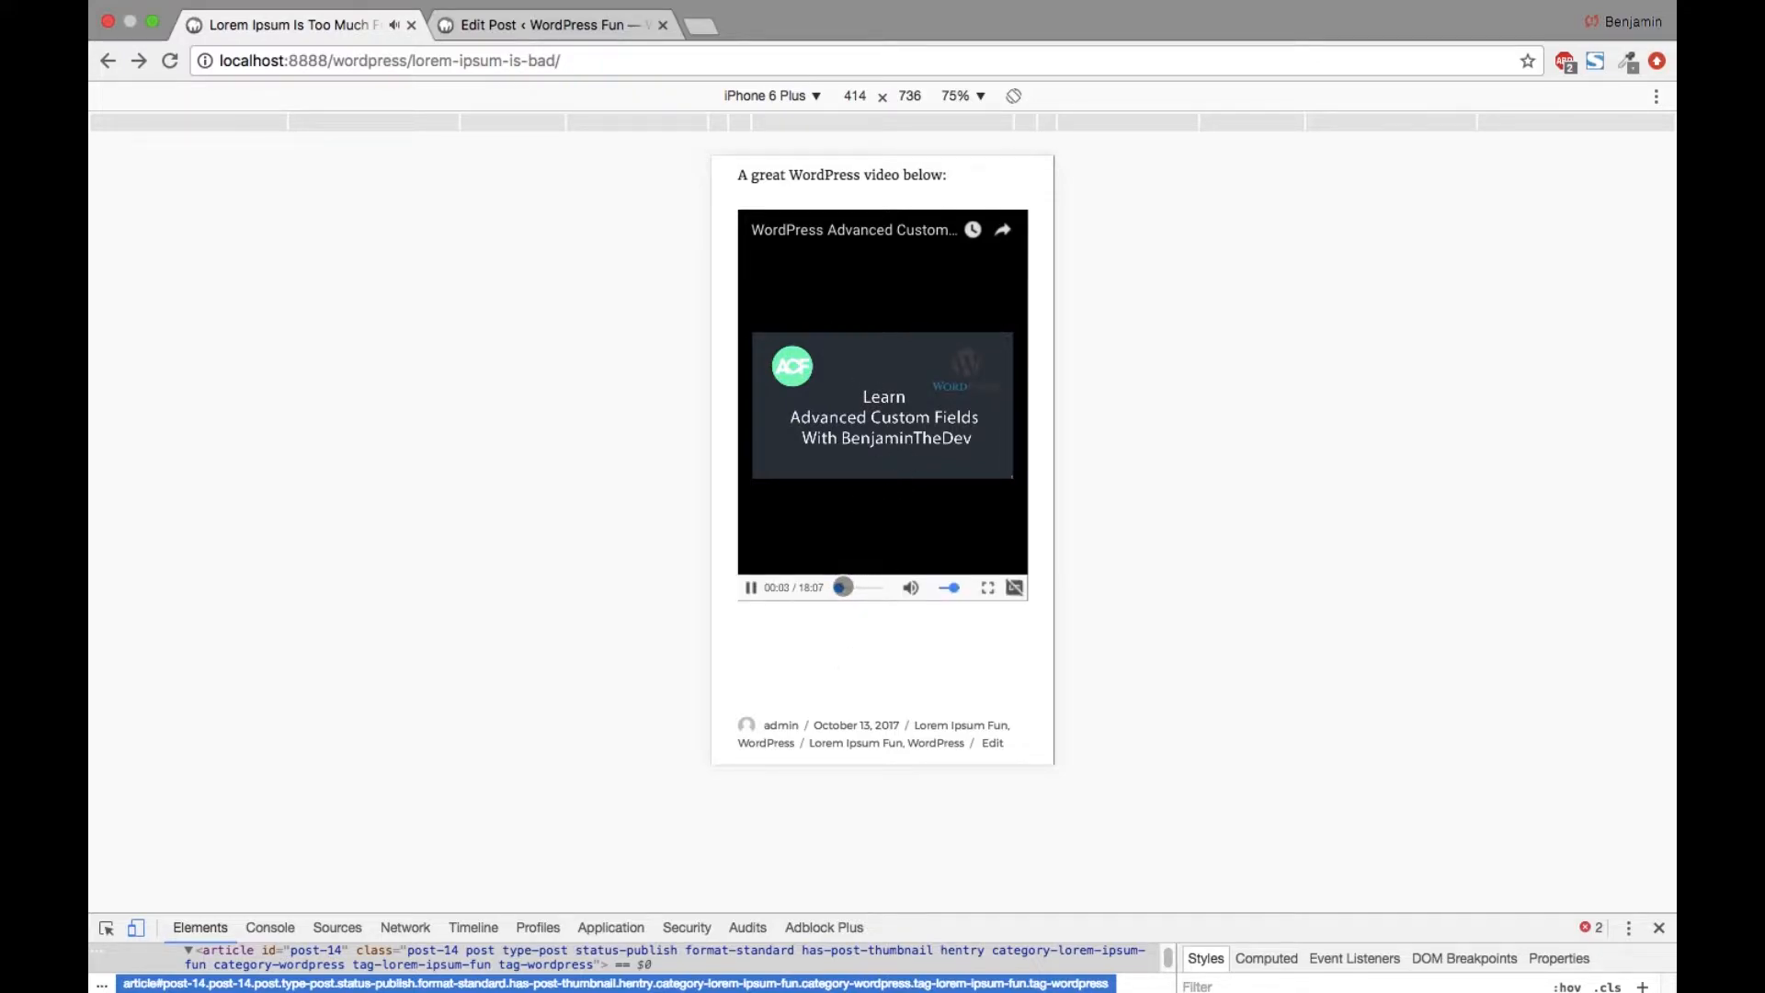
drag(848, 587, 858, 588)
click(750, 589)
scroll(874, 441, down, 6)
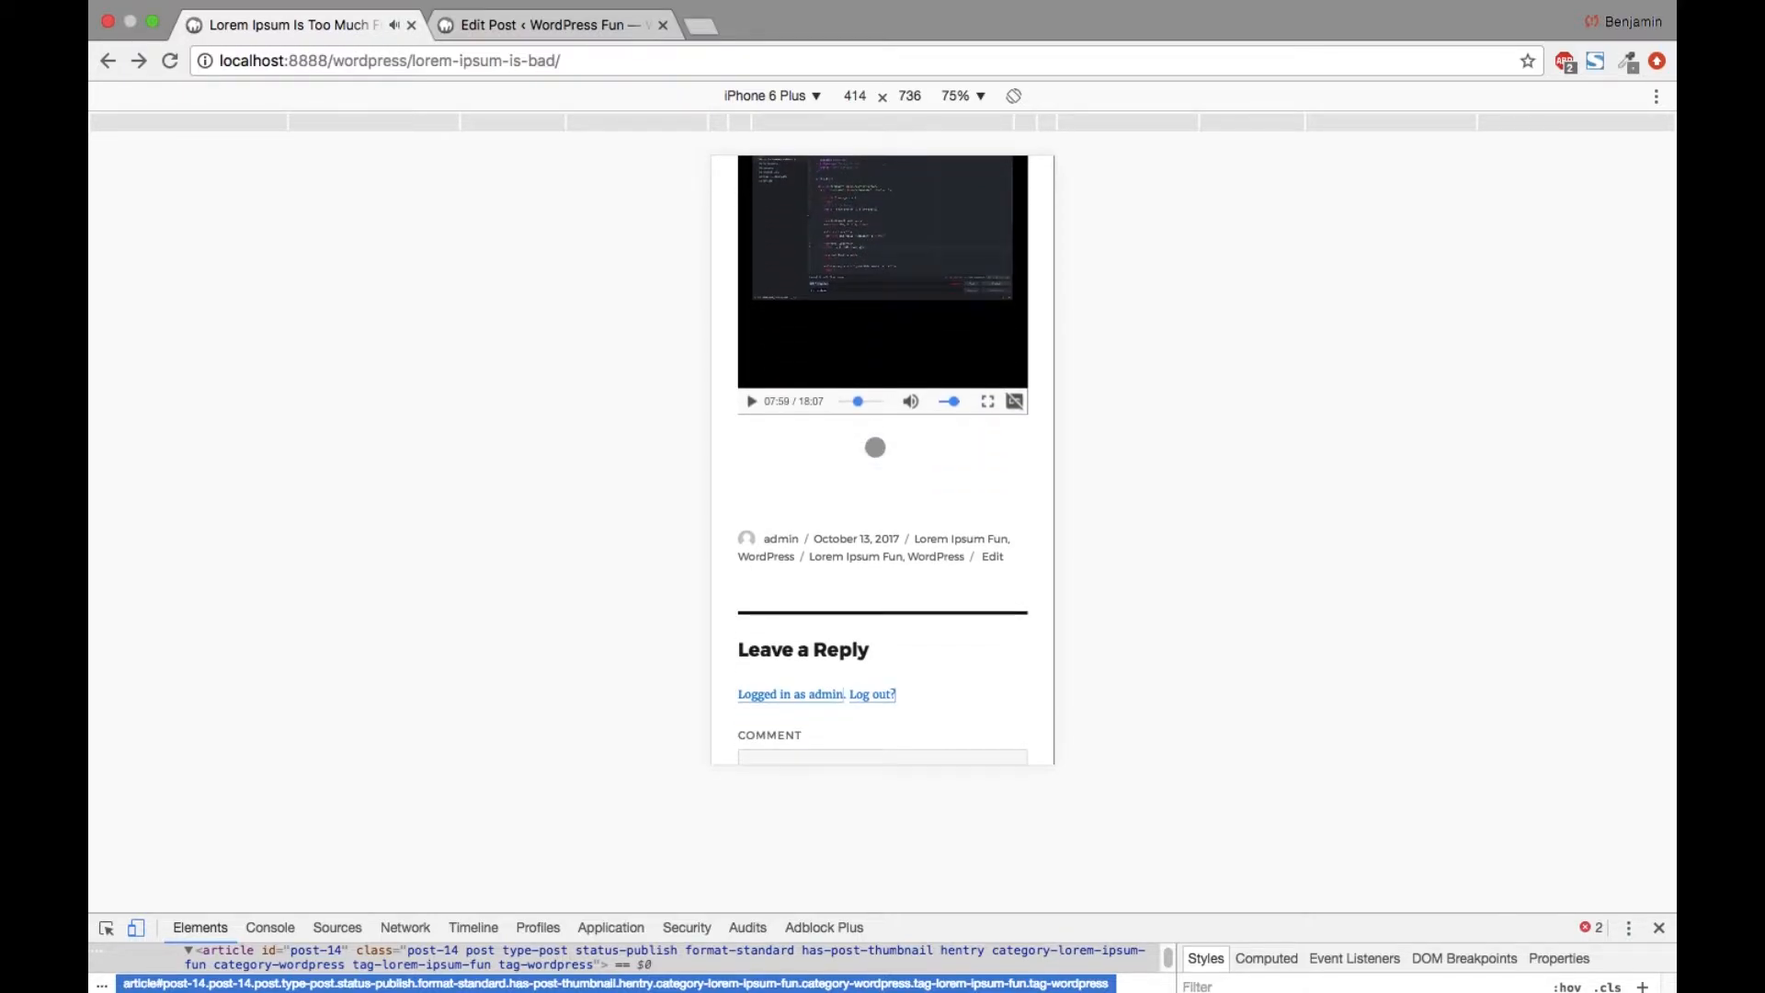
Step: Close the developer tools and check the logged-in comment form below the post
click(1657, 924)
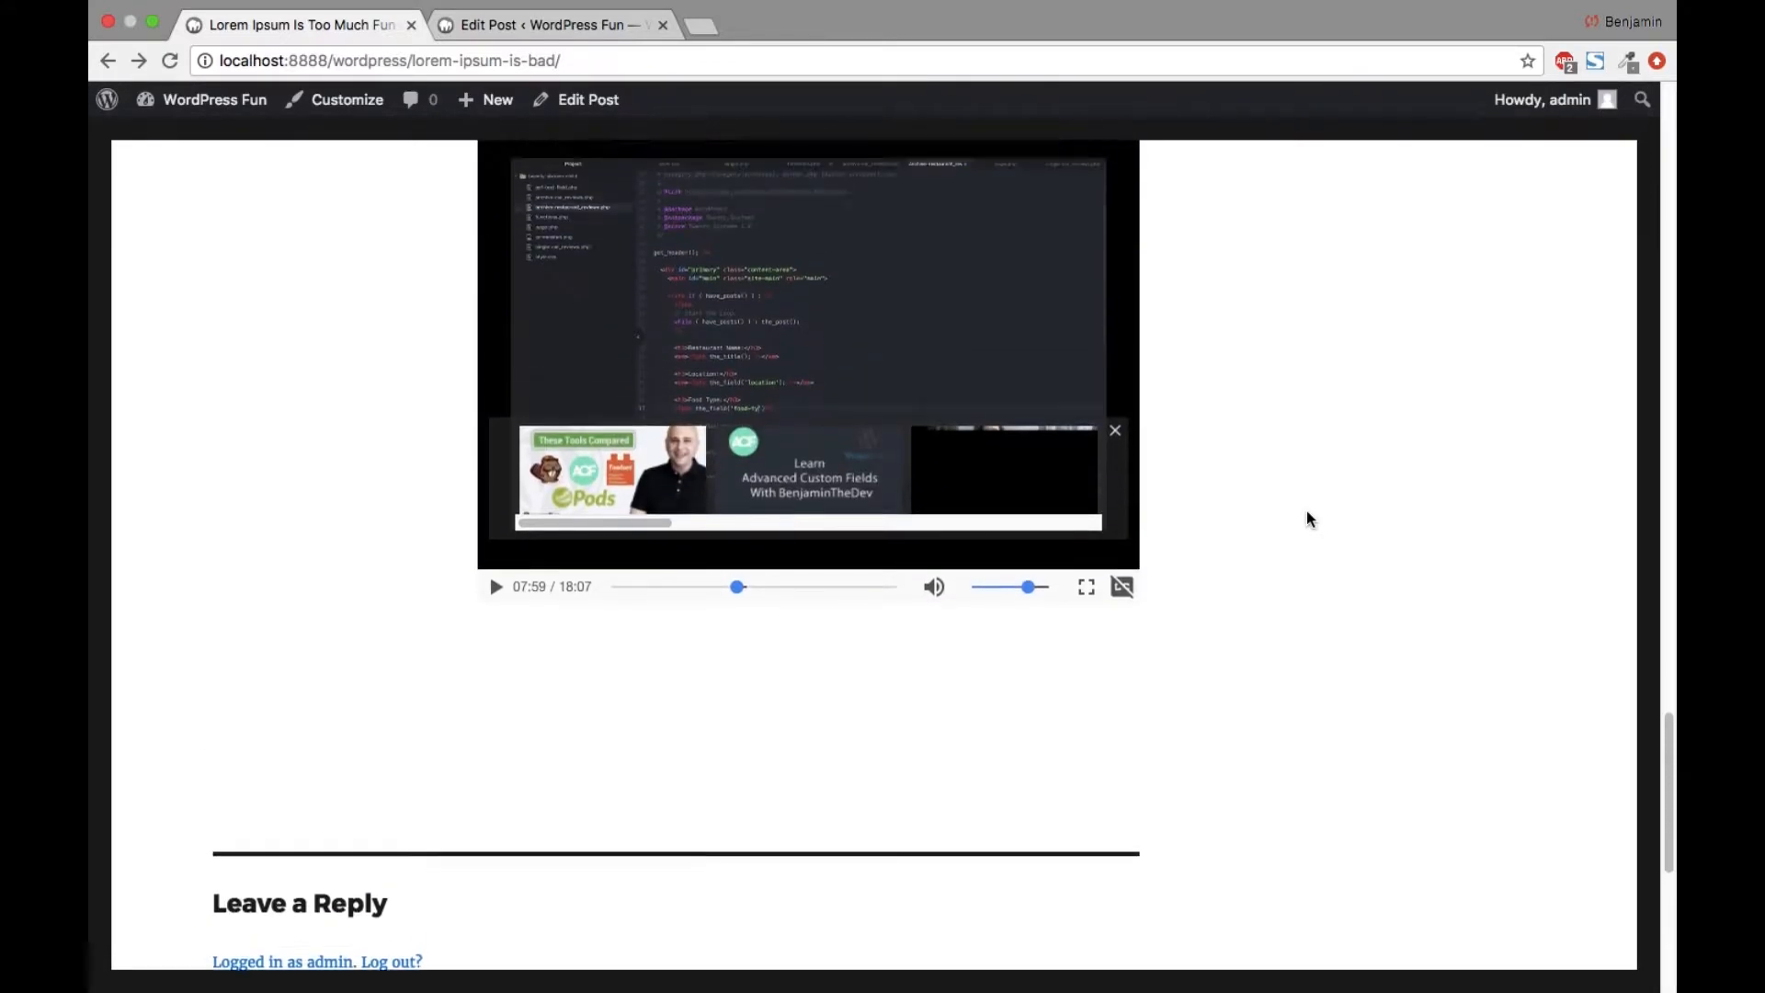
click(264, 631)
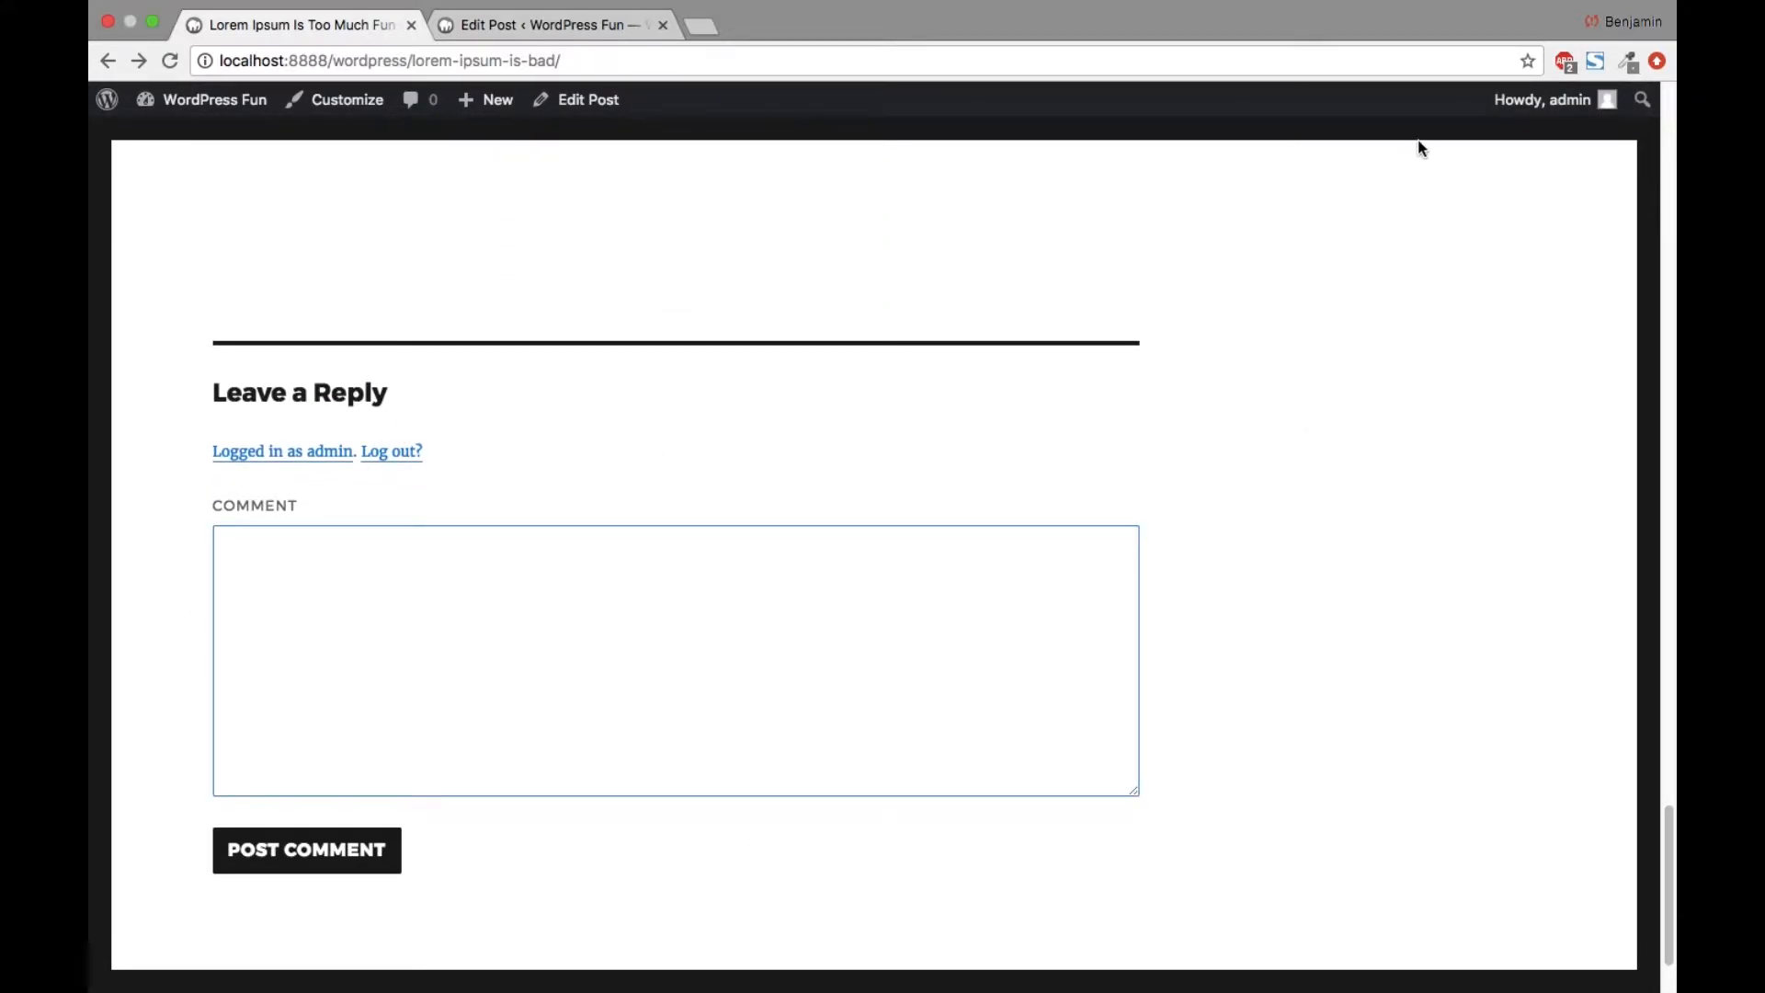
mouse_move(1544, 92)
Step: Open the WordPress Fun site in an incognito window and go to the post "Lorem Ipsum Is Too Much Fun" without logging in
right_click(204, 115)
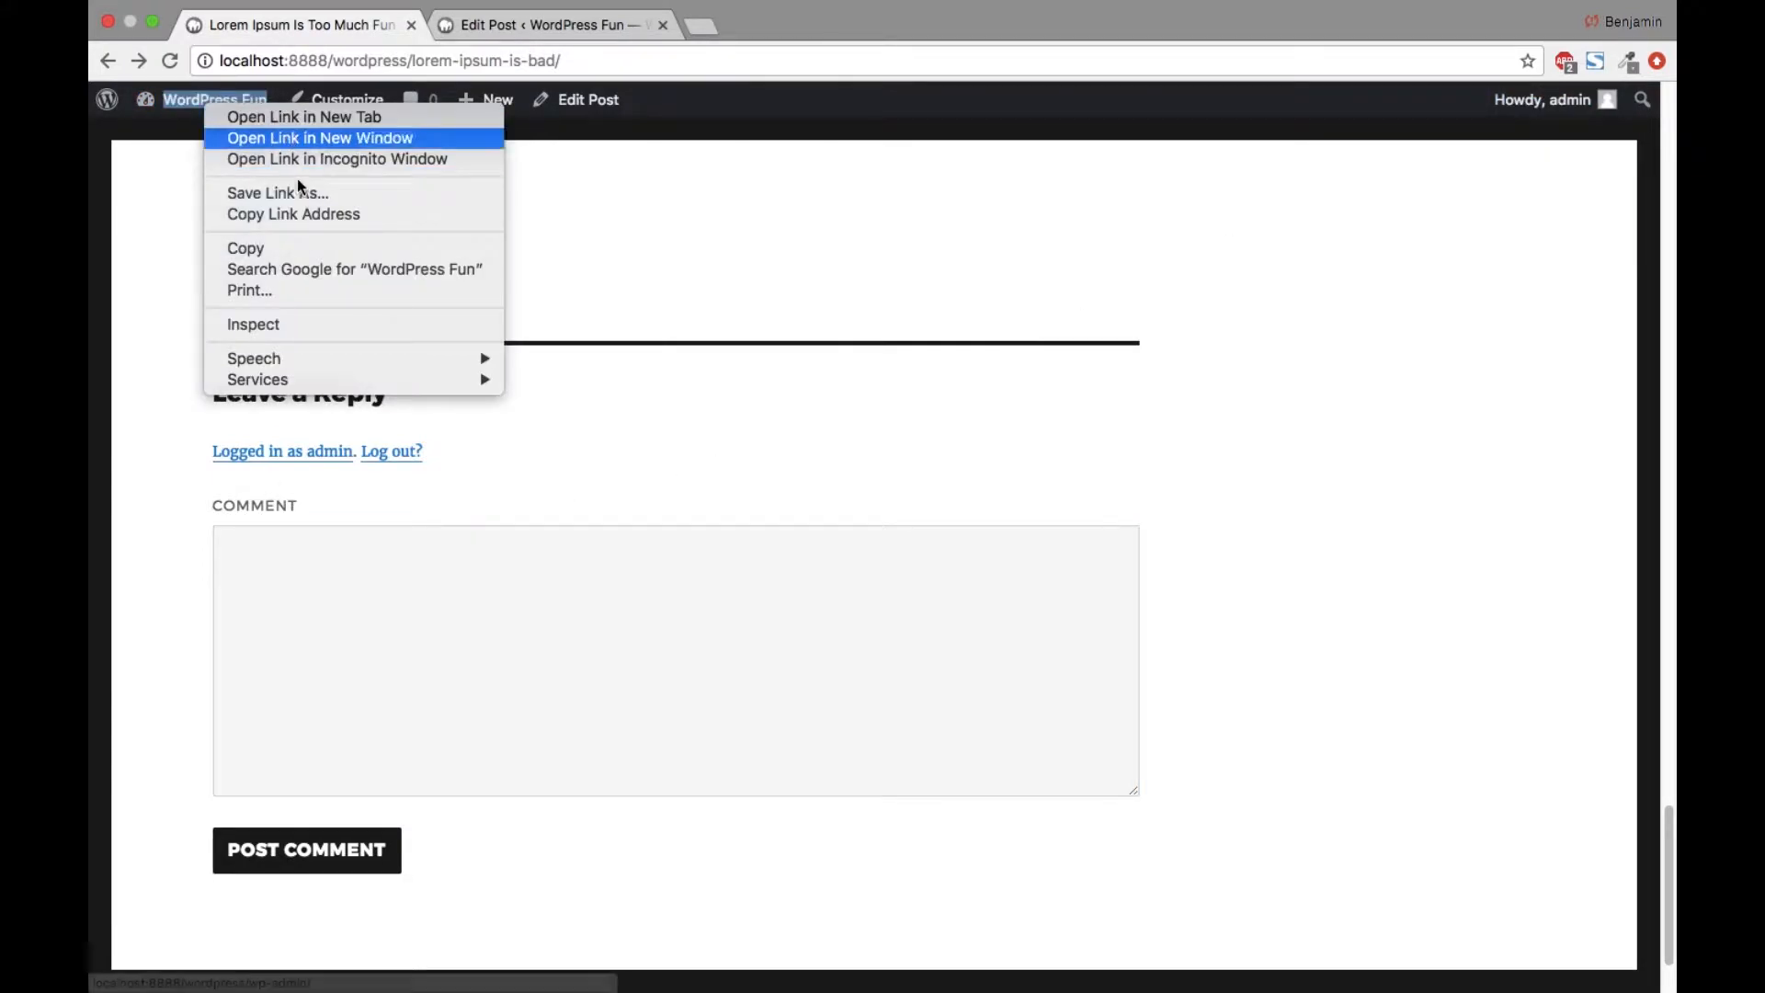
click(782, 287)
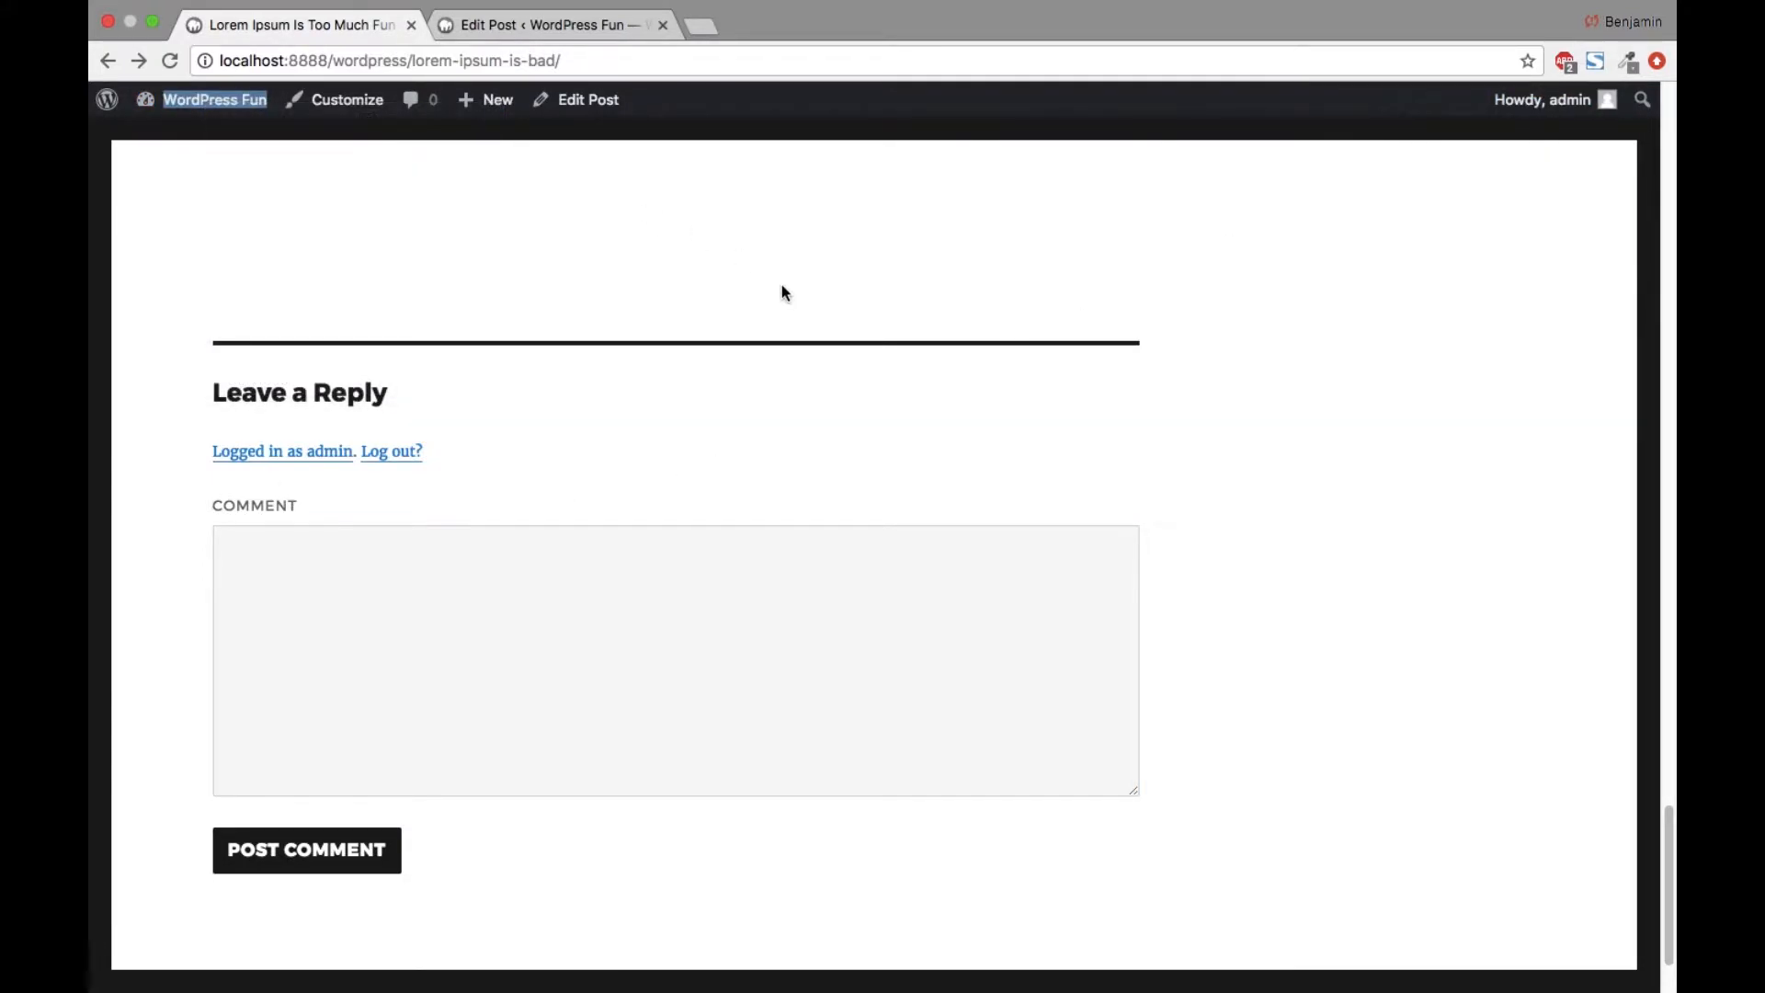
right_click(229, 98)
click(323, 152)
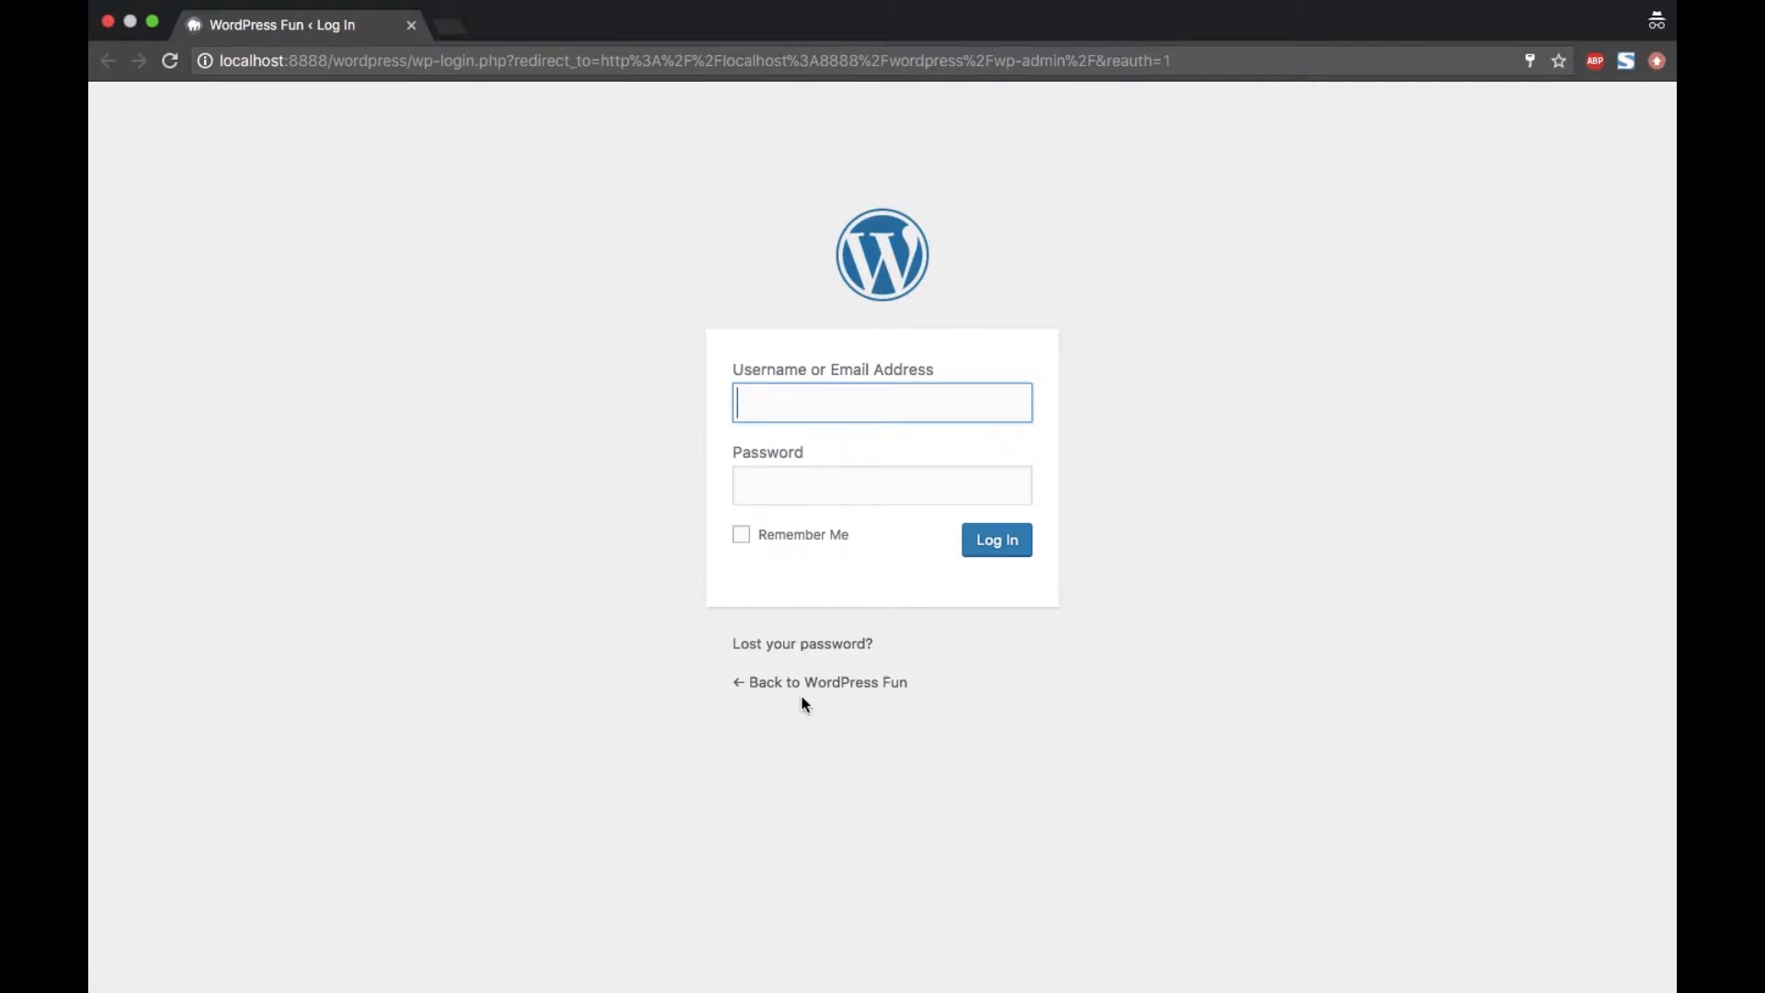
click(821, 690)
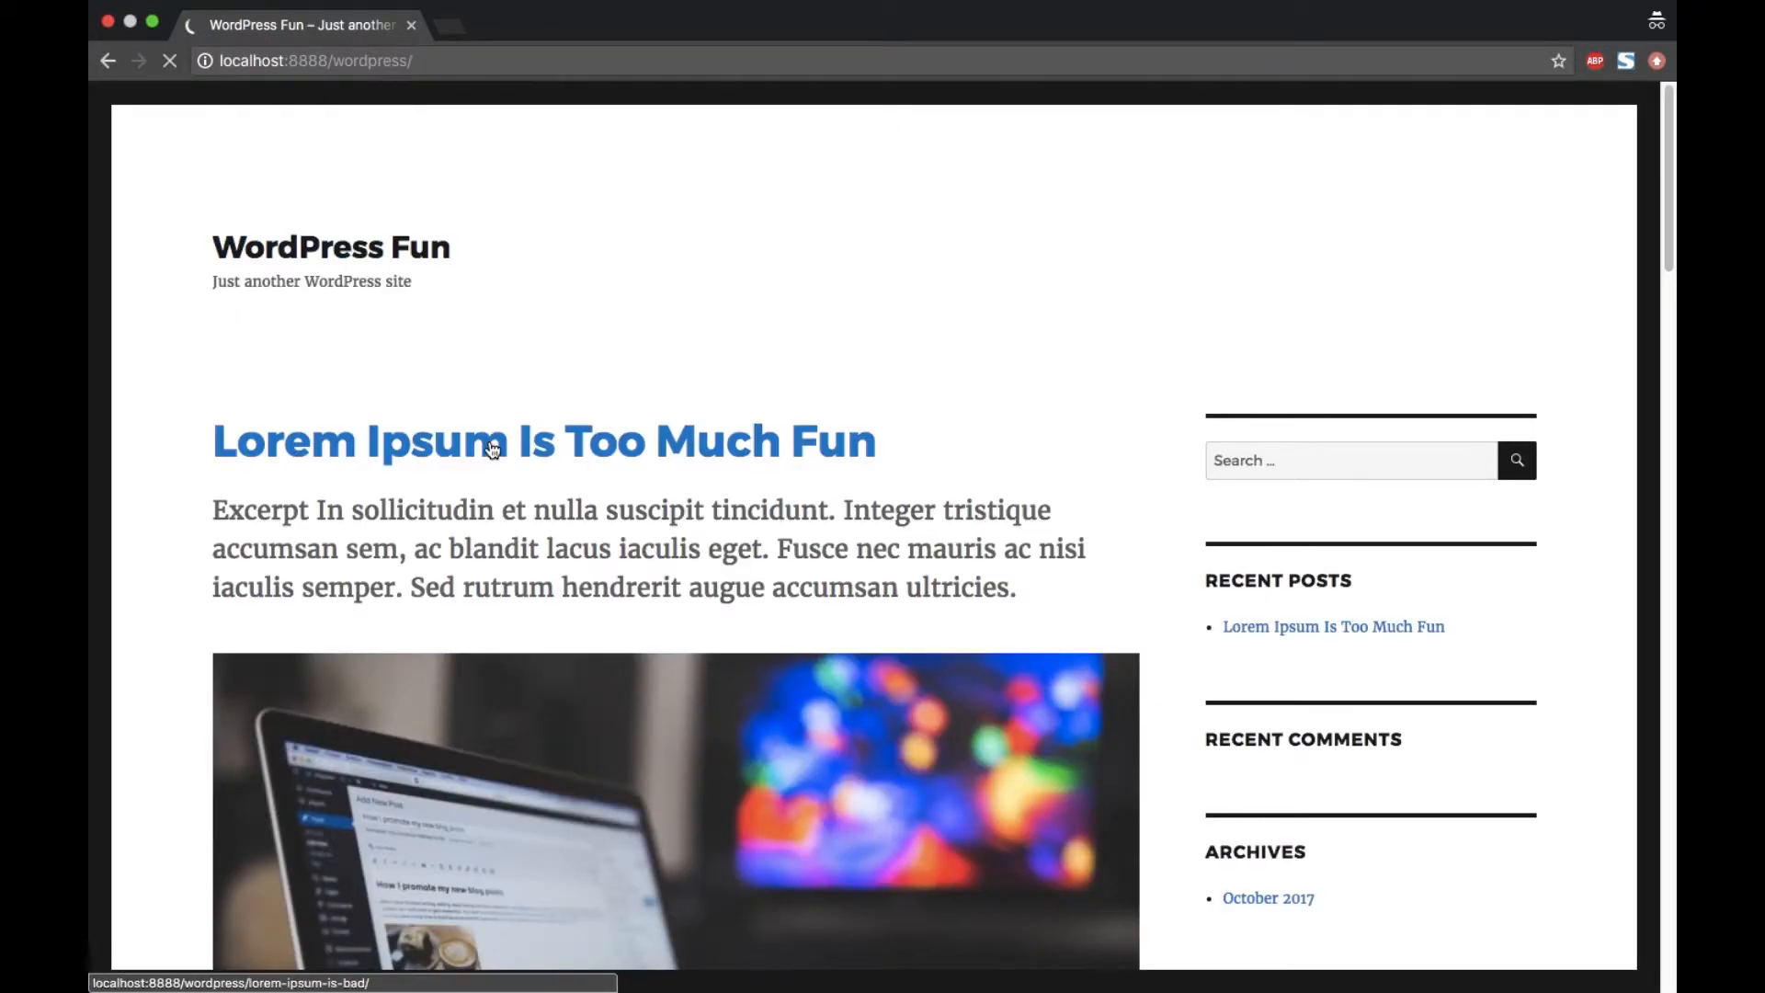
click(493, 449)
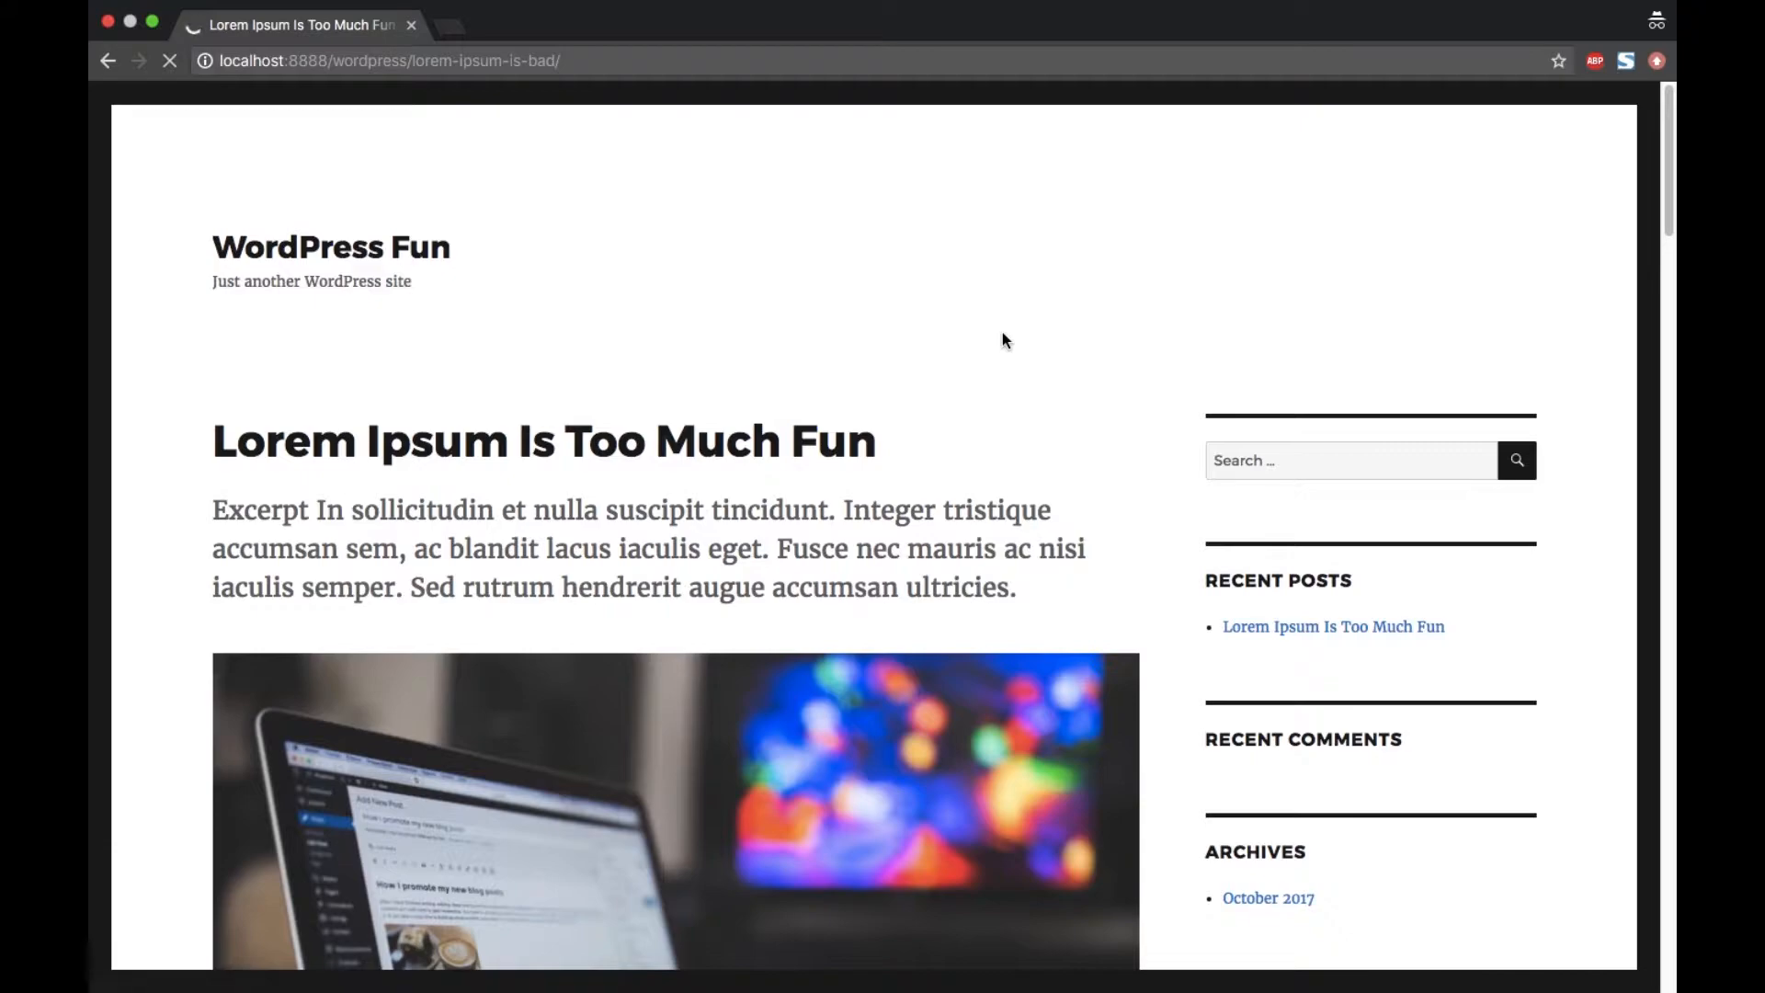
Step: Check the Name, Email and Website fields of the logged-out comment form, and return to the logged-in browser window
scroll(1002, 341, down, 20)
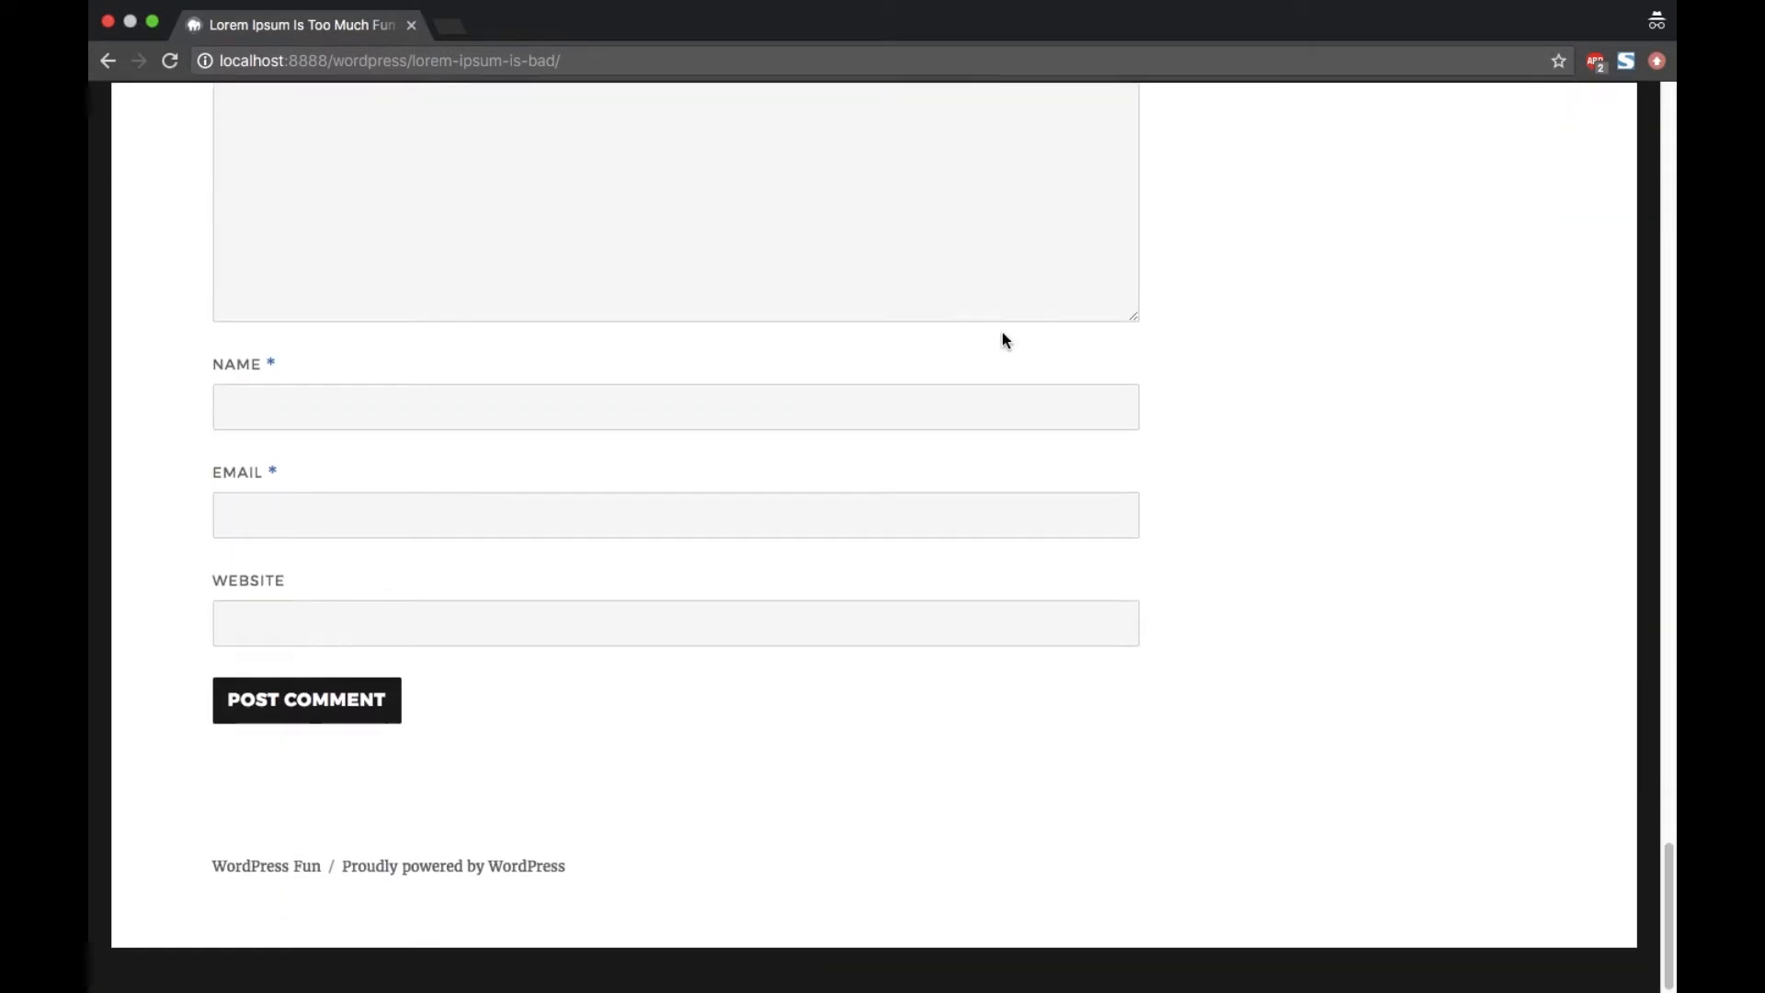
scroll(1002, 340, up, 3)
click(496, 333)
click(437, 643)
click(407, 765)
key(Tab)
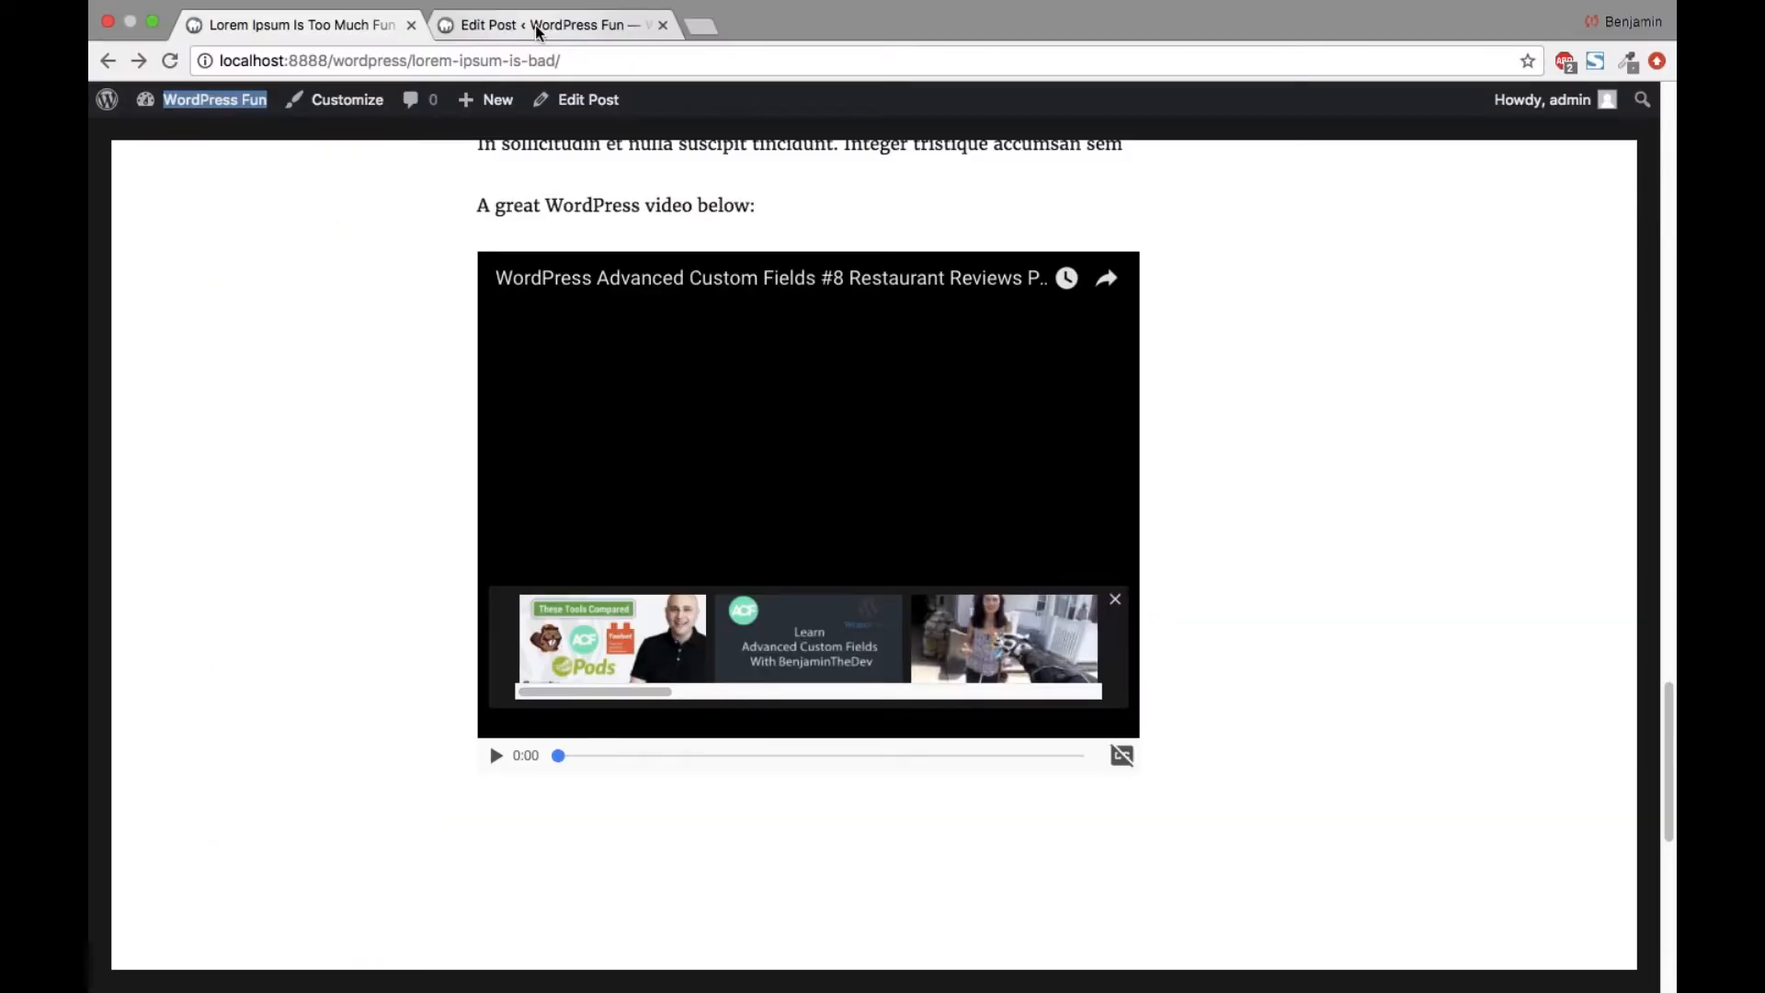
Step: Go back to the WordPress admin, list all posts and examine the quick-edit options of "Lorem Ipsum Is Too Much Fun"
click(538, 30)
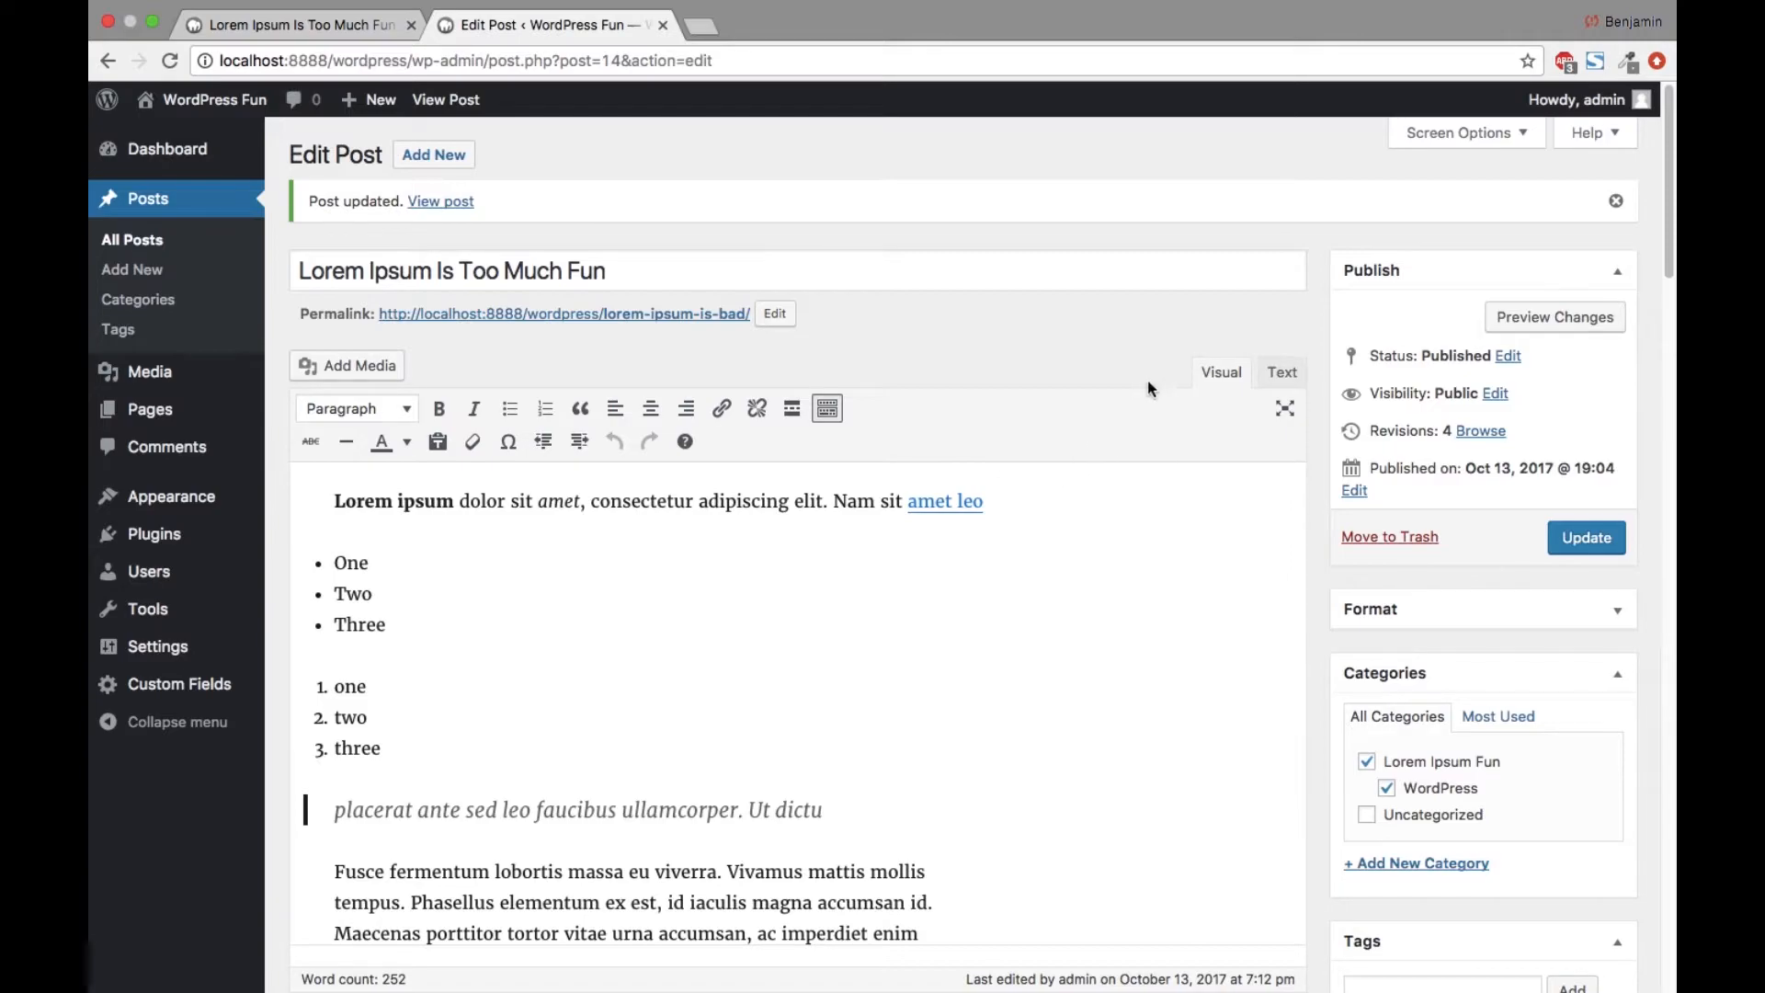
click(142, 244)
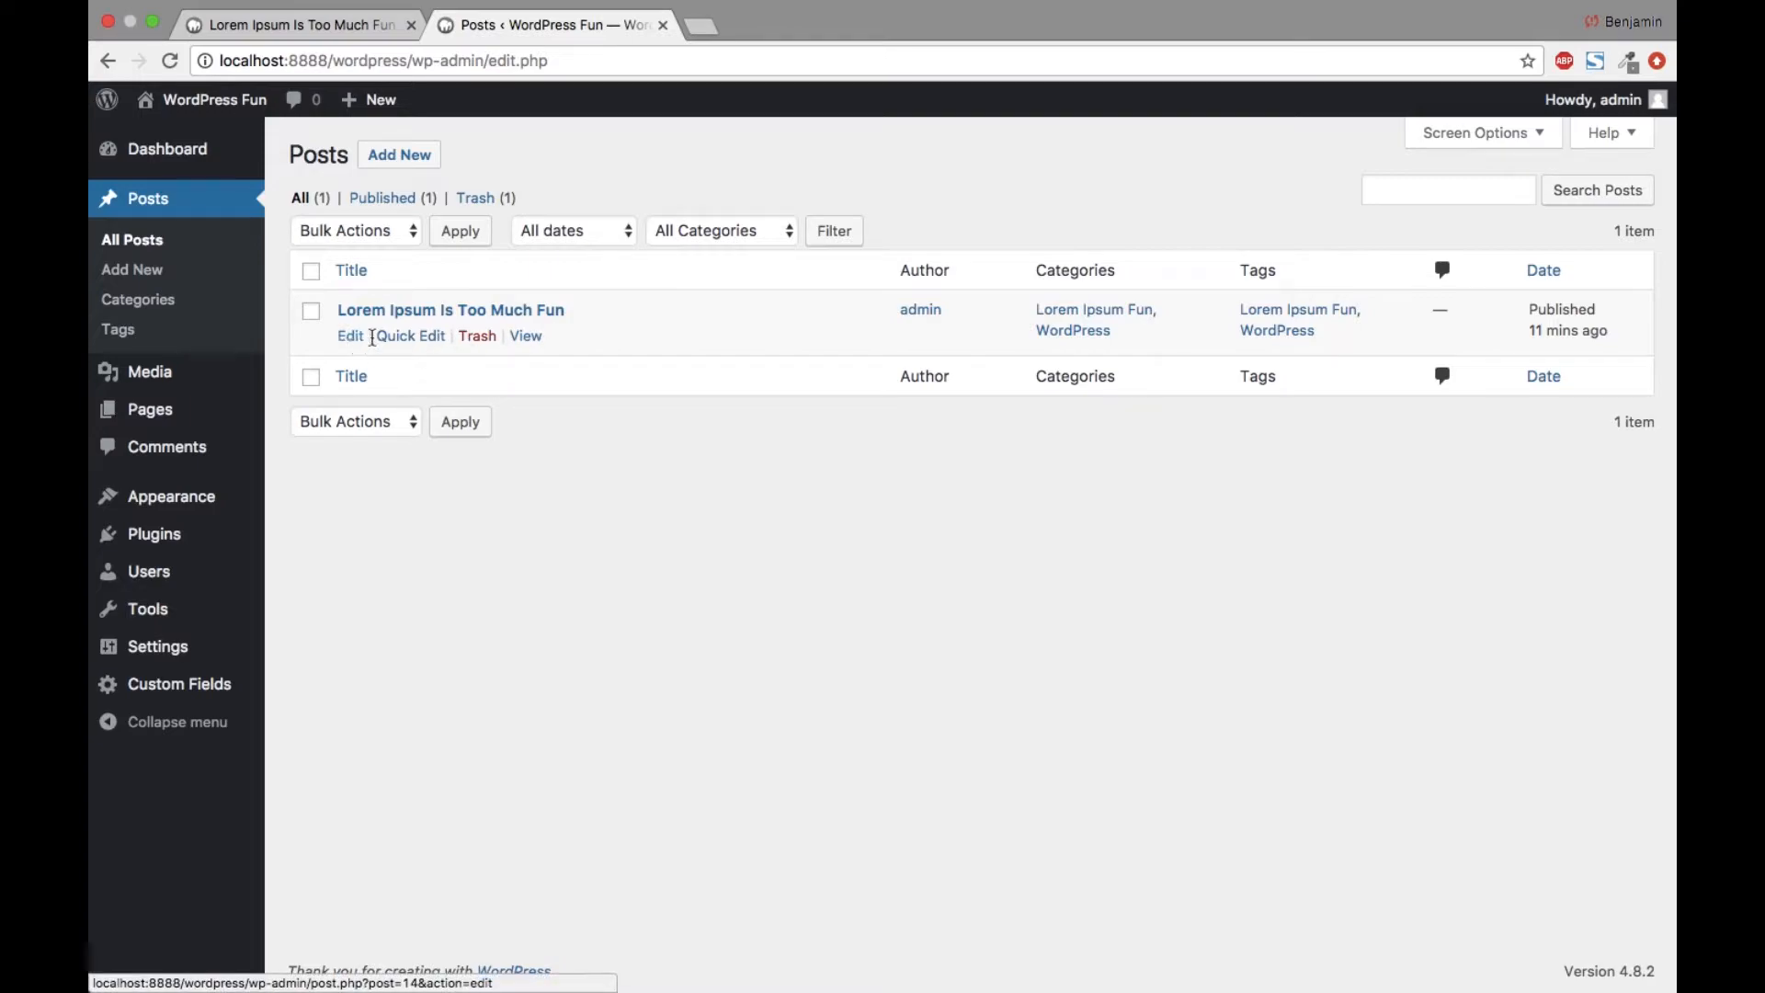
click(388, 335)
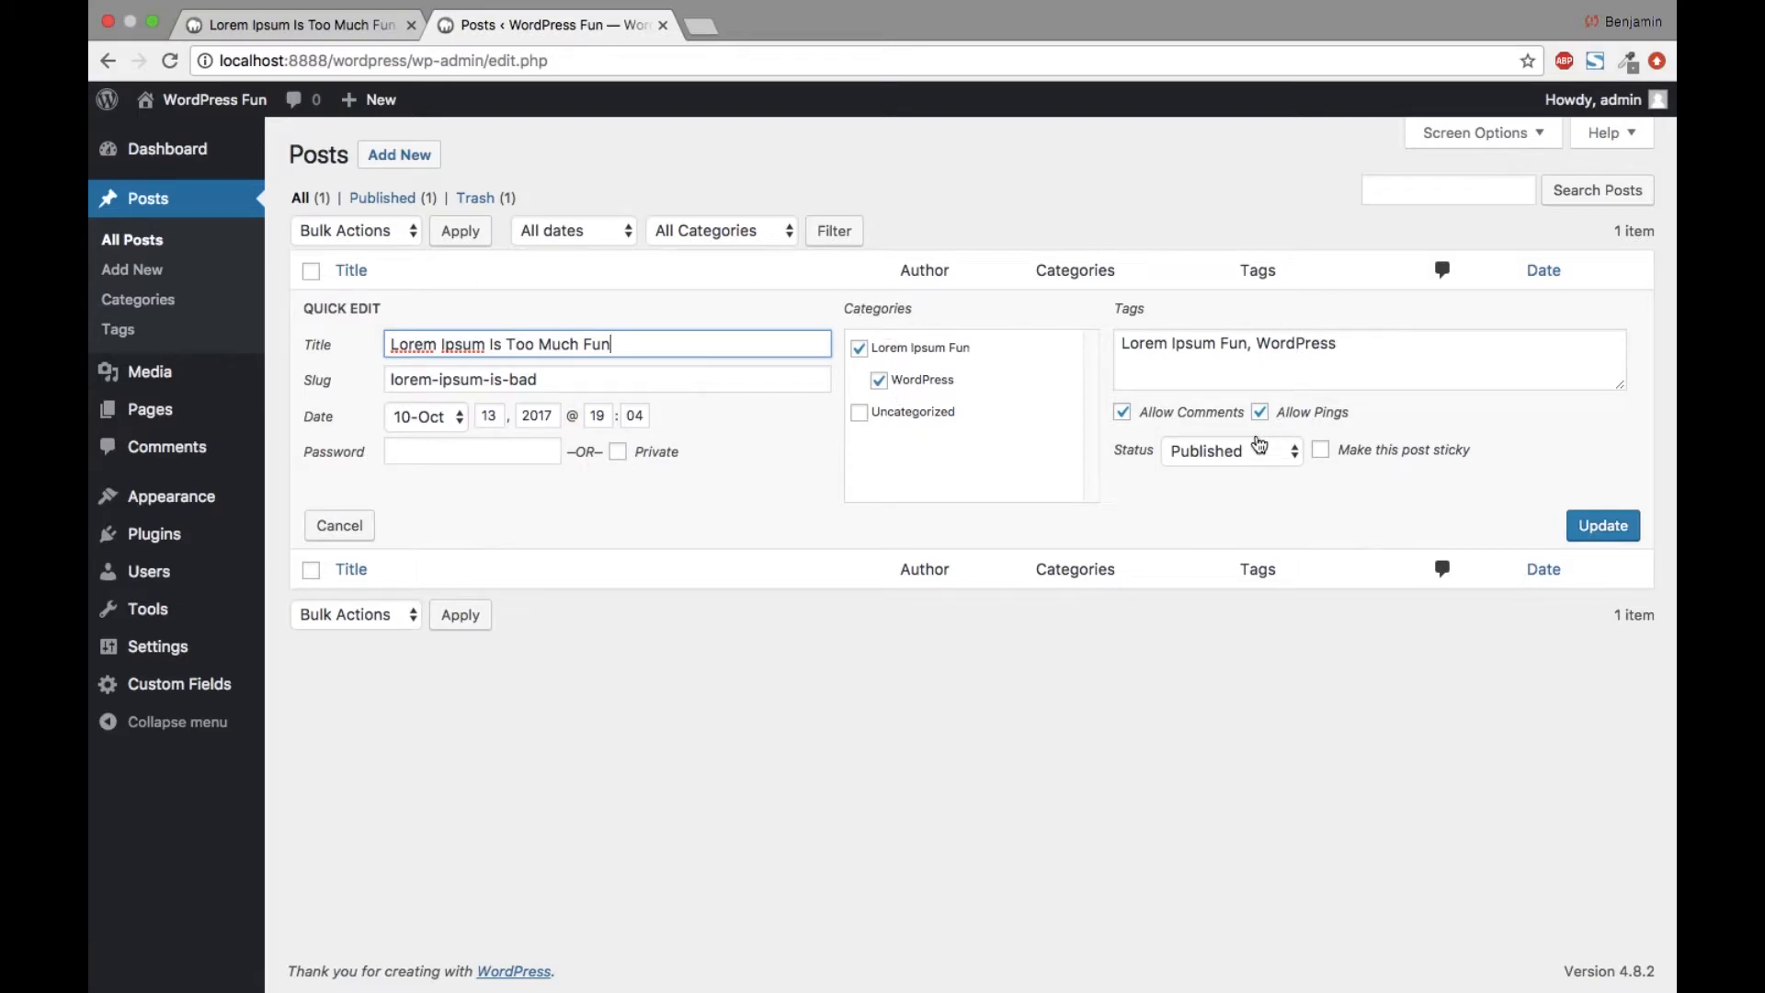
Step: Open the post category Uncategorized for editing and change its name to "newname"
click(108, 302)
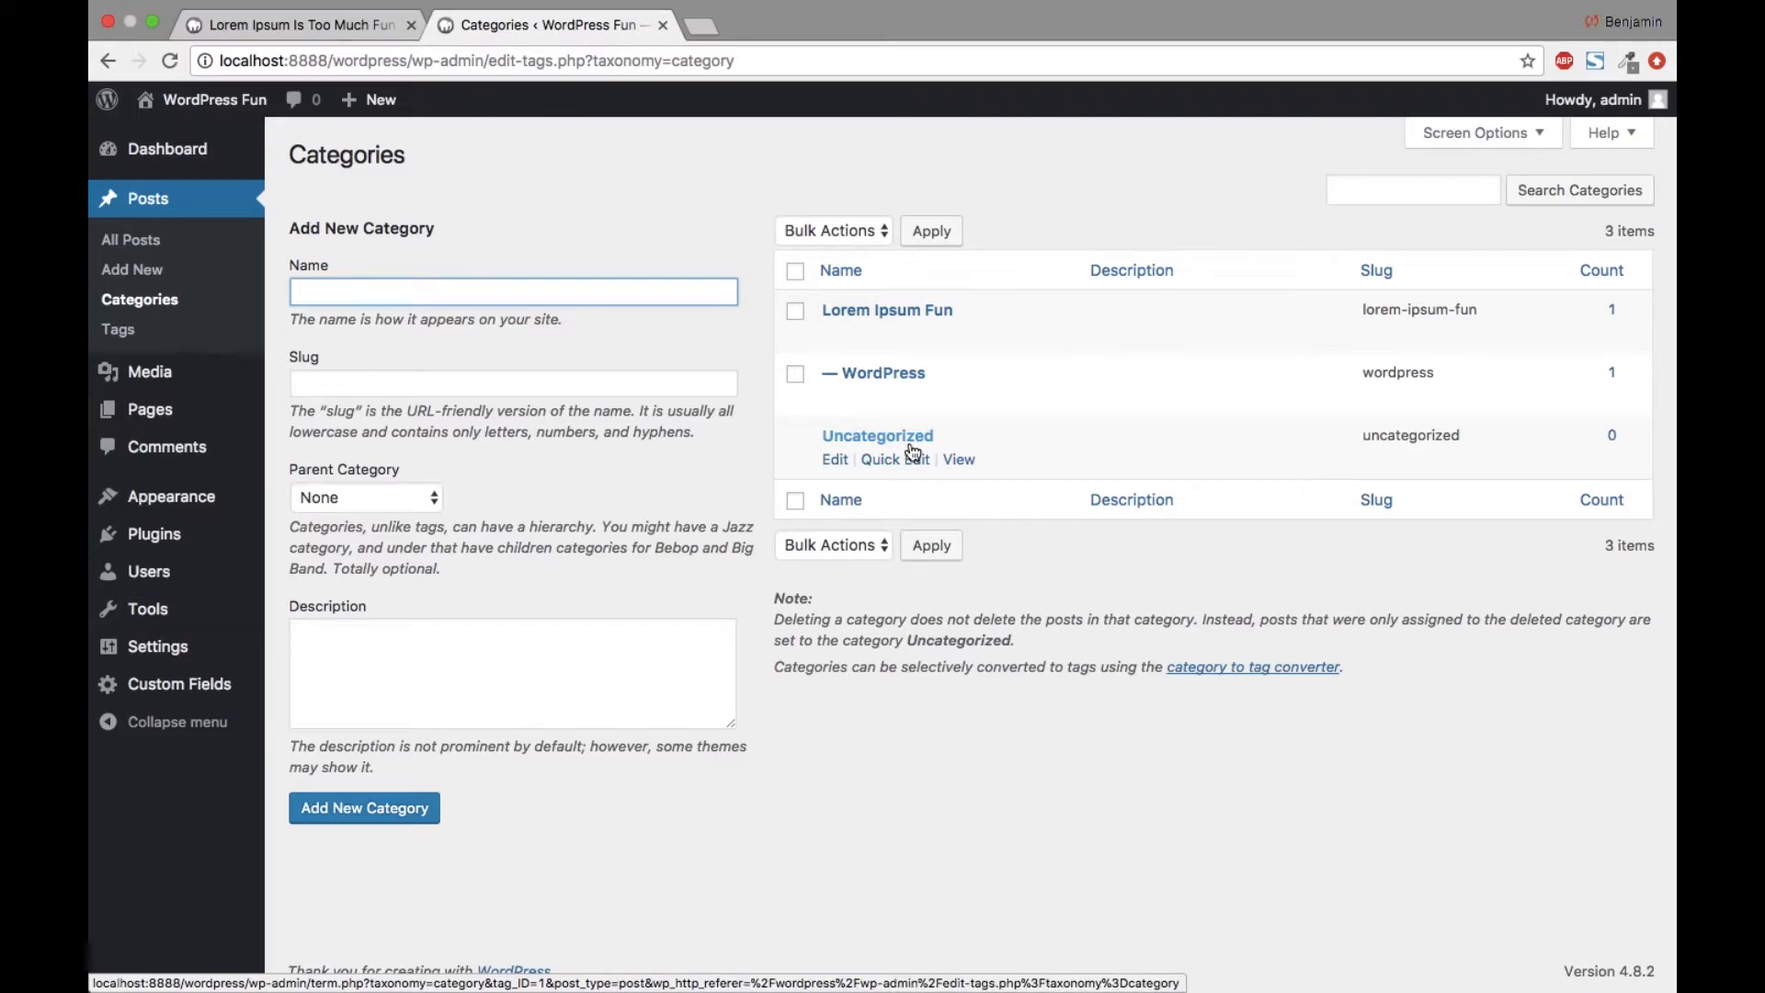
click(833, 459)
click(668, 214)
double_click(668, 214)
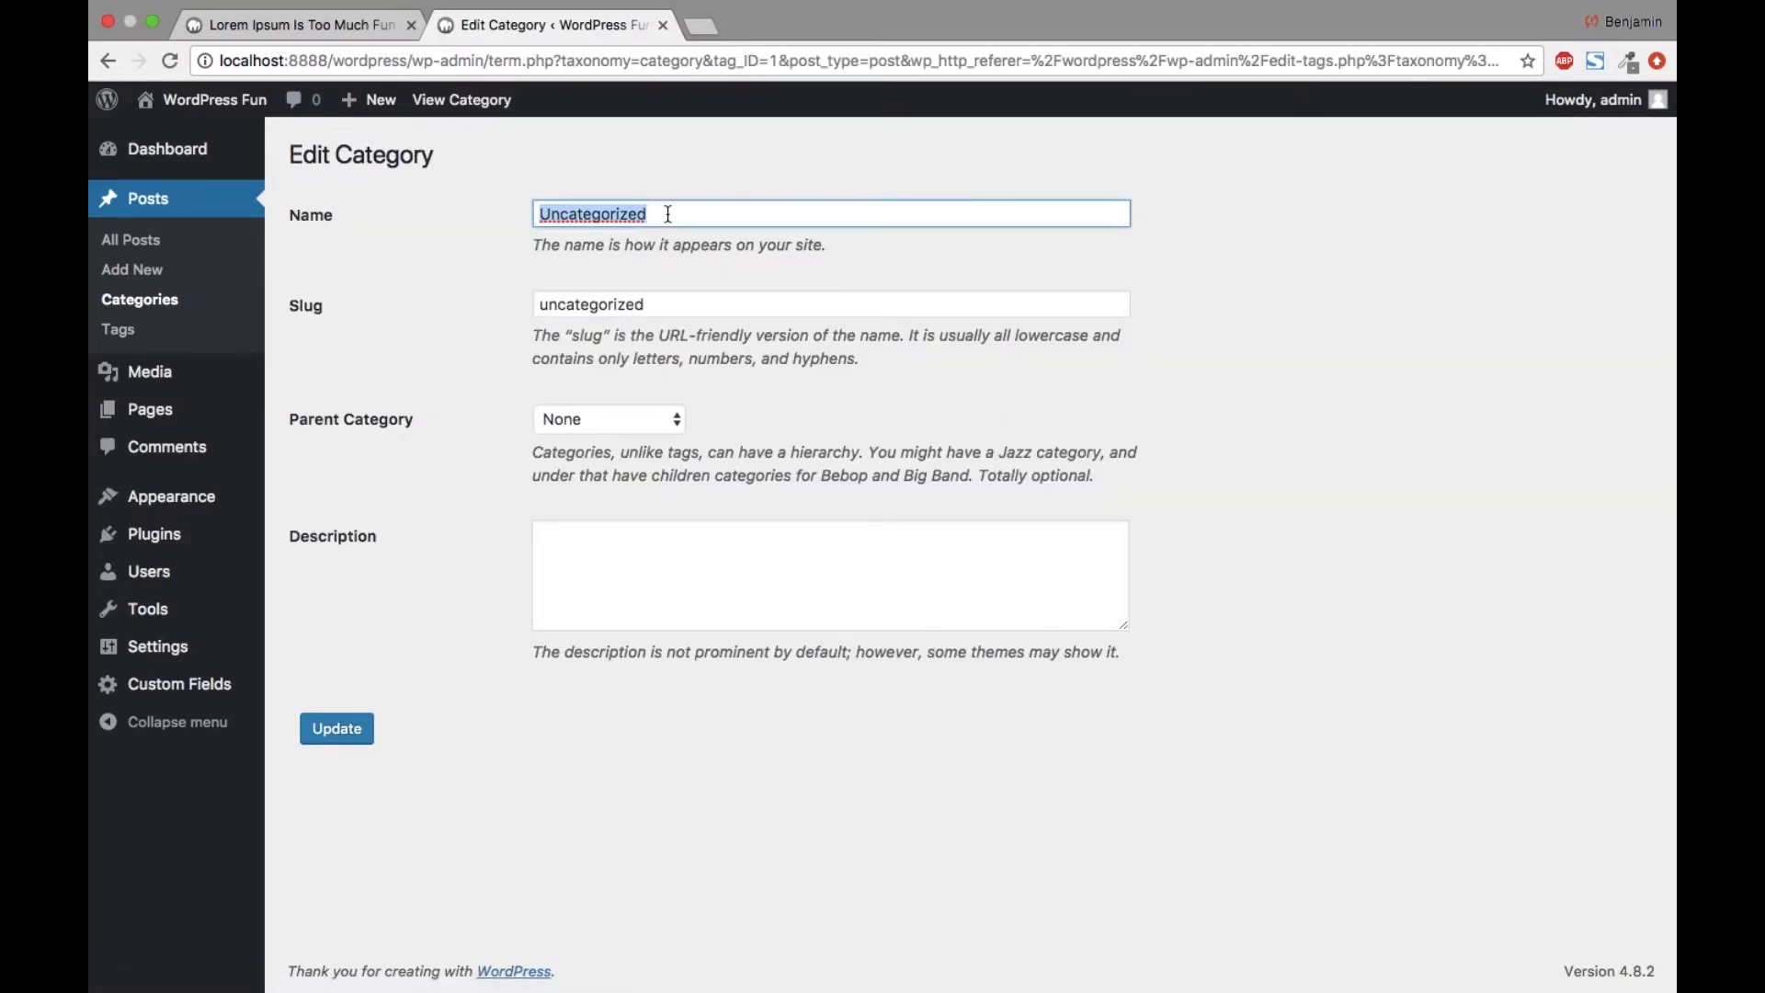
text(newname)
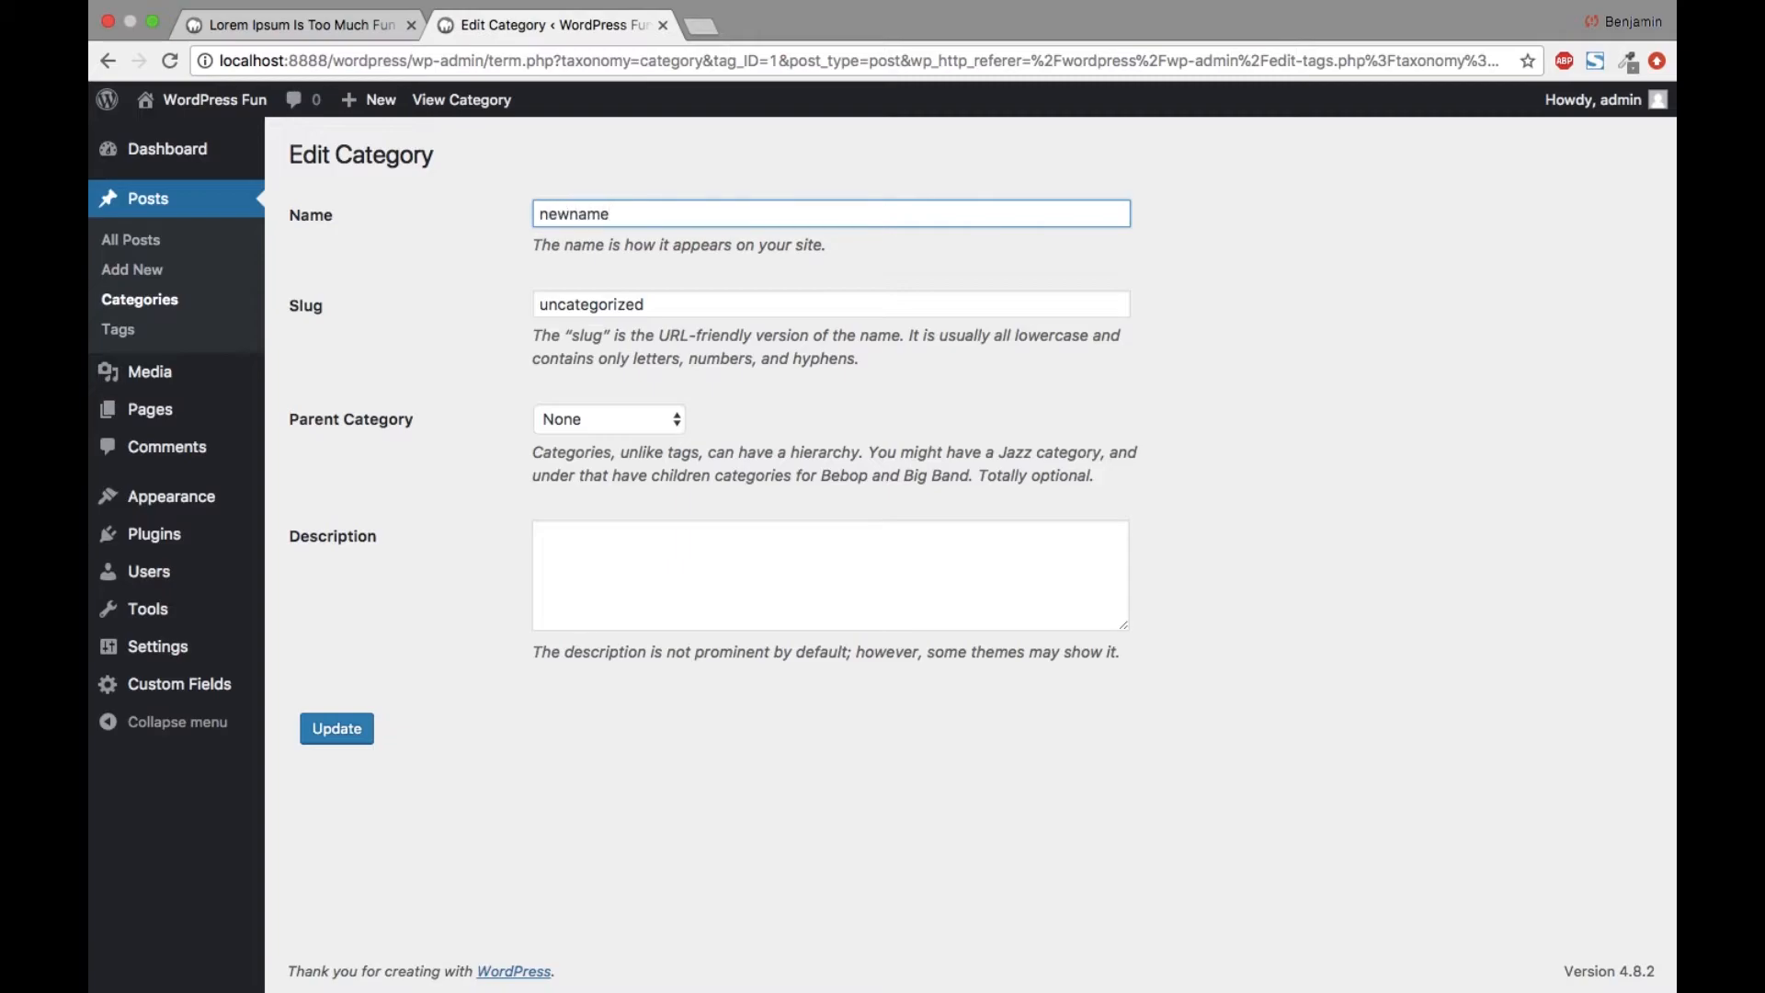
Step: Set the category's slug to "newname", save the category and return to the category list
key(super+a)
key(super+c)
key(Tab)
key(super+v)
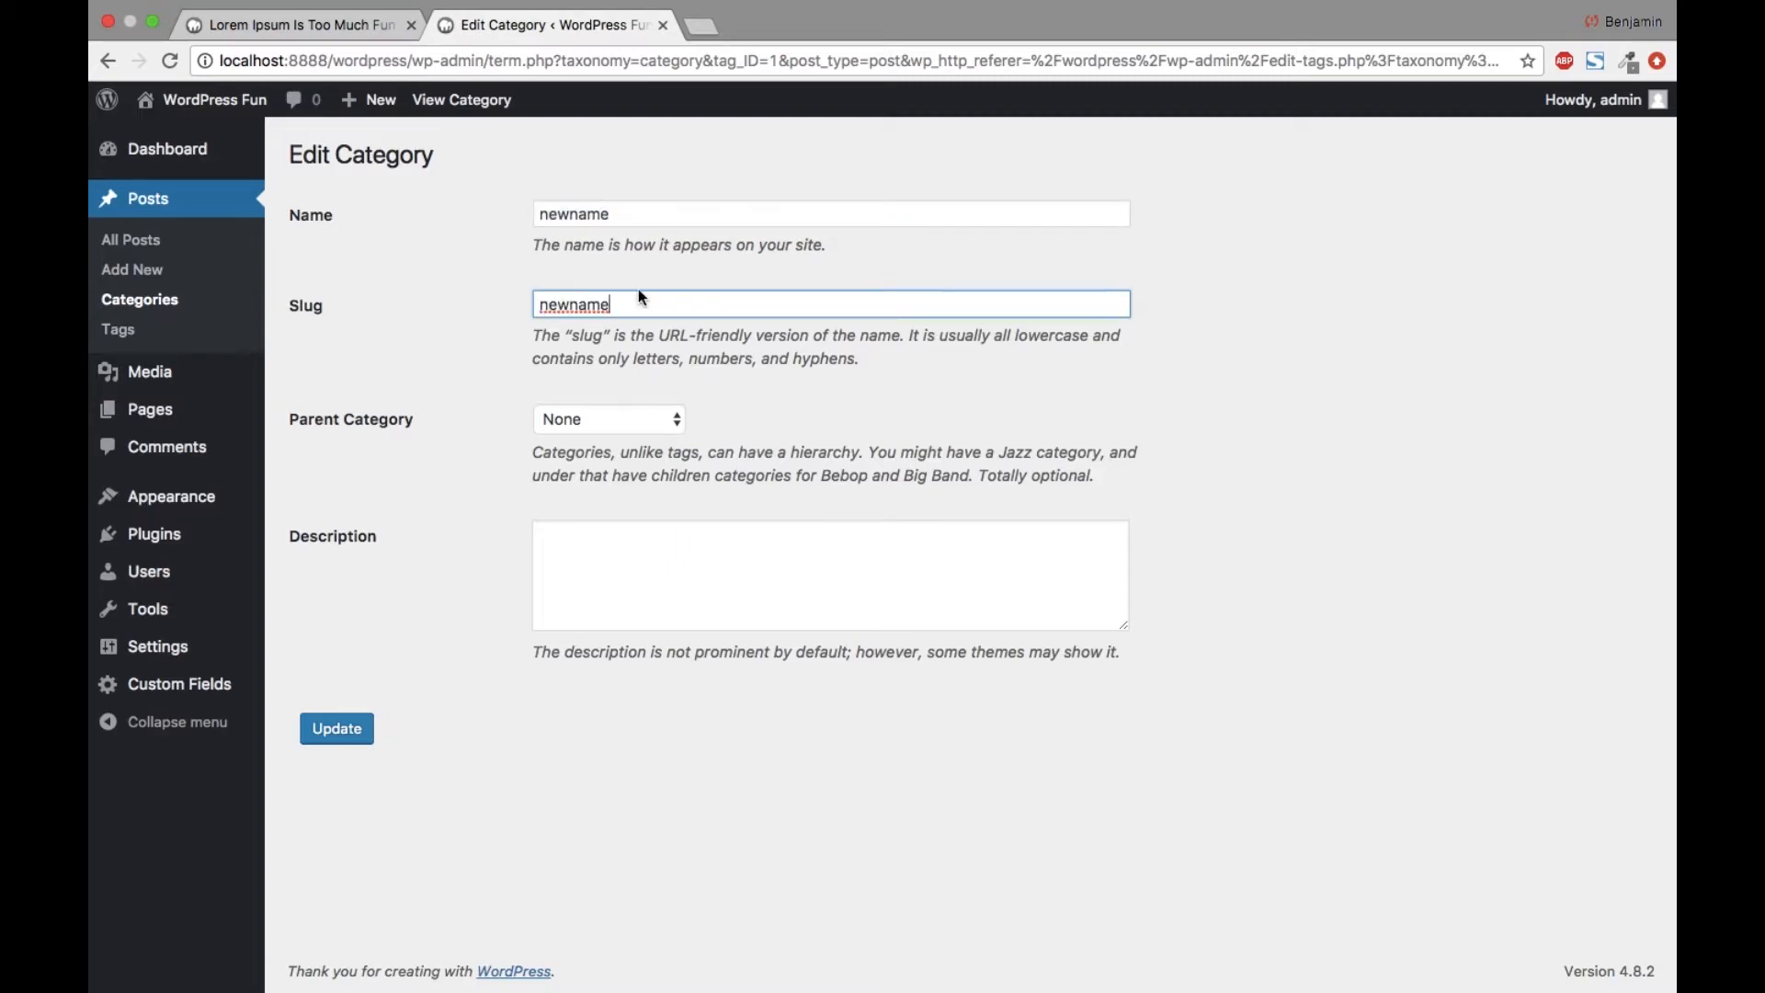
click(357, 729)
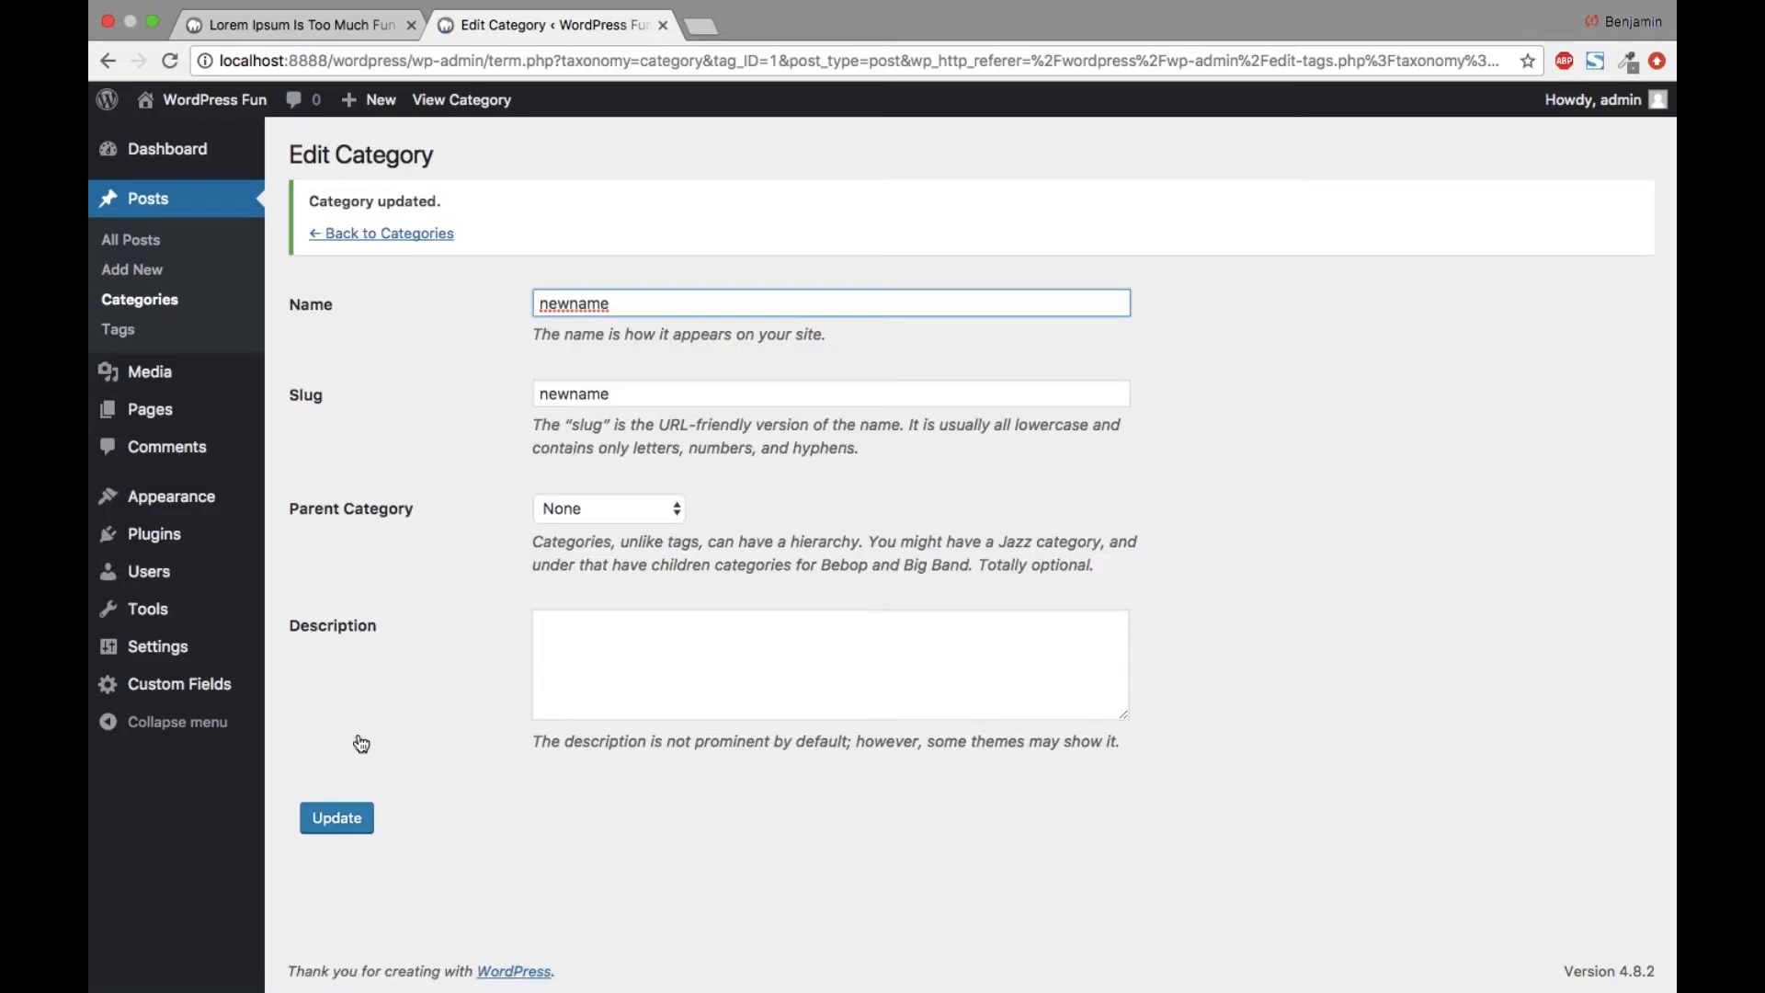
click(372, 235)
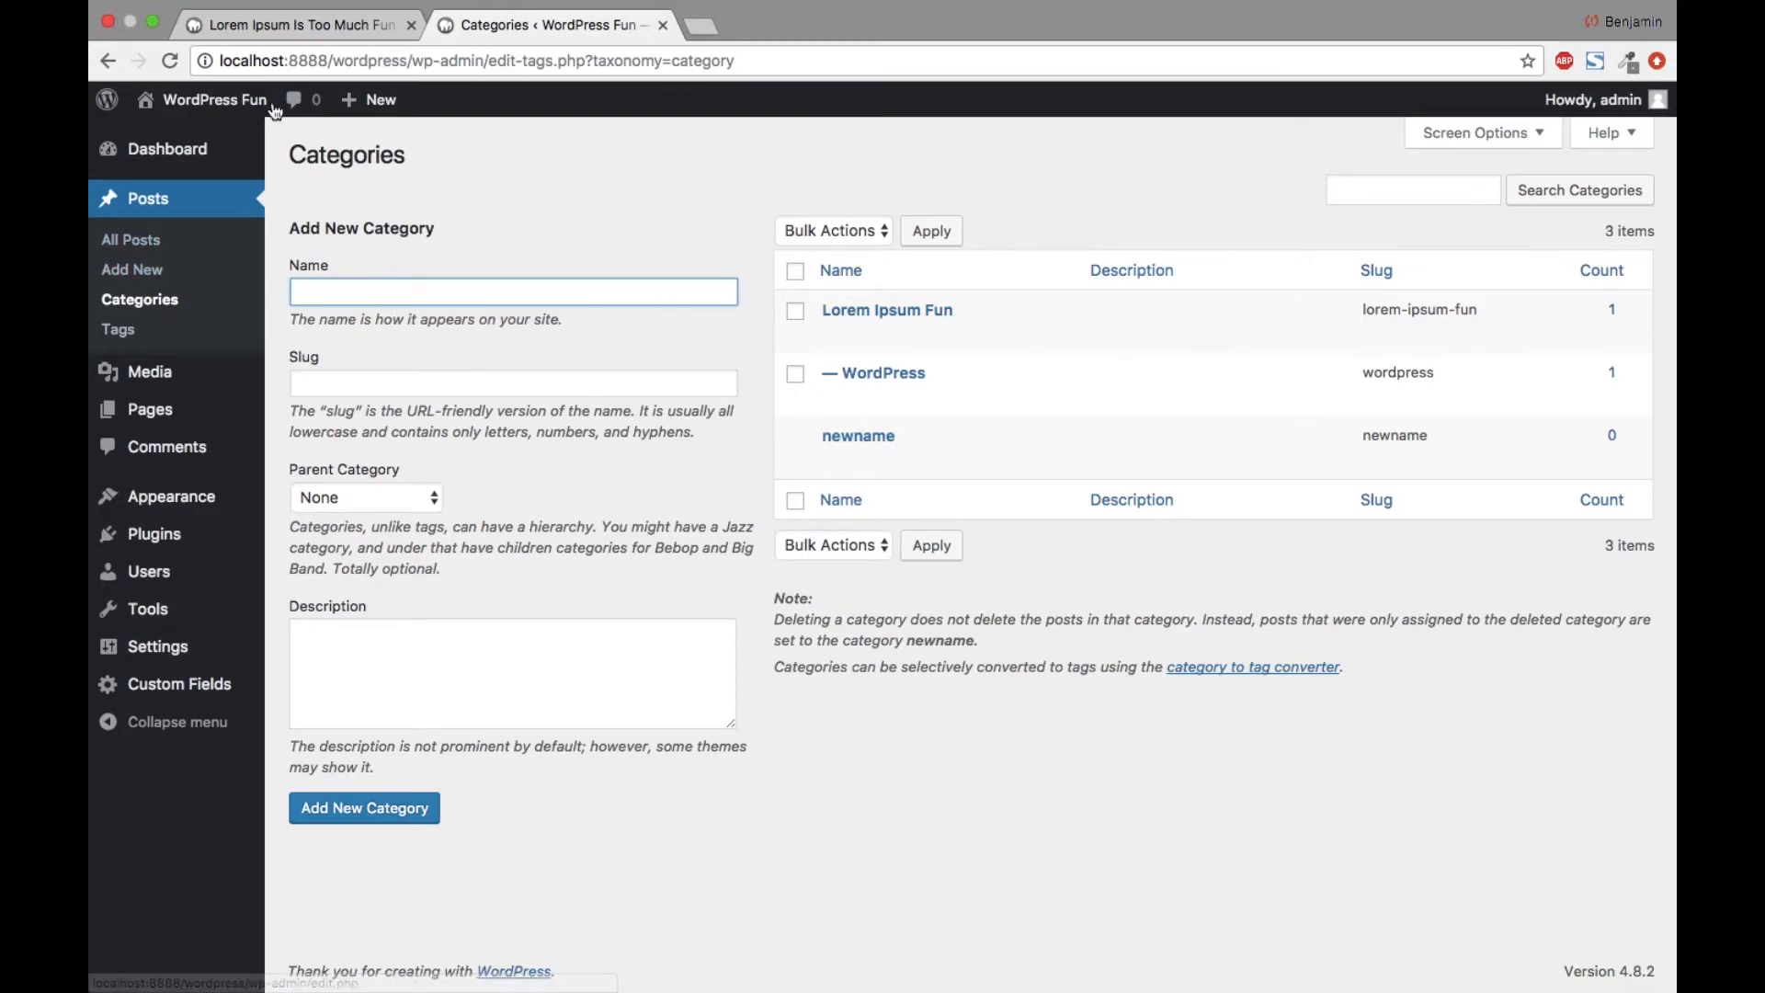
Step: Add the category "newname" to the post "Lorem Ipsum Is Too Much Fun" with Quick Edit and save the change
click(129, 239)
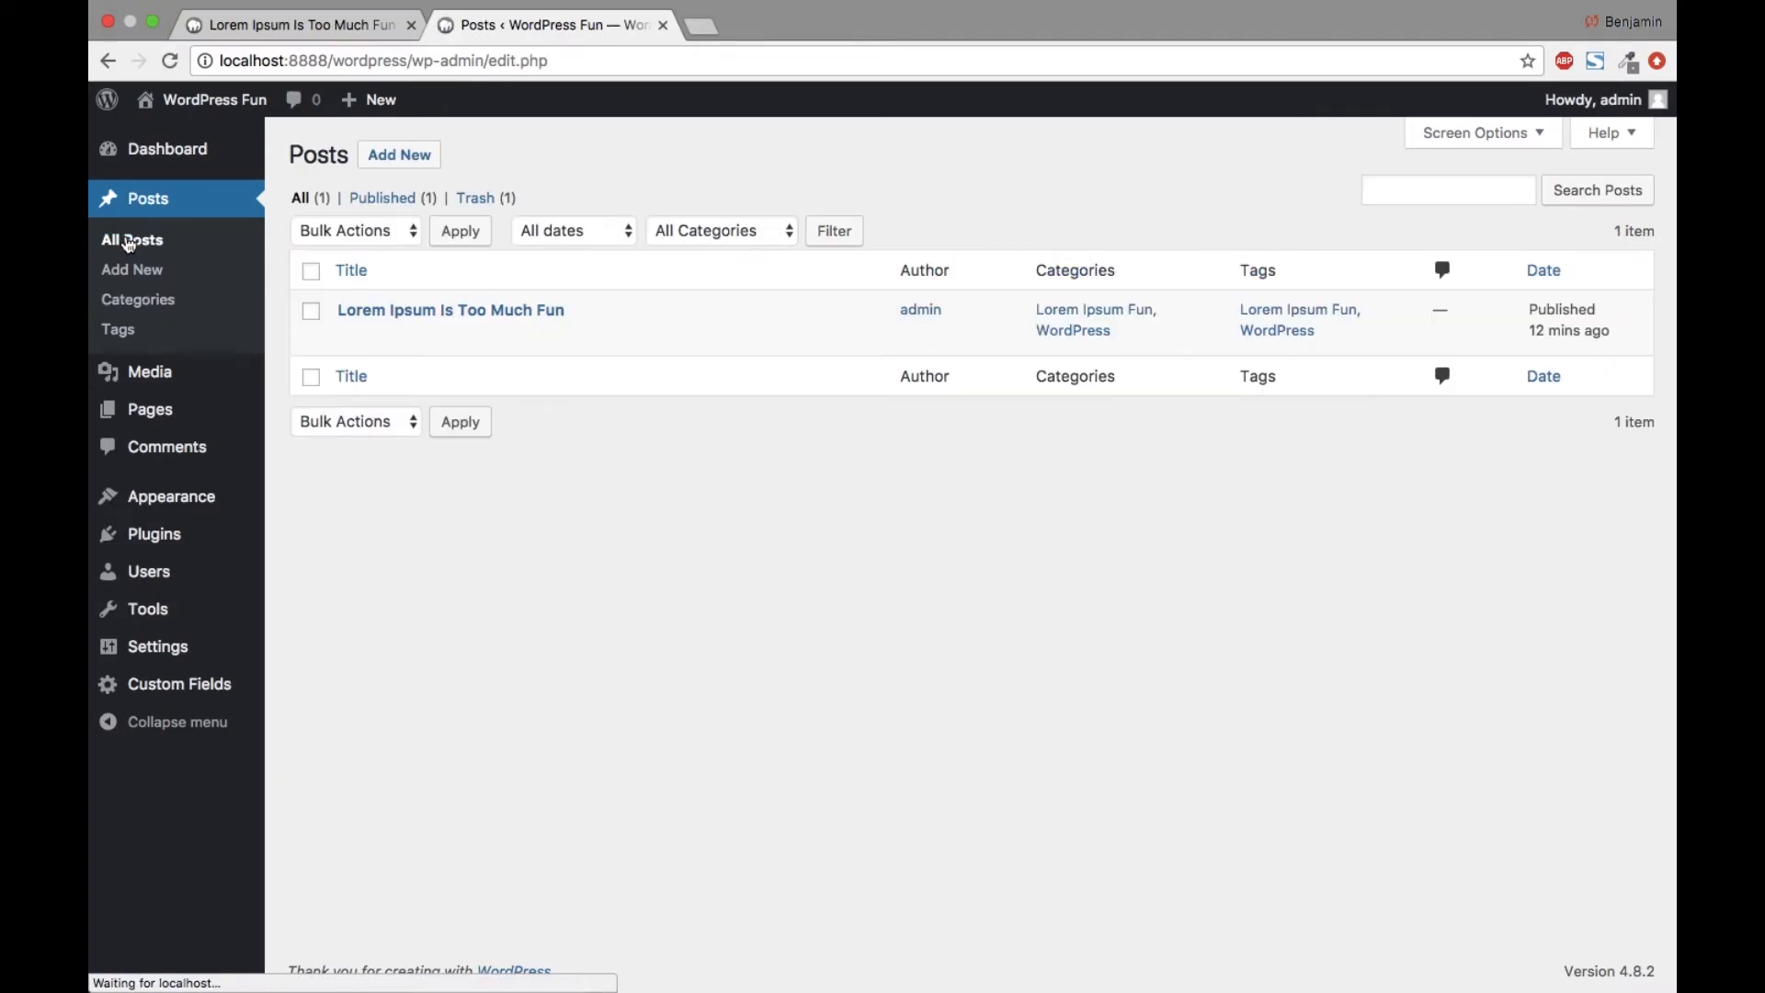
mouse_move(396, 333)
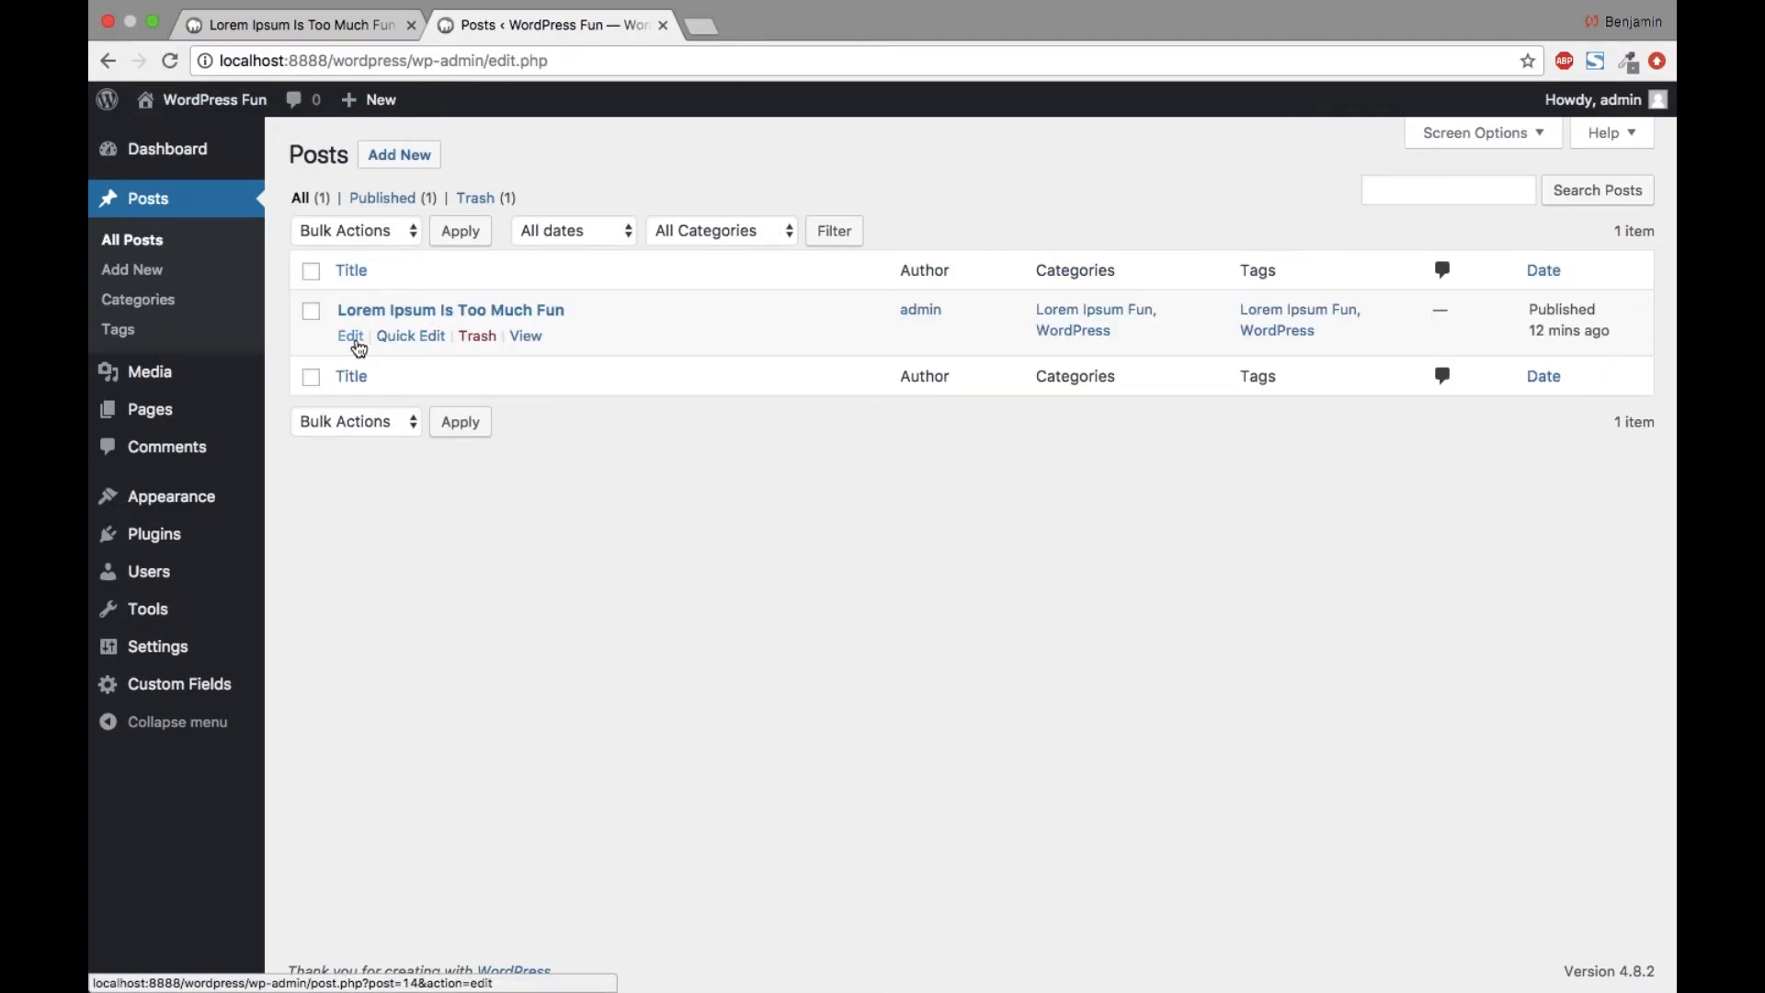
click(410, 338)
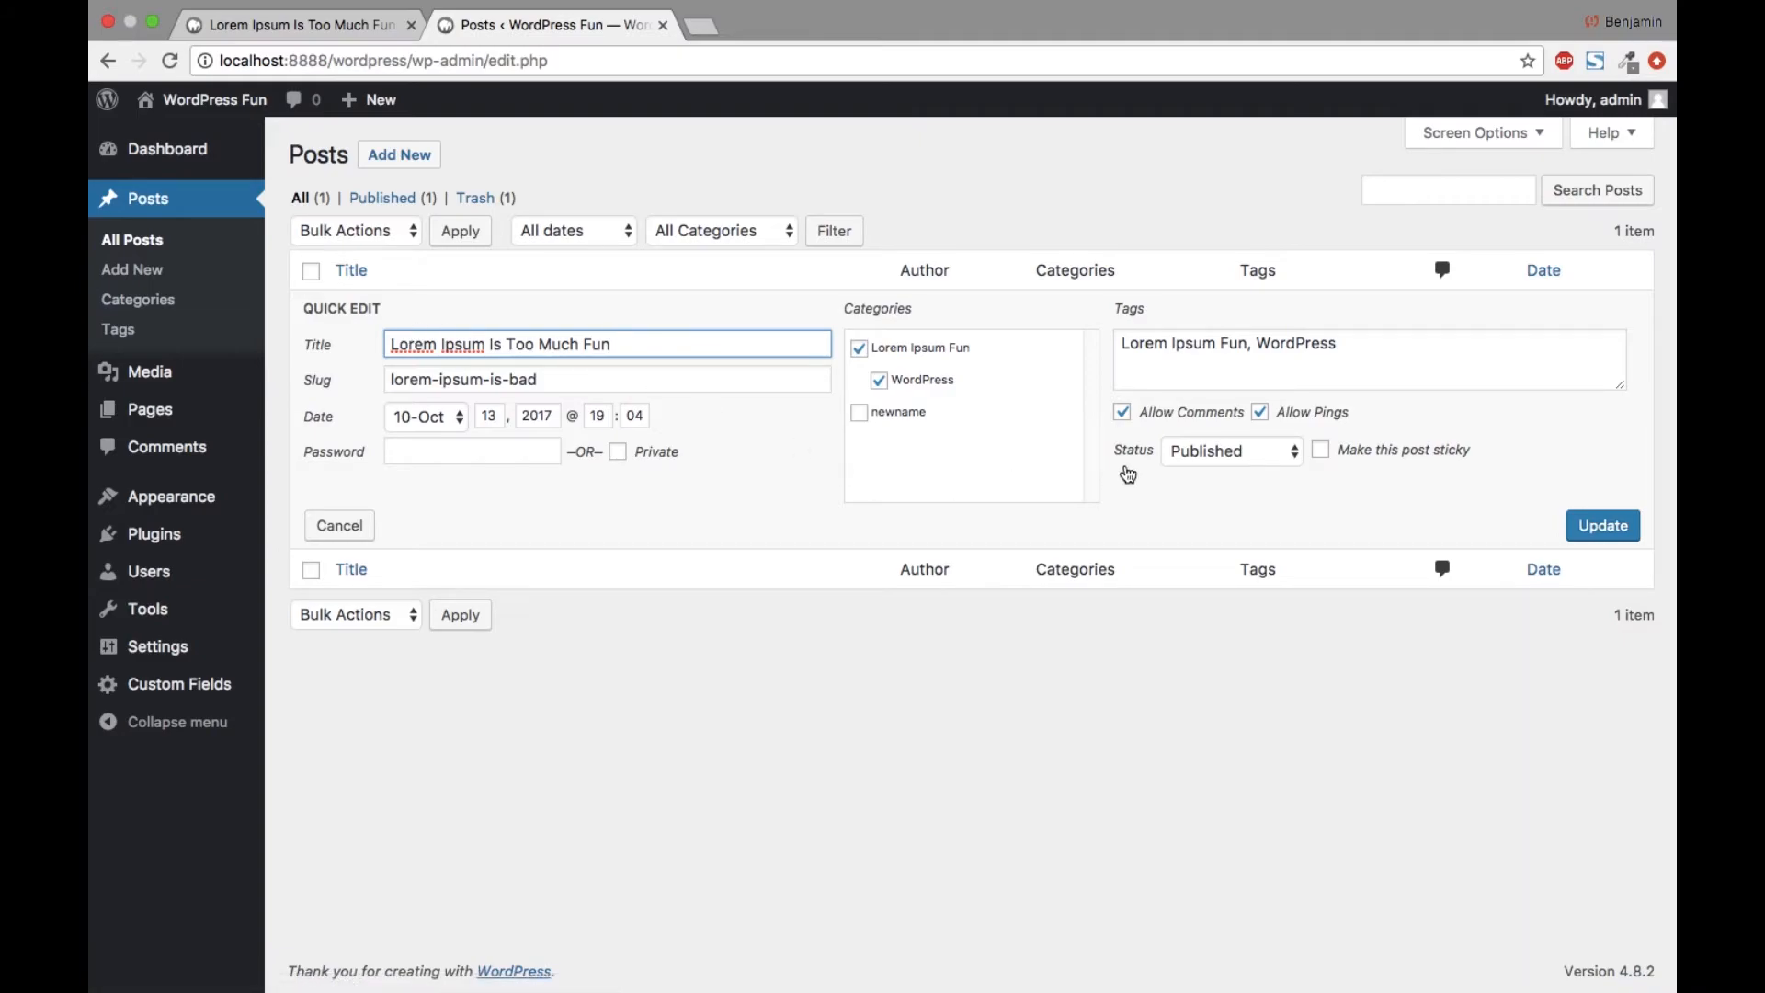
click(898, 414)
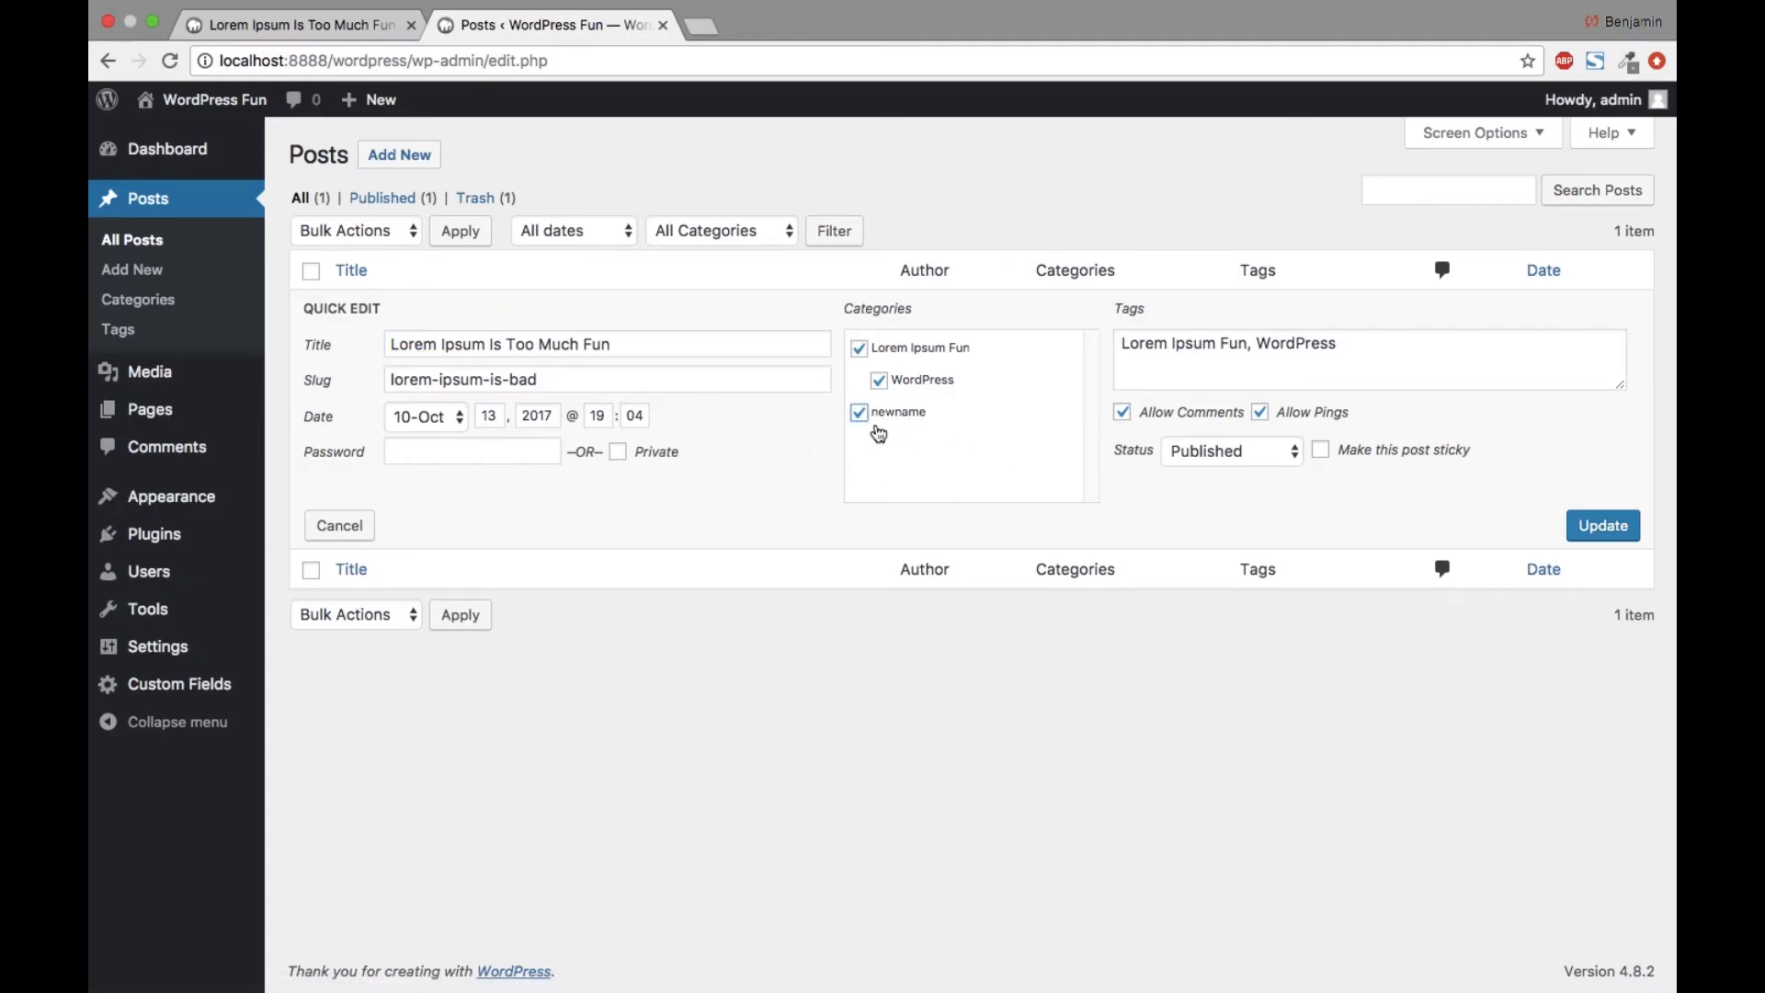
click(1600, 526)
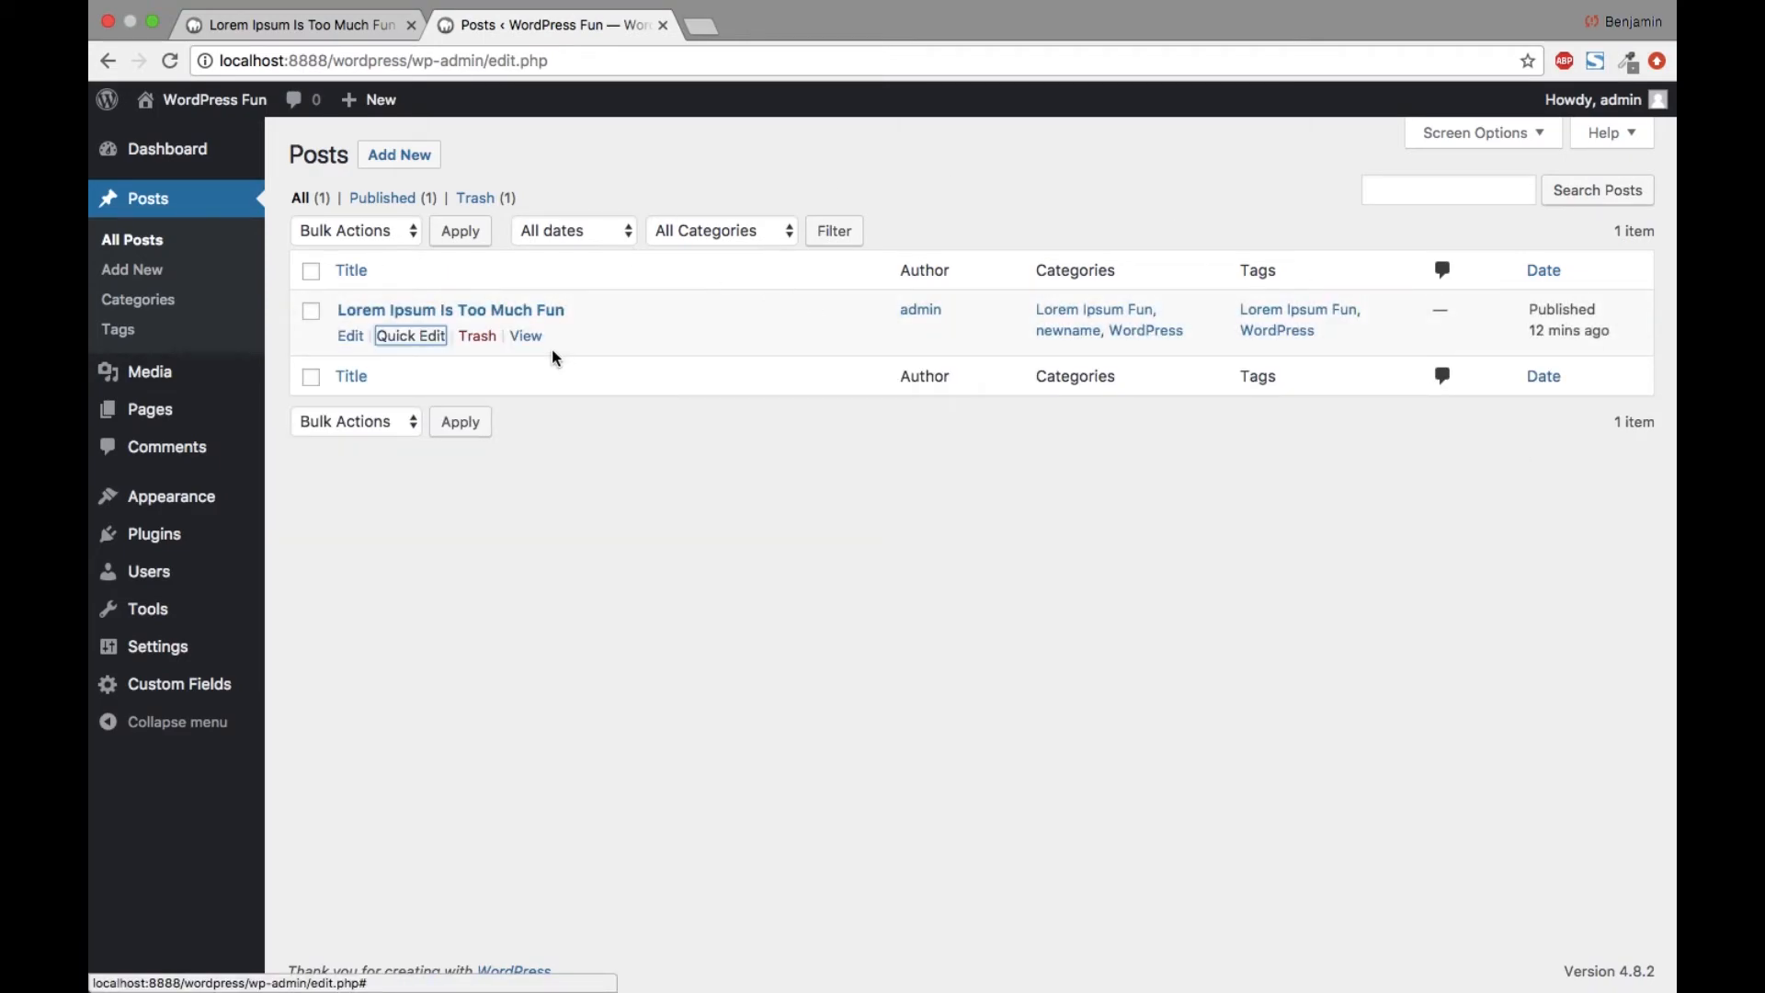
Step: View the published post and check the categories listed beside its text
click(531, 338)
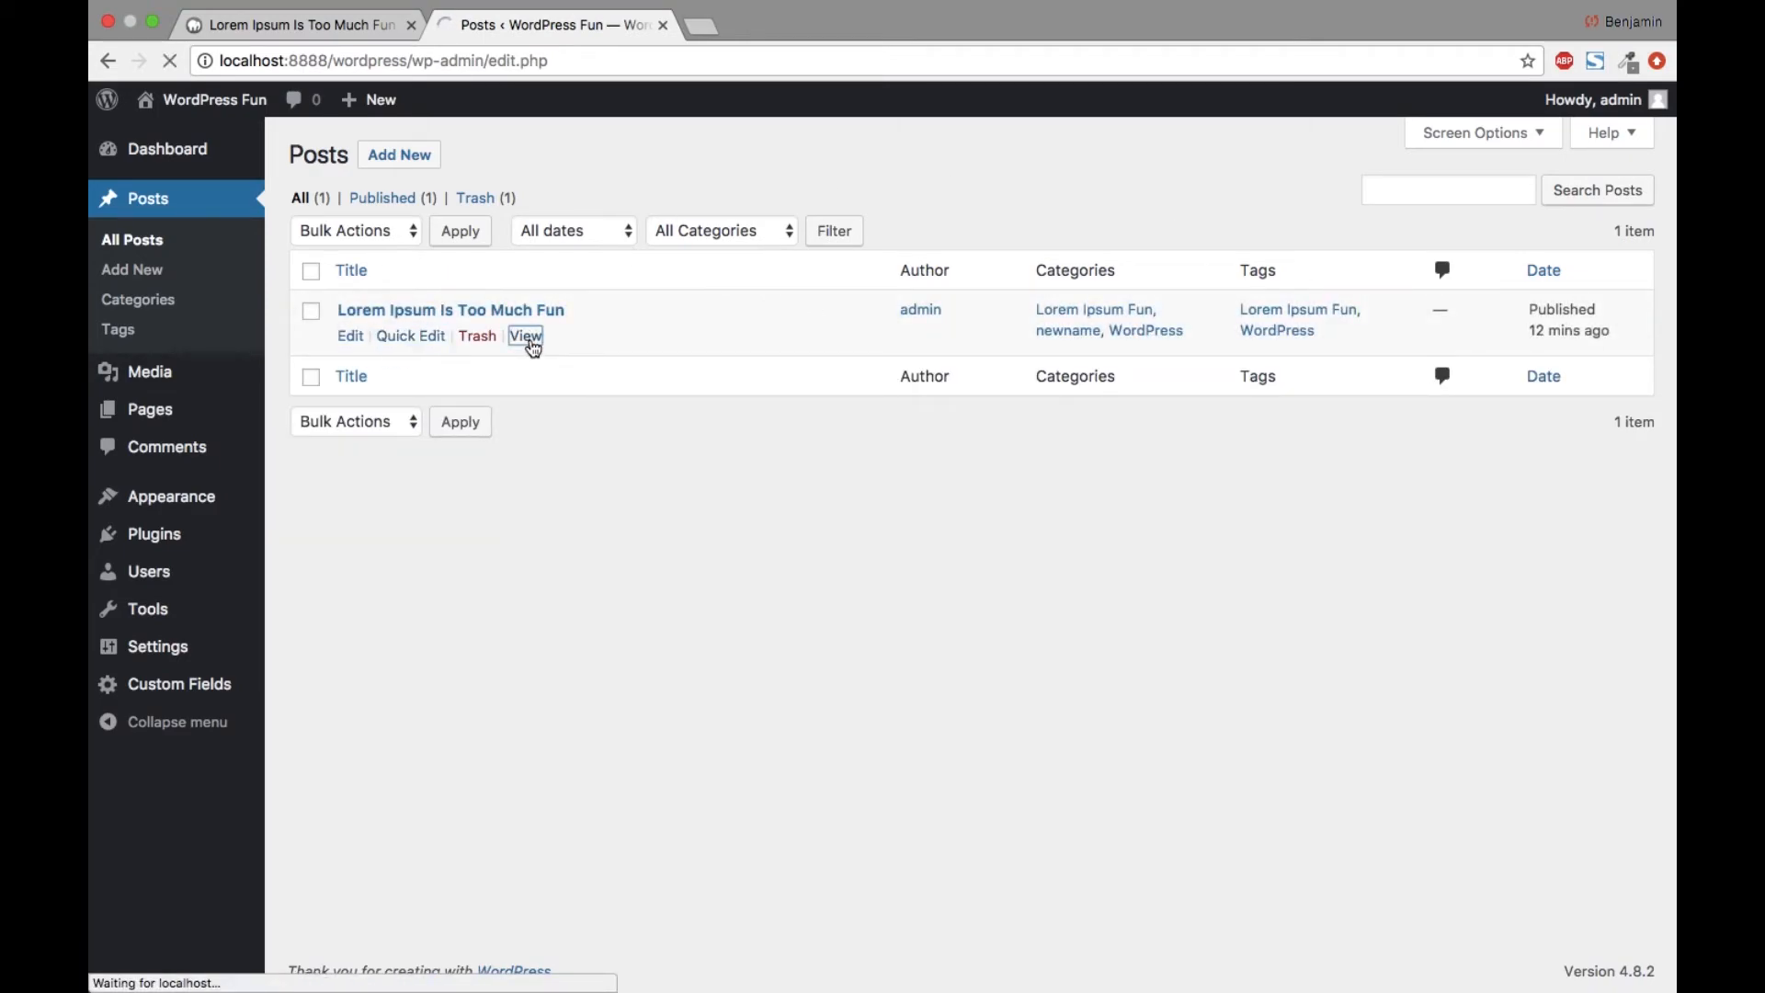
scroll(1324, 461, down, 10)
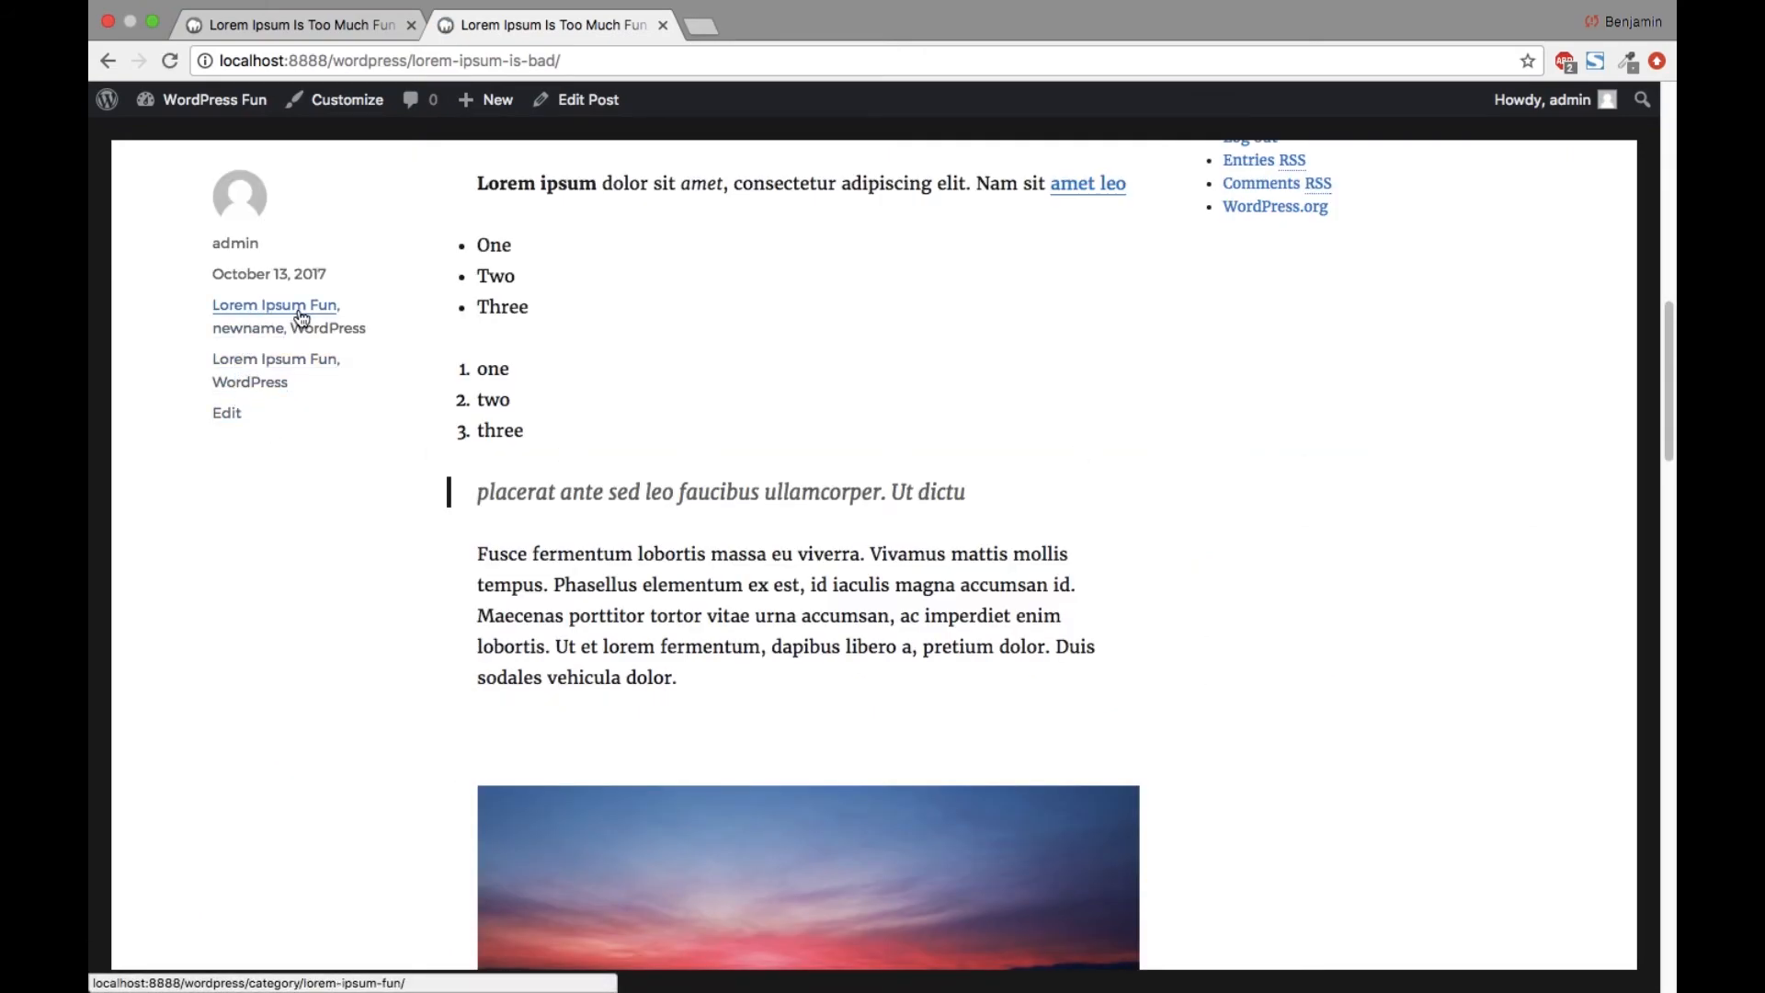
scroll(766, 523, up, 10)
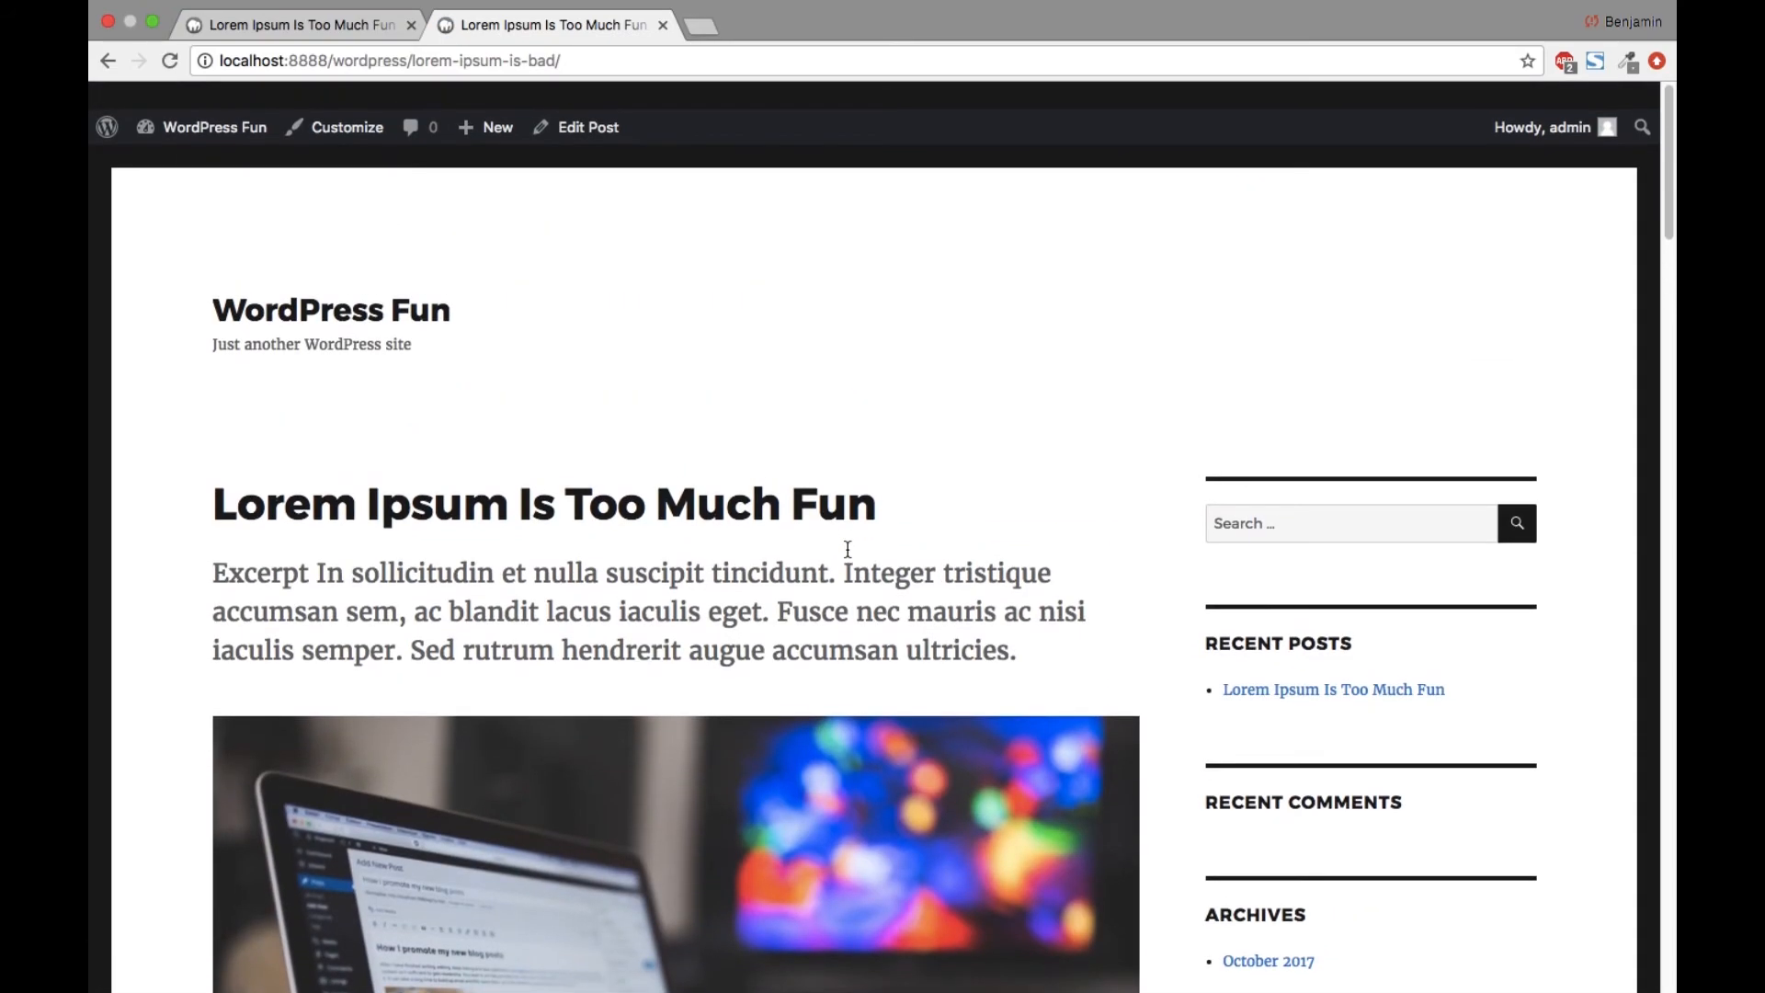